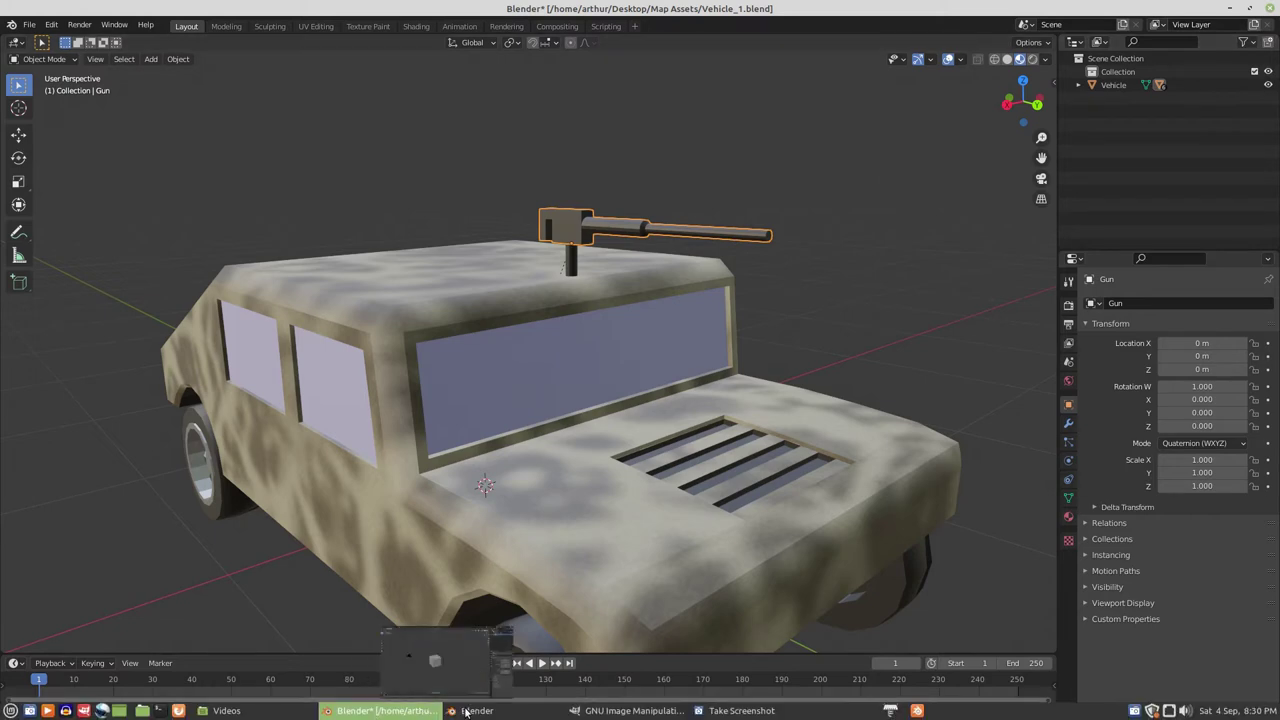
Switch to the Take Screenshot tool and set it to grab a selected area
{"action": "left_click", "coordinate": [479, 712]}
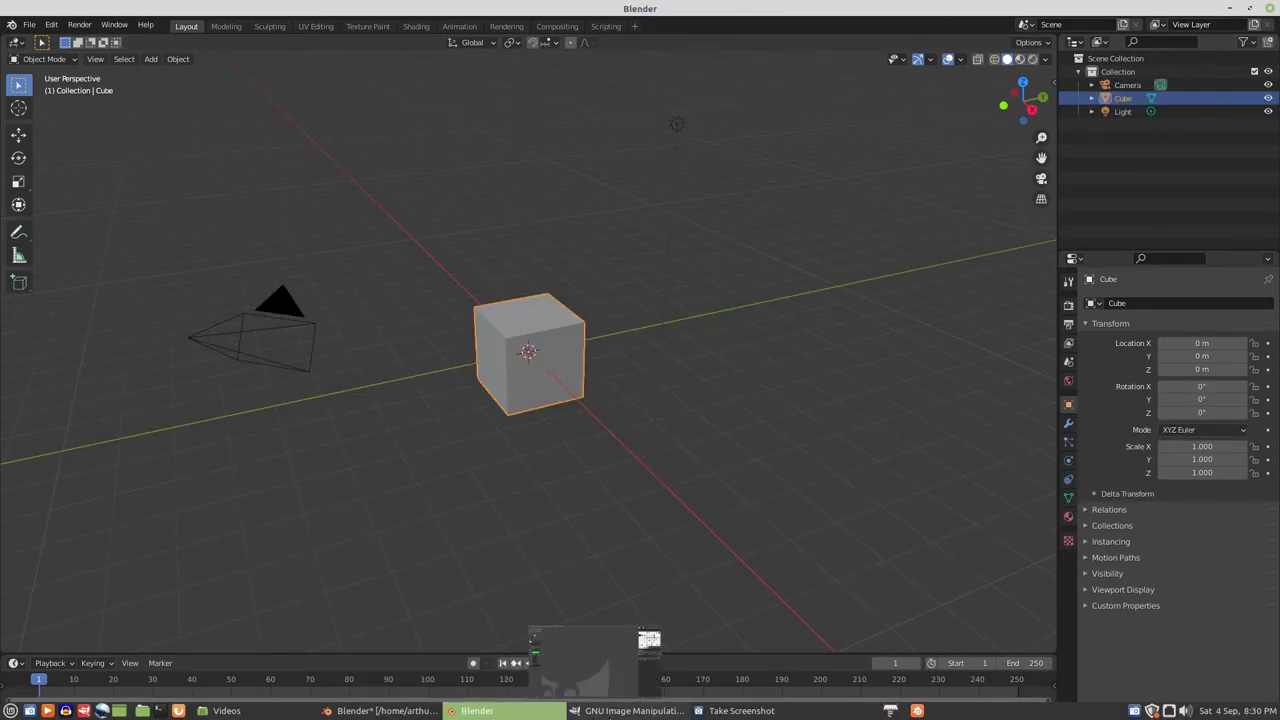
{"action": "left_click", "coordinate": [609, 714]}
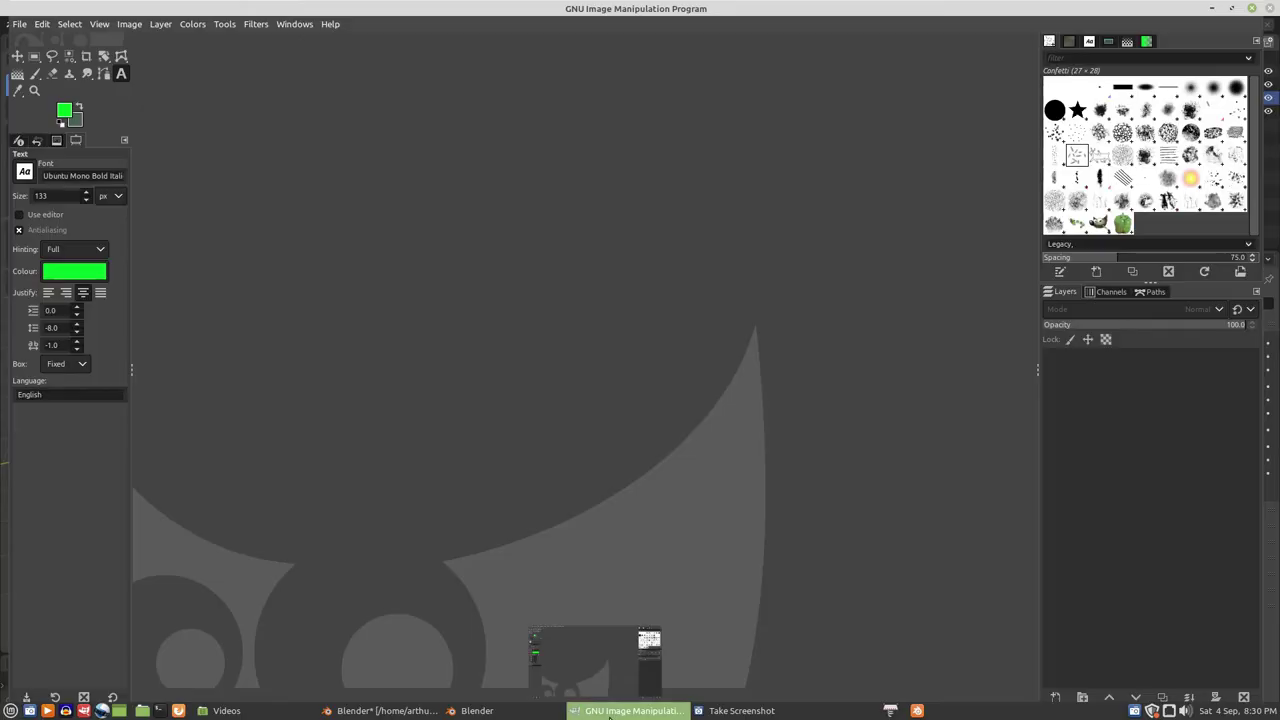
{"action": "left_click", "coordinate": [732, 711]}
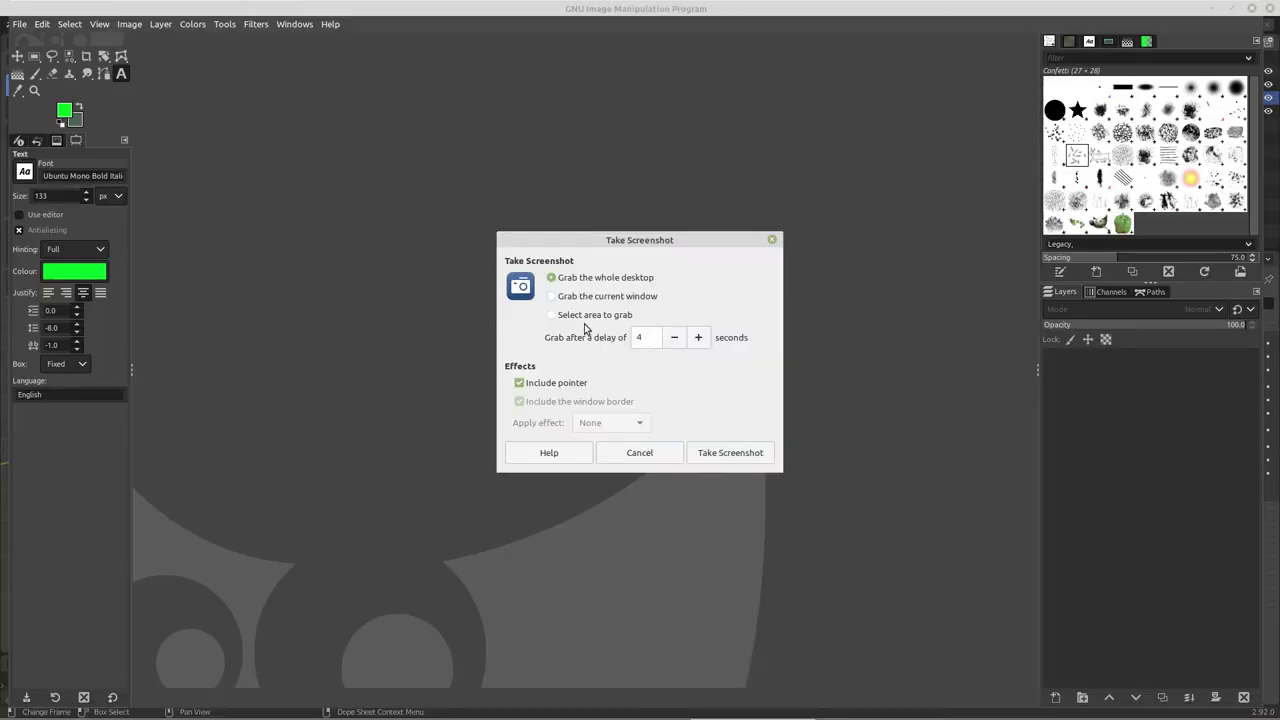
{"action": "left_click", "coordinate": [553, 316]}
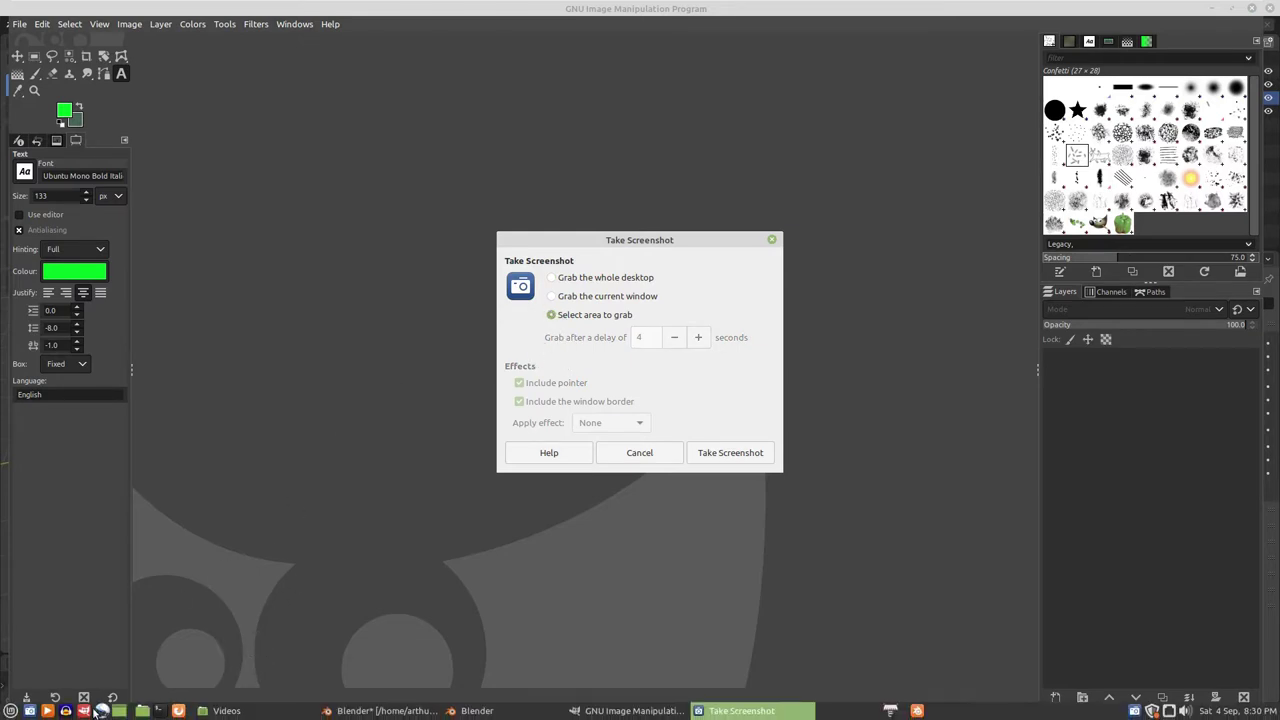
Open Firefox and run a web image search for "browning 50 cal"
{"action": "left_click", "coordinate": [177, 710]}
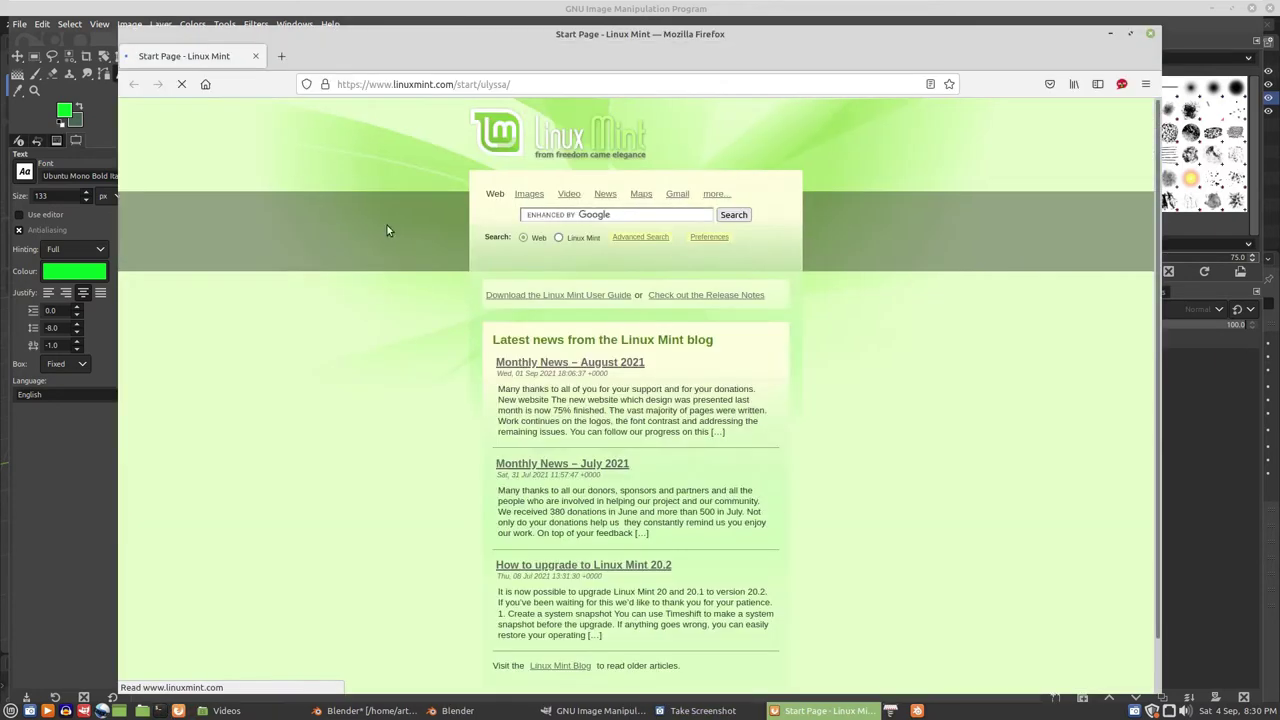
{"action": "left_click", "coordinate": [414, 84]}
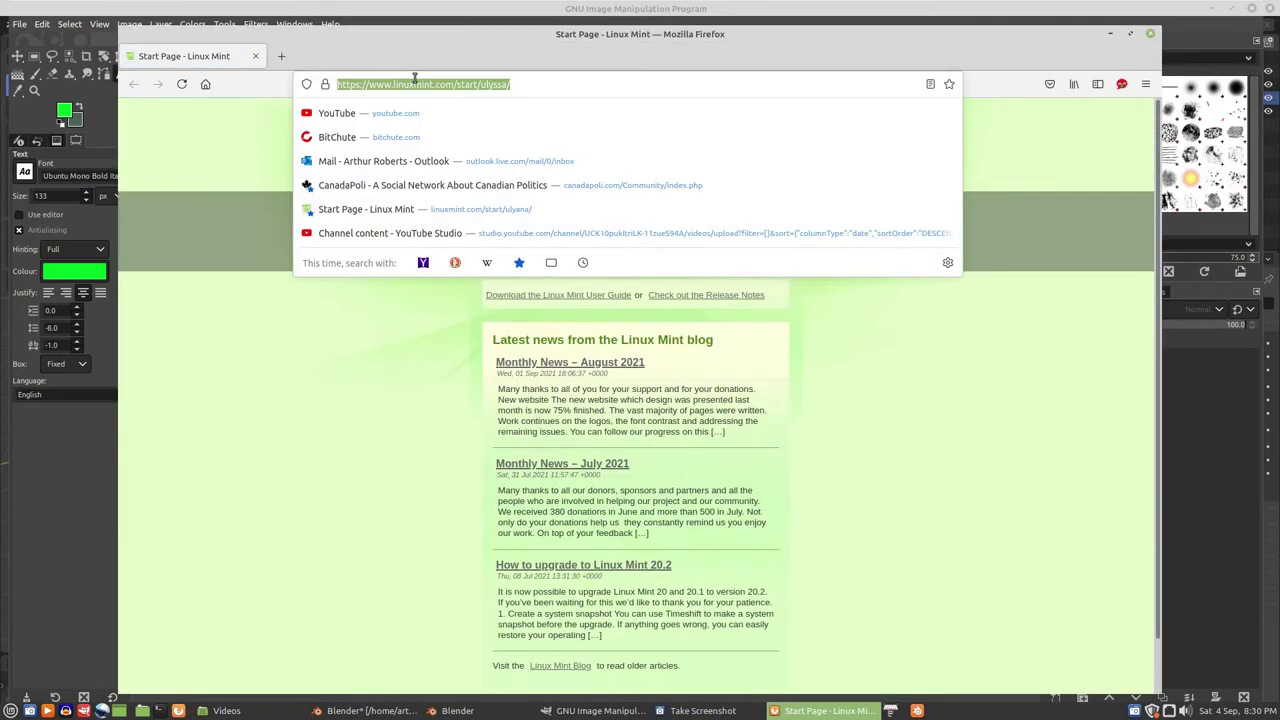
{"action": "type", "text": "brownin"}
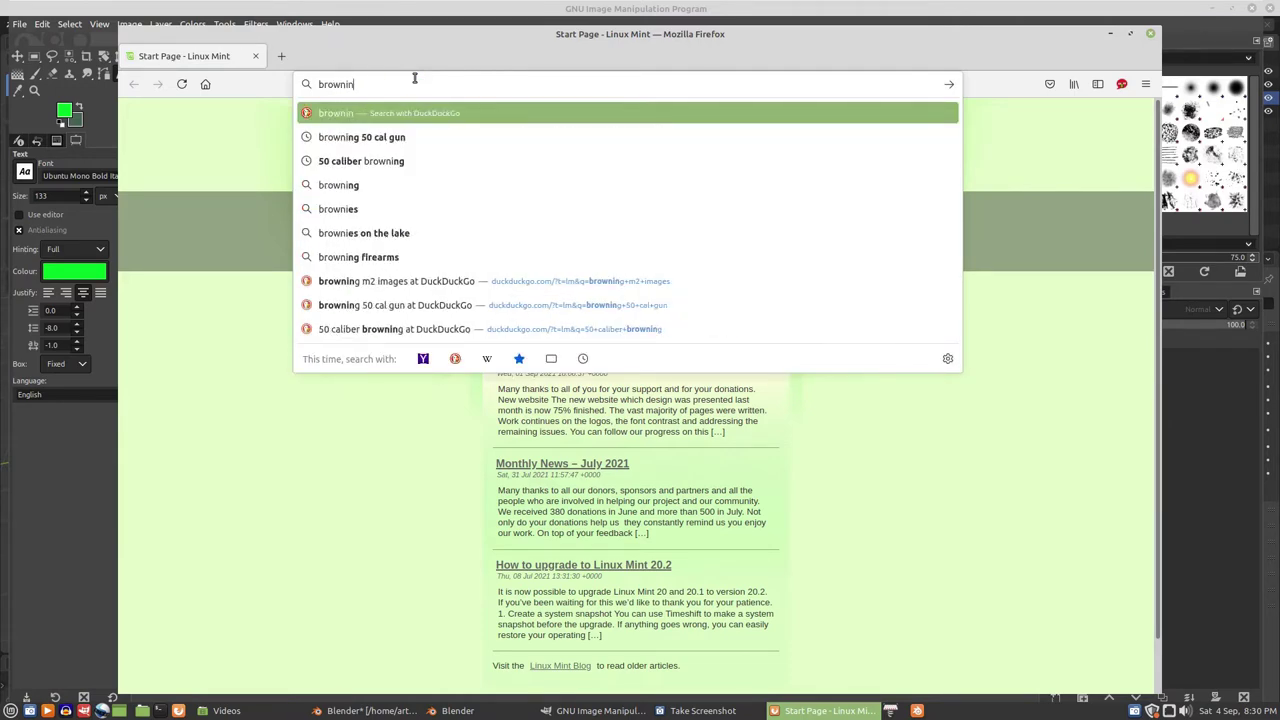
{"action": "type", "text": "g 50 cal"}
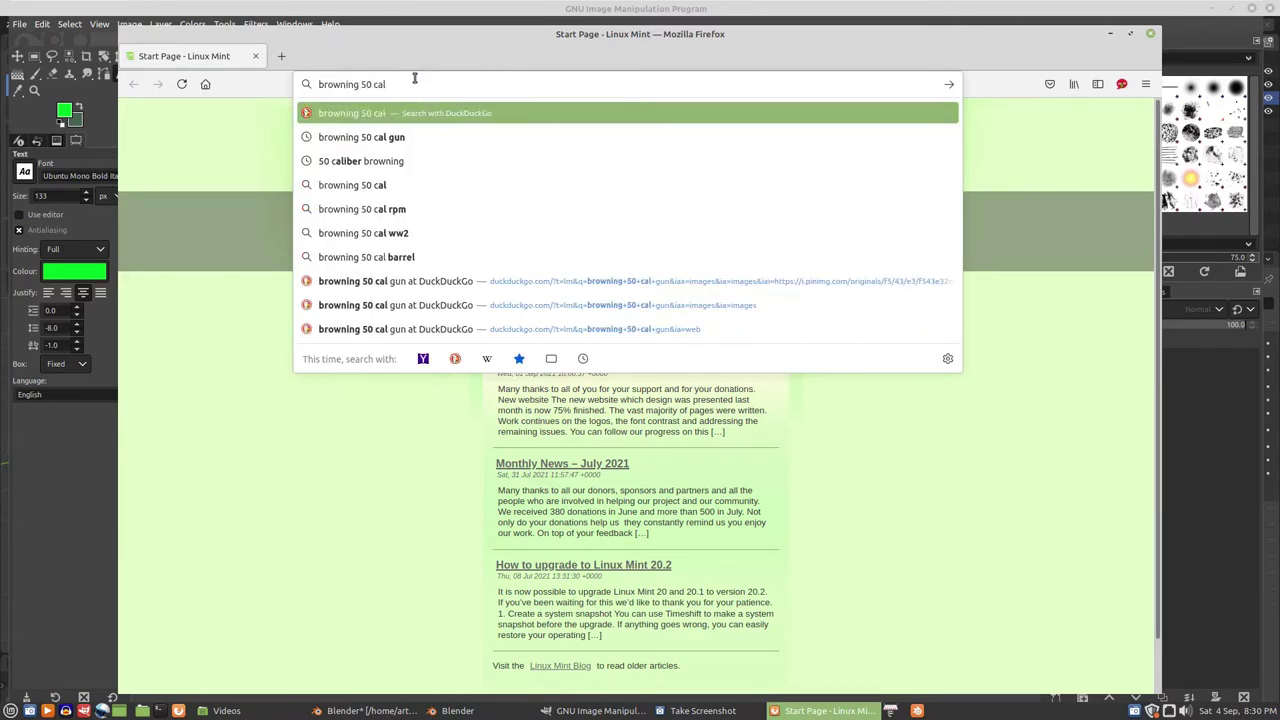
{"action": "key", "text": "Return"}
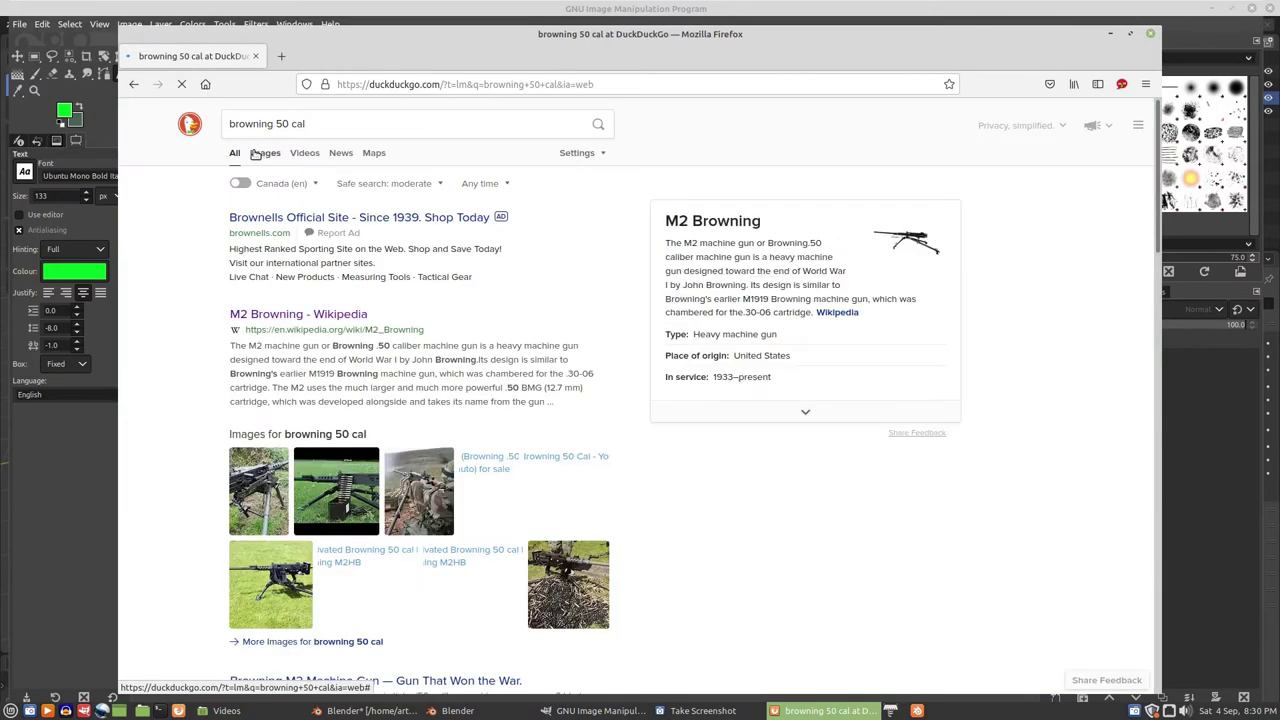
{"action": "left_click", "coordinate": [264, 153]}
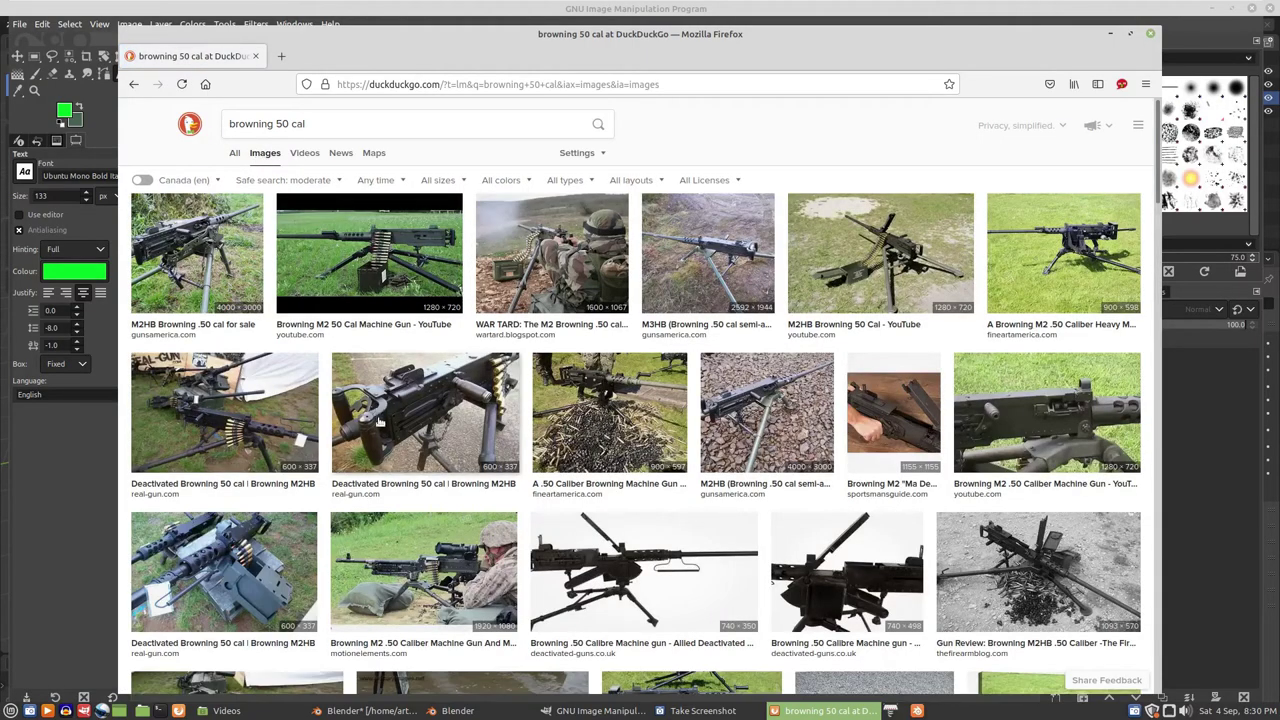
Browse the image results and preview the ARMSLIST M2HB .50 photo showing an ammunition belt in close-up
{"action": "scroll", "coordinate": [383, 432], "scroll_direction": "down", "scroll_amount": 3}
{"action": "scroll", "coordinate": [383, 432], "scroll_direction": "down", "scroll_amount": 3}
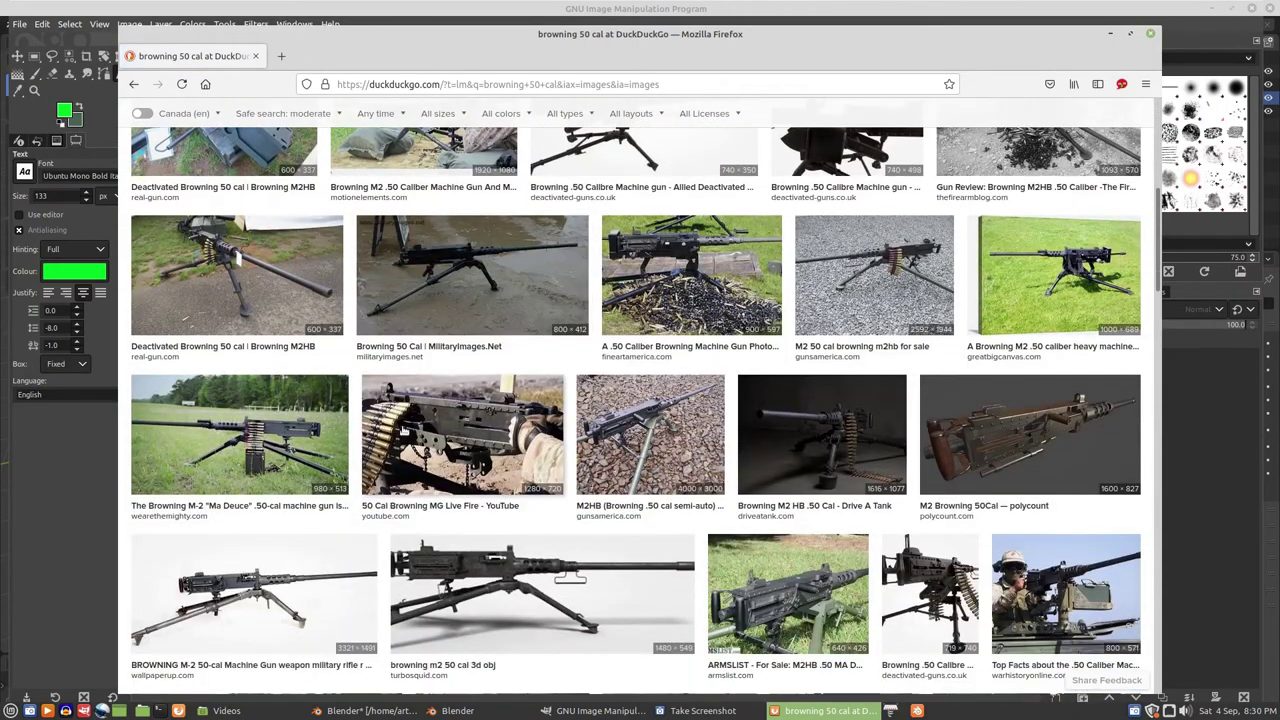
{"action": "scroll", "coordinate": [457, 424], "scroll_direction": "down", "scroll_amount": 5}
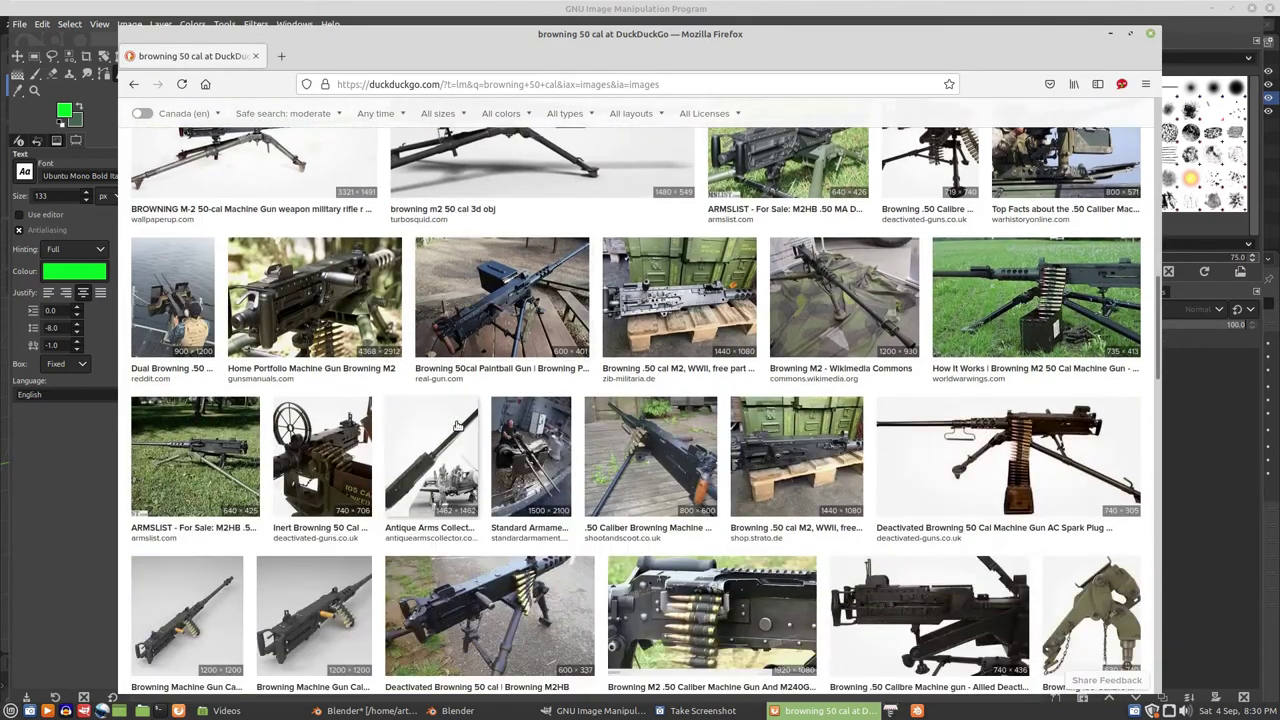
{"action": "scroll", "coordinate": [446, 446], "scroll_direction": "down", "scroll_amount": 4}
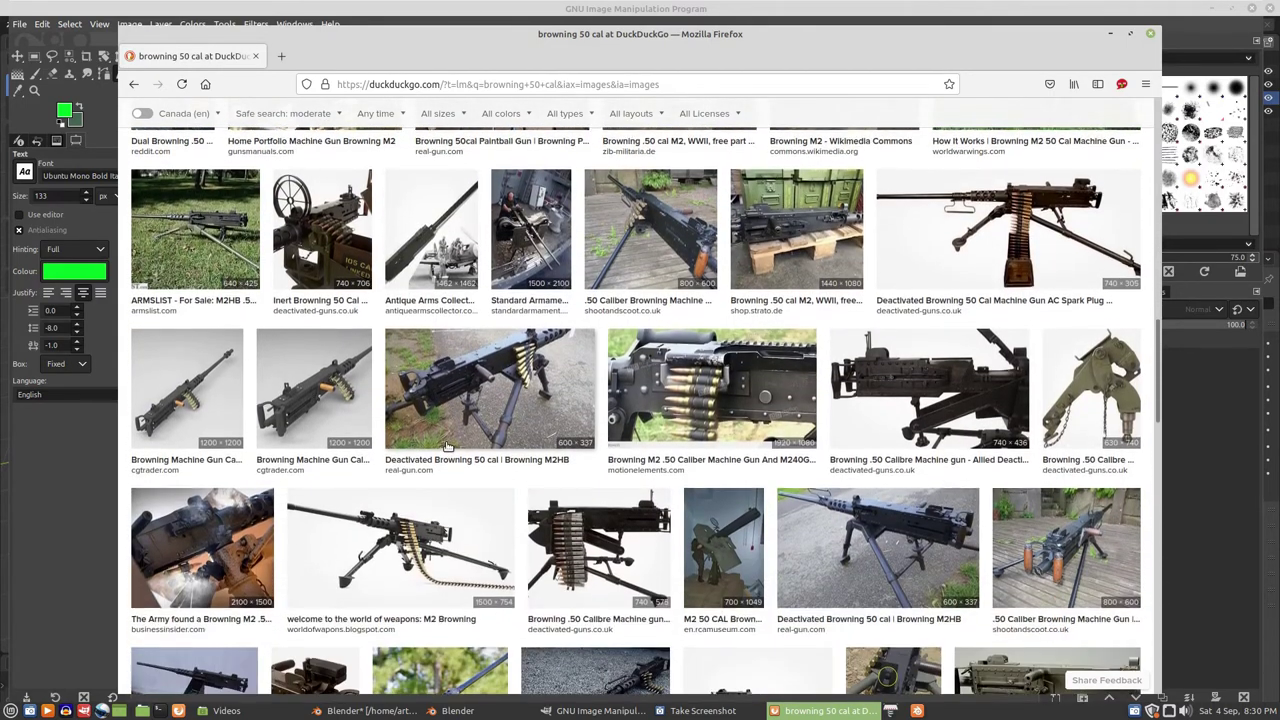
{"action": "scroll", "coordinate": [448, 447], "scroll_direction": "down", "scroll_amount": 2}
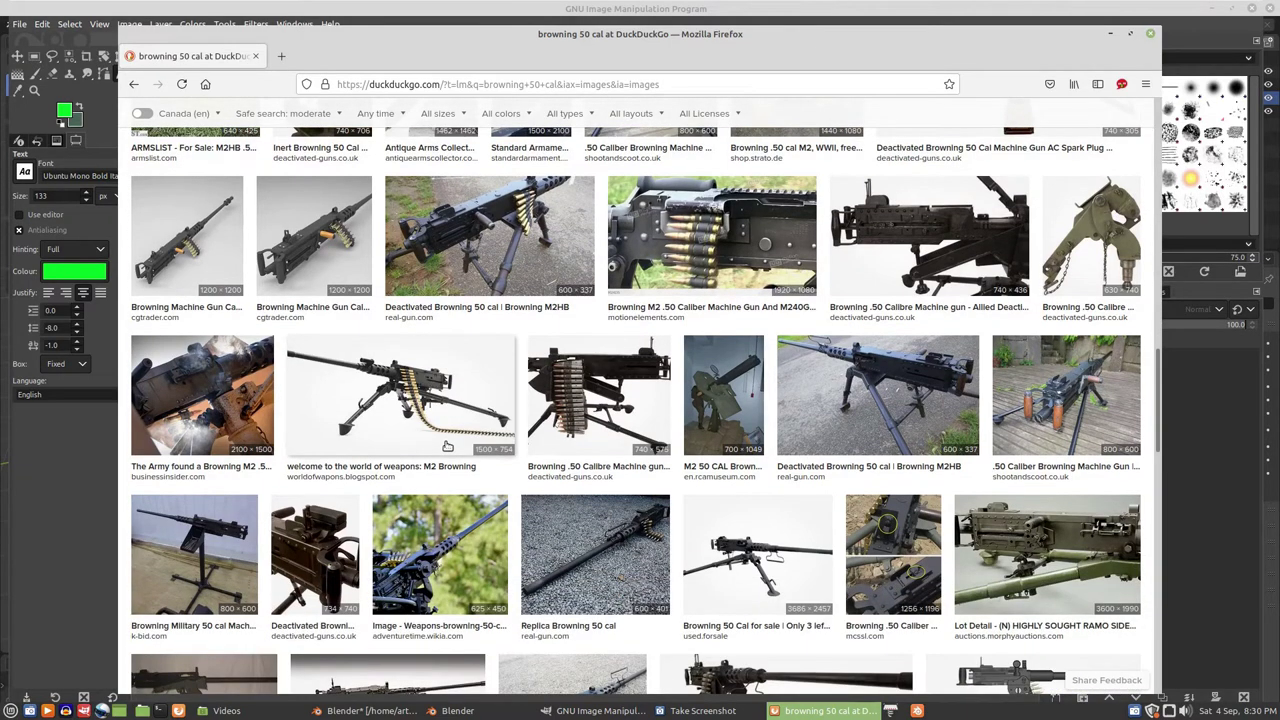
{"action": "scroll", "coordinate": [448, 447], "scroll_direction": "down", "scroll_amount": 4}
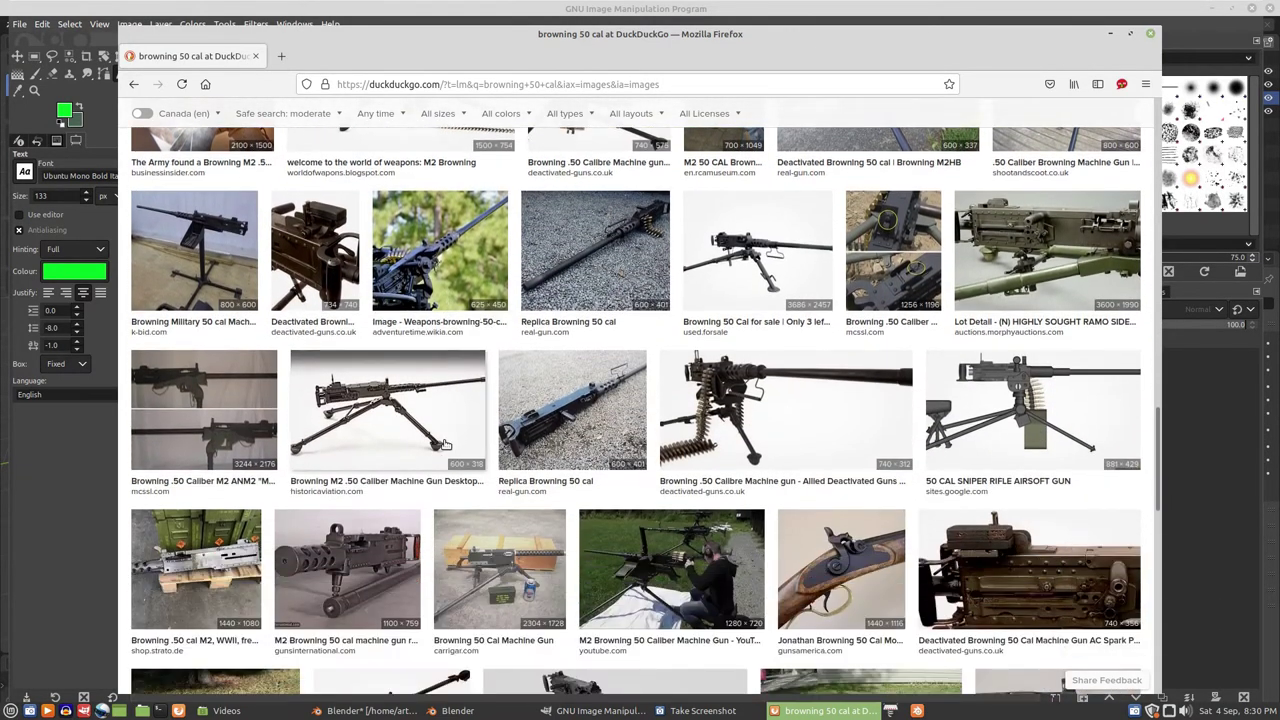
{"action": "scroll", "coordinate": [446, 444], "scroll_direction": "down", "scroll_amount": 3}
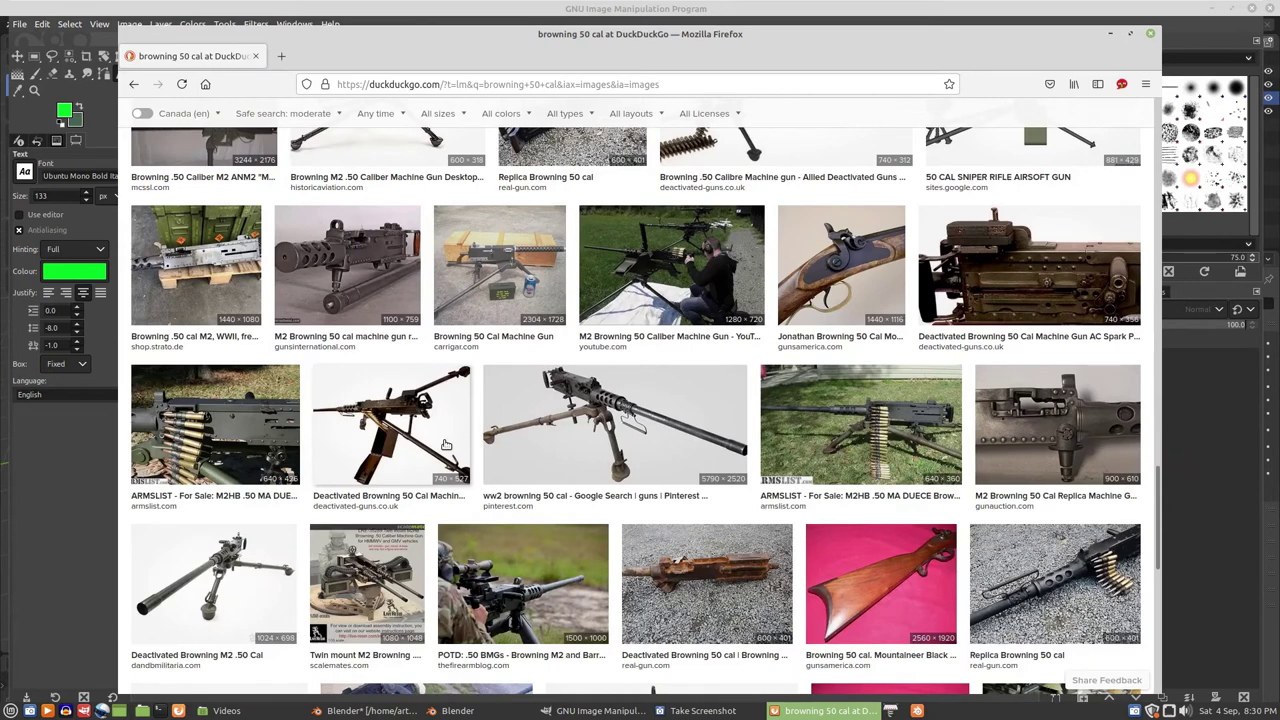
{"action": "left_click", "coordinate": [200, 433]}
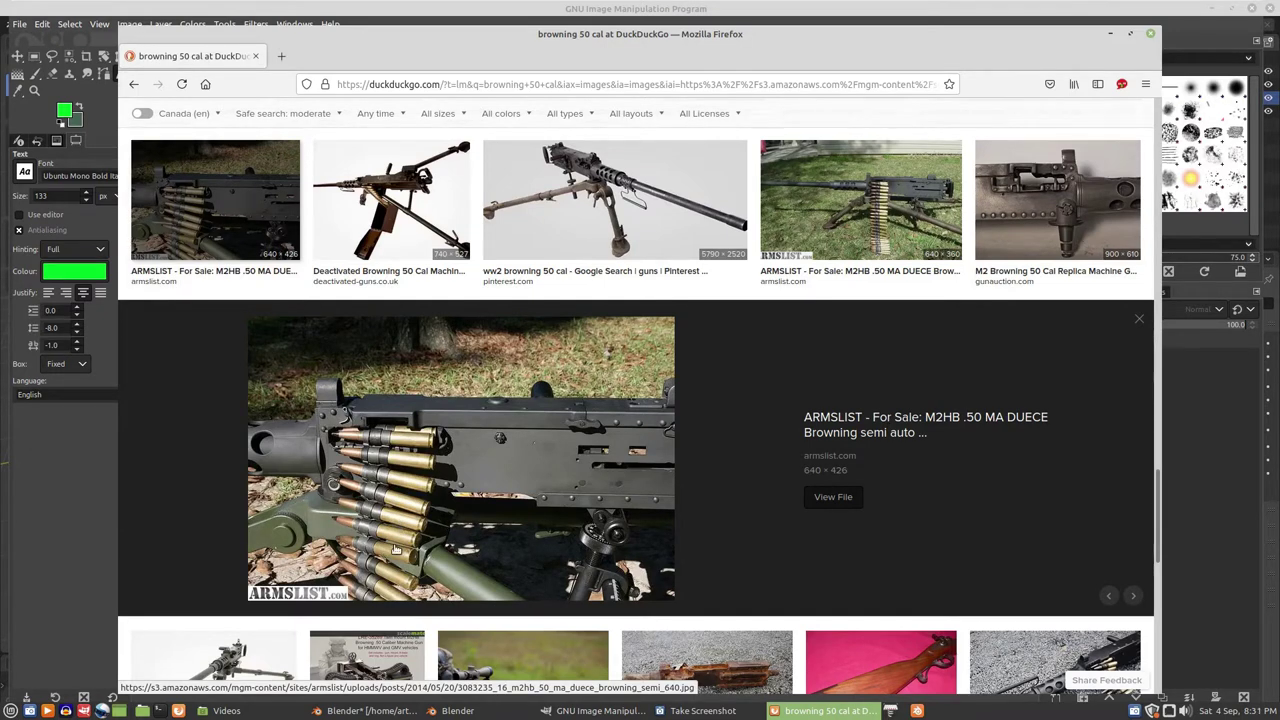
Look further through the image results and preview the deactivated-guns.co.uk close-up of a loaded cartridge belt
{"action": "scroll", "coordinate": [400, 553], "scroll_direction": "down", "scroll_amount": 5}
{"action": "scroll", "coordinate": [528, 524], "scroll_direction": "down", "scroll_amount": 8}
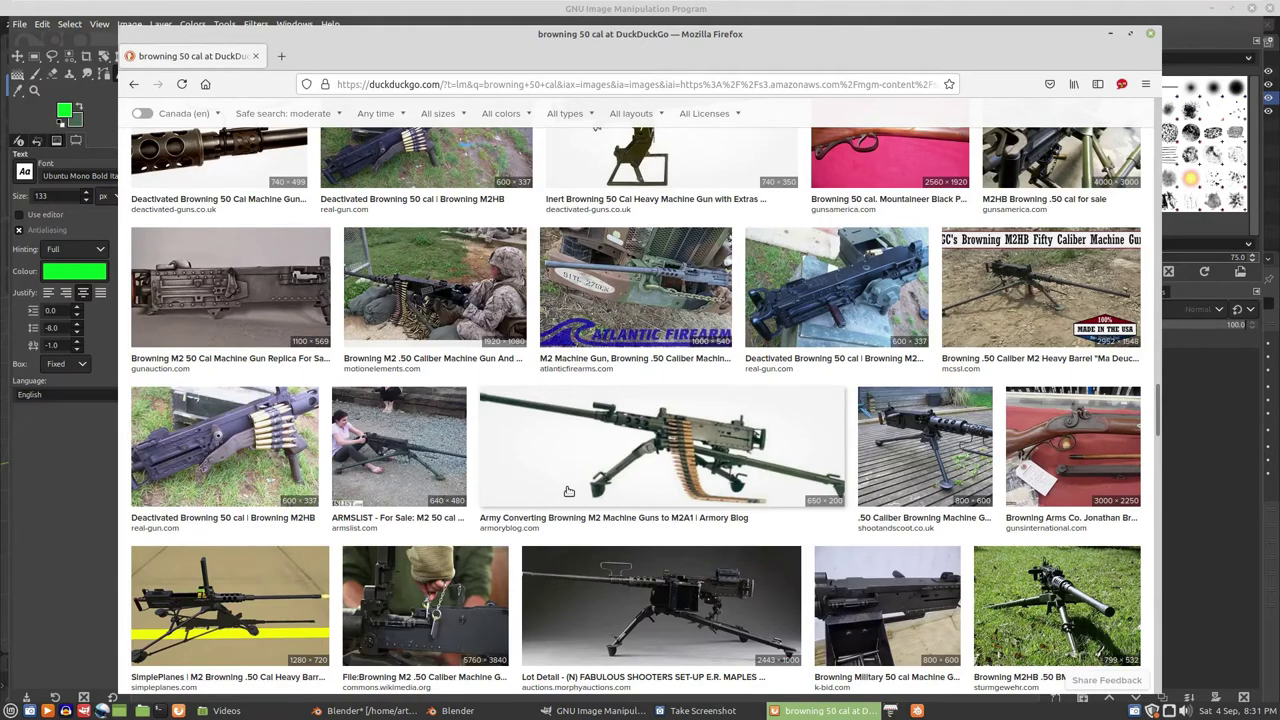
{"action": "scroll", "coordinate": [568, 491], "scroll_direction": "down", "scroll_amount": 5}
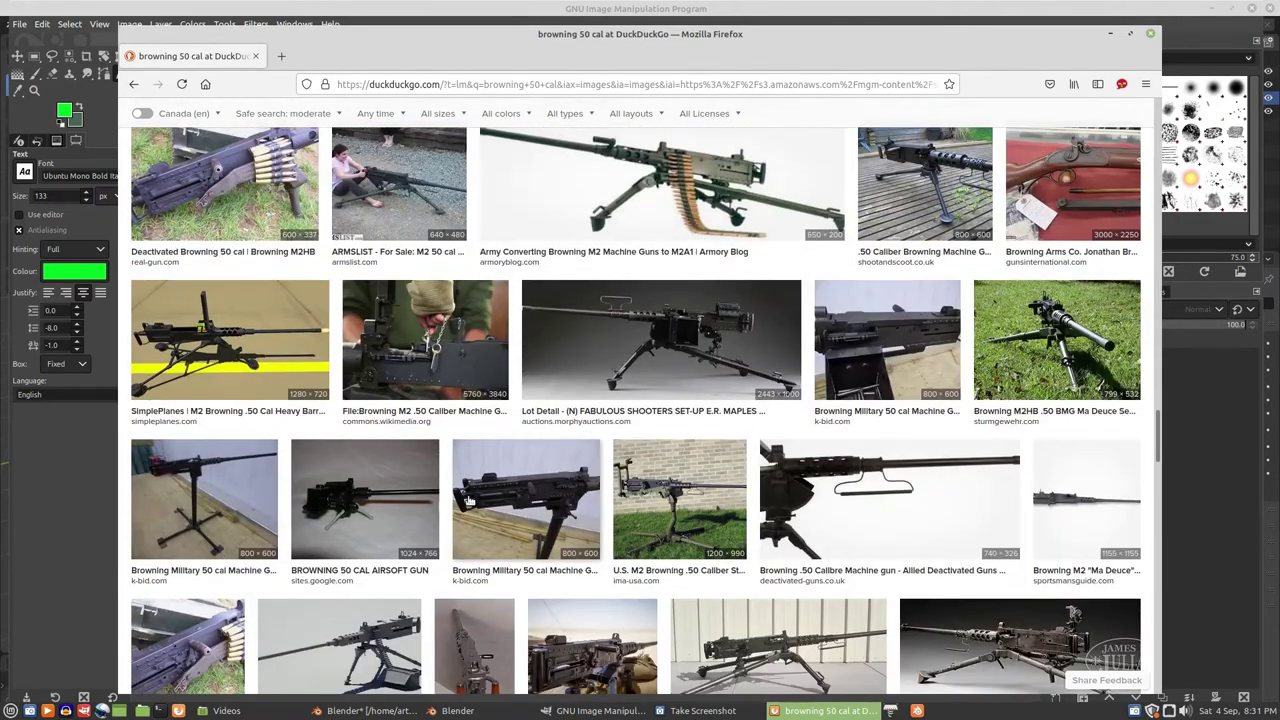
{"action": "scroll", "coordinate": [468, 500], "scroll_direction": "down", "scroll_amount": 8}
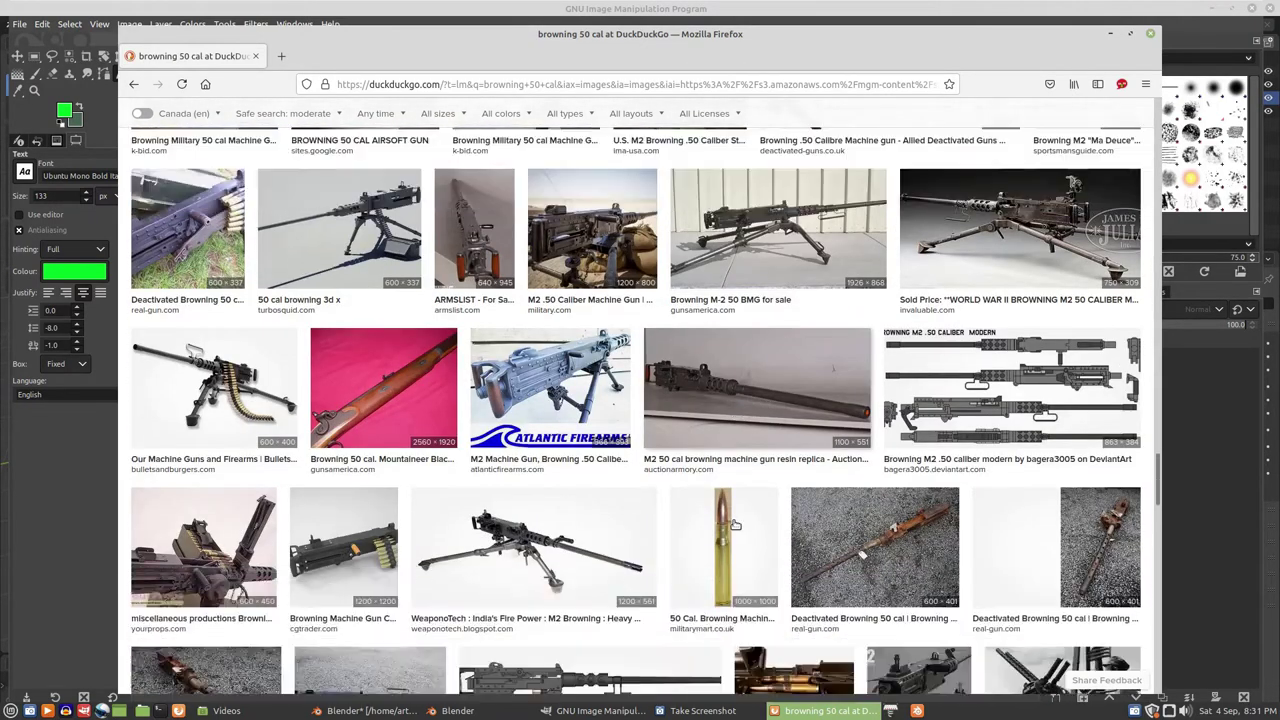
{"action": "scroll", "coordinate": [735, 524], "scroll_direction": "down", "scroll_amount": 3}
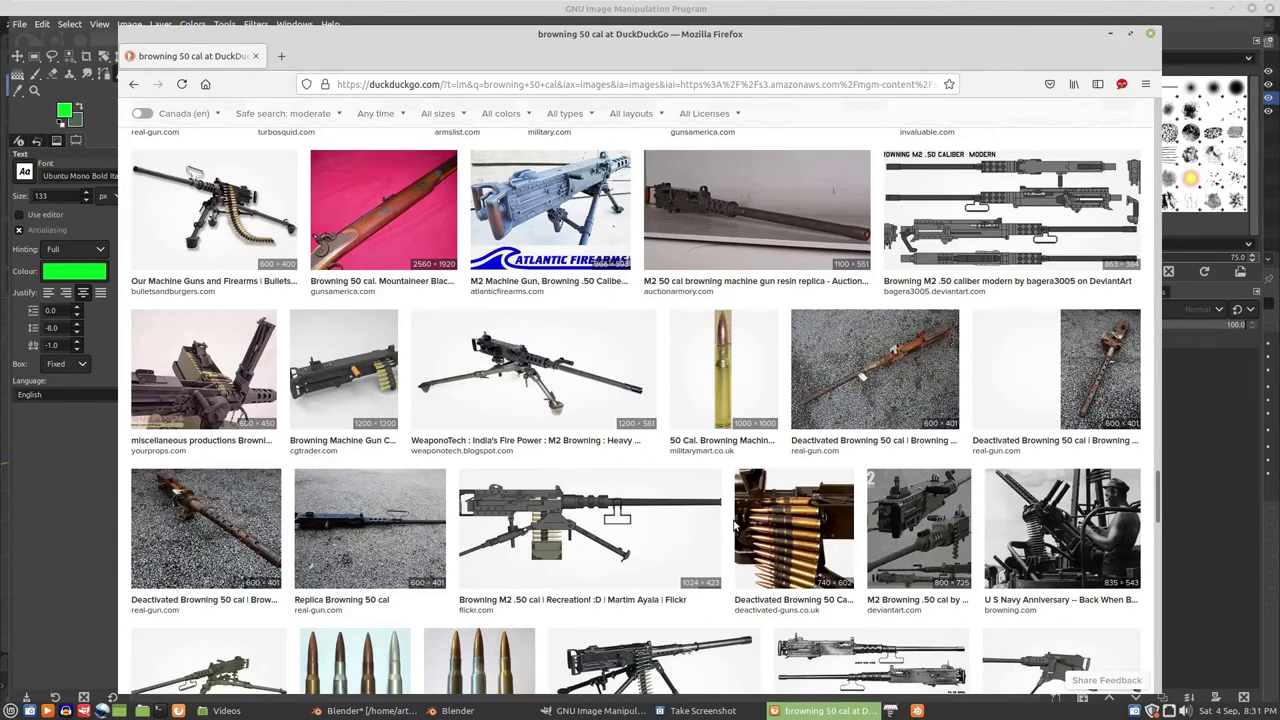
{"action": "scroll", "coordinate": [735, 526], "scroll_direction": "down", "scroll_amount": 1}
{"action": "left_click", "coordinate": [773, 490]}
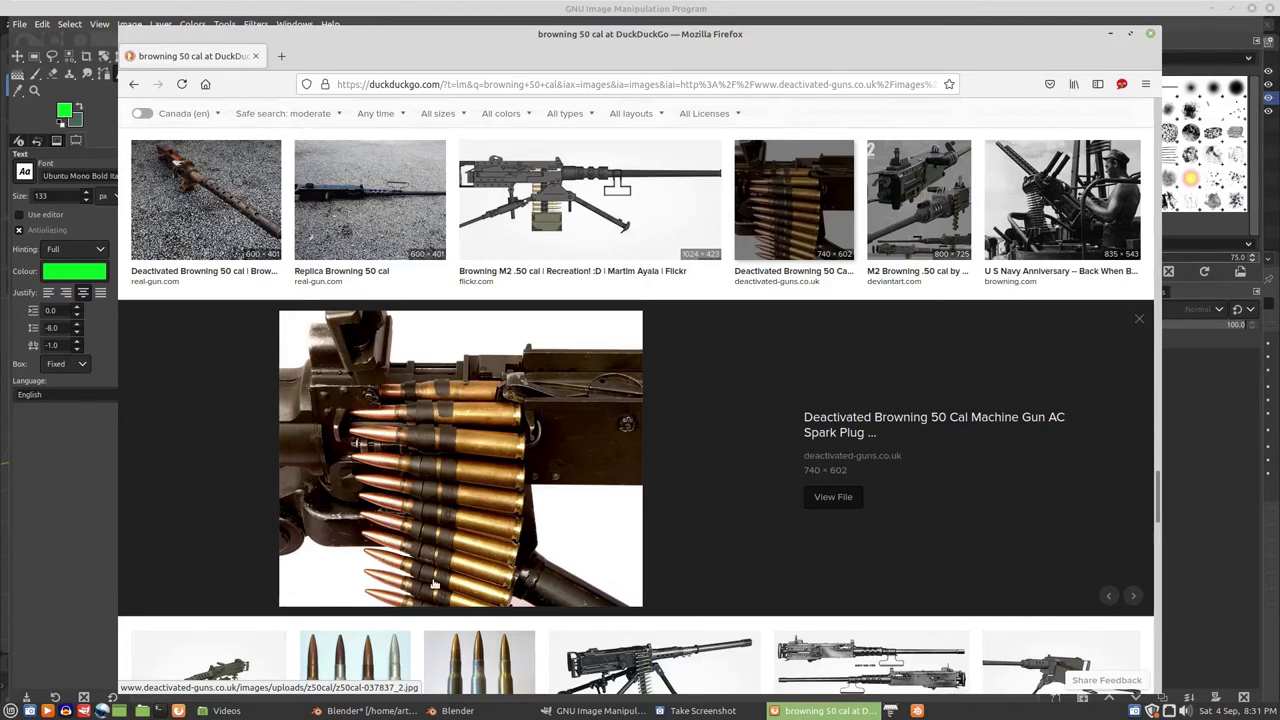
Preview the four-cartridge .50 Cal. Browning Ammo picture and copy an area screenshot of its leftmost cartridge to the clipboard
{"action": "scroll", "coordinate": [388, 580], "scroll_direction": "down", "scroll_amount": 3}
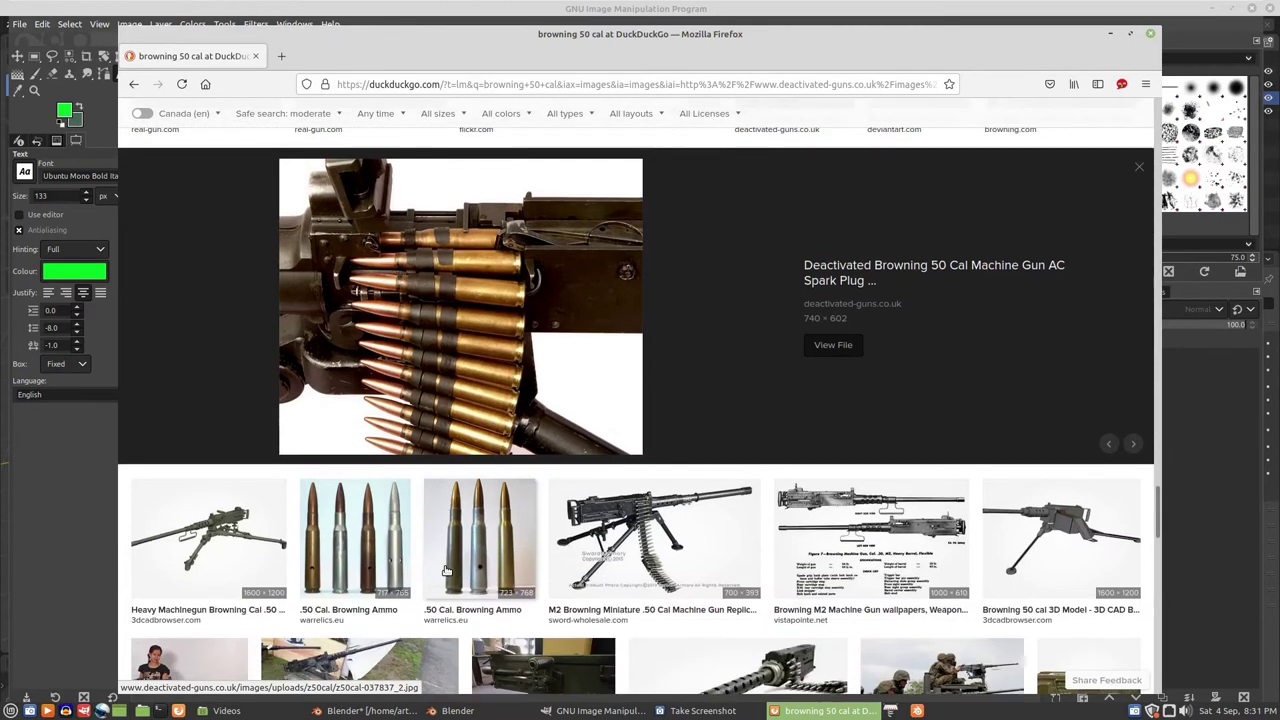
{"action": "left_click", "coordinate": [368, 557]}
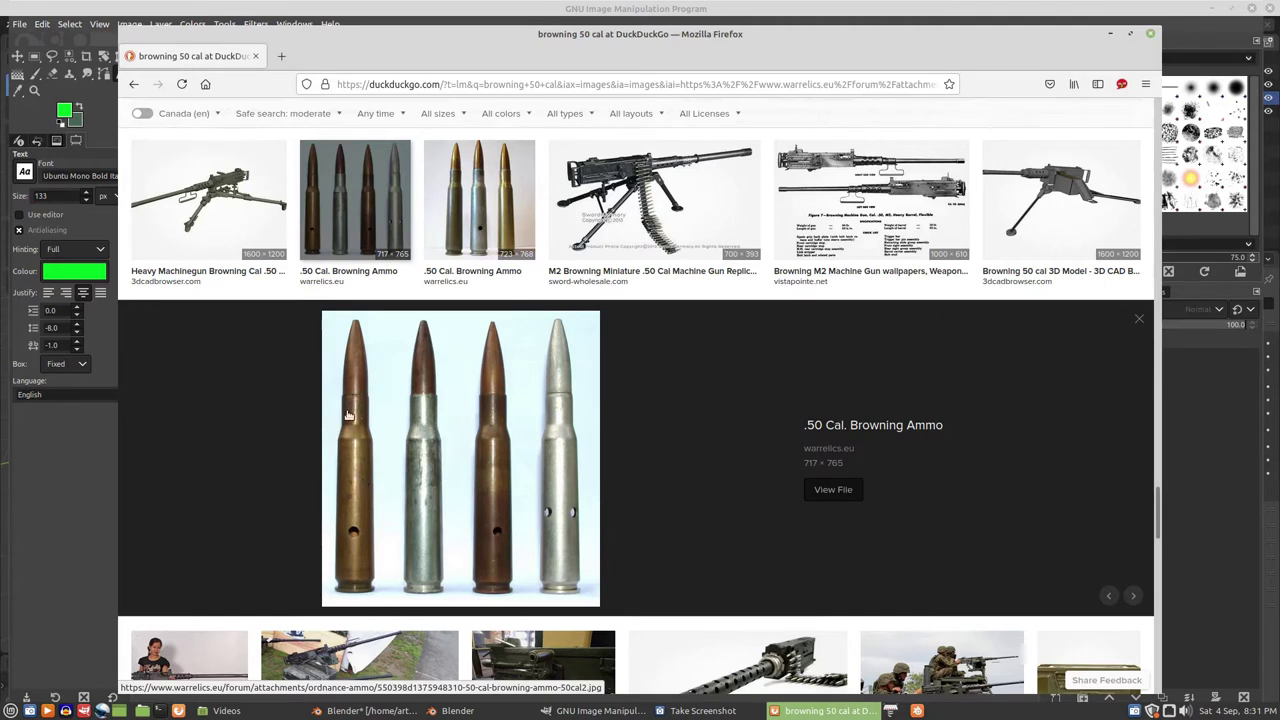
{"action": "left_click", "coordinate": [685, 713]}
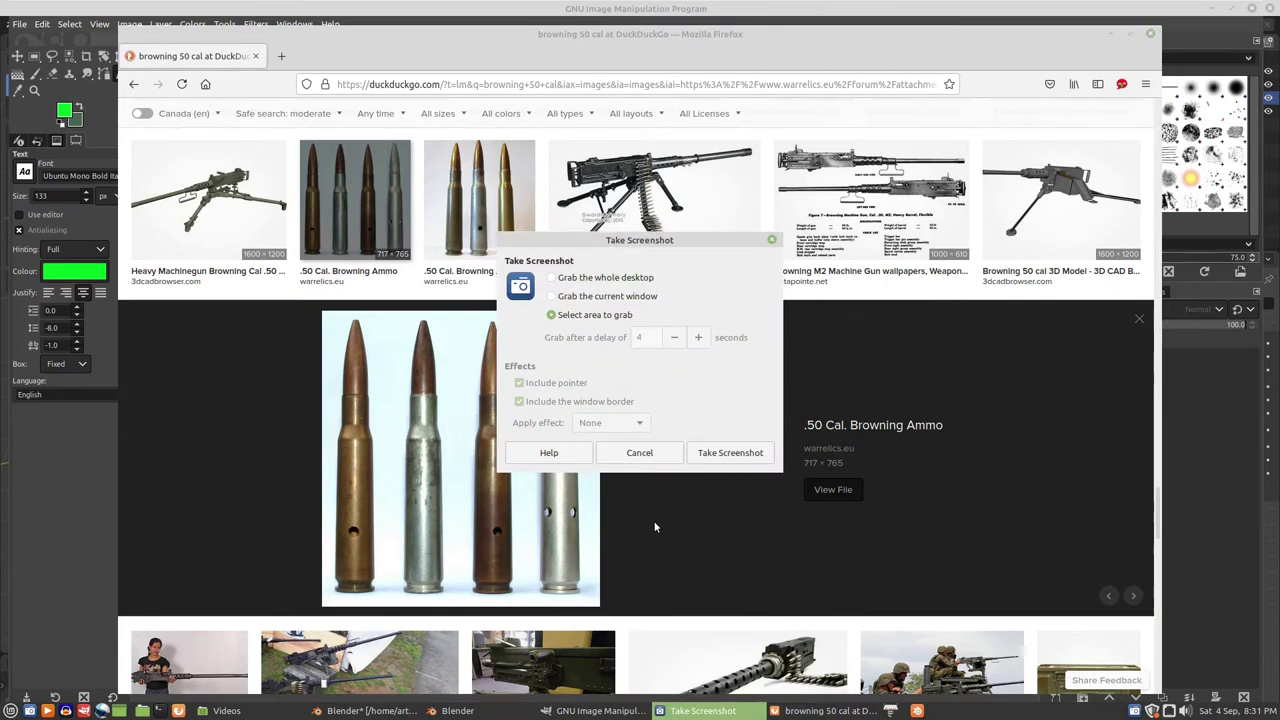
{"action": "left_click", "coordinate": [706, 453]}
{"action": "left_click_drag", "start_coordinate": [334, 319], "coordinate": [369, 592]}
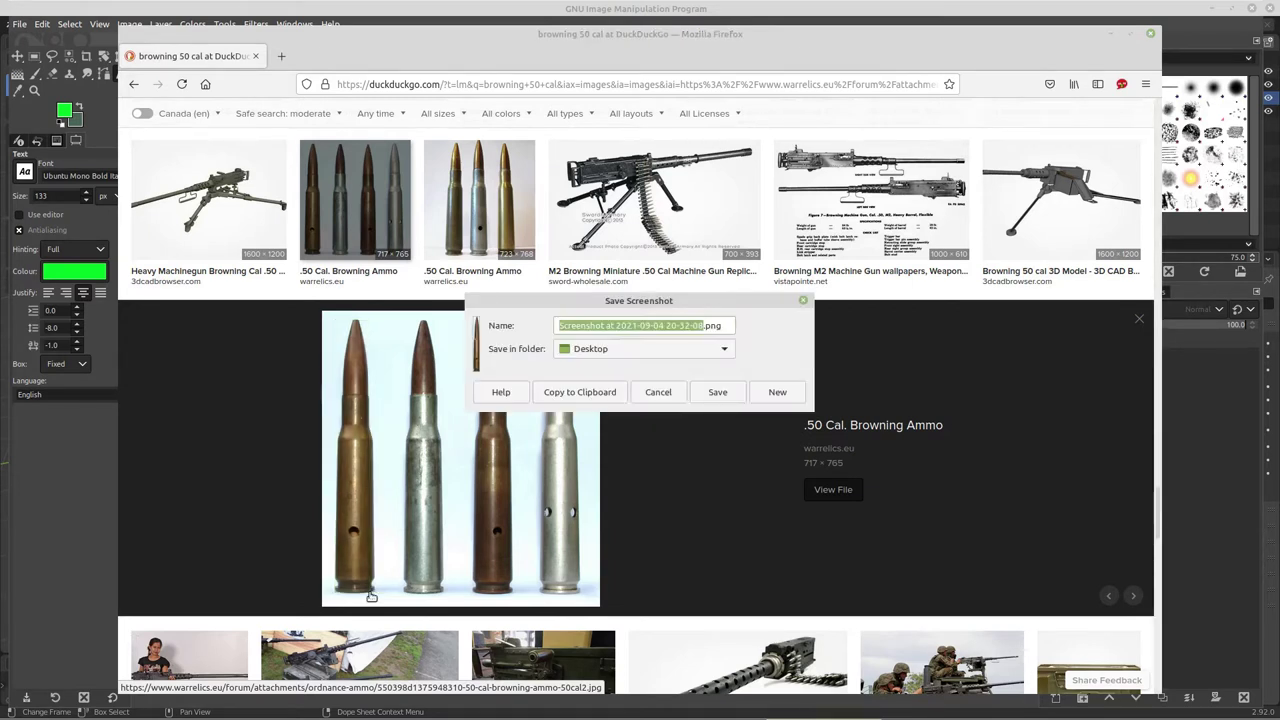
{"action": "left_click", "coordinate": [585, 392]}
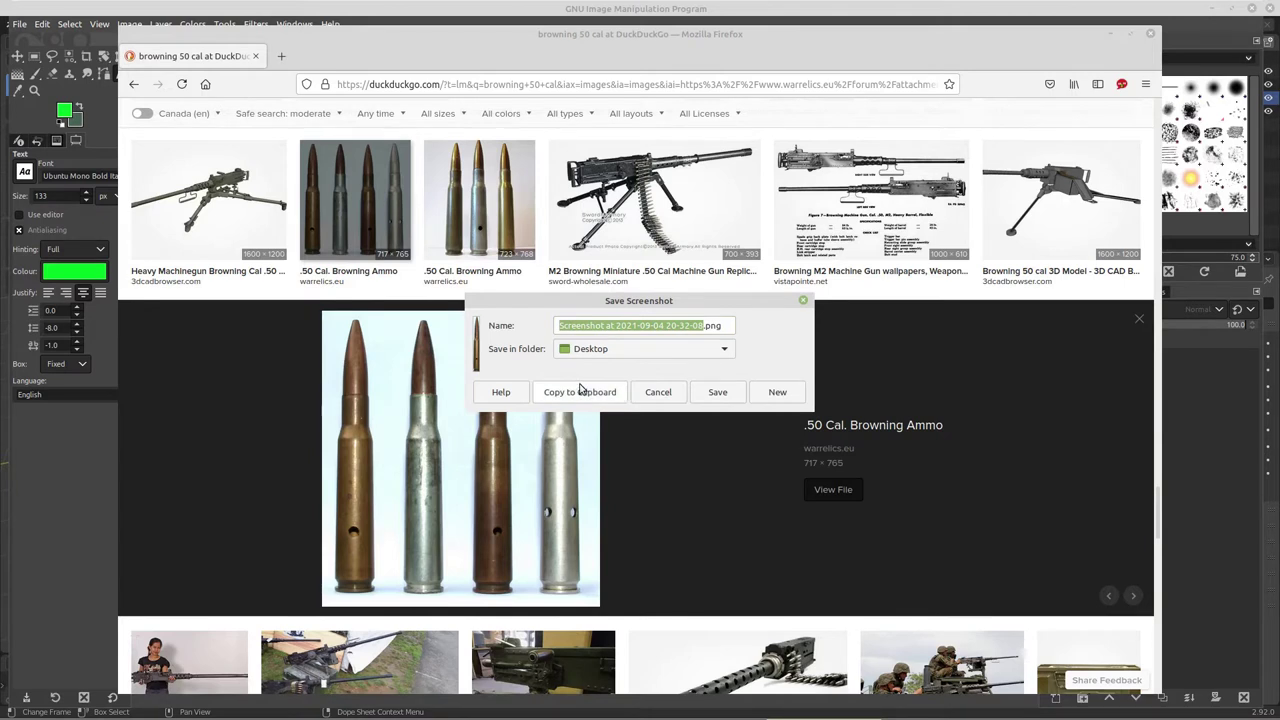
Switch to GIMP and open wood.png from the Map Assets folder on the Desktop
{"action": "left_click", "coordinate": [213, 16]}
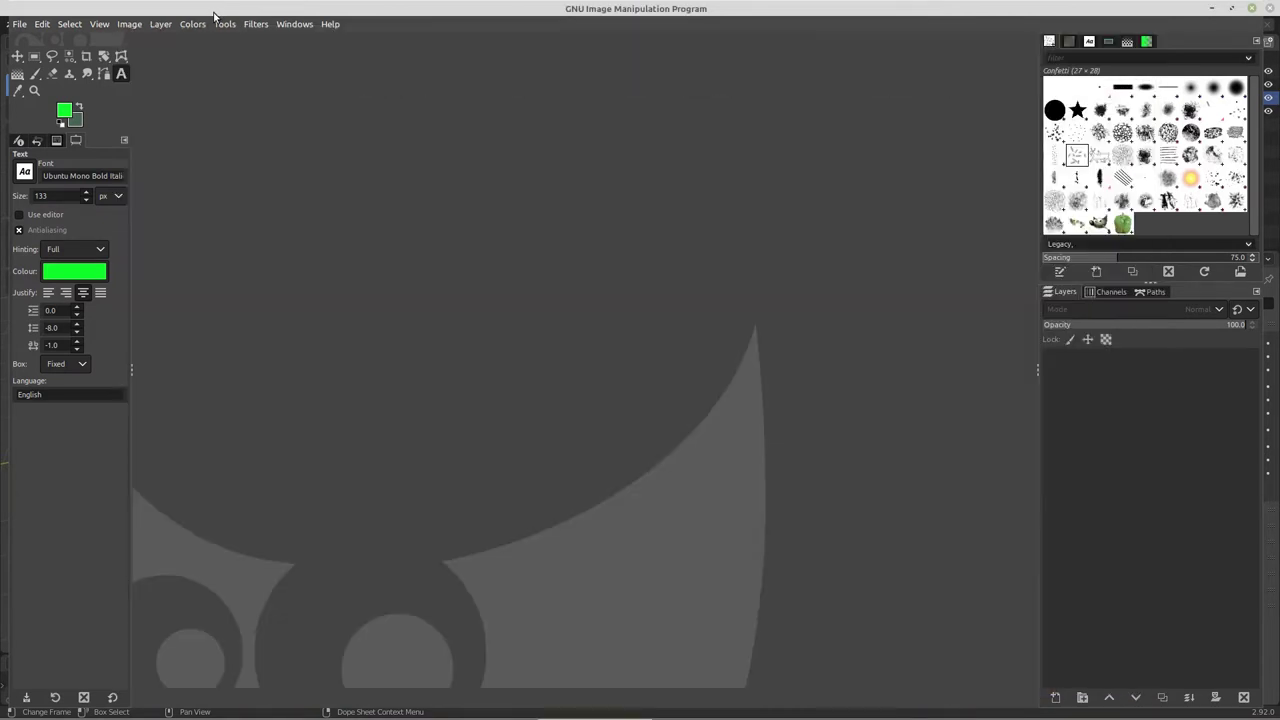
{"action": "left_click", "coordinate": [20, 24]}
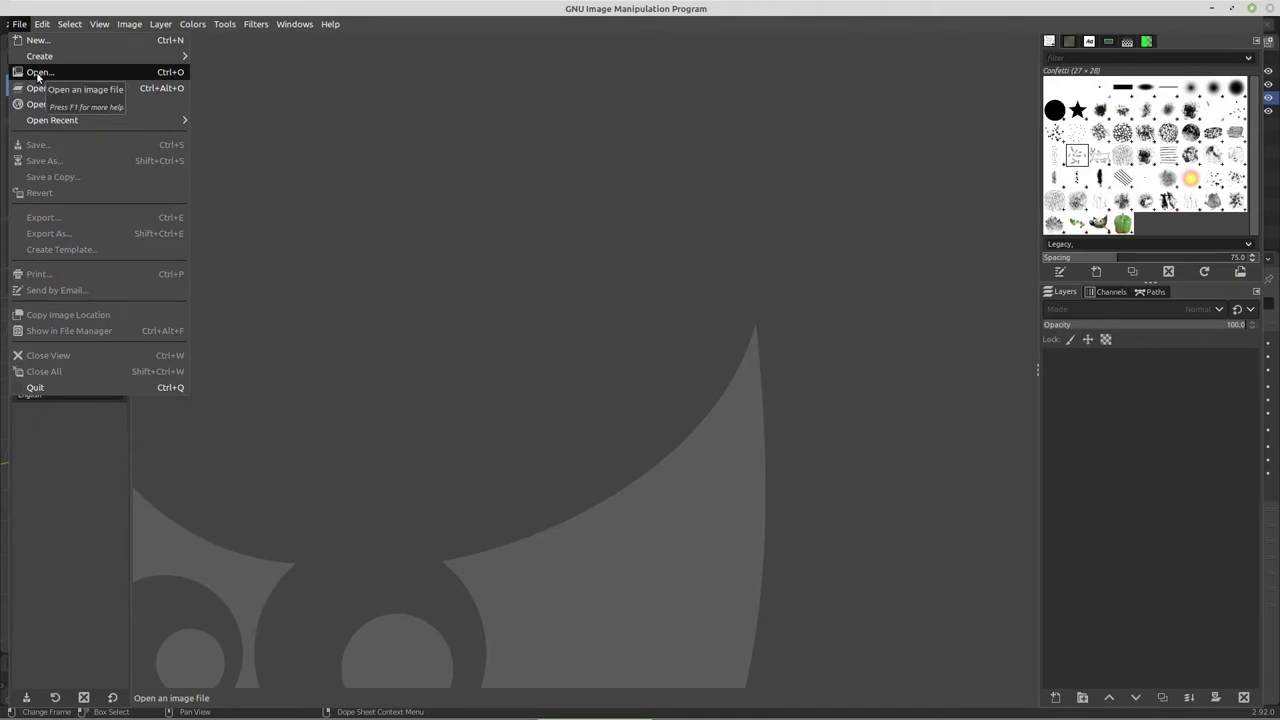
{"action": "left_click", "coordinate": [40, 73]}
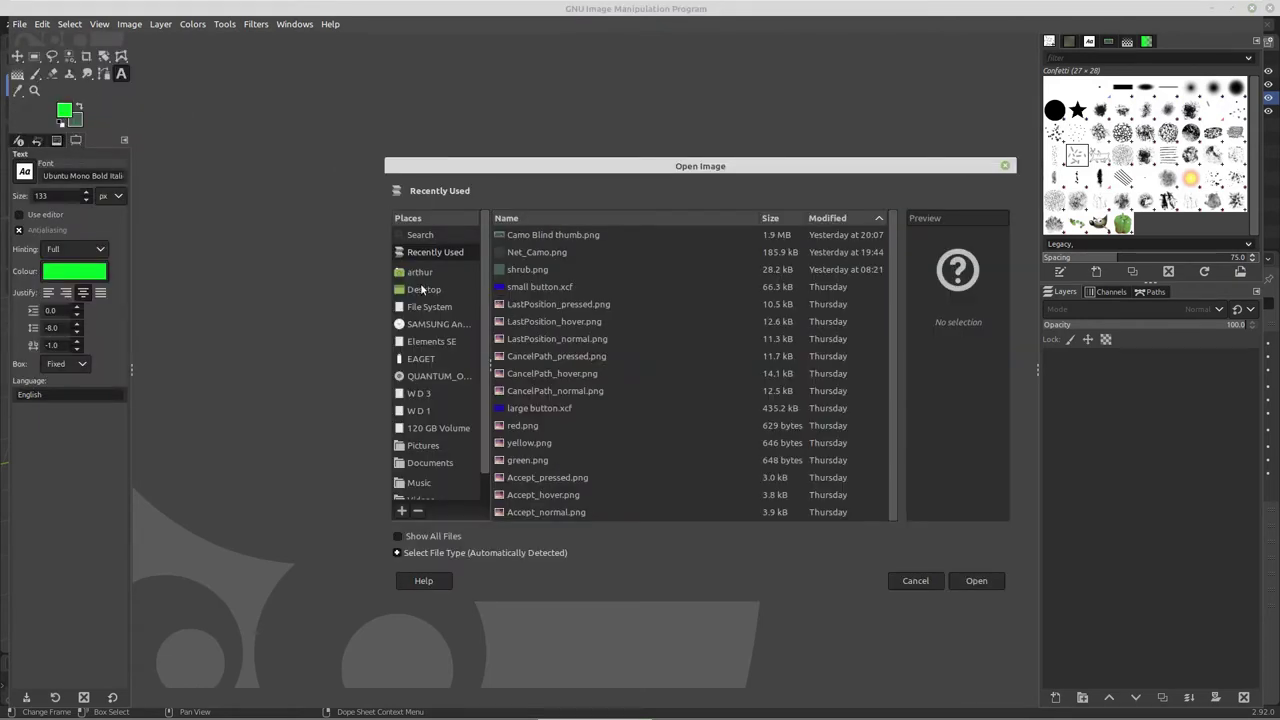
{"action": "left_click", "coordinate": [422, 289]}
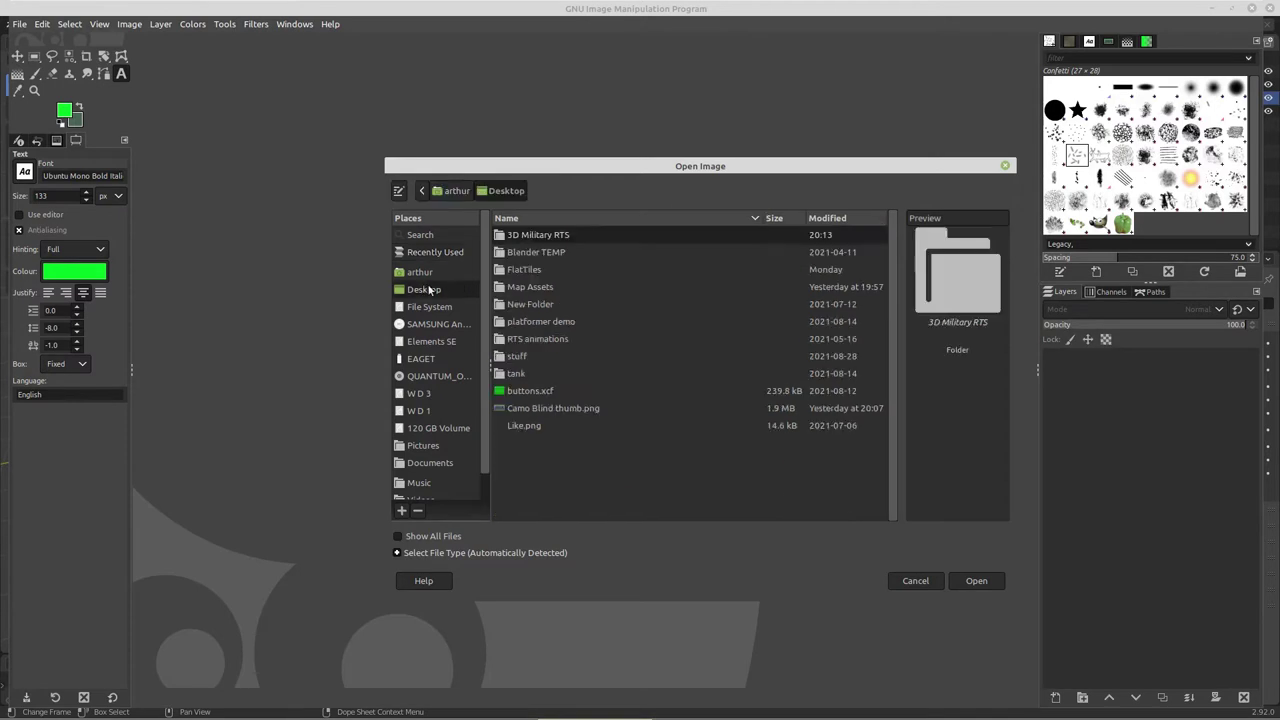
{"action": "double_click", "coordinate": [530, 290]}
{"action": "scroll", "coordinate": [547, 296], "scroll_direction": "down", "scroll_amount": 5}
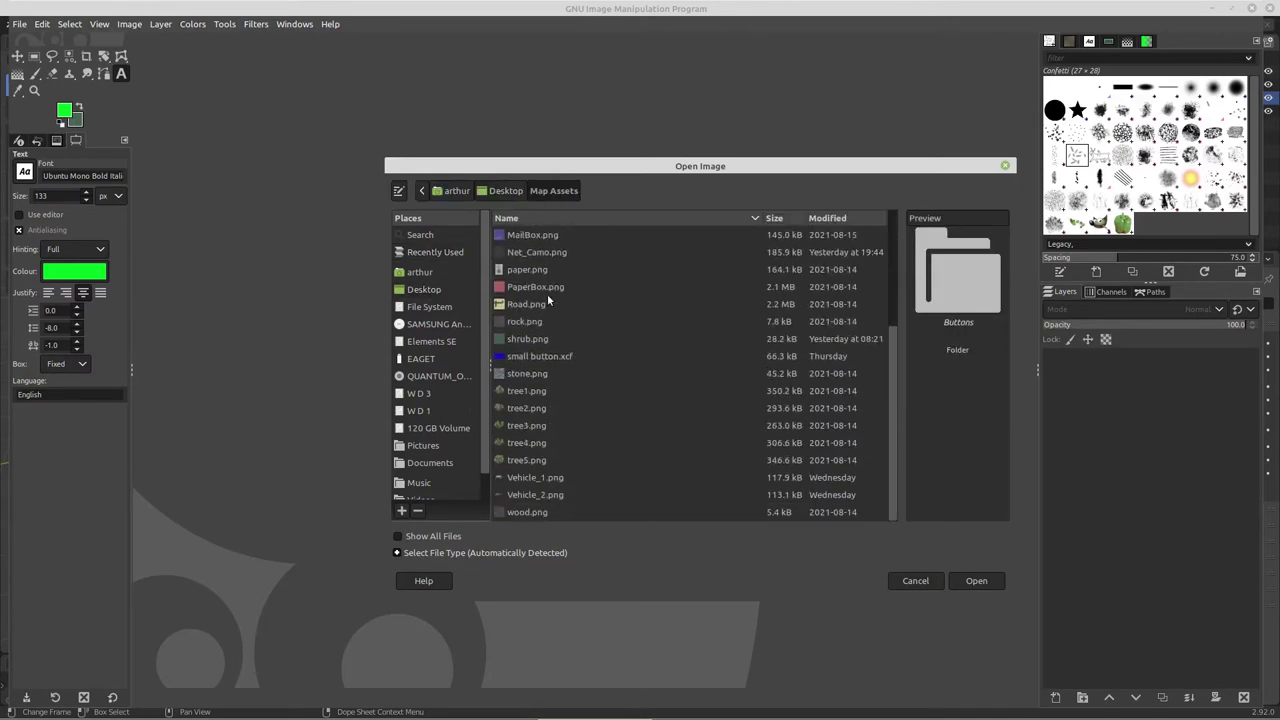
{"action": "double_click", "coordinate": [516, 511]}
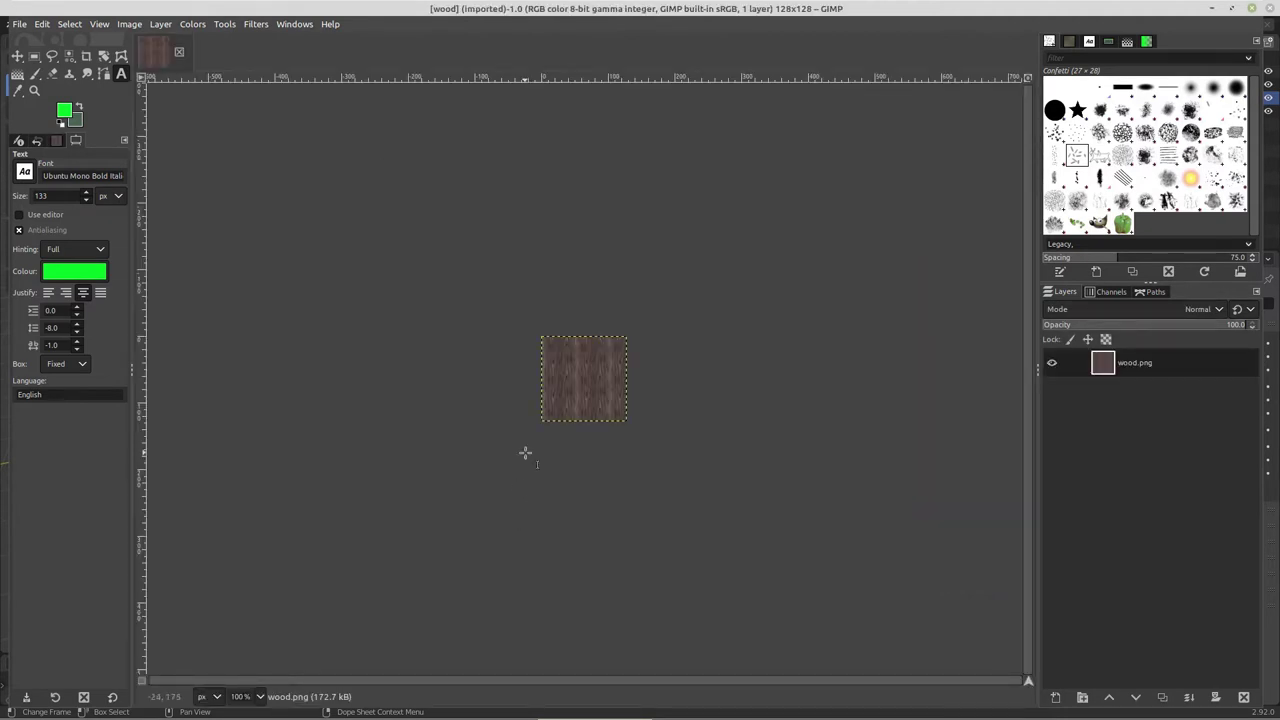
Paste the copied cartridge into wood.png and scale it to 35 × 128 px, aligned with the image's left edge
{"action": "key", "text": "ctrl+v"}
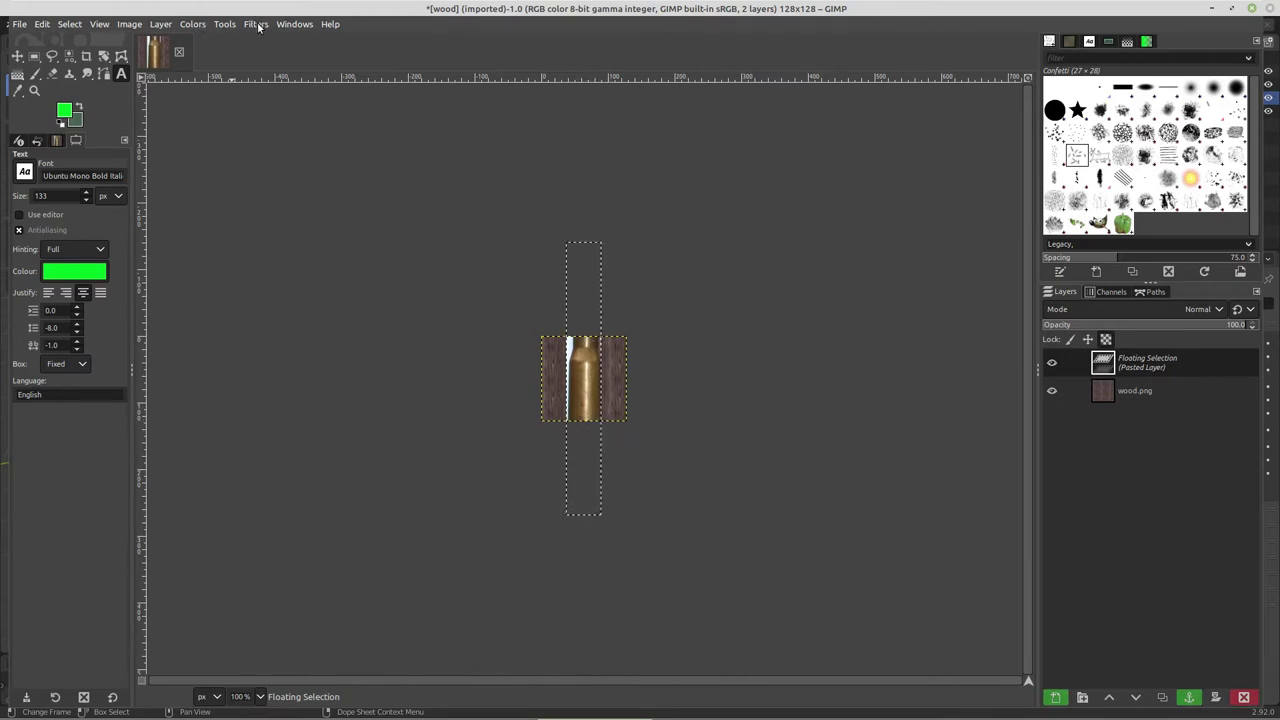
{"action": "left_click", "coordinate": [224, 24]}
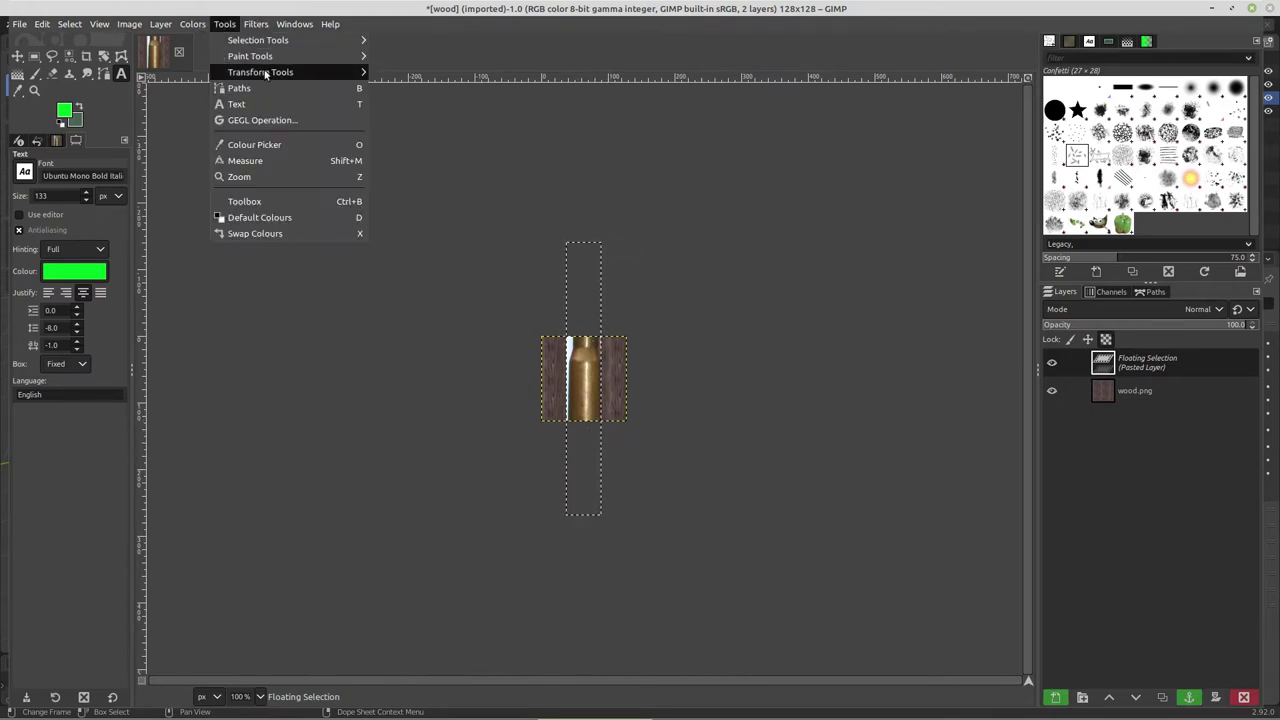
{"action": "mouse_move", "coordinate": [265, 72]}
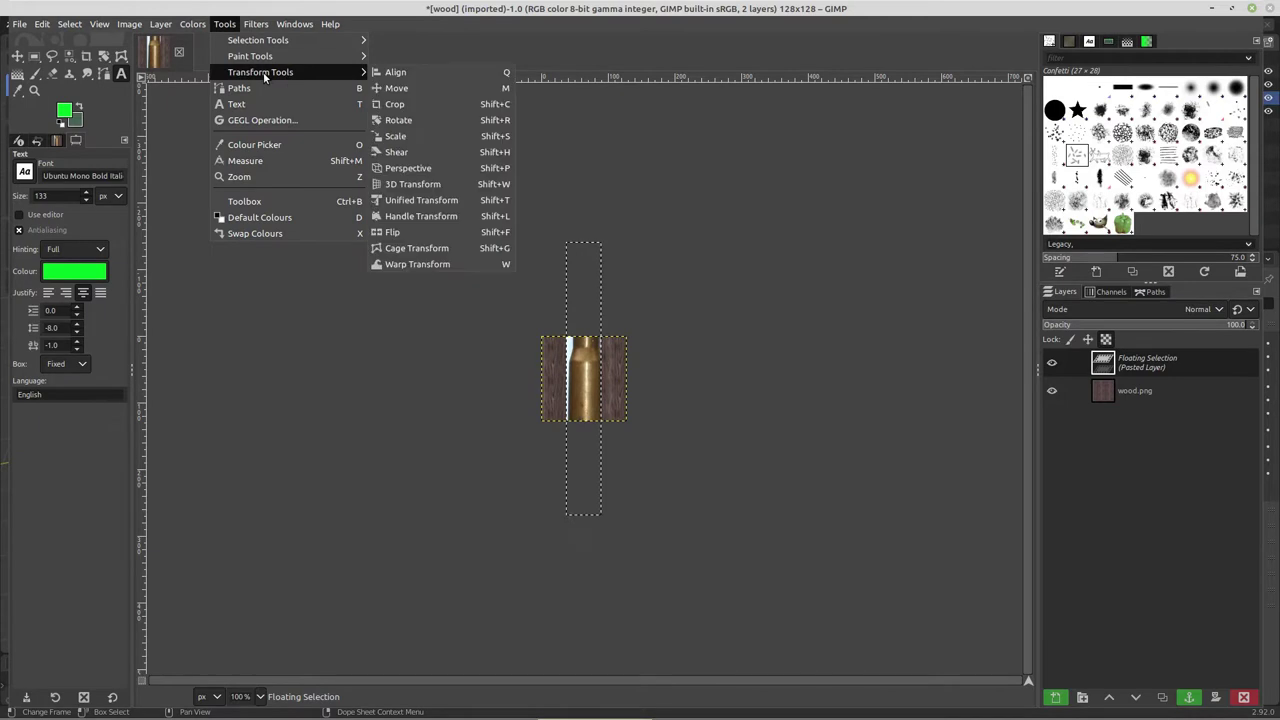
{"action": "left_click", "coordinate": [398, 136]}
{"action": "left_click_drag", "start_coordinate": [585, 245], "coordinate": [563, 346]}
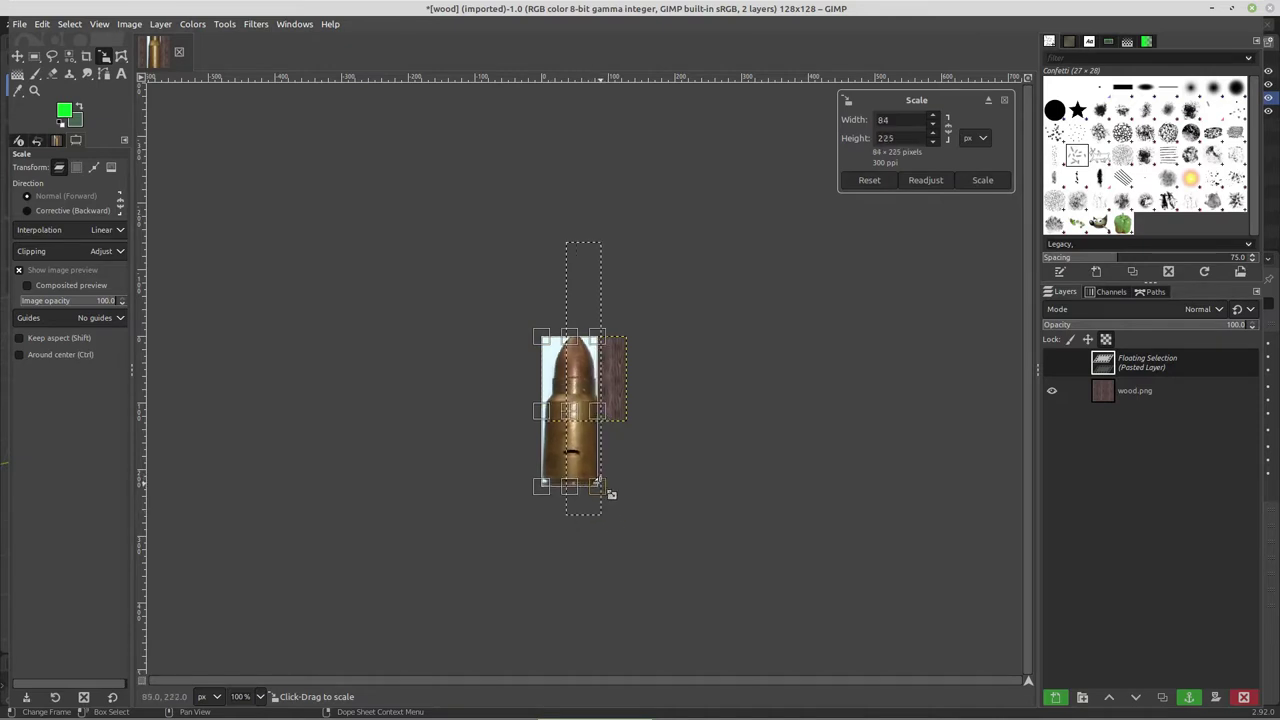
{"action": "left_click_drag", "start_coordinate": [611, 494], "coordinate": [592, 452]}
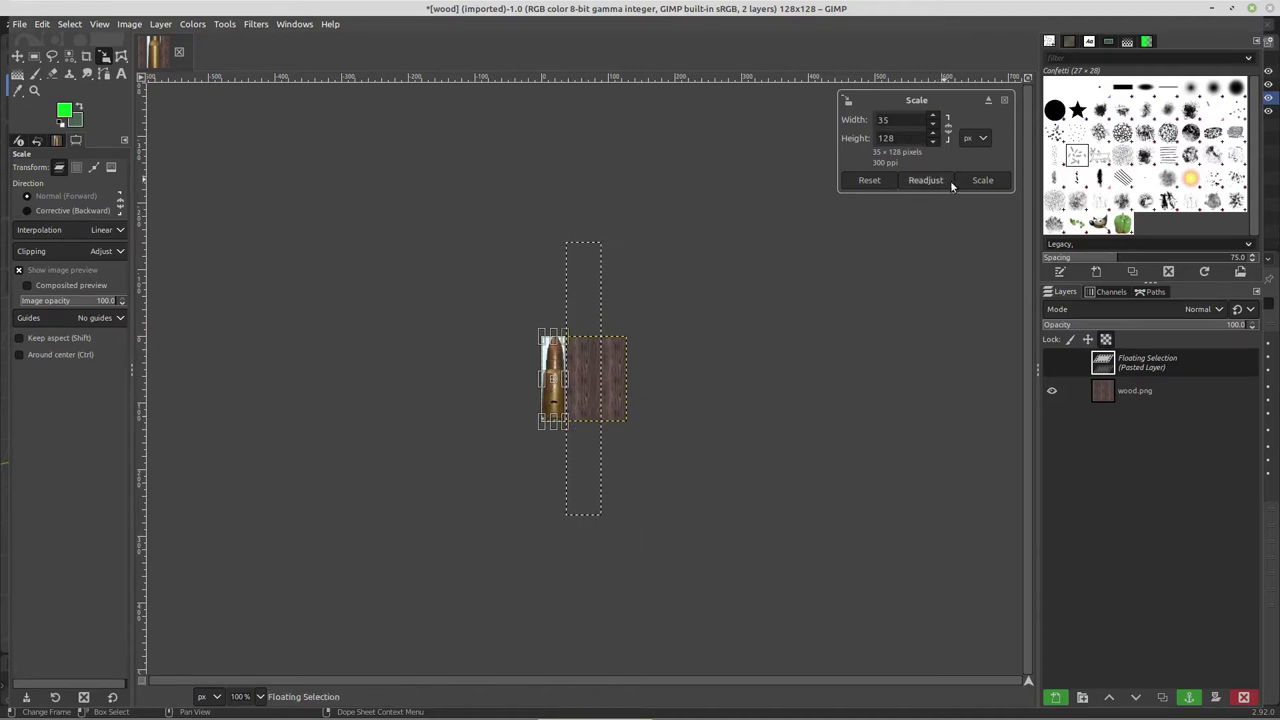
{"action": "left_click", "coordinate": [981, 180]}
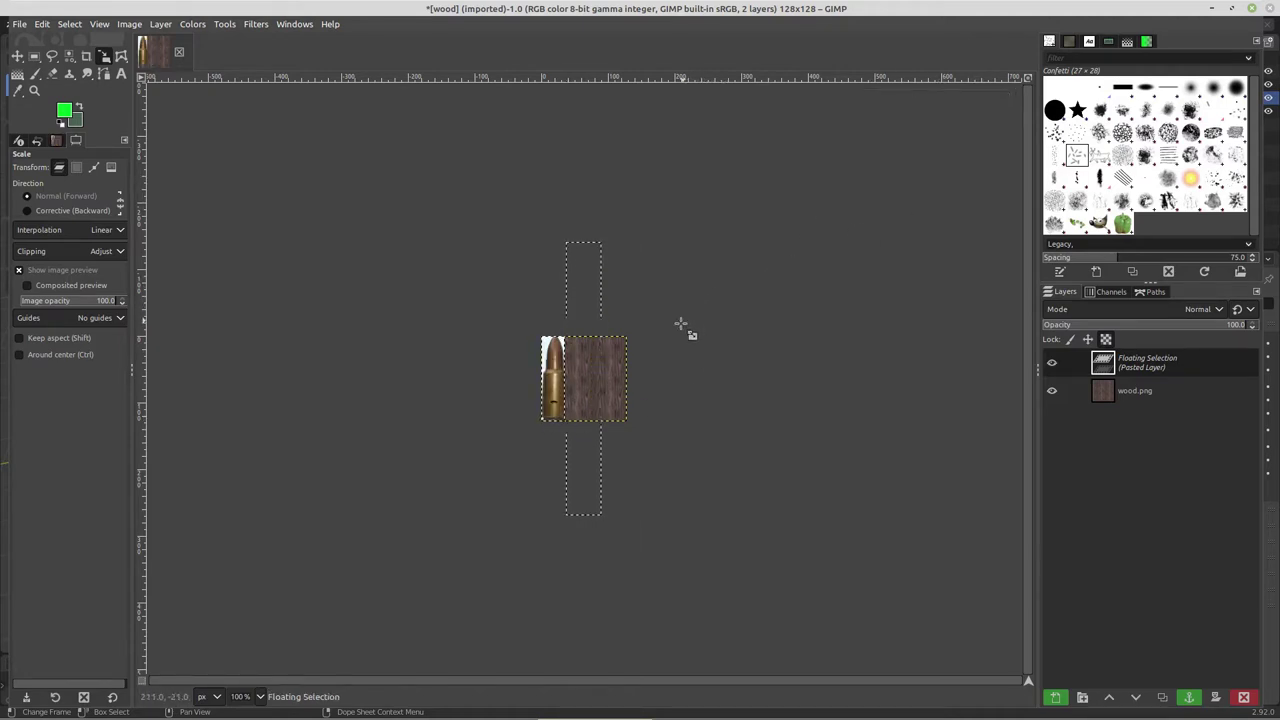
Reapply the Scale tool to the pasted cartridge at 35 × 128 px and anchor it onto the wood.png layer
{"action": "left_click", "coordinate": [502, 321]}
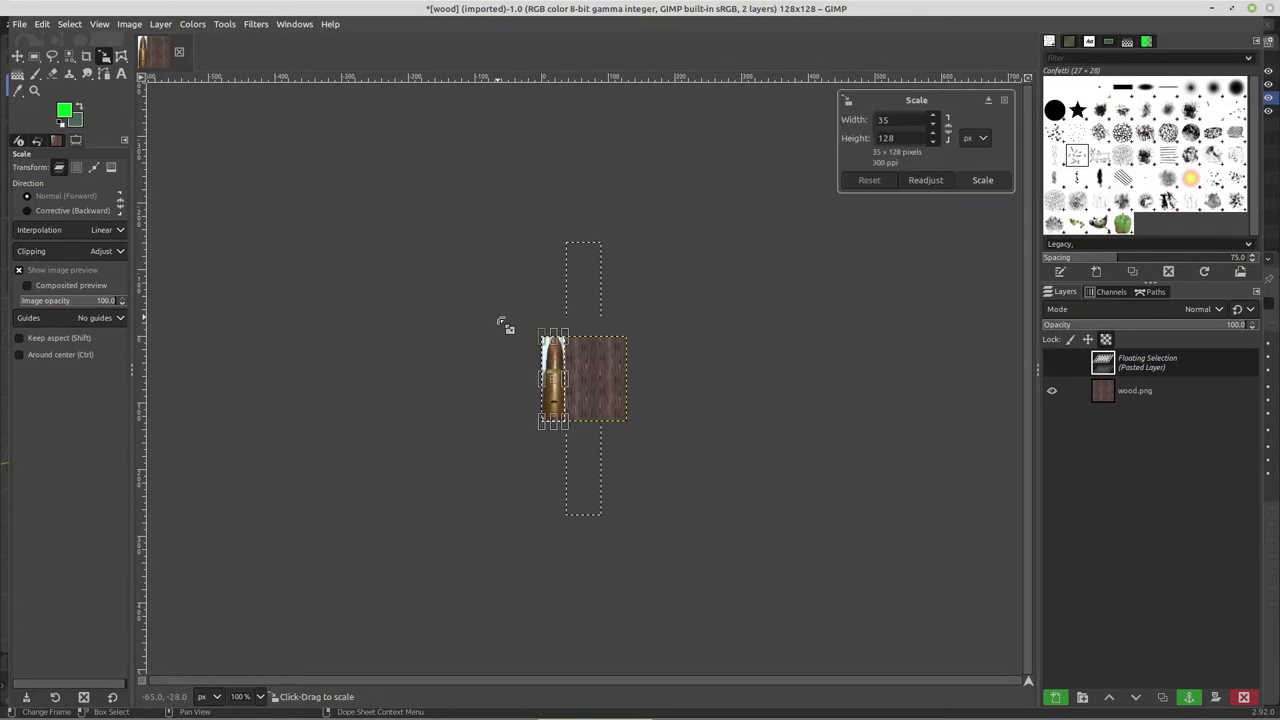
{"action": "left_click", "coordinate": [960, 182]}
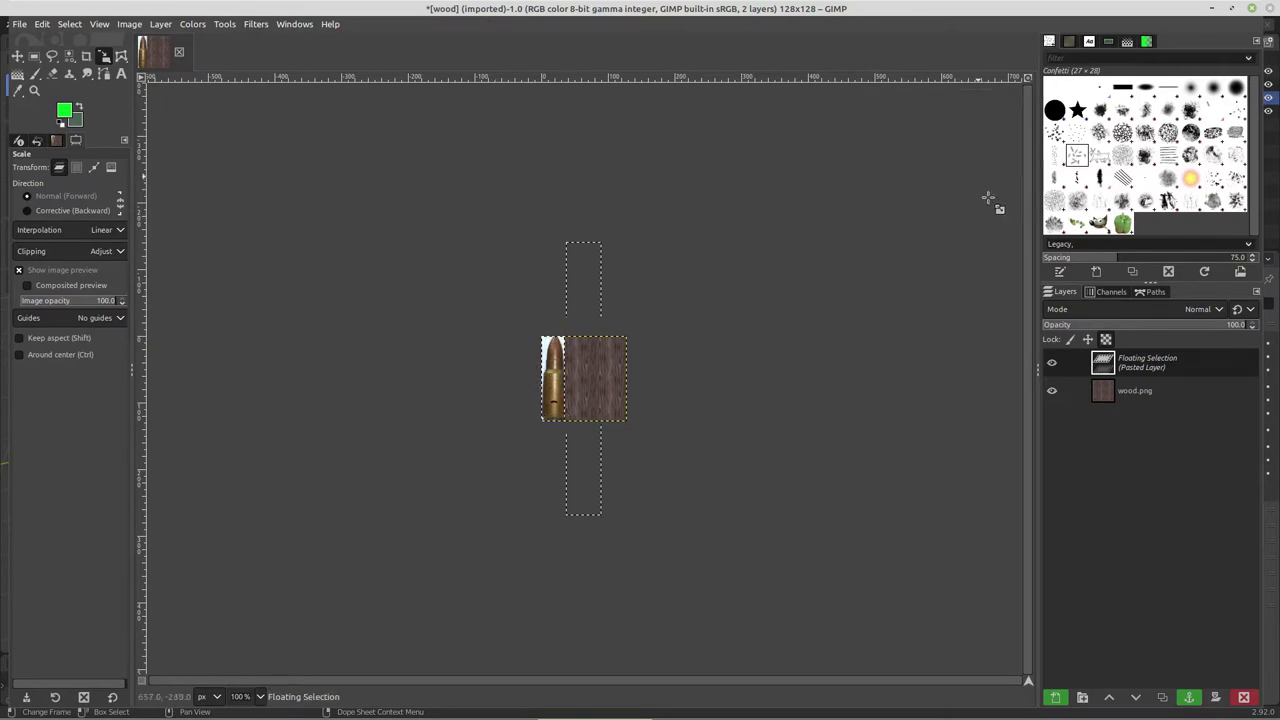
{"action": "right_click", "coordinate": [1146, 365]}
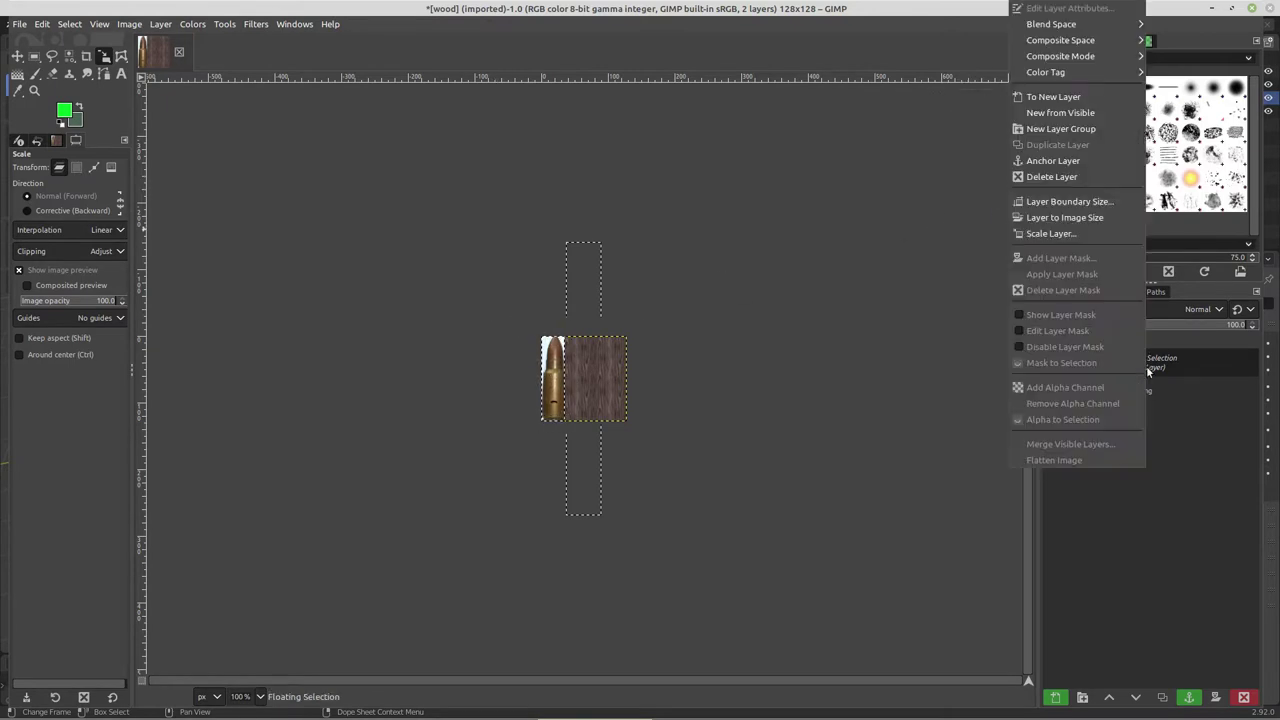
{"action": "left_click", "coordinate": [1060, 160]}
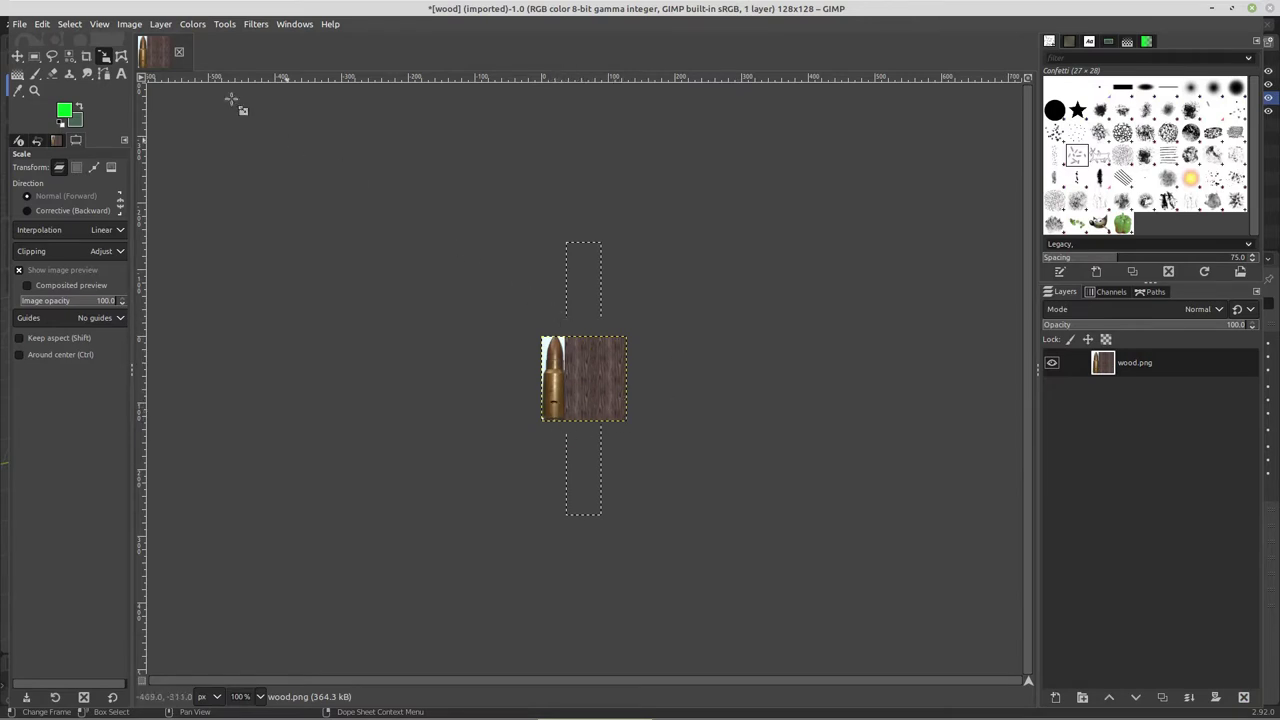
Export the image as Browning.png to the Map Assets folder on the Desktop with the offered PNG options
{"action": "left_click", "coordinate": [18, 23]}
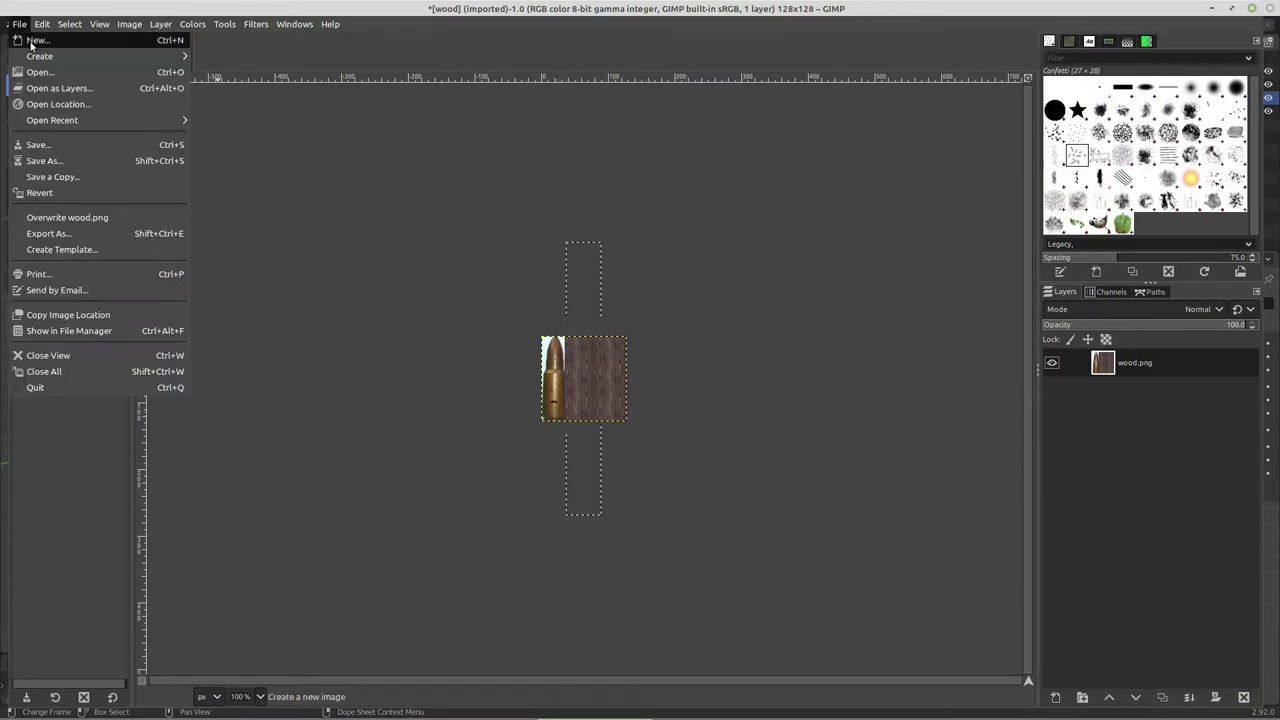
{"action": "left_click", "coordinate": [49, 236]}
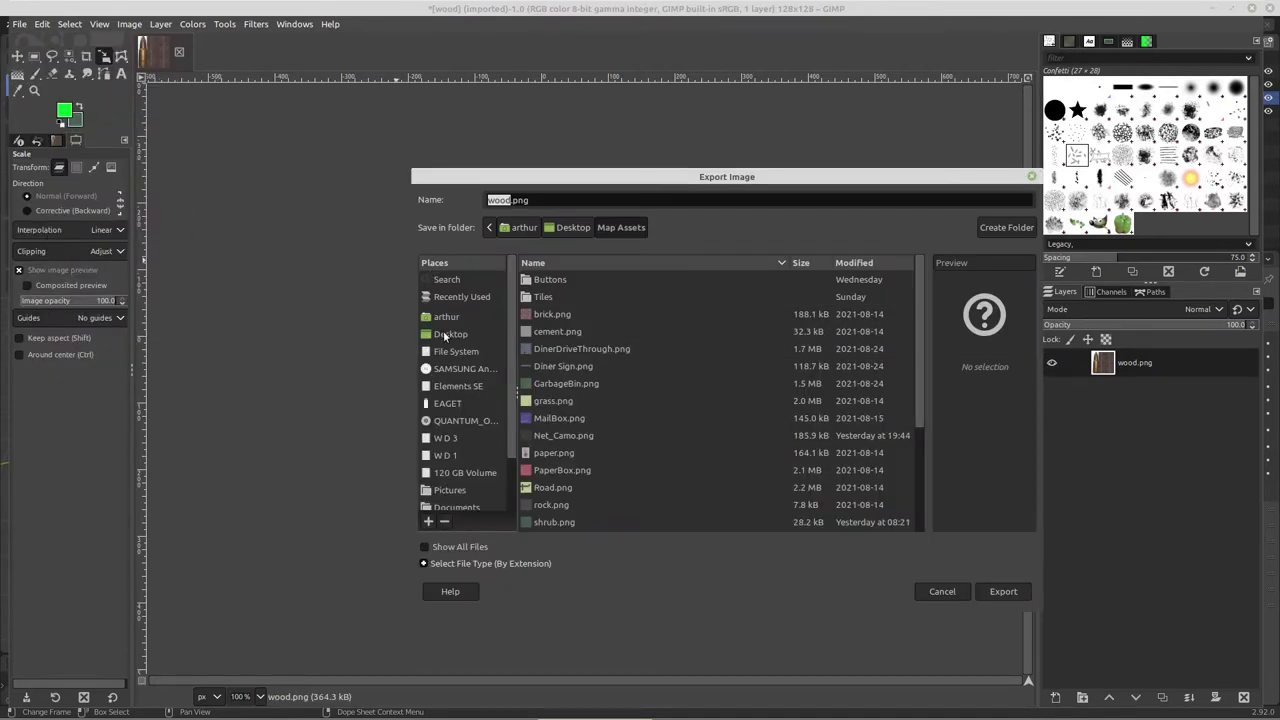
{"action": "left_click", "coordinate": [448, 336]}
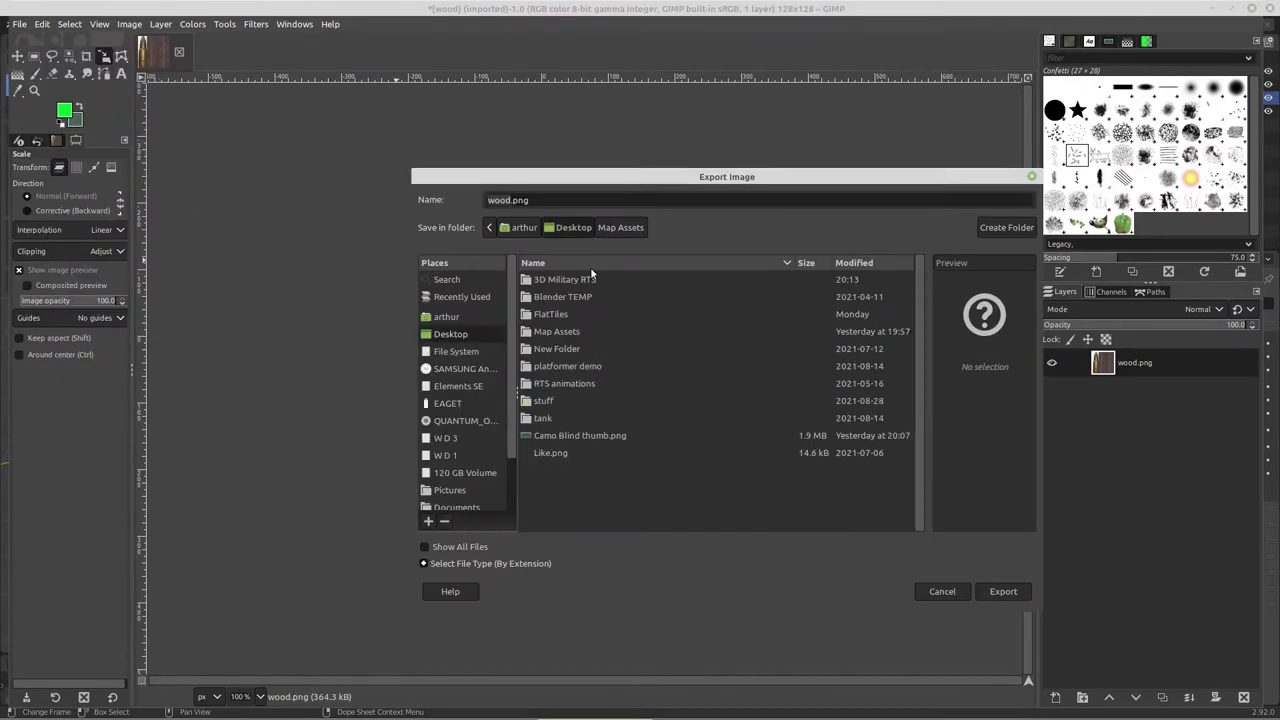
{"action": "double_click", "coordinate": [559, 331]}
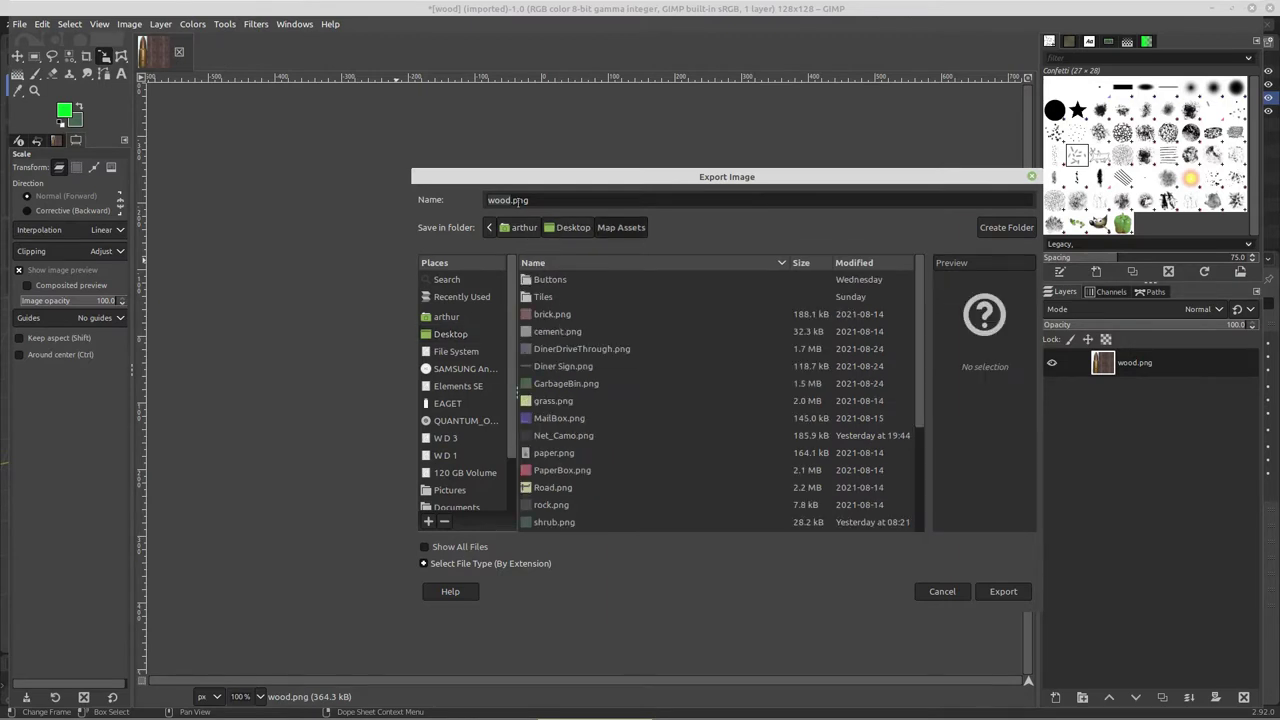
{"action": "left_click_drag", "start_coordinate": [511, 200], "coordinate": [489, 200]}
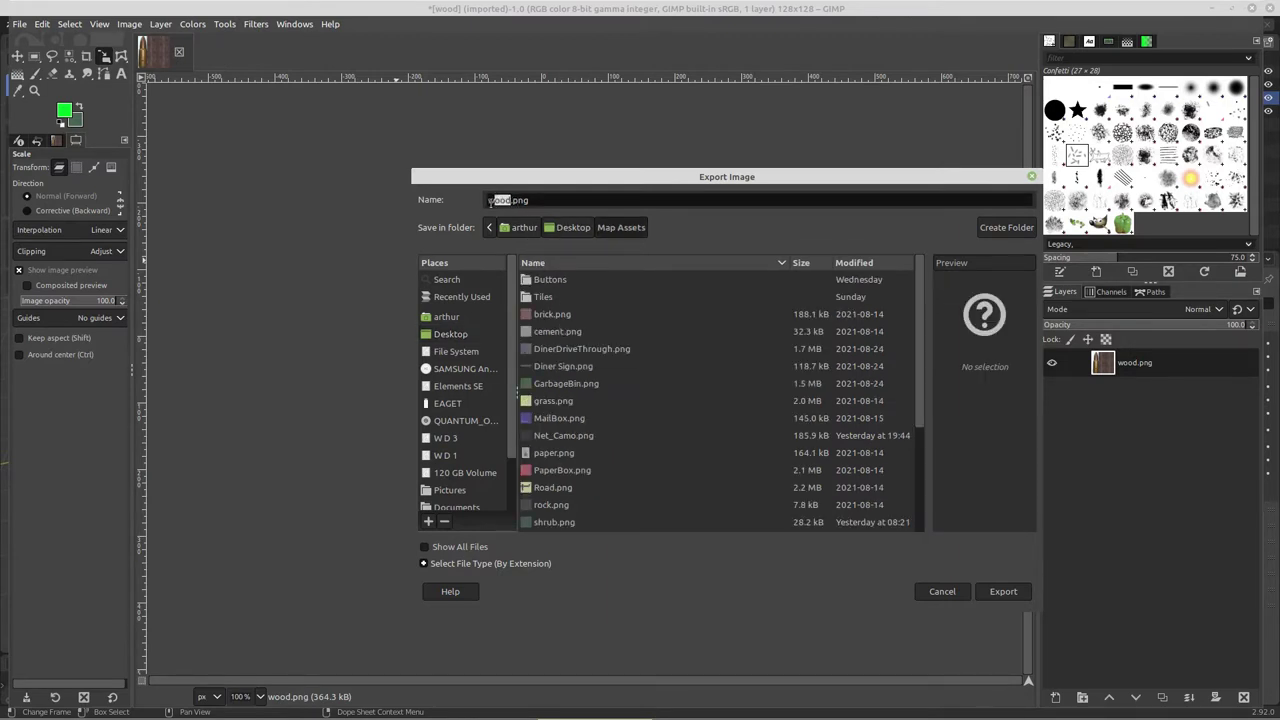
{"action": "type", "text": "Browning"}
{"action": "left_click", "coordinate": [1003, 592]}
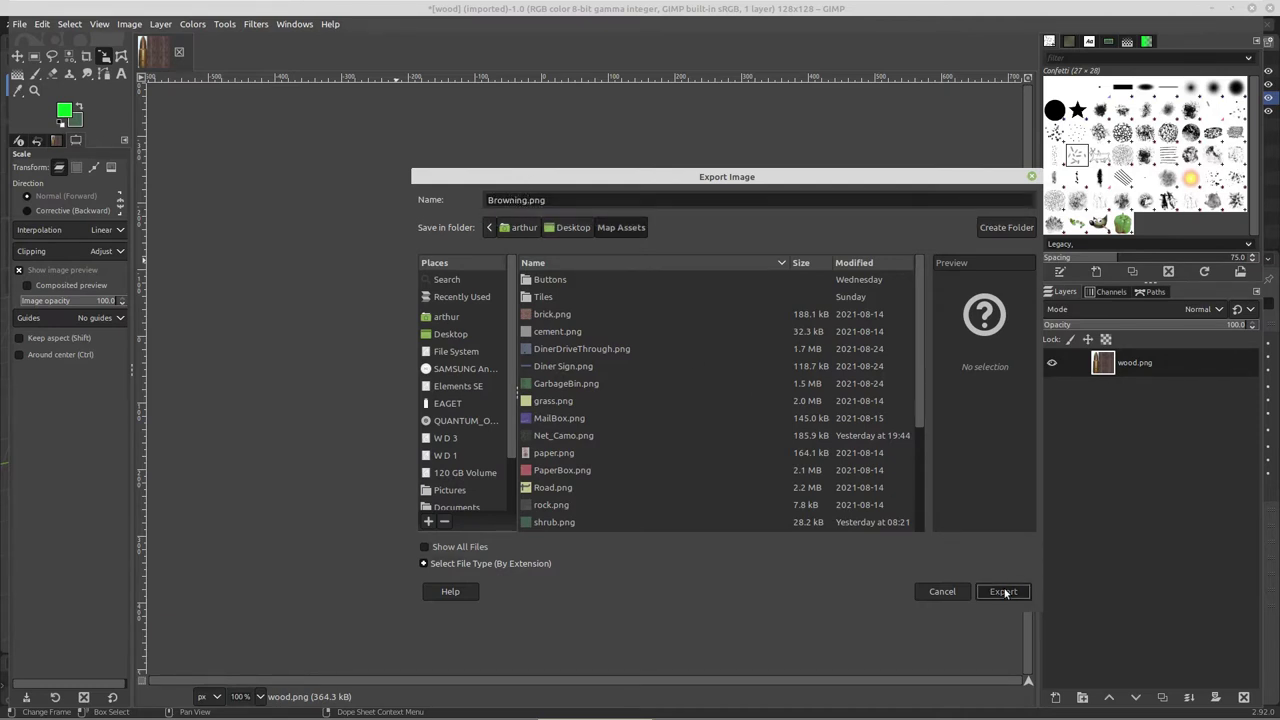
{"action": "left_click", "coordinate": [795, 536]}
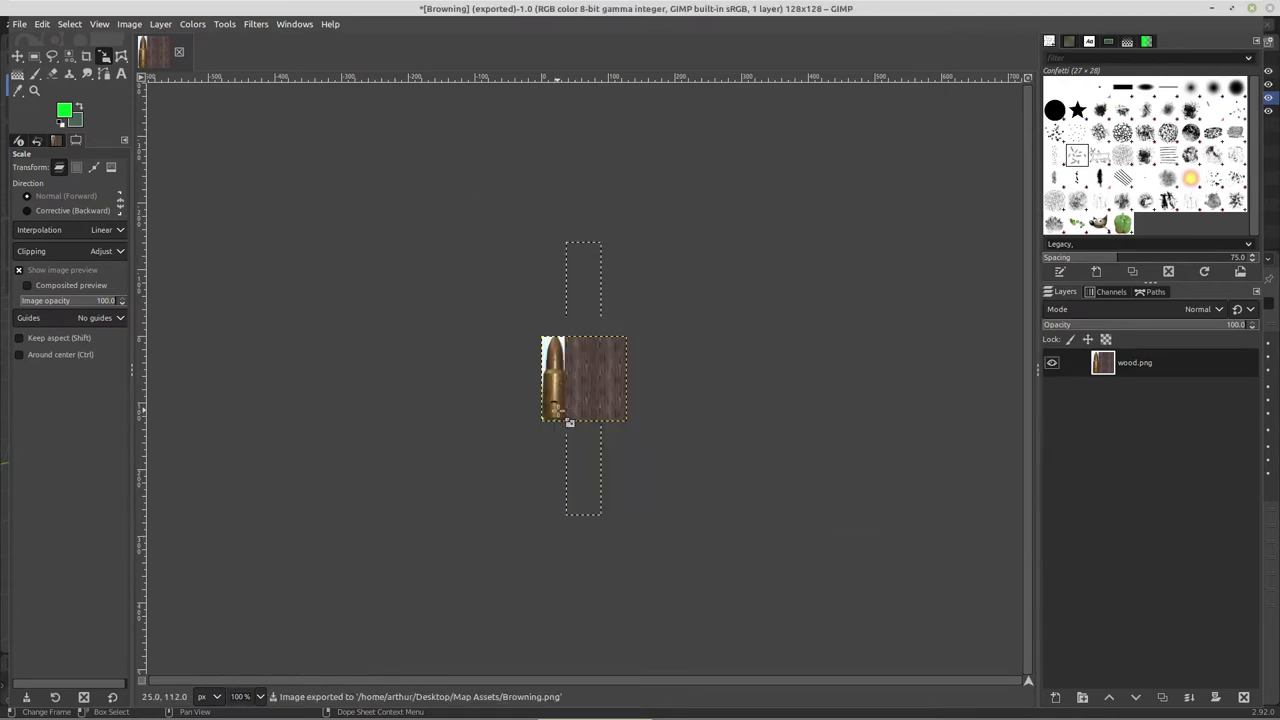
Quit GIMP discarding the unsaved changes, and close the screenshot dialog and Firefox to return to Blender
{"action": "left_click", "coordinate": [1253, 10]}
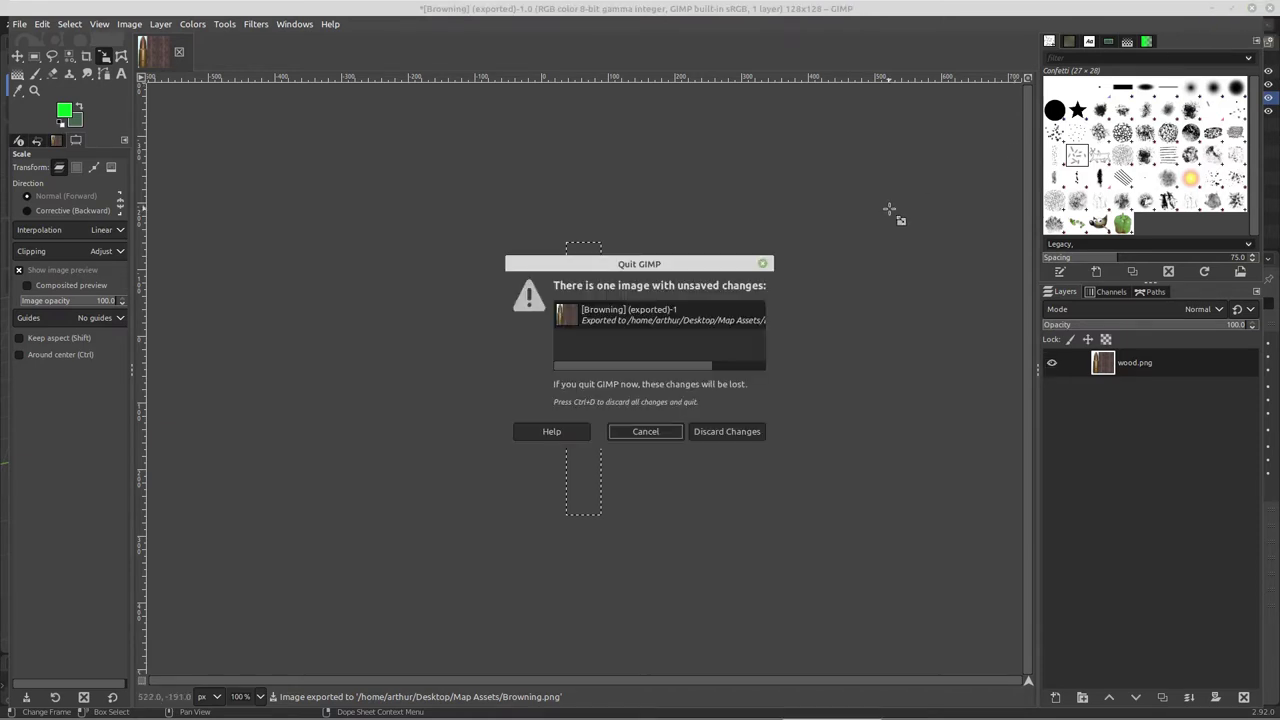
{"action": "left_click", "coordinate": [711, 432]}
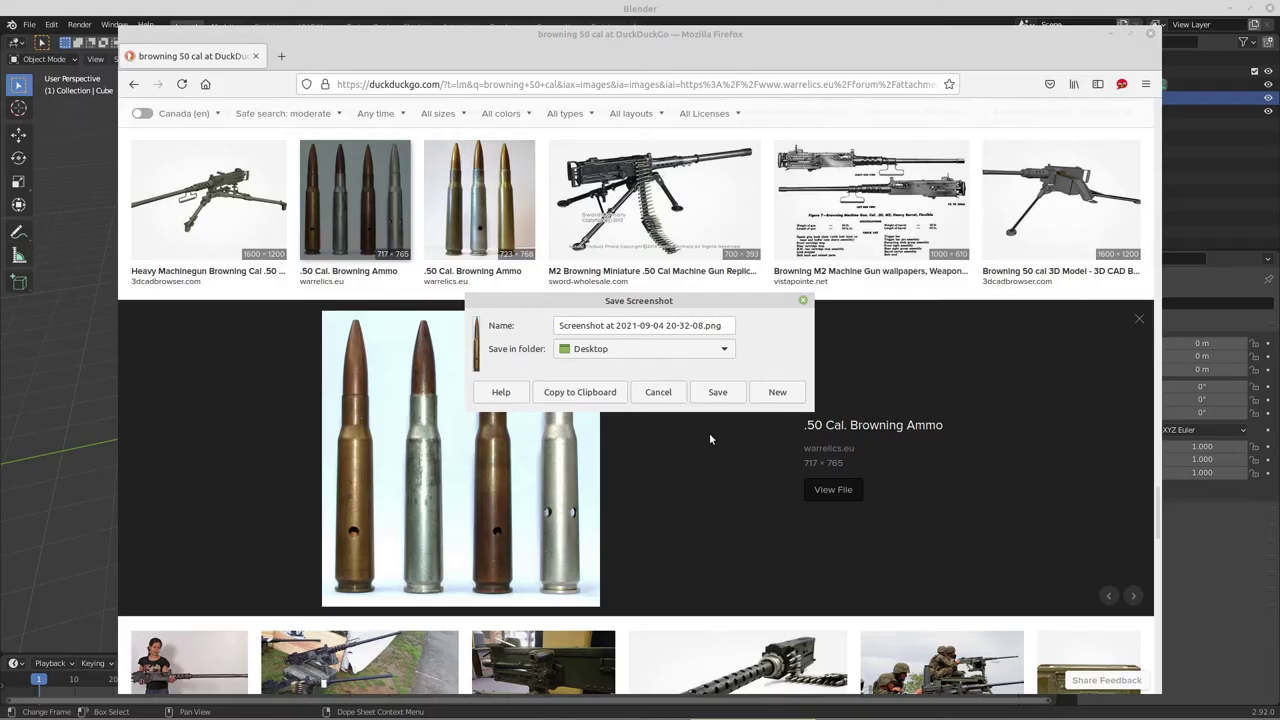
{"action": "left_click", "coordinate": [803, 300]}
{"action": "left_click", "coordinate": [1150, 34]}
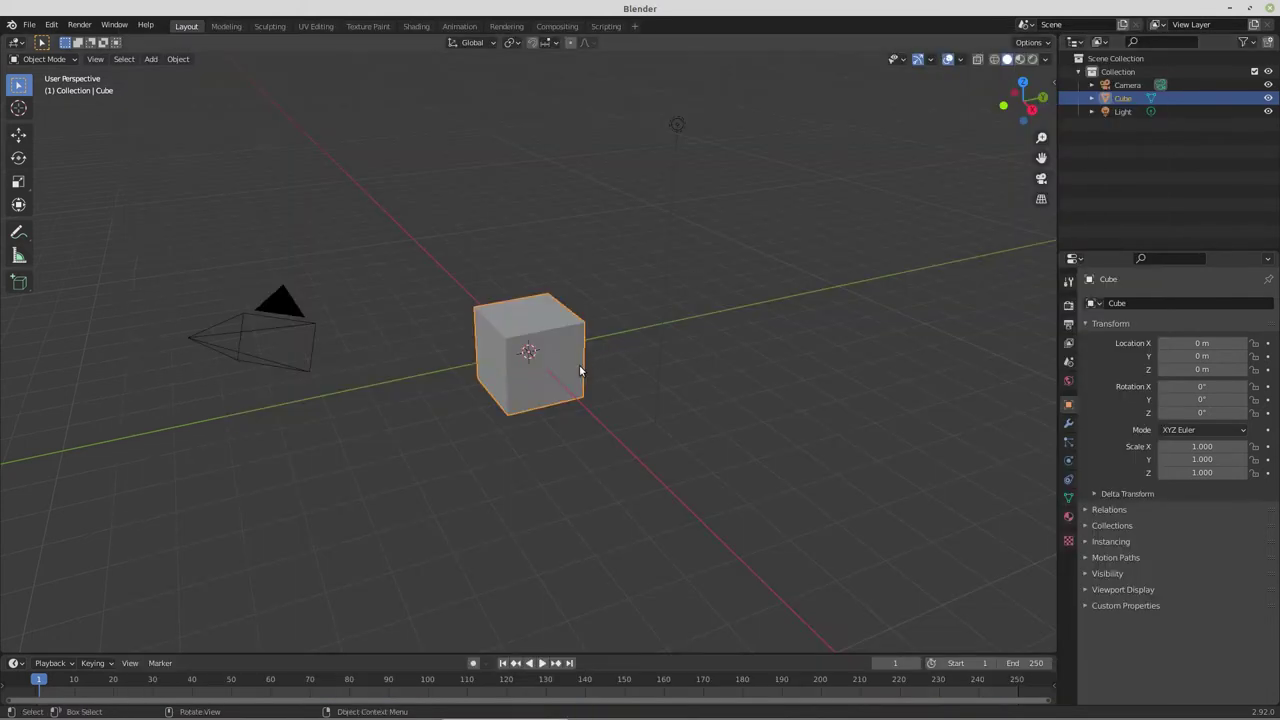
Delete the default camera, cube and light from the scene
{"action": "key", "text": "a"}
{"action": "key", "text": "x"}
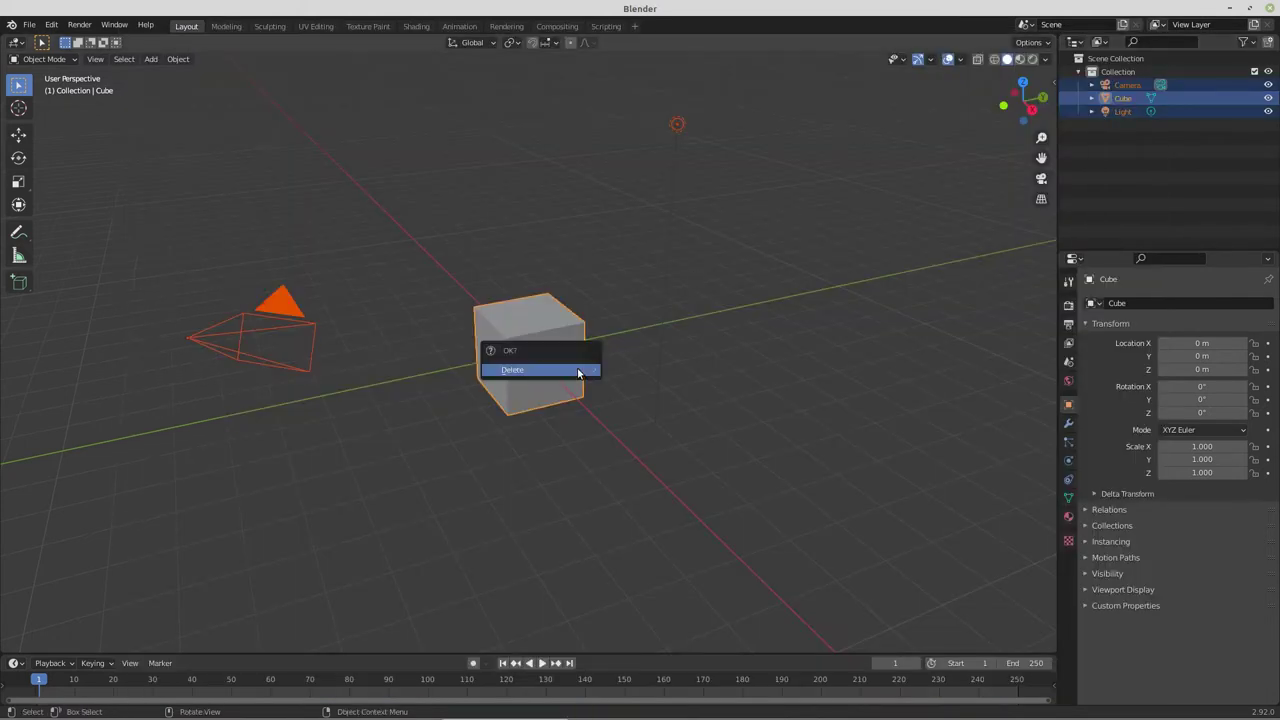
{"action": "left_click", "coordinate": [578, 372]}
In right orthographic view, add a mesh cylinder at the origin with 24 vertices and a radius of 0.0127 m
{"action": "key", "text": "KP_3"}
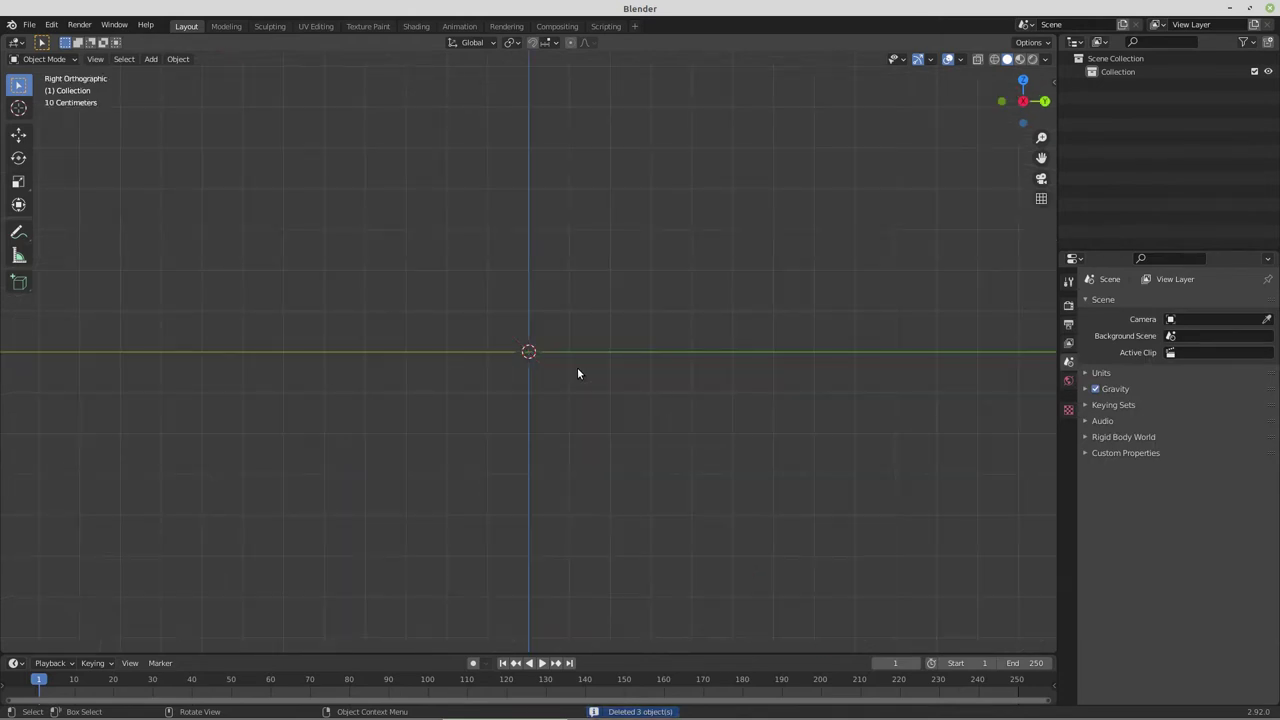
{"action": "key", "text": "shift+a"}
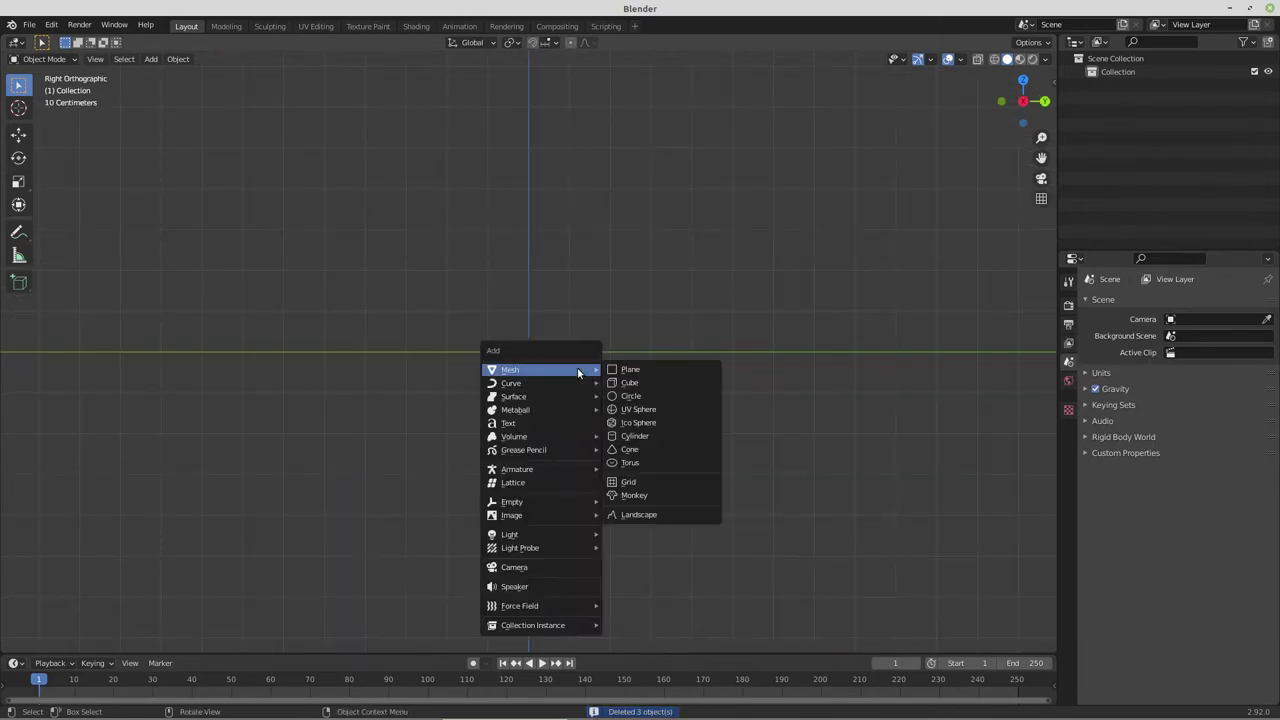
{"action": "left_click", "coordinate": [657, 437]}
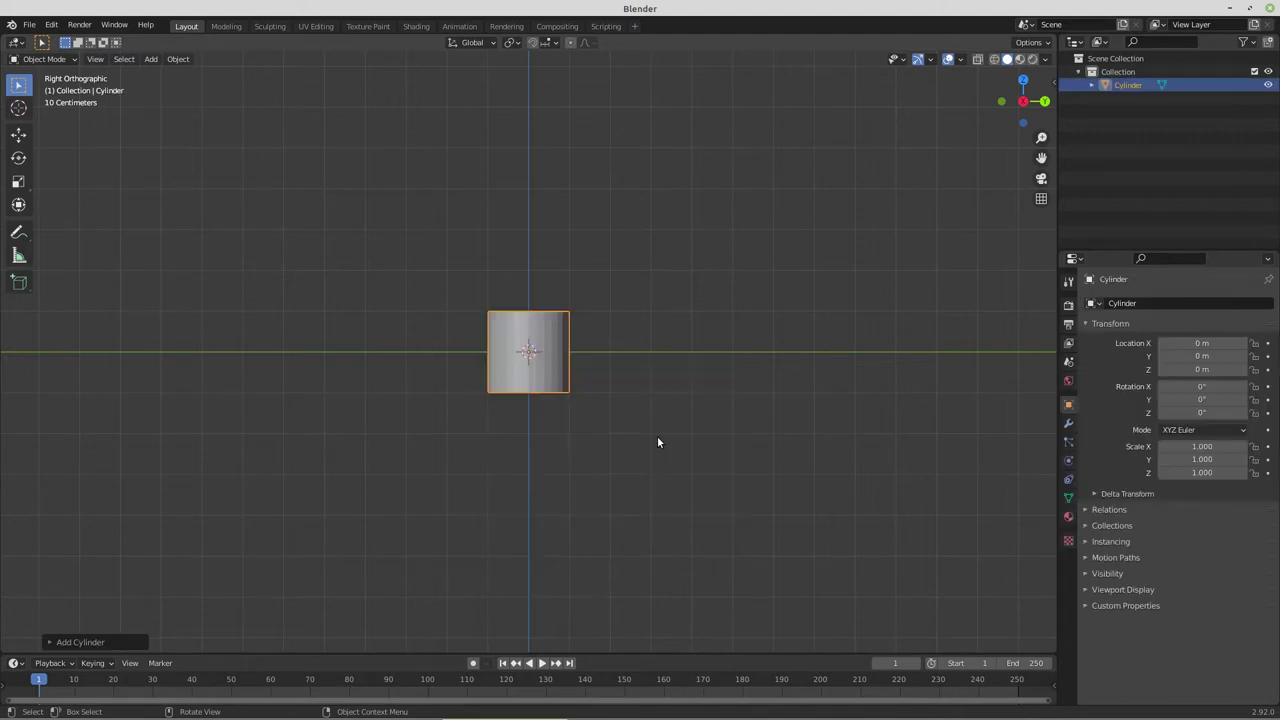
{"action": "key", "text": "F9"}
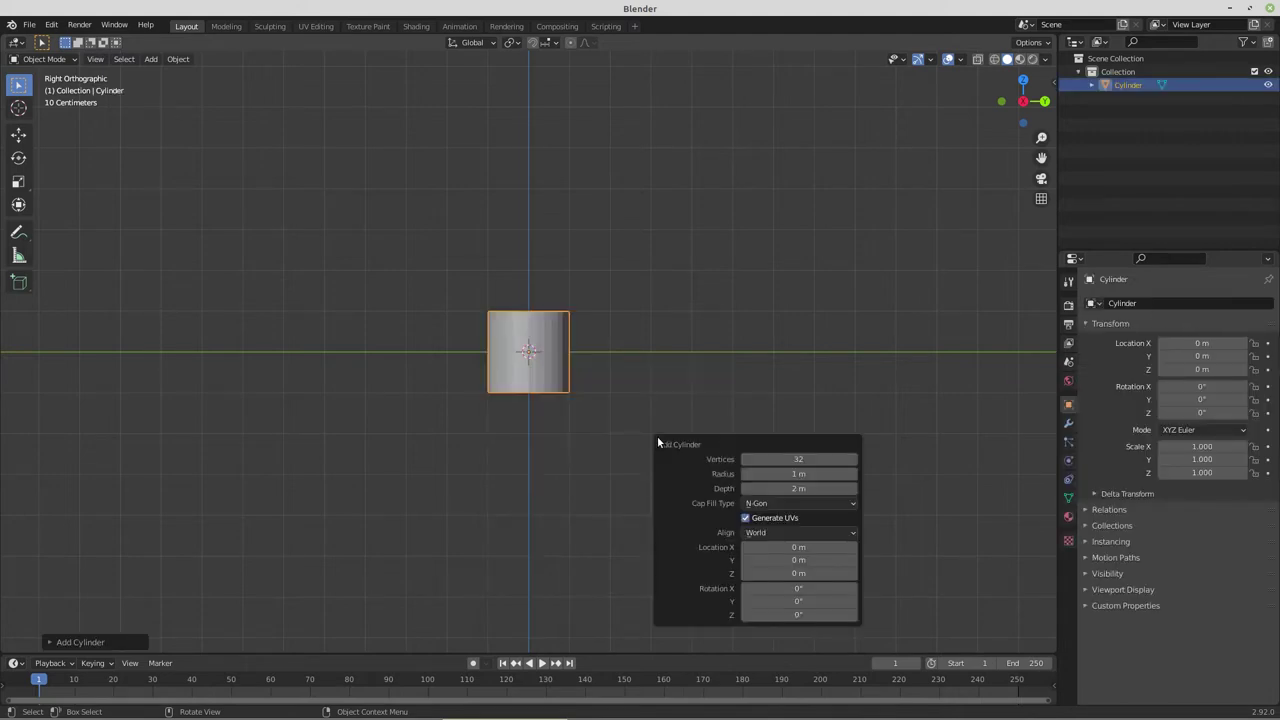
{"action": "left_click", "coordinate": [768, 460]}
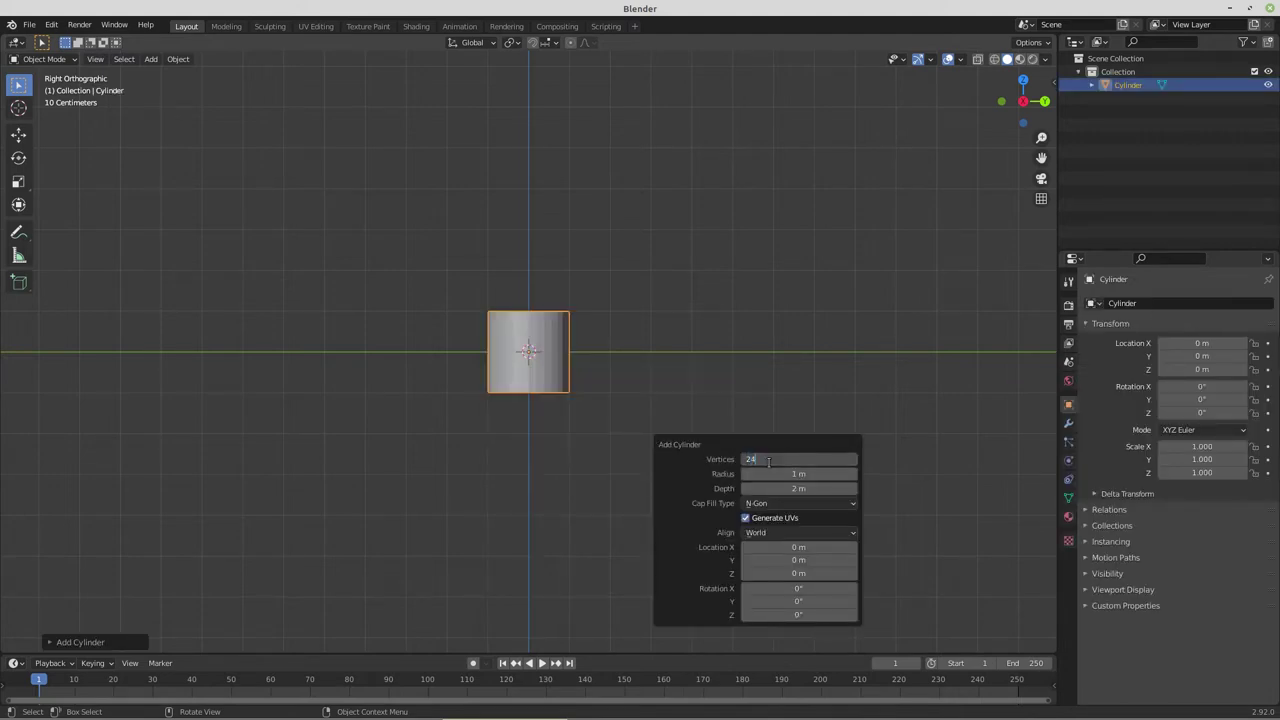
{"action": "left_click", "coordinate": [780, 474]}
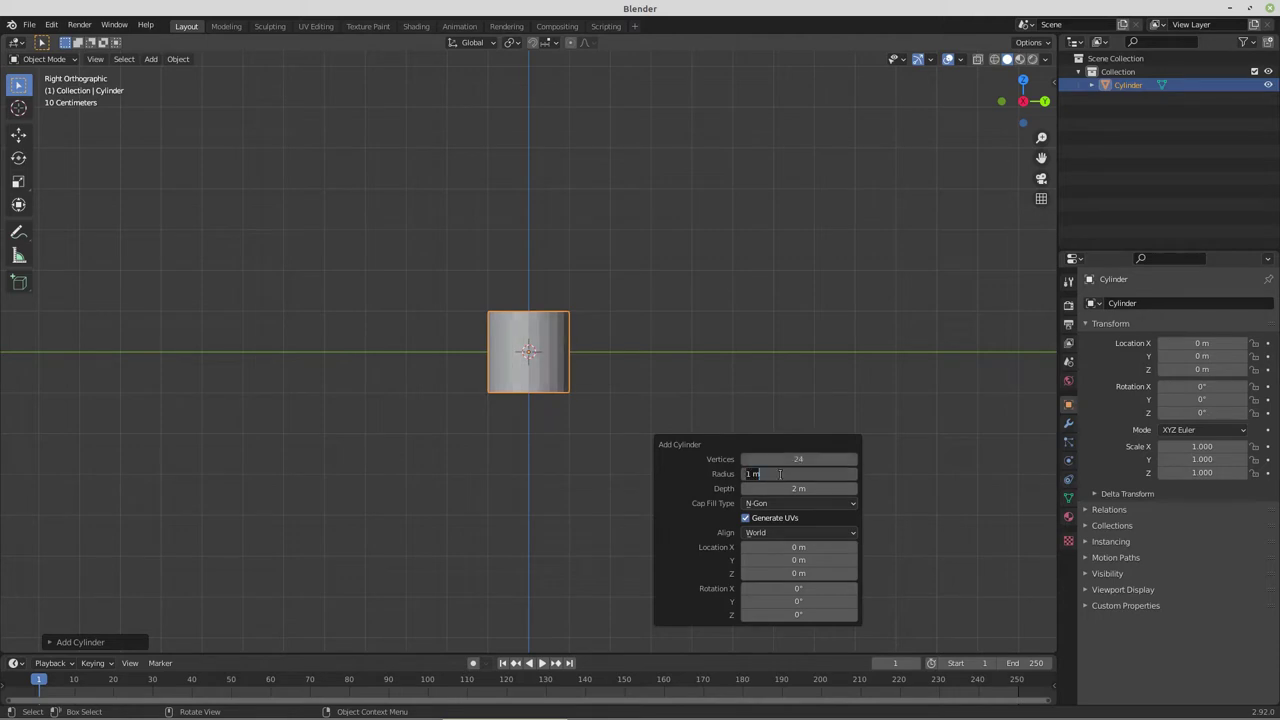
{"action": "key", "text": "BackSpace"}
{"action": "type", "text": ".0127"}
{"action": "key", "text": "Return"}
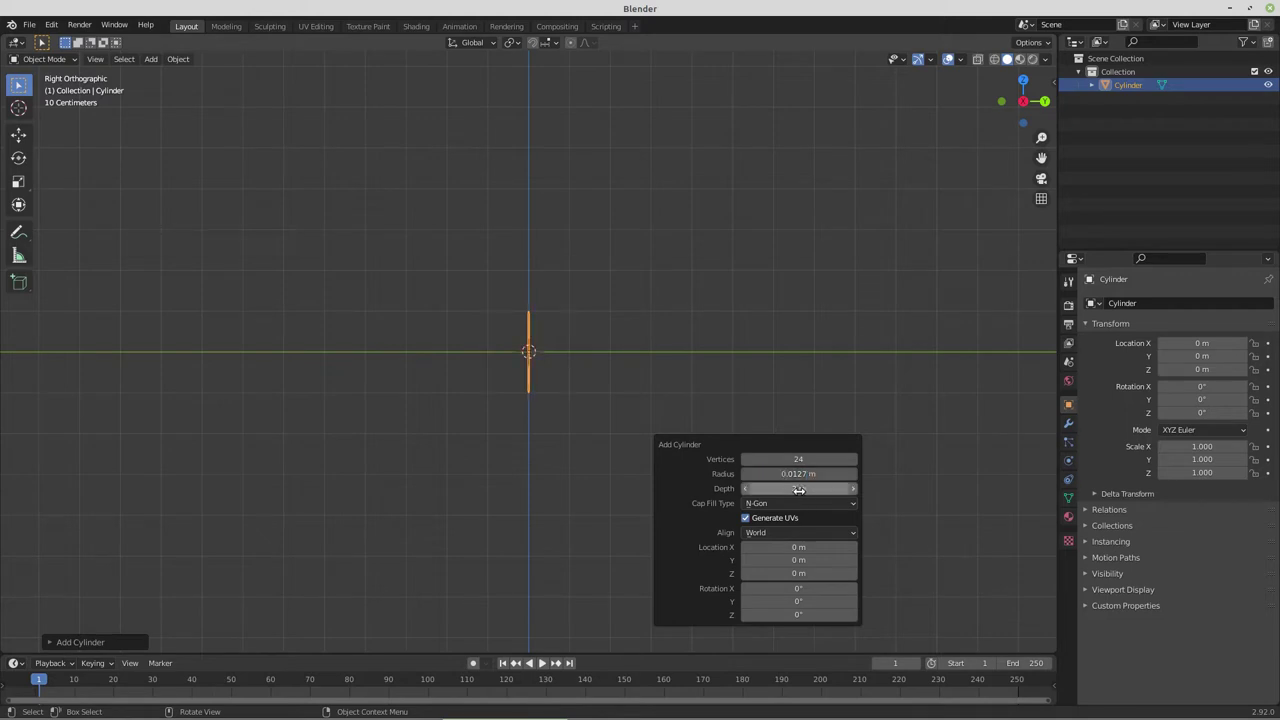
Set the new cylinder's depth to 1 m and its X rotation to 90°
{"action": "left_click", "coordinate": [799, 489]}
{"action": "type", "text": "1"}
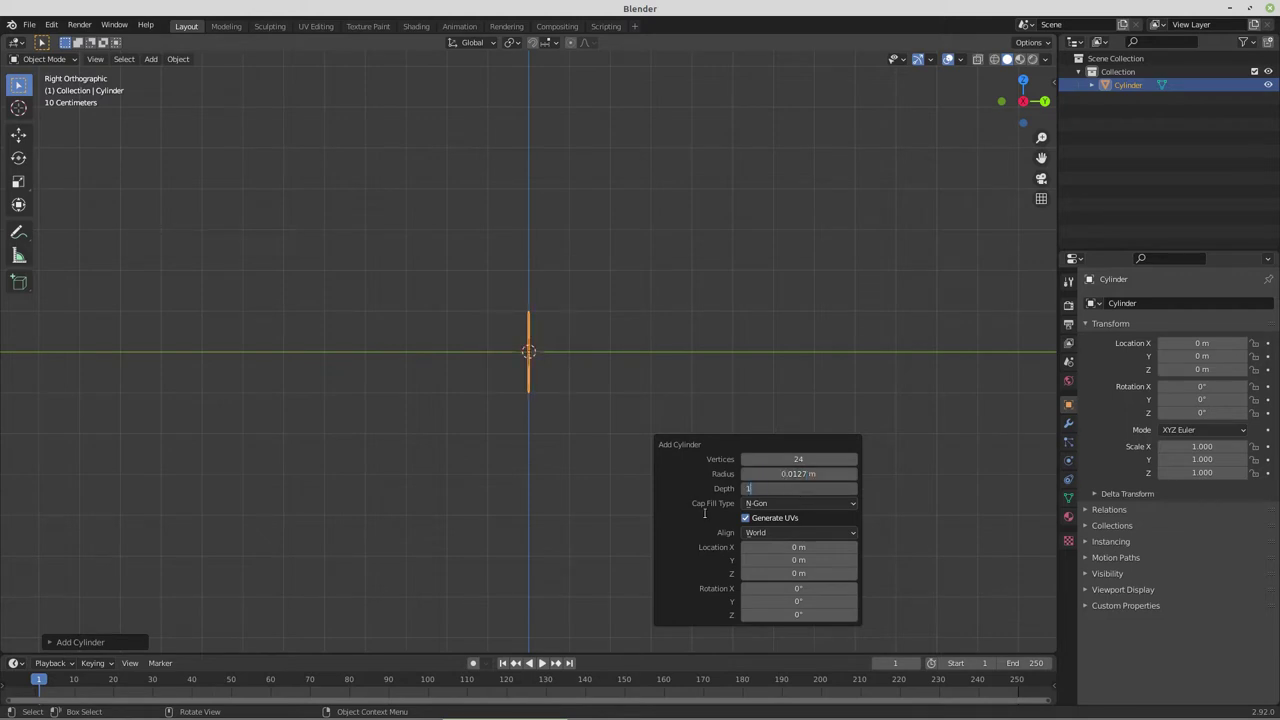
{"action": "key", "text": "Return"}
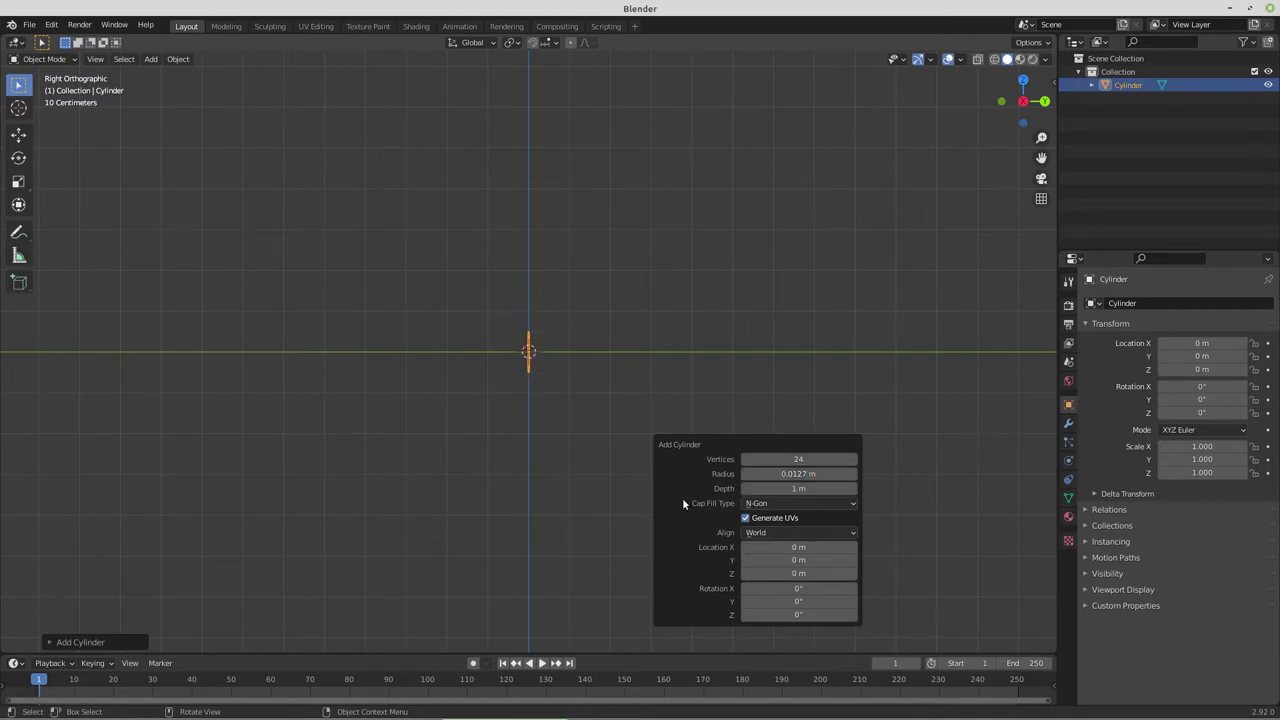
{"action": "left_click", "coordinate": [780, 589]}
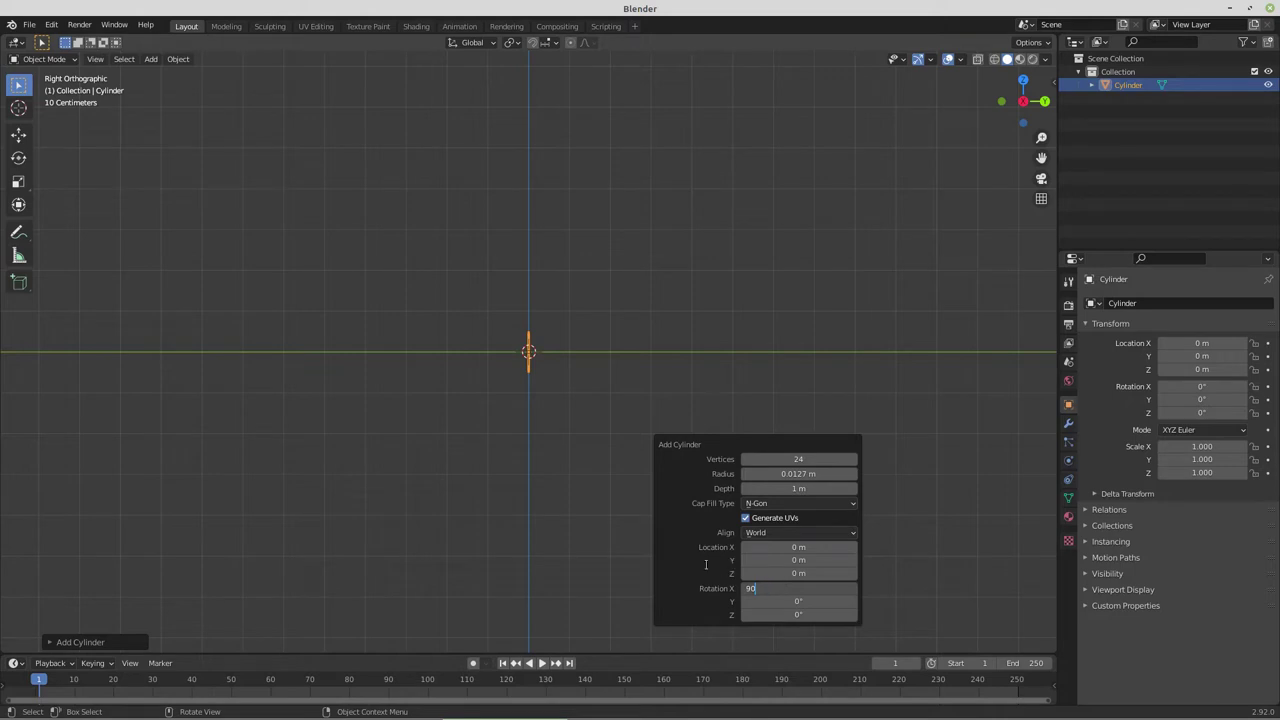
{"action": "type", "text": "90"}
{"action": "key", "text": "Return"}
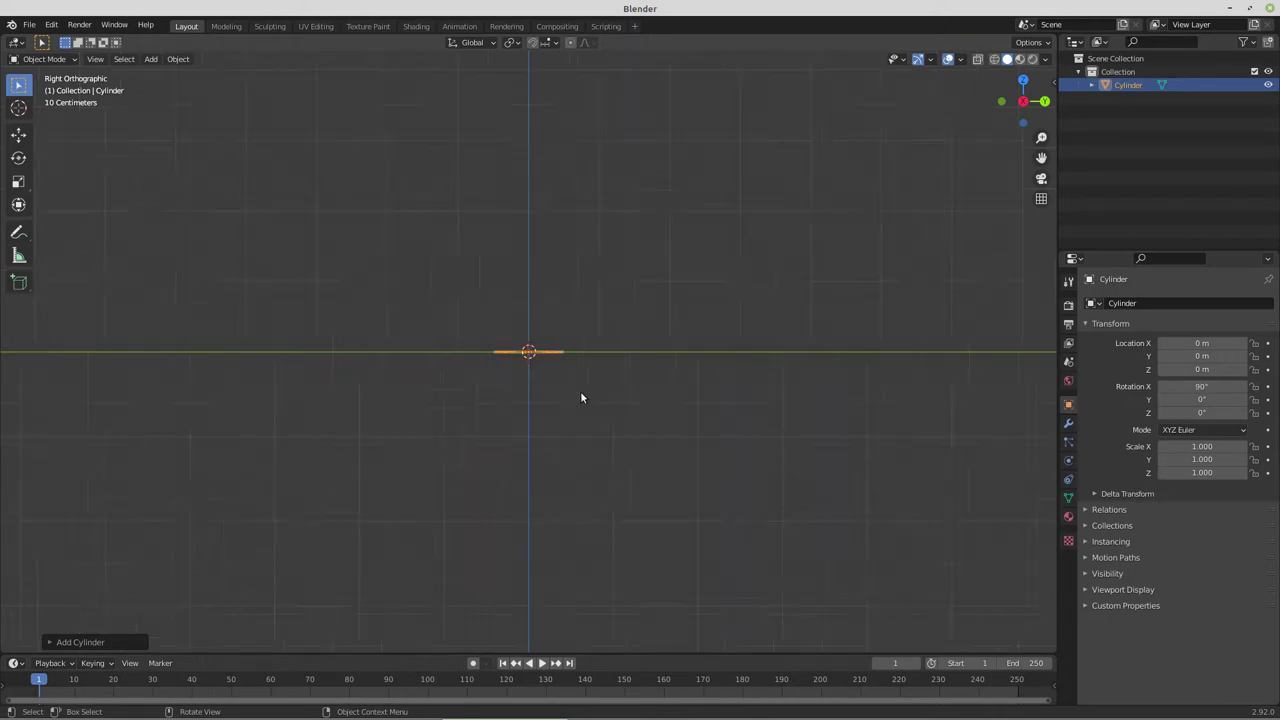
Turn on X-ray display and enter Edit Mode on the cylinder
{"action": "scroll", "coordinate": [580, 391], "scroll_direction": "up", "scroll_amount": 12}
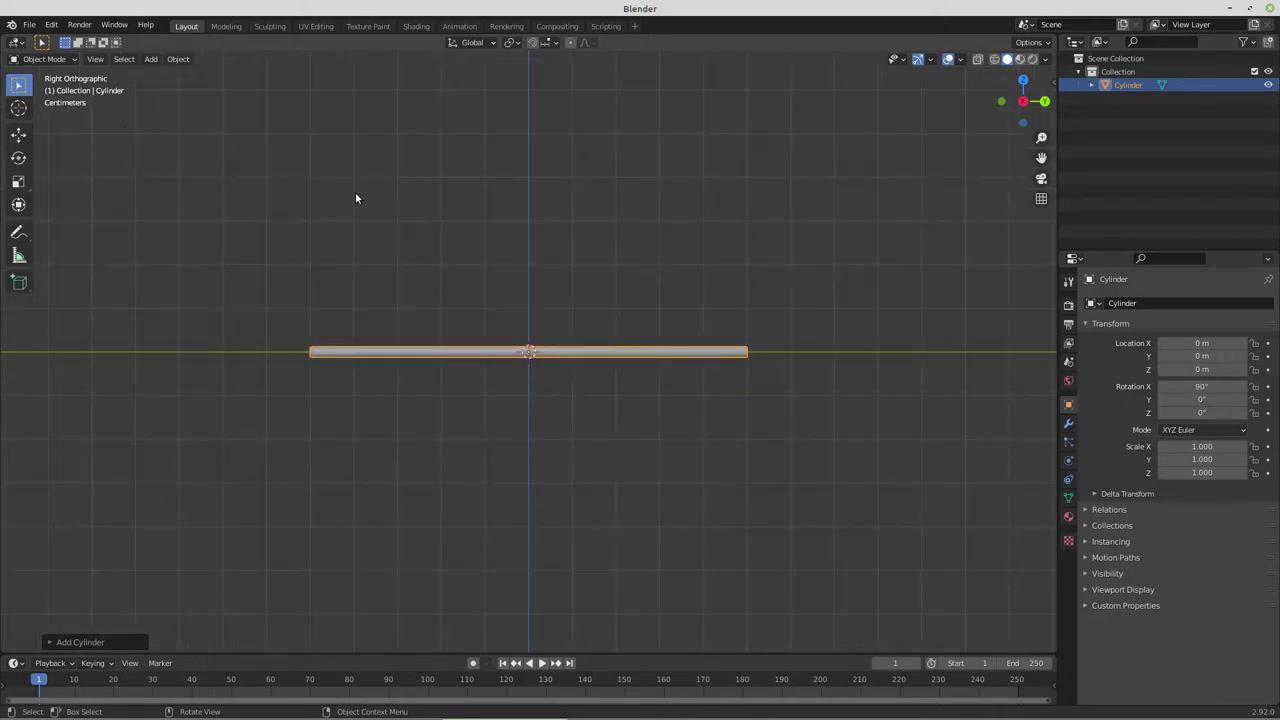
{"action": "left_click", "coordinate": [978, 59]}
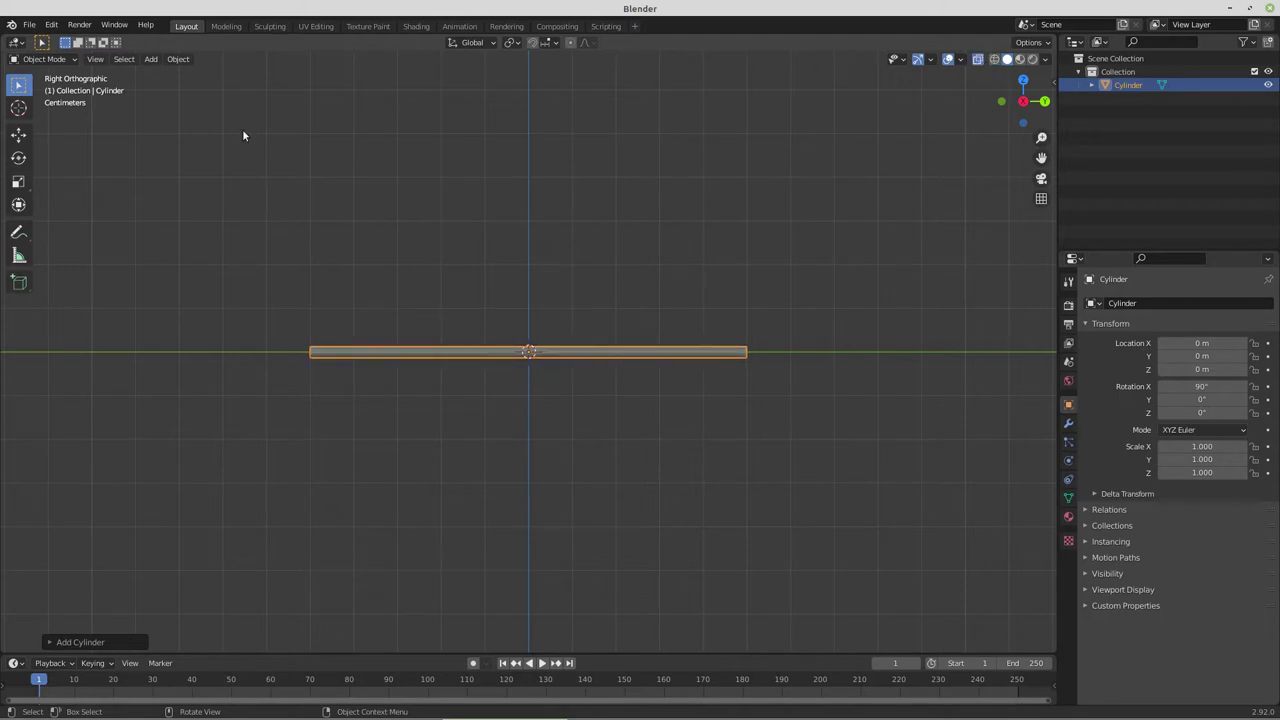
{"action": "key", "text": "Tab"}
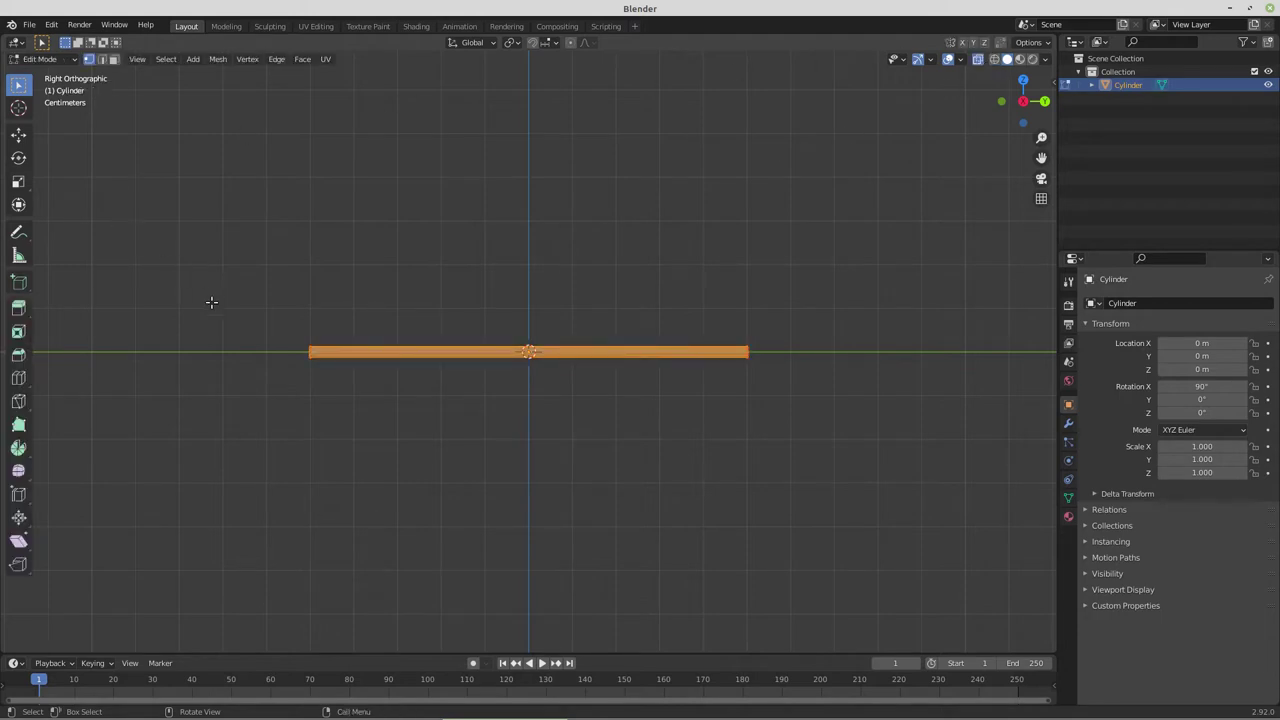
Delete the vertices at the cylinder's −Y end so that only the +Y end cap remains
{"action": "left_click_drag", "start_coordinate": [213, 305], "coordinate": [397, 430]}
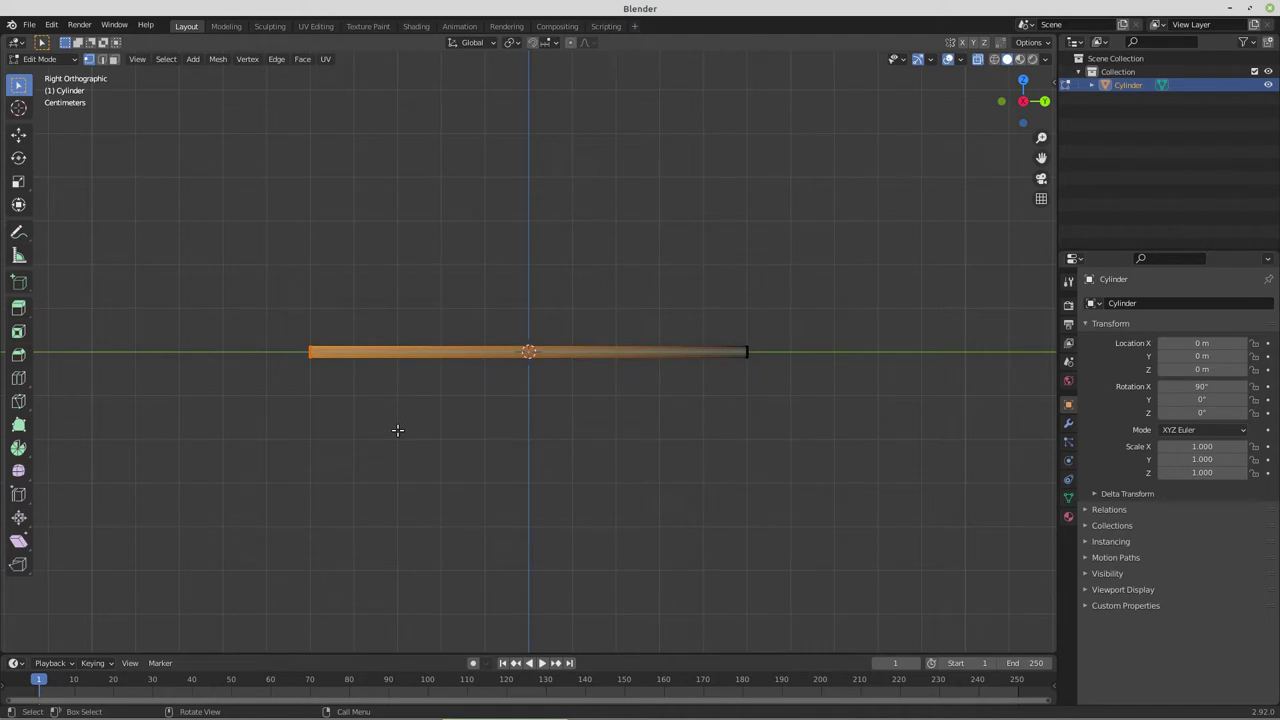
{"action": "key", "text": "x"}
{"action": "left_click", "coordinate": [397, 431]}
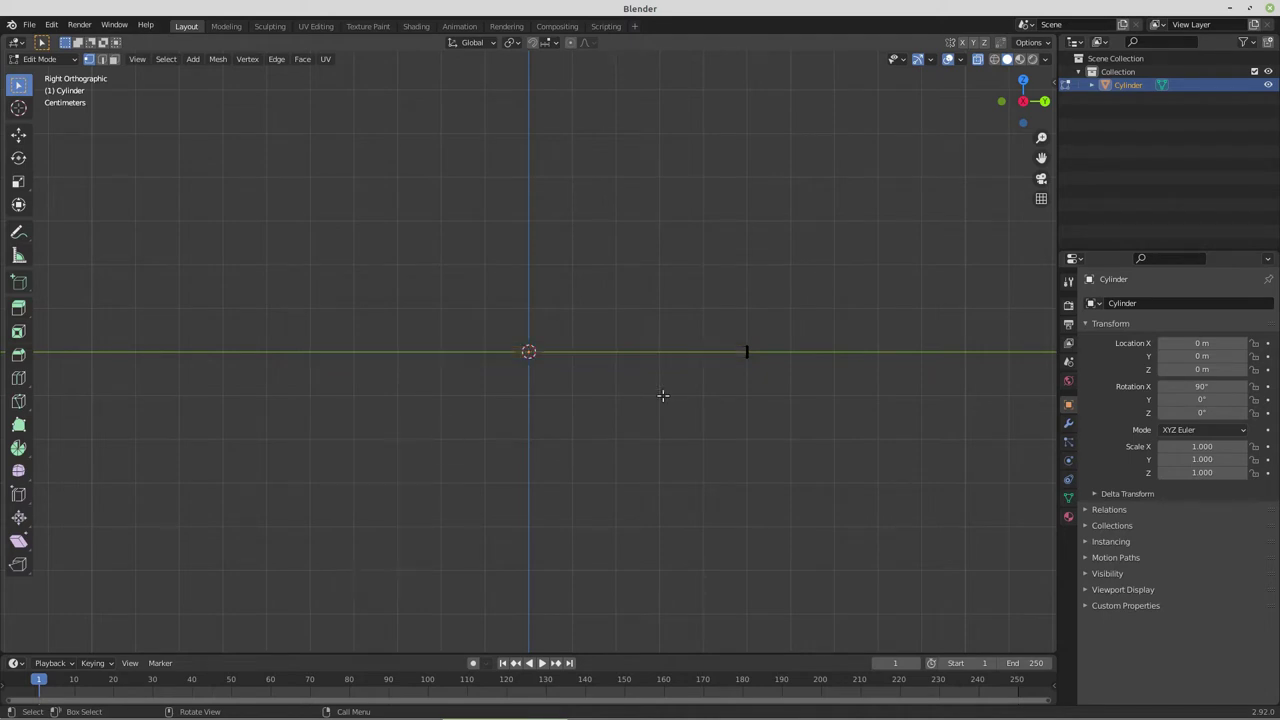
Delete only the face of the remaining end cap, keeping its ring of edges, and return to vertex select mode
{"action": "middle_click_drag", "start_coordinate": [664, 396], "coordinate": [603, 423]}
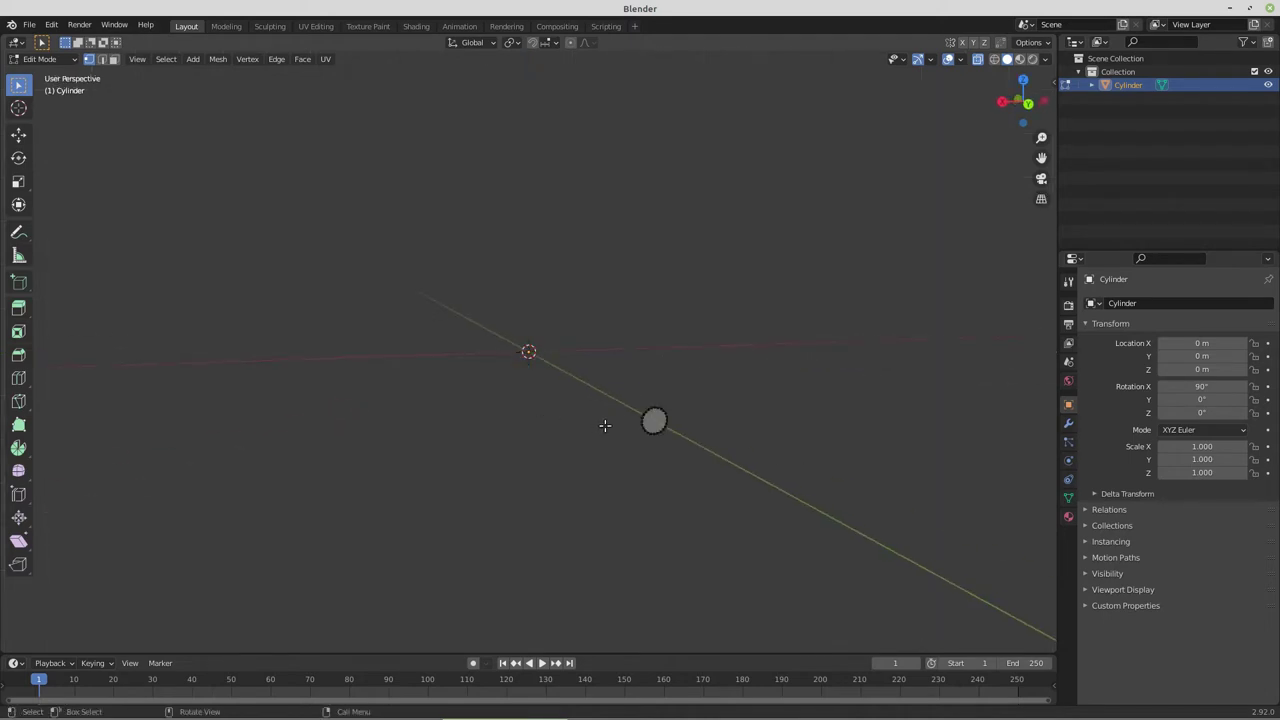
{"action": "left_click", "coordinate": [113, 59]}
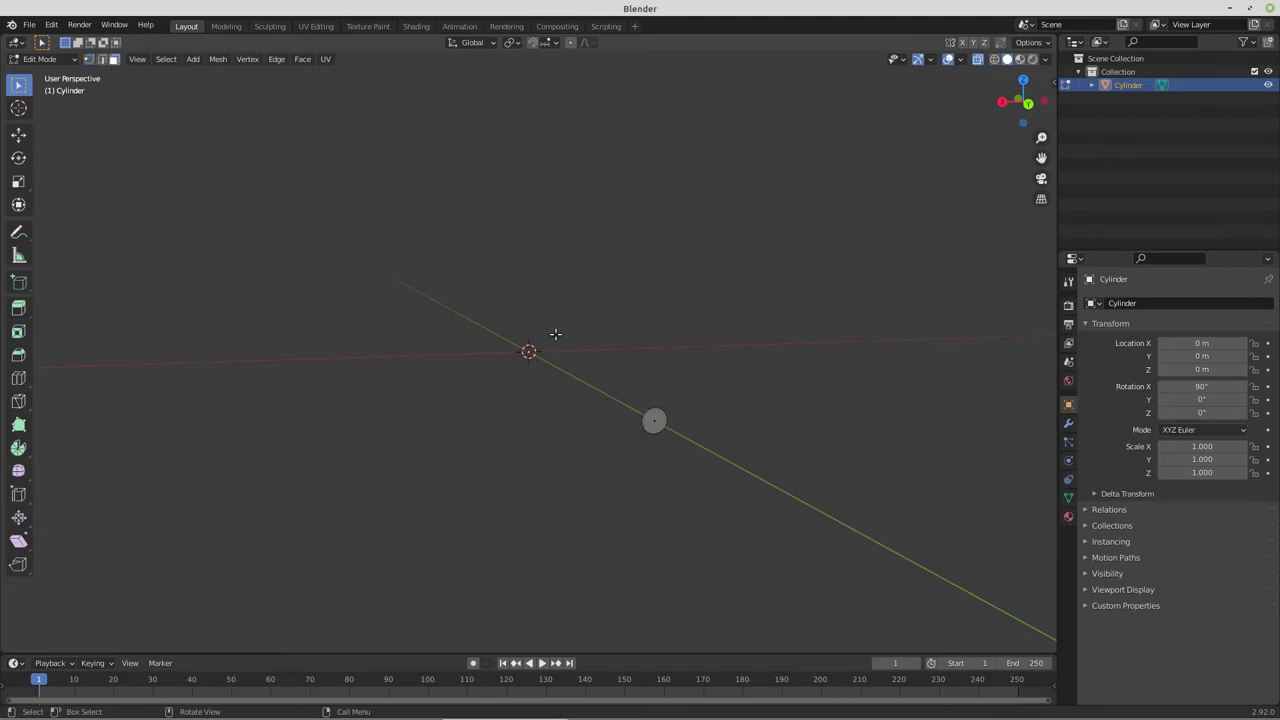
{"action": "left_click", "coordinate": [654, 421]}
{"action": "key", "text": "x"}
{"action": "left_click", "coordinate": [646, 502]}
{"action": "left_click", "coordinate": [88, 58]}
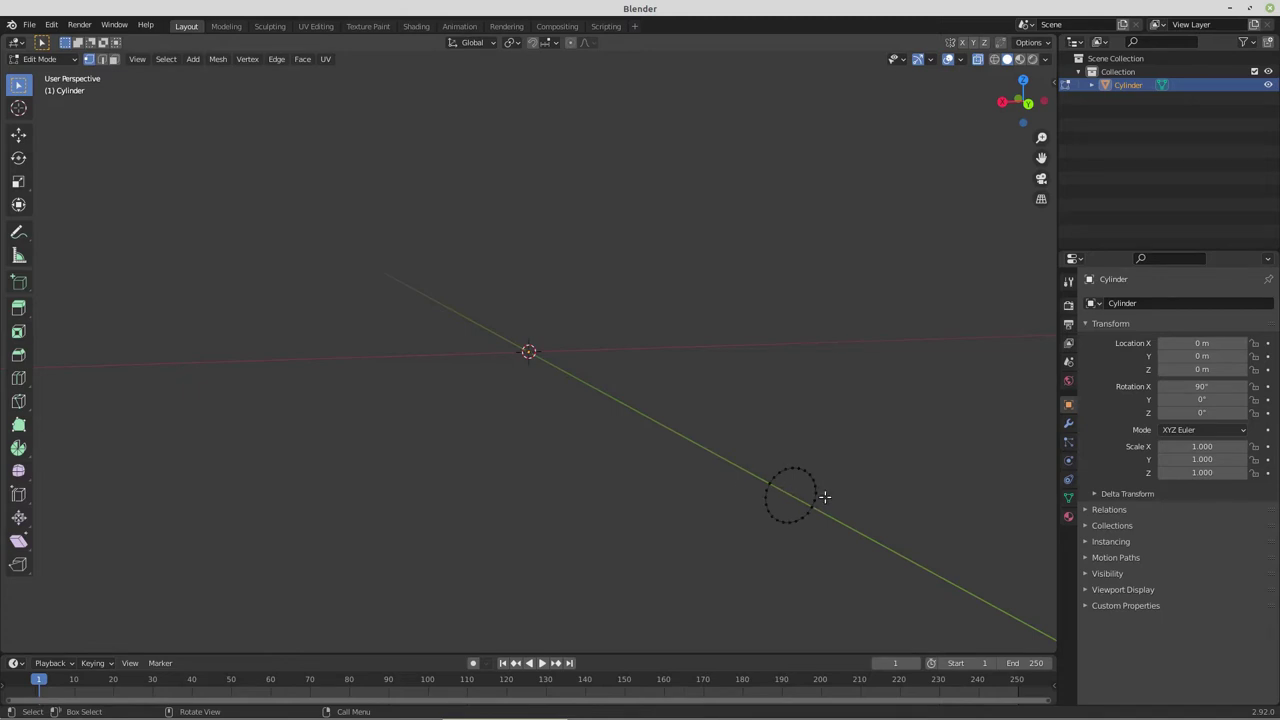
Extrude the ring in place and scale the new ring outward to a little over twice its size, forming a flat muzzle face
{"action": "middle_click_drag", "start_coordinate": [826, 494], "coordinate": [797, 491]}
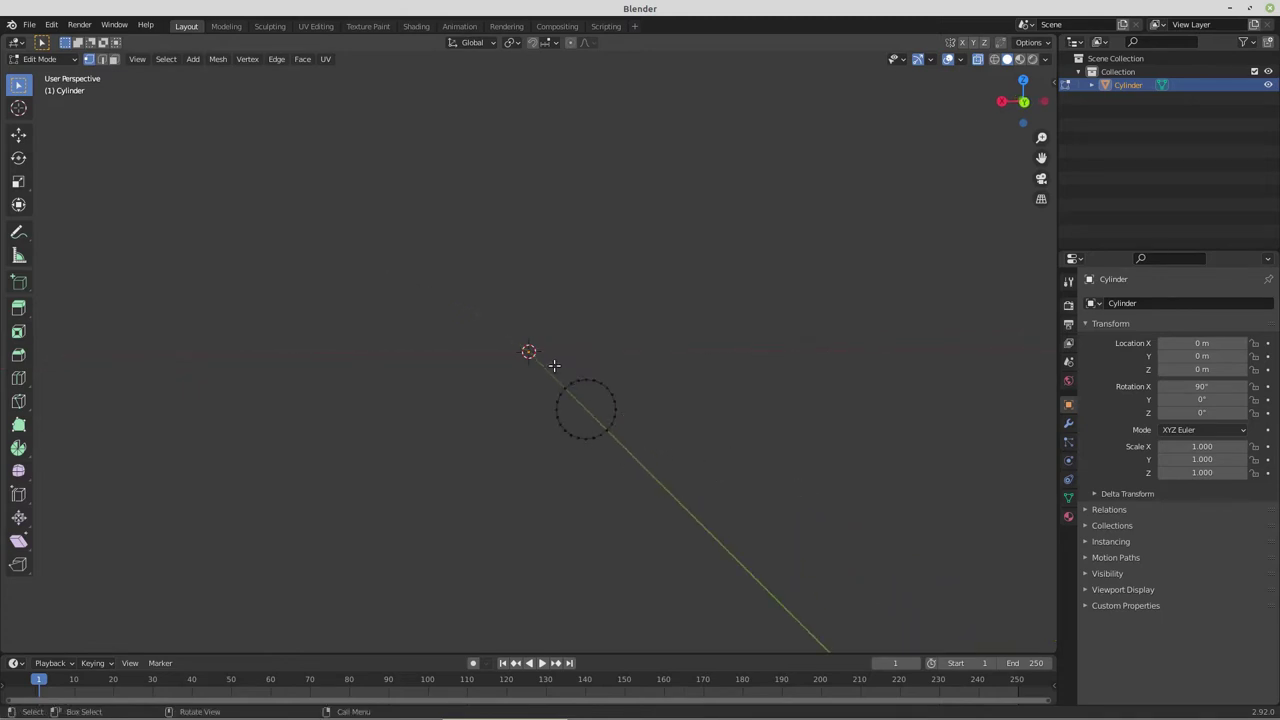
{"action": "left_click_drag", "start_coordinate": [542, 367], "coordinate": [650, 461]}
{"action": "key", "text": "g"}
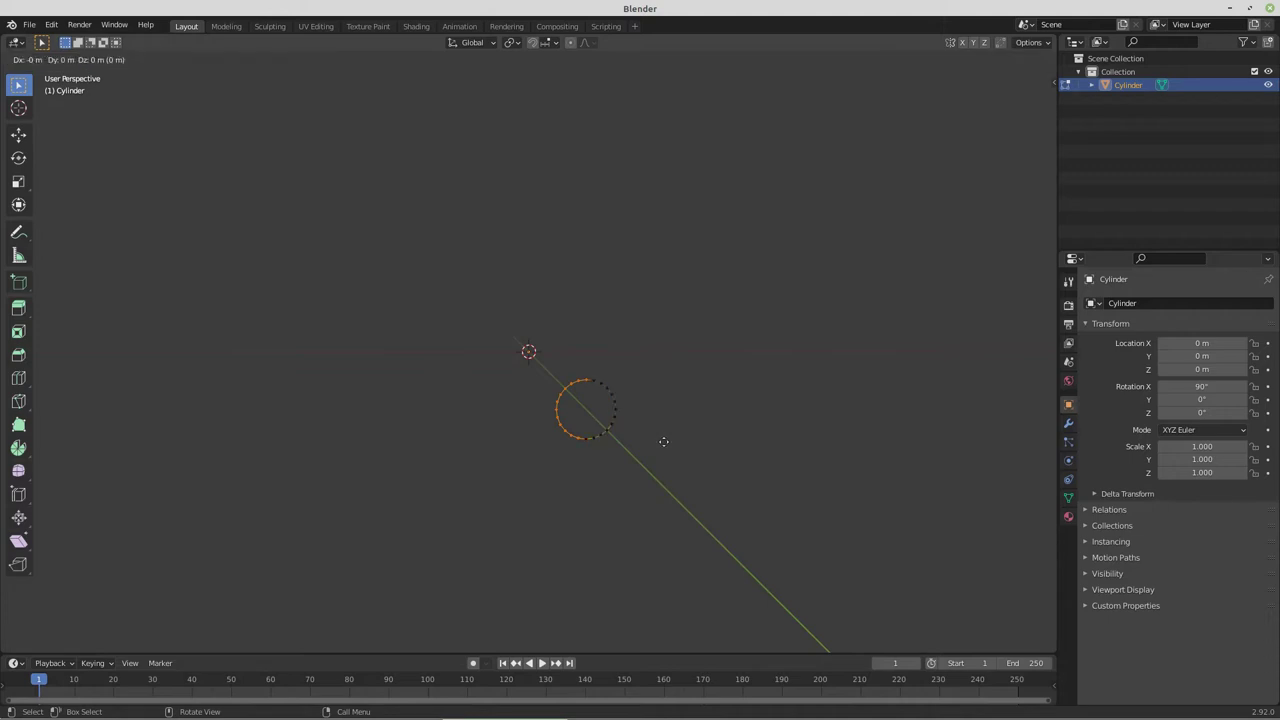
{"action": "right_click", "coordinate": [663, 441]}
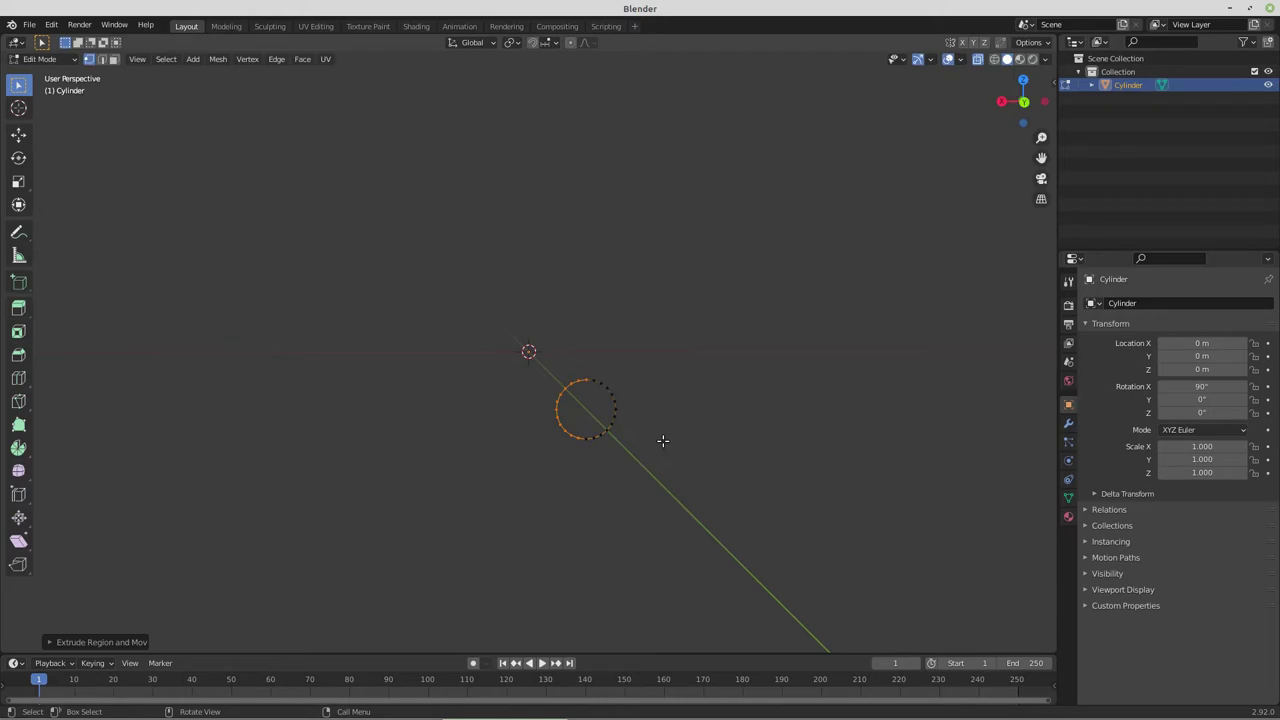
{"action": "key", "text": "s"}
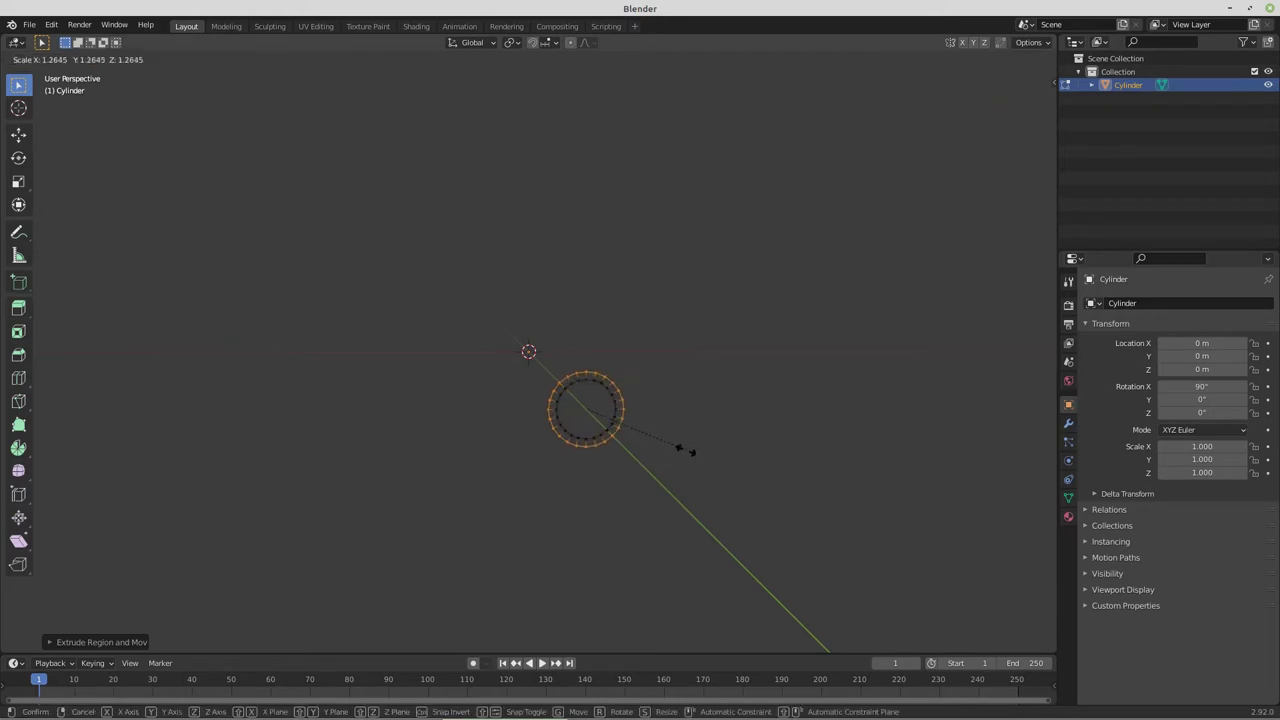
{"action": "left_click", "coordinate": [752, 468]}
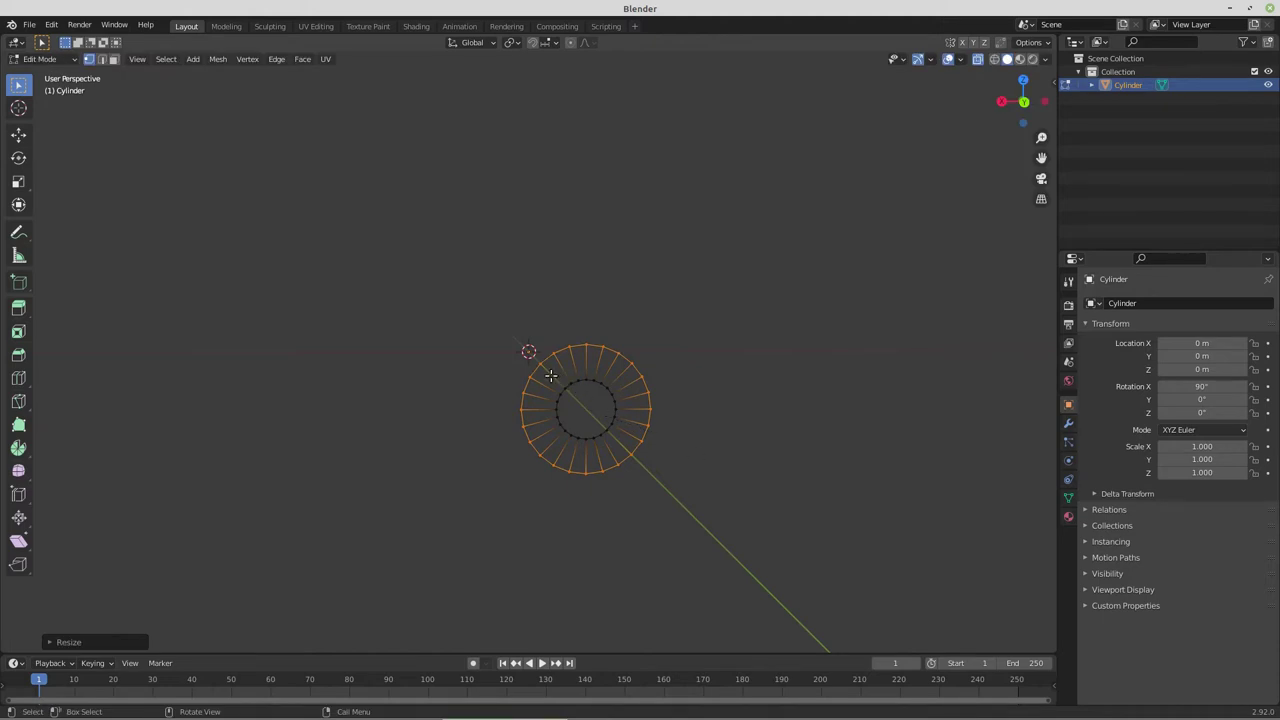
Extrude the inner ring of the muzzle face and move it a short distance toward −Y to form the bore
{"action": "left_click_drag", "start_coordinate": [551, 377], "coordinate": [617, 438]}
{"action": "middle_click_drag", "start_coordinate": [586, 477], "coordinate": [657, 477]}
{"action": "key", "text": "e"}
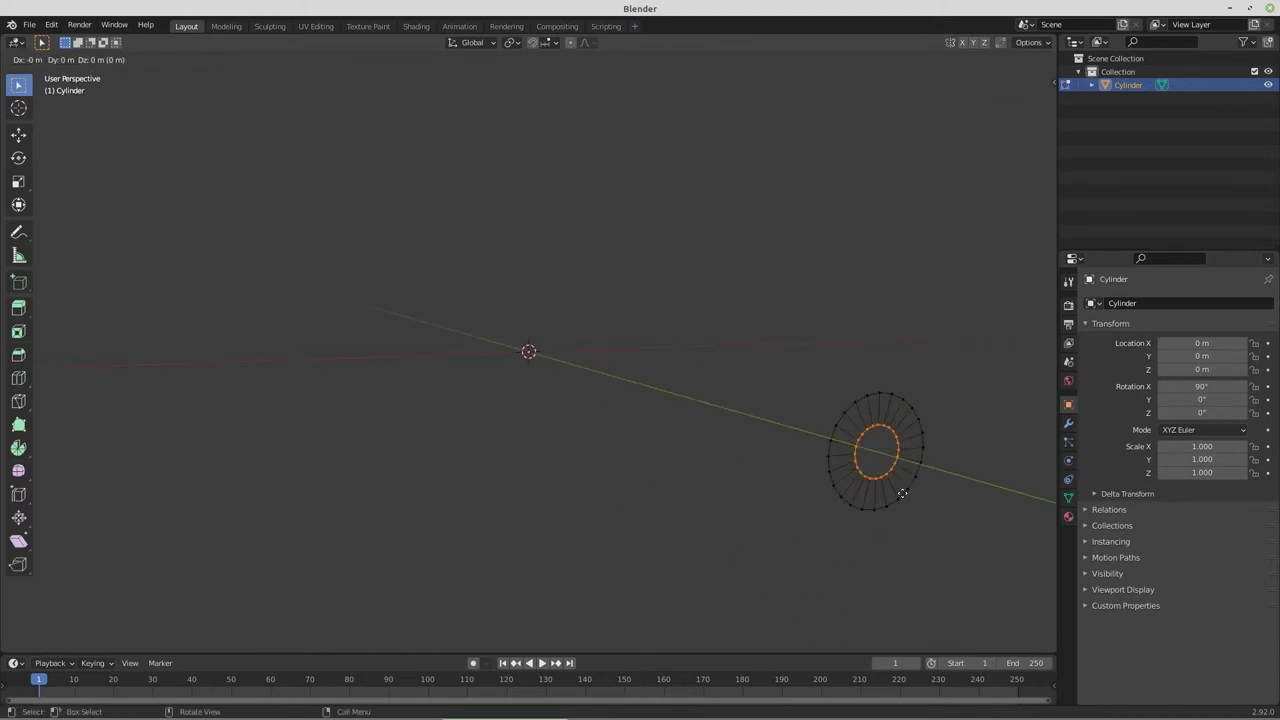
{"action": "right_click", "coordinate": [901, 492]}
{"action": "left_click", "coordinate": [18, 133]}
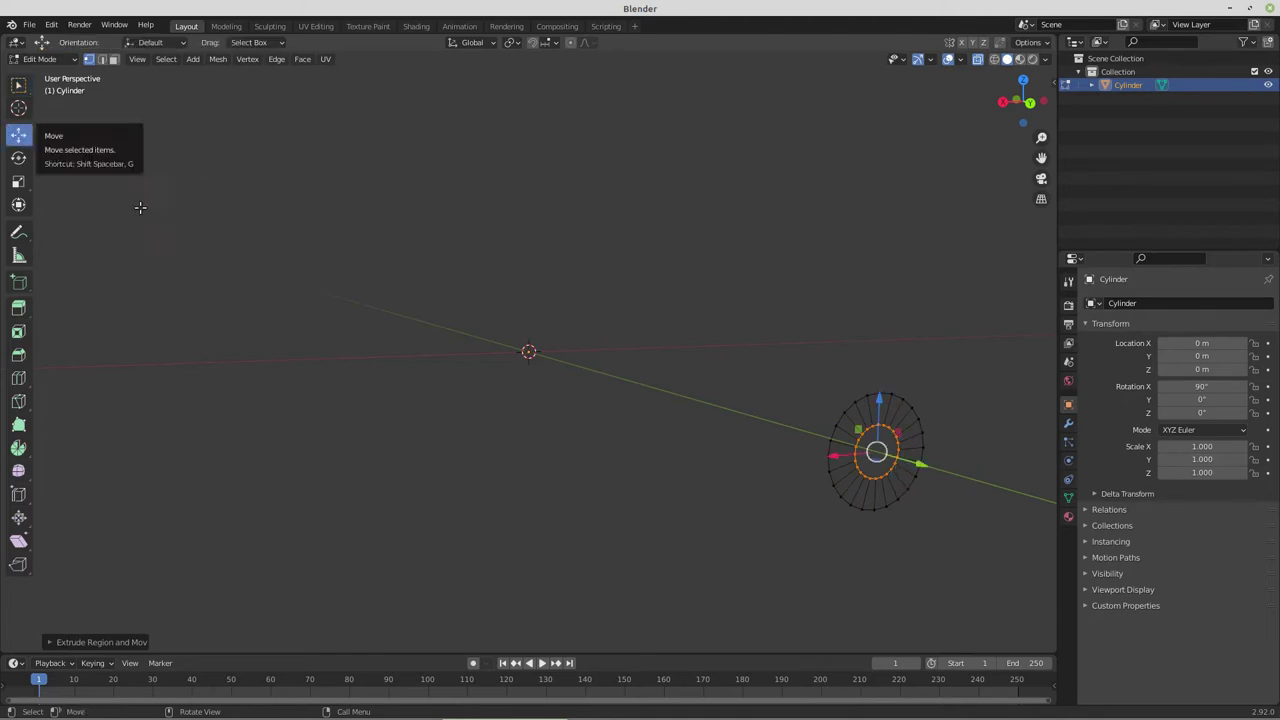
{"action": "mouse_move", "coordinate": [918, 464]}
{"action": "left_mouse_down"}
{"action": "mouse_move", "coordinate": [840, 461]}
{"action": "mouse_move", "coordinate": [894, 460]}
{"action": "left_mouse_up"}
Isolate the muzzle face's outer ring in front orthographic view and extrude it toward −Y to form the muzzle sleeve
{"action": "middle_click_drag", "start_coordinate": [934, 469], "coordinate": [880, 463]}
{"action": "left_click_drag", "start_coordinate": [507, 302], "coordinate": [749, 524]}
{"action": "key", "text": "KP_1"}
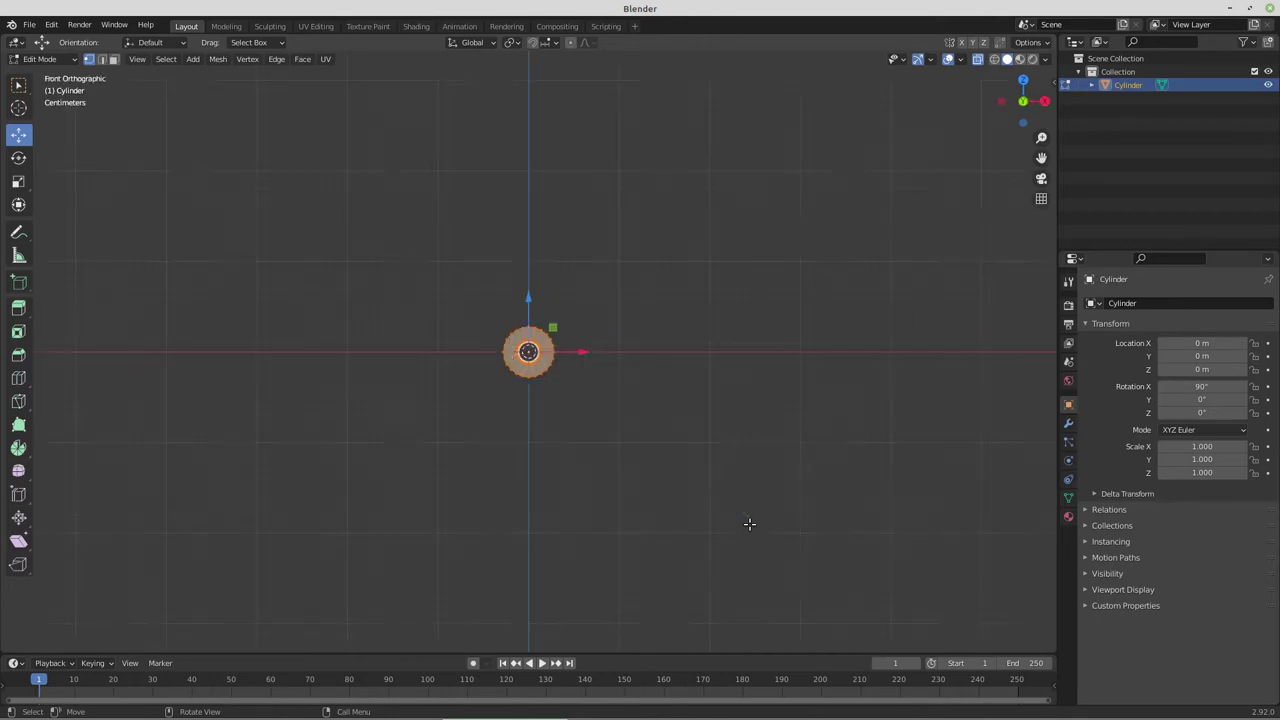
{"action": "scroll", "coordinate": [614, 466], "scroll_direction": "up", "scroll_amount": 9}
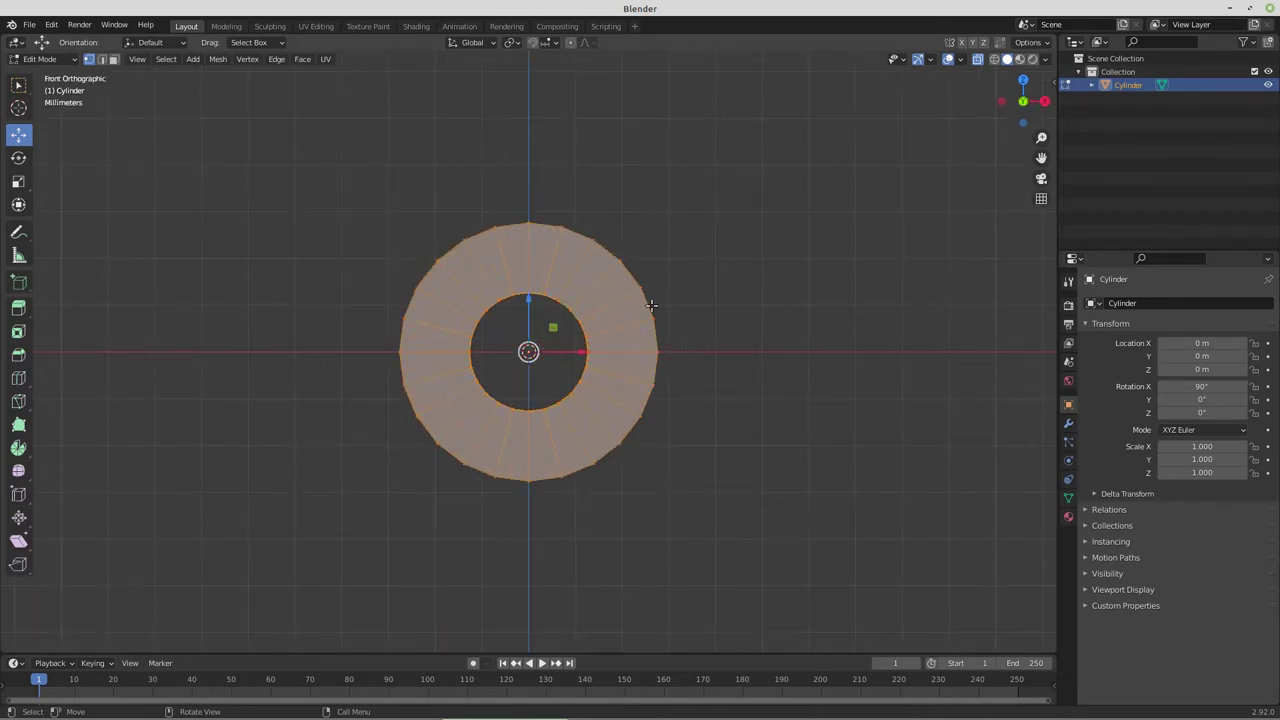
{"action": "key", "text": "c"}
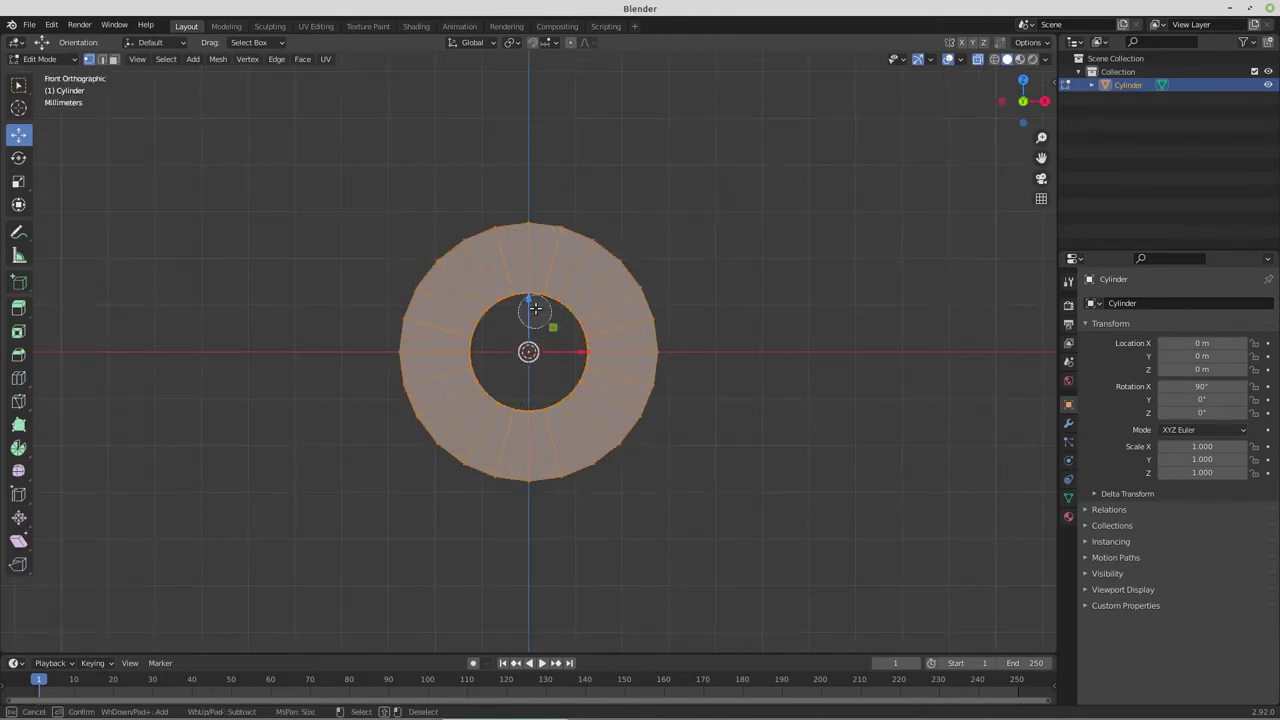
{"action": "mouse_move", "coordinate": [539, 290]}
{"action": "middle_mouse_down"}
{"action": "mouse_move", "coordinate": [480, 318]}
{"action": "mouse_move", "coordinate": [470, 347]}
{"action": "mouse_move", "coordinate": [481, 384]}
{"action": "mouse_move", "coordinate": [510, 403]}
{"action": "mouse_move", "coordinate": [552, 397]}
{"action": "mouse_move", "coordinate": [571, 314]}
{"action": "middle_mouse_up"}
{"action": "key", "text": "Escape"}
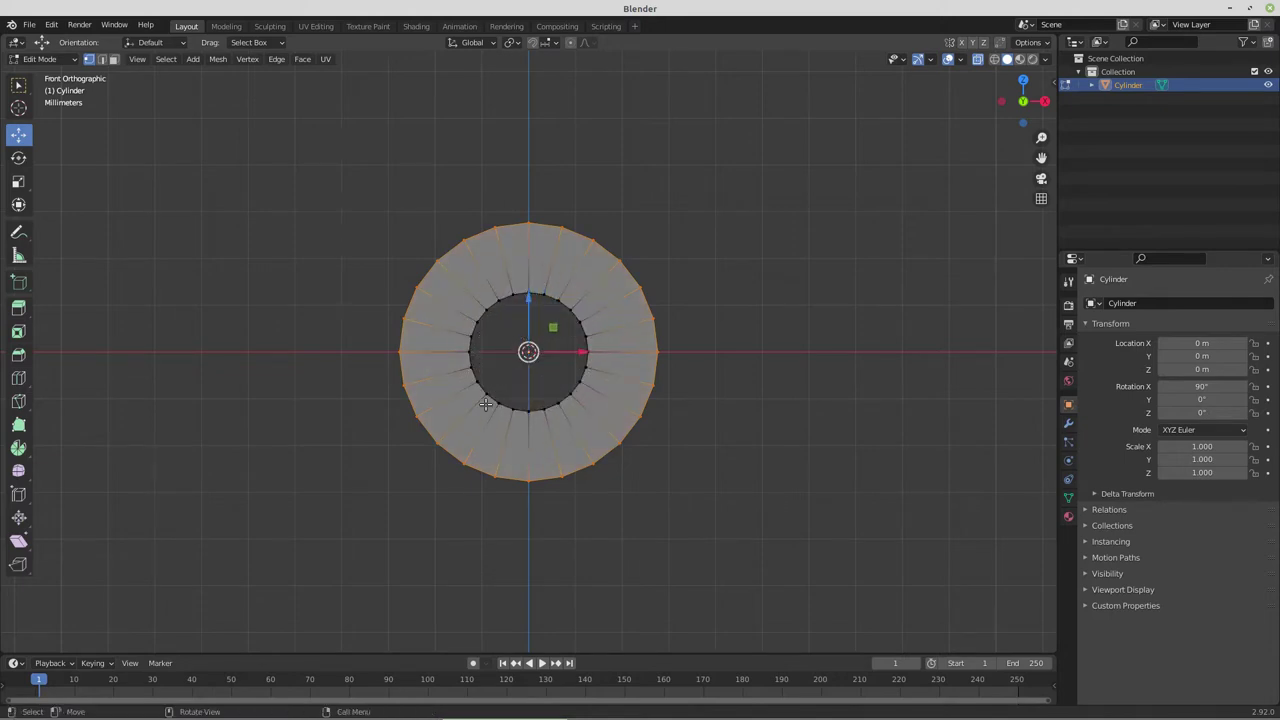
{"action": "middle_click_drag", "start_coordinate": [487, 404], "coordinate": [531, 463]}
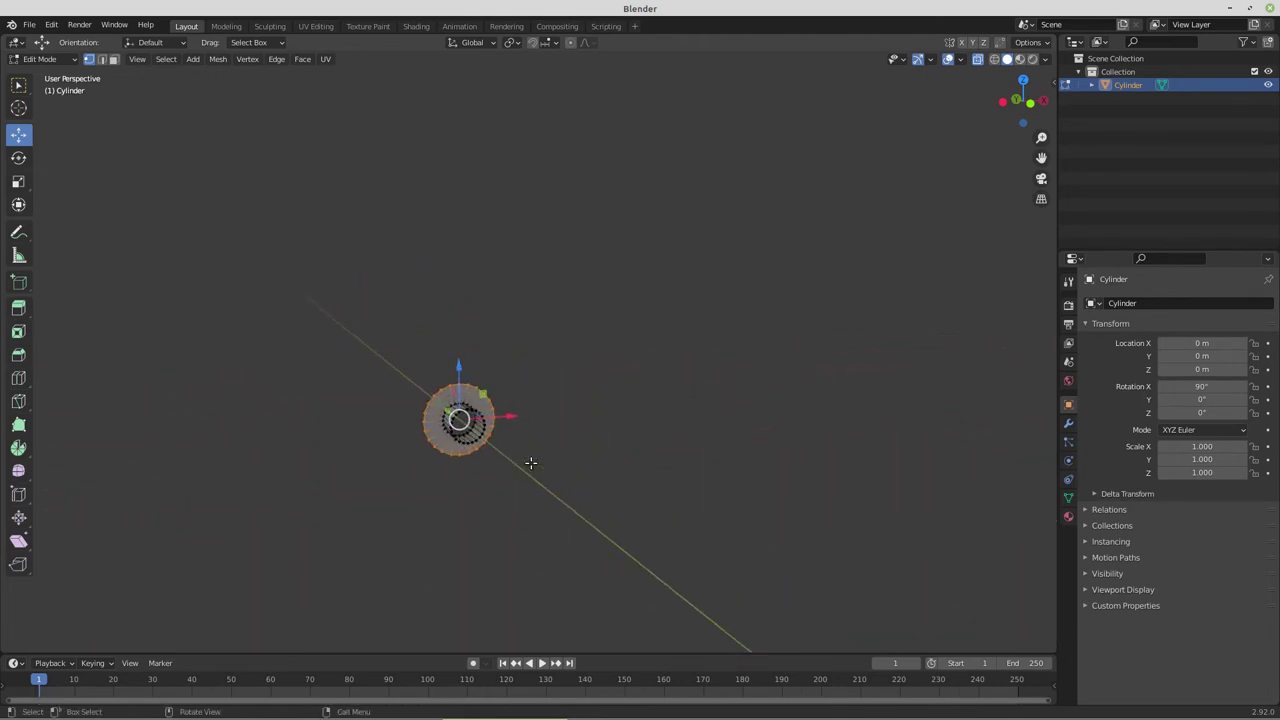
{"action": "key", "text": "e"}
{"action": "right_click", "coordinate": [530, 461]}
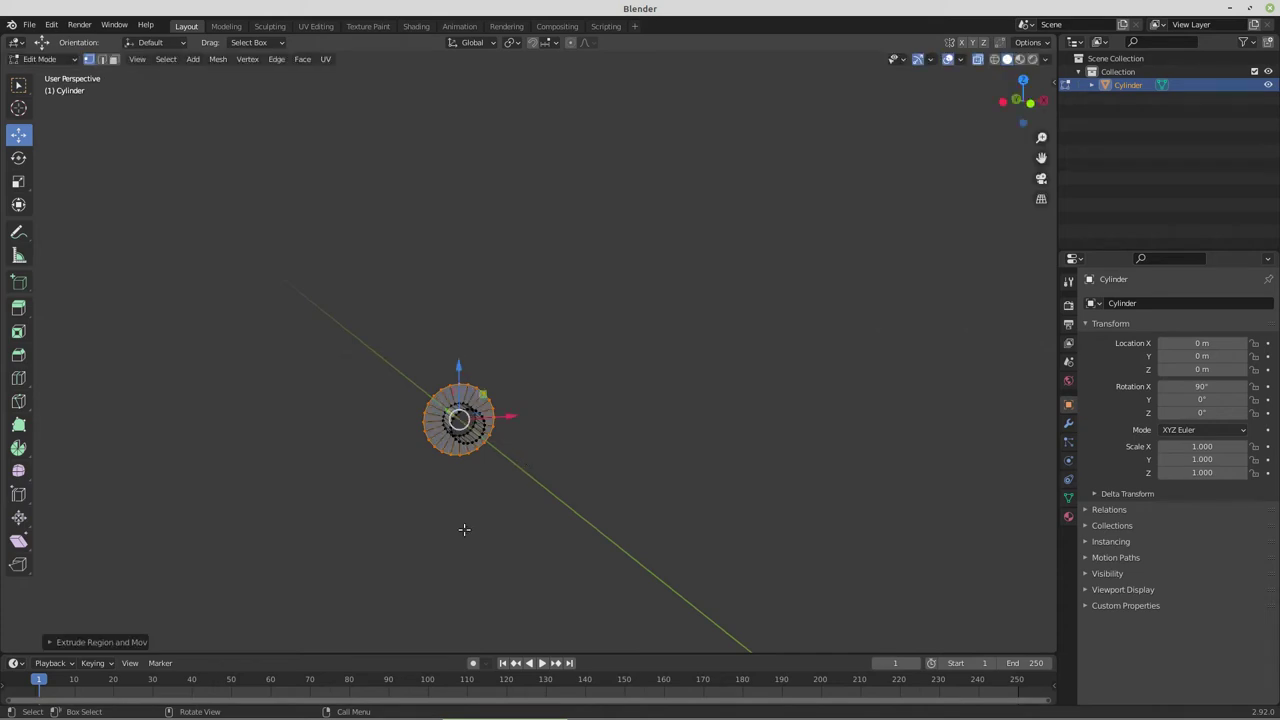
{"action": "middle_click_drag", "start_coordinate": [463, 526], "coordinate": [273, 443]}
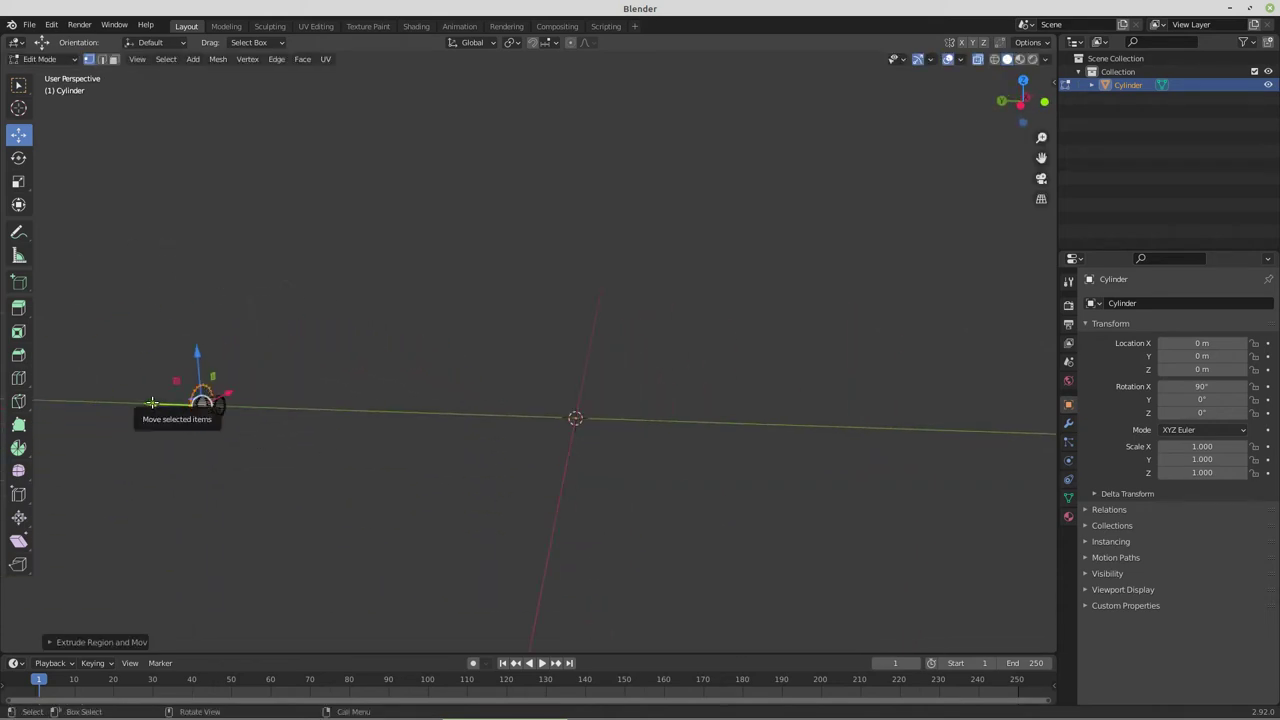
{"action": "left_click_drag", "start_coordinate": [192, 404], "coordinate": [224, 421]}
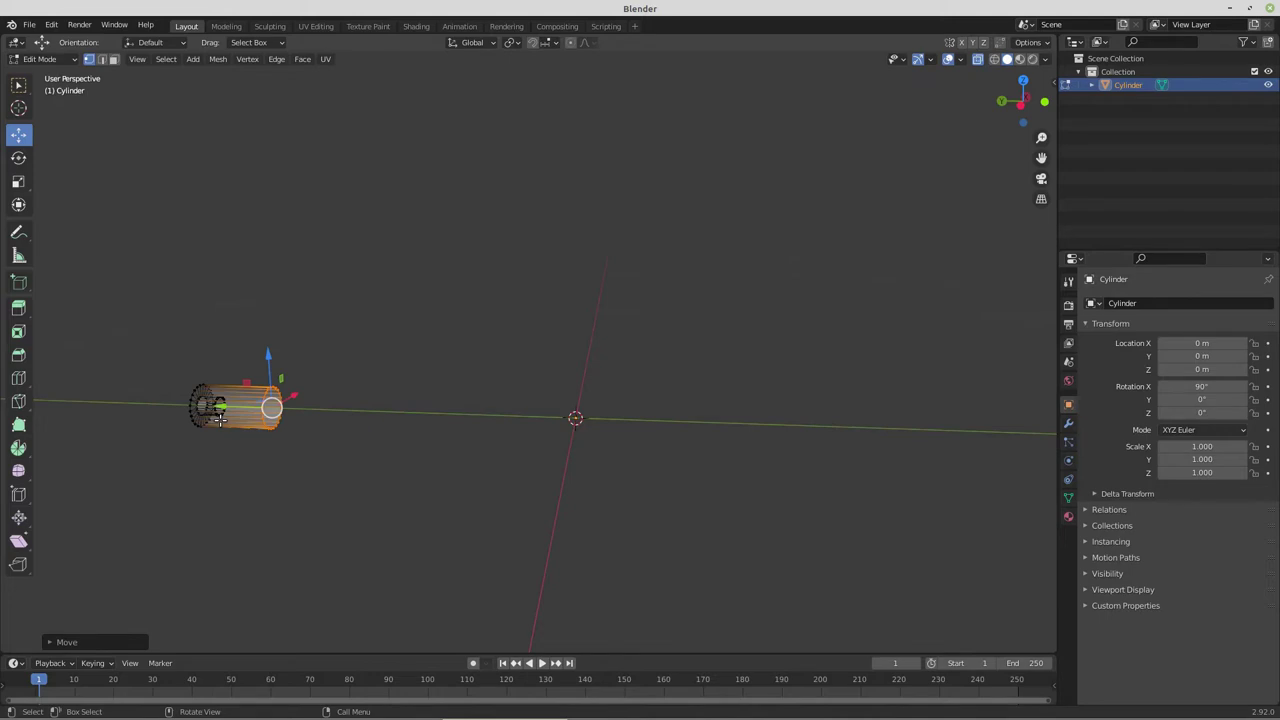
Extend the selection to the whole outer sleeve and scale it to about 0.84, excluding the Y axis
{"action": "key", "text": "ctrl+KP_Add"}
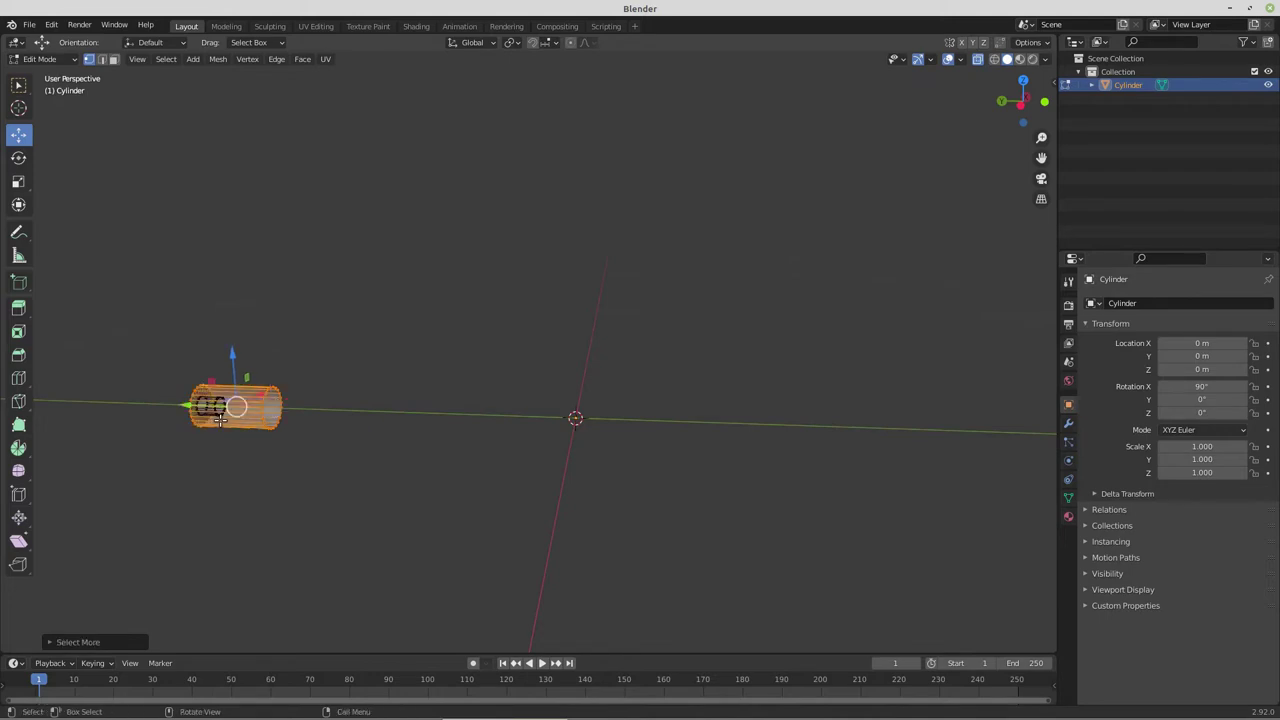
{"action": "key", "text": "s"}
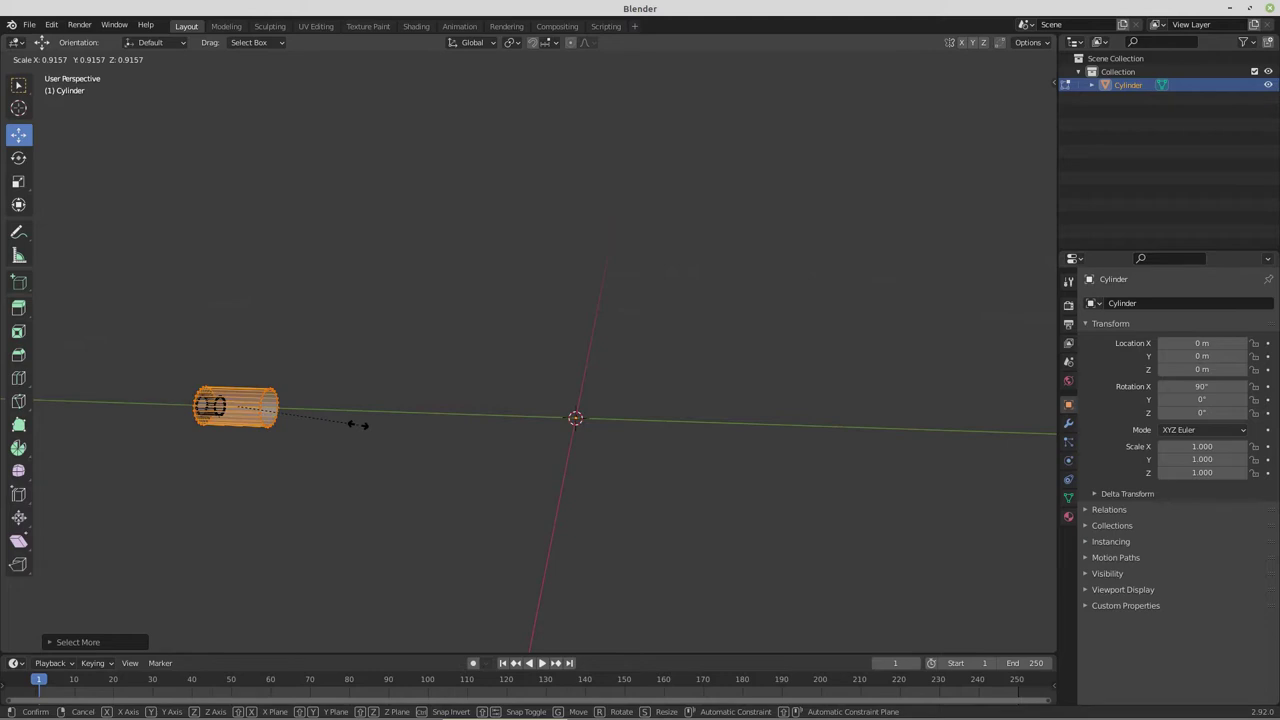
{"action": "key", "text": "shift+y"}
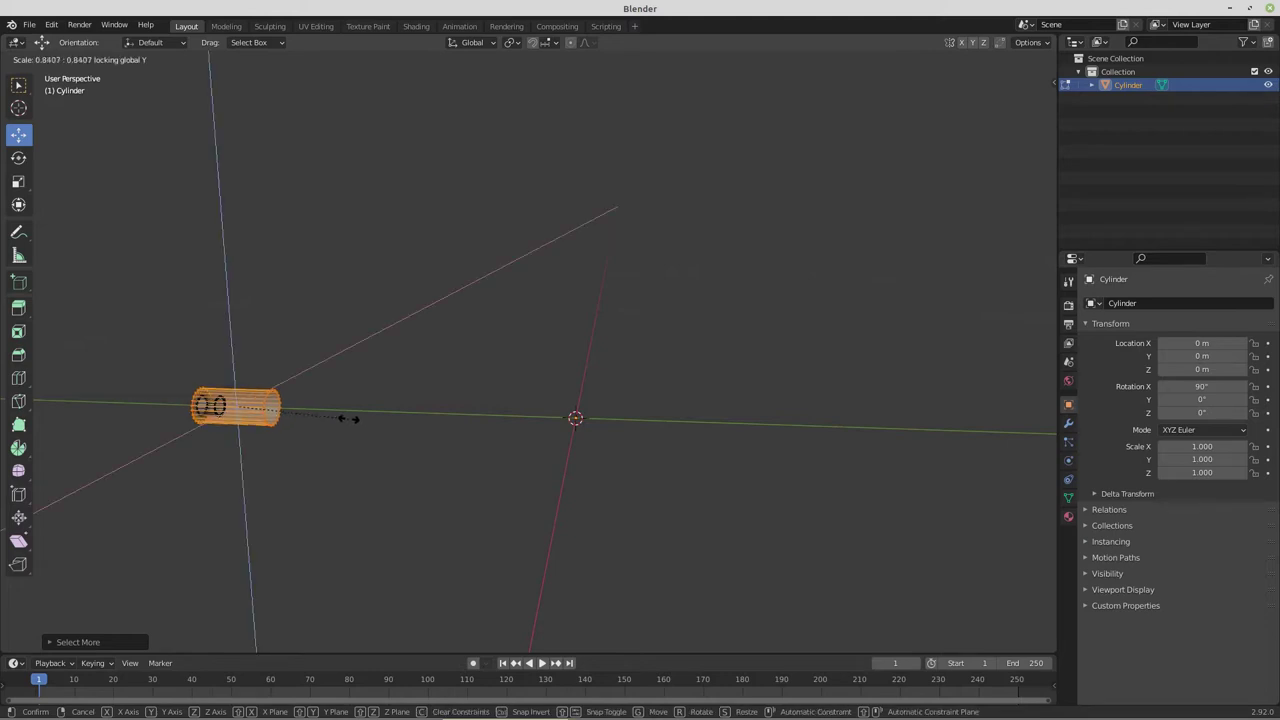
{"action": "left_click", "coordinate": [347, 417]}
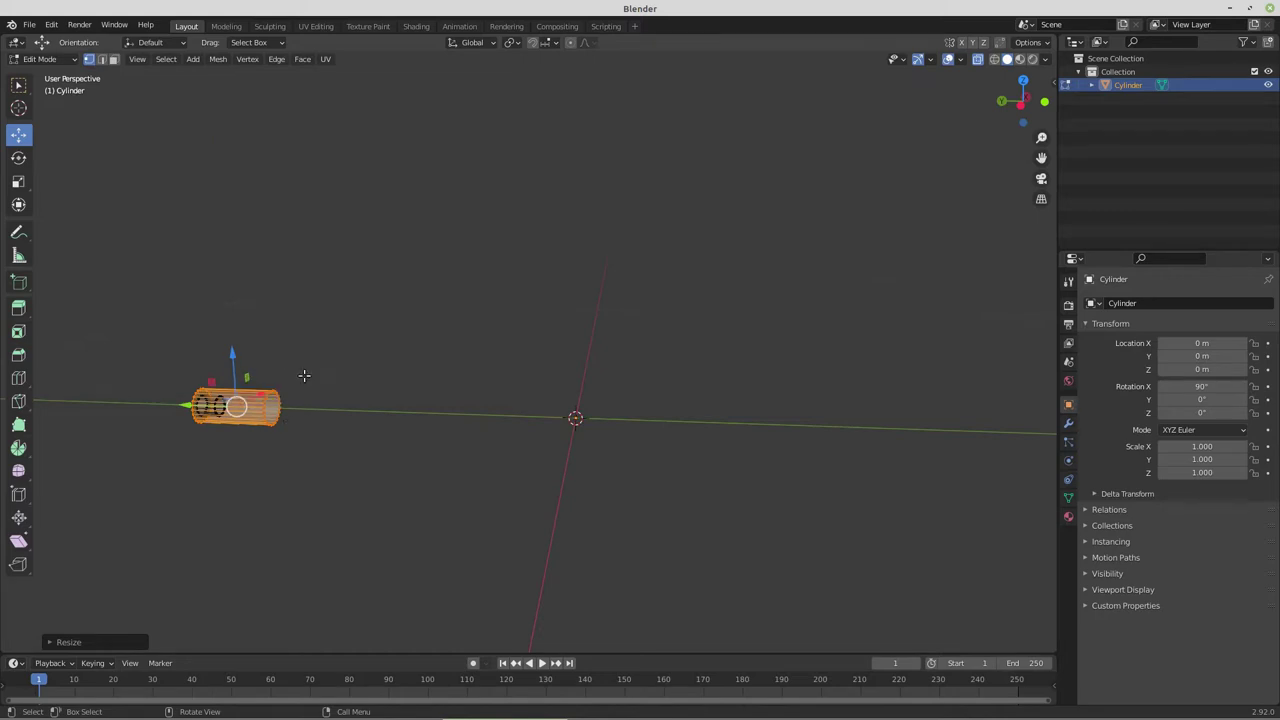
Extrude the sleeve's rear ring in place and scale the new ring inward to a barrel diameter slightly larger than the bore
{"action": "left_click_drag", "start_coordinate": [326, 363], "coordinate": [248, 470]}
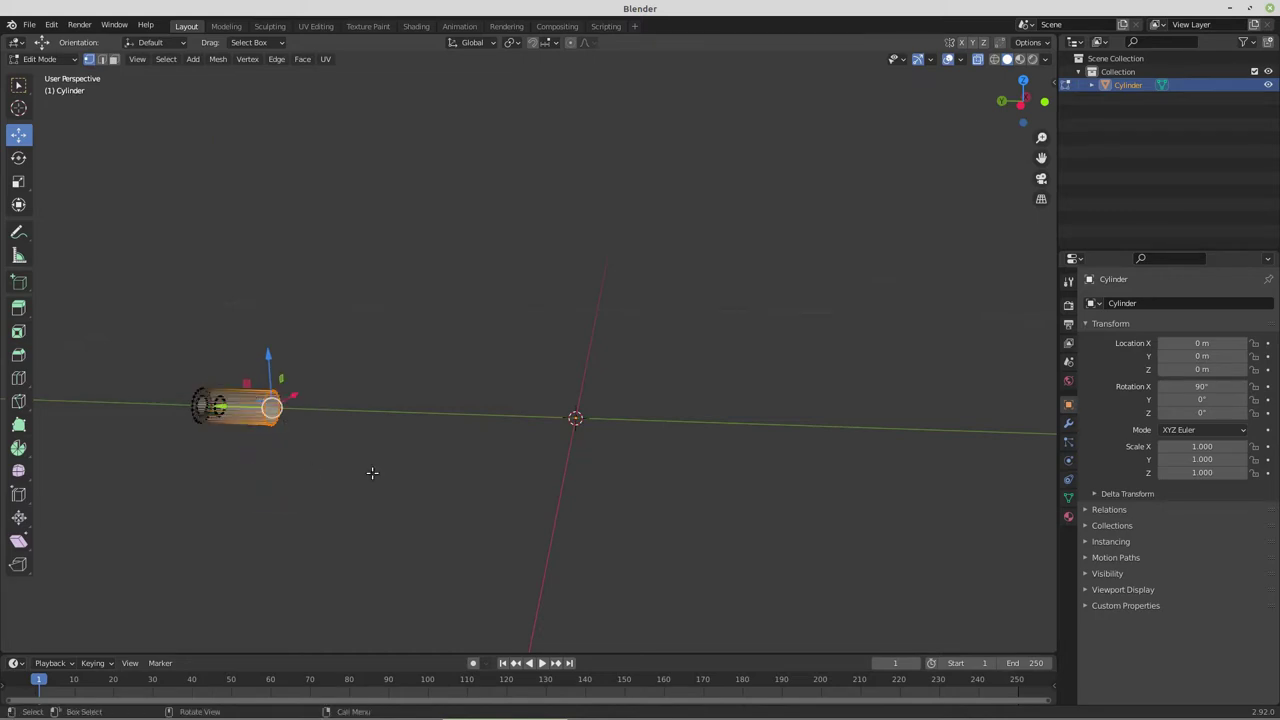
{"action": "key", "text": "s"}
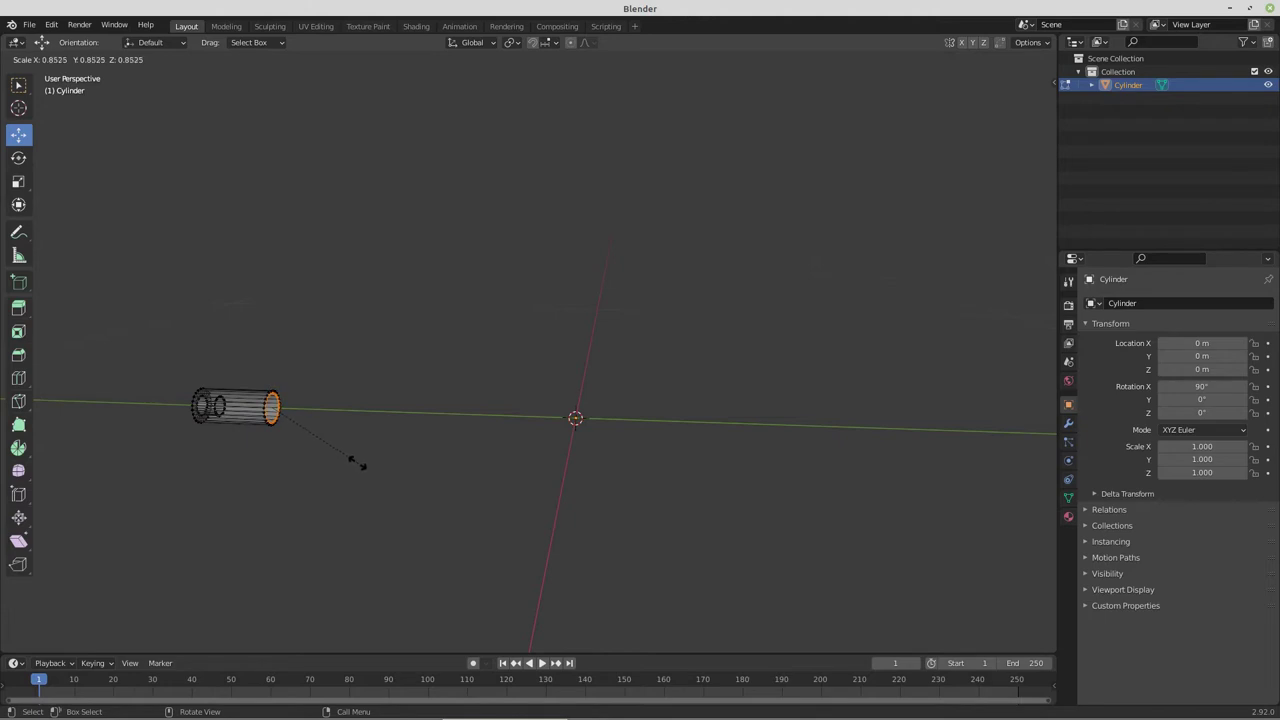
{"action": "left_click", "coordinate": [338, 449]}
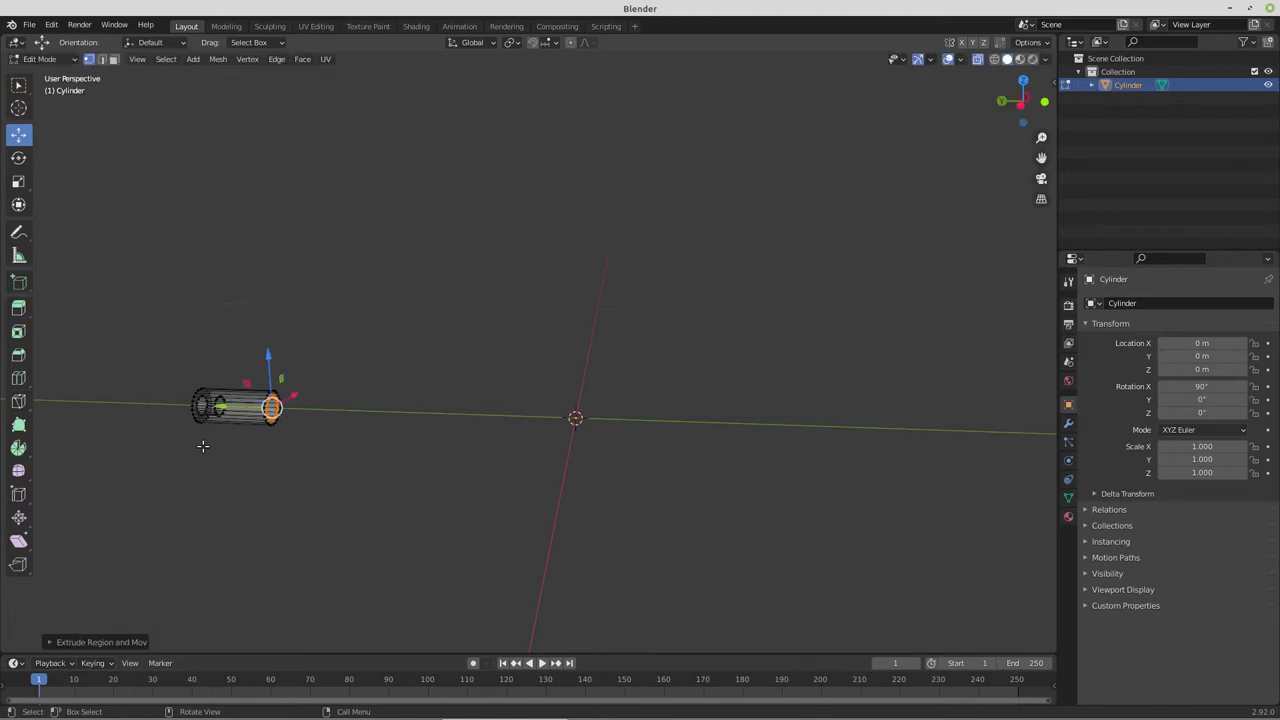
{"action": "key", "text": "KP_1"}
{"action": "scroll", "coordinate": [585, 514], "scroll_direction": "up", "scroll_amount": 4}
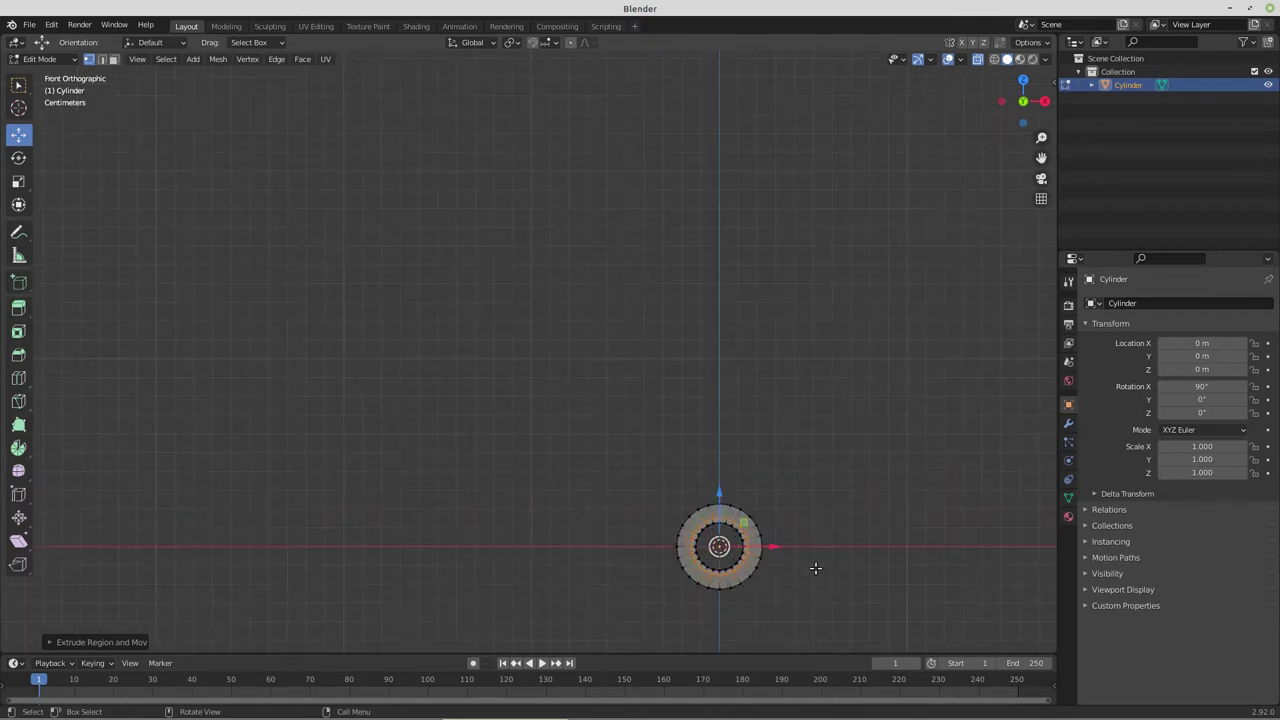
{"action": "key", "text": "s"}
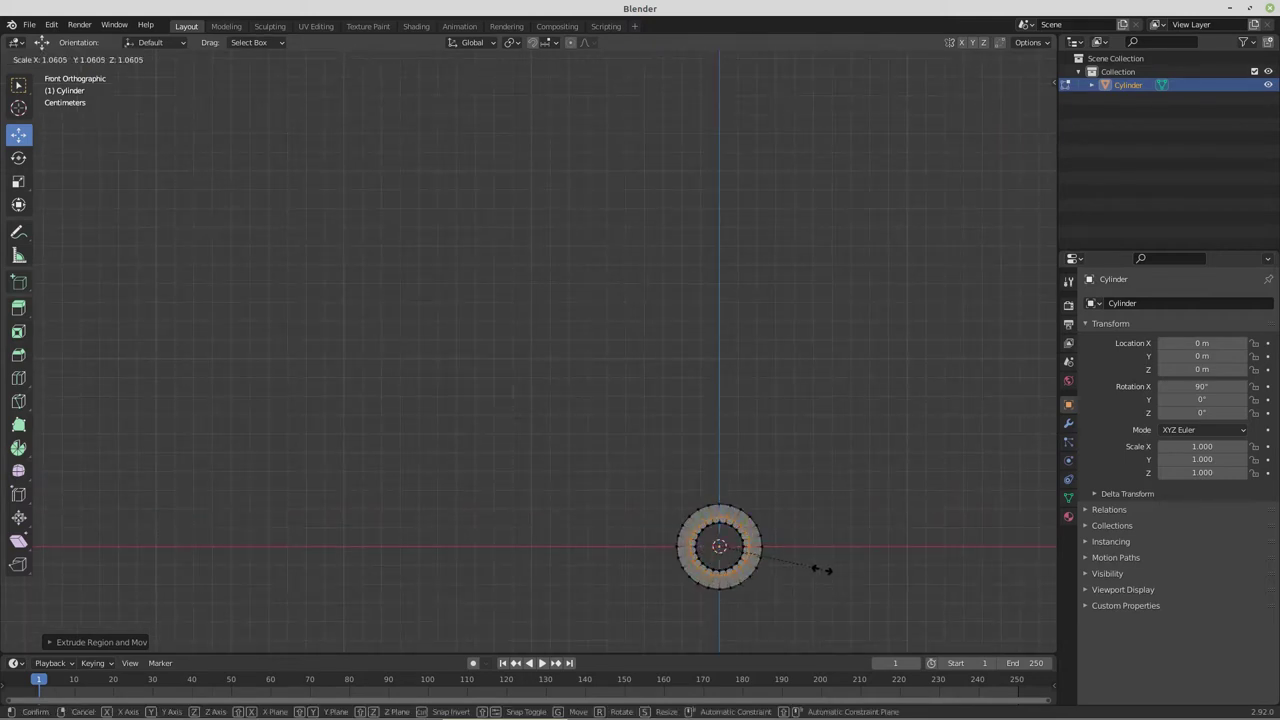
{"action": "left_click", "coordinate": [822, 570]}
Extrude the inset rear ring about 0.2 m toward −Y to form the barrel section behind the sleeve
{"action": "scroll", "coordinate": [766, 586], "scroll_direction": "down", "scroll_amount": 3}
{"action": "middle_click_drag", "start_coordinate": [651, 546], "coordinate": [707, 535]}
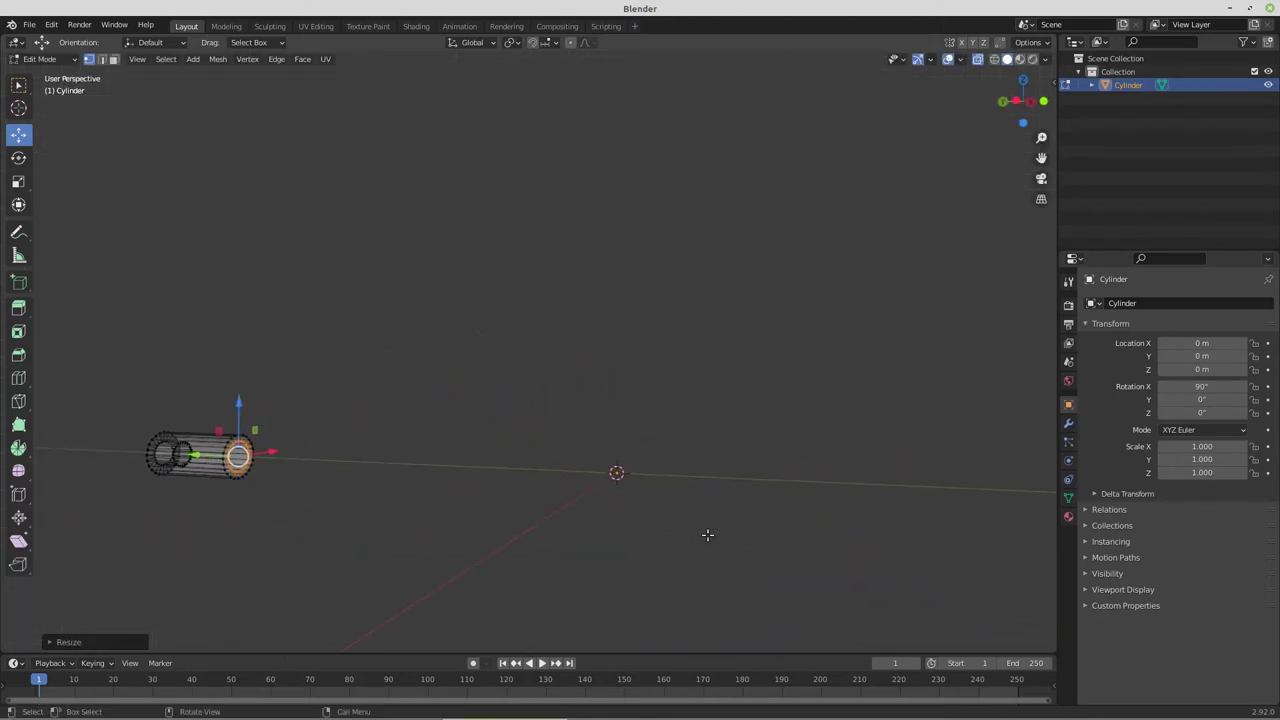
{"action": "key", "text": "e"}
{"action": "right_click", "coordinate": [271, 520]}
{"action": "key", "text": "e"}
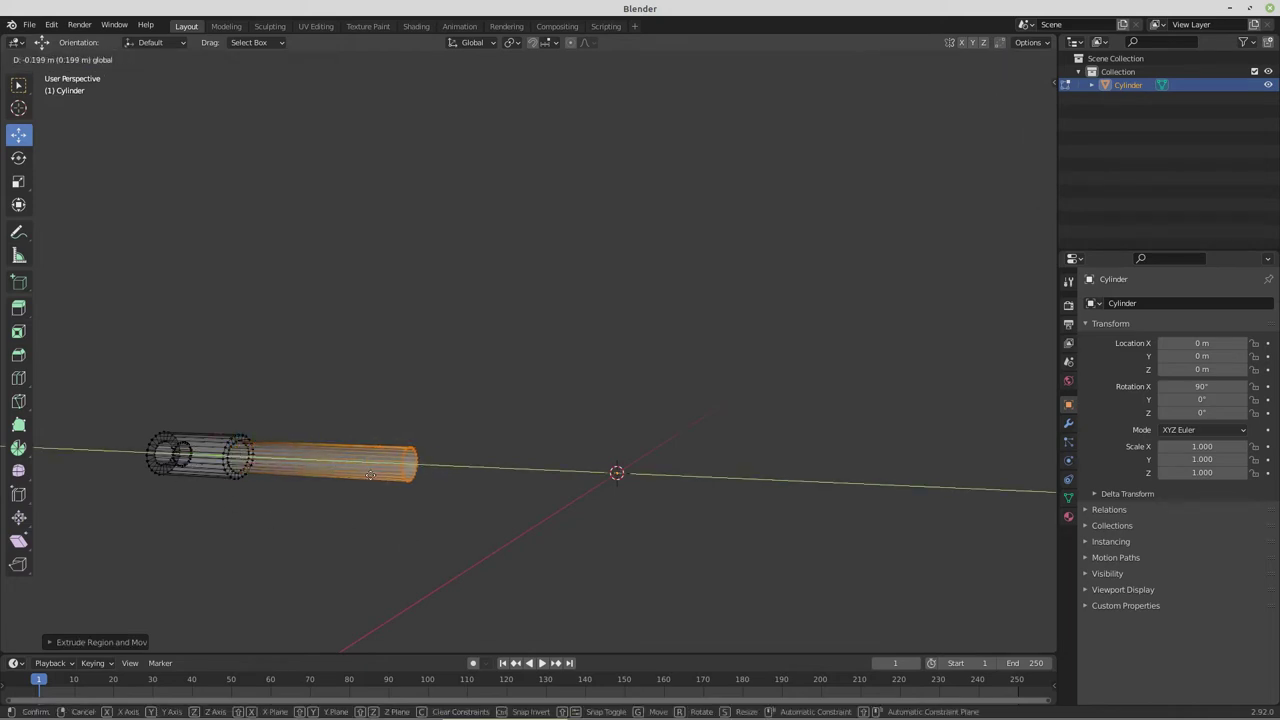
{"action": "left_click", "coordinate": [366, 474]}
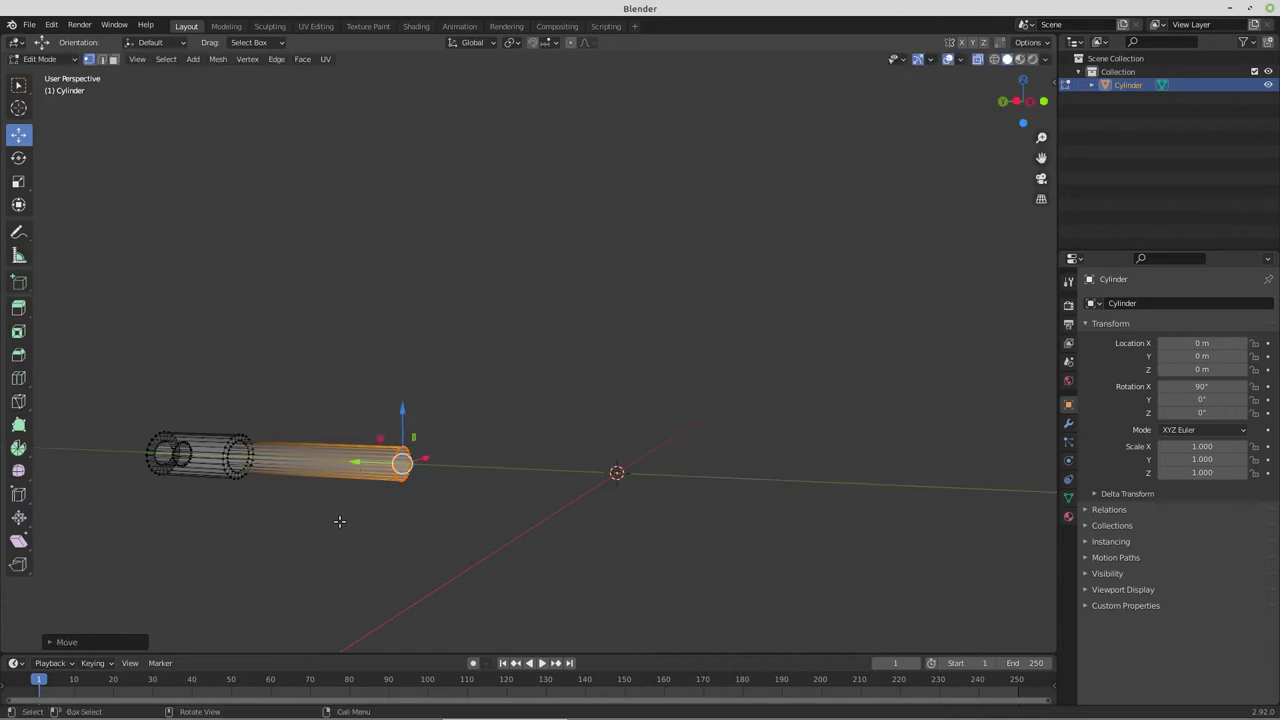
Duplicate the barrel's rear ring, offset the copy toward −Y with a small gap, and scale it to about 2.09
{"action": "key", "text": "shift+d"}
{"action": "right_click", "coordinate": [410, 503]}
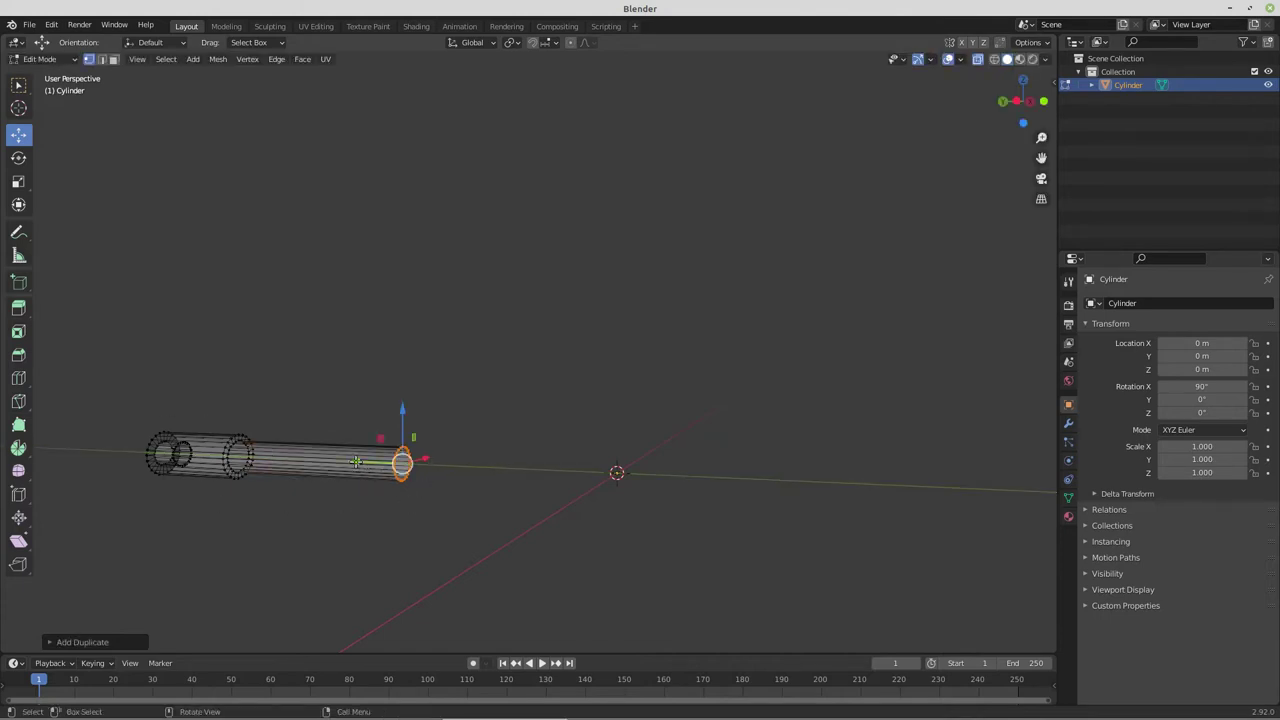
{"action": "left_click_drag", "start_coordinate": [362, 470], "coordinate": [405, 476]}
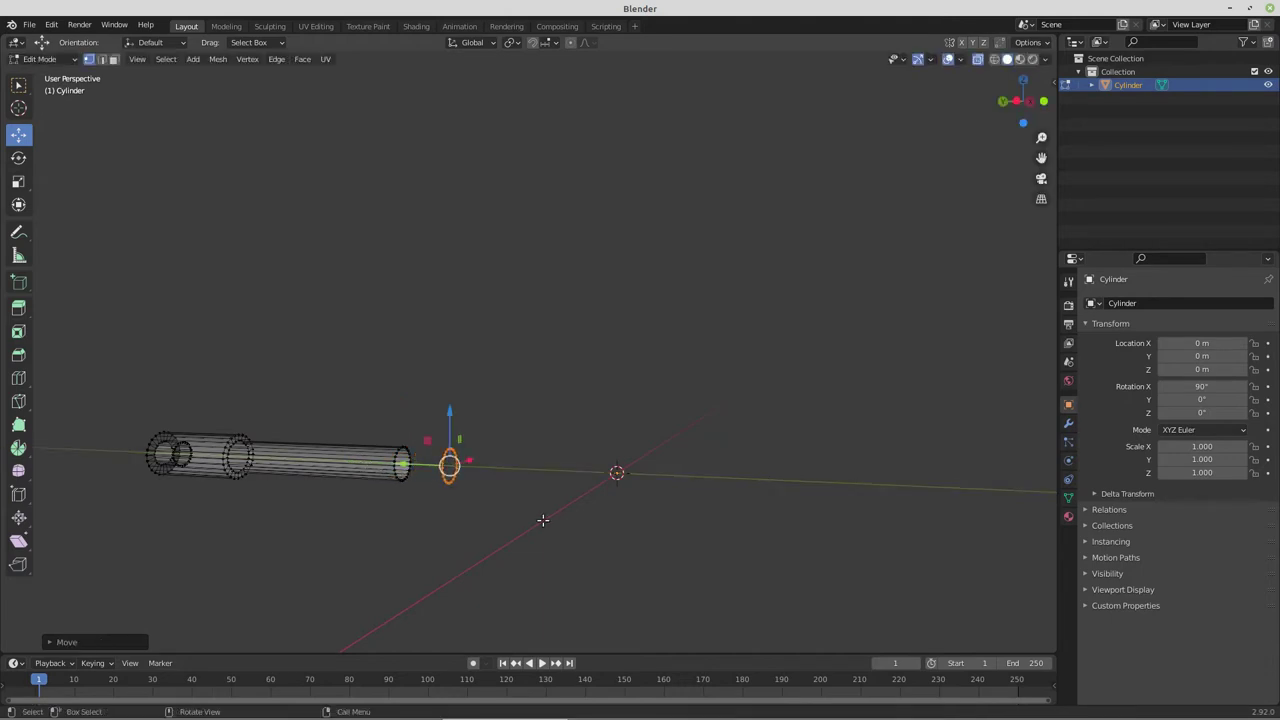
{"action": "key", "text": "s"}
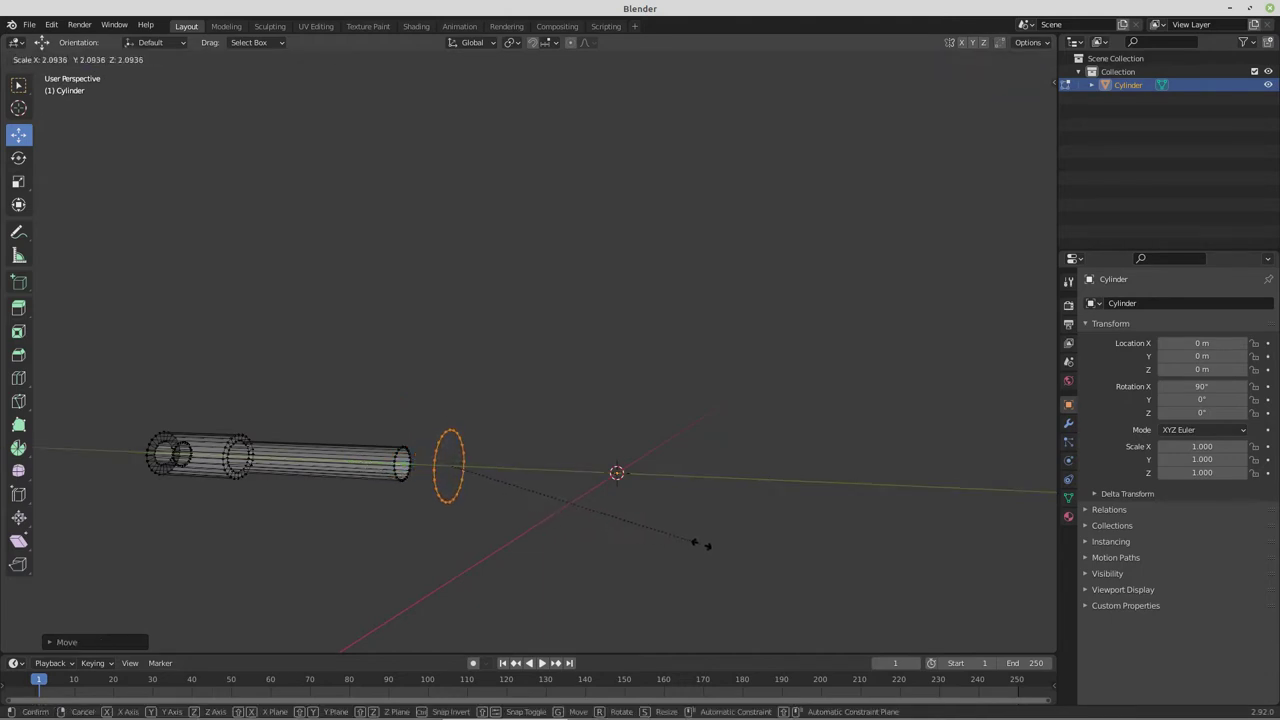
{"action": "left_click", "coordinate": [697, 543]}
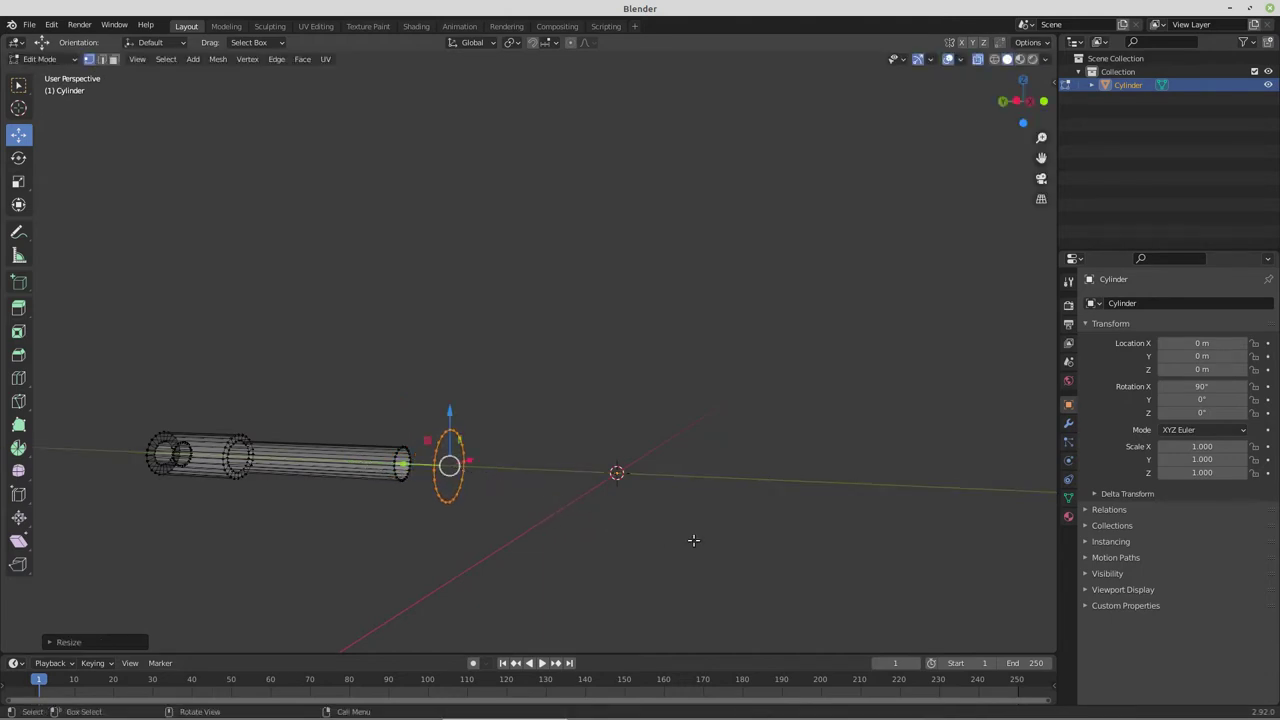
Extrude the enlarged ring about 0.19 m toward −Y to form the barrel jacket
{"action": "key", "text": "e"}
{"action": "right_click", "coordinate": [591, 516]}
{"action": "key", "text": "g"}
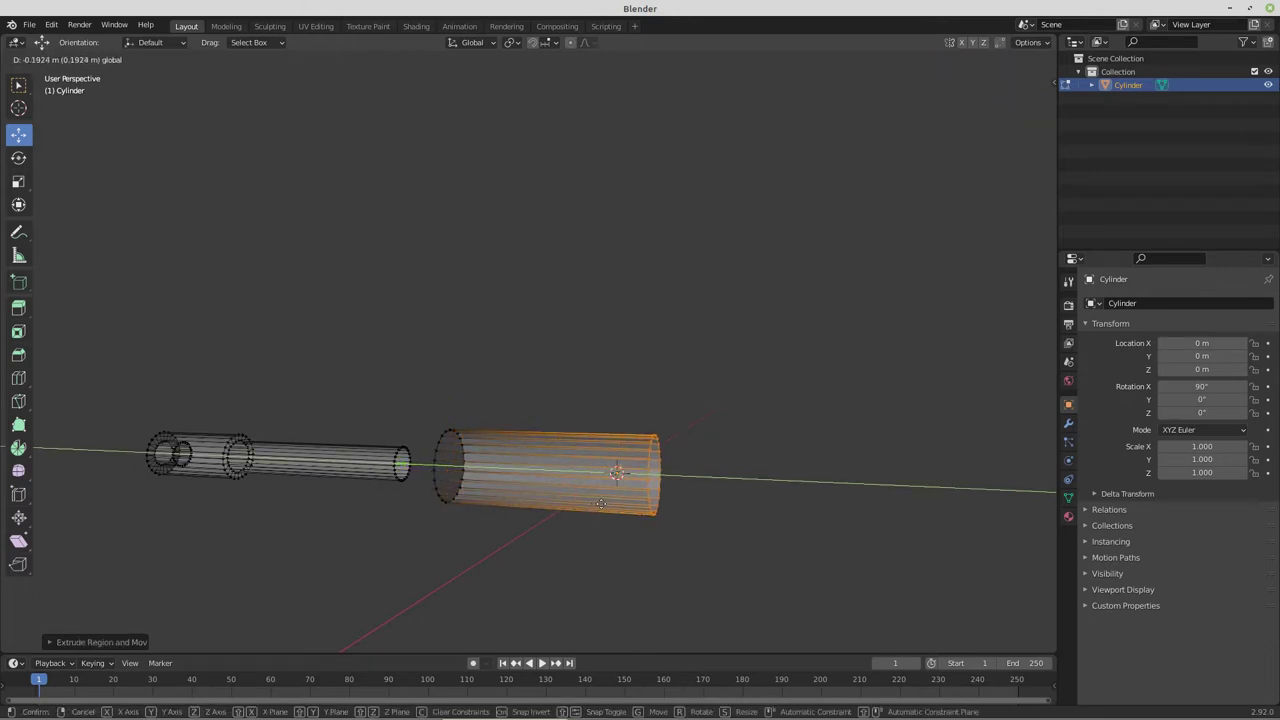
{"action": "left_click", "coordinate": [636, 507]}
In top orthographic view, scale the jacket's rear ring to about 1.5 and move it slightly further toward −Y
{"action": "key", "text": "KP_7"}
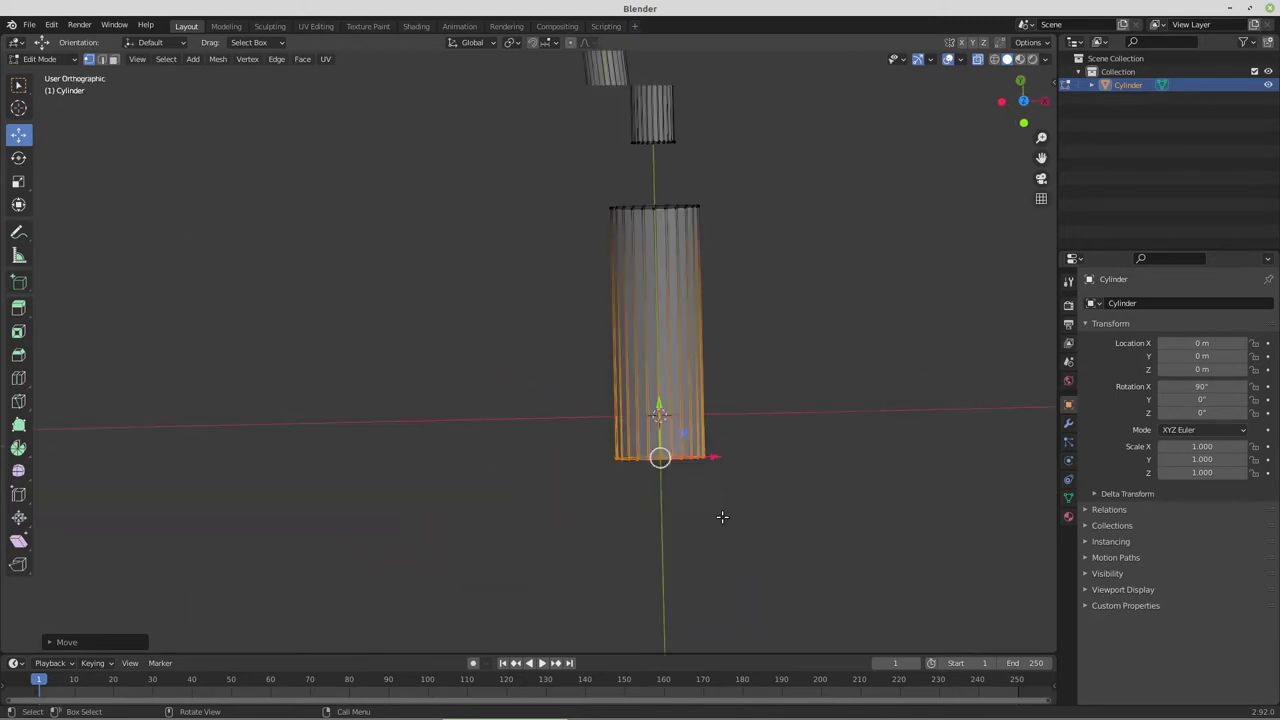
{"action": "key", "text": "s"}
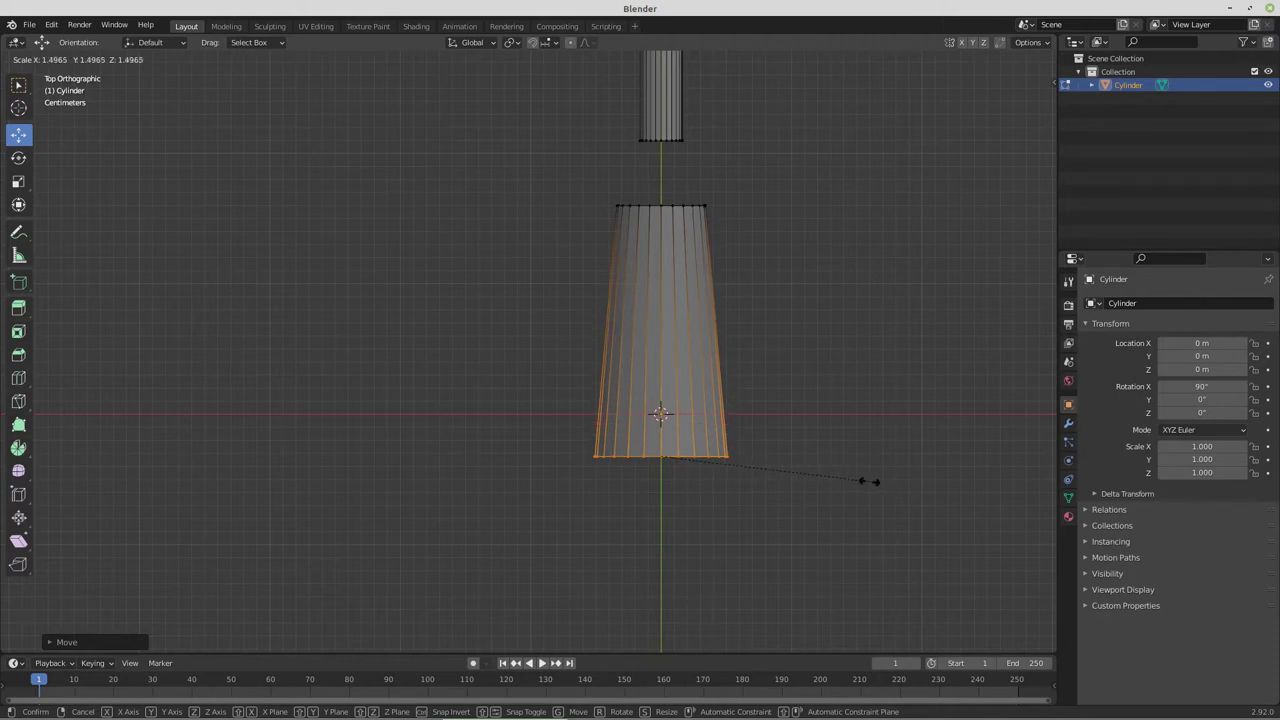
{"action": "left_click", "coordinate": [870, 481]}
{"action": "key", "text": "g"}
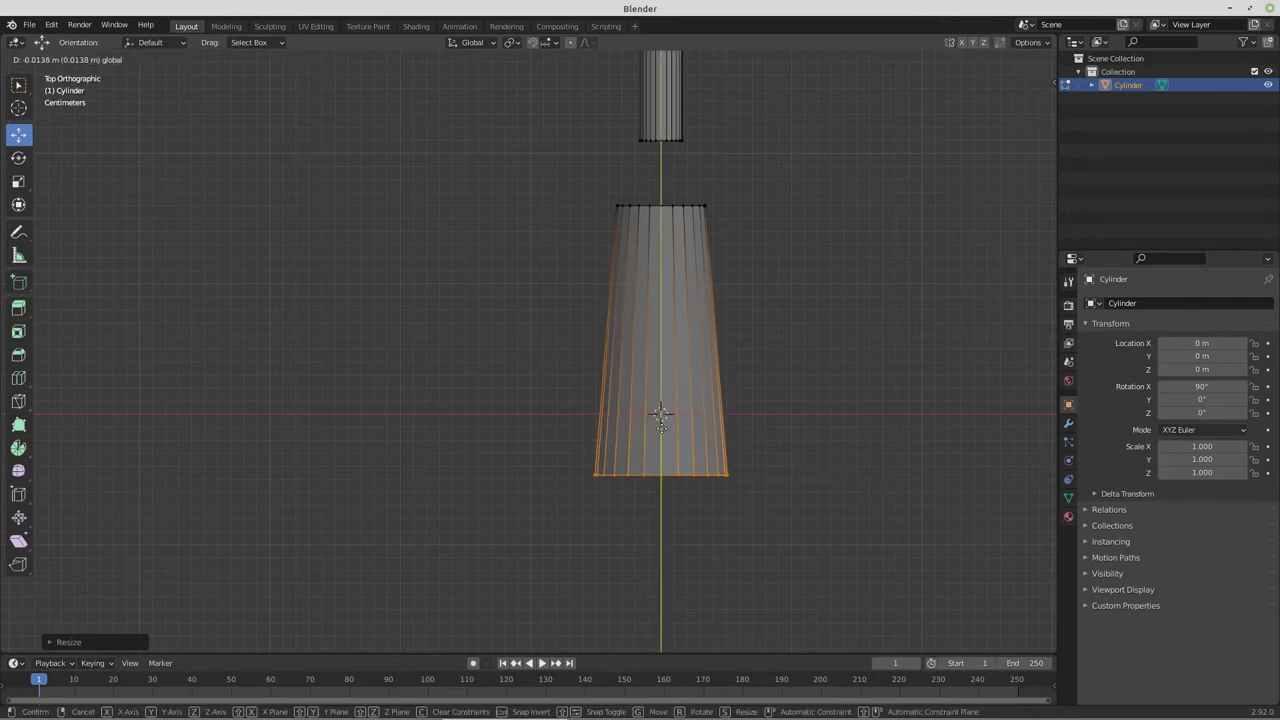
{"action": "left_click", "coordinate": [660, 490]}
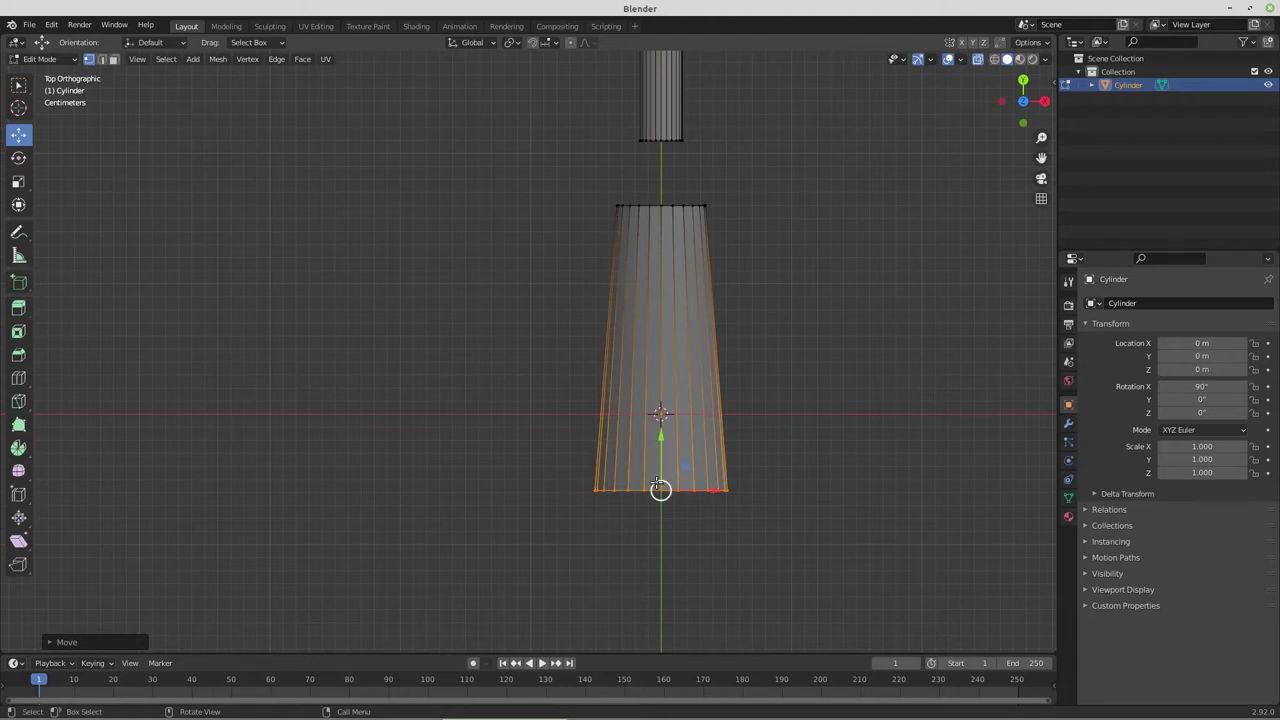
Snap the 3D cursor to the center of the jacket's rear ring and add a mesh circle there
{"action": "key", "text": "shift+s"}
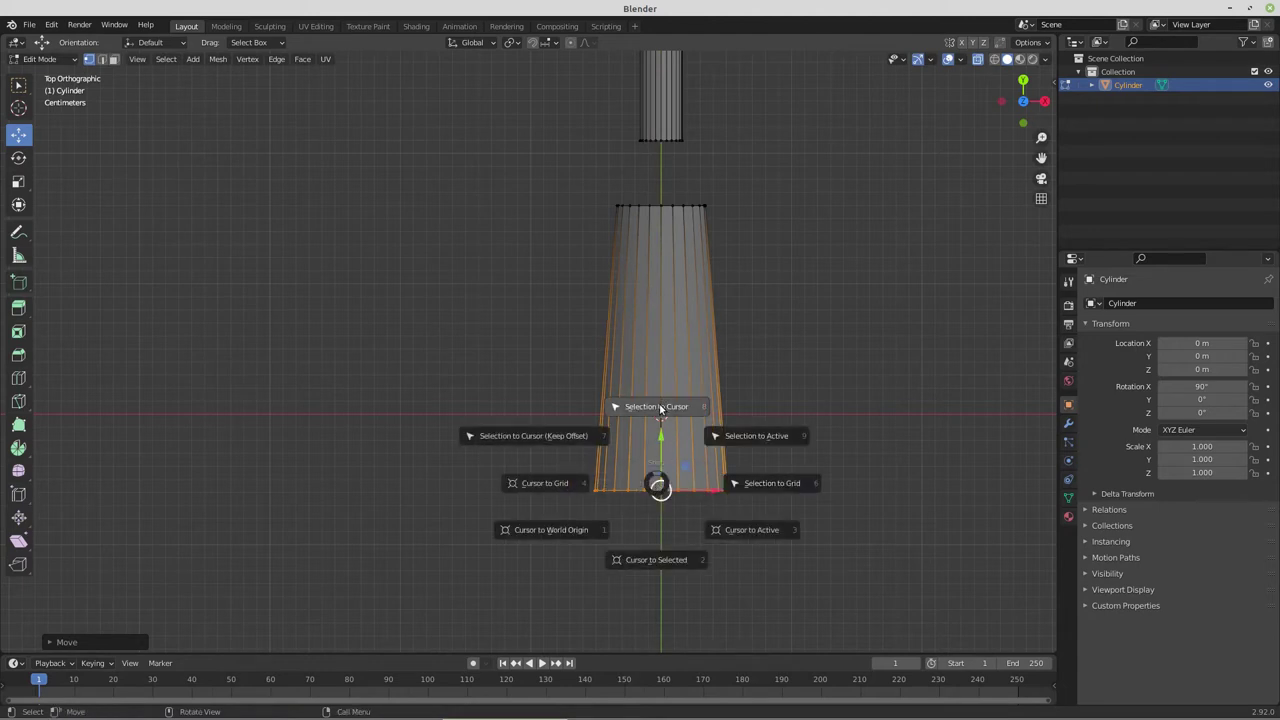
{"action": "left_click", "coordinate": [660, 560]}
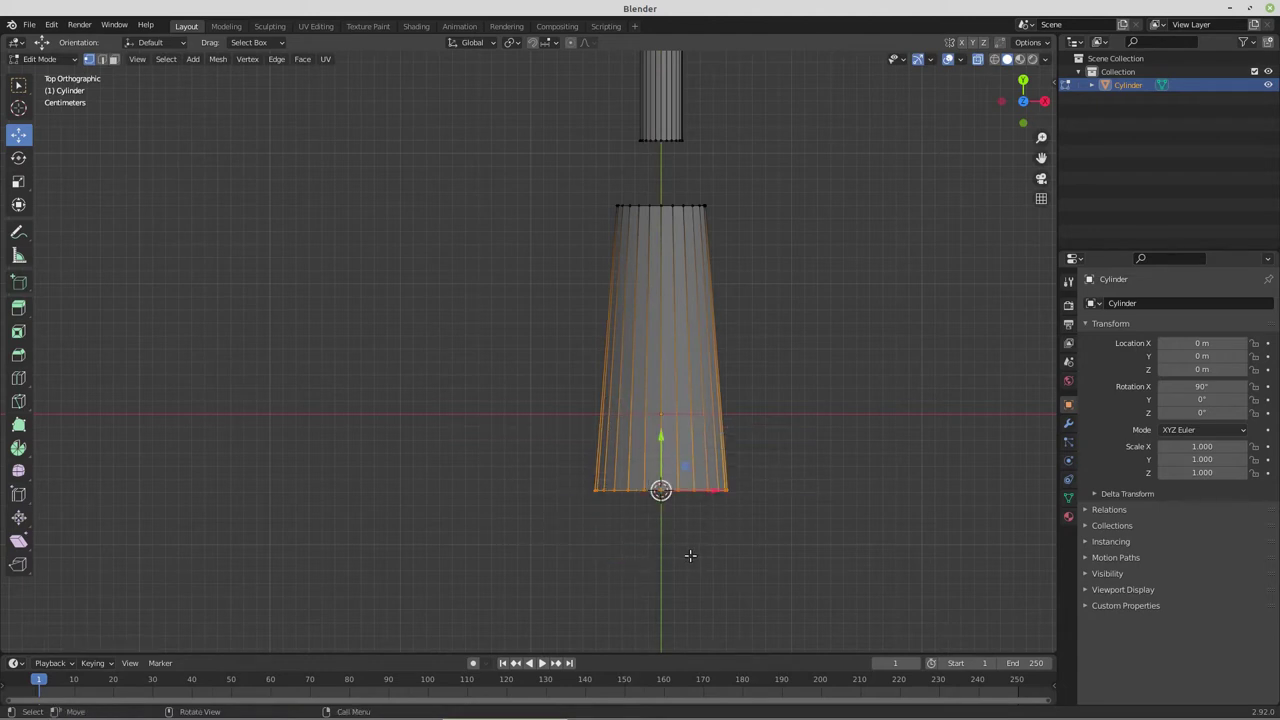
{"action": "key", "text": "shift+a"}
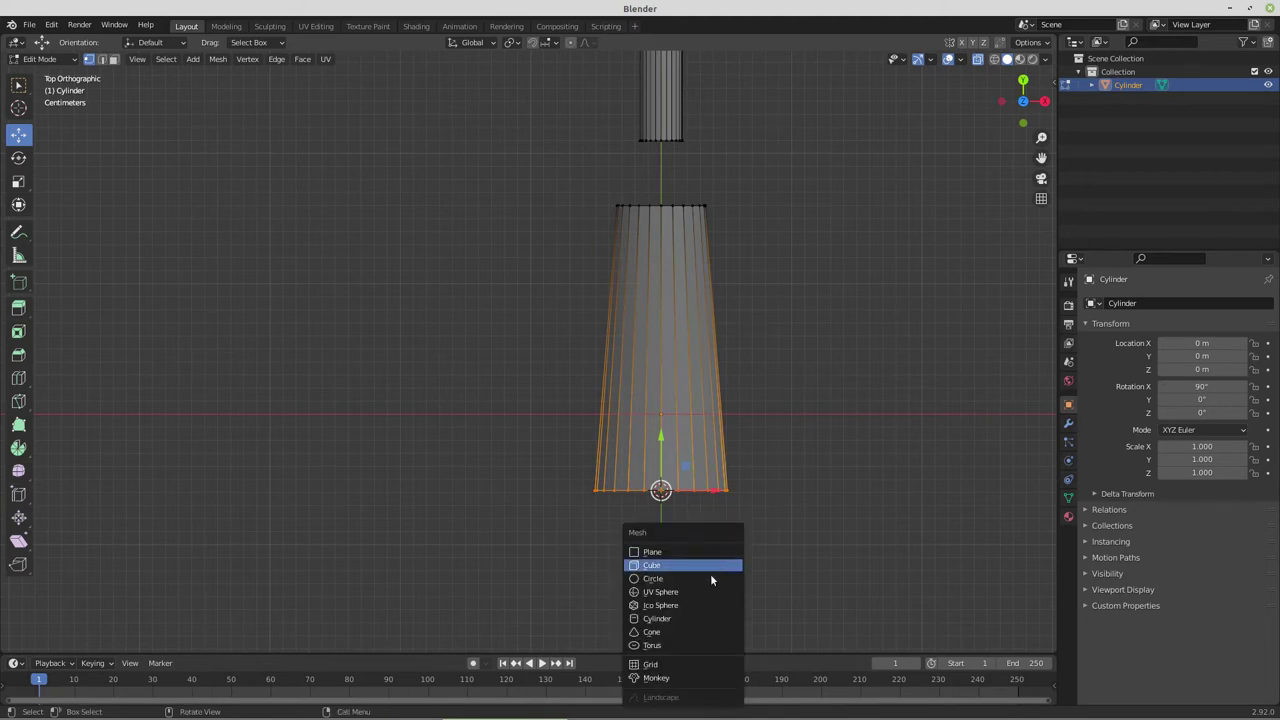
{"action": "left_click", "coordinate": [710, 579]}
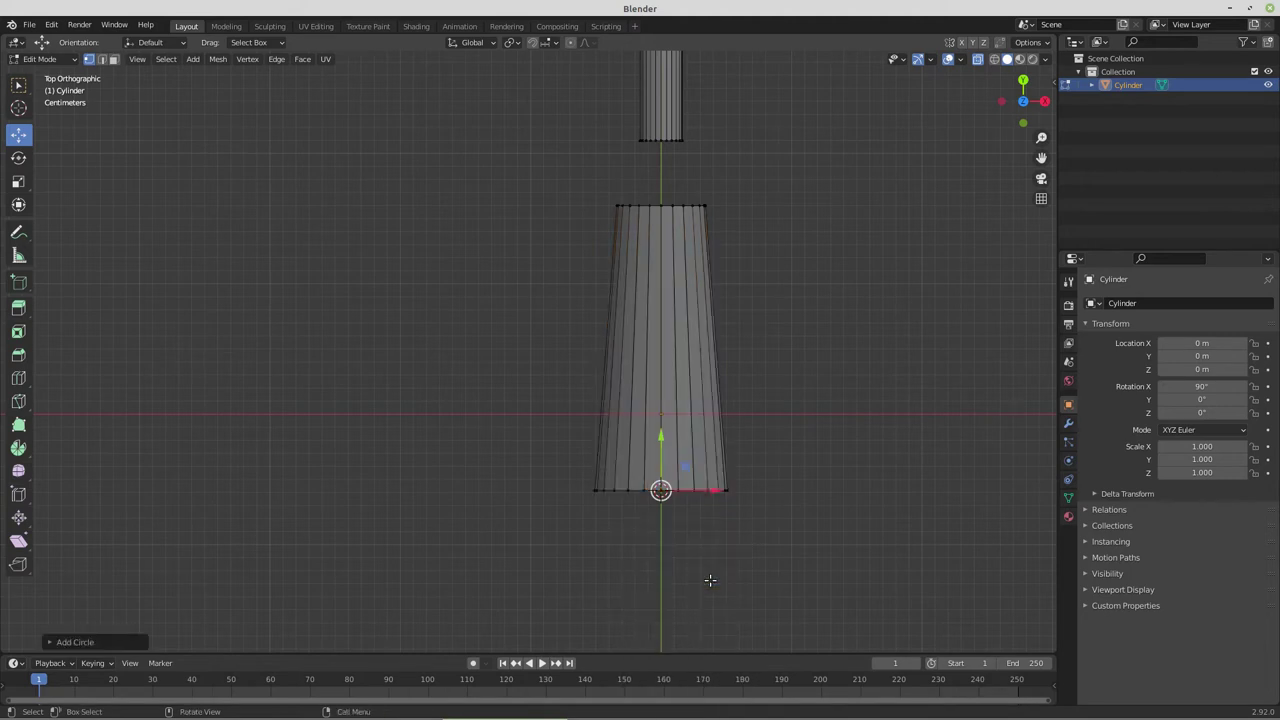
Set the new circle's radius to 0.0127 m and its vertex count to 12
{"action": "key", "text": "F9"}
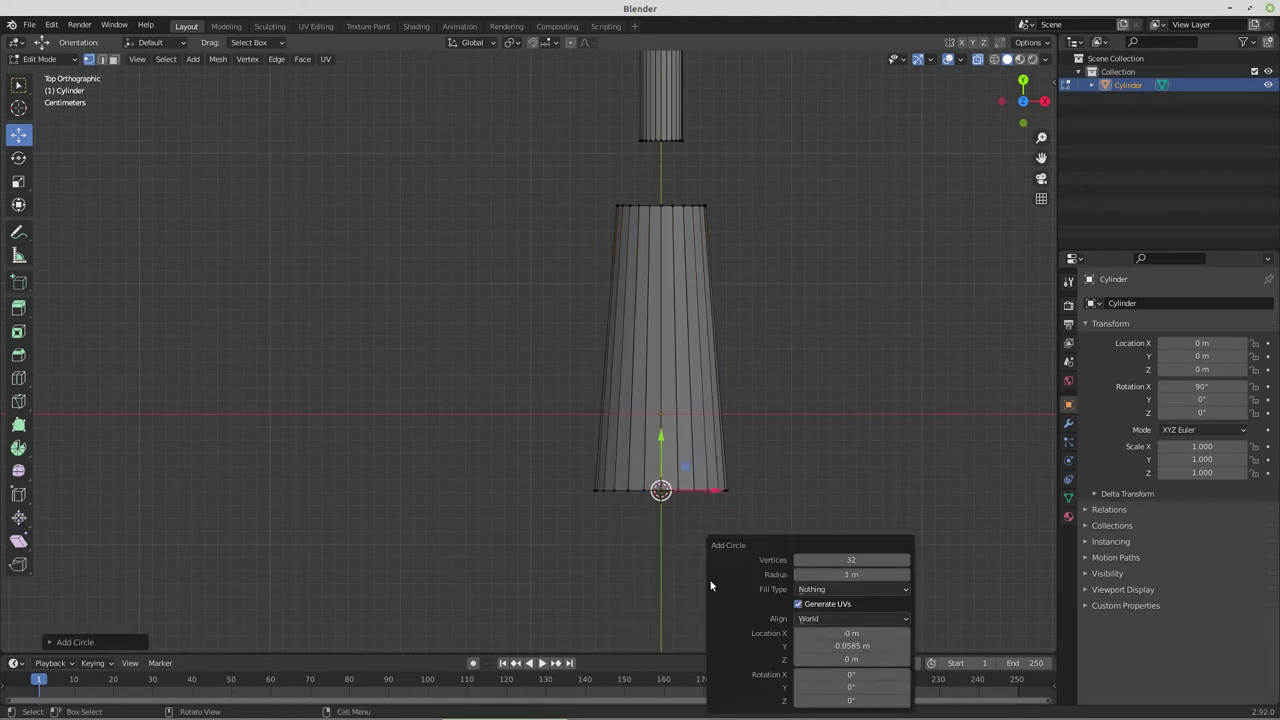
{"action": "left_click", "coordinate": [860, 575]}
{"action": "key", "text": "BackSpace"}
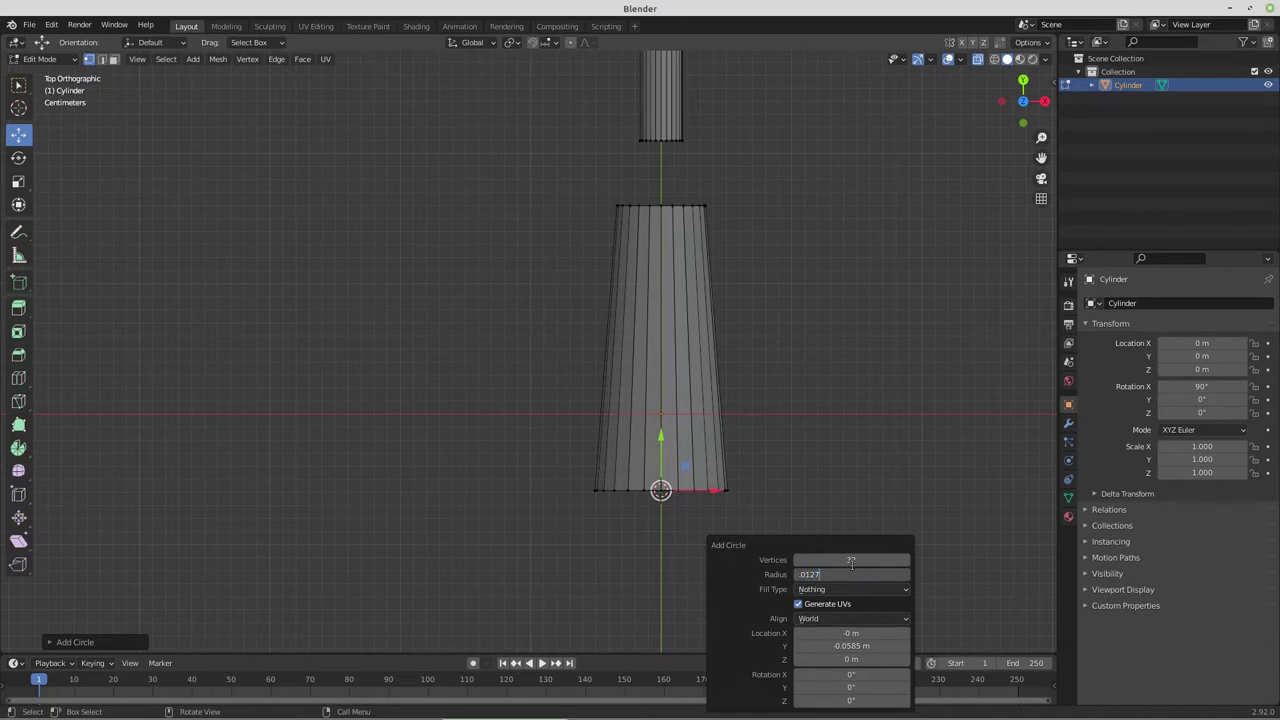
{"action": "type", "text": ".0127"}
{"action": "left_click", "coordinate": [850, 561]}
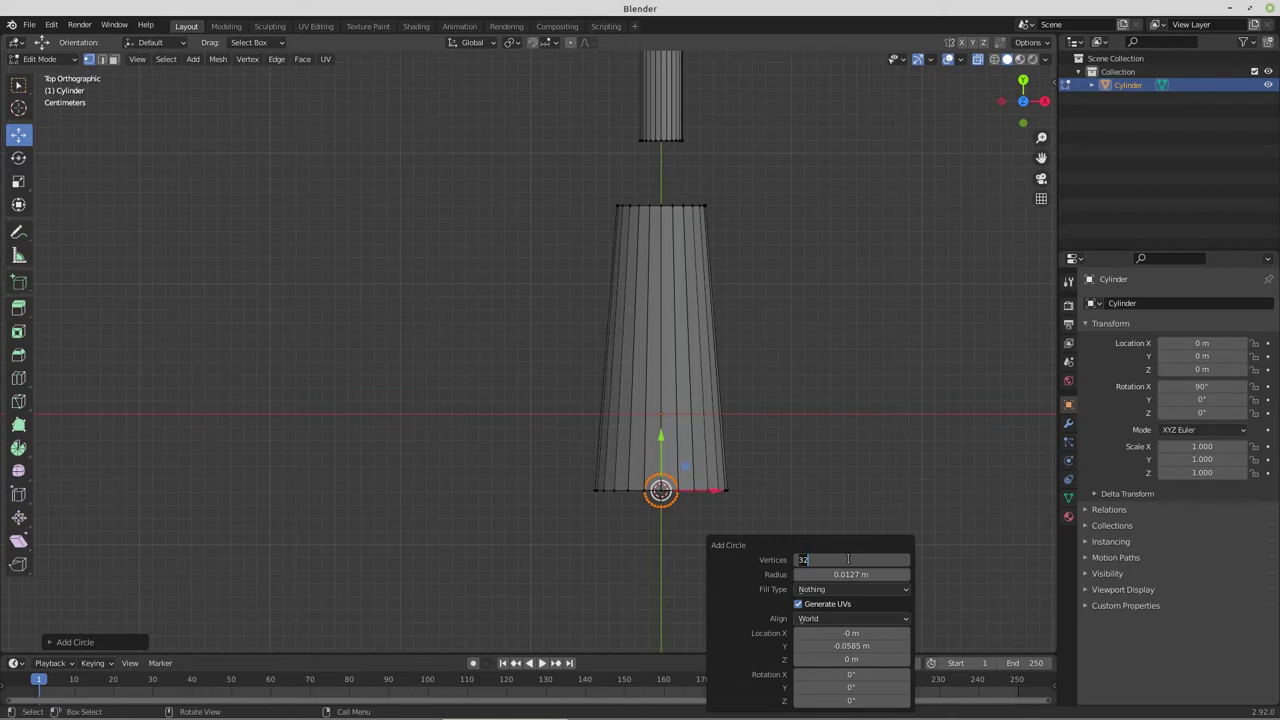
{"action": "type", "text": "12"}
{"action": "key", "text": "Return"}
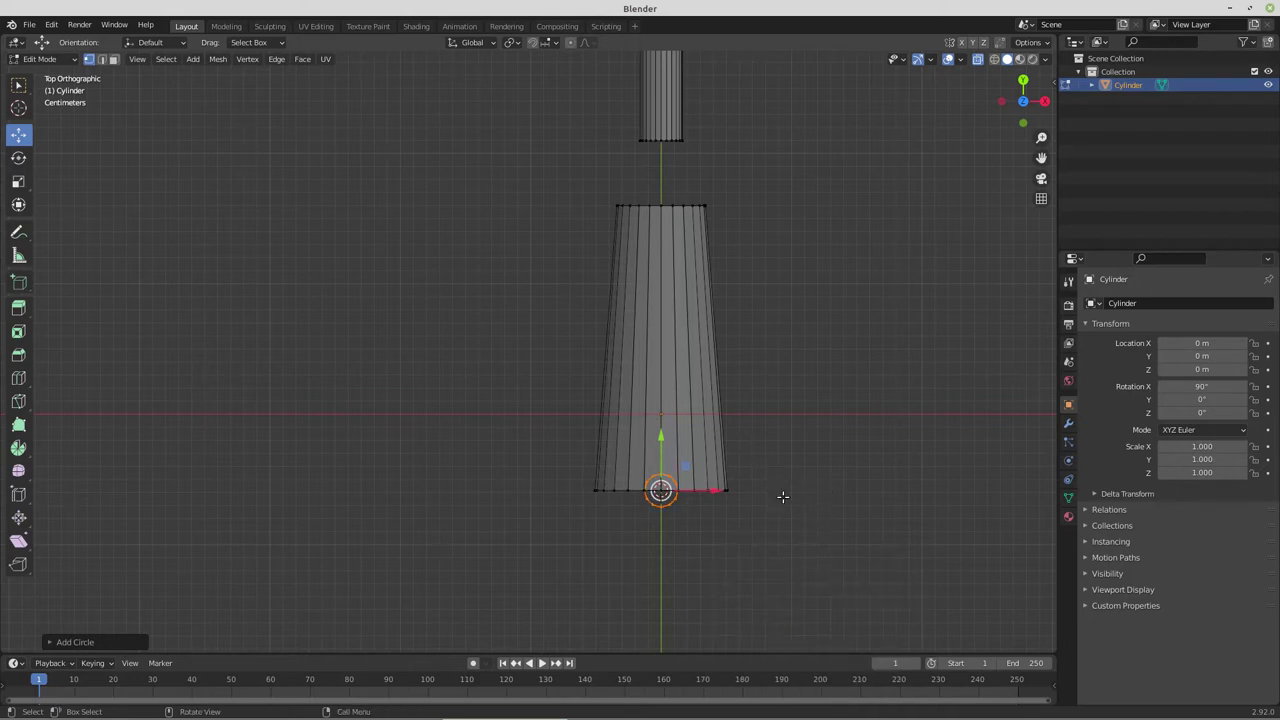
Scale the circle to about 1.78 and move it toward +Y so it lies just inside the jacket's rear end
{"action": "middle_click_drag", "start_coordinate": [786, 497], "coordinate": [655, 445], "text": "shift"}
{"action": "scroll", "coordinate": [663, 445], "scroll_direction": "up", "scroll_amount": 4}
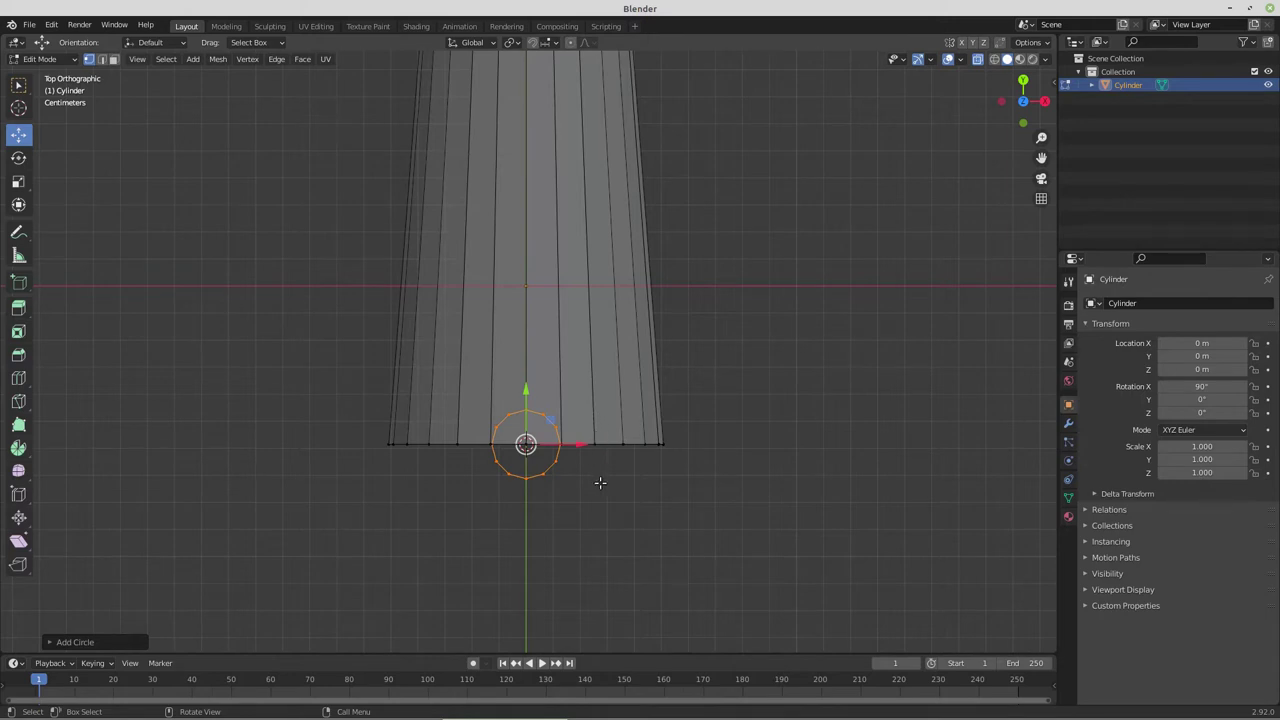
{"action": "key", "text": "s"}
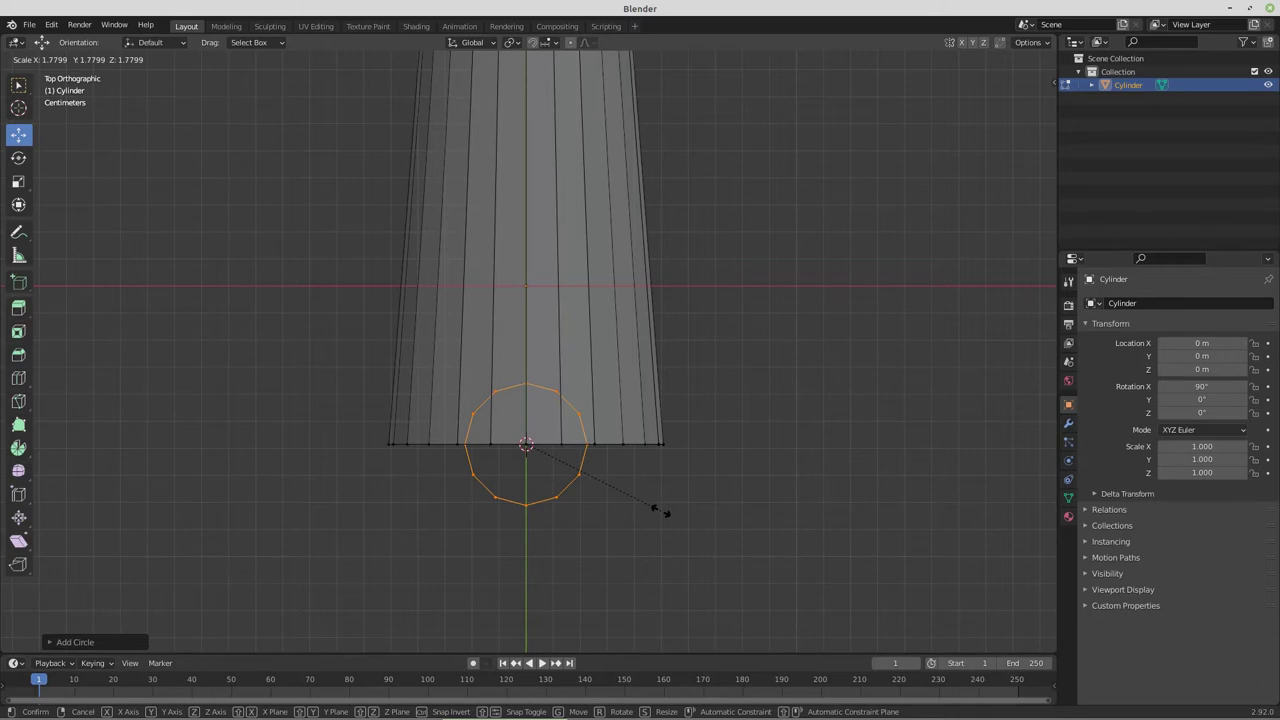
{"action": "left_click", "coordinate": [655, 511]}
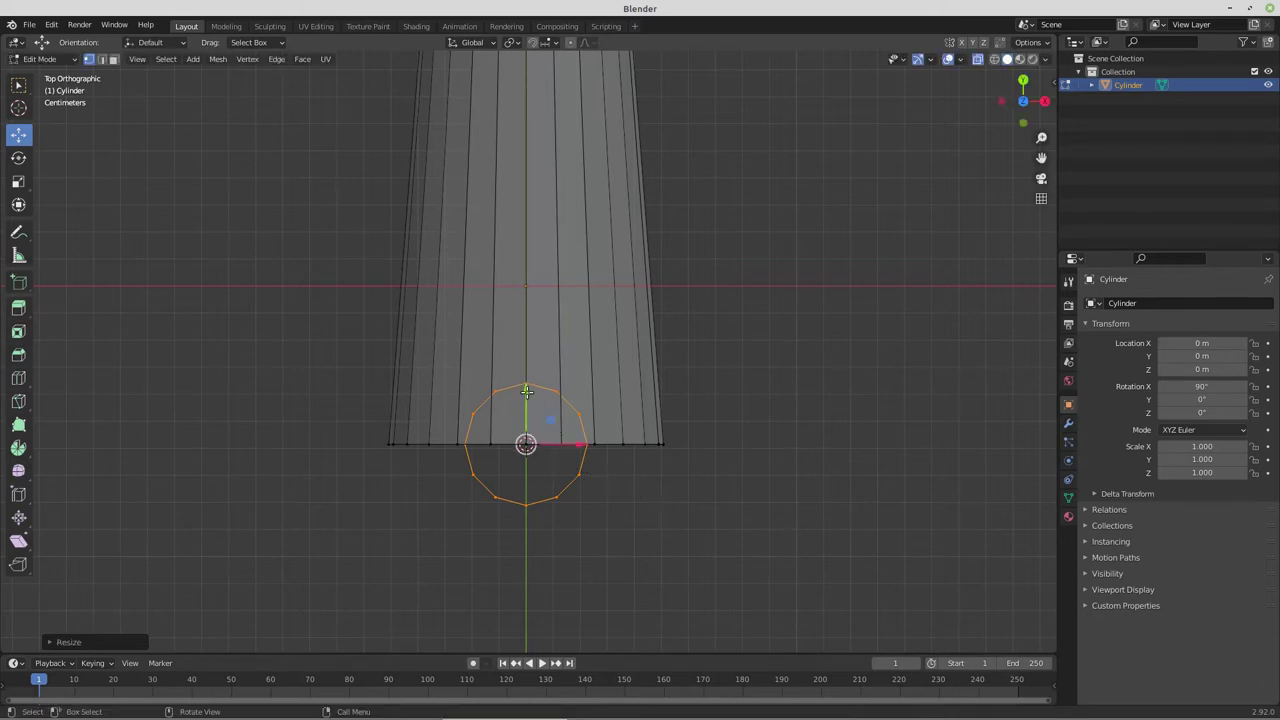
{"action": "left_click_drag", "start_coordinate": [527, 391], "coordinate": [535, 302]}
{"action": "key", "text": "s"}
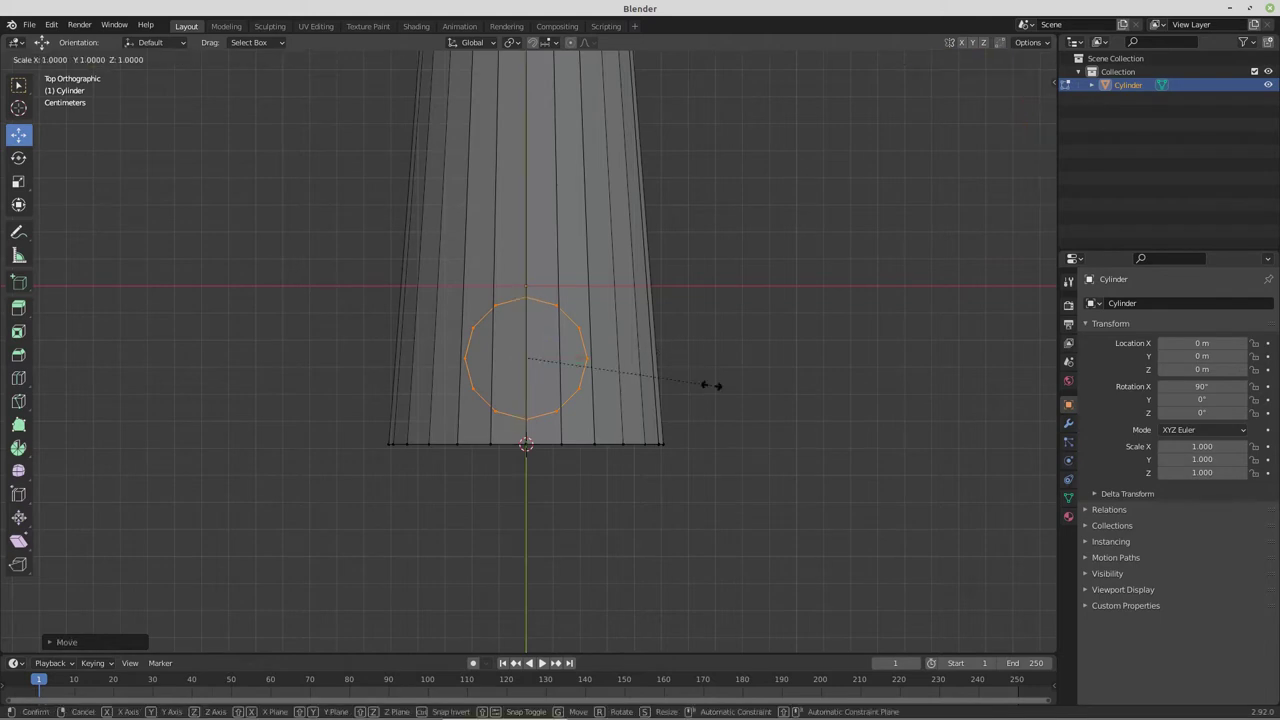
{"action": "left_click", "coordinate": [708, 385]}
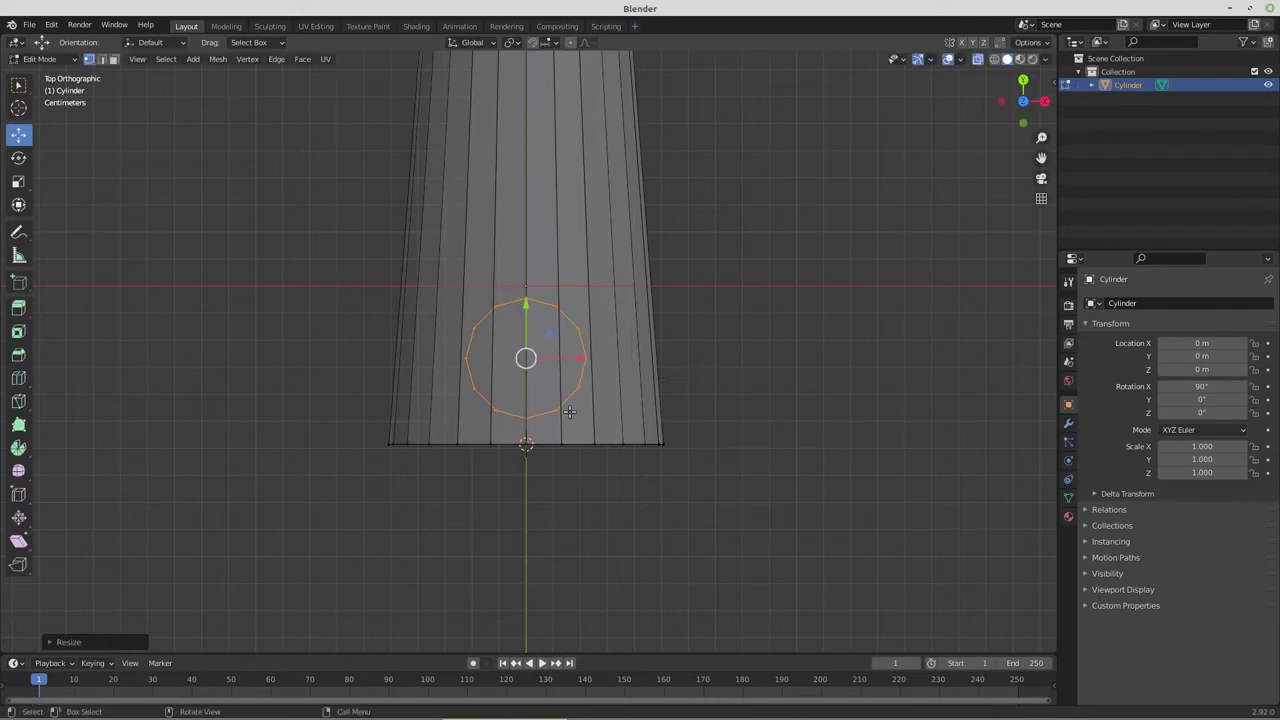
Duplicate the circle three times along +Y at about 0.05 m spacing to lay out a row of four hole outlines
{"action": "scroll", "coordinate": [569, 411], "scroll_direction": "down", "scroll_amount": 3}
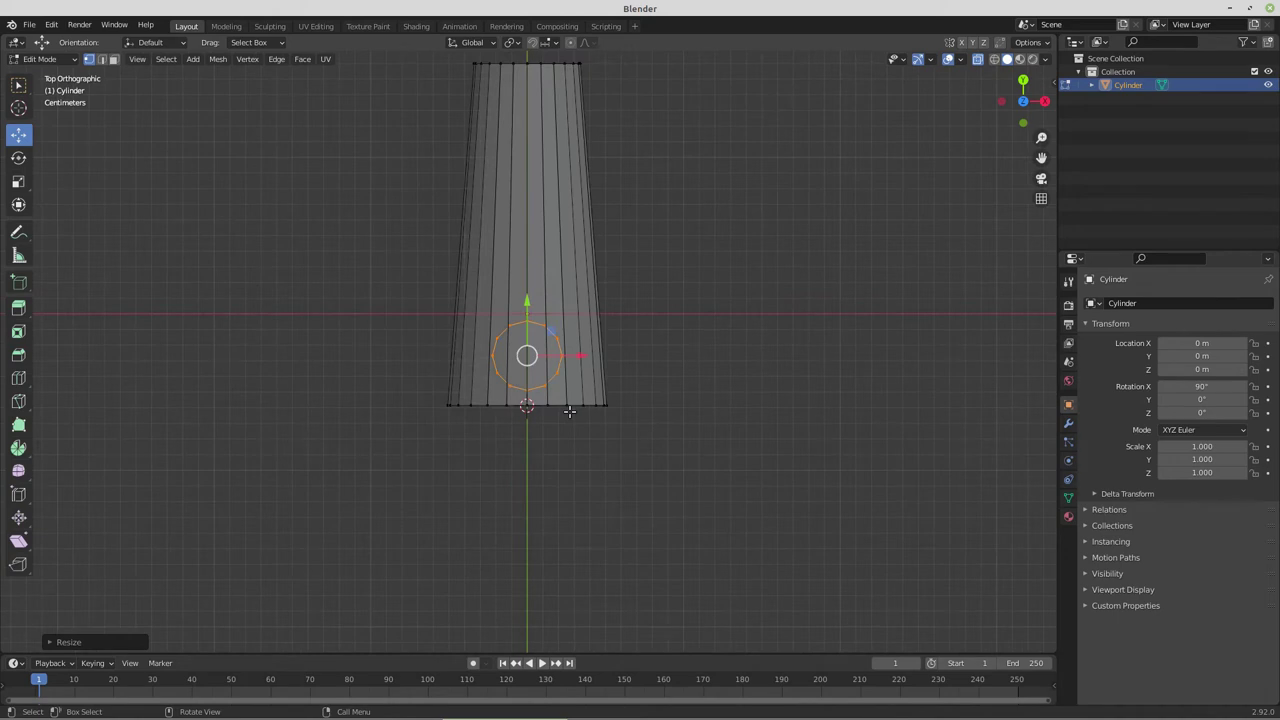
{"action": "key", "text": "shift+d"}
{"action": "right_click", "coordinate": [566, 409]}
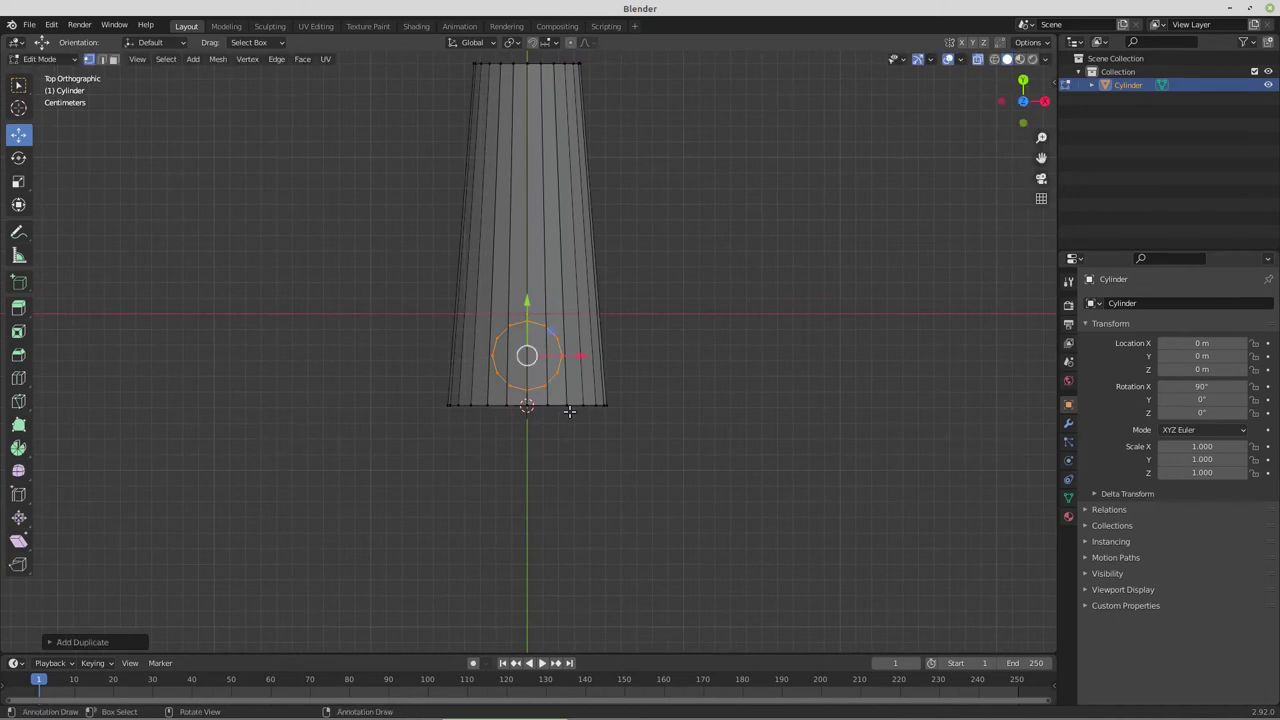
{"action": "left_click_drag", "start_coordinate": [524, 315], "coordinate": [525, 221]}
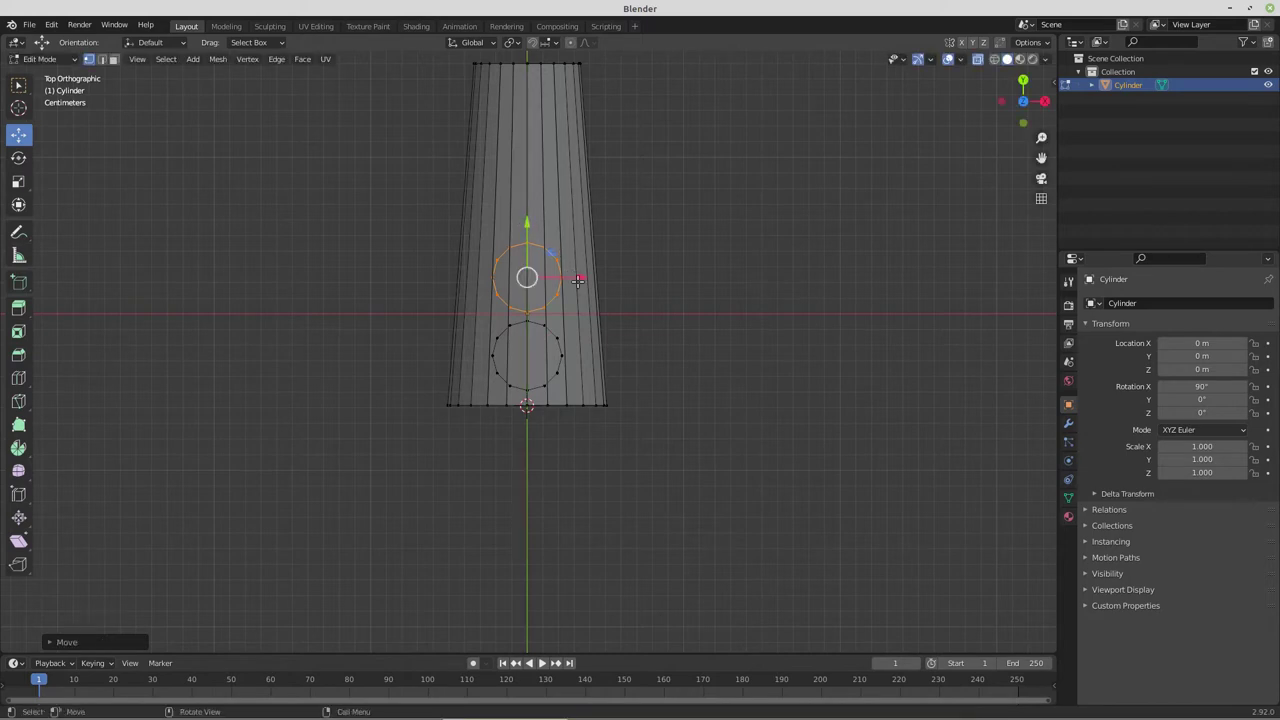
{"action": "key", "text": "shift+d"}
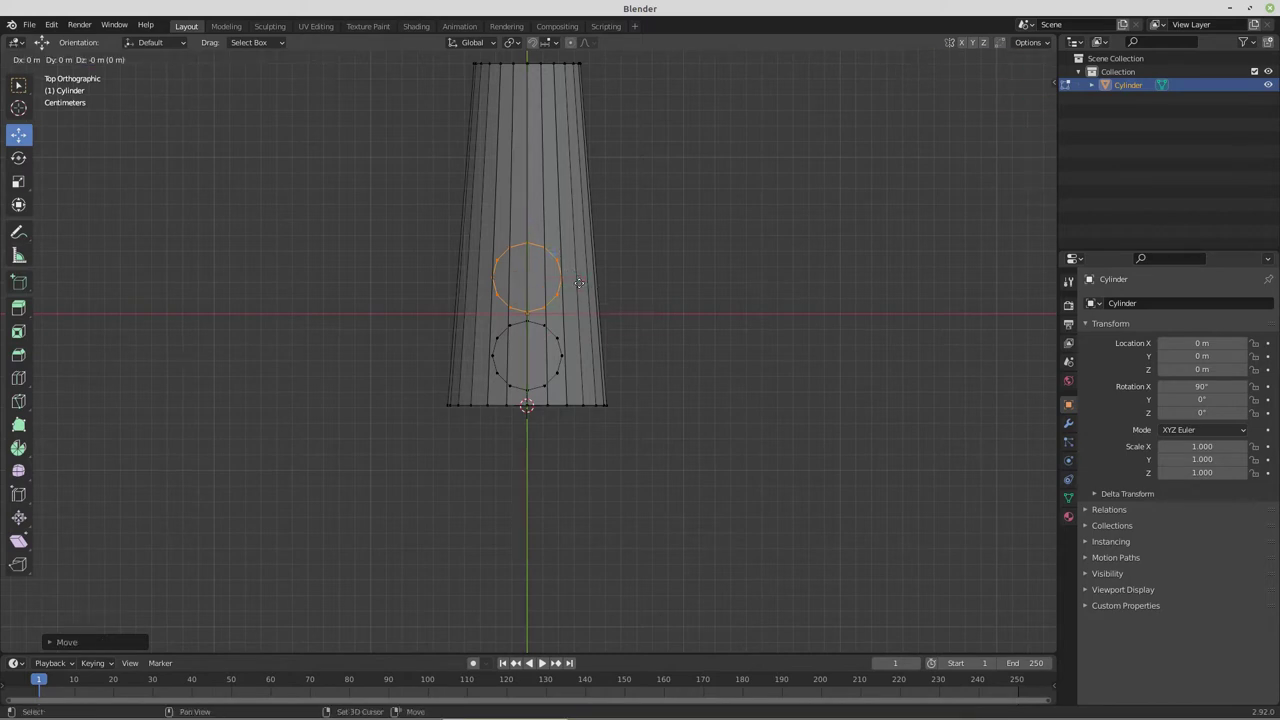
{"action": "right_click", "coordinate": [579, 281]}
{"action": "left_click_drag", "start_coordinate": [527, 224], "coordinate": [538, 143]}
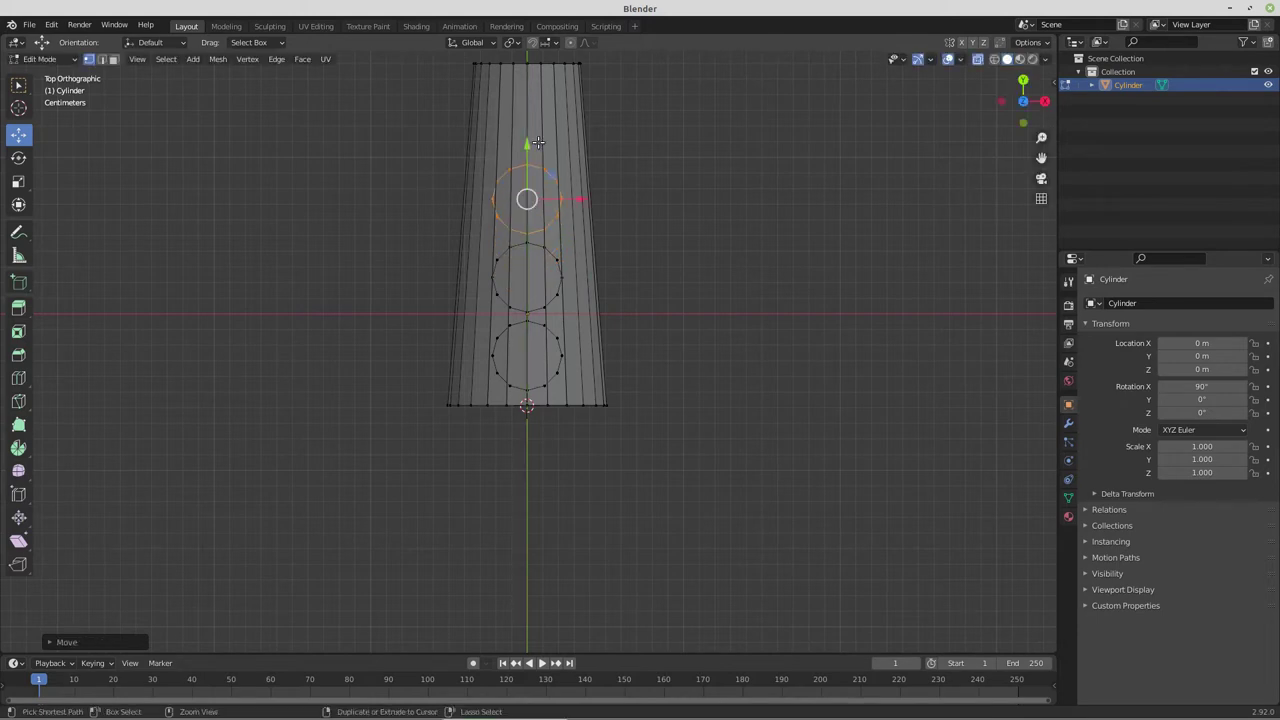
{"action": "key", "text": "g"}
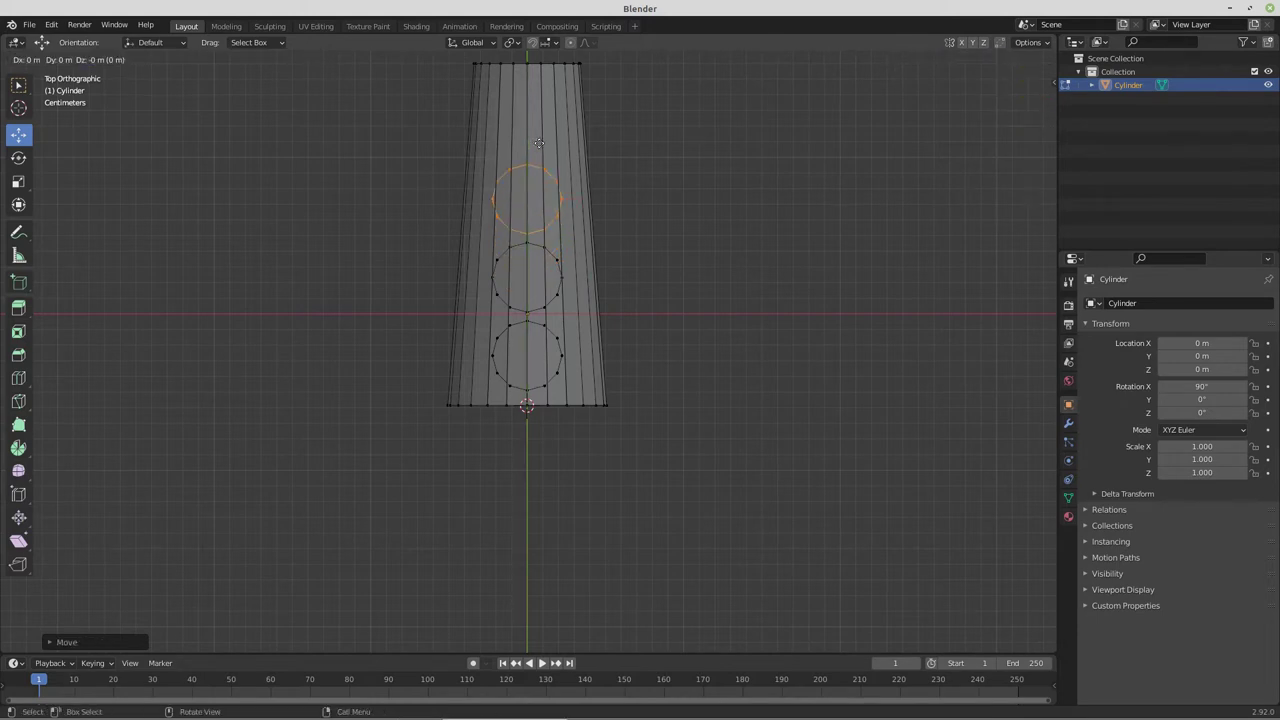
{"action": "right_click", "coordinate": [538, 143]}
{"action": "key", "text": "shift+d"}
{"action": "key", "text": "y"}
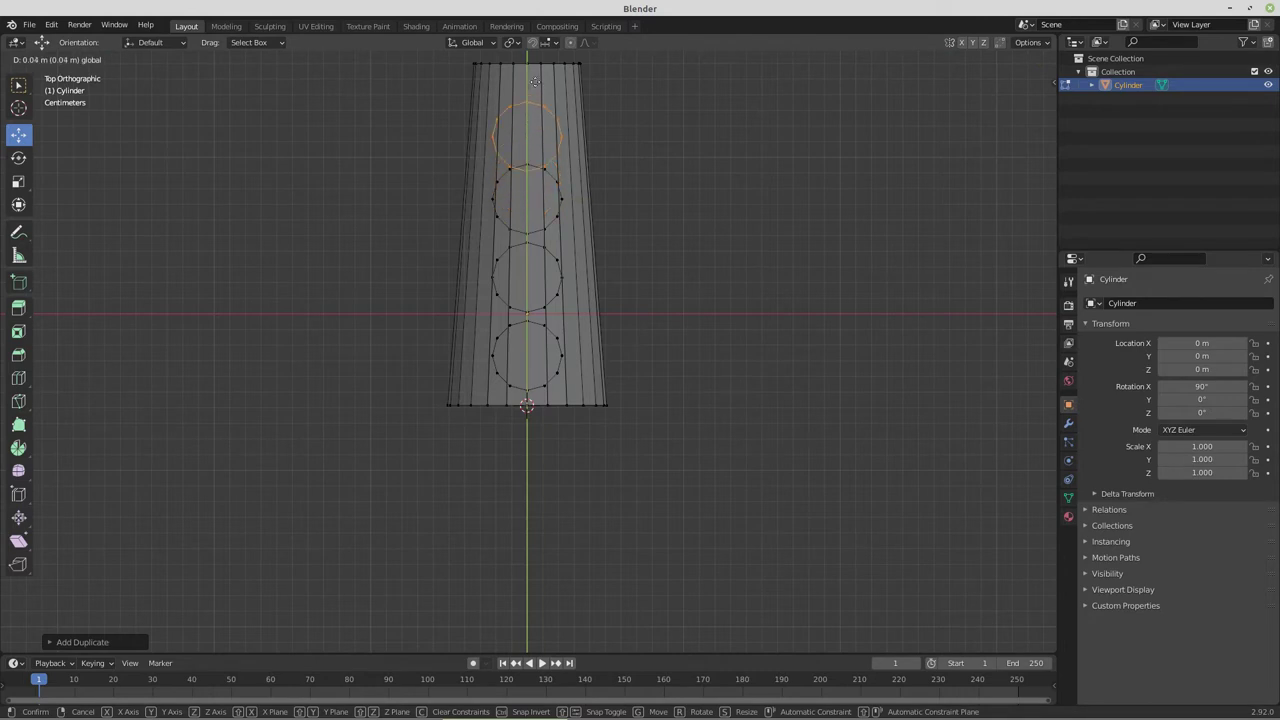
{"action": "left_click", "coordinate": [534, 66]}
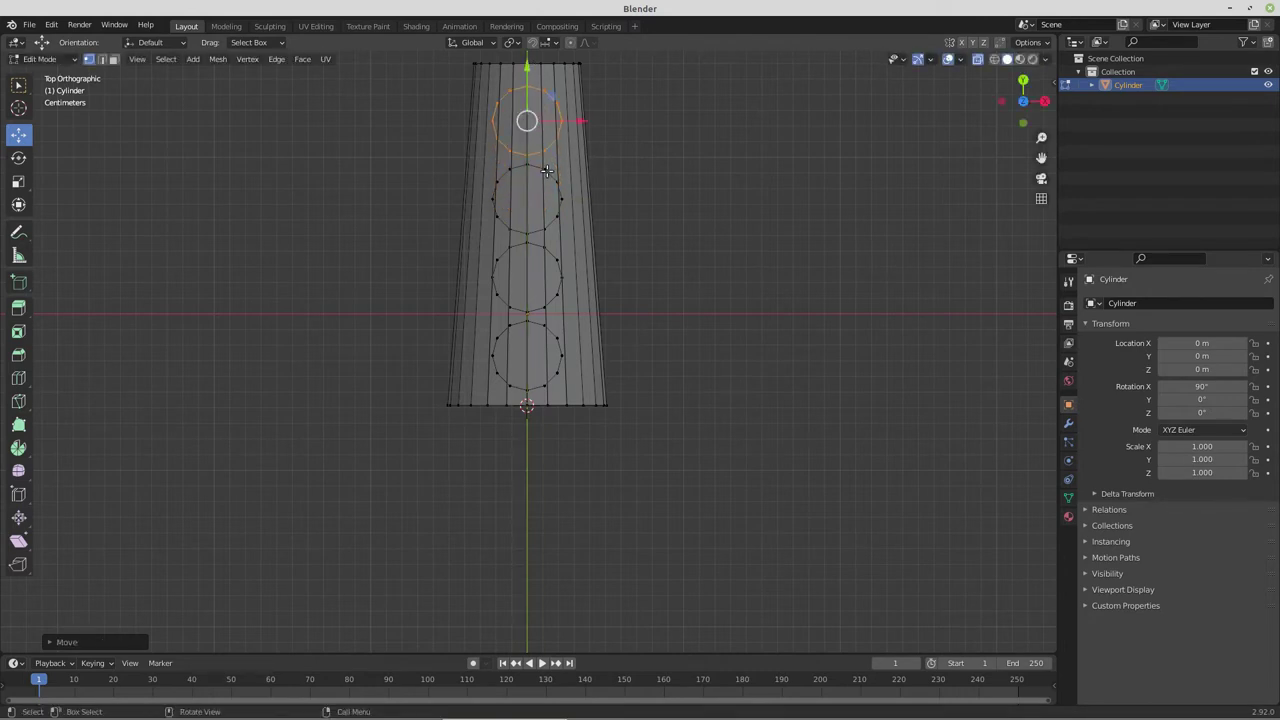
Scale the three circles nearest the jacket's front end to 0.9 around their individual origins
{"action": "key", "text": "l"}
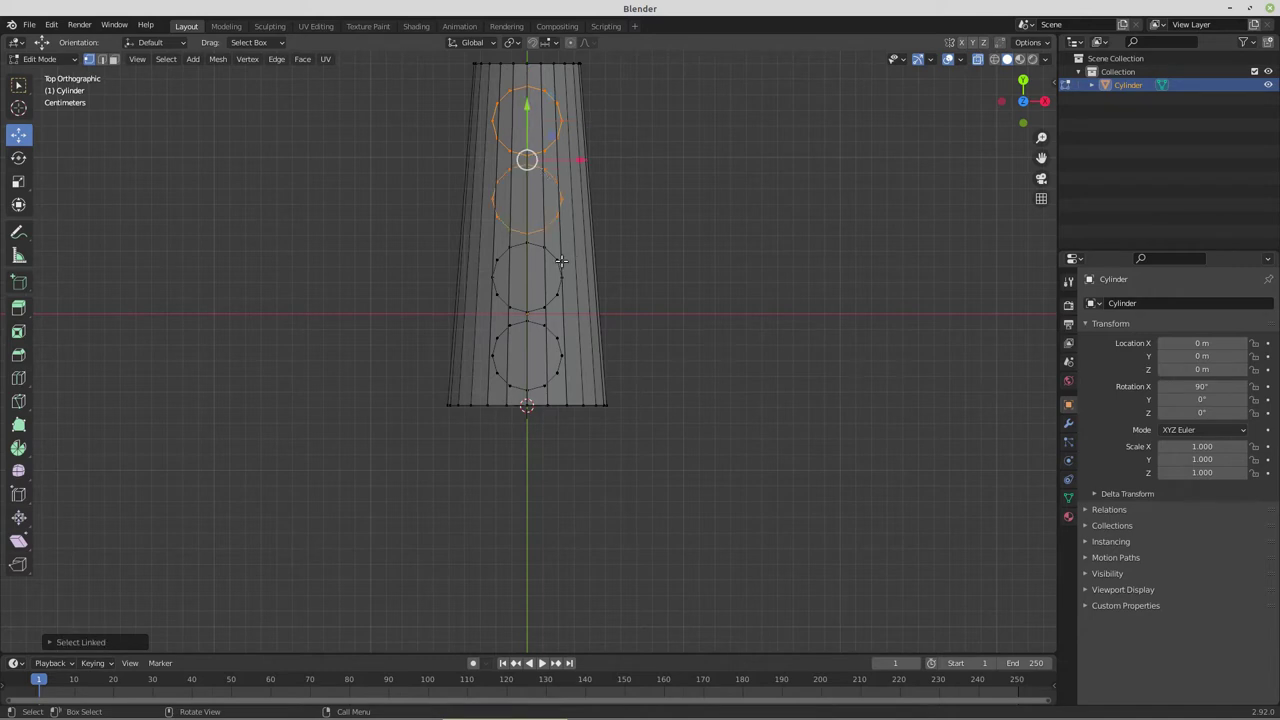
{"action": "key", "text": "l"}
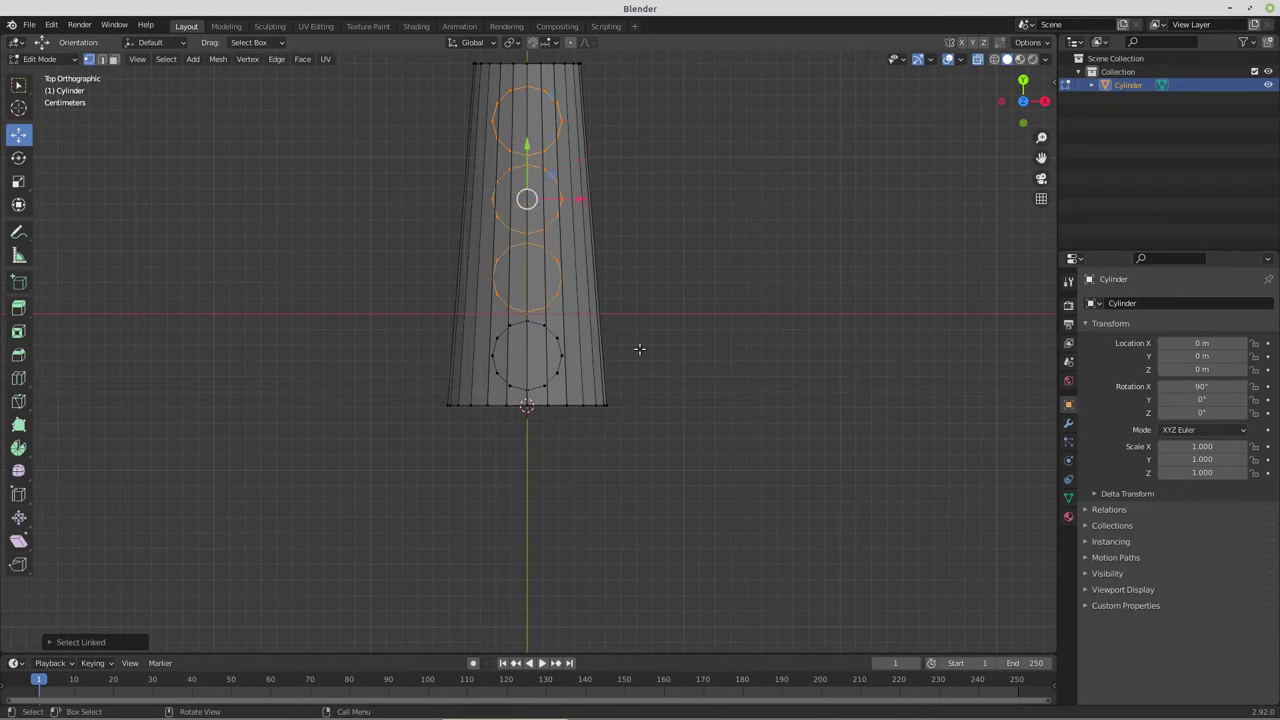
{"action": "key", "text": "period"}
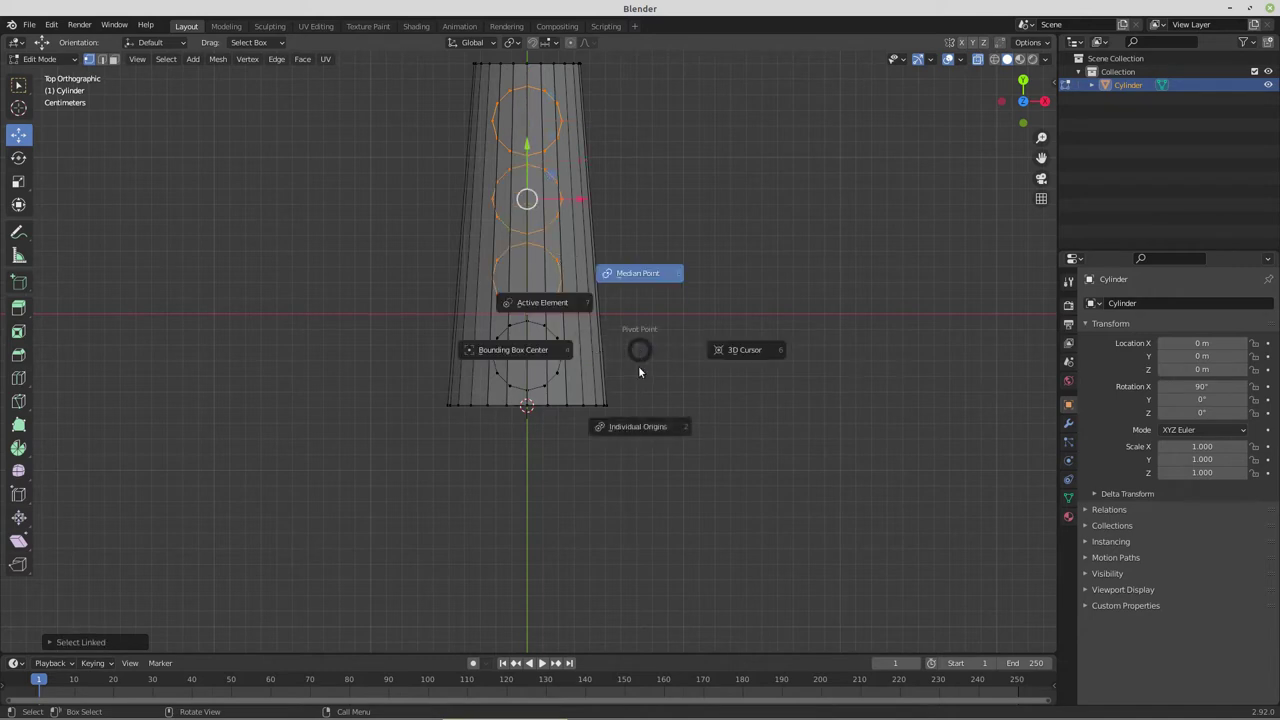
{"action": "left_click", "coordinate": [640, 428]}
{"action": "middle_click_drag", "start_coordinate": [649, 374], "coordinate": [646, 476], "text": "shift"}
{"action": "scroll", "coordinate": [645, 474], "scroll_direction": "up", "scroll_amount": 1}
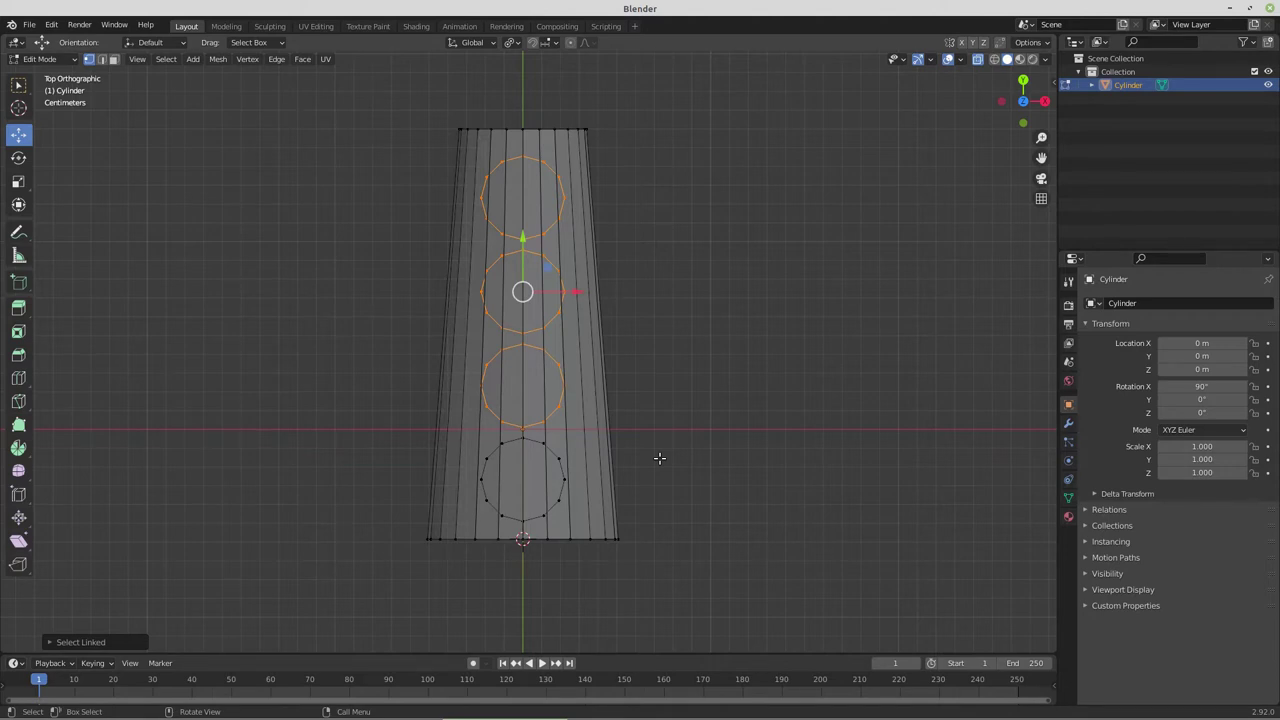
{"action": "type", "text": "s.9"}
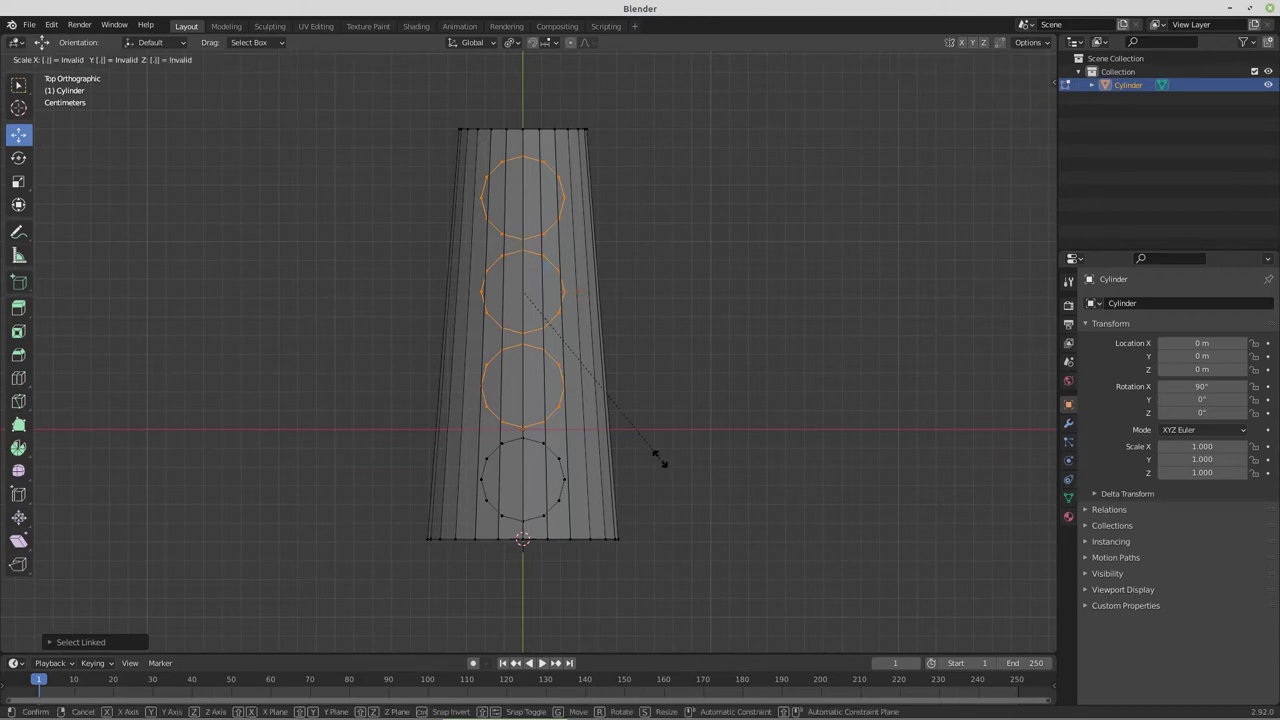
{"action": "key", "text": "Return"}
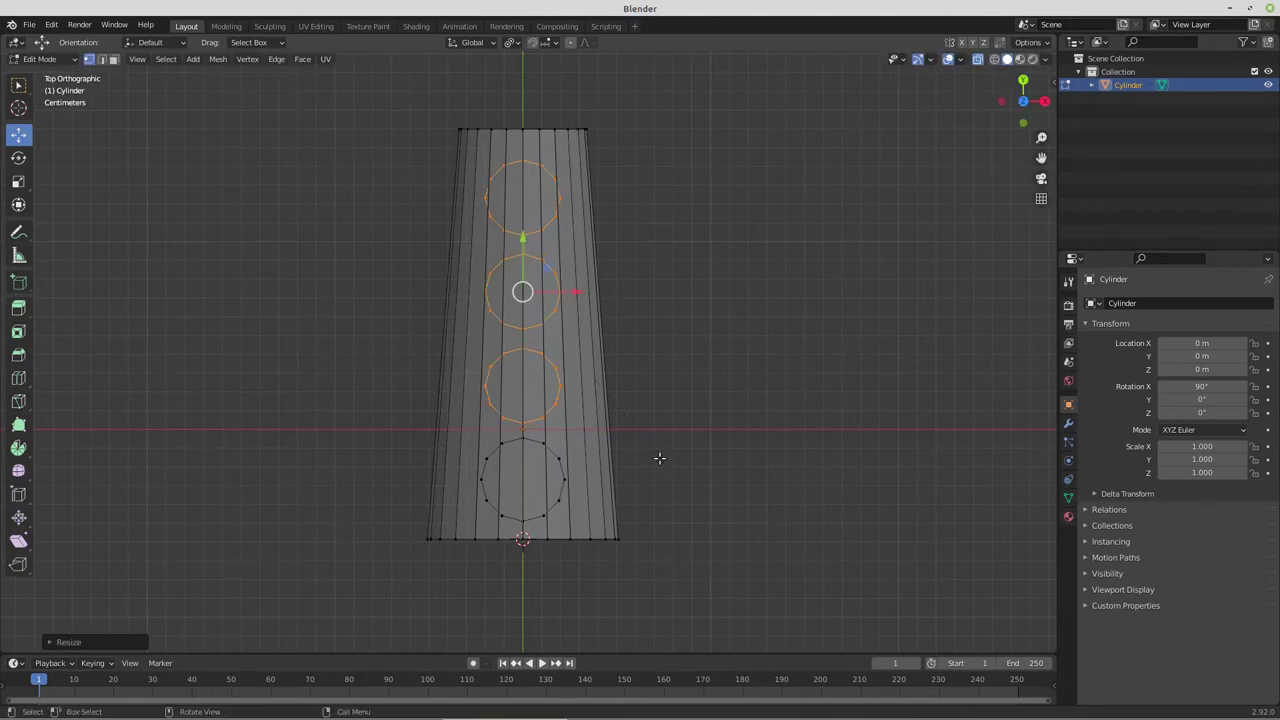
Scale the two front-most circles by a further 0.9, each around its own origin
{"action": "left_click", "coordinate": [541, 323]}
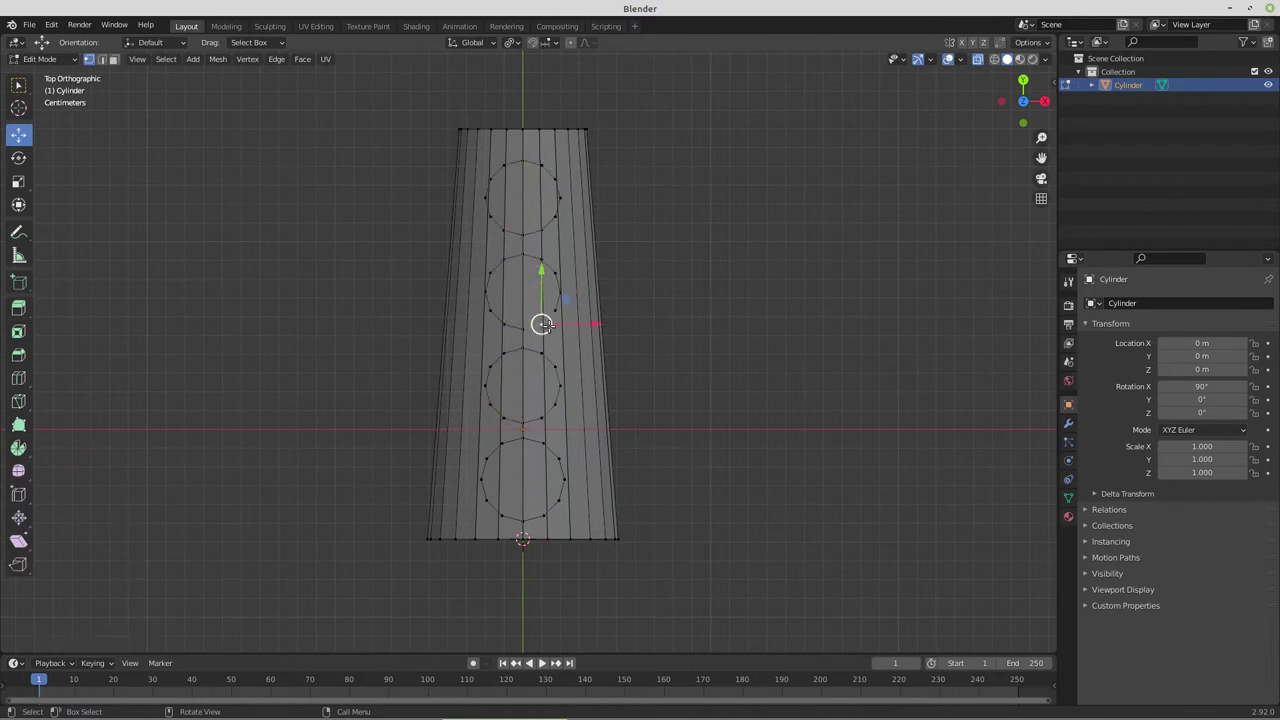
{"action": "key", "text": "l"}
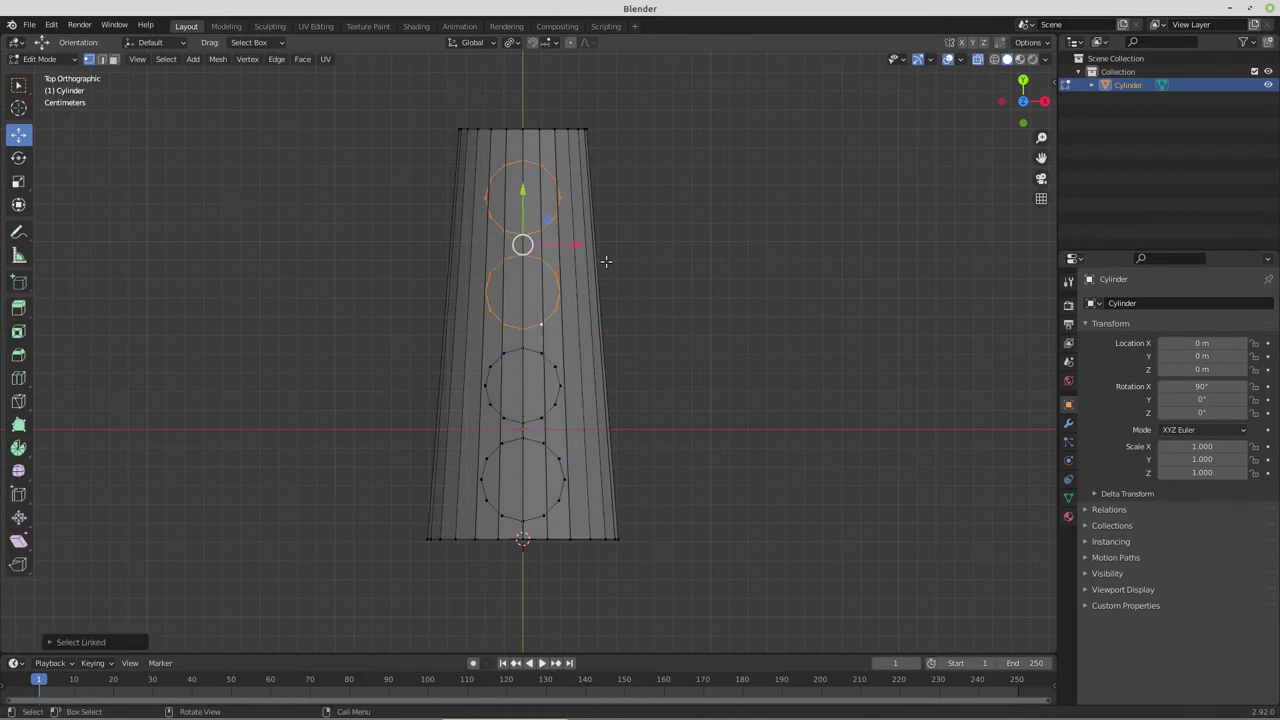
{"action": "type", "text": "s.9"}
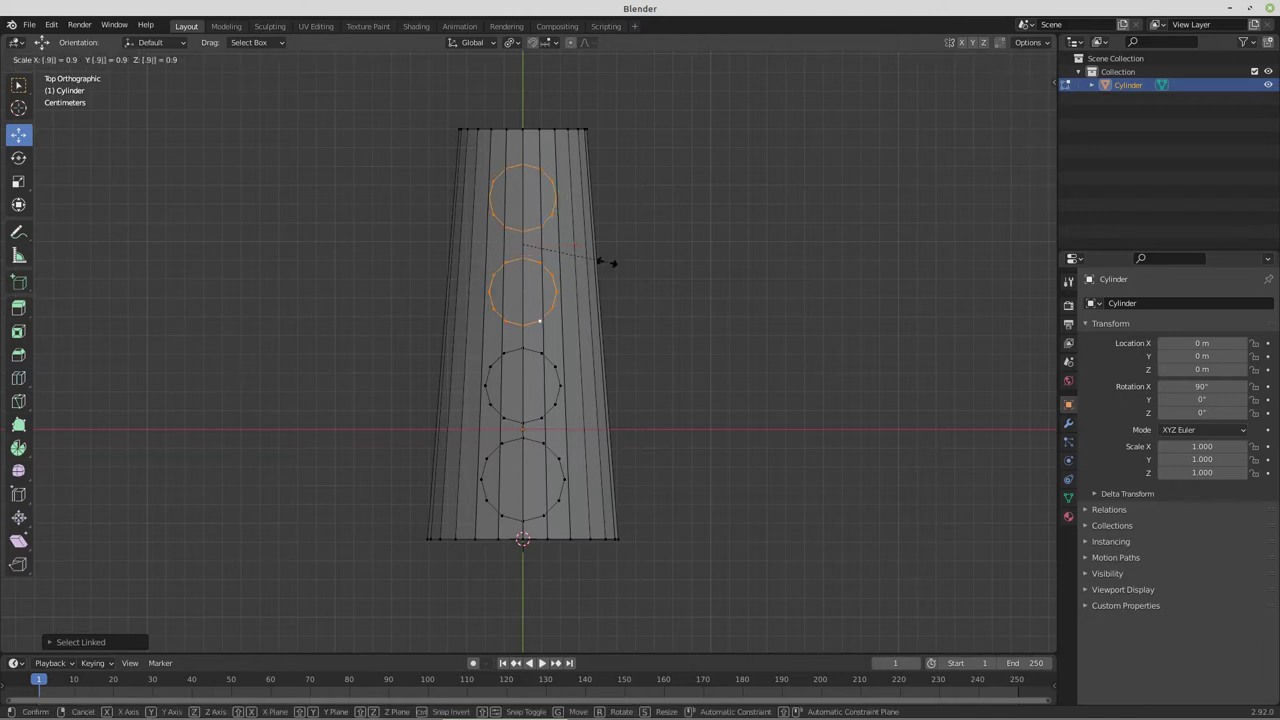
{"action": "key", "text": "Return"}
Scale only the circle closest to the jacket's narrow end by another 0.9
{"action": "left_click", "coordinate": [538, 228]}
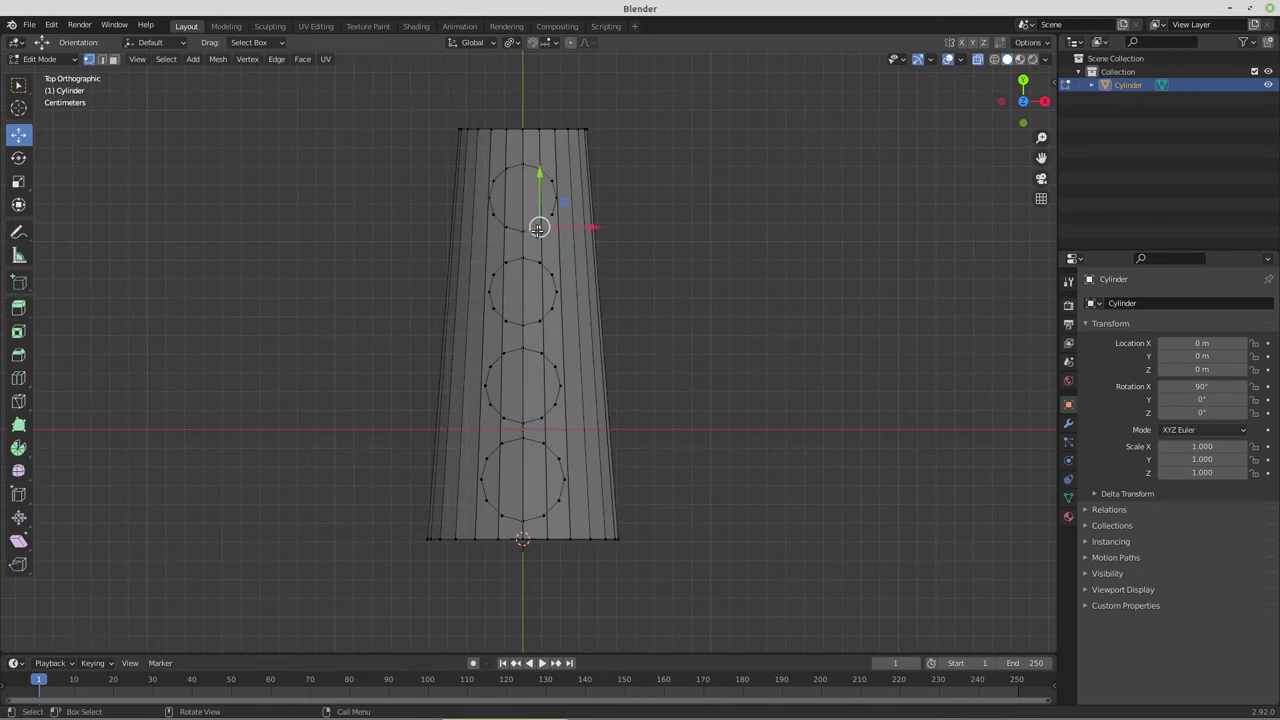
{"action": "type", "text": "l"}
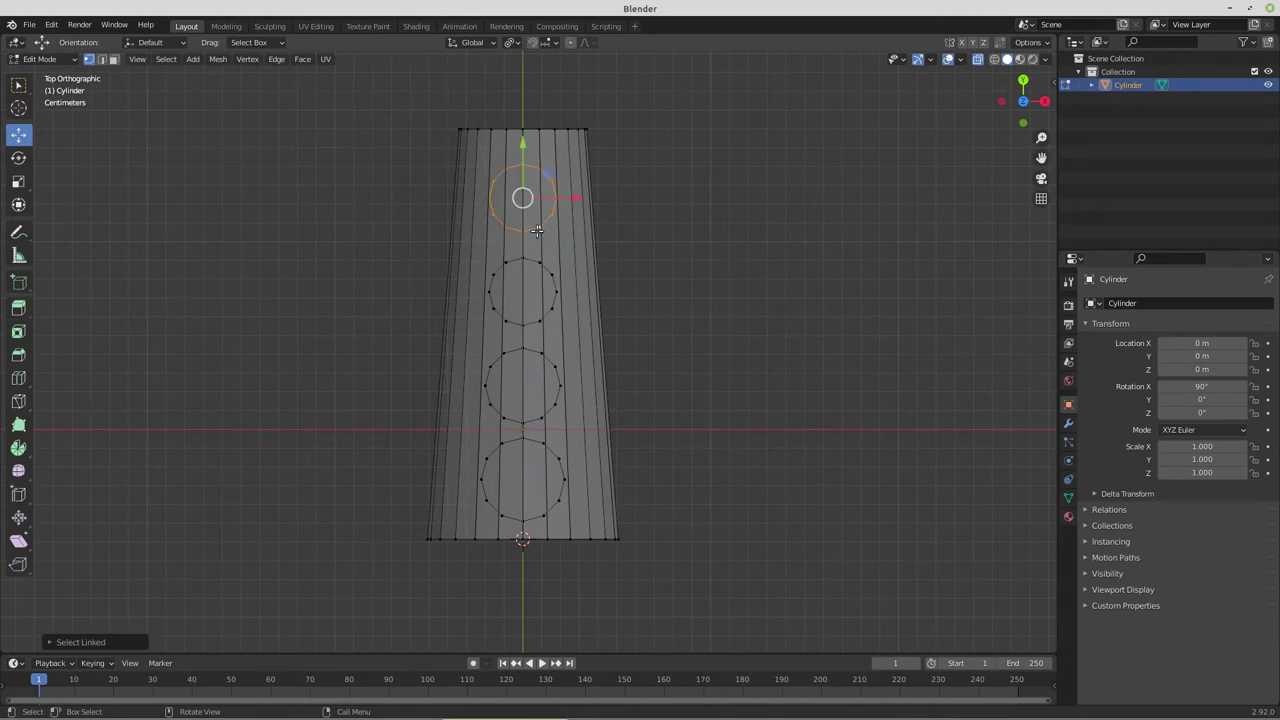
{"action": "type", "text": "s.9"}
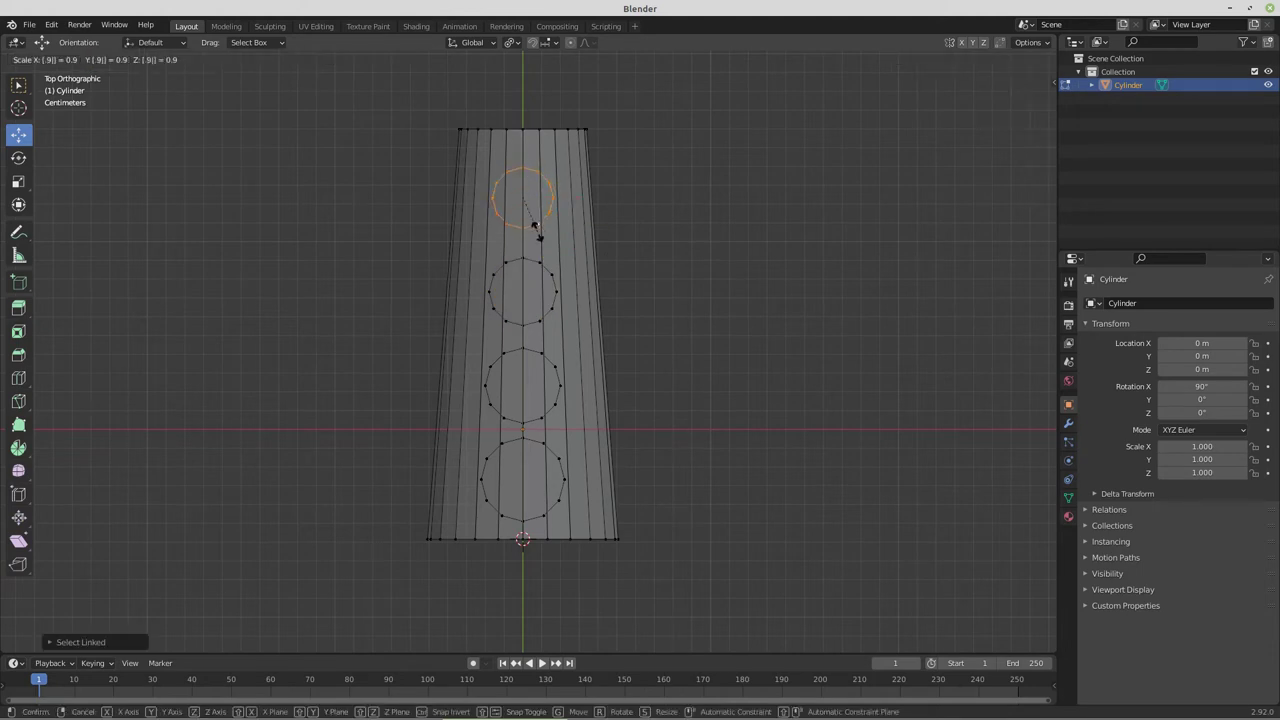
{"action": "key", "text": "Return"}
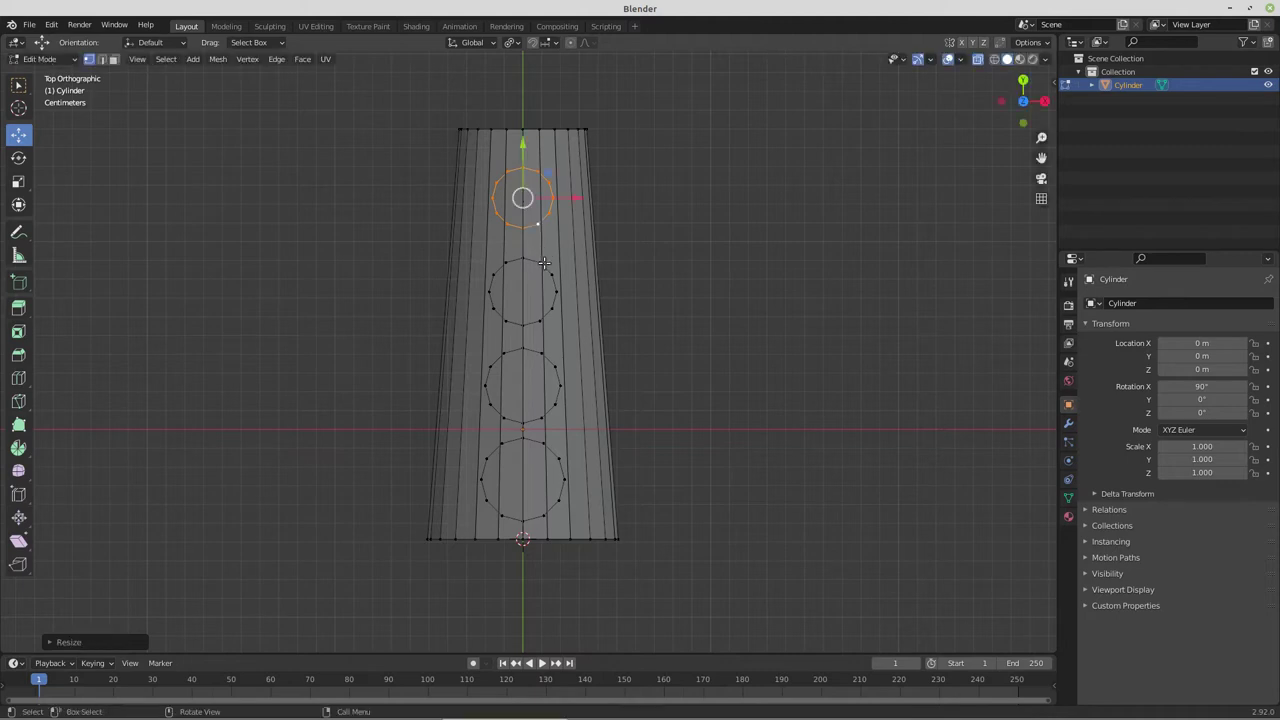
Raise all four circles about 0.06 m along Z to just above the jacket and separate them into their own object
{"action": "key", "text": "l"}
{"action": "key", "text": "l"}
{"action": "key", "text": "l"}
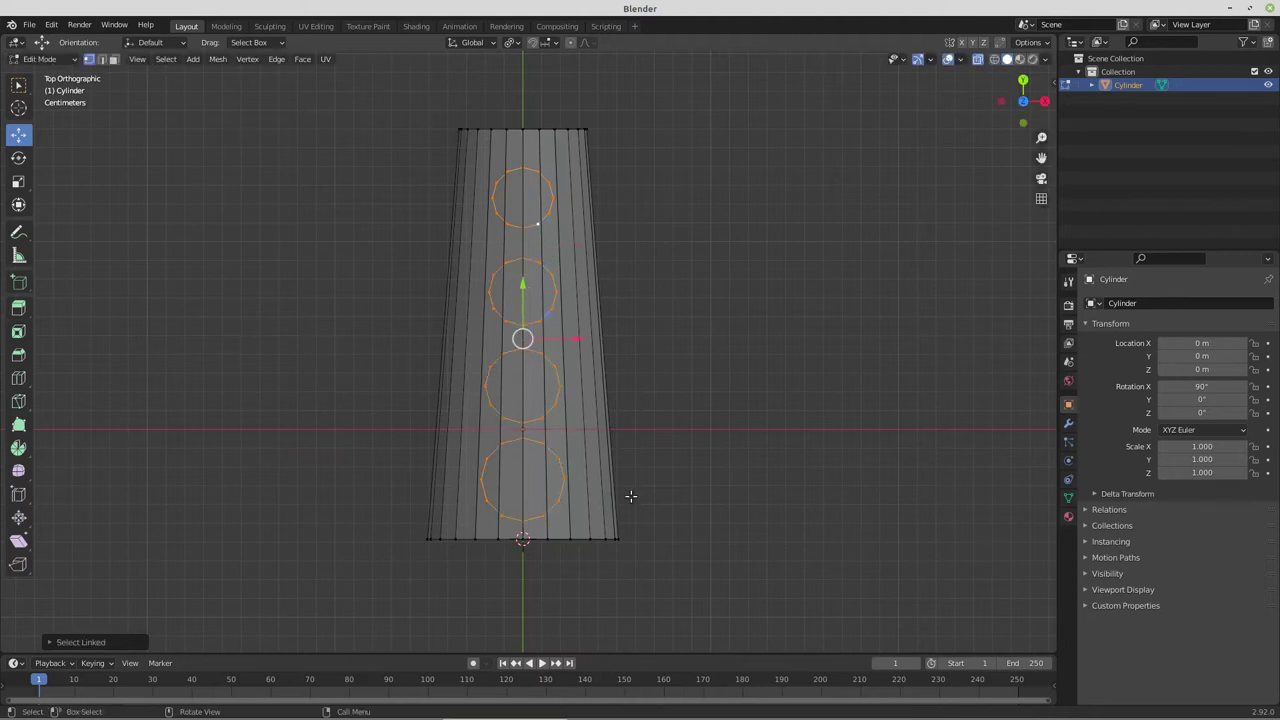
{"action": "middle_click_drag", "start_coordinate": [560, 459], "coordinate": [491, 354]}
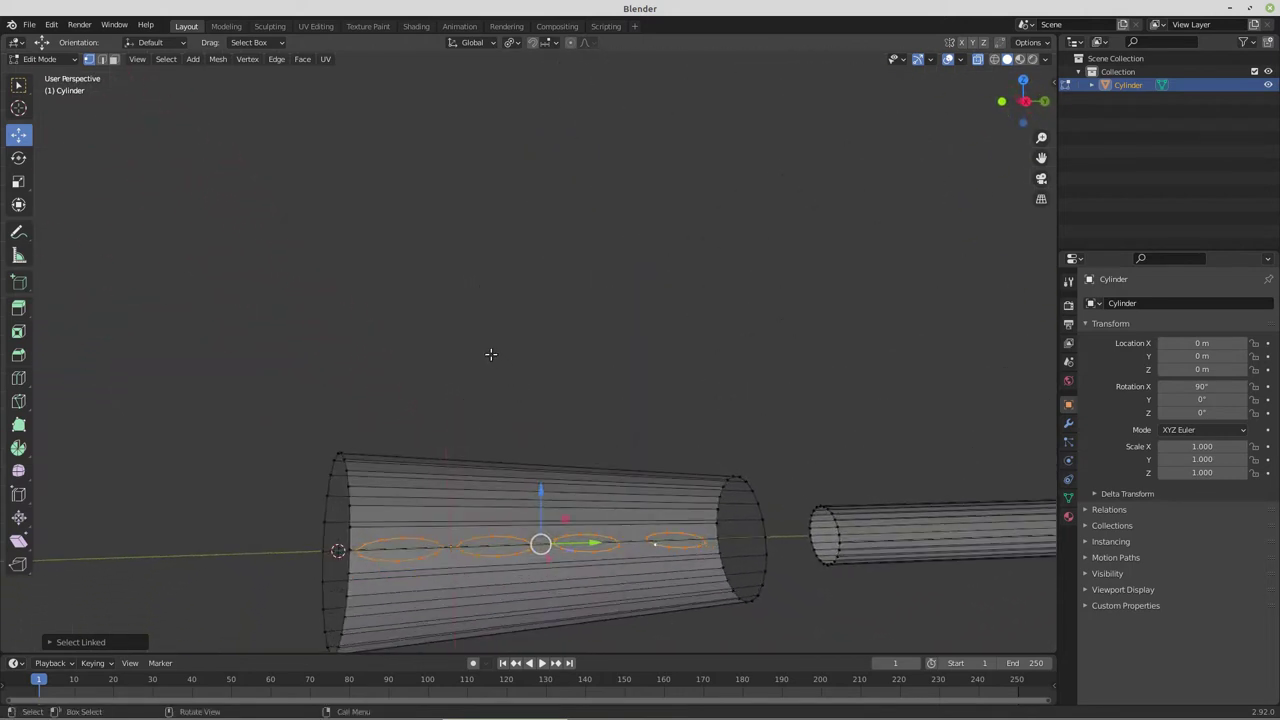
{"action": "key", "text": "KP_3"}
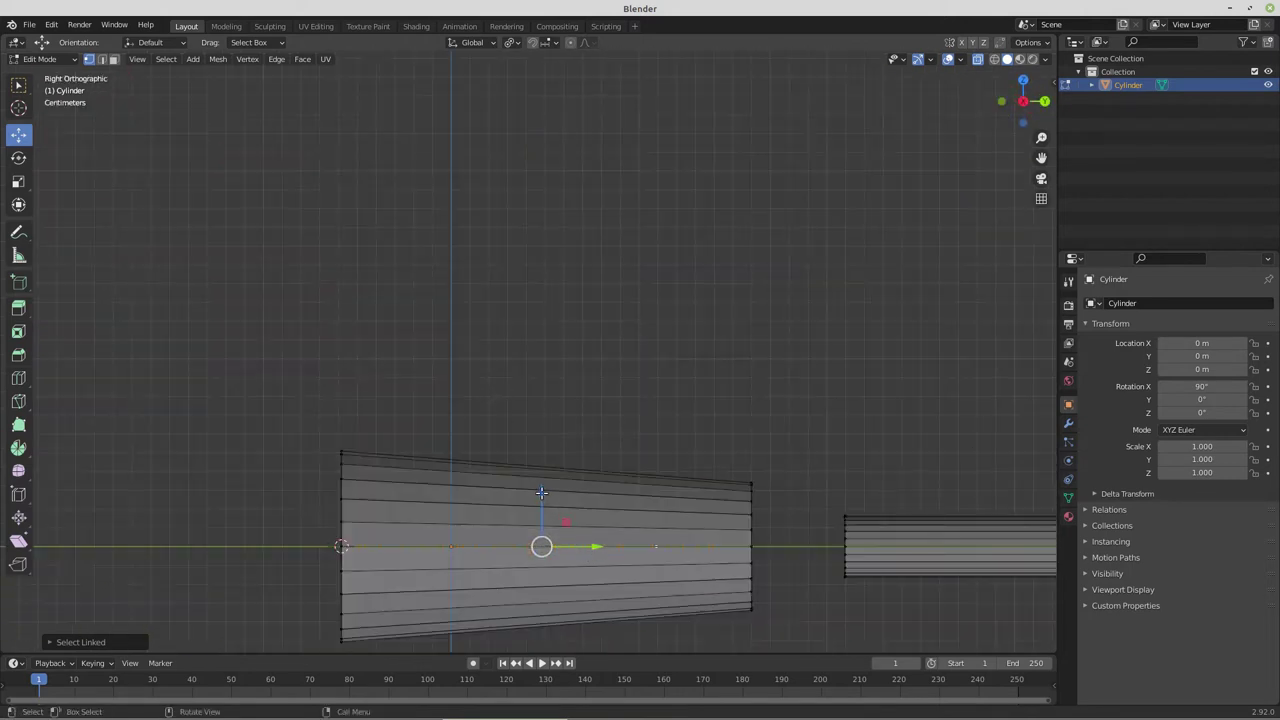
{"action": "key", "text": "g"}
{"action": "key", "text": "z"}
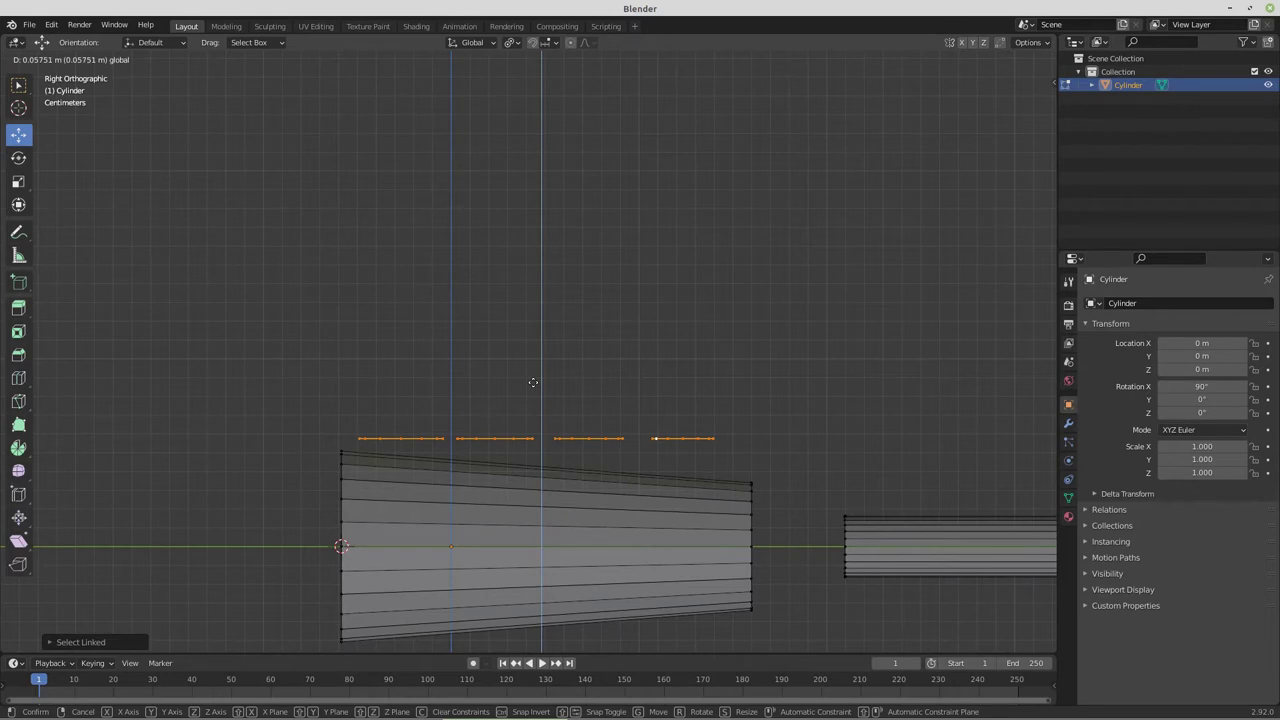
{"action": "left_click", "coordinate": [531, 374]}
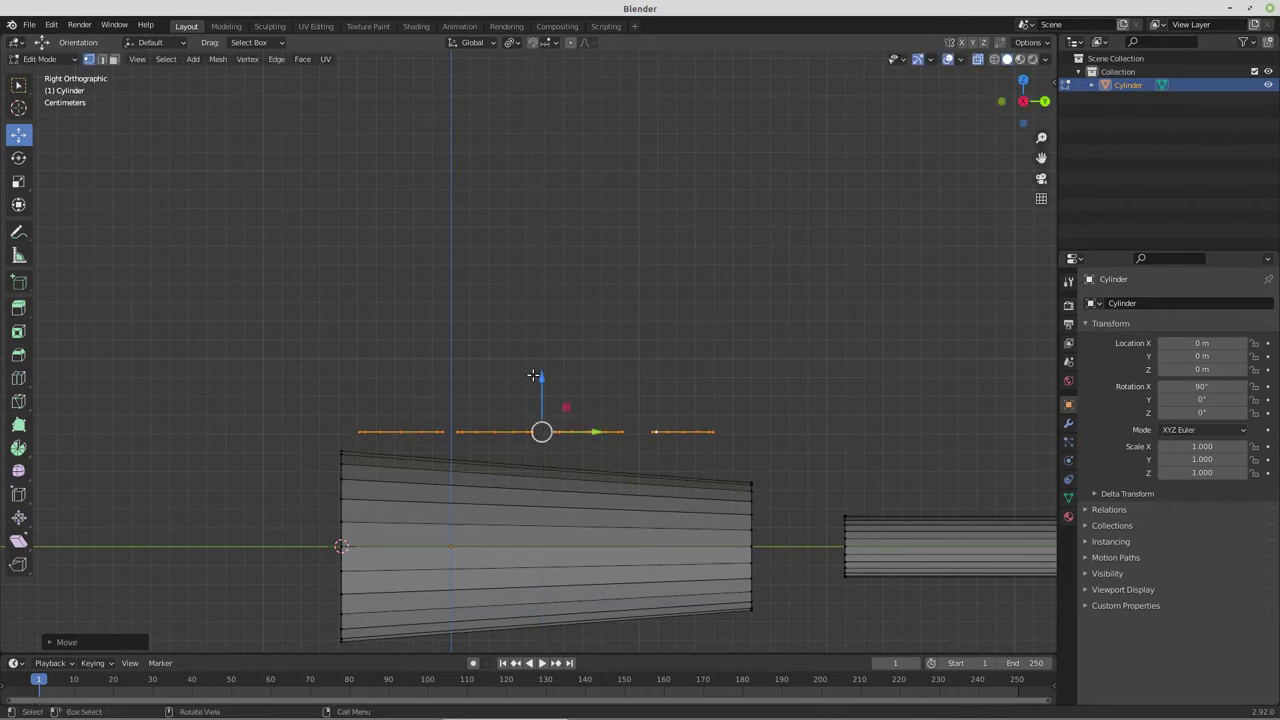
{"action": "key", "text": "p"}
{"action": "left_click", "coordinate": [570, 443]}
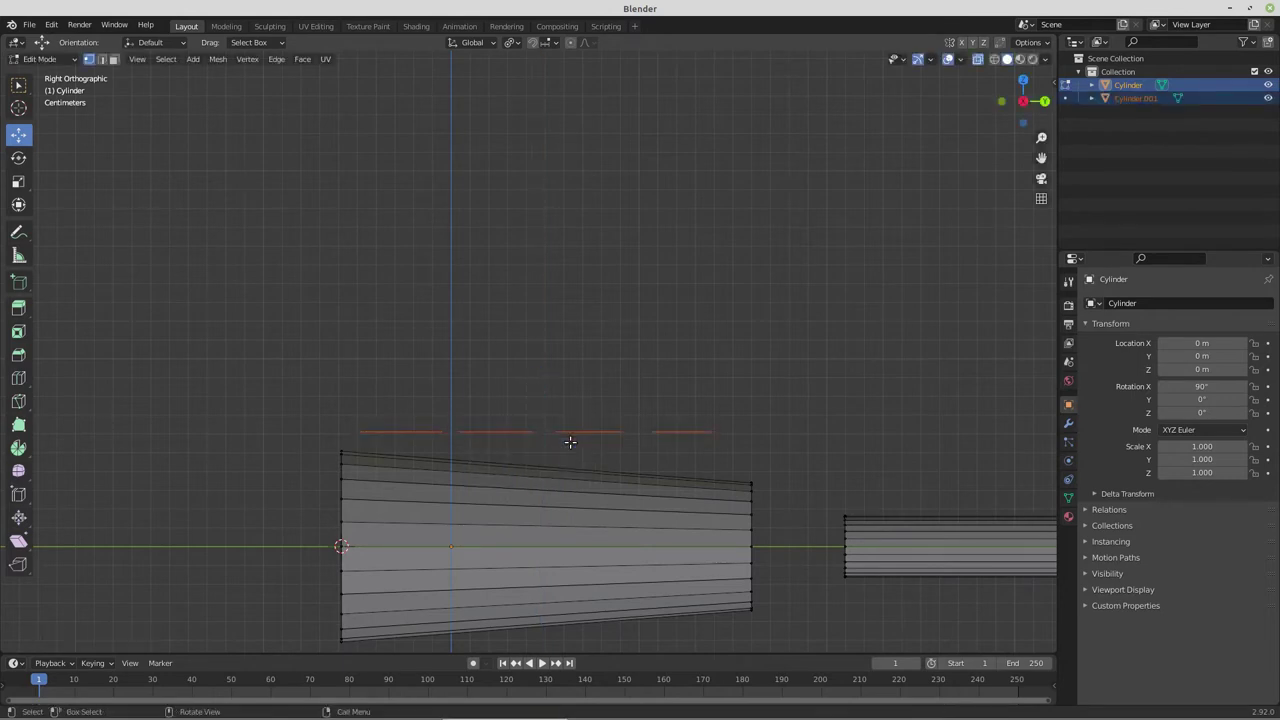
Select the whole jacket in face mode and knife-project the four circles onto it from the top view
{"action": "key", "text": "KP_7"}
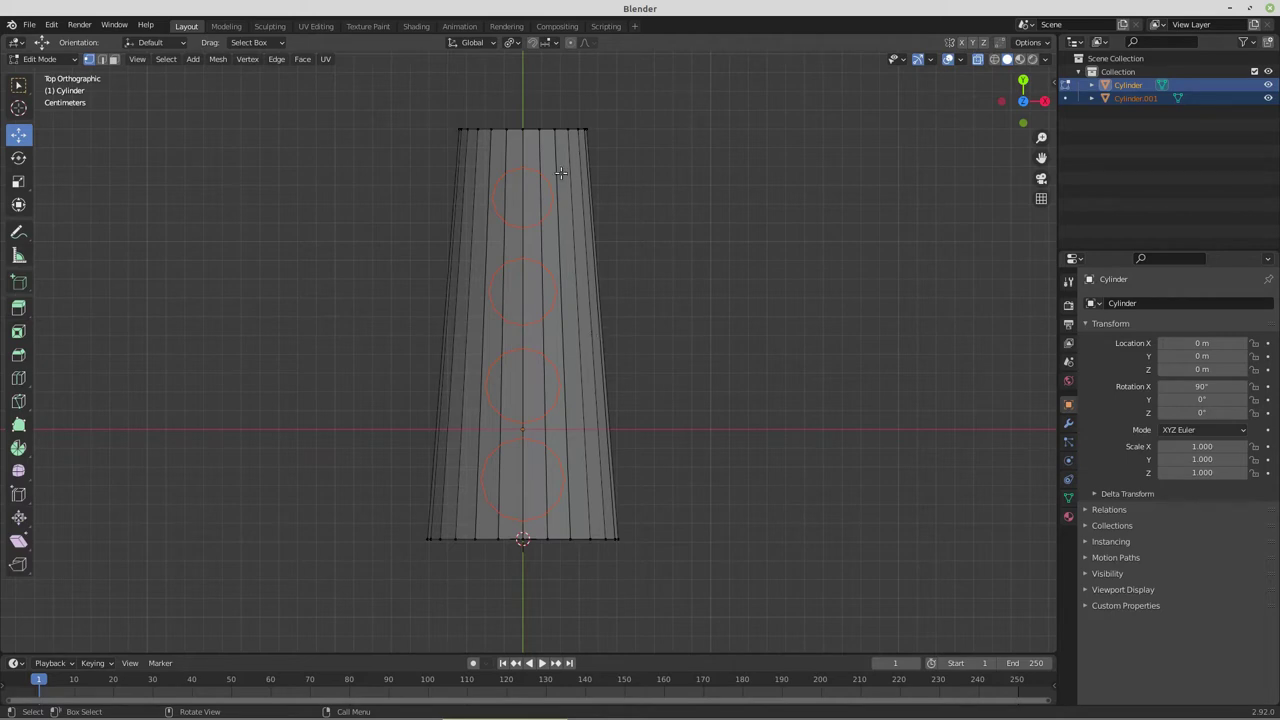
{"action": "key", "text": "l"}
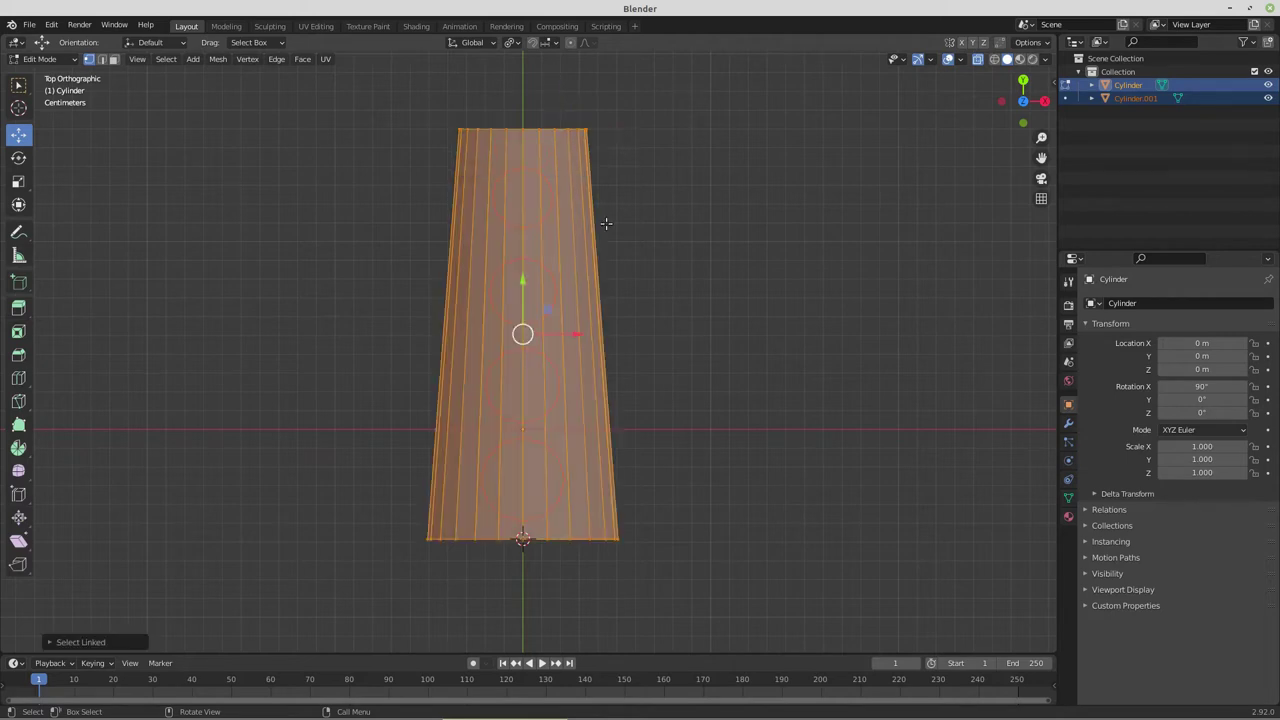
{"action": "left_click", "coordinate": [113, 59]}
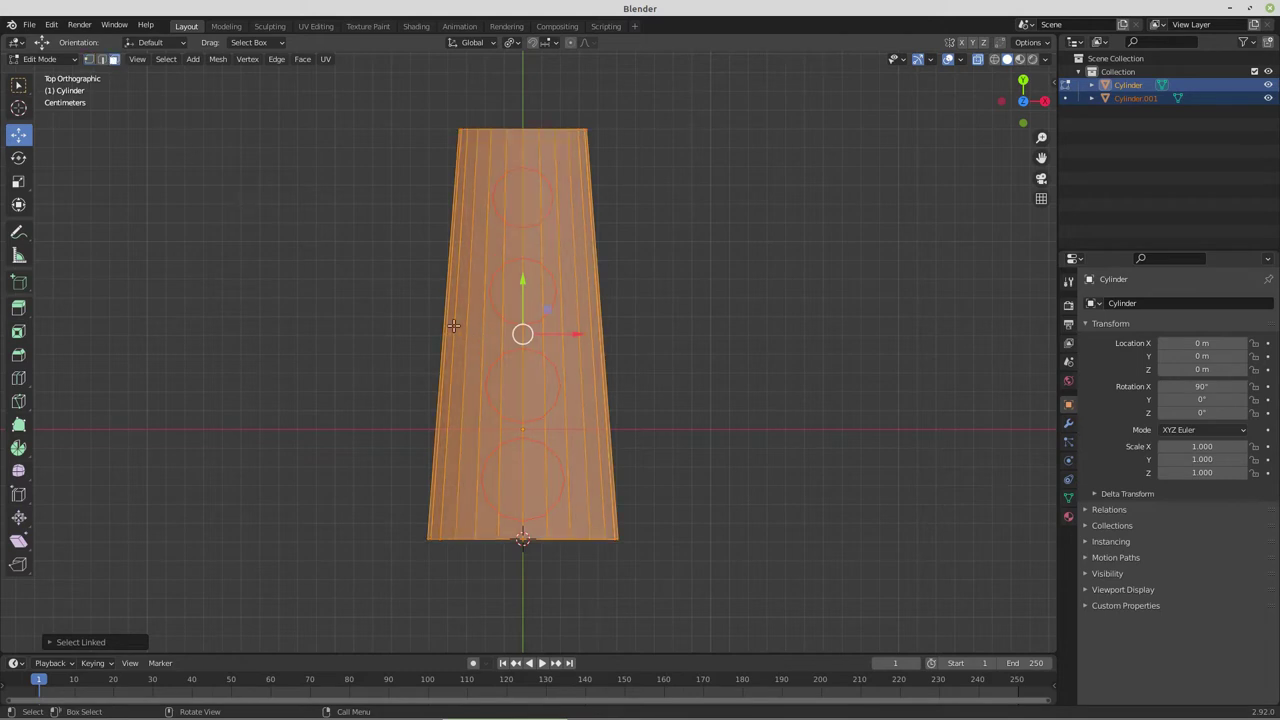
{"action": "left_click", "coordinate": [217, 59]}
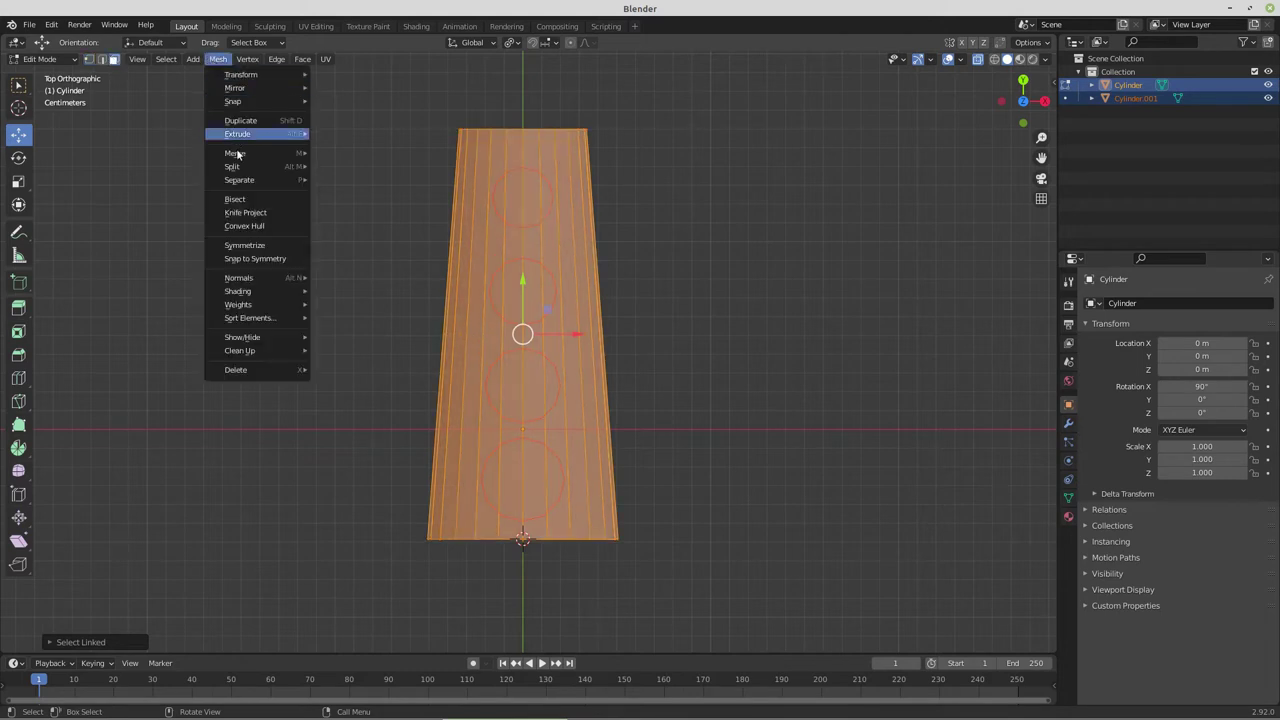
{"action": "left_click", "coordinate": [250, 212]}
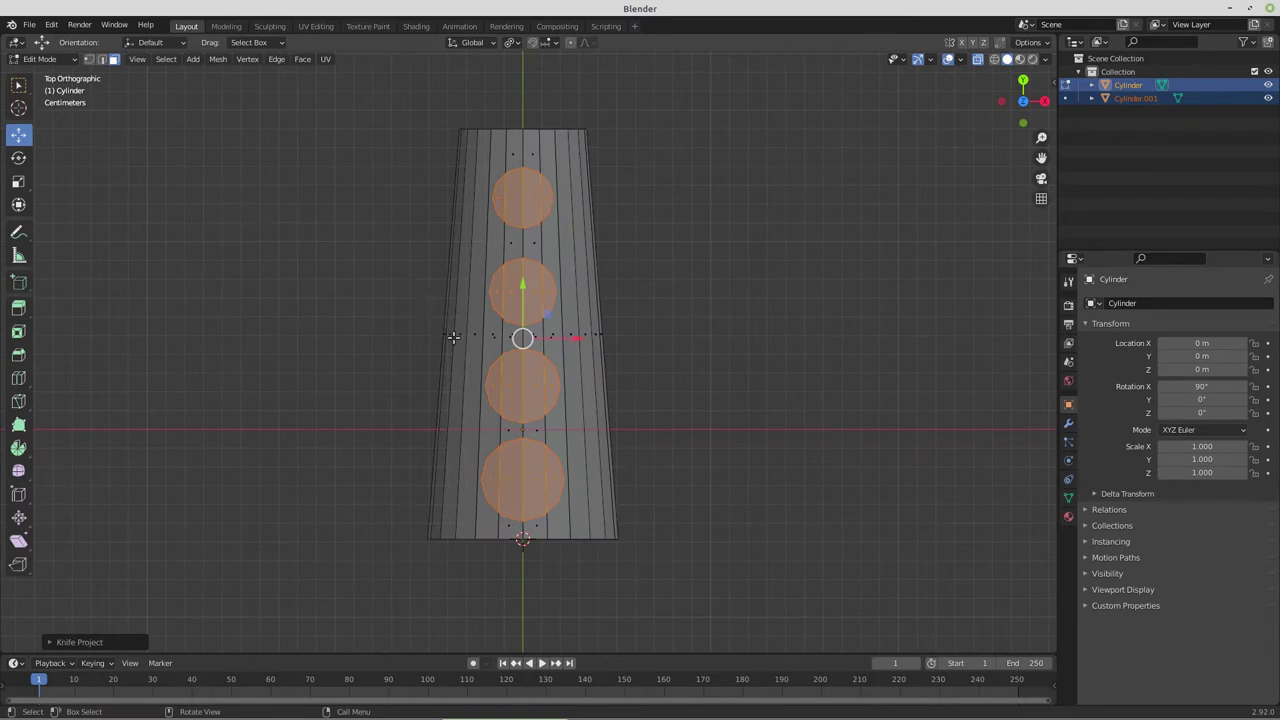
Rotate the whole jacket 60° about Y around the 3D cursor and knife-project the circles onto it for a second row
{"action": "key", "text": "l"}
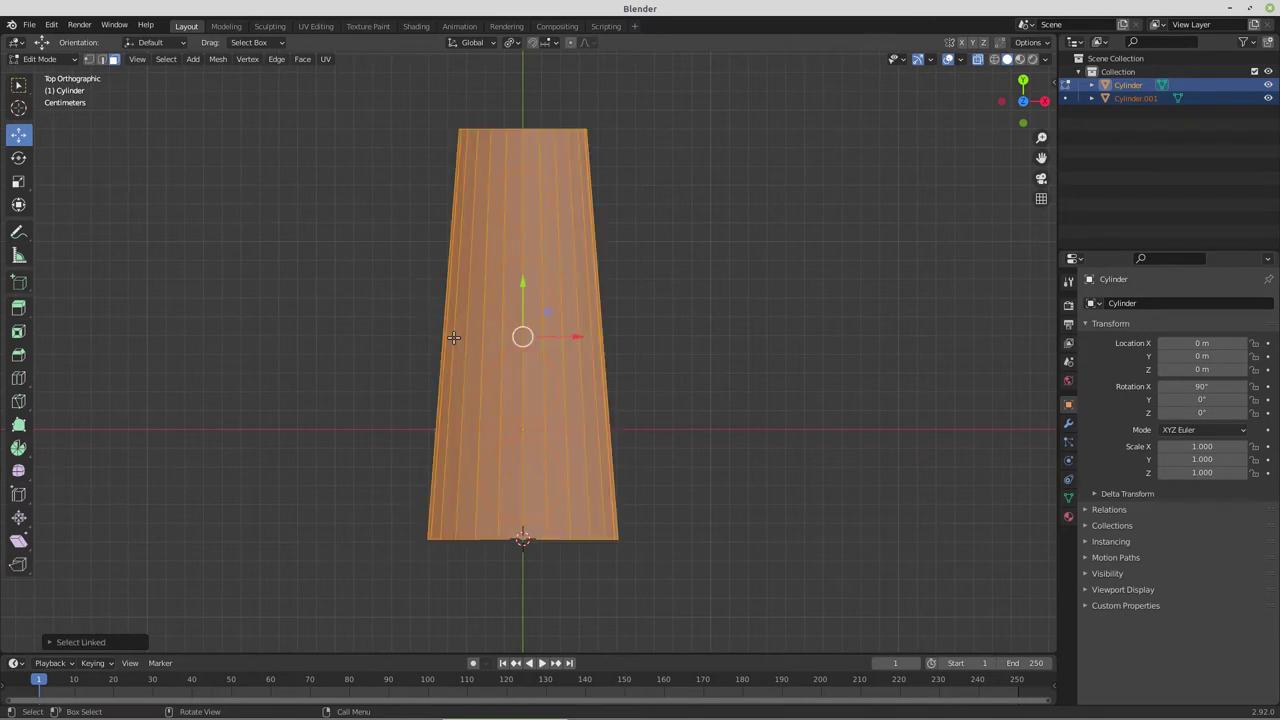
{"action": "key", "text": "period"}
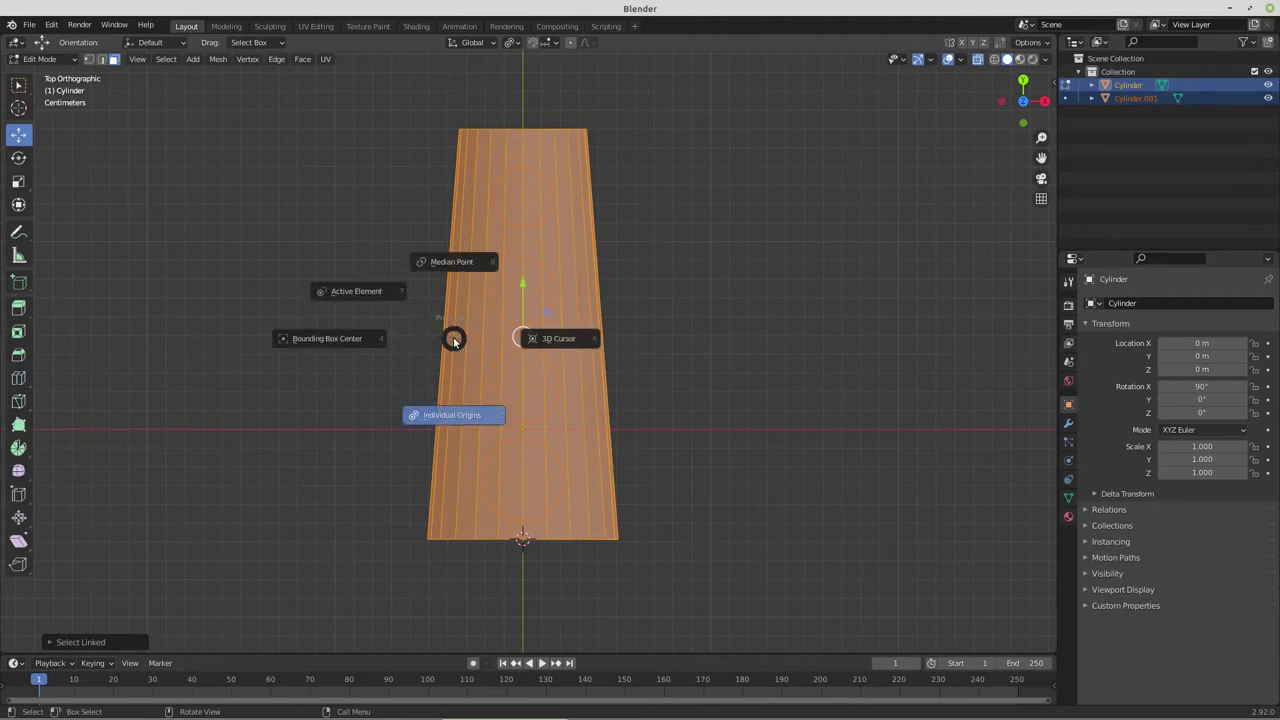
{"action": "left_click", "coordinate": [556, 340]}
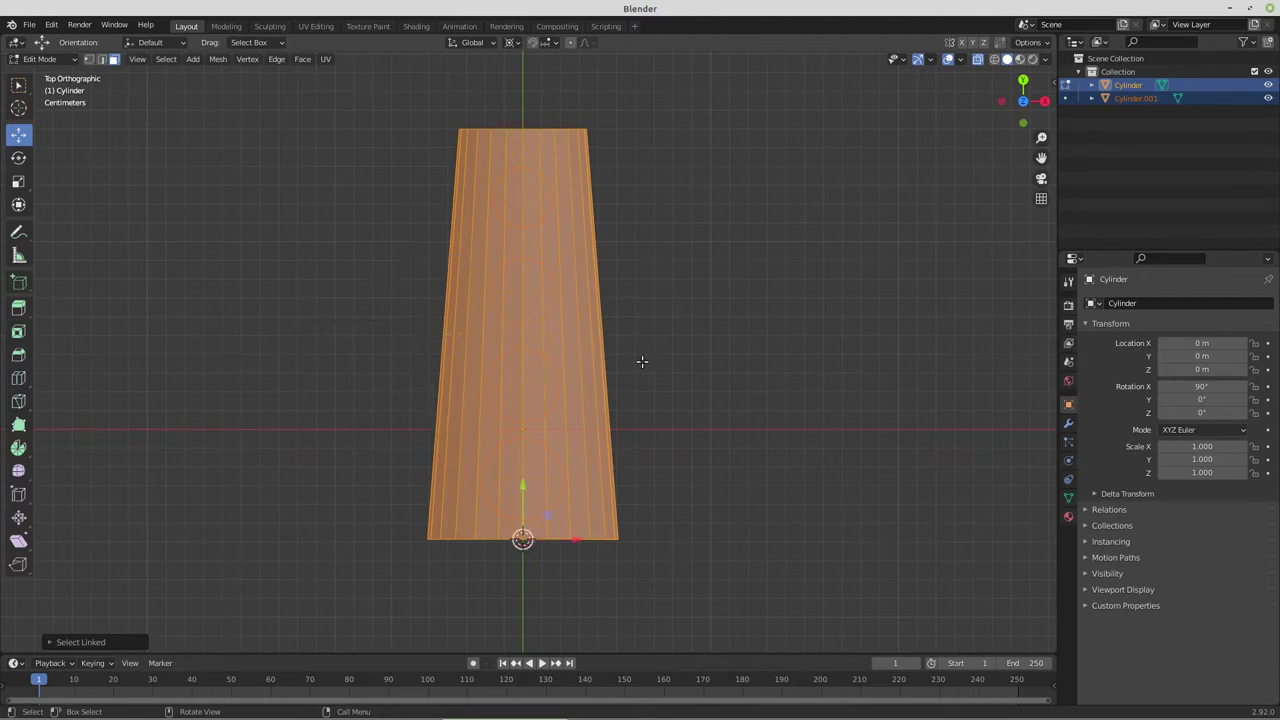
{"action": "key", "text": "r"}
{"action": "type", "text": "y"}
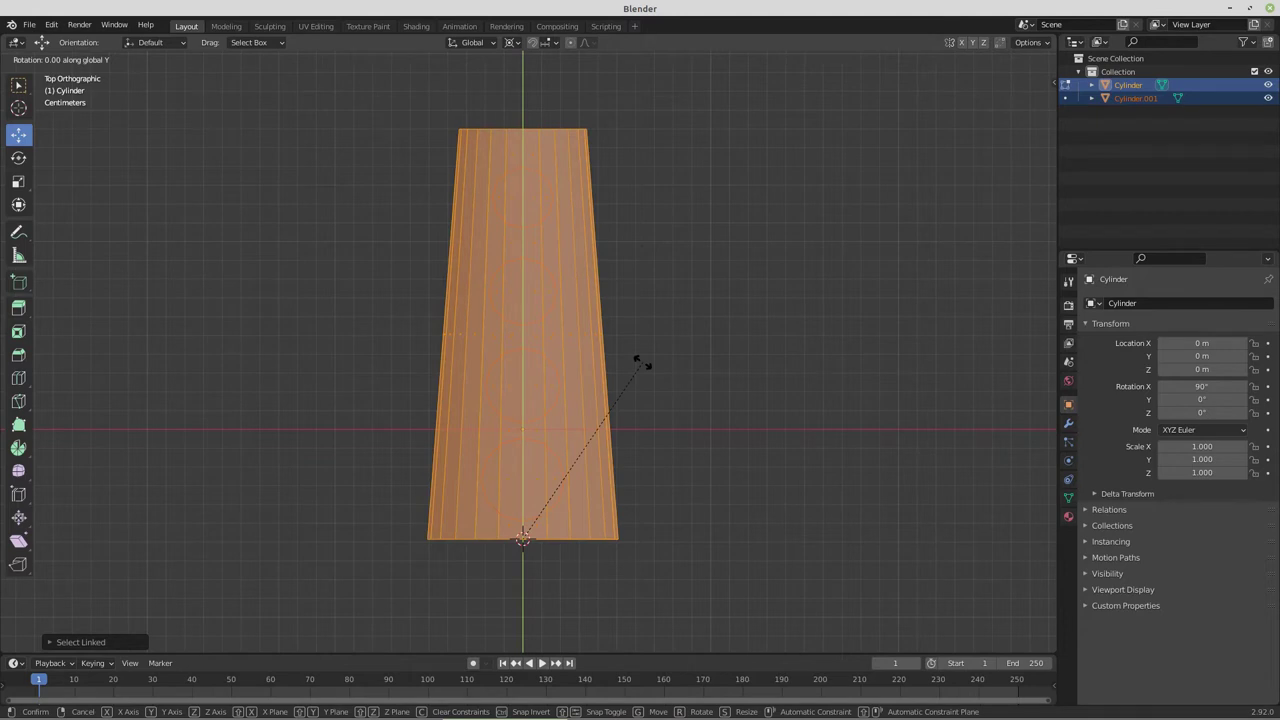
{"action": "type", "text": "60"}
{"action": "key", "text": "Return"}
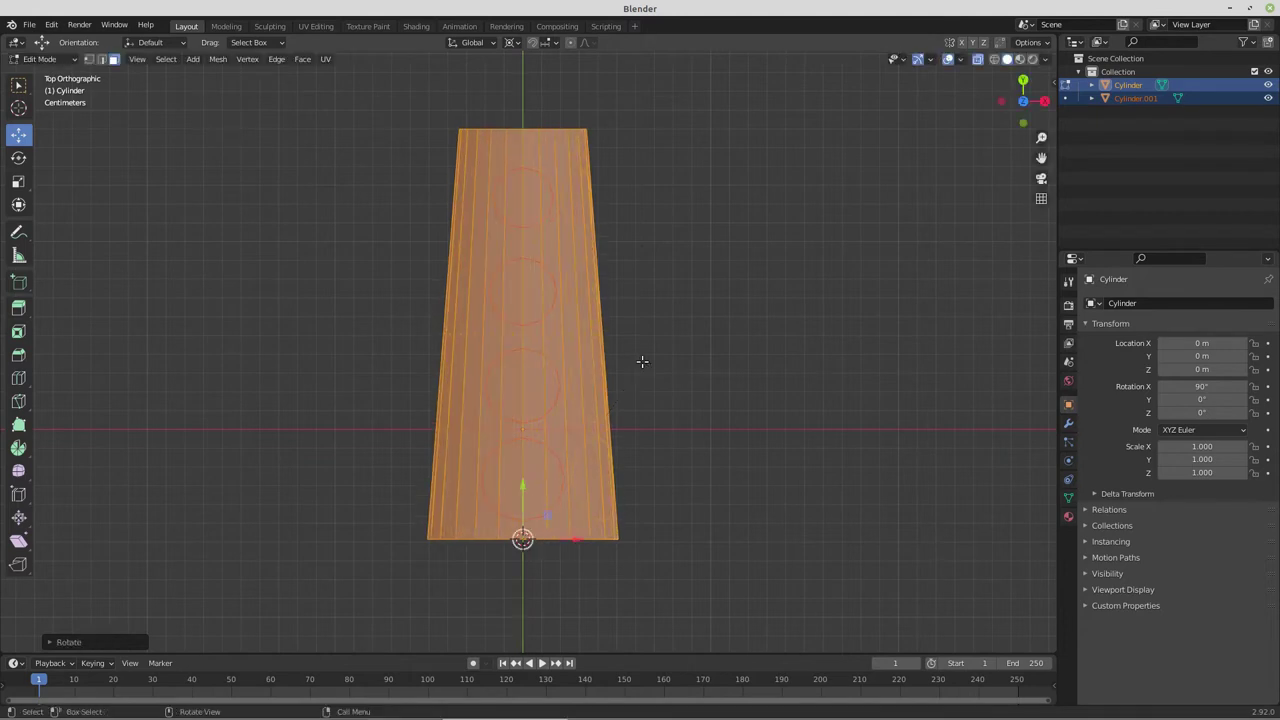
{"action": "left_click", "coordinate": [218, 59]}
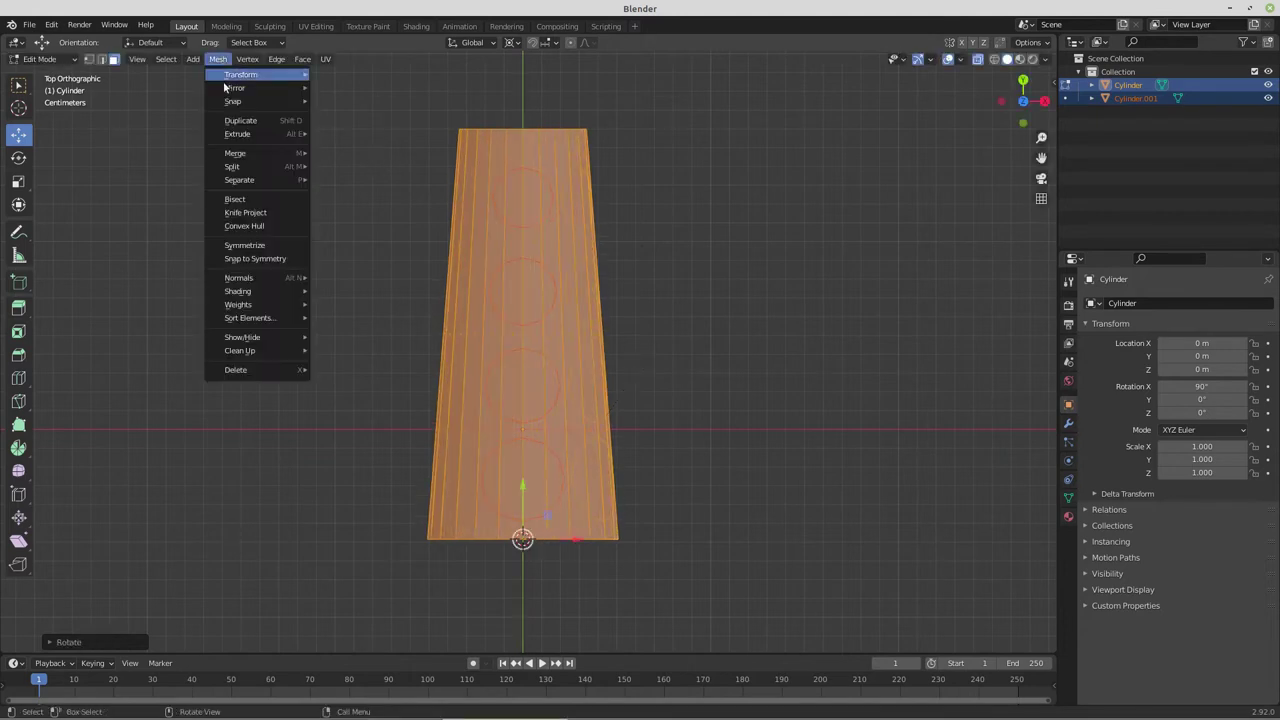
{"action": "left_click", "coordinate": [249, 216]}
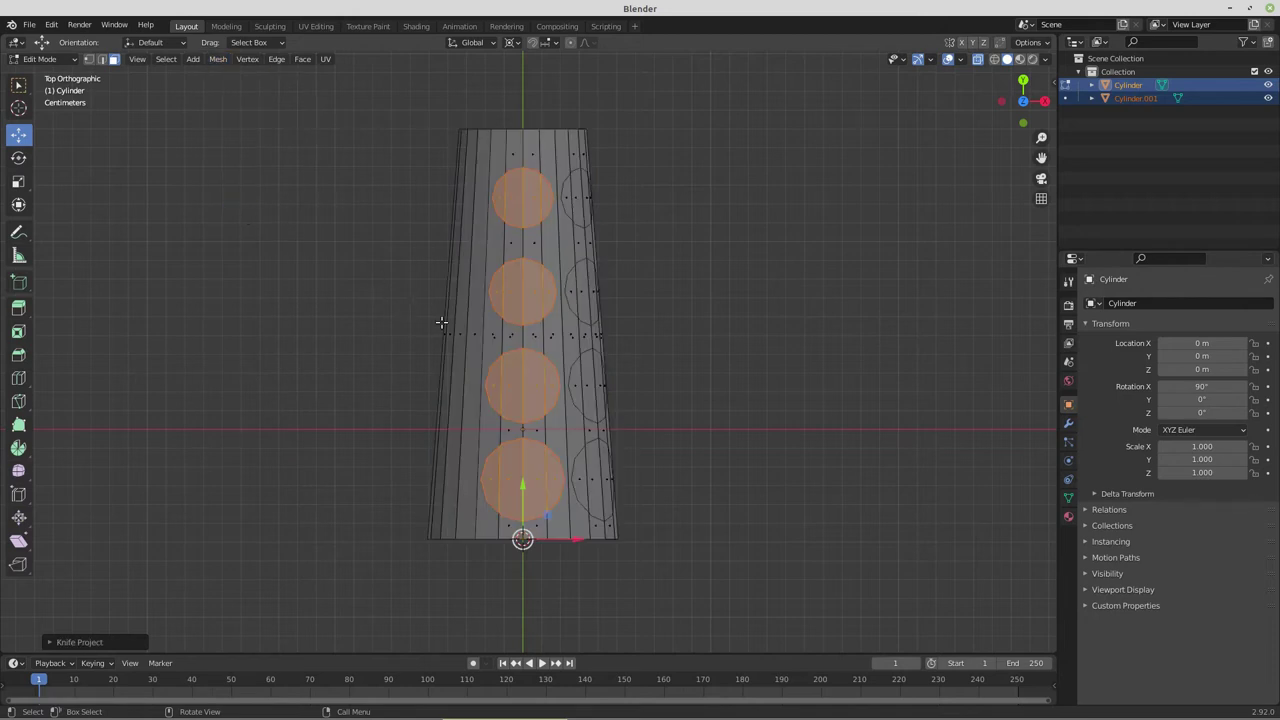
Rotate the whole jacket another 60° about Y and knife-project the four circles onto it for a third row
{"action": "key", "text": "ctrl+l"}
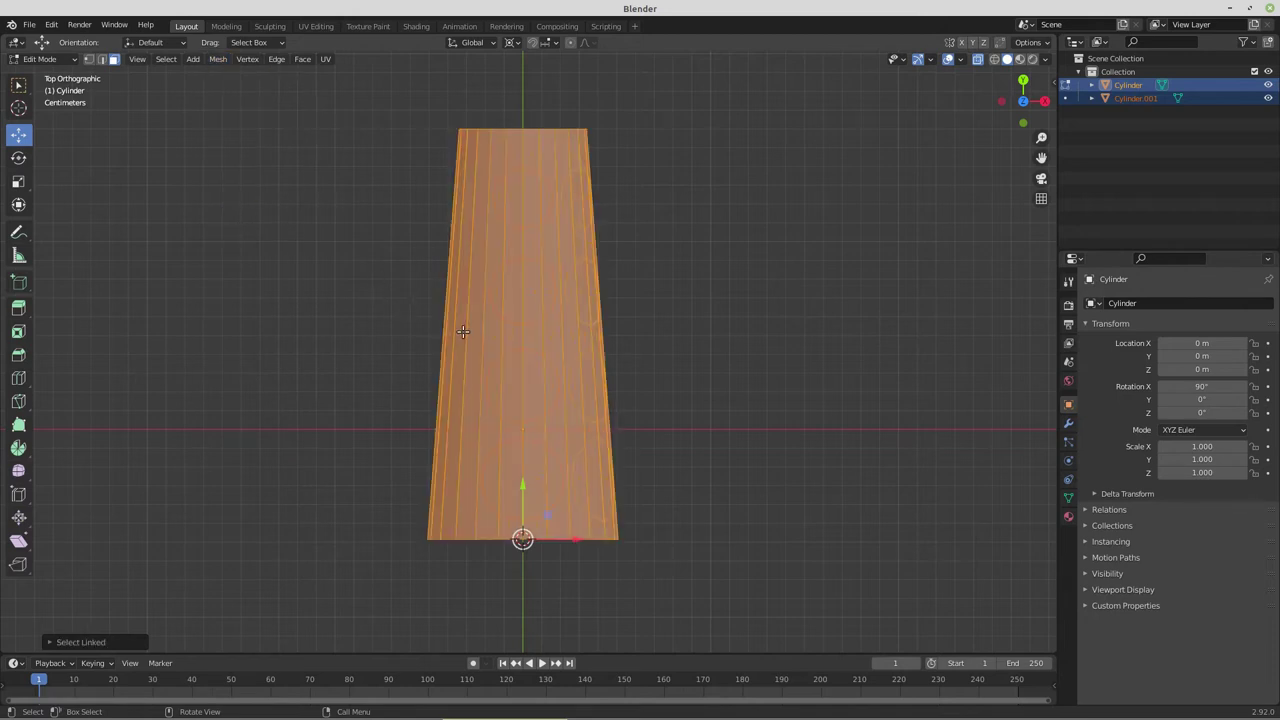
{"action": "type", "text": "ry60"}
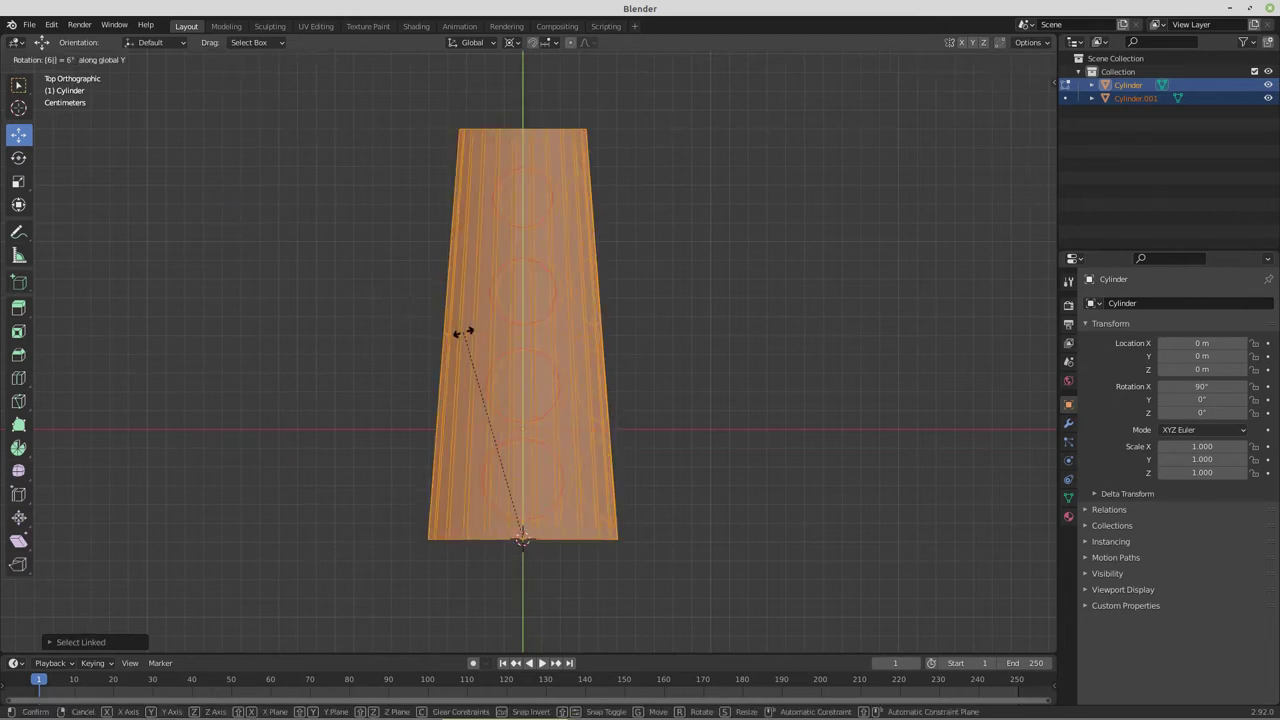
{"action": "key", "text": "Return"}
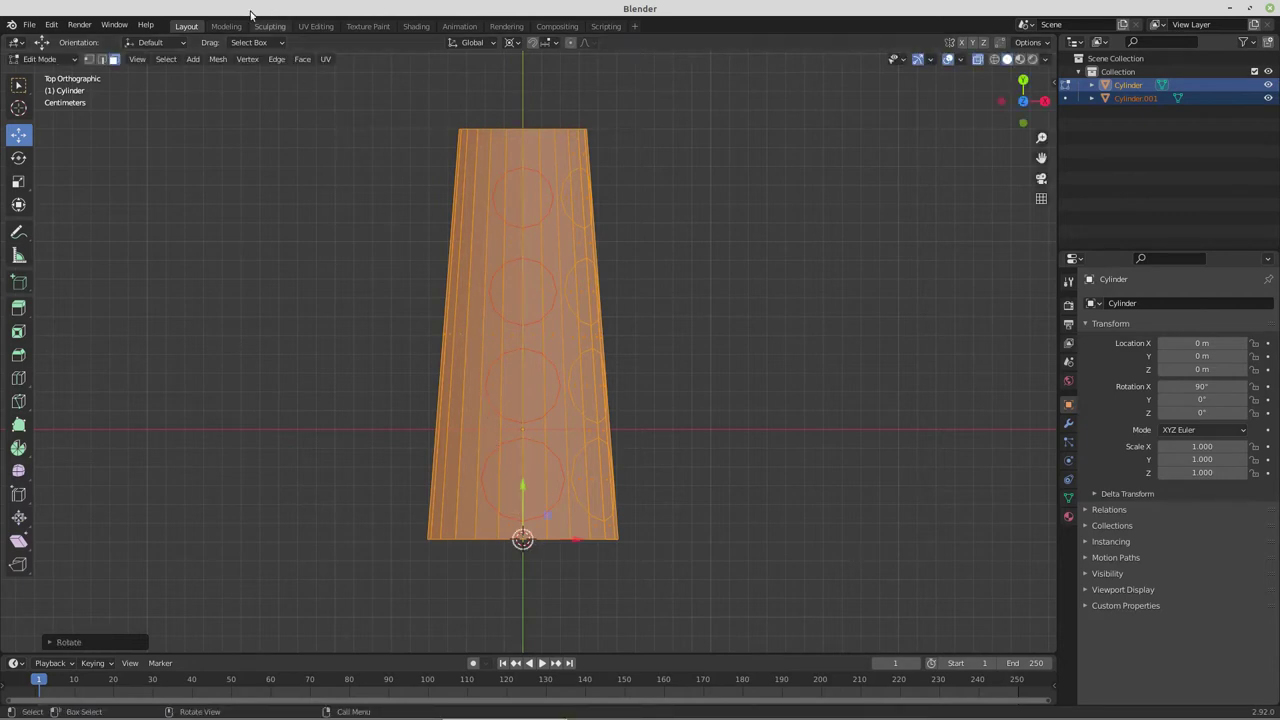
{"action": "left_click", "coordinate": [219, 59]}
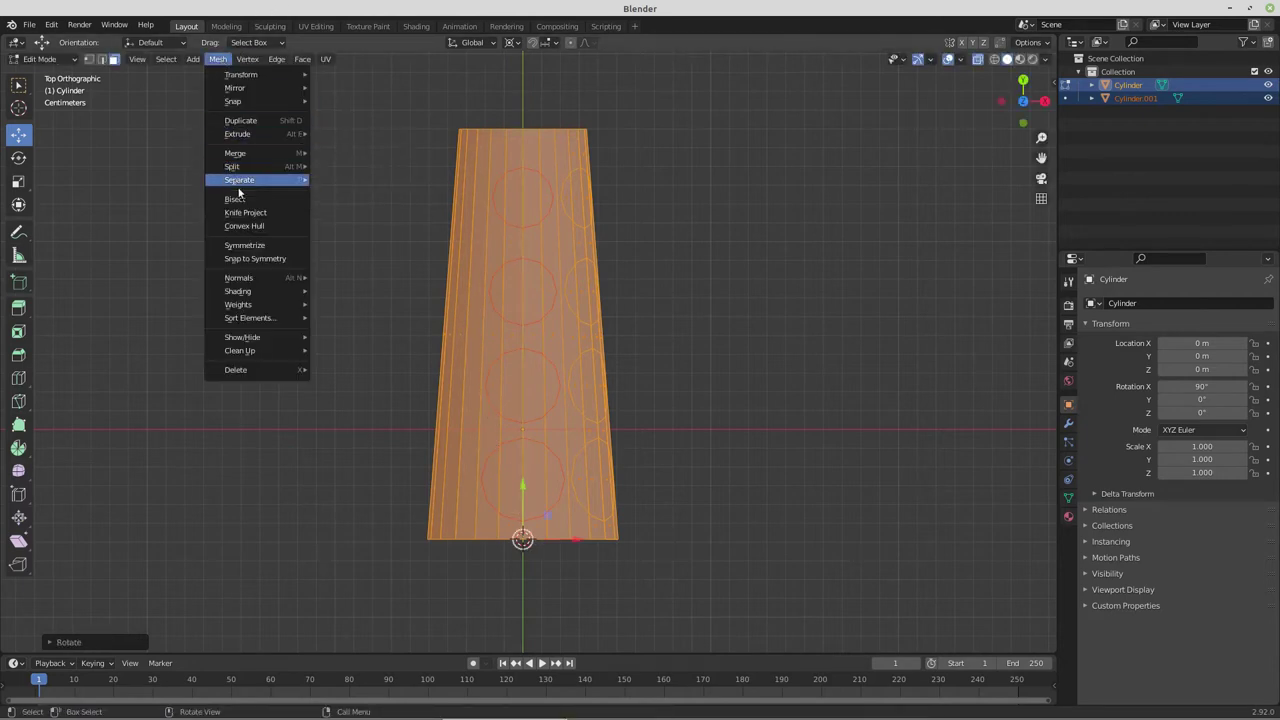
{"action": "left_click", "coordinate": [245, 212]}
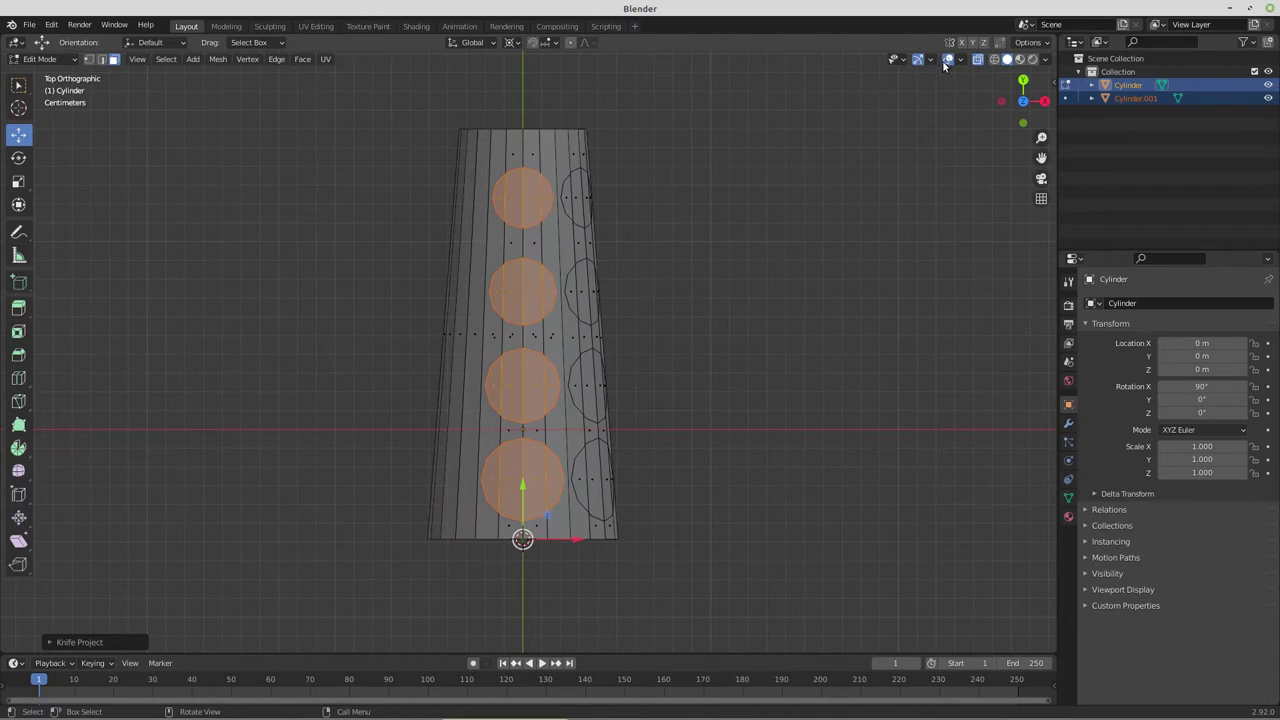
With X-ray off, rotate the whole jacket 60° about Y and knife-project the circles onto it for a fourth row
{"action": "left_click", "coordinate": [977, 60]}
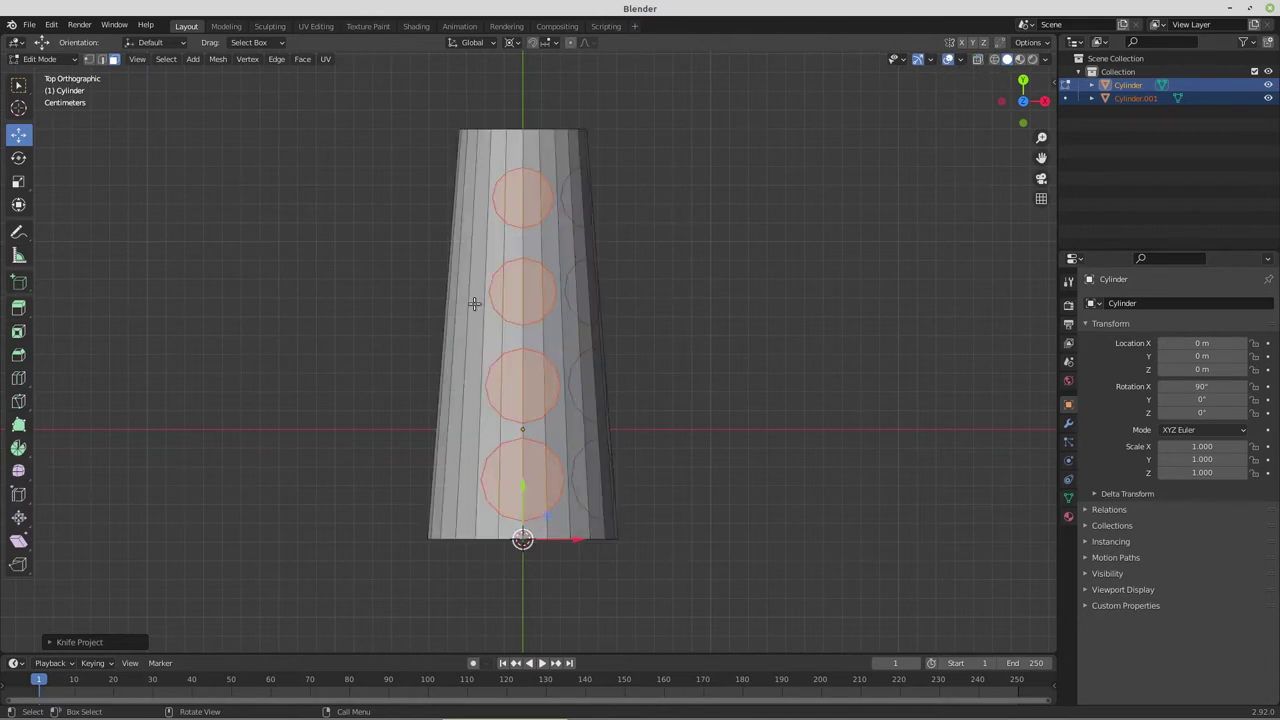
{"action": "key", "text": "ctrl+l"}
{"action": "type", "text": "r"}
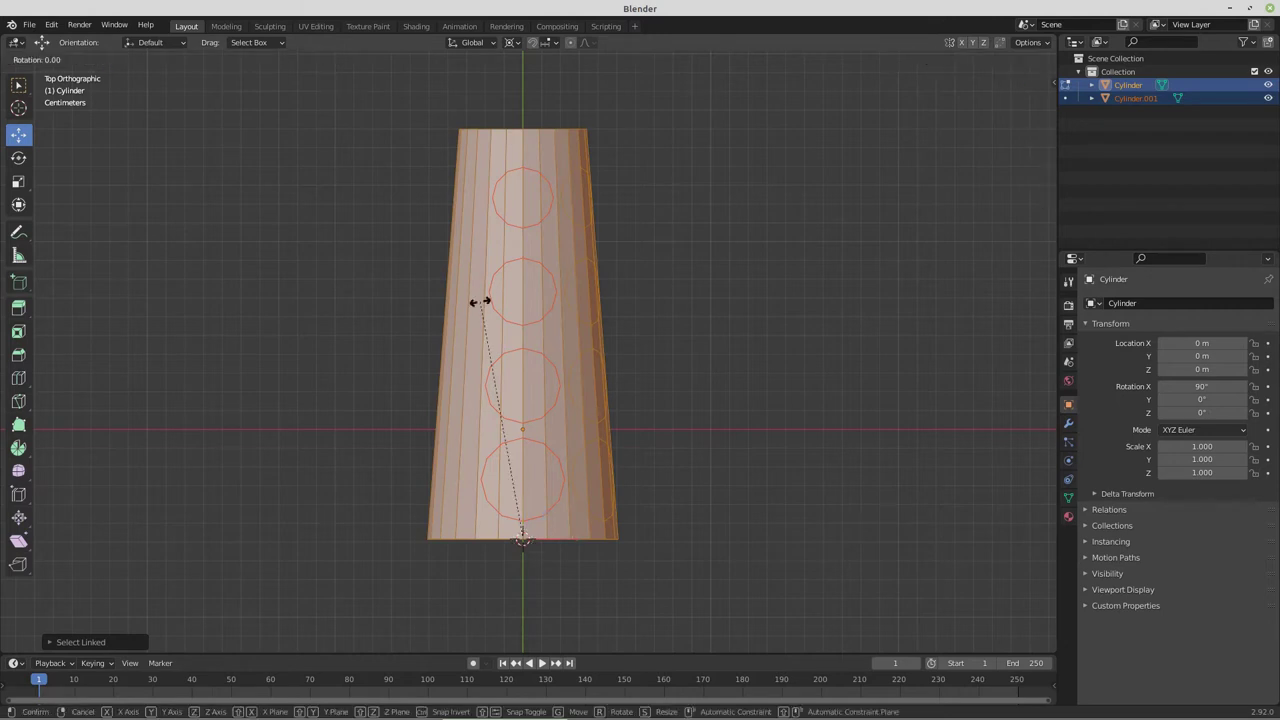
{"action": "type", "text": "y60"}
{"action": "key", "text": "Return"}
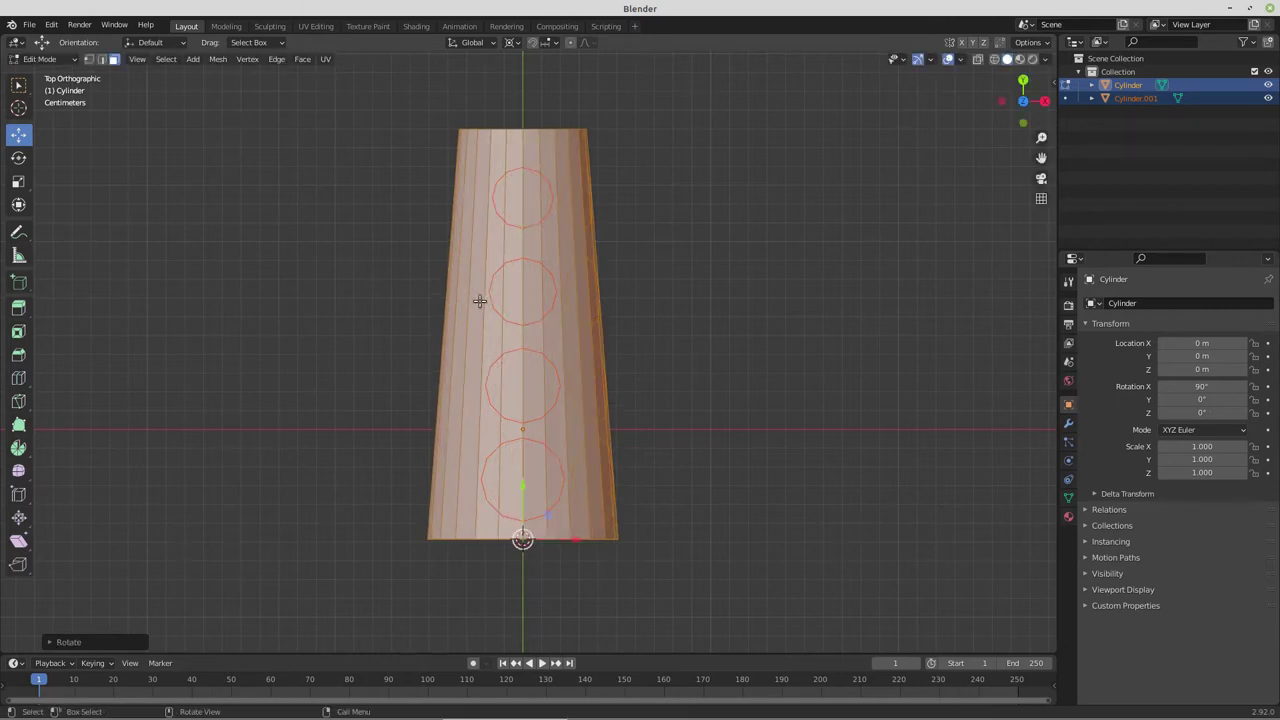
{"action": "left_click", "coordinate": [217, 59]}
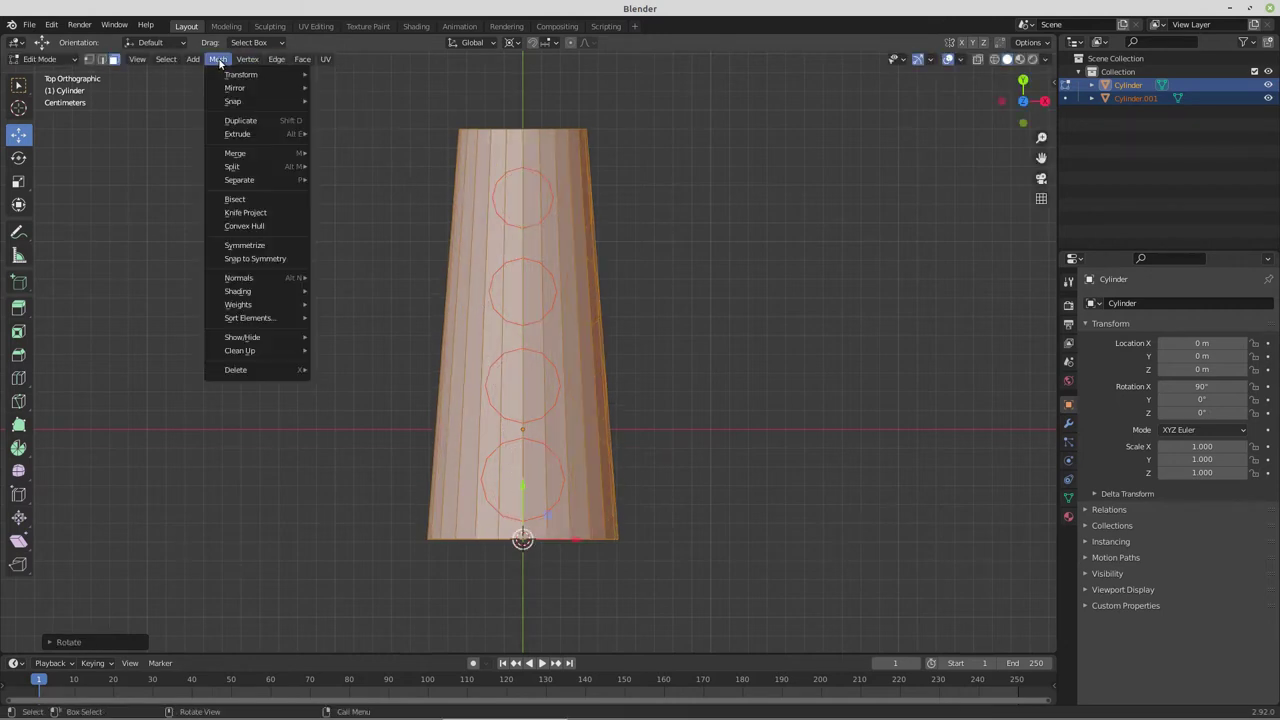
{"action": "left_click", "coordinate": [246, 214]}
Reselect the linked jacket mesh, rotate it 60° about Y and knife-project the circles for a fifth row
{"action": "left_click", "coordinate": [465, 313]}
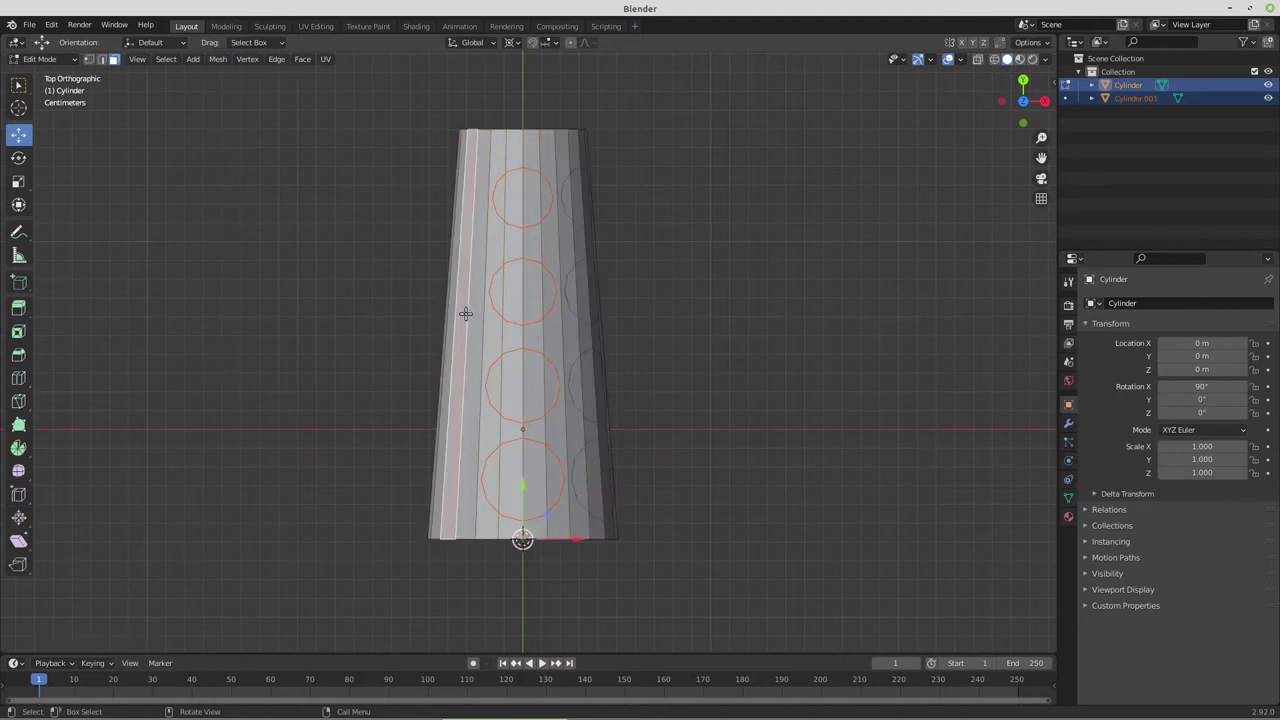
{"action": "key", "text": "l"}
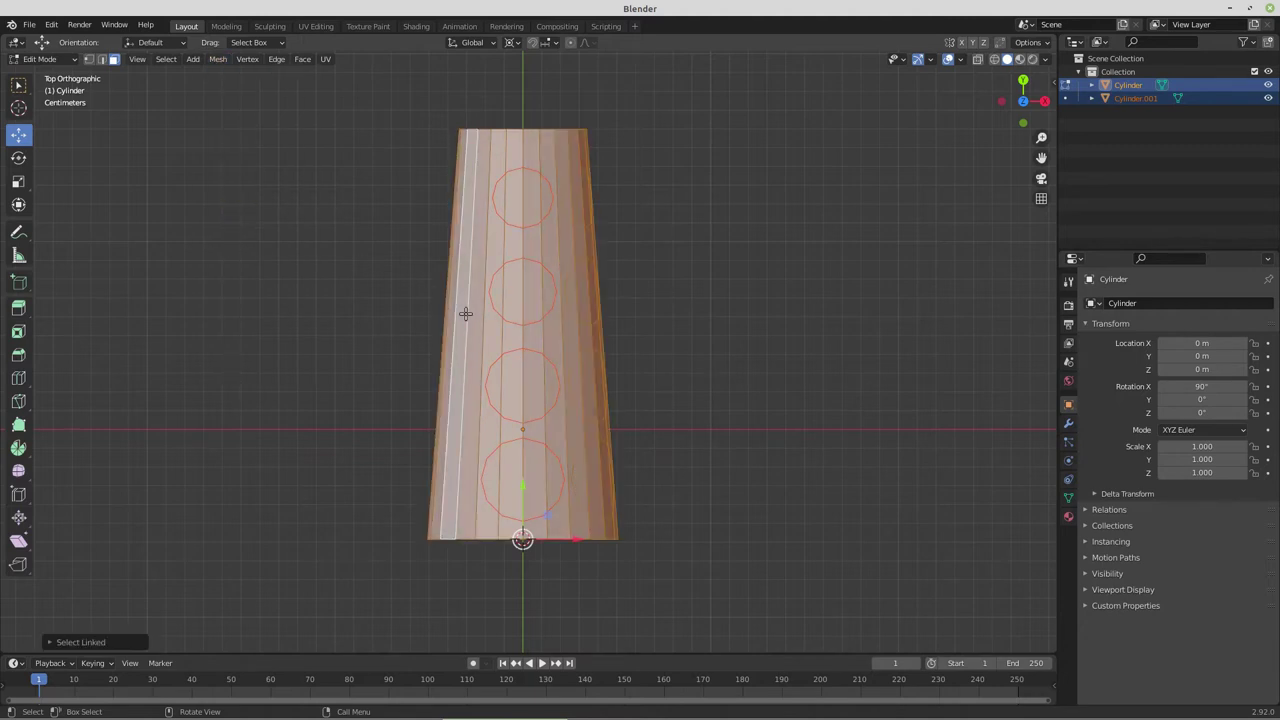
{"action": "type", "text": "ry60"}
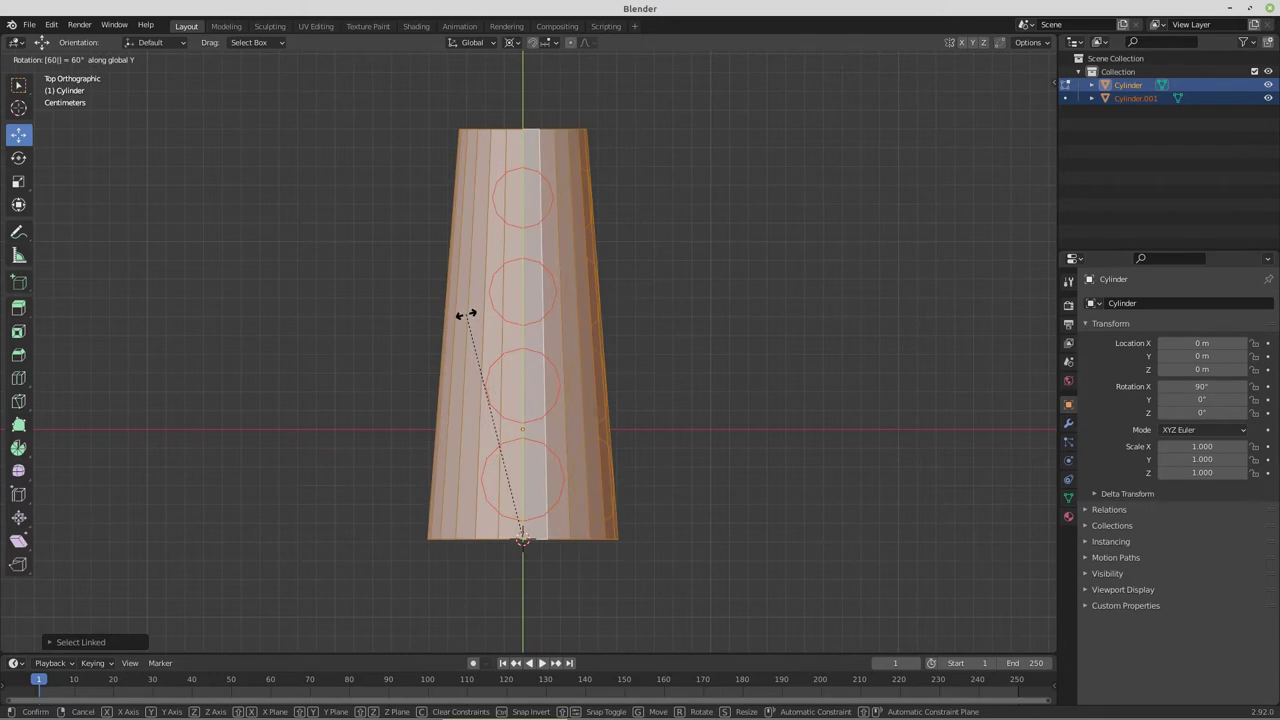
{"action": "key", "text": "Return"}
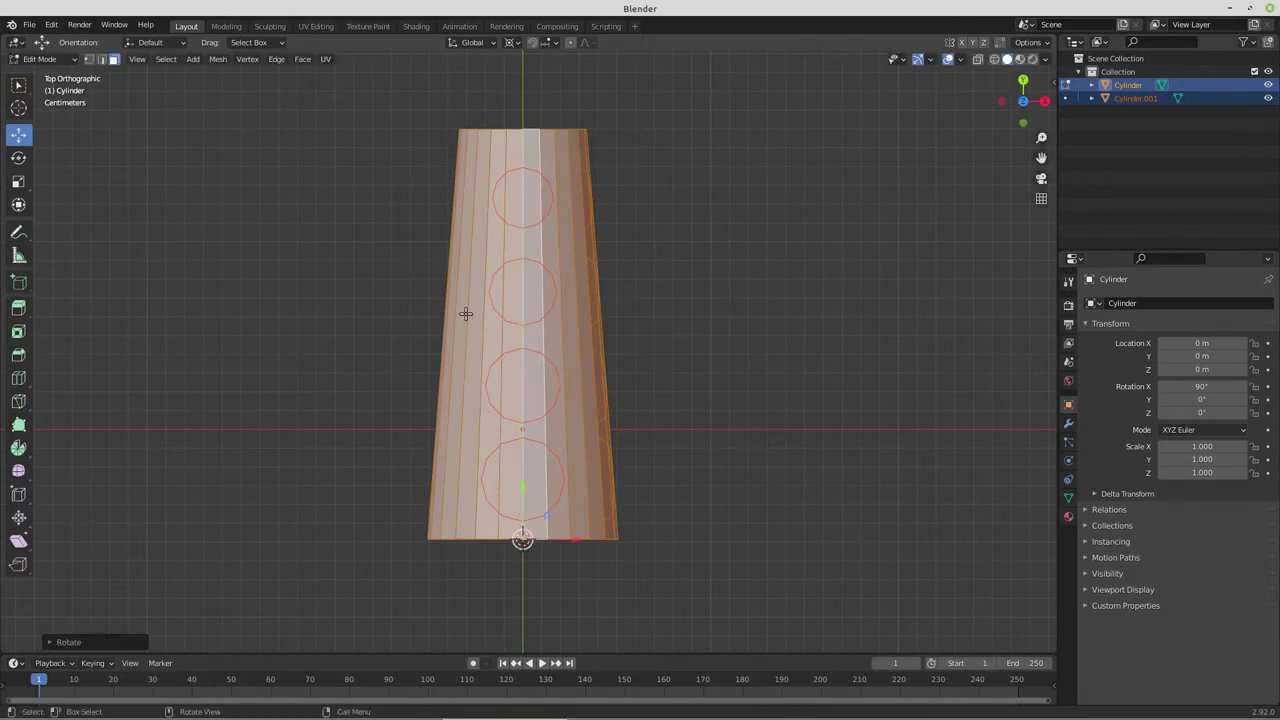
{"action": "left_click", "coordinate": [217, 59]}
{"action": "left_click", "coordinate": [242, 212]}
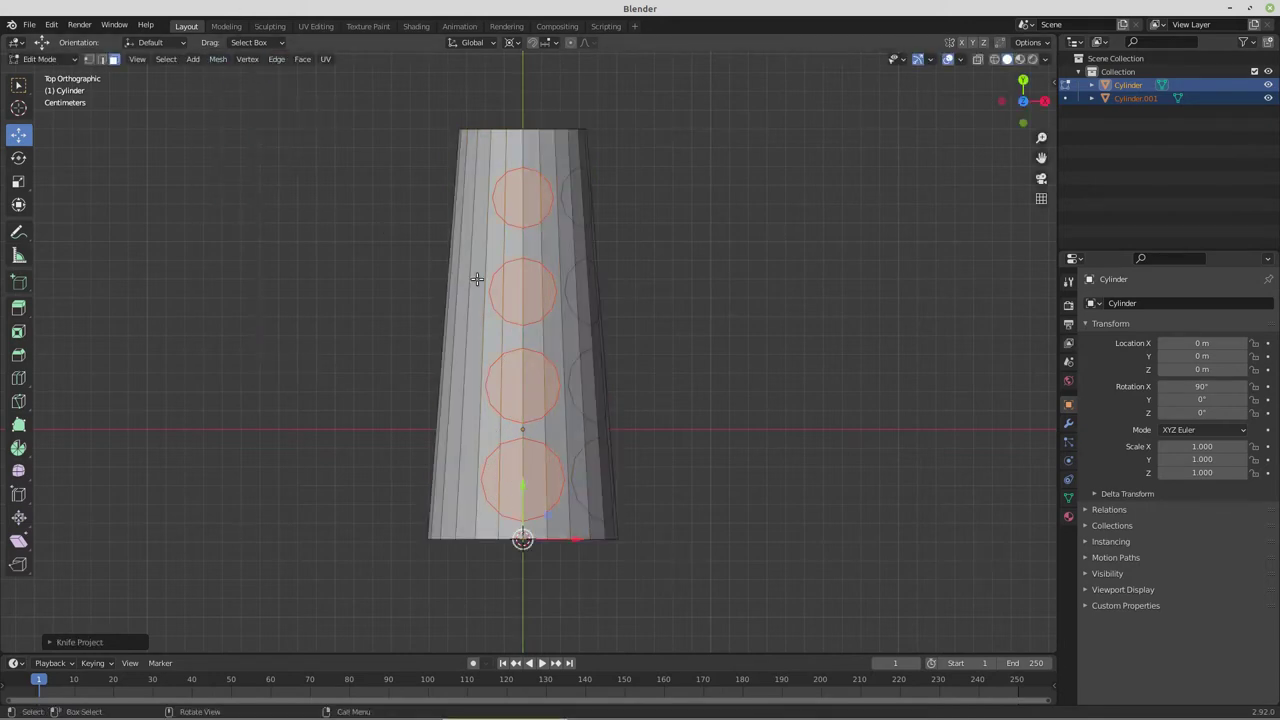
Rotate the linked jacket mesh by another 60° about Y and knife-project the circles for the sixth row
{"action": "key", "text": "l"}
{"action": "key", "text": "r"}
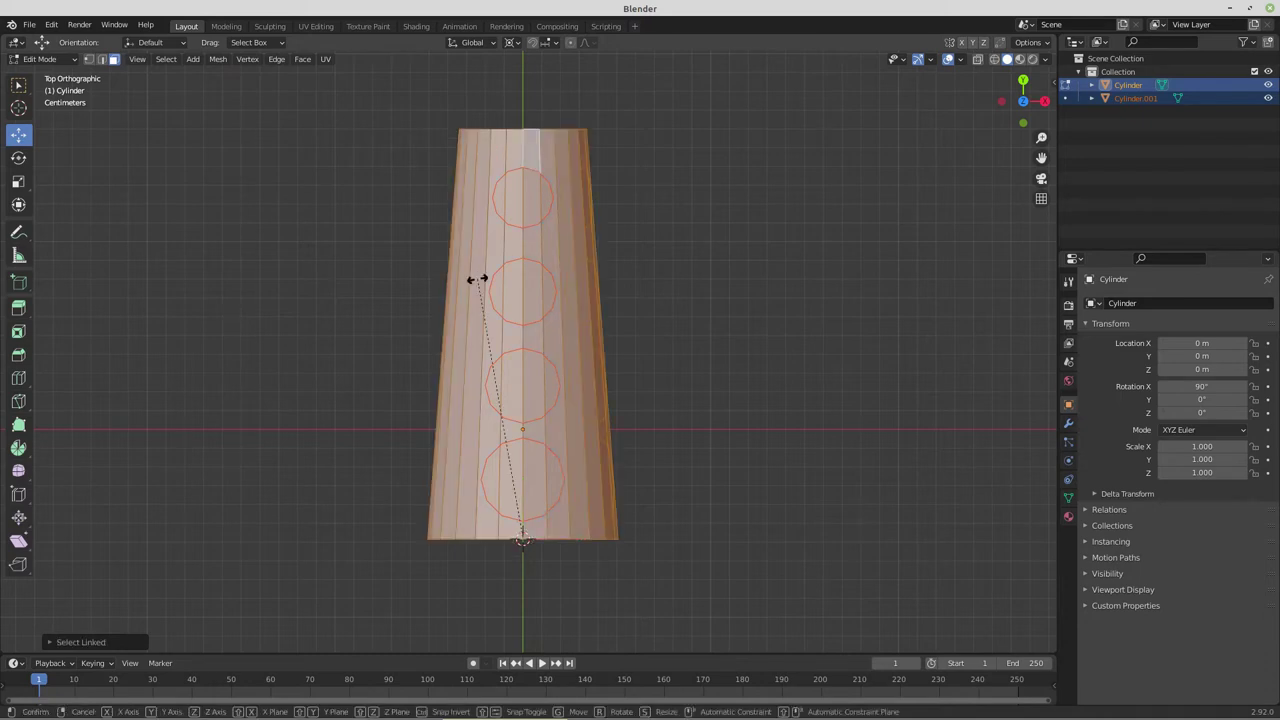
{"action": "key", "text": "y"}
{"action": "type", "text": "60"}
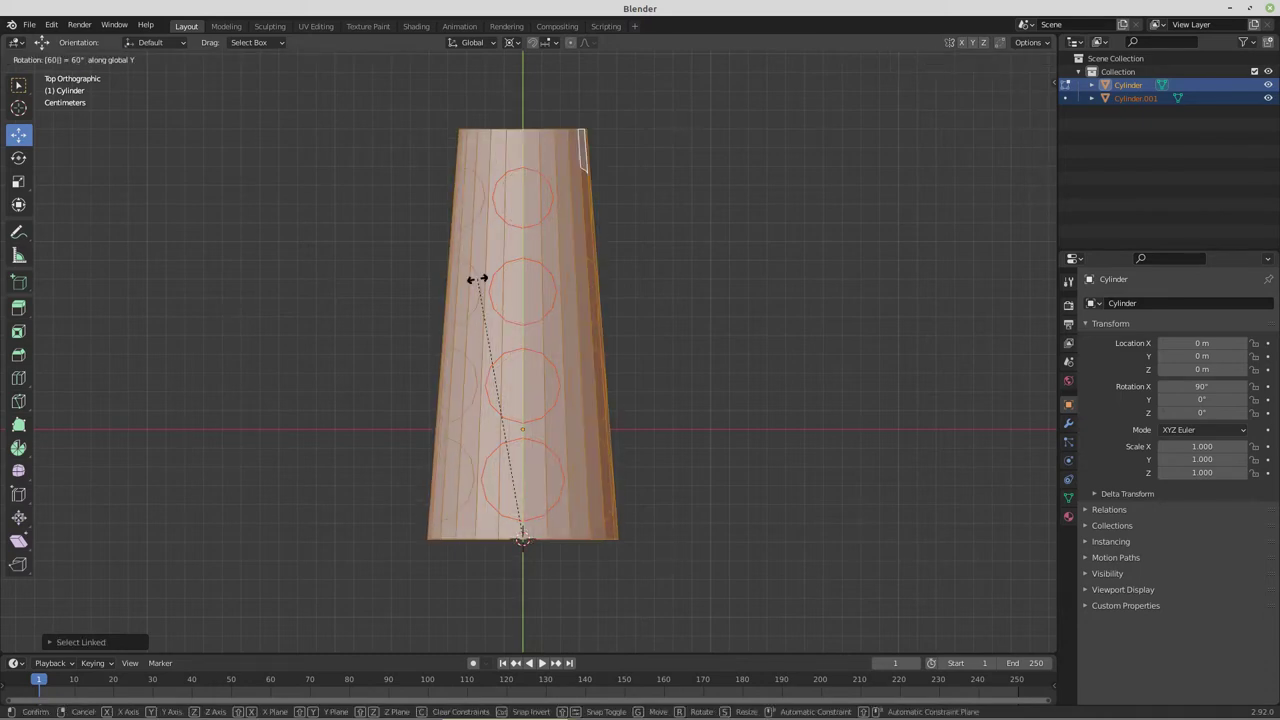
{"action": "key", "text": "Return"}
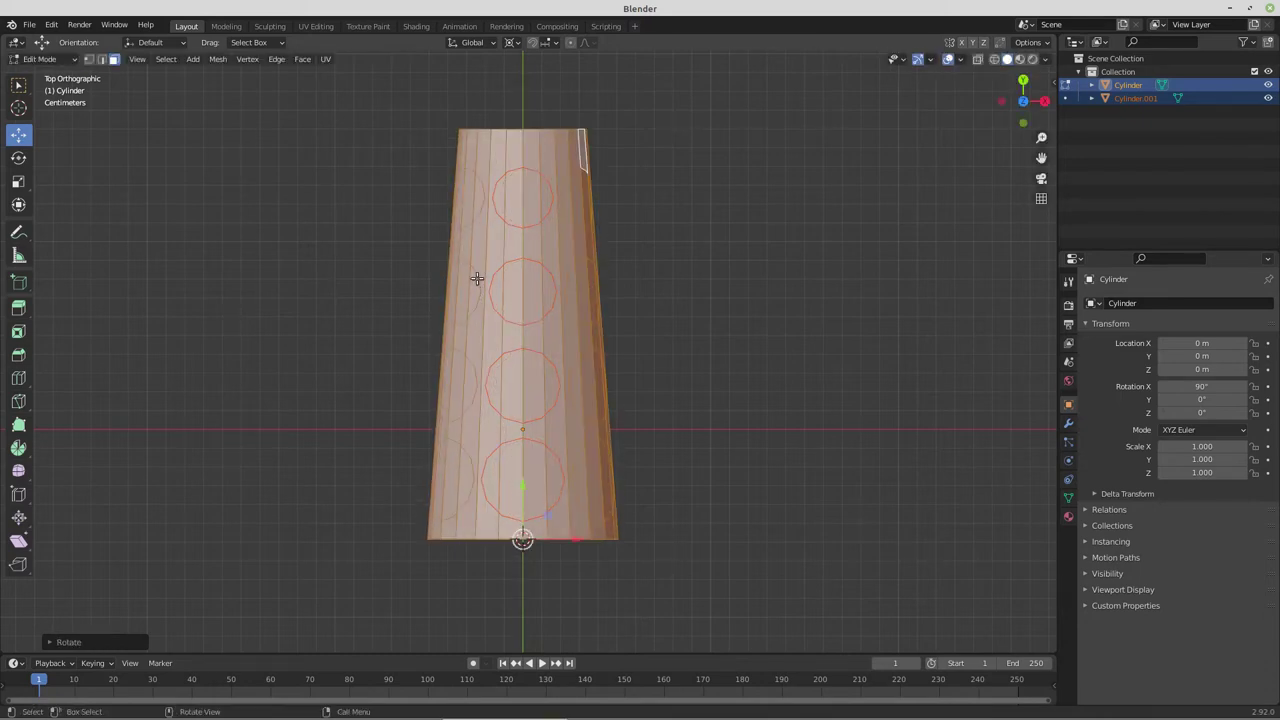
{"action": "left_click", "coordinate": [218, 60]}
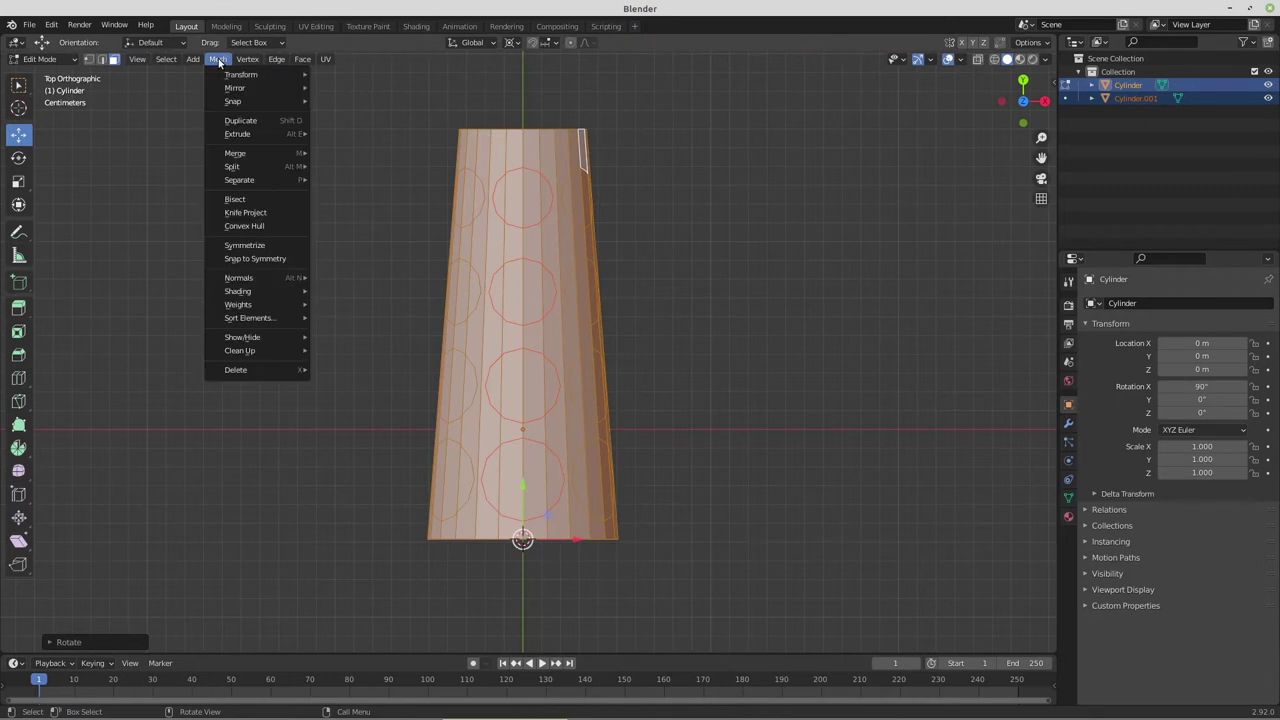
{"action": "left_click", "coordinate": [246, 209]}
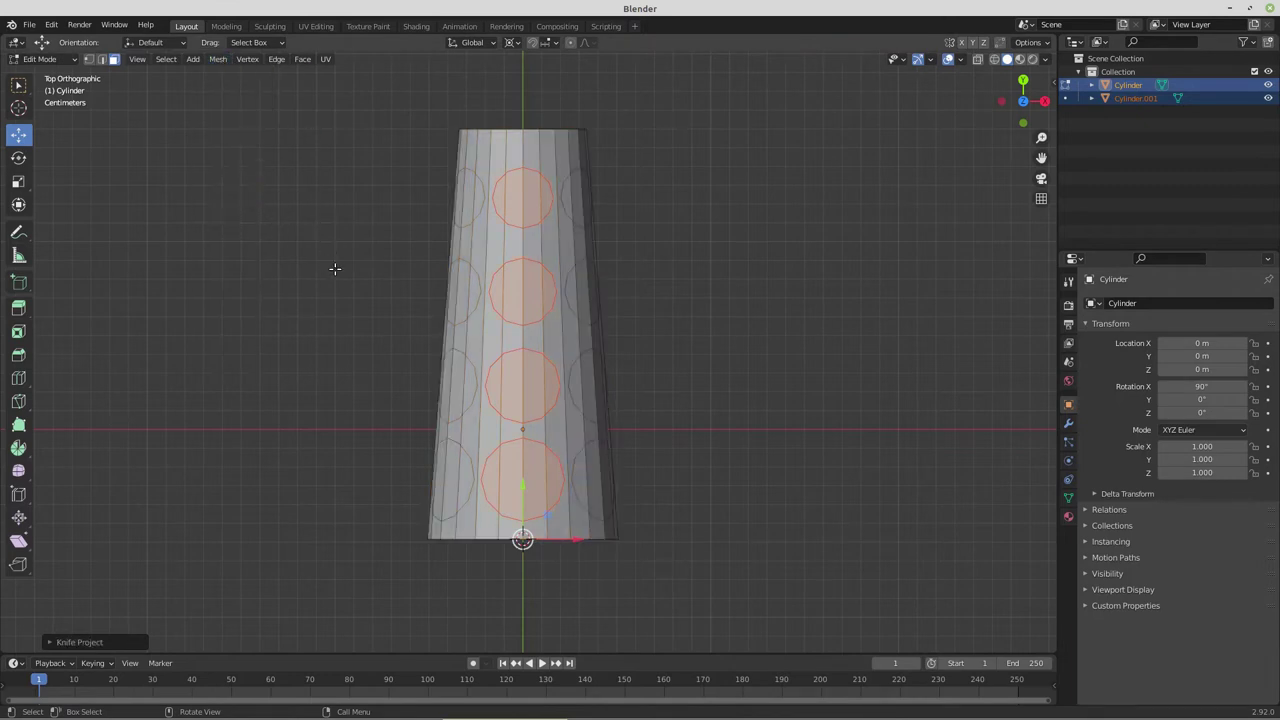
Delete the faces inside the jacket's upper row of circles, and delete the cutter circles object Cylinder.001
{"action": "key", "text": "x"}
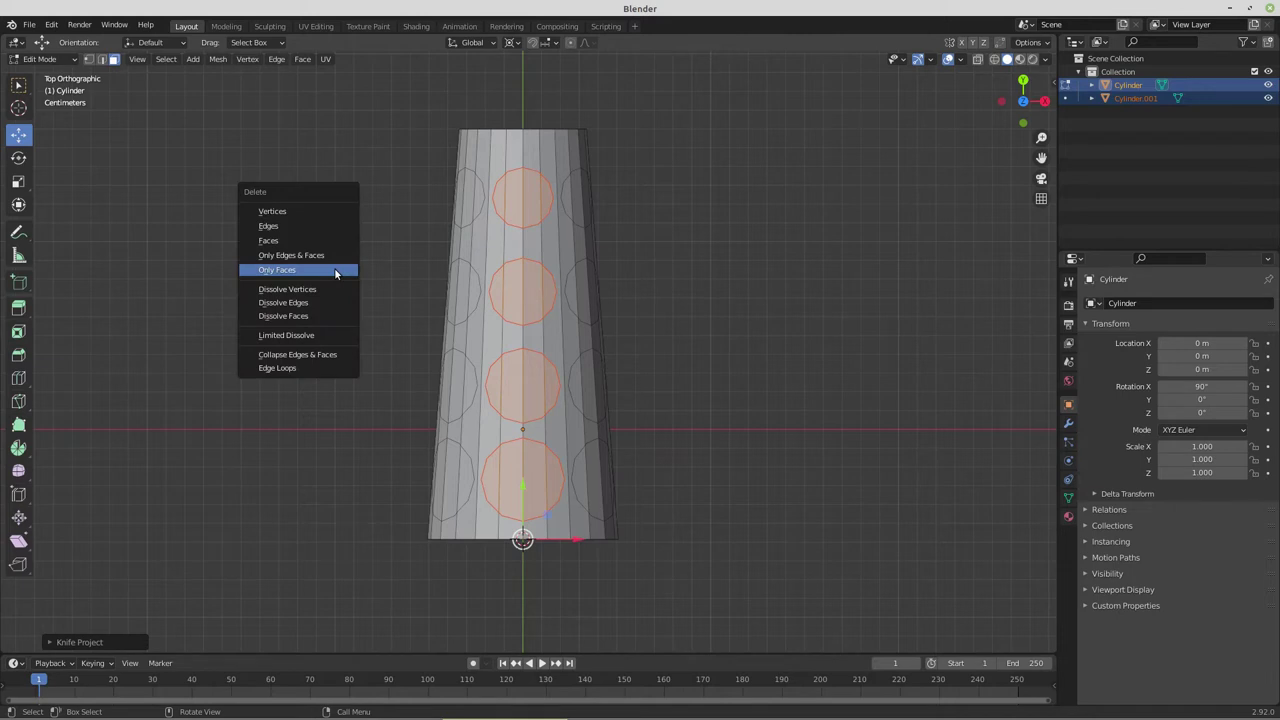
{"action": "left_click", "coordinate": [324, 240]}
{"action": "middle_click_drag", "start_coordinate": [716, 368], "coordinate": [652, 367]}
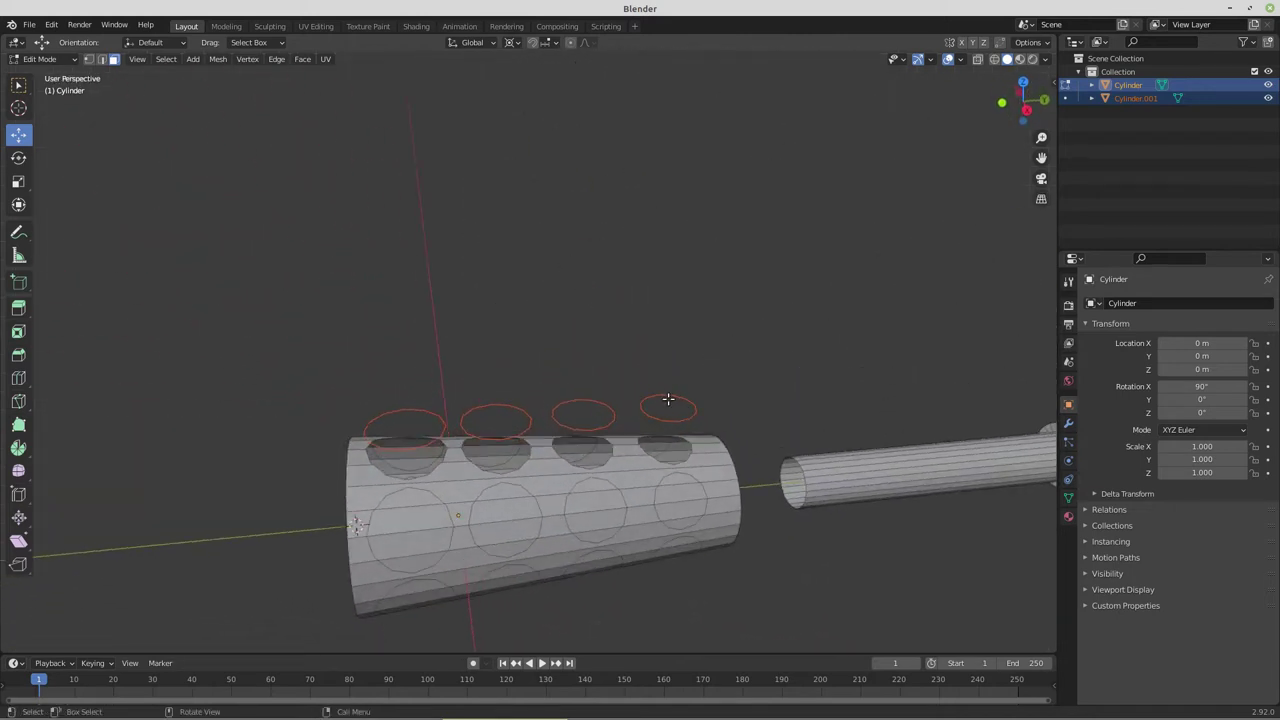
{"action": "left_click", "coordinate": [1122, 99]}
{"action": "right_click", "coordinate": [1122, 99]}
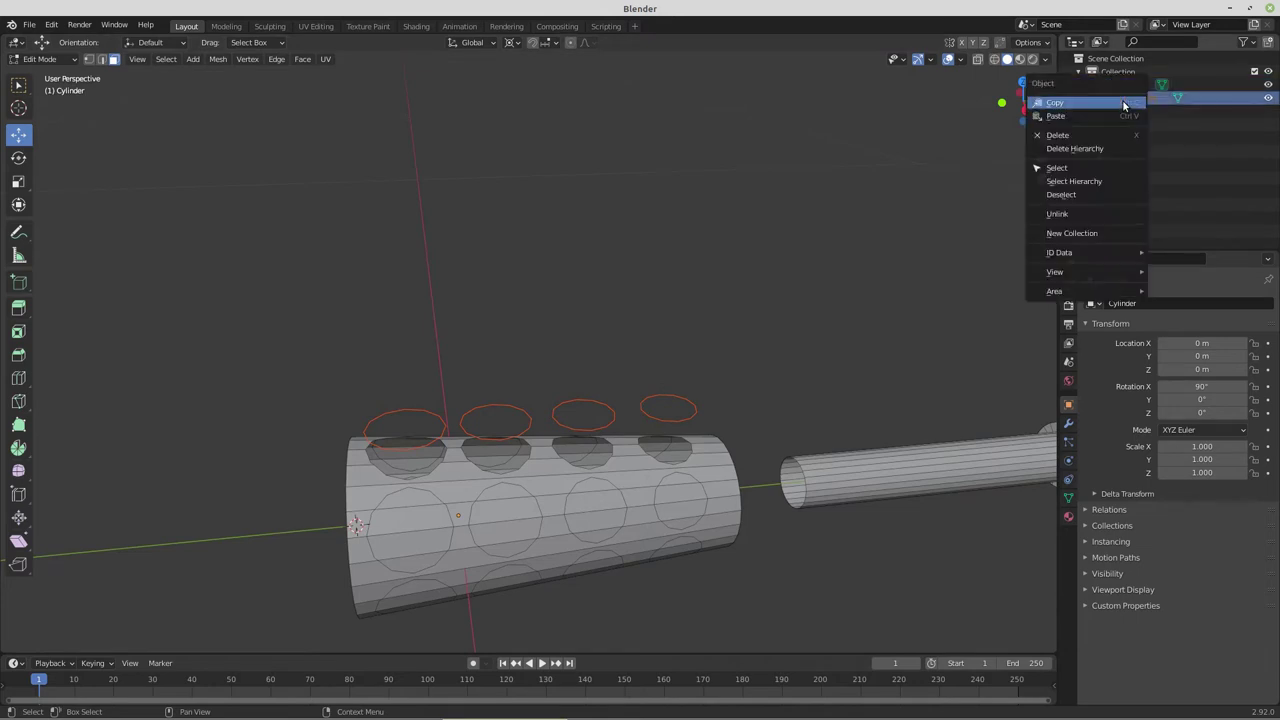
{"action": "left_click", "coordinate": [1057, 134]}
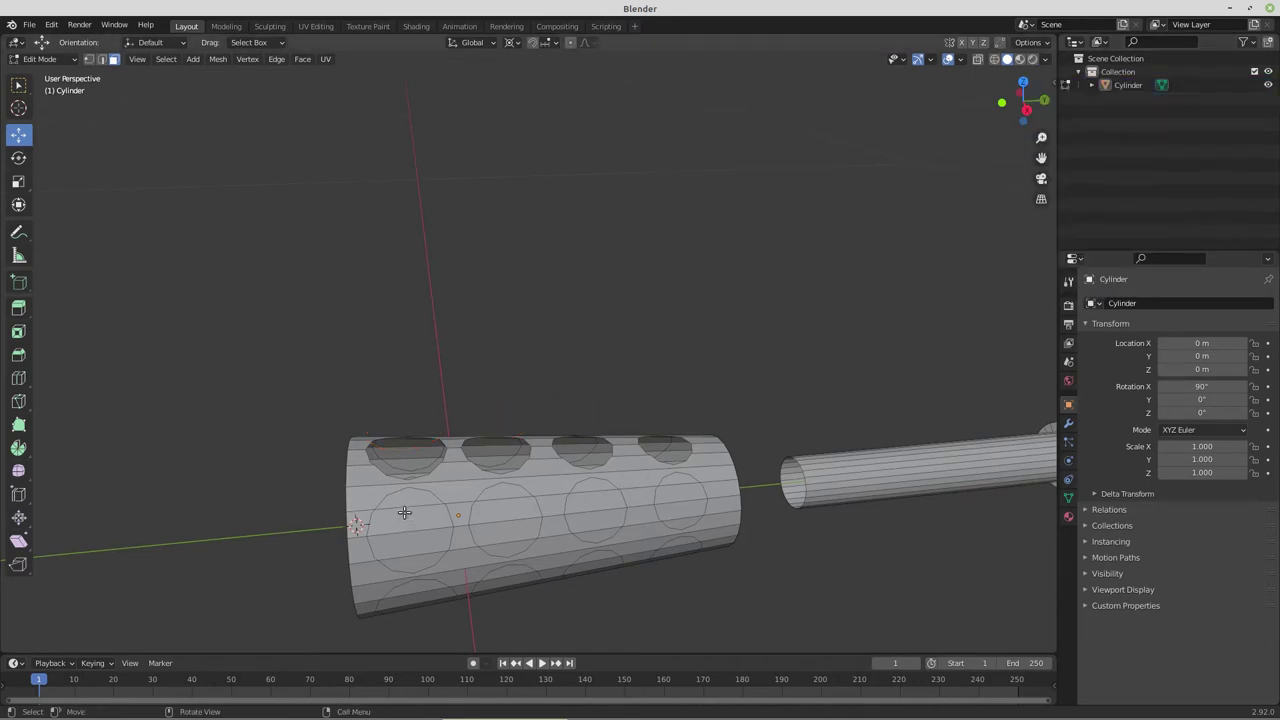
From the right view, circle-select the faces inside the four circles just below the open row and delete them
{"action": "key", "text": "KP_3"}
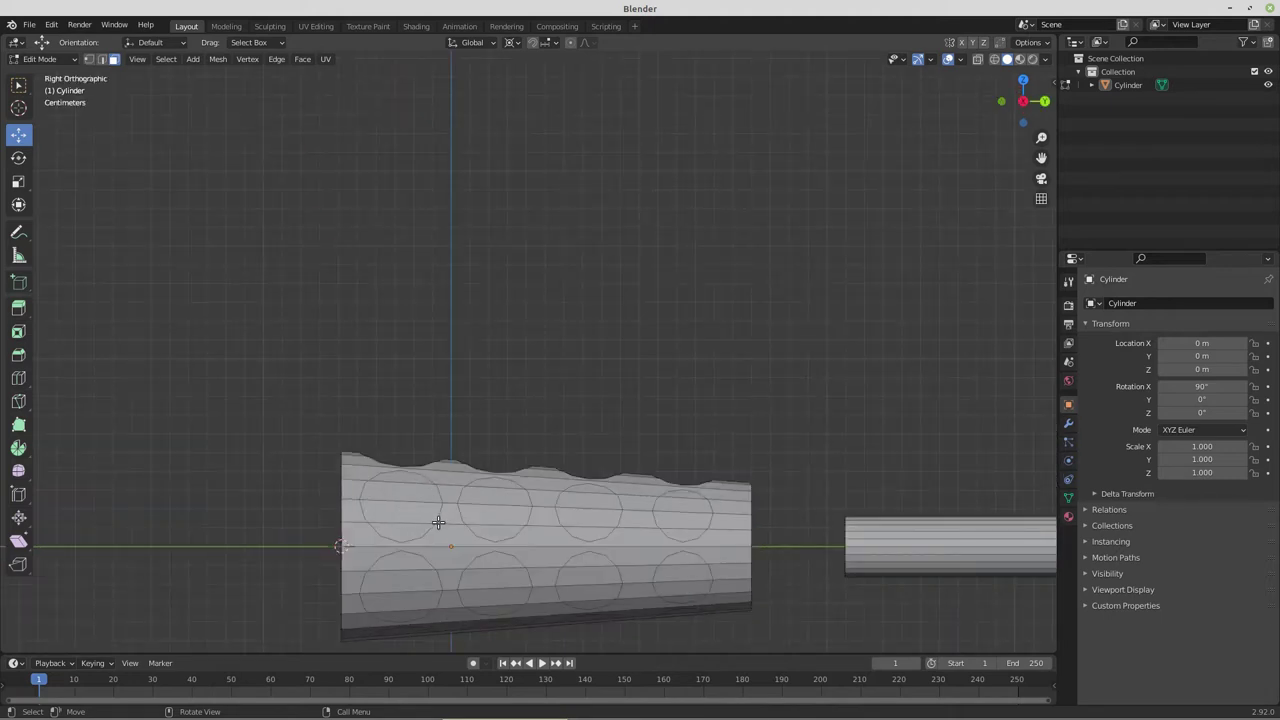
{"action": "middle_click_drag", "start_coordinate": [437, 520], "coordinate": [400, 389], "text": "shift"}
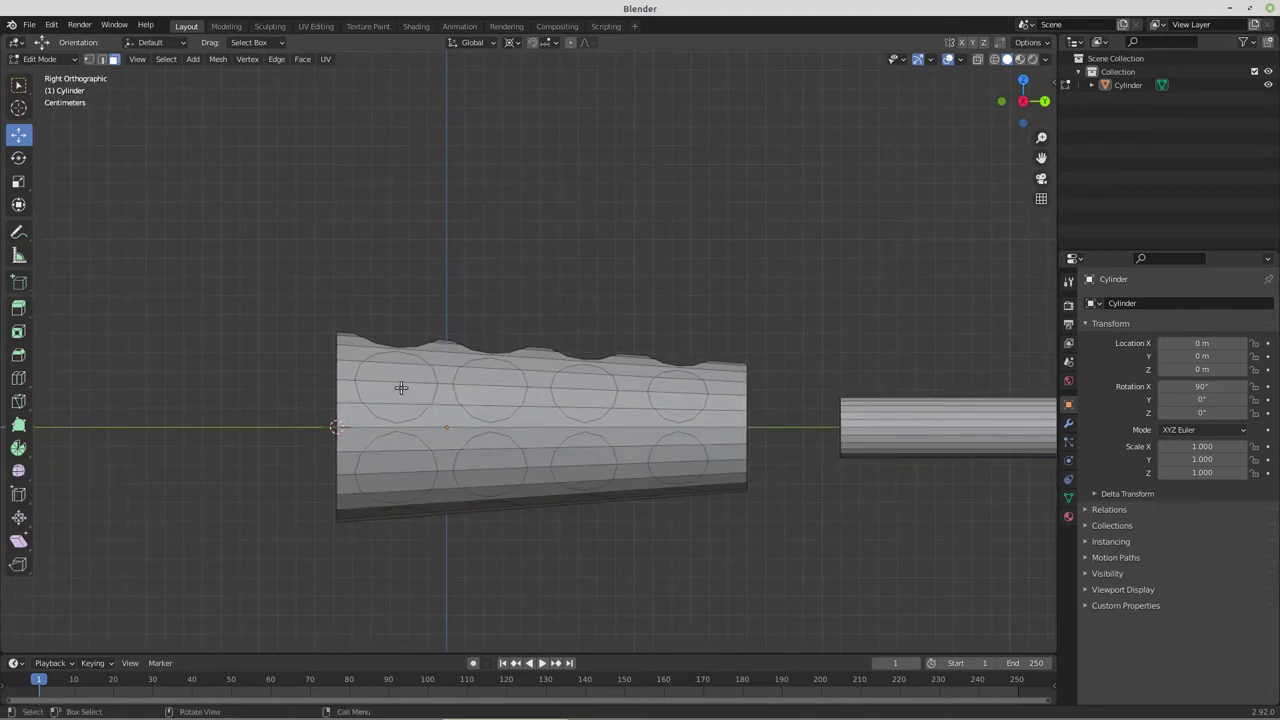
{"action": "key", "text": "c"}
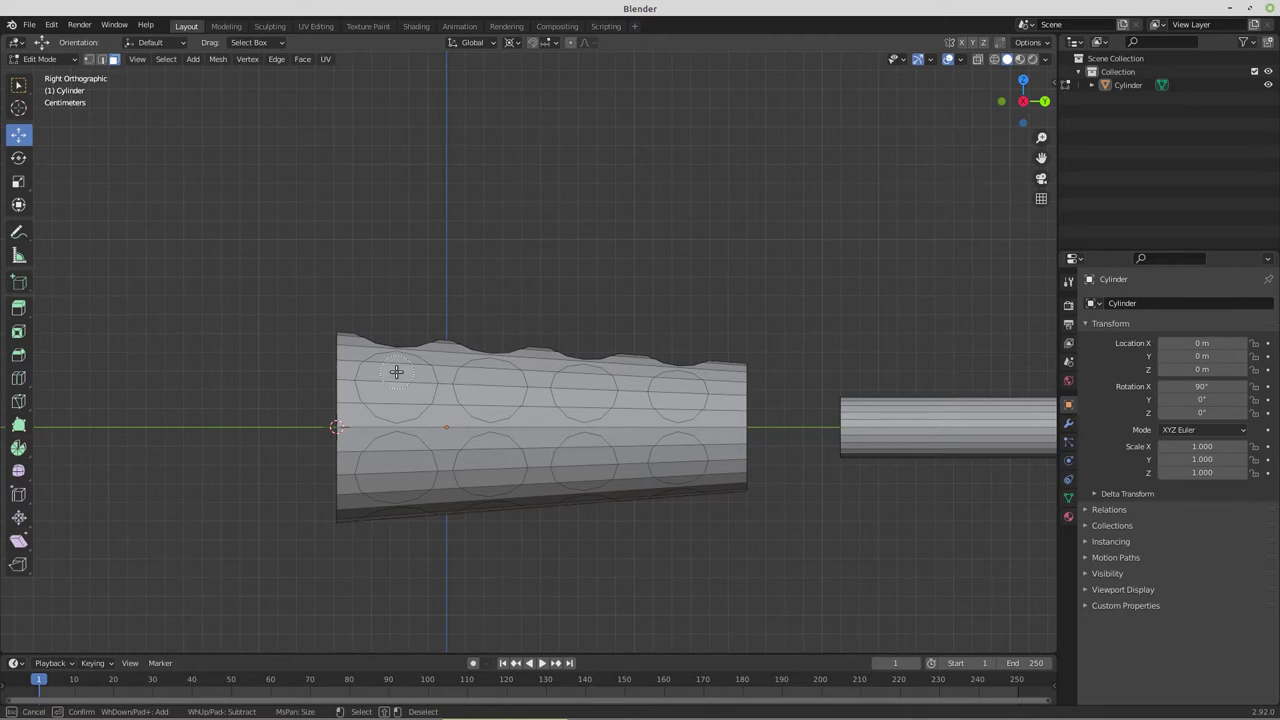
{"action": "left_click_drag", "start_coordinate": [396, 372], "coordinate": [394, 391]}
{"action": "left_click", "coordinate": [490, 385]}
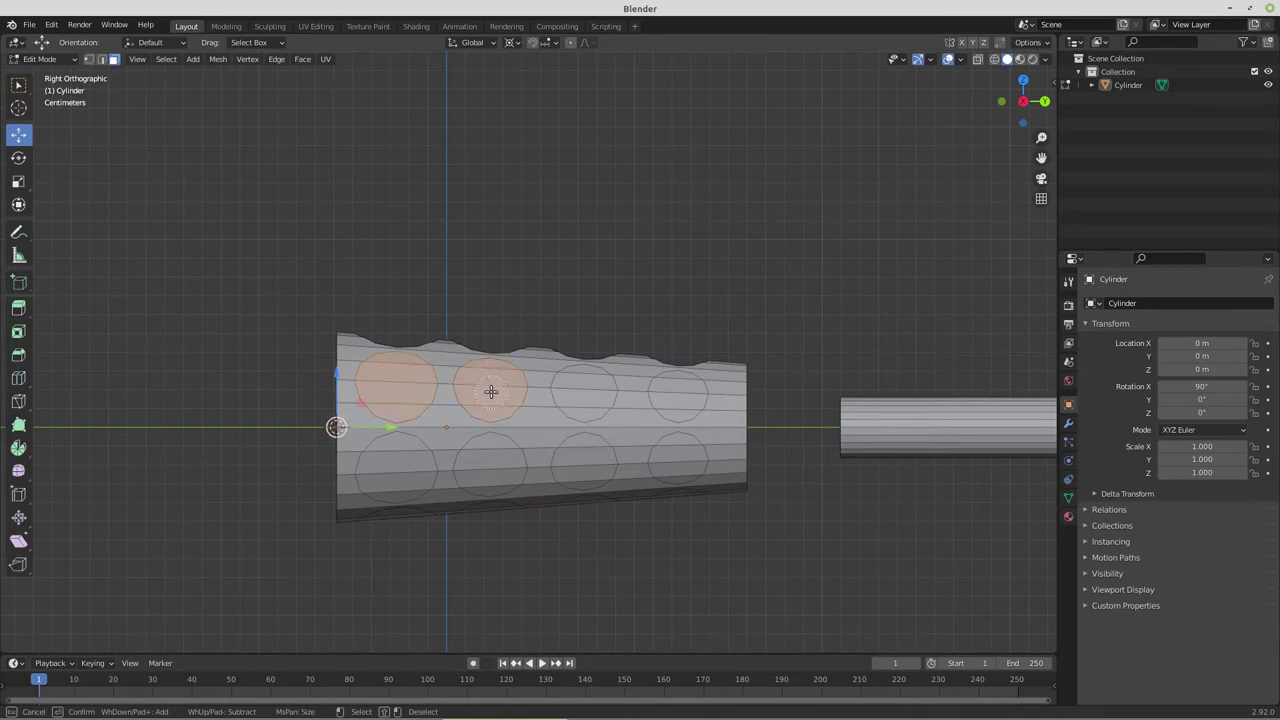
{"action": "left_click", "coordinate": [584, 387]}
{"action": "left_click", "coordinate": [676, 395]}
{"action": "right_click", "coordinate": [676, 396]}
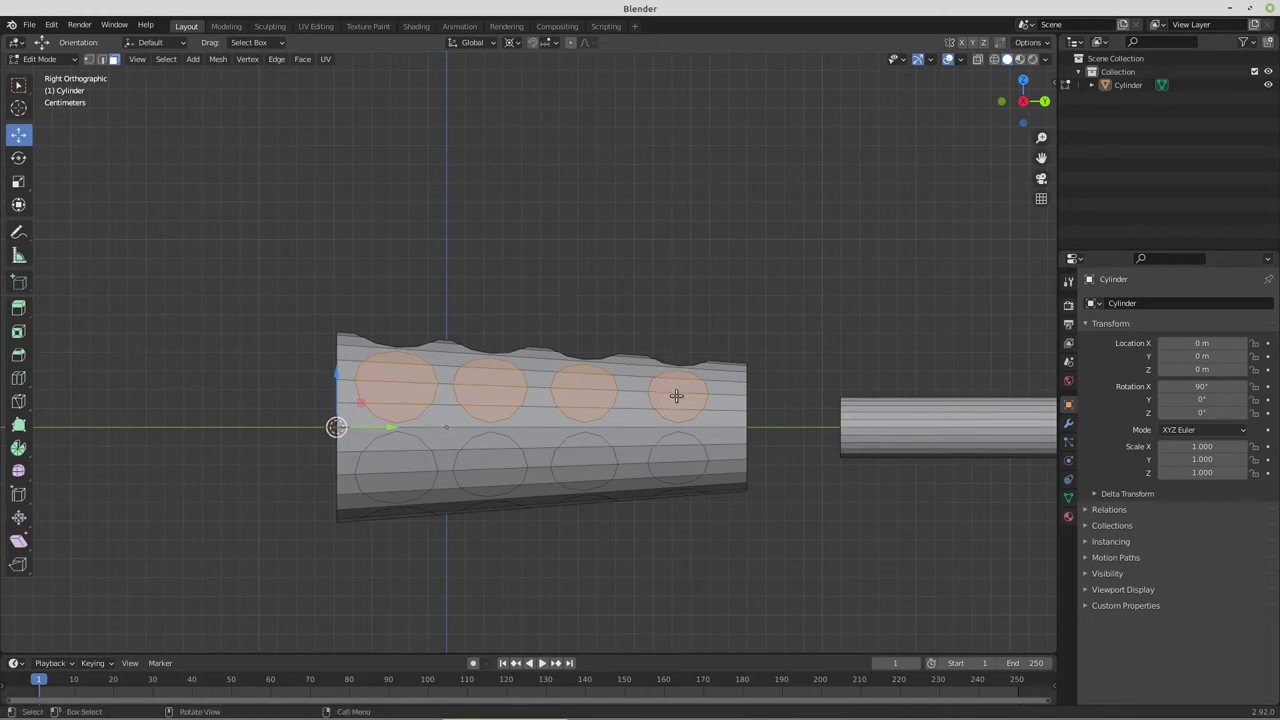
{"action": "key", "text": "x"}
{"action": "left_click", "coordinate": [677, 397]}
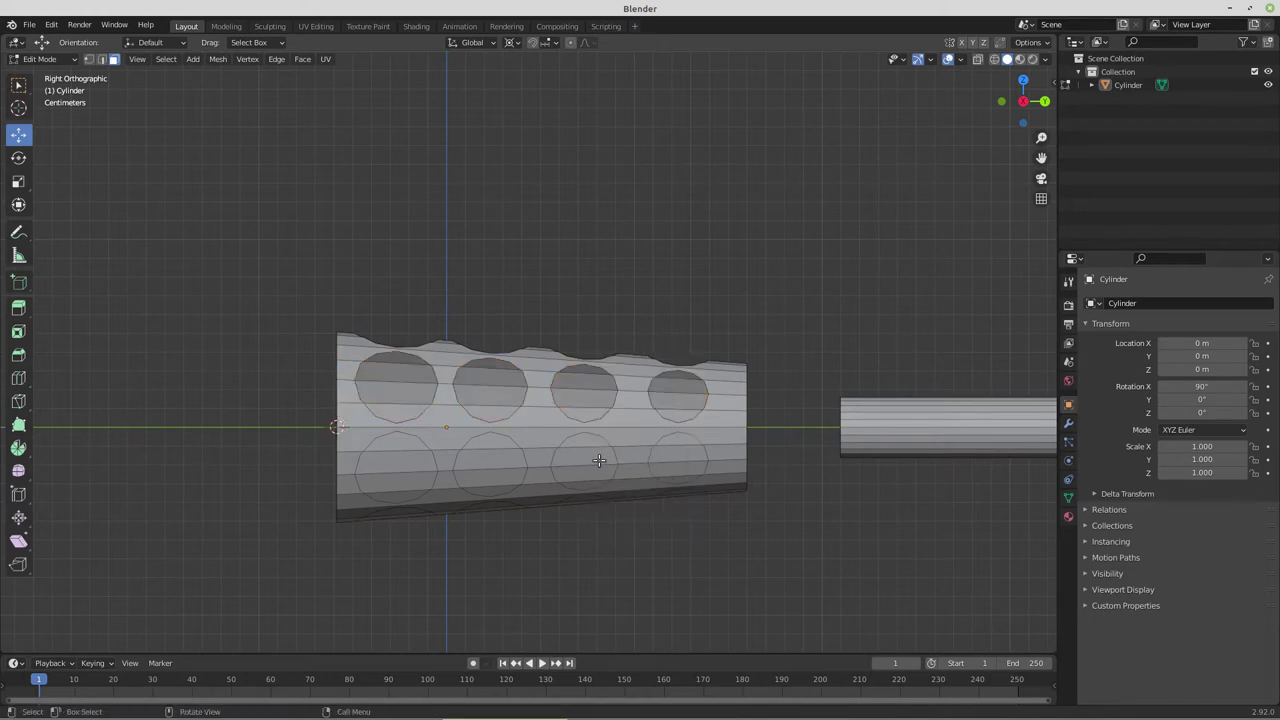
Circle-select the faces inside the four circles of the next row around the jacket's underside and delete them
{"action": "mouse_move", "coordinate": [595, 462]}
{"action": "middle_mouse_down"}
{"action": "mouse_move", "coordinate": [573, 438]}
{"action": "mouse_move", "coordinate": [571, 403]}
{"action": "mouse_move", "coordinate": [586, 400]}
{"action": "middle_mouse_up"}
{"action": "key", "text": "c"}
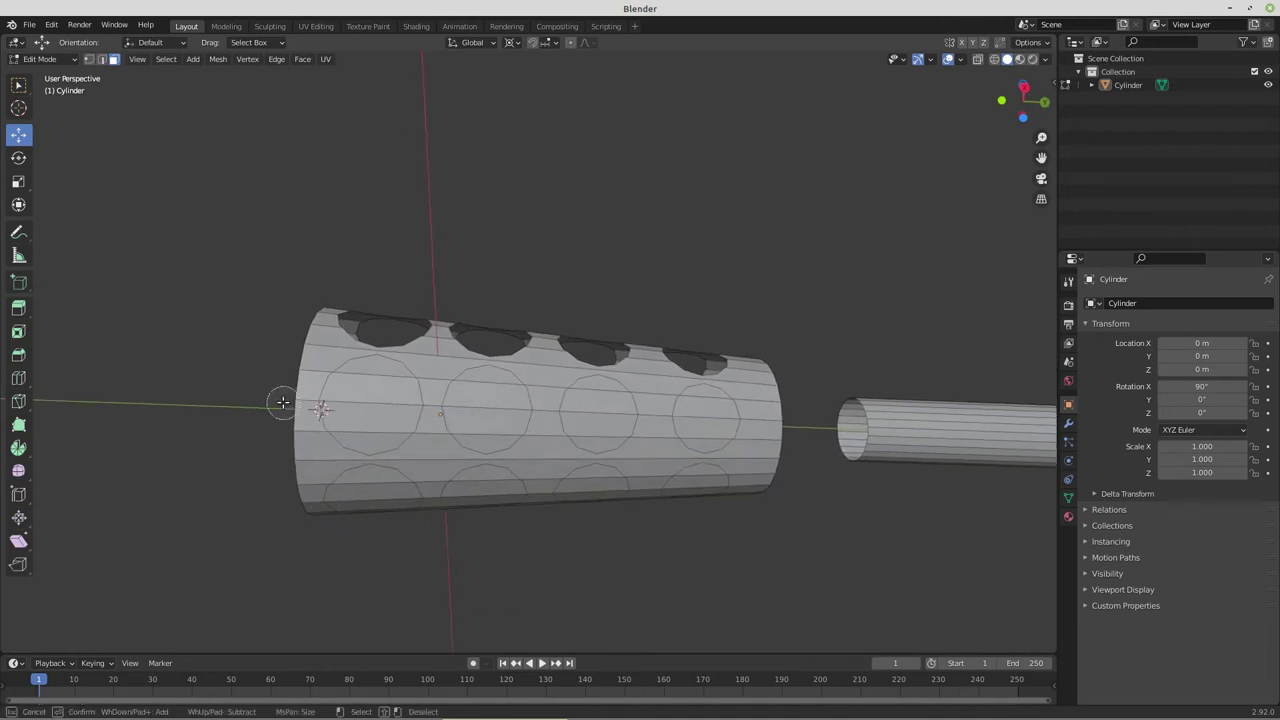
{"action": "mouse_move", "coordinate": [374, 374]}
{"action": "left_mouse_down"}
{"action": "mouse_move", "coordinate": [373, 422]}
{"action": "mouse_move", "coordinate": [463, 428]}
{"action": "mouse_move", "coordinate": [482, 423]}
{"action": "mouse_move", "coordinate": [491, 398]}
{"action": "mouse_move", "coordinate": [544, 411]}
{"action": "mouse_move", "coordinate": [609, 398]}
{"action": "mouse_move", "coordinate": [599, 422]}
{"action": "mouse_move", "coordinate": [708, 415]}
{"action": "left_mouse_up"}
{"action": "right_click", "coordinate": [707, 412]}
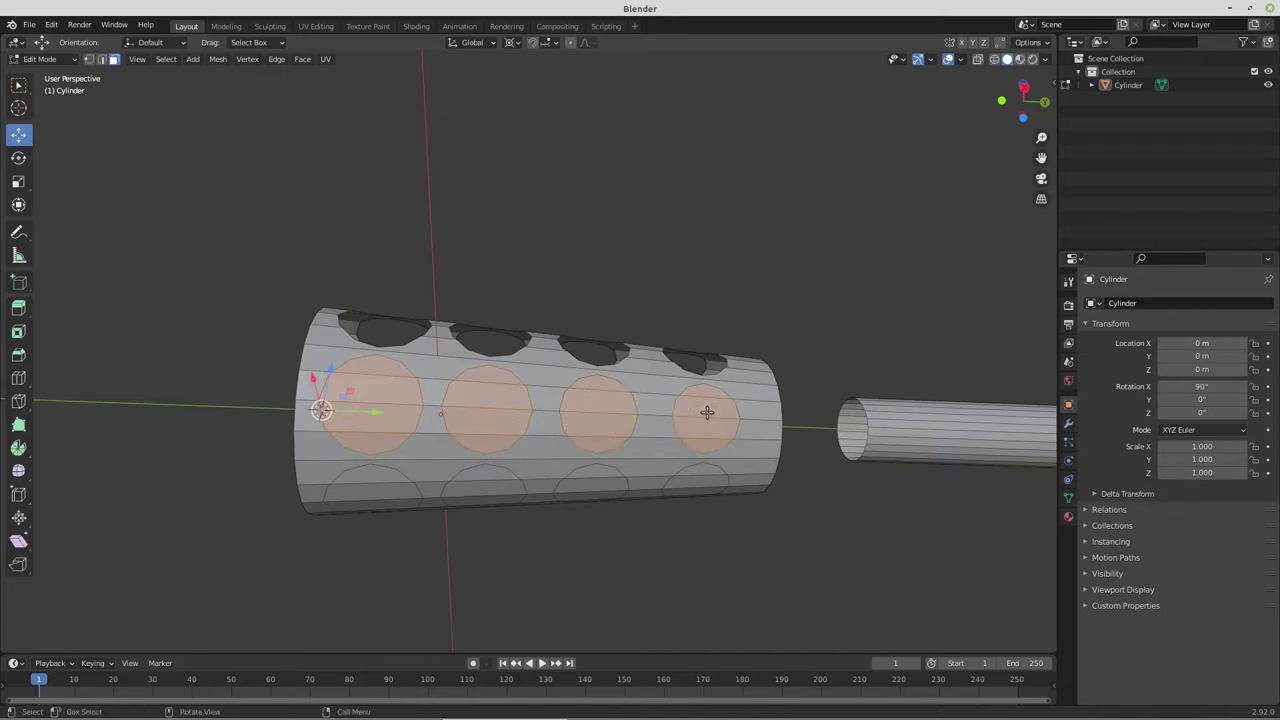
{"action": "key", "text": "x"}
{"action": "left_click", "coordinate": [700, 417]}
Circle-select the faces inside the jacket's fourth row of circles, directly below the newly opened row, and delete them
{"action": "middle_click_drag", "start_coordinate": [548, 470], "coordinate": [534, 391]}
{"action": "key", "text": "c"}
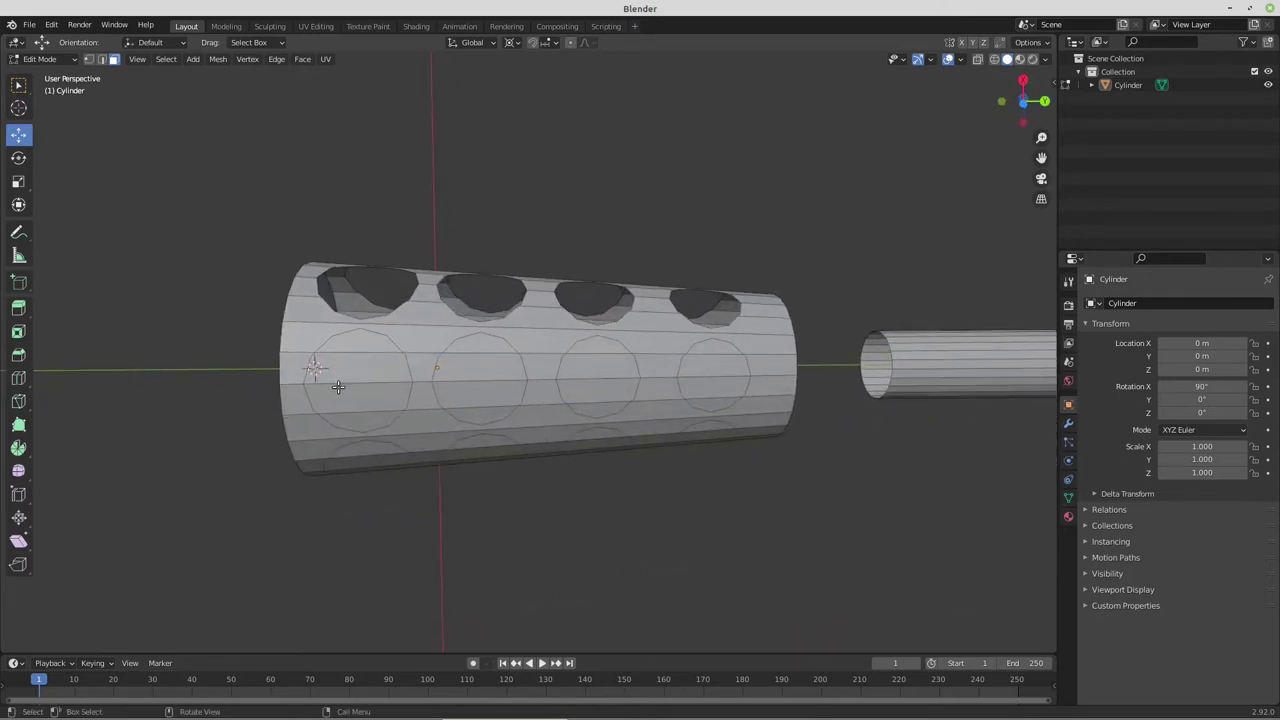
{"action": "left_click_drag", "start_coordinate": [351, 354], "coordinate": [362, 398]}
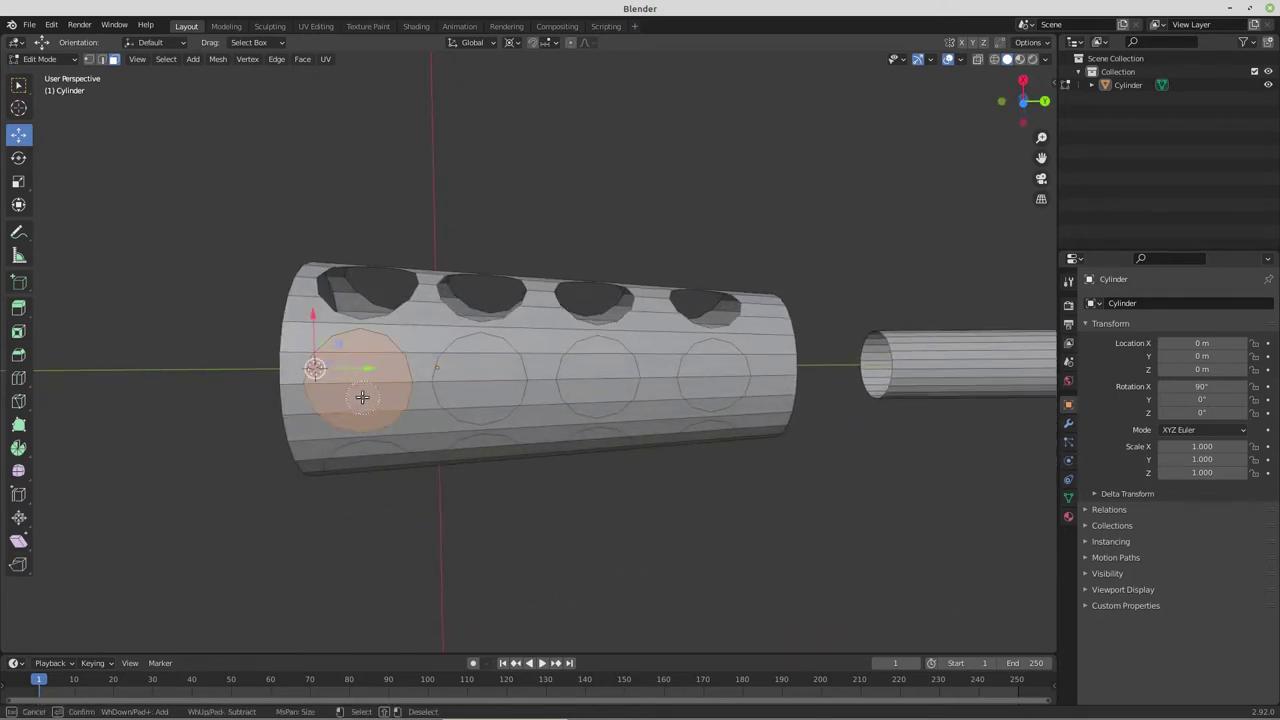
{"action": "left_click_drag", "start_coordinate": [486, 400], "coordinate": [491, 366]}
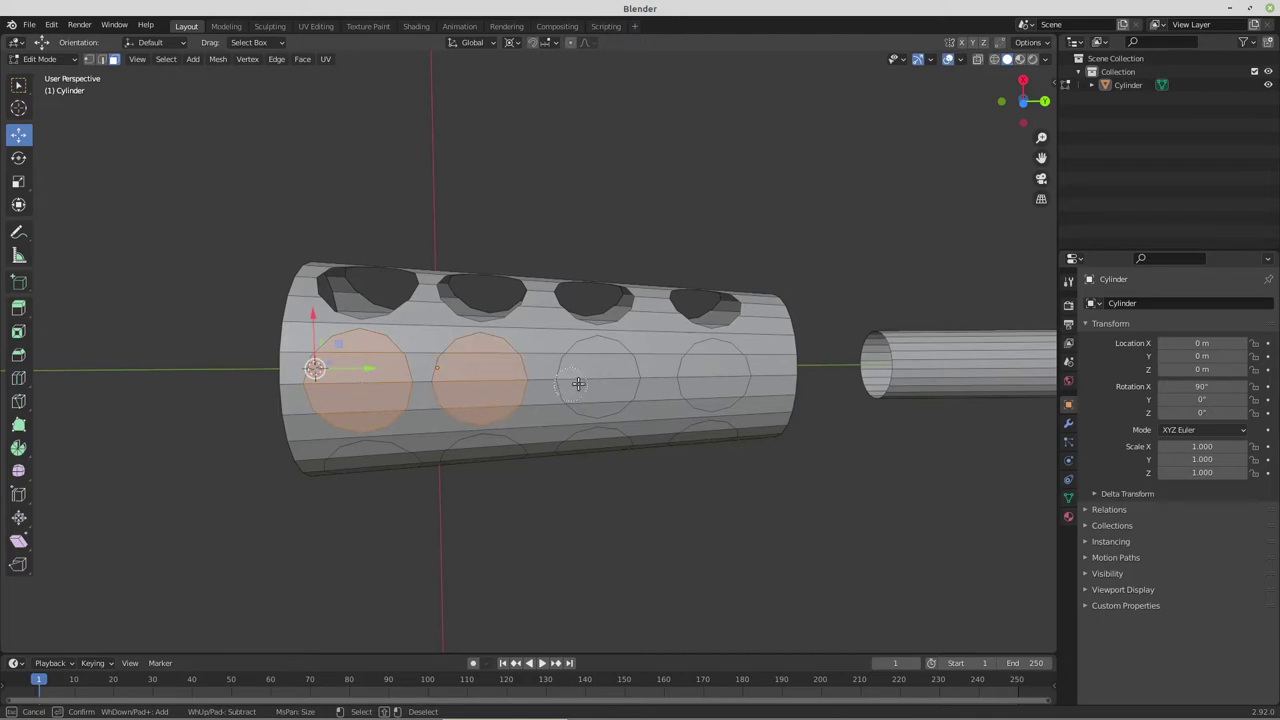
{"action": "left_click_drag", "start_coordinate": [597, 360], "coordinate": [604, 388]}
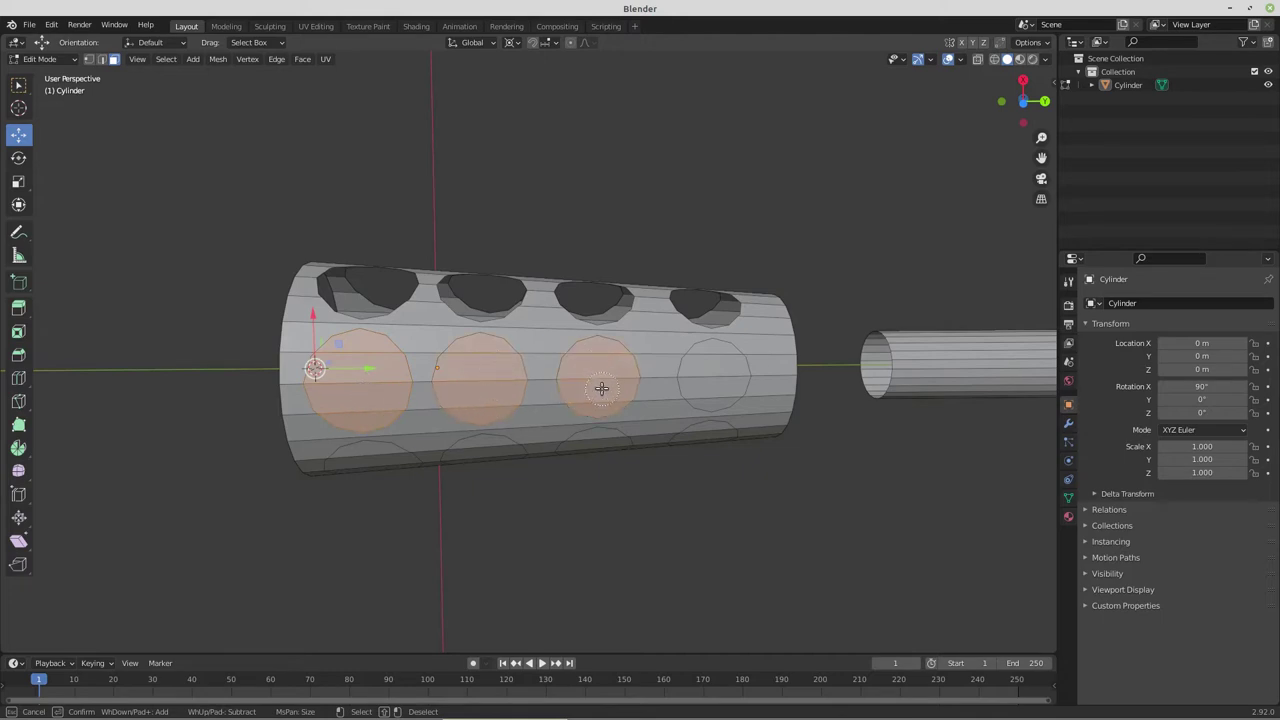
{"action": "left_click_drag", "start_coordinate": [711, 386], "coordinate": [711, 371]}
{"action": "right_click", "coordinate": [711, 366]}
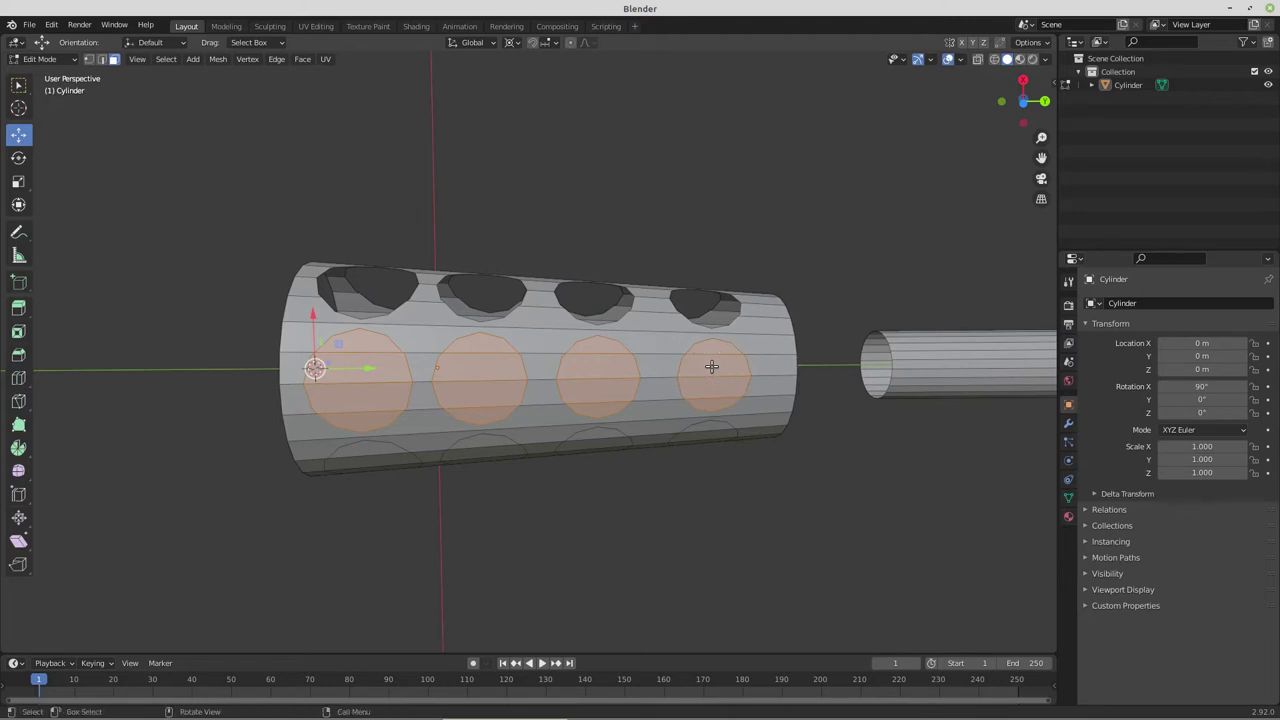
{"action": "key", "text": "x"}
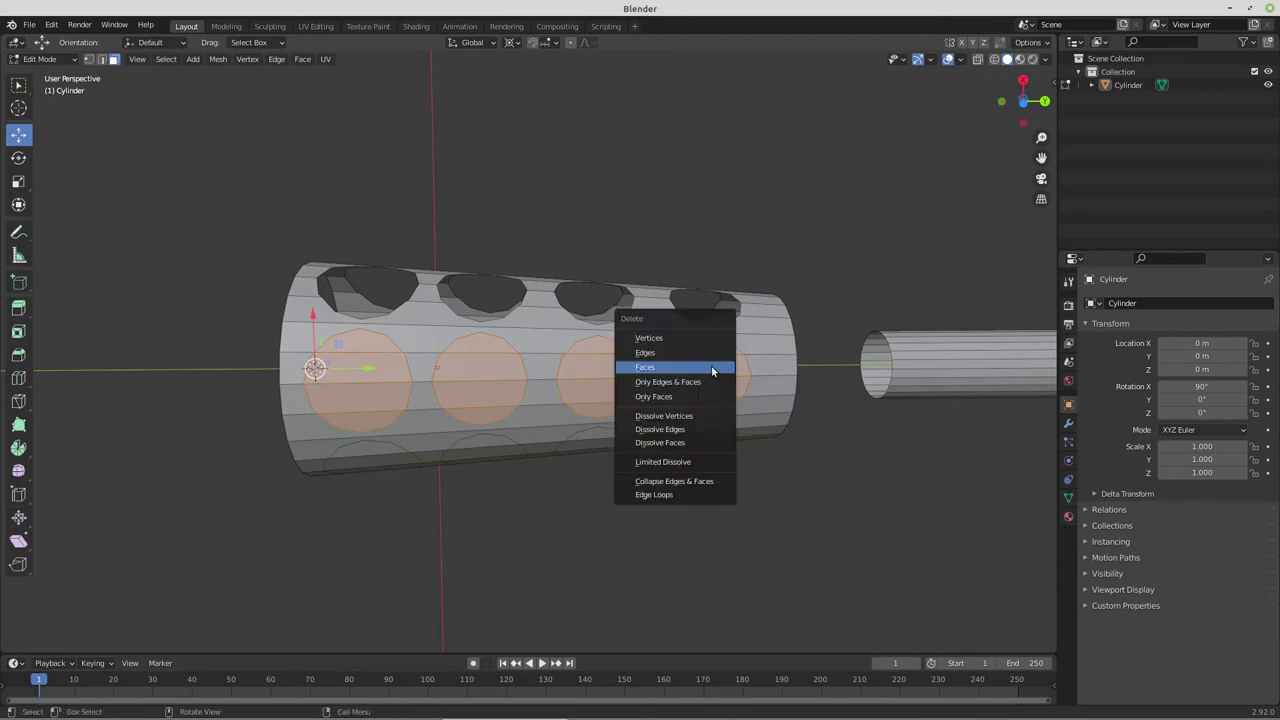
{"action": "left_click", "coordinate": [711, 366]}
Circle-select the faces inside the four circles of the fifth row around the jacket and delete them
{"action": "mouse_move", "coordinate": [616, 424]}
{"action": "middle_mouse_down"}
{"action": "mouse_move", "coordinate": [400, 330]}
{"action": "mouse_move", "coordinate": [671, 431]}
{"action": "mouse_move", "coordinate": [634, 426]}
{"action": "mouse_move", "coordinate": [645, 418]}
{"action": "middle_mouse_up"}
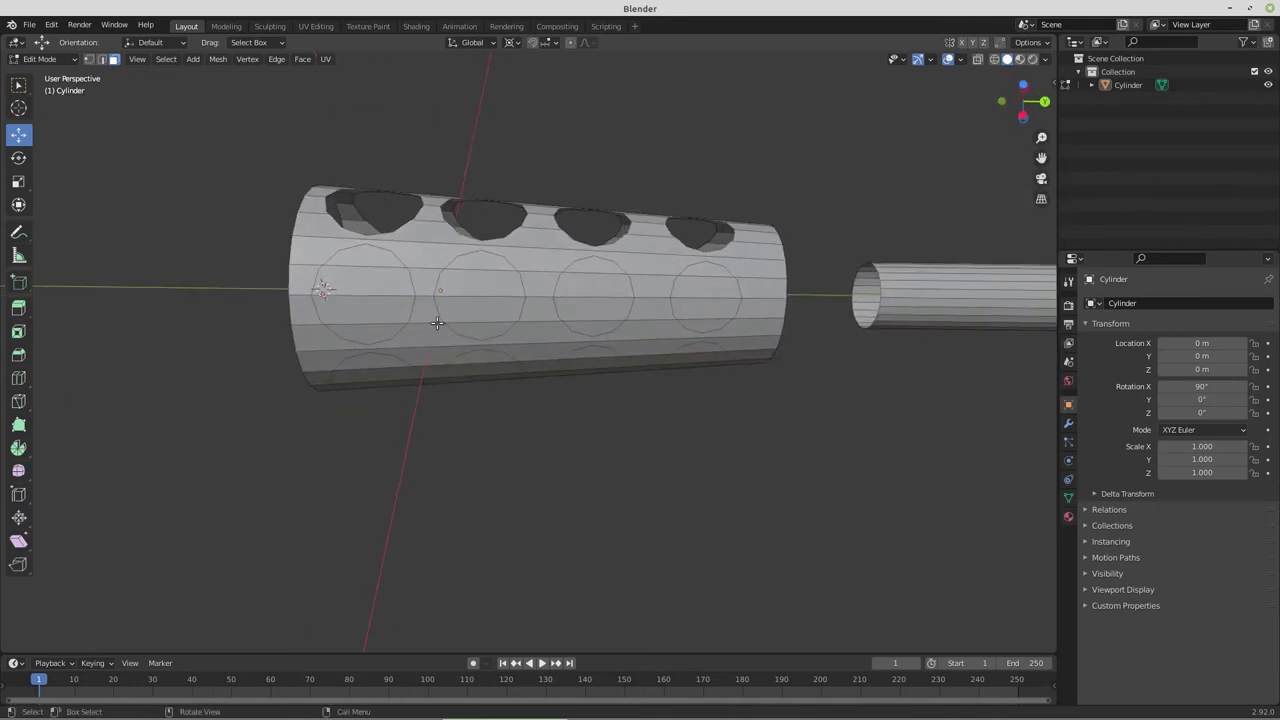
{"action": "key", "text": "c"}
{"action": "left_click_drag", "start_coordinate": [364, 270], "coordinate": [362, 308]}
{"action": "left_click_drag", "start_coordinate": [490, 288], "coordinate": [486, 309]}
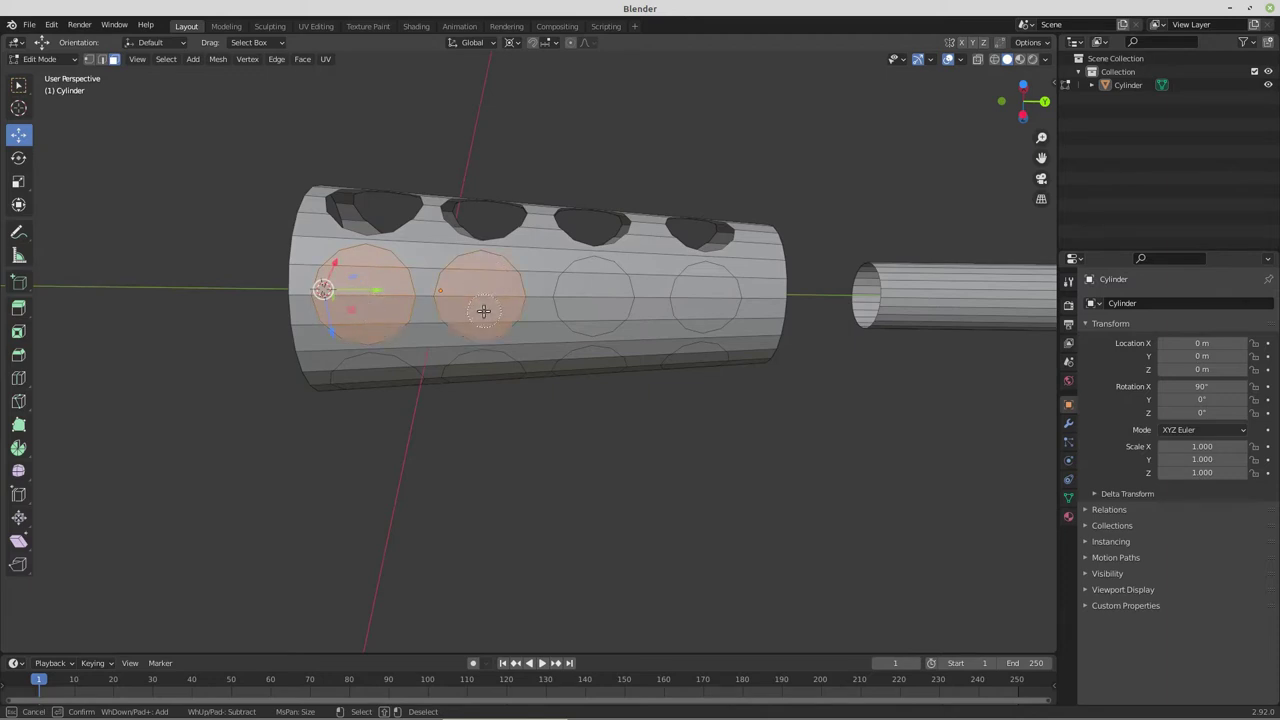
{"action": "left_click_drag", "start_coordinate": [591, 286], "coordinate": [595, 307]}
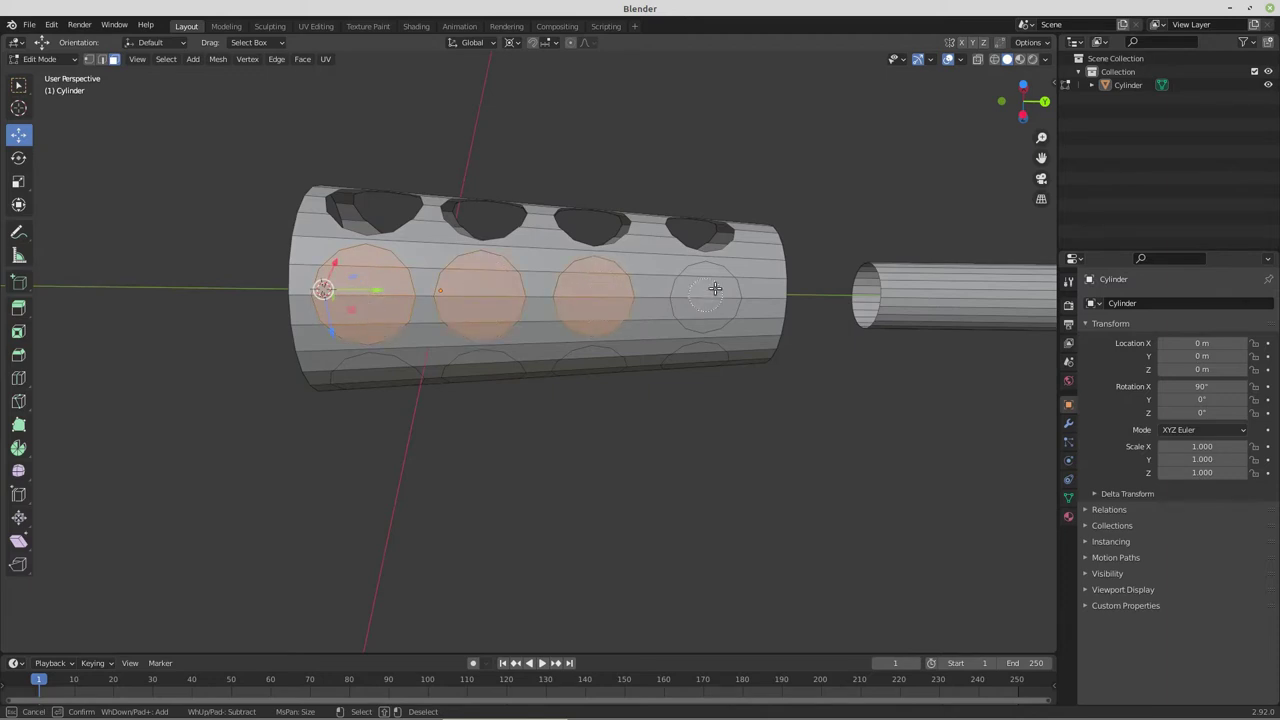
{"action": "left_click_drag", "start_coordinate": [703, 286], "coordinate": [704, 307]}
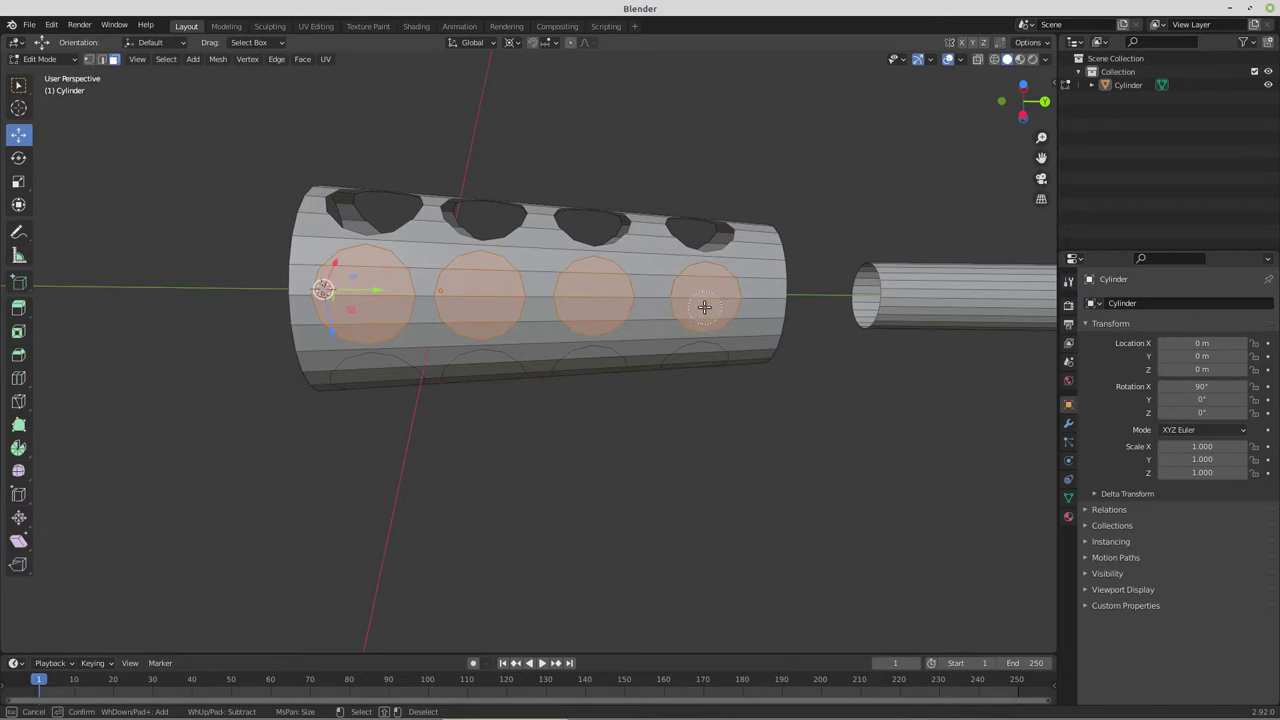
{"action": "right_click", "coordinate": [704, 307]}
{"action": "key", "text": "x"}
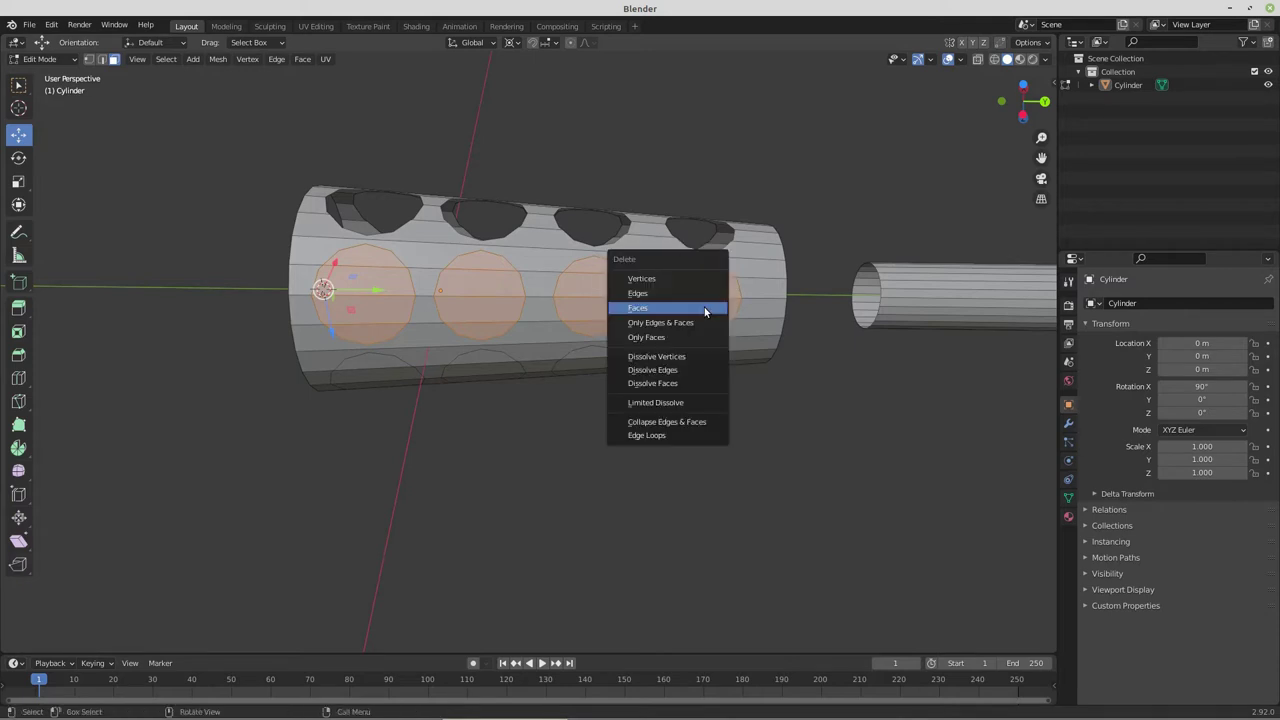
{"action": "left_click", "coordinate": [704, 307]}
Circle-select the faces inside the last closed row of four circles, between two open rows, and delete them
{"action": "middle_click_drag", "start_coordinate": [563, 360], "coordinate": [425, 290]}
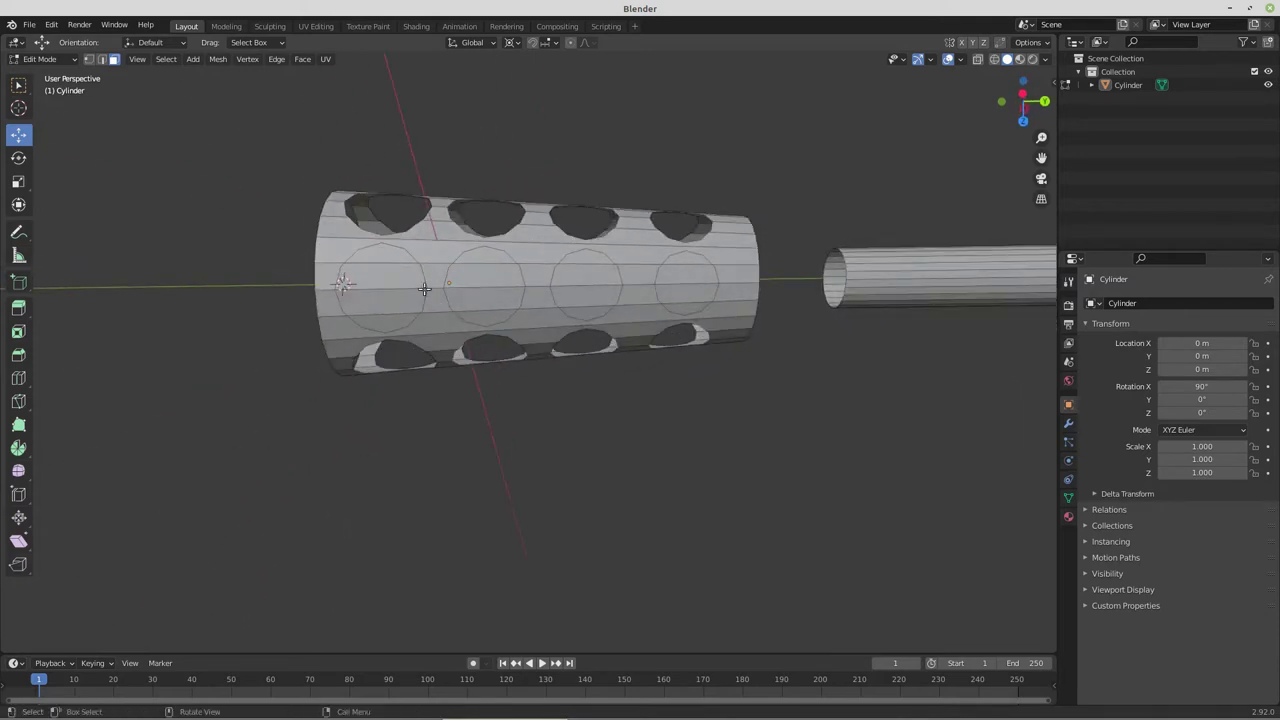
{"action": "key", "text": "c"}
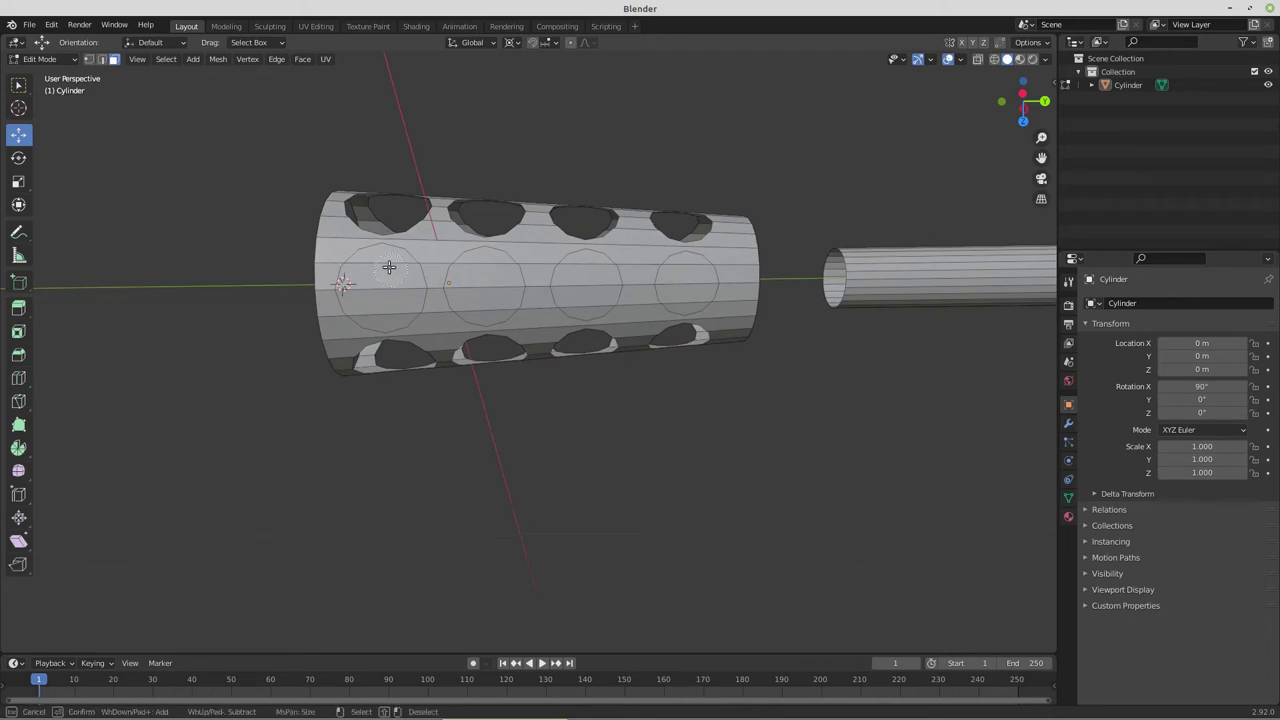
{"action": "left_click", "coordinate": [384, 285]}
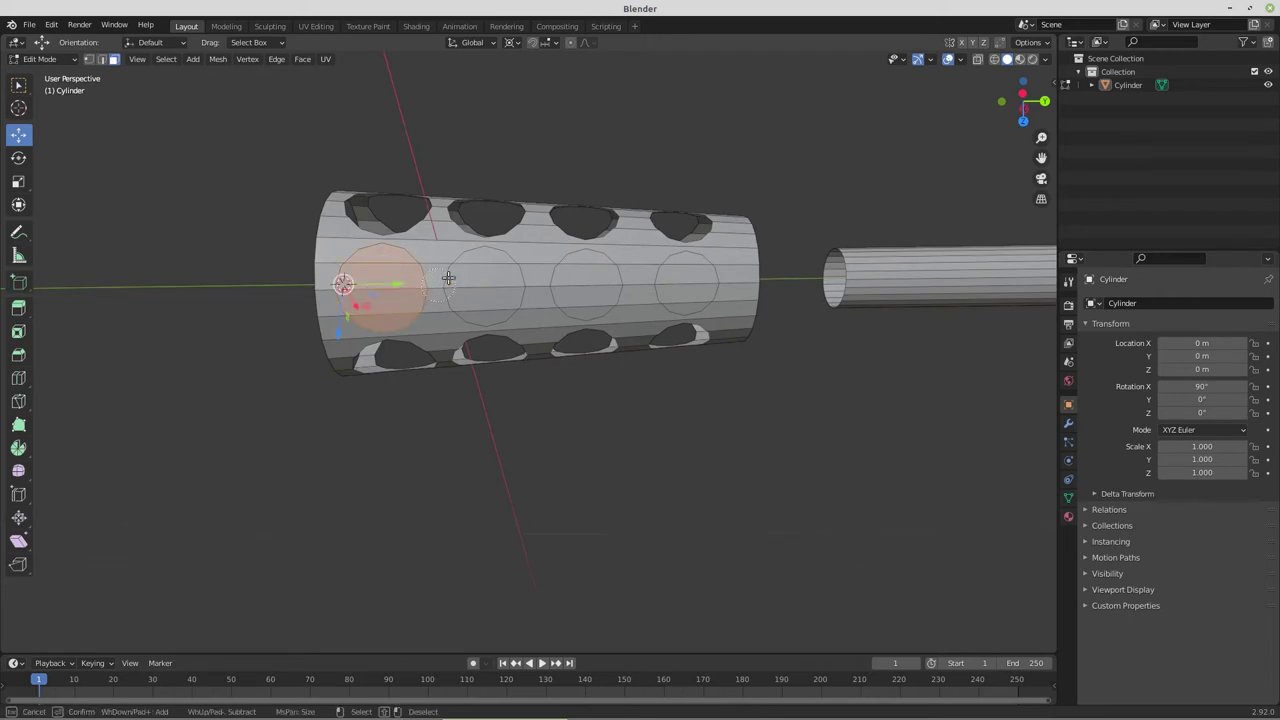
{"action": "left_click", "coordinate": [483, 297]}
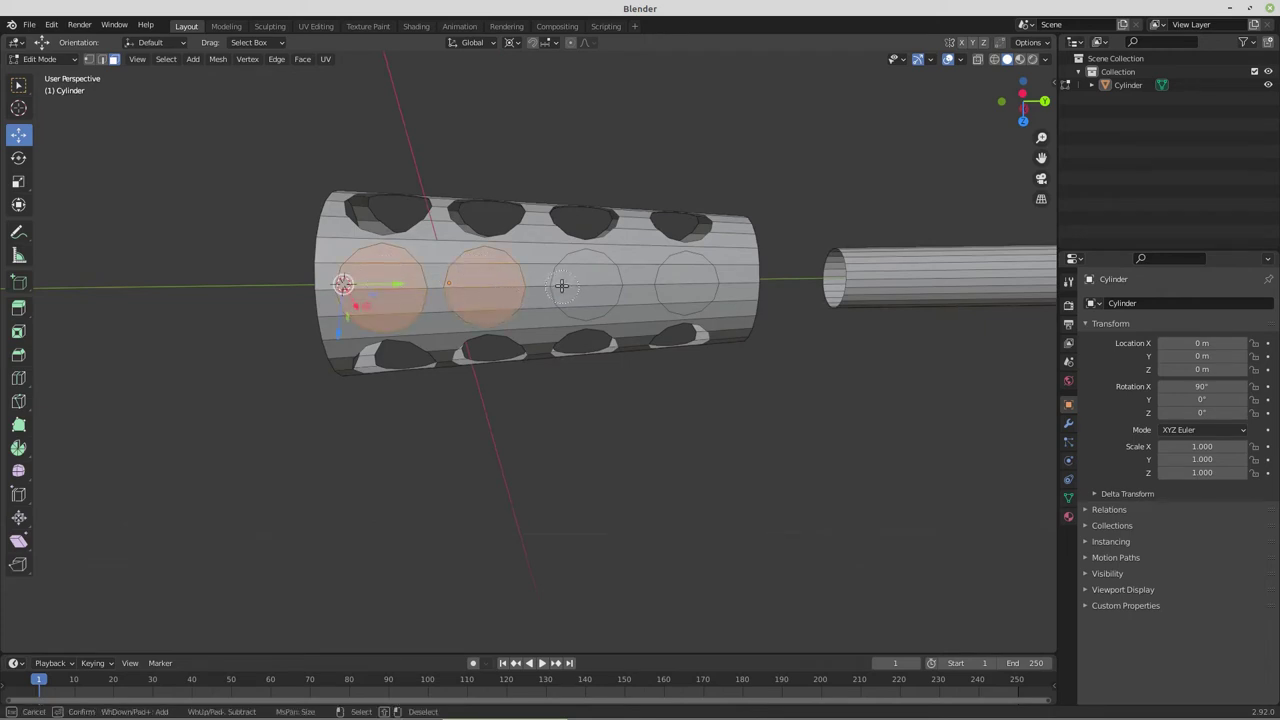
{"action": "left_click", "coordinate": [586, 287]}
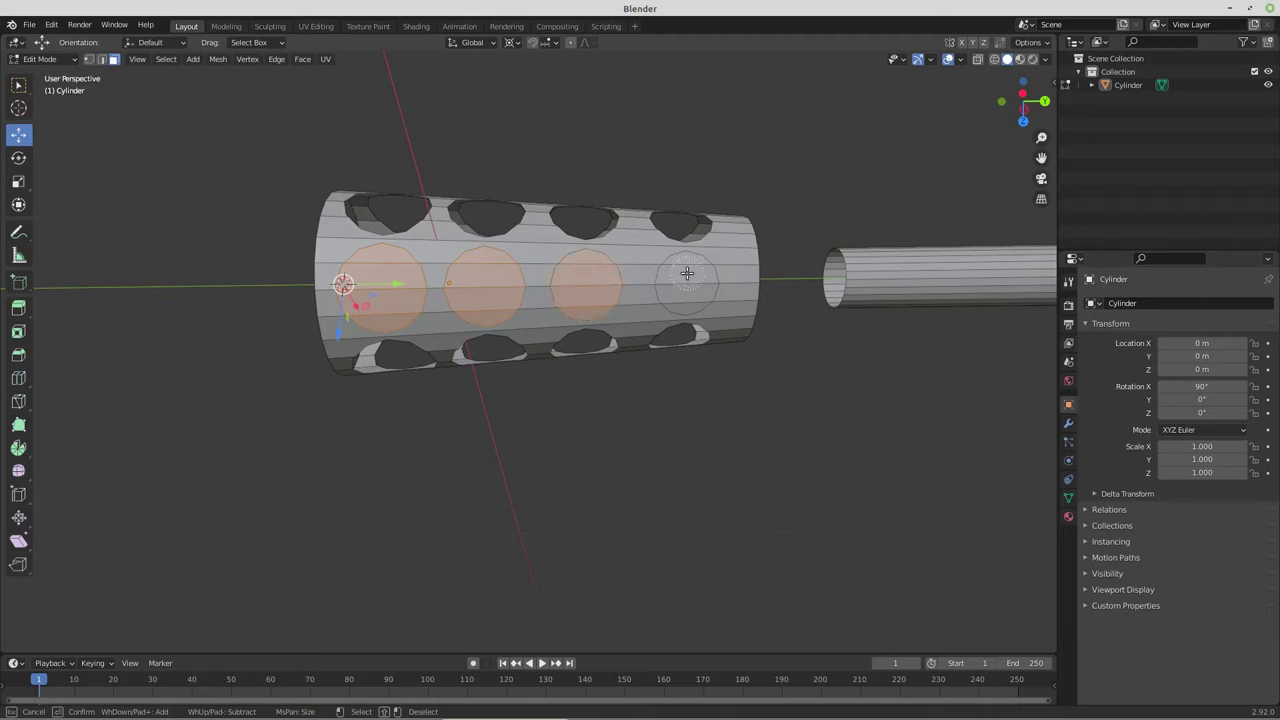
{"action": "left_click", "coordinate": [688, 290]}
{"action": "right_click", "coordinate": [688, 290]}
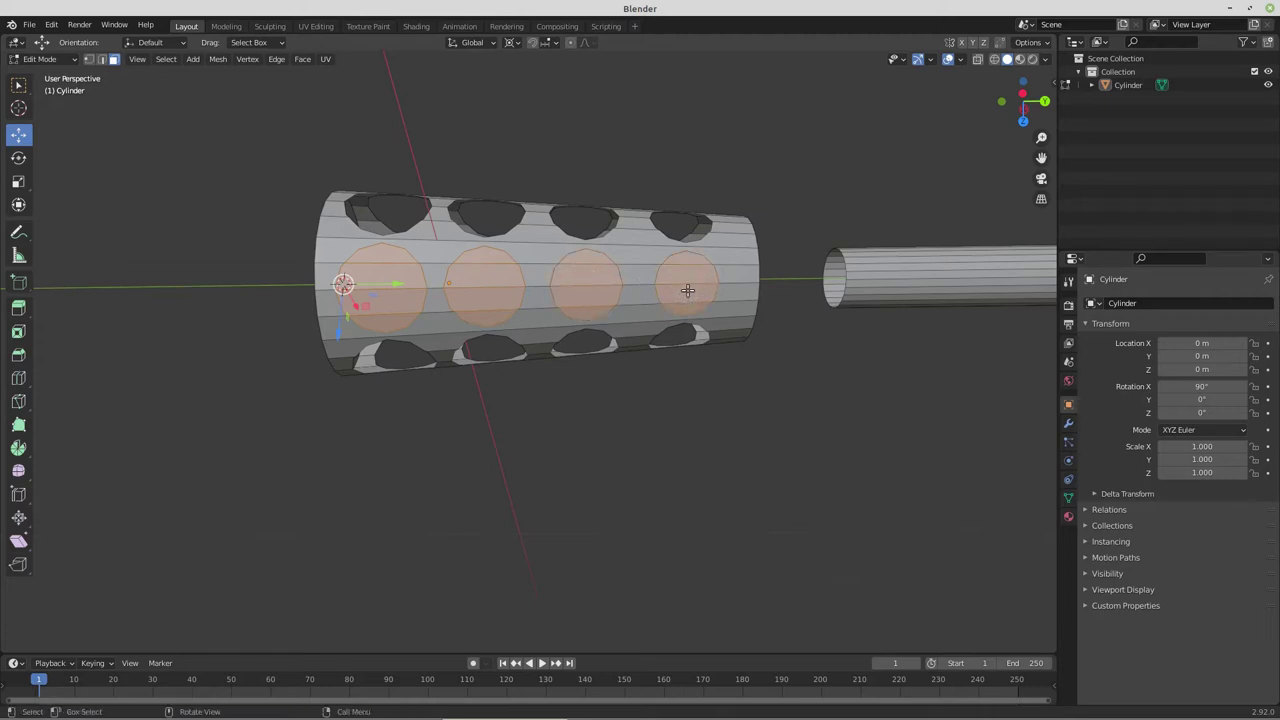
{"action": "key", "text": "x"}
{"action": "left_click", "coordinate": [687, 289]}
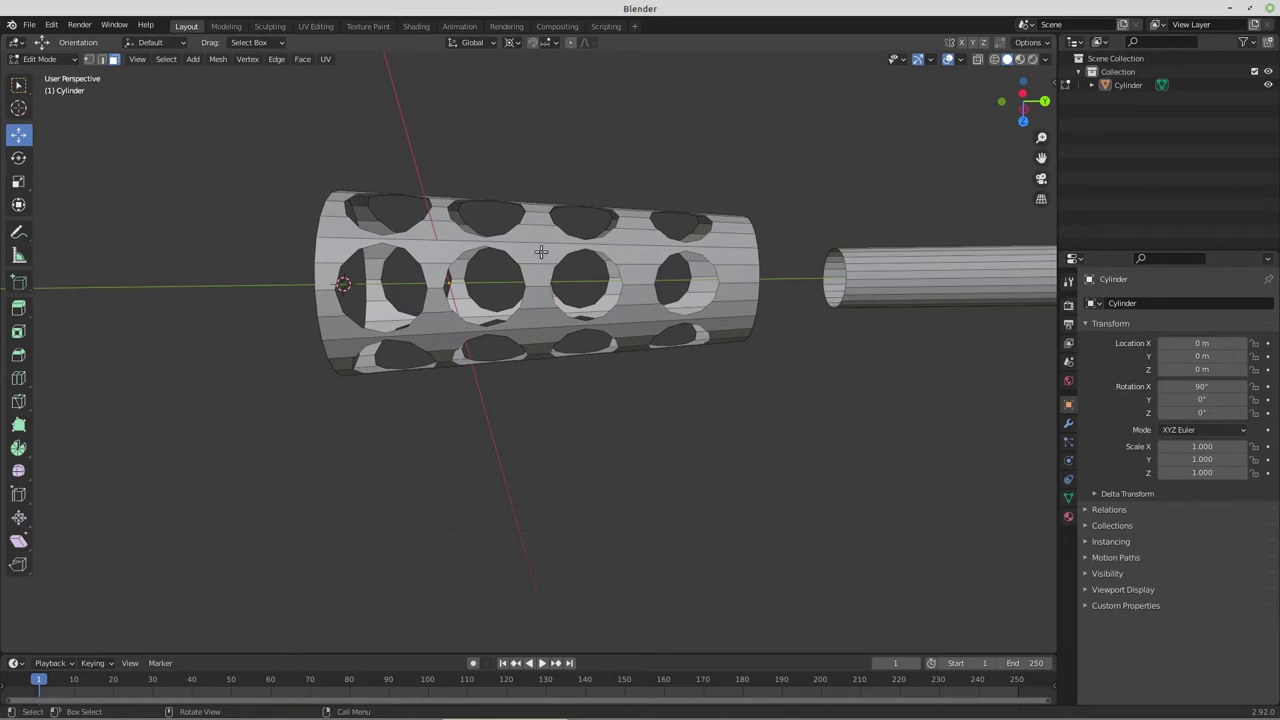
Select the whole linked jacket mesh and extrude it inward for wall thickness, scaling to about 0.84 with the Y axis locked
{"action": "key", "text": "ctrl+l"}
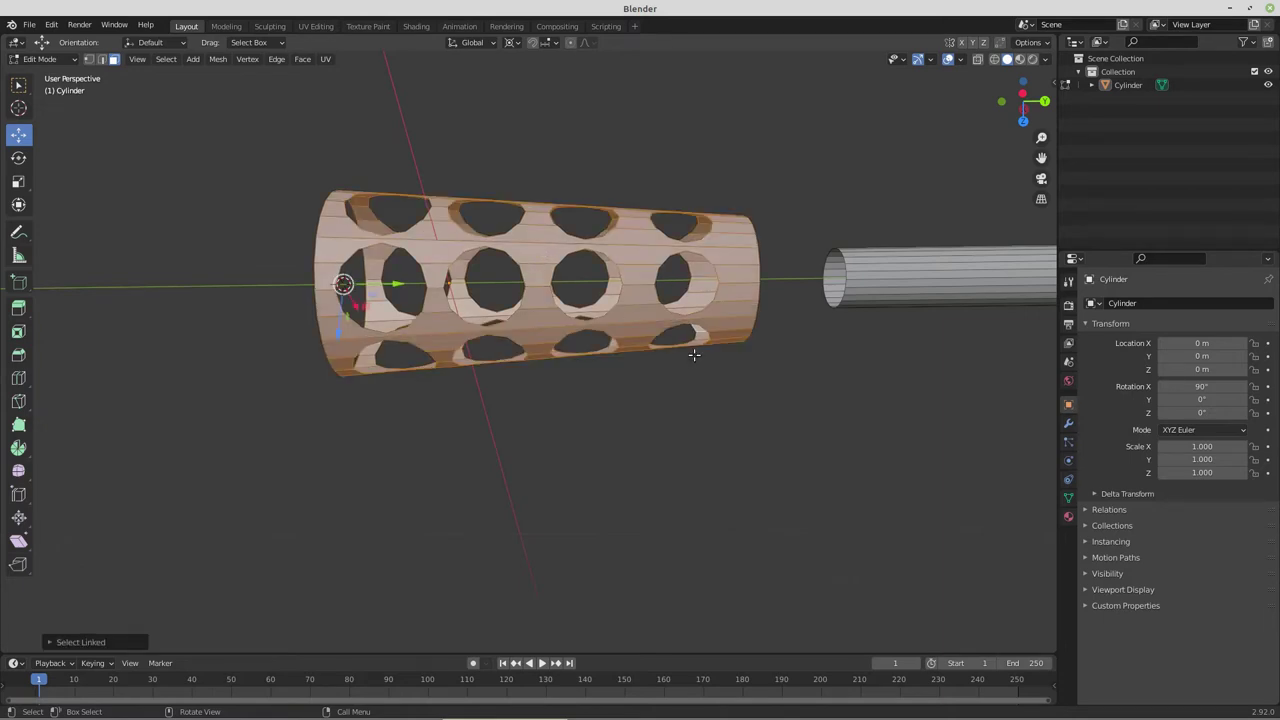
{"action": "key", "text": "e"}
{"action": "key", "text": "s"}
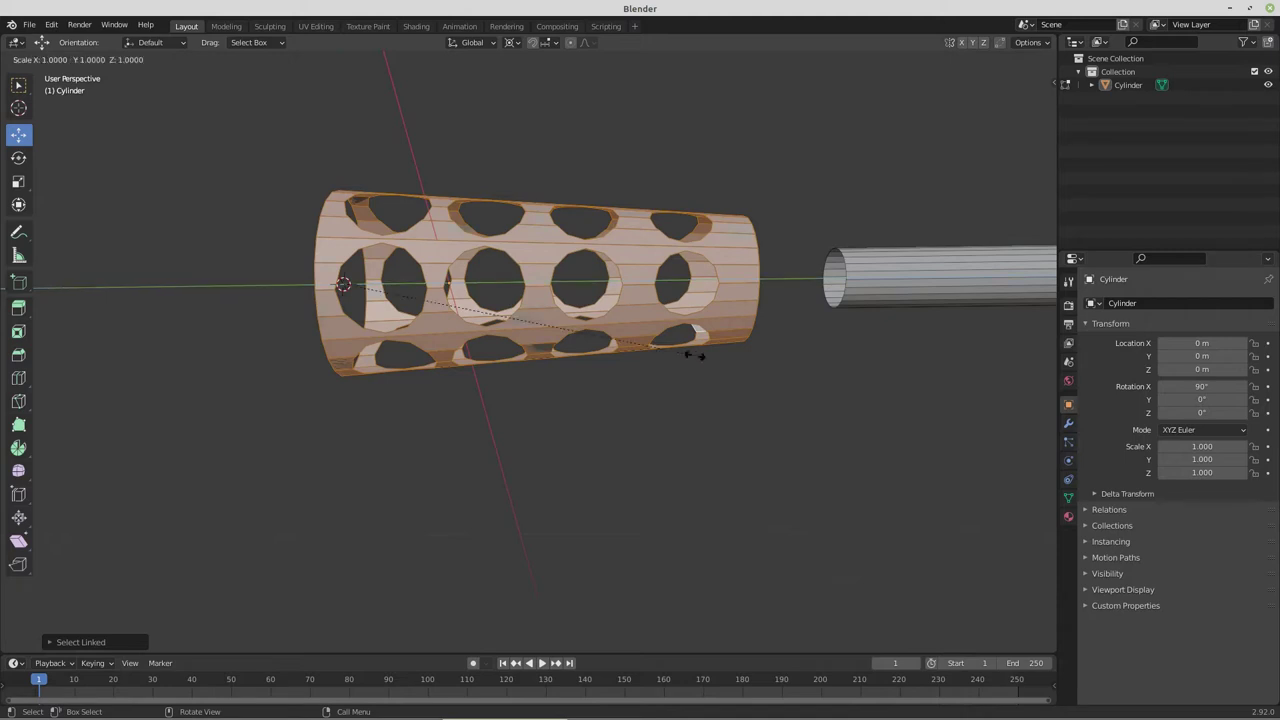
{"action": "key", "text": "shift"}
{"action": "key", "text": "shift+y"}
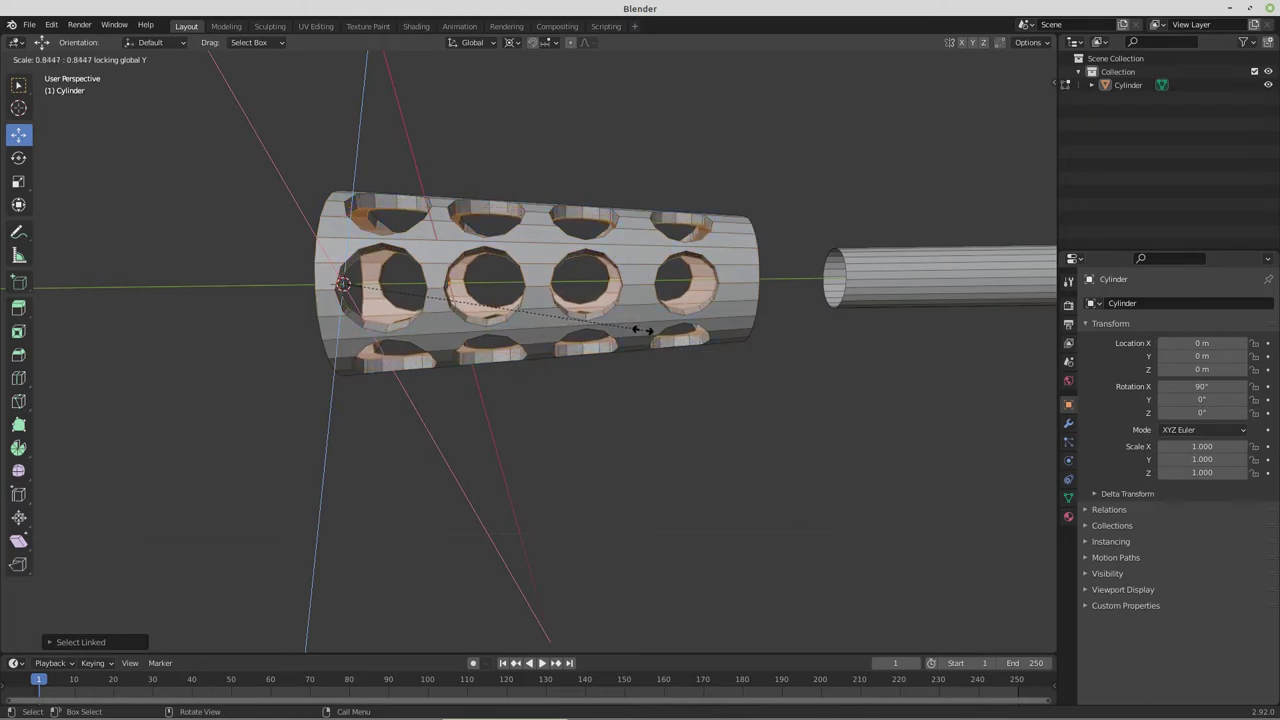
{"action": "left_click", "coordinate": [642, 330]}
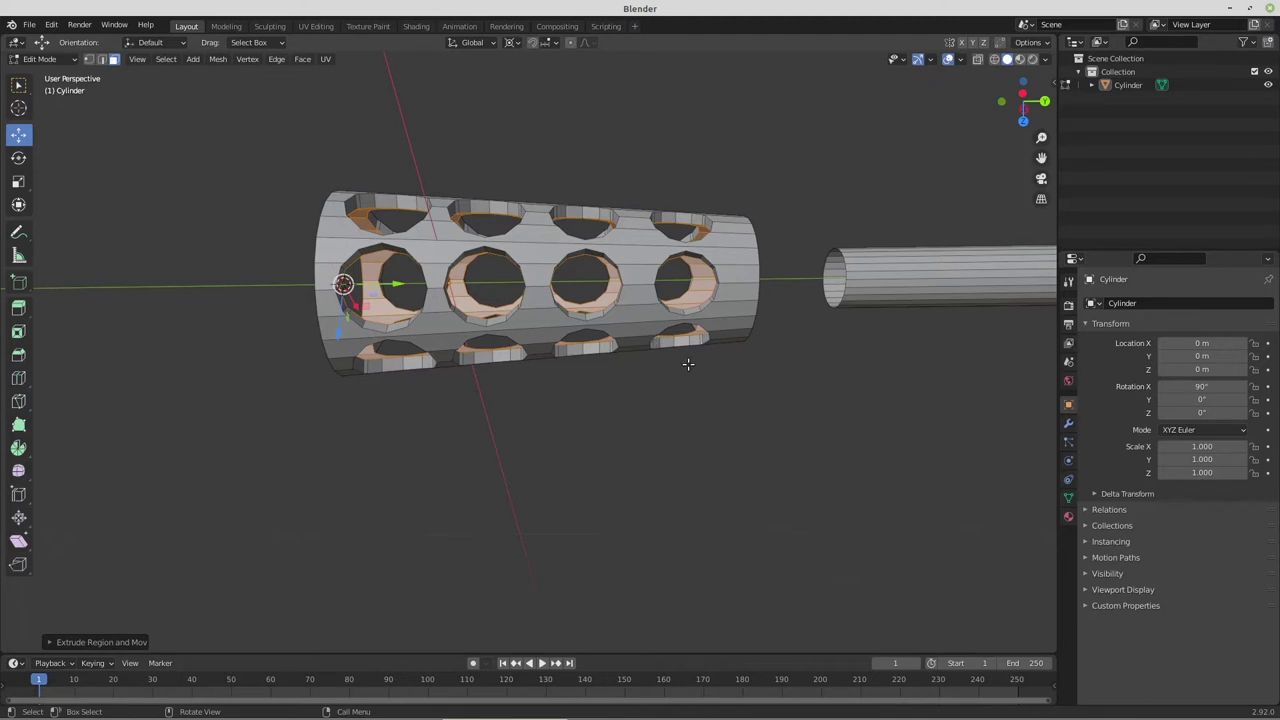
Extrude the inner edge loop at the jacket's narrow end toward its centre, scaling to about 0.38 around the median point
{"action": "middle_click_drag", "start_coordinate": [708, 367], "coordinate": [611, 413]}
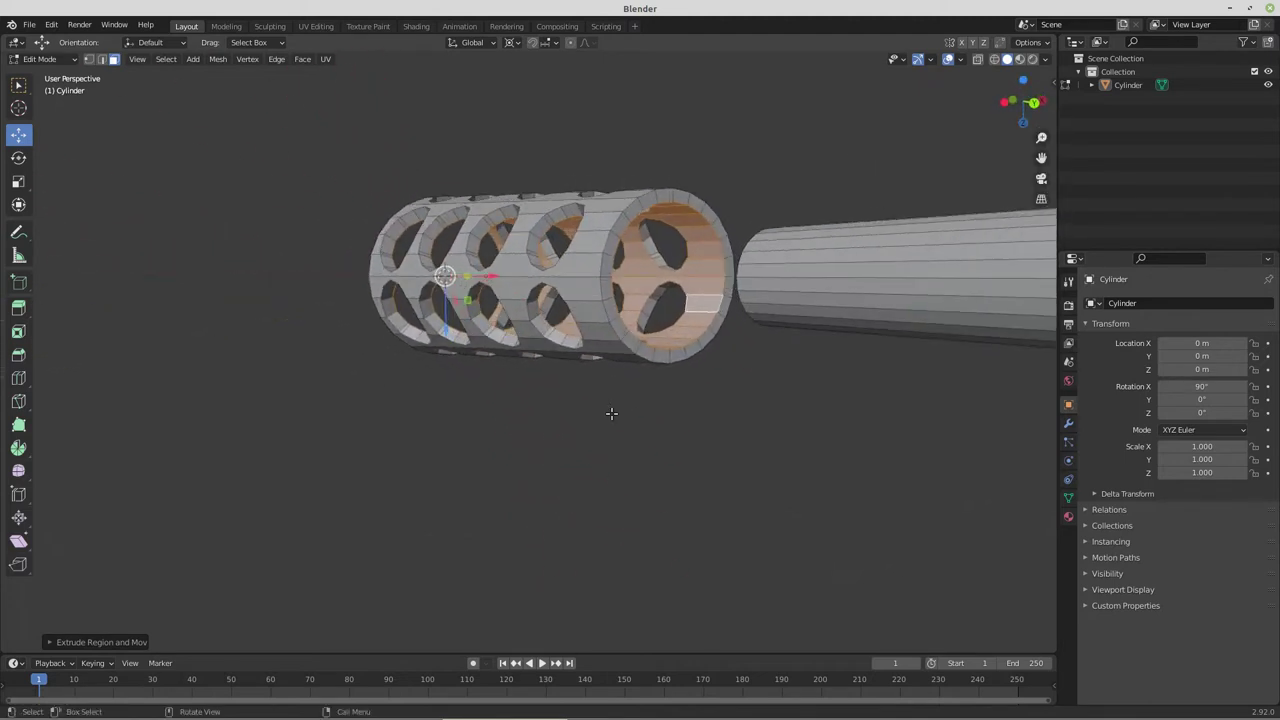
{"action": "left_click", "coordinate": [89, 59]}
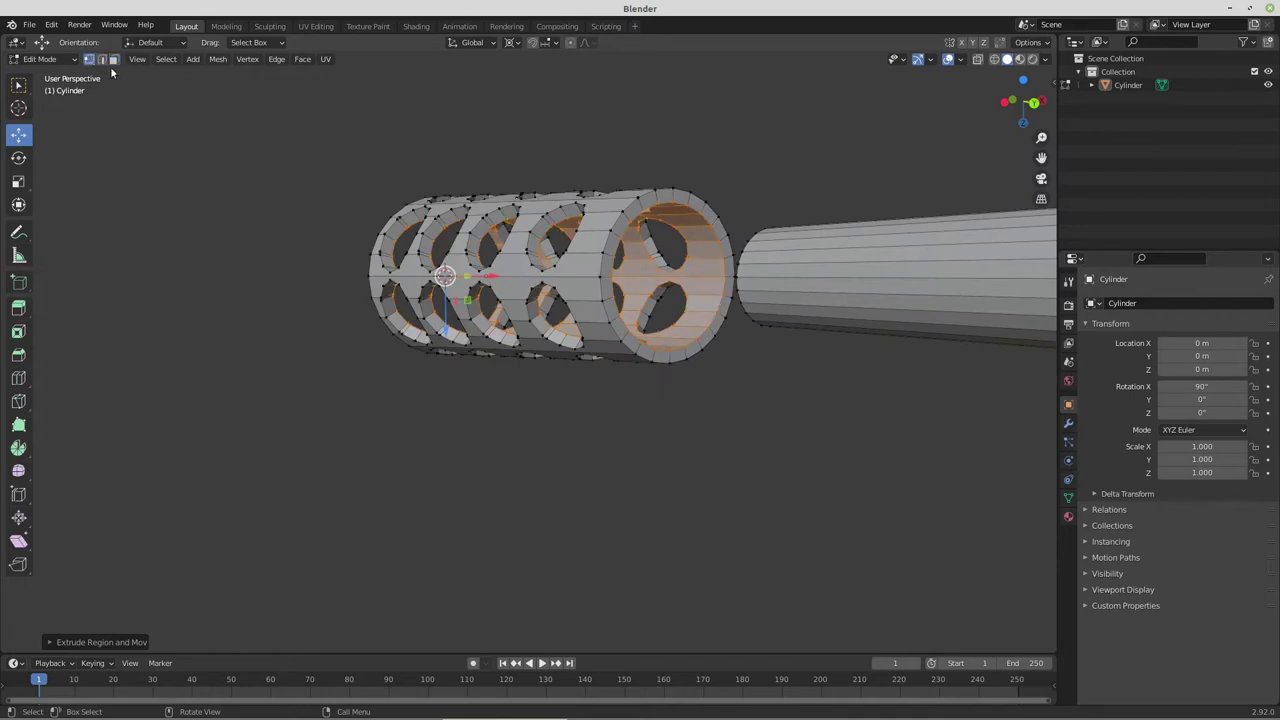
{"action": "left_click", "coordinate": [686, 205]}
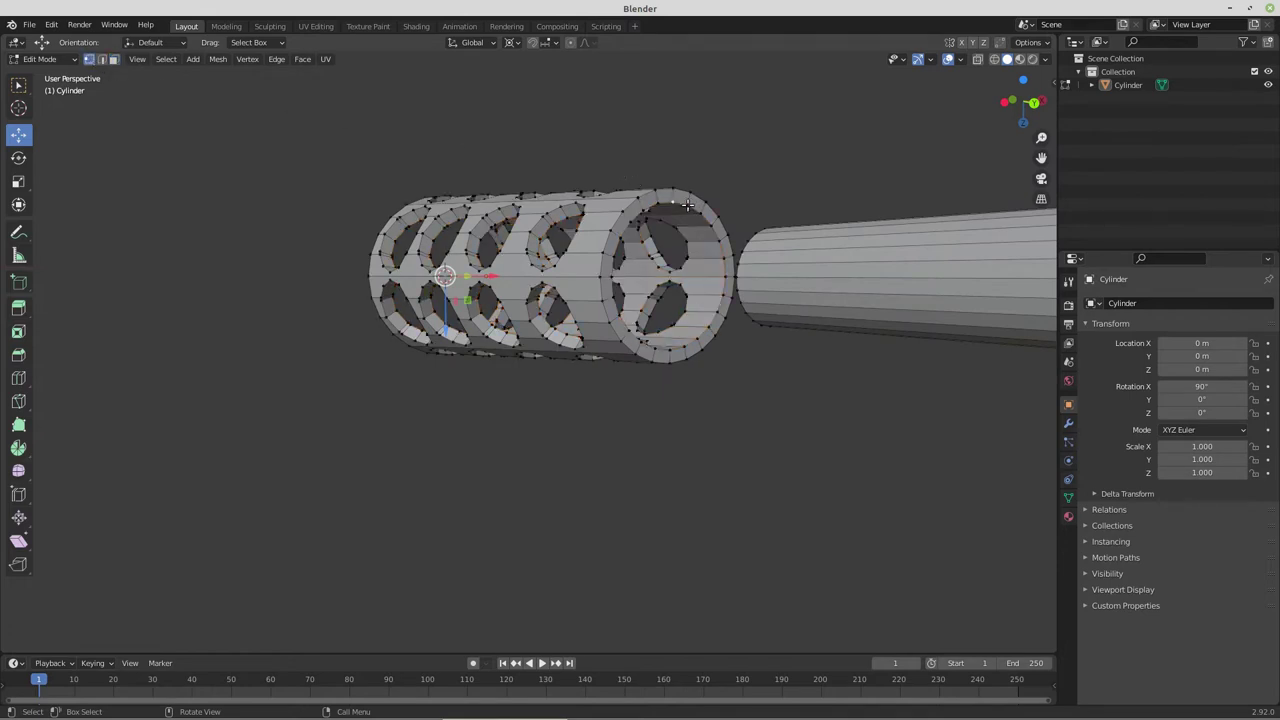
{"action": "left_click", "coordinate": [166, 59]}
{"action": "mouse_move", "coordinate": [207, 264]}
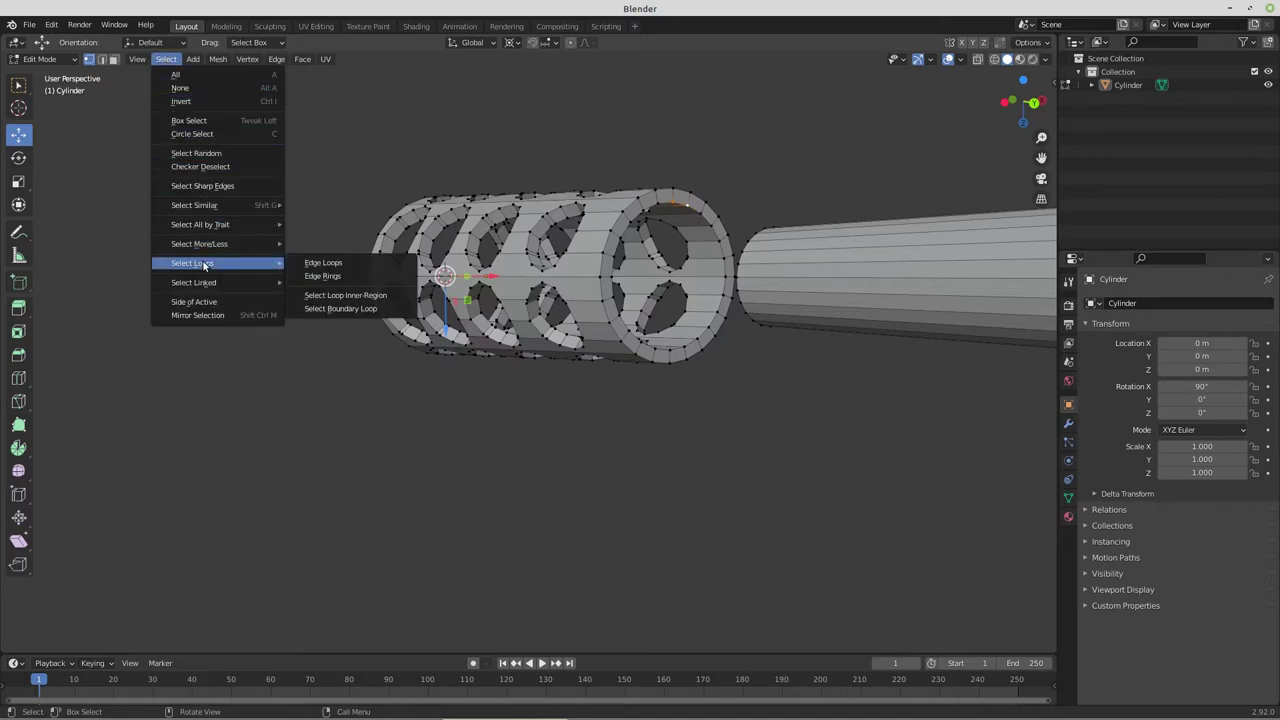
{"action": "left_click", "coordinate": [305, 262]}
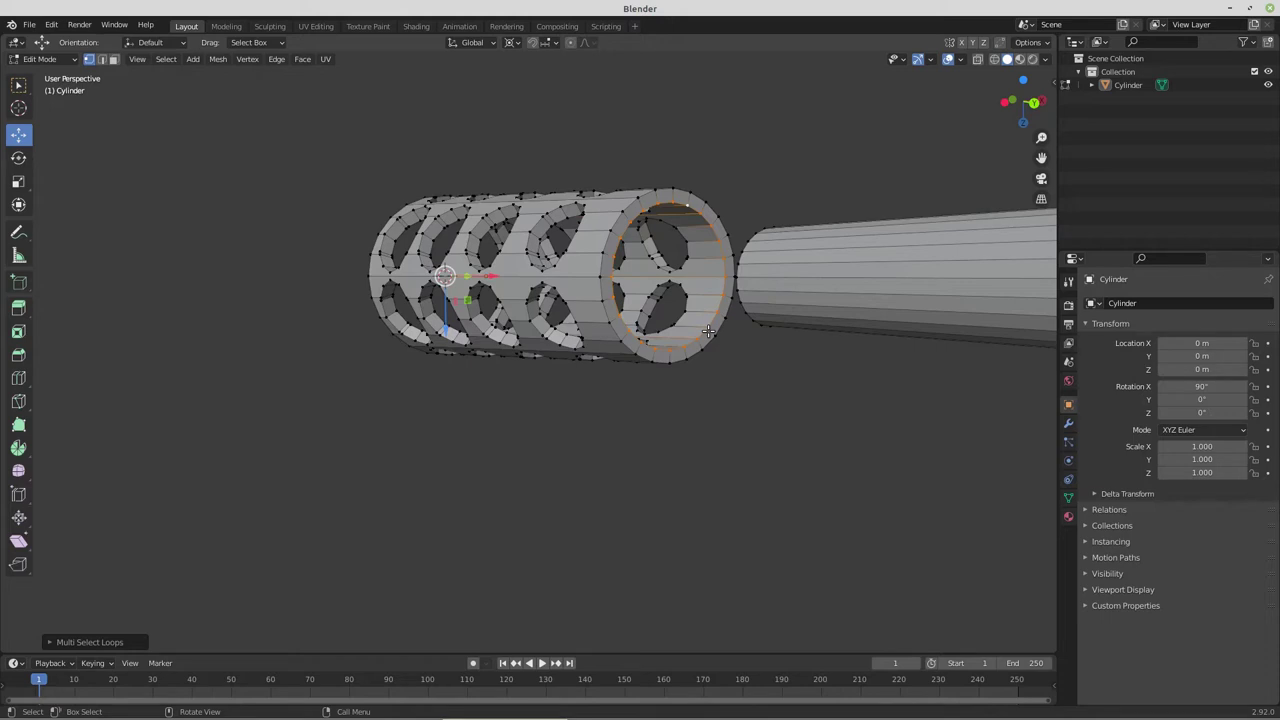
{"action": "key", "text": "shift+s"}
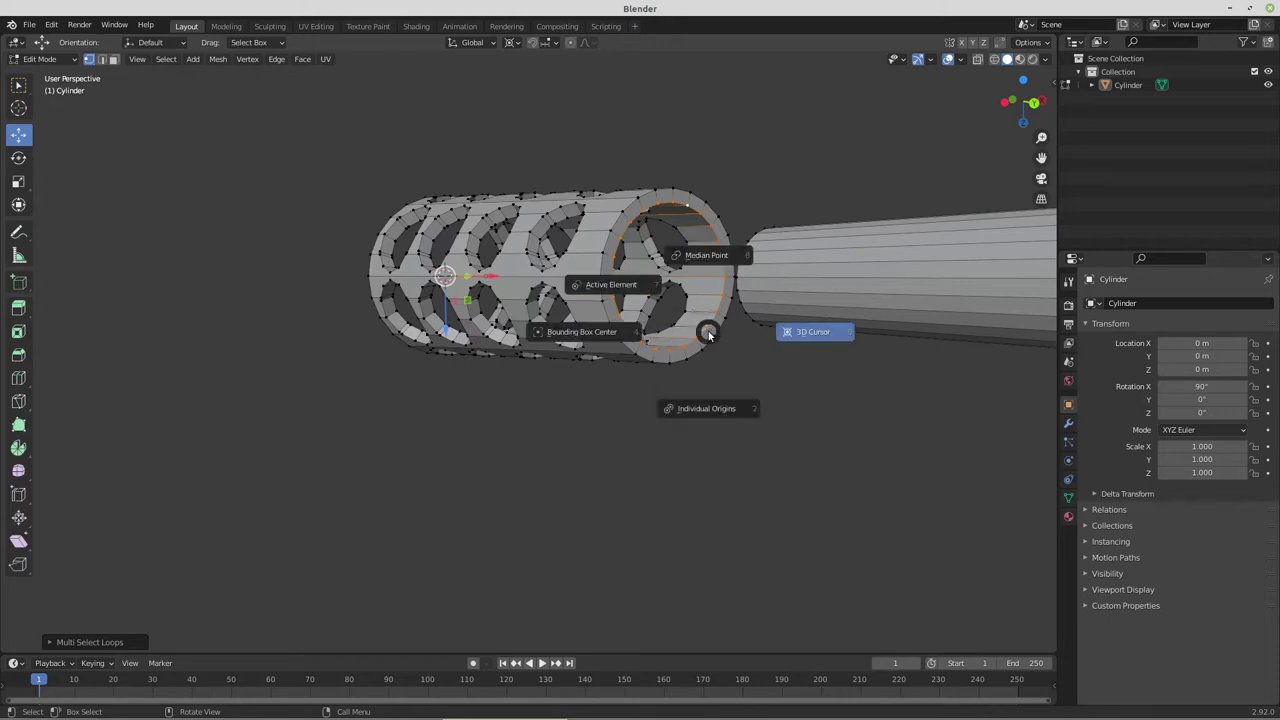
{"action": "left_click", "coordinate": [720, 255]}
{"action": "key", "text": "s"}
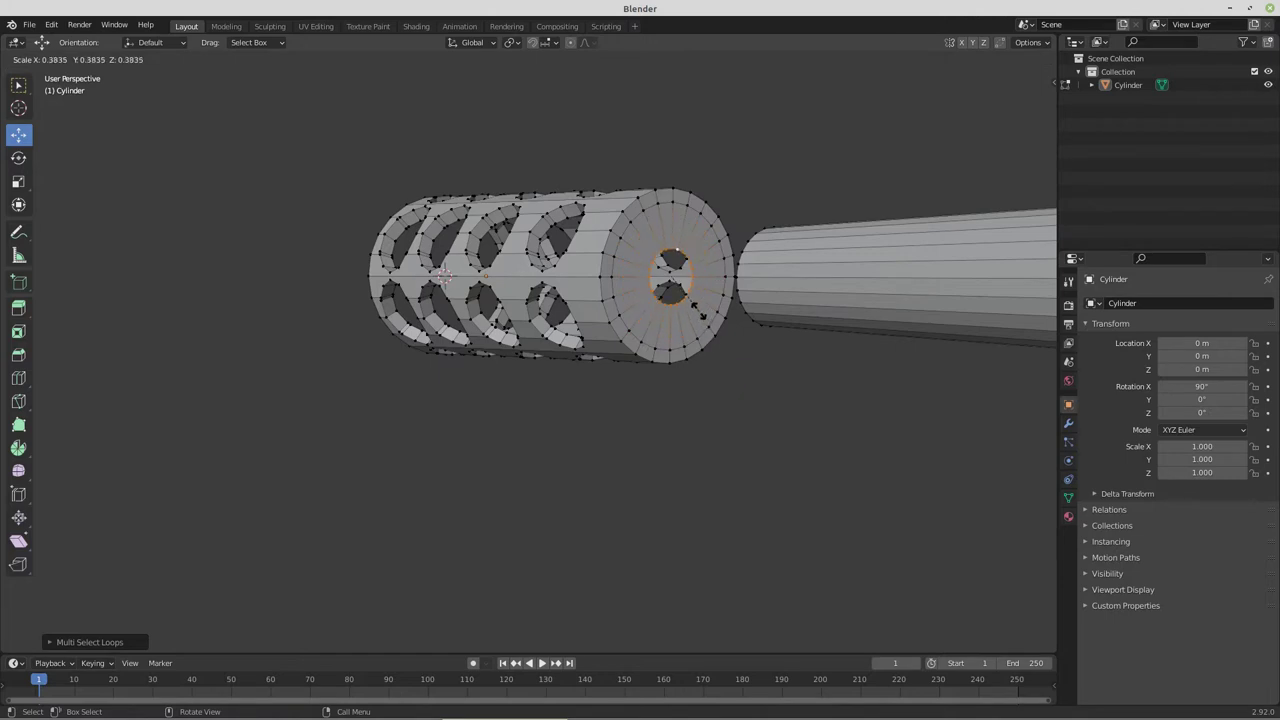
{"action": "left_click", "coordinate": [699, 312]}
Move the small centre loop outward about 0.007 m along Y, then grow the selection and shift the end cap slightly outward too
{"action": "middle_click_drag", "start_coordinate": [708, 280], "coordinate": [792, 288]}
{"action": "left_click_drag", "start_coordinate": [797, 288], "coordinate": [819, 286]}
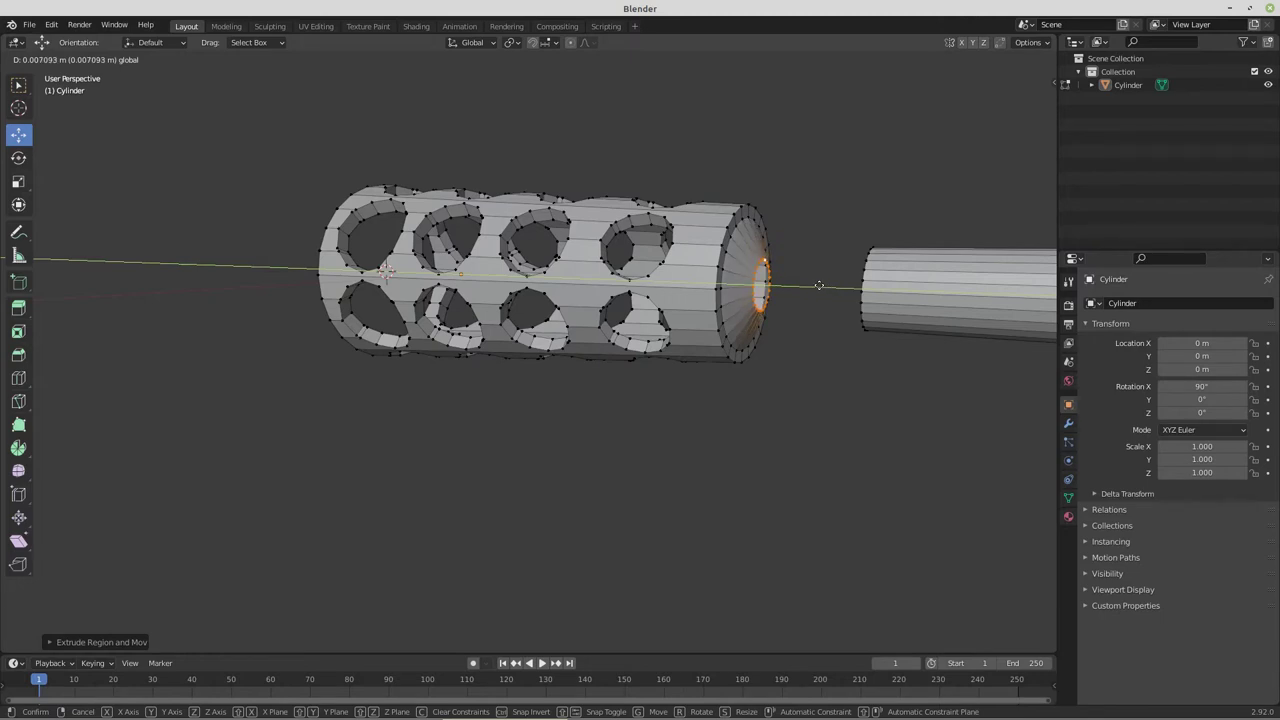
{"action": "left_click_drag", "start_coordinate": [819, 286], "coordinate": [818, 286]}
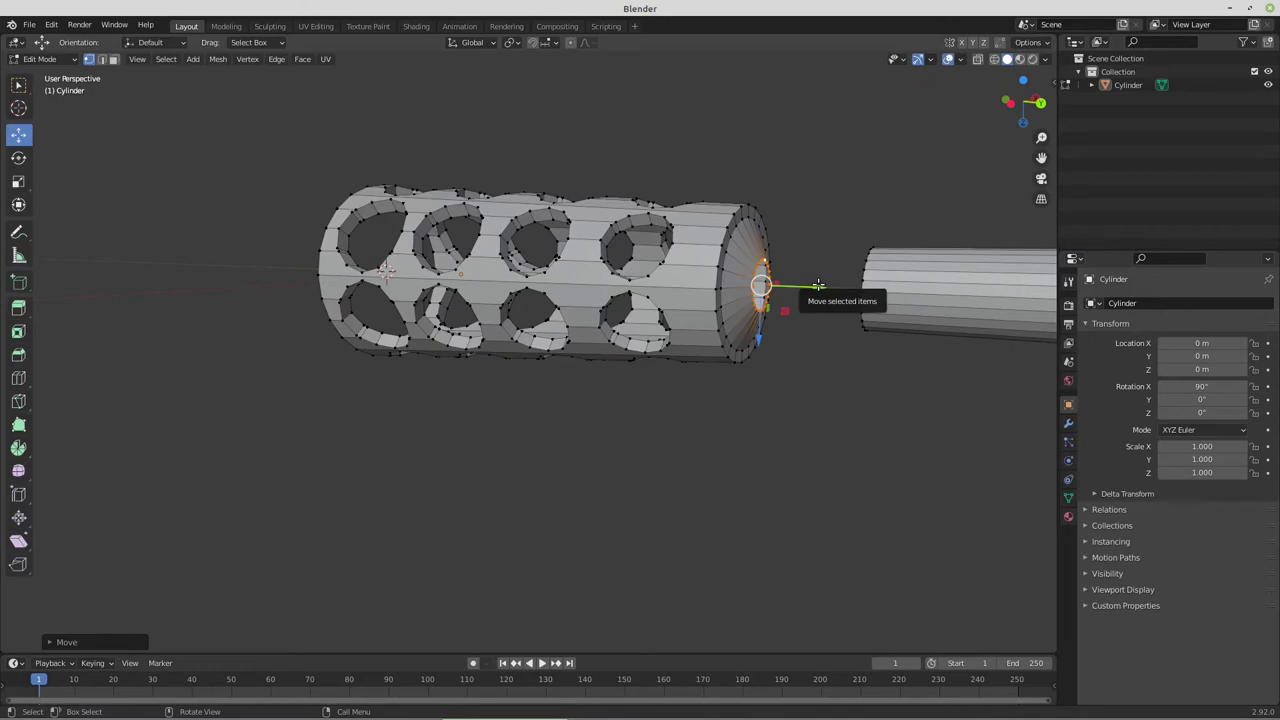
{"action": "key", "text": "ctrl+KP_Add"}
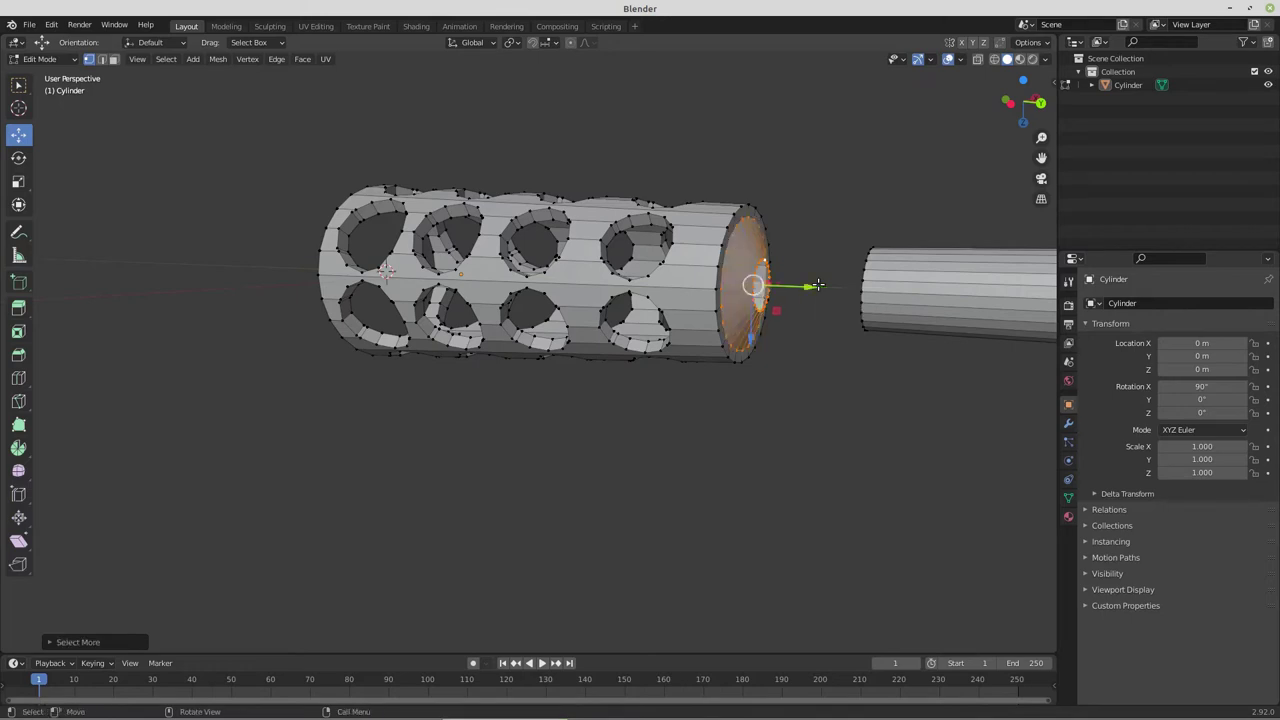
{"action": "left_click_drag", "start_coordinate": [810, 287], "coordinate": [818, 287]}
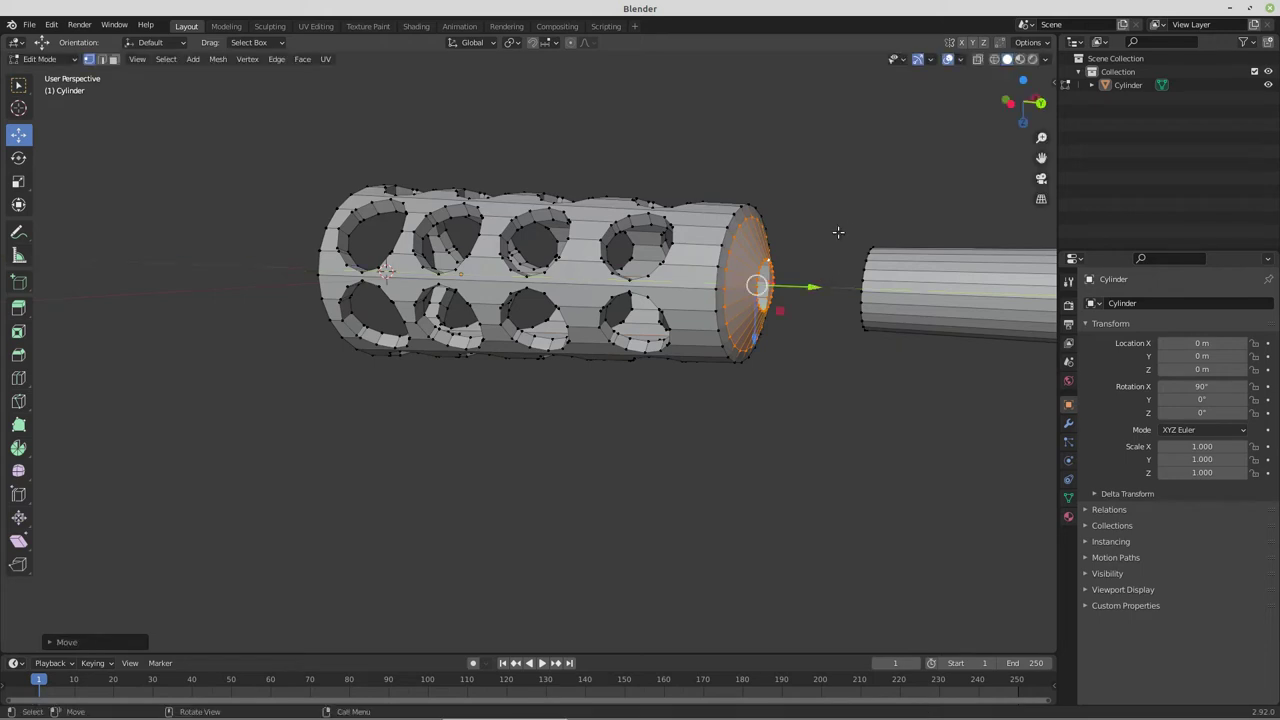
Select all vertices of the barrel's near end with X-ray on and move them about 0.267 m along -Y to the jacket's wide end
{"action": "left_click_drag", "start_coordinate": [845, 220], "coordinate": [897, 356]}
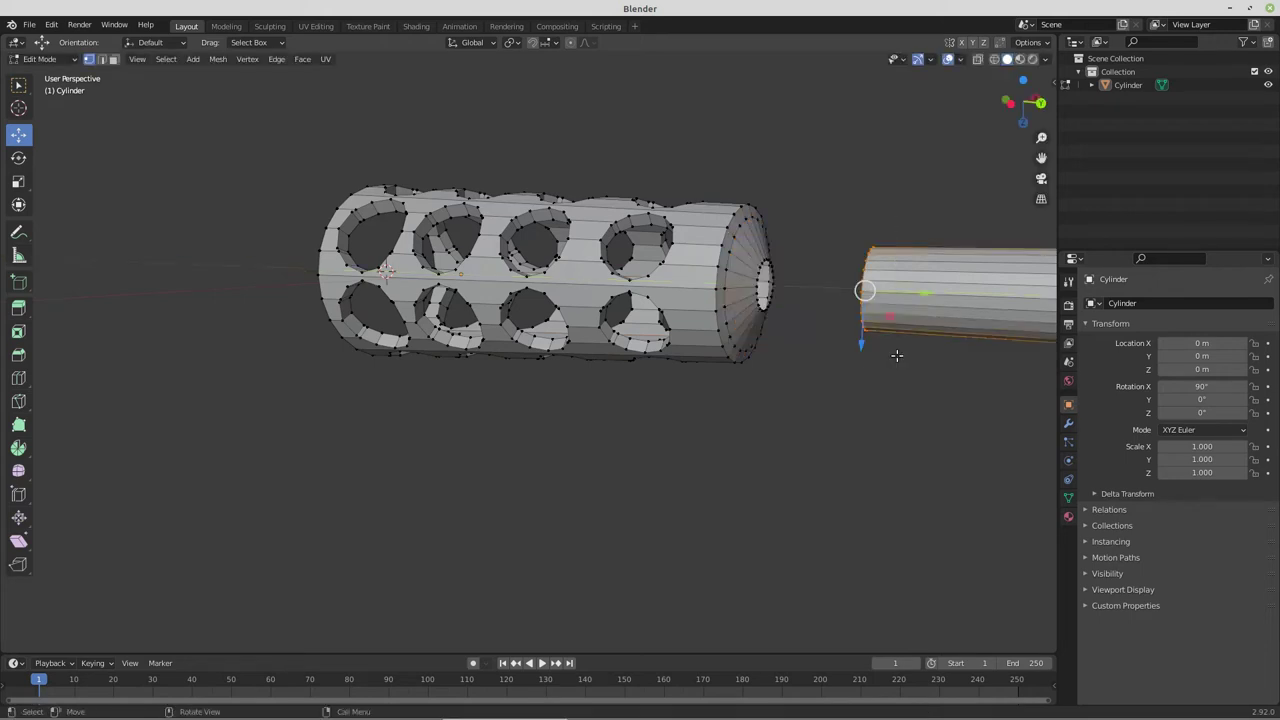
{"action": "left_click", "coordinate": [949, 60]}
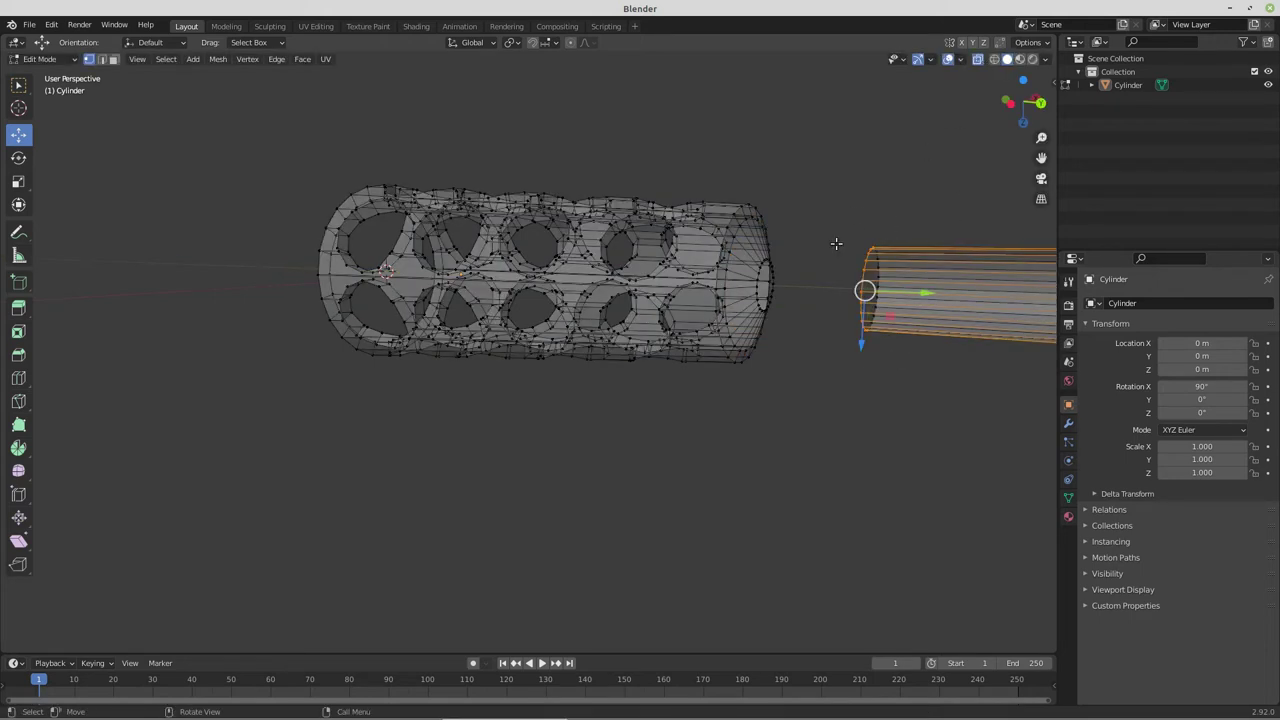
{"action": "left_click_drag", "start_coordinate": [830, 220], "coordinate": [911, 354]}
{"action": "key", "text": "KP_7"}
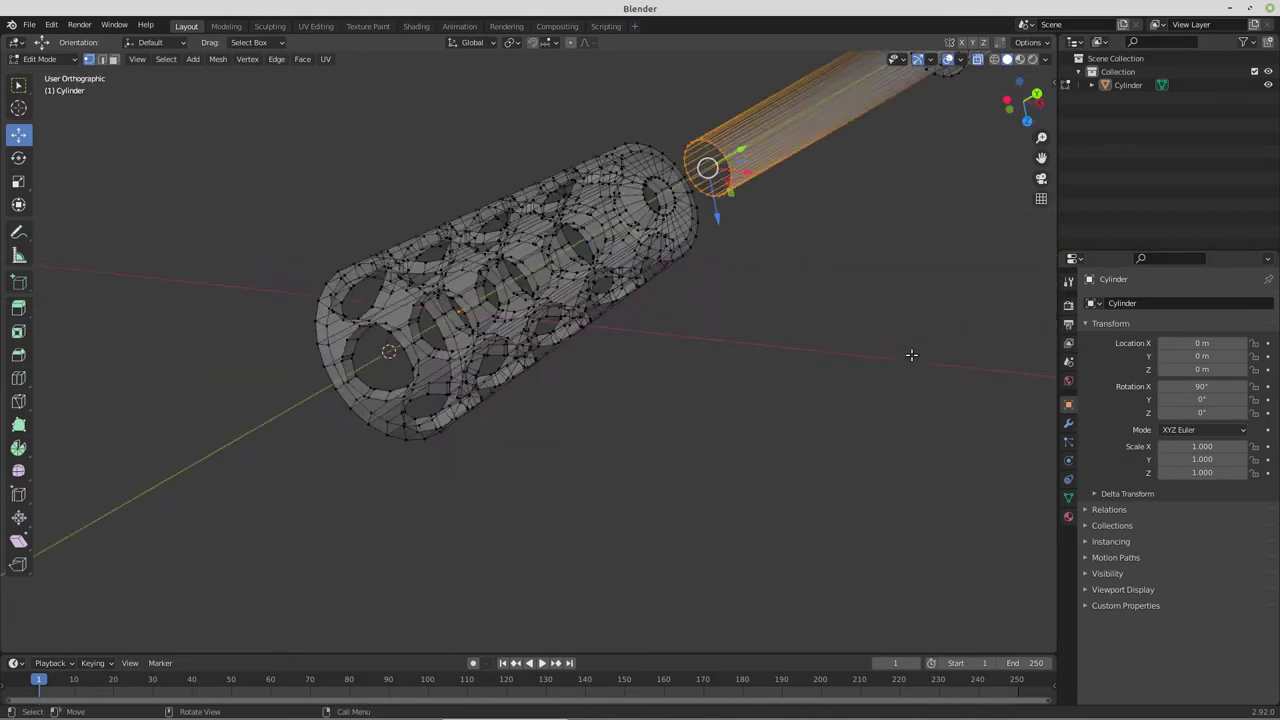
{"action": "scroll", "coordinate": [745, 290], "scroll_direction": "down", "scroll_amount": 5}
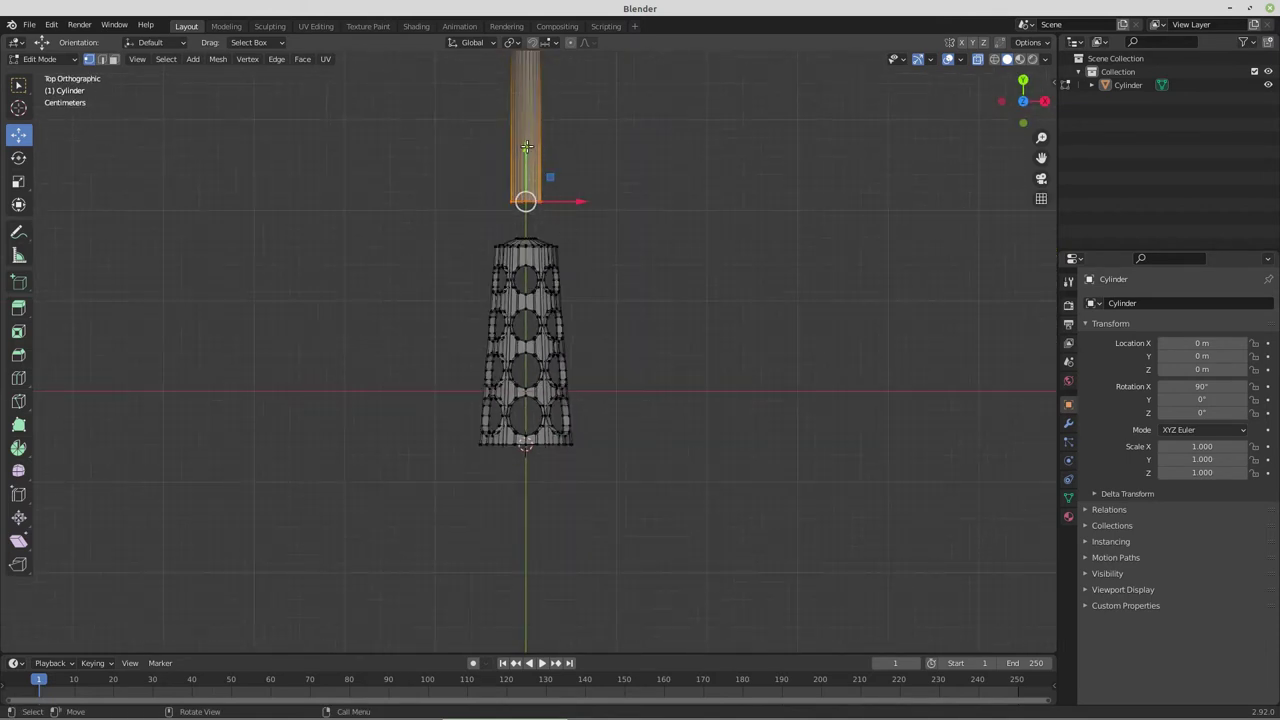
{"action": "left_click_drag", "start_coordinate": [525, 149], "coordinate": [525, 387]}
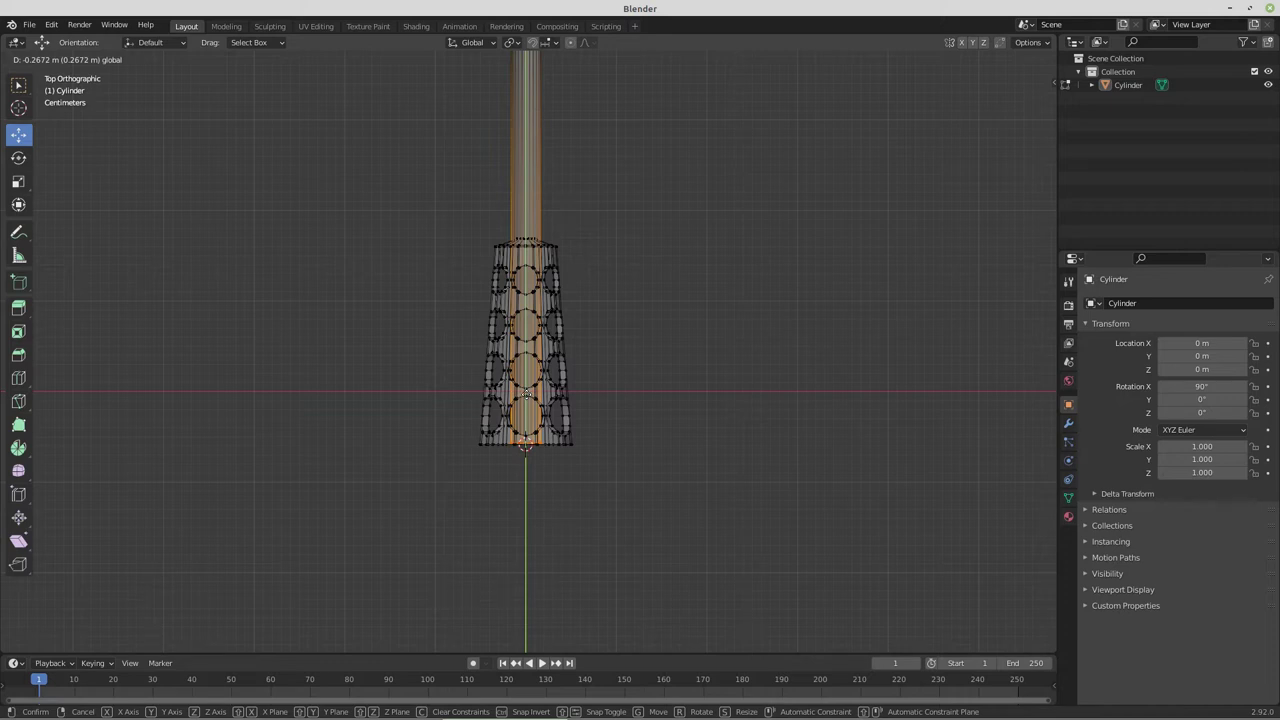
{"action": "left_click_drag", "start_coordinate": [526, 393], "coordinate": [526, 398]}
Select the end vertices of the barrel and the jacket's wide end and flatten them to one plane, scaling to 0 along Y
{"action": "scroll", "coordinate": [633, 427], "scroll_direction": "down", "scroll_amount": 4}
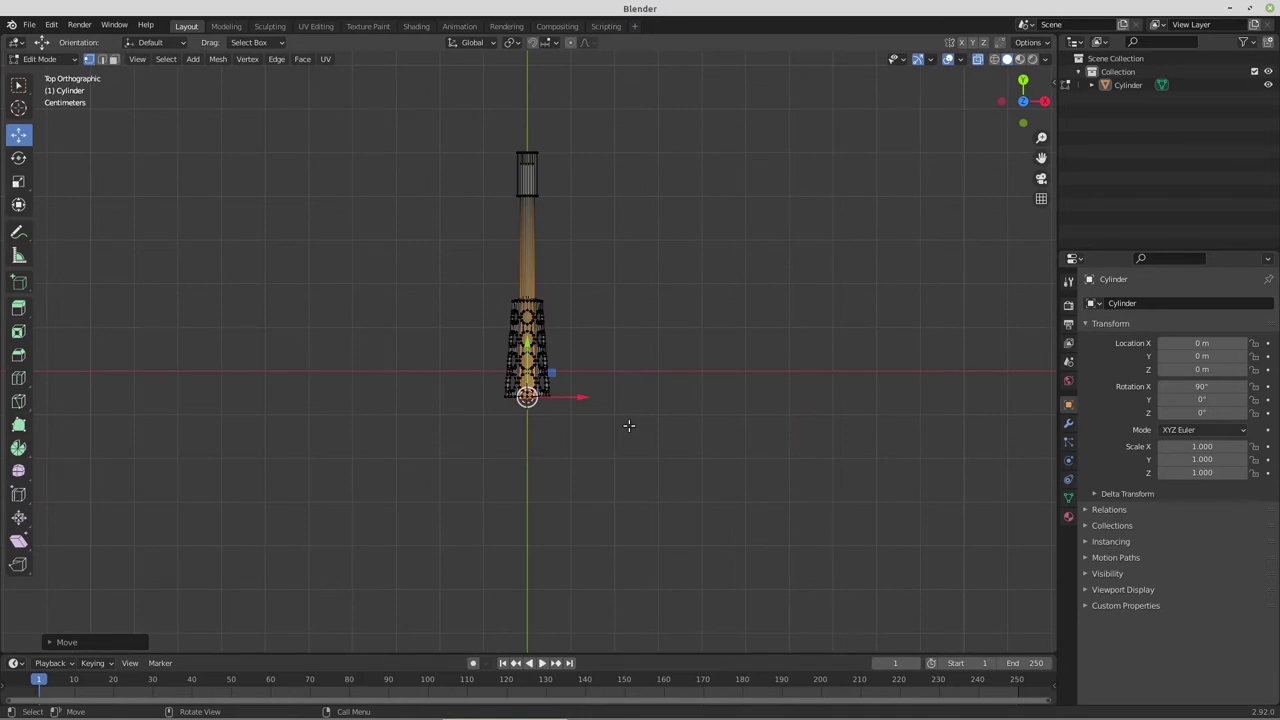
{"action": "scroll", "coordinate": [628, 425], "scroll_direction": "up", "scroll_amount": 4}
{"action": "middle_click_drag", "start_coordinate": [591, 289], "coordinate": [526, 423], "text": "shift"}
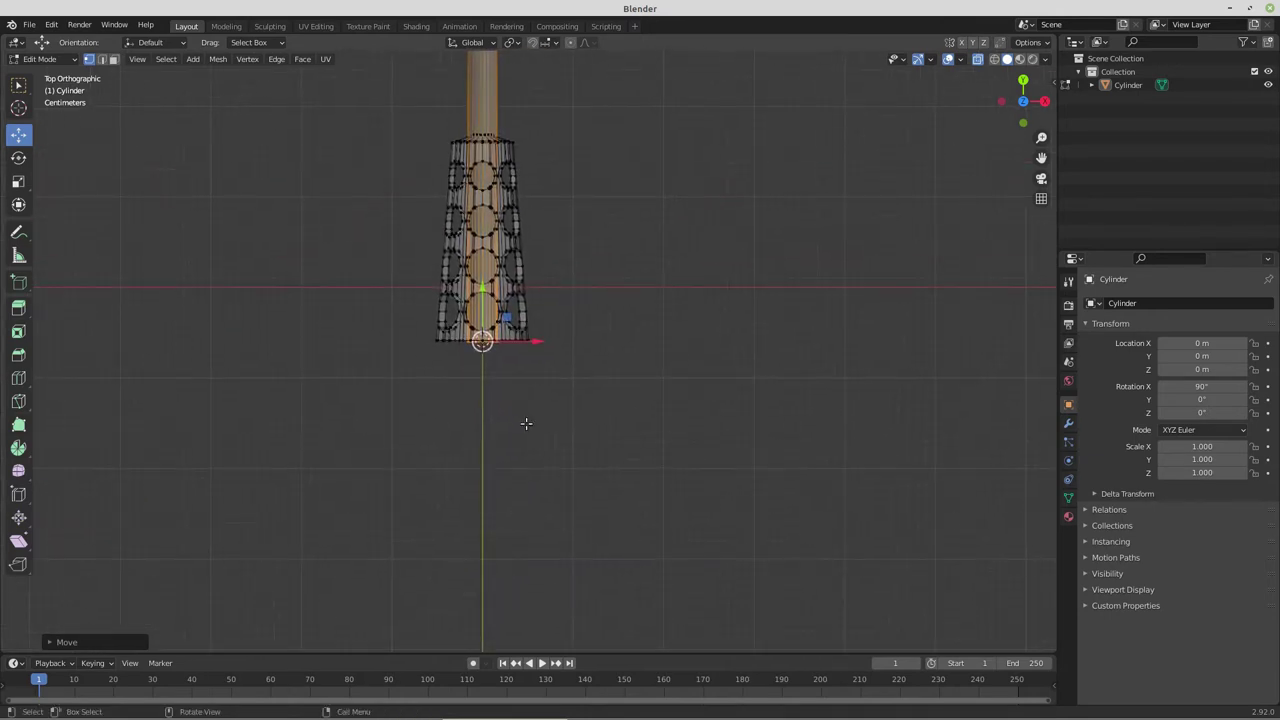
{"action": "scroll", "coordinate": [526, 423], "scroll_direction": "up", "scroll_amount": 5}
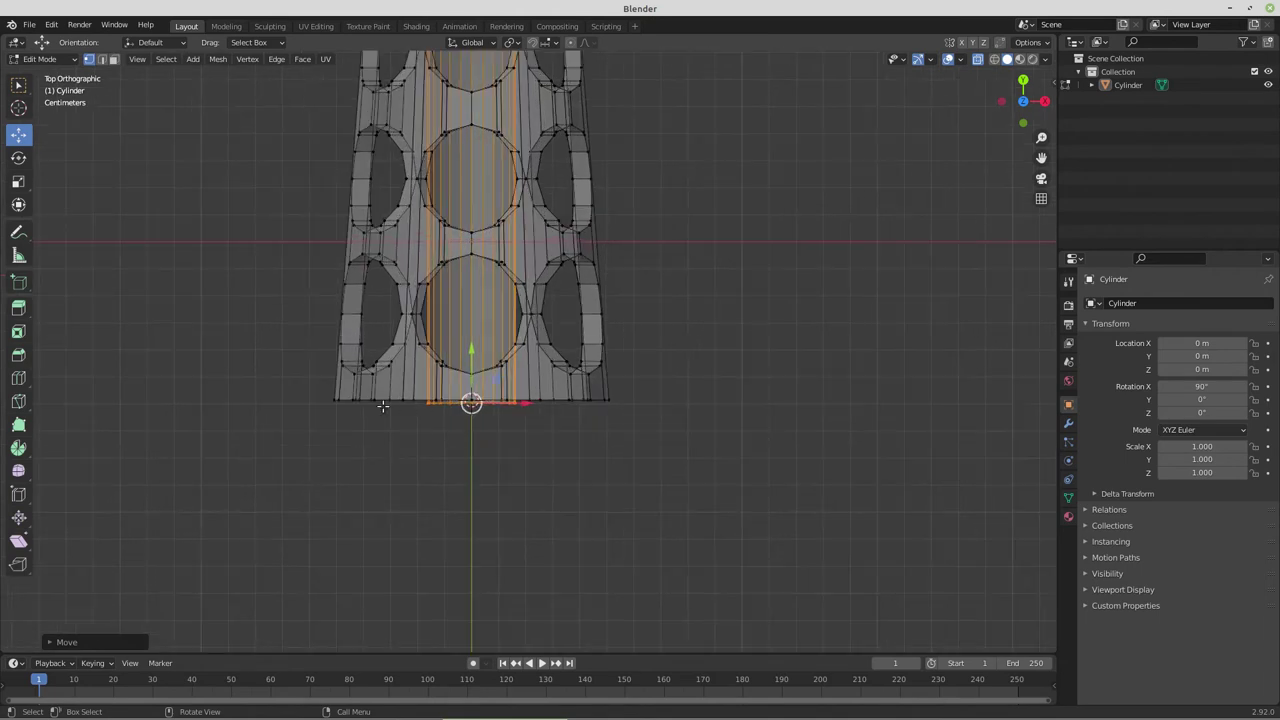
{"action": "left_click_drag", "start_coordinate": [317, 388], "coordinate": [625, 435]}
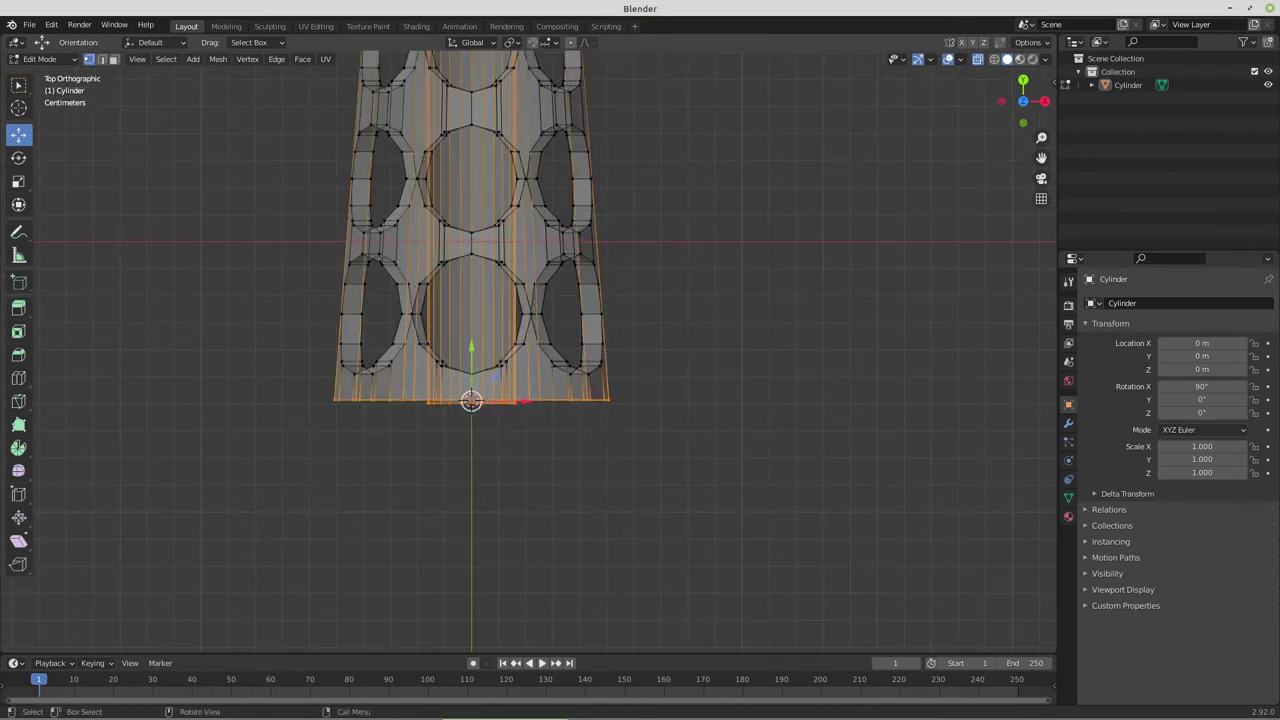
{"action": "key", "text": "s"}
{"action": "key", "text": "y"}
{"action": "key", "text": "0"}
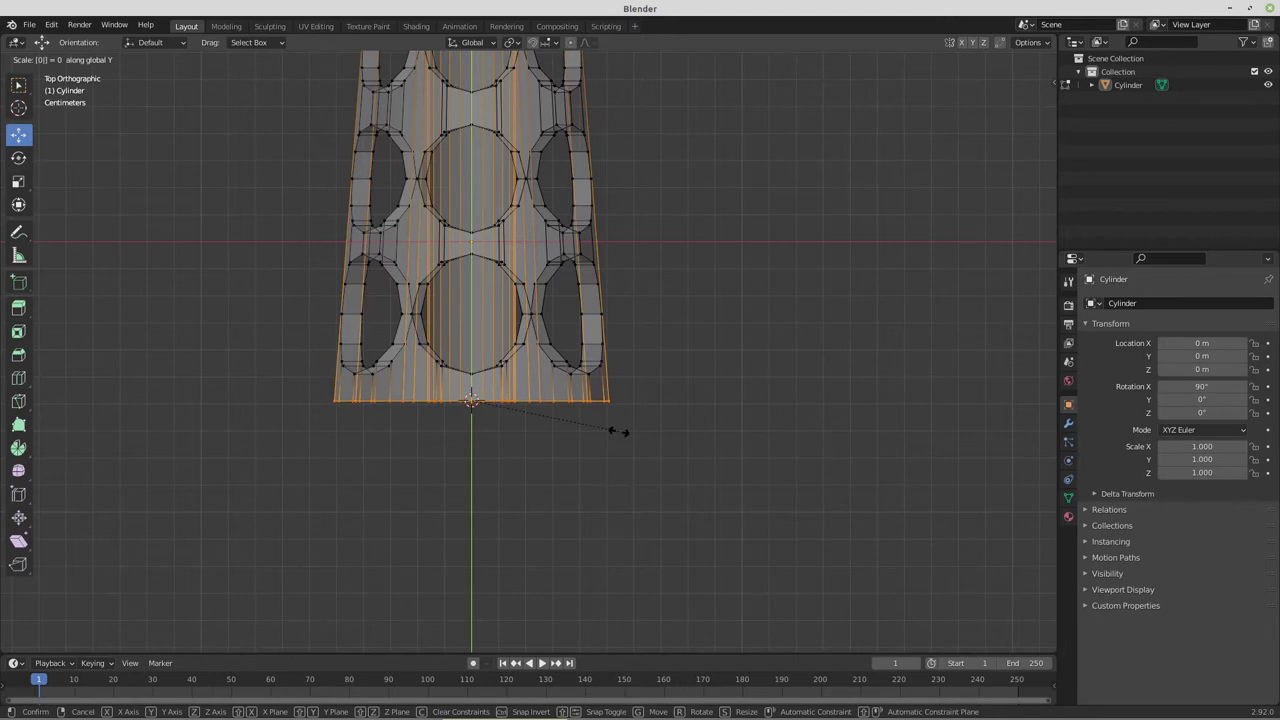
{"action": "key", "text": "Return"}
Select the muzzle end of the barrel and move it outward along Y to lengthen the barrel
{"action": "scroll", "coordinate": [617, 434], "scroll_direction": "down", "scroll_amount": 10}
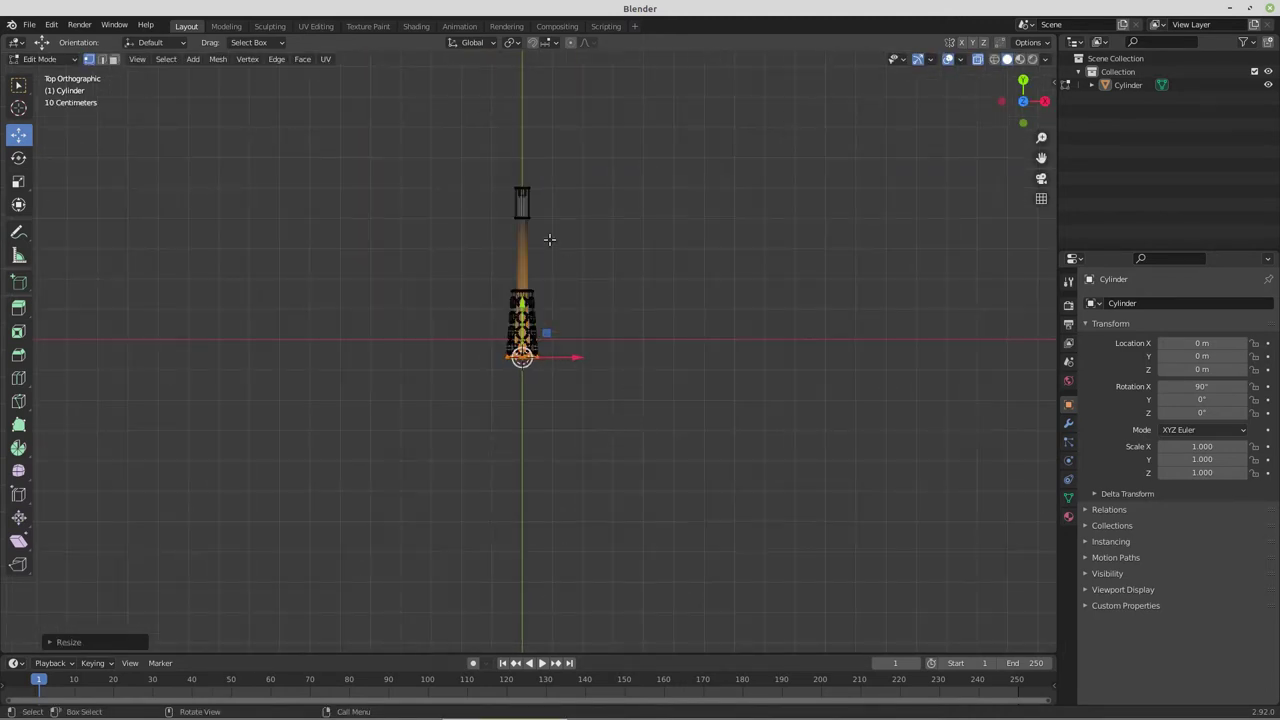
{"action": "left_click_drag", "start_coordinate": [481, 157], "coordinate": [528, 165]}
{"action": "middle_click_drag", "start_coordinate": [528, 165], "coordinate": [532, 303]}
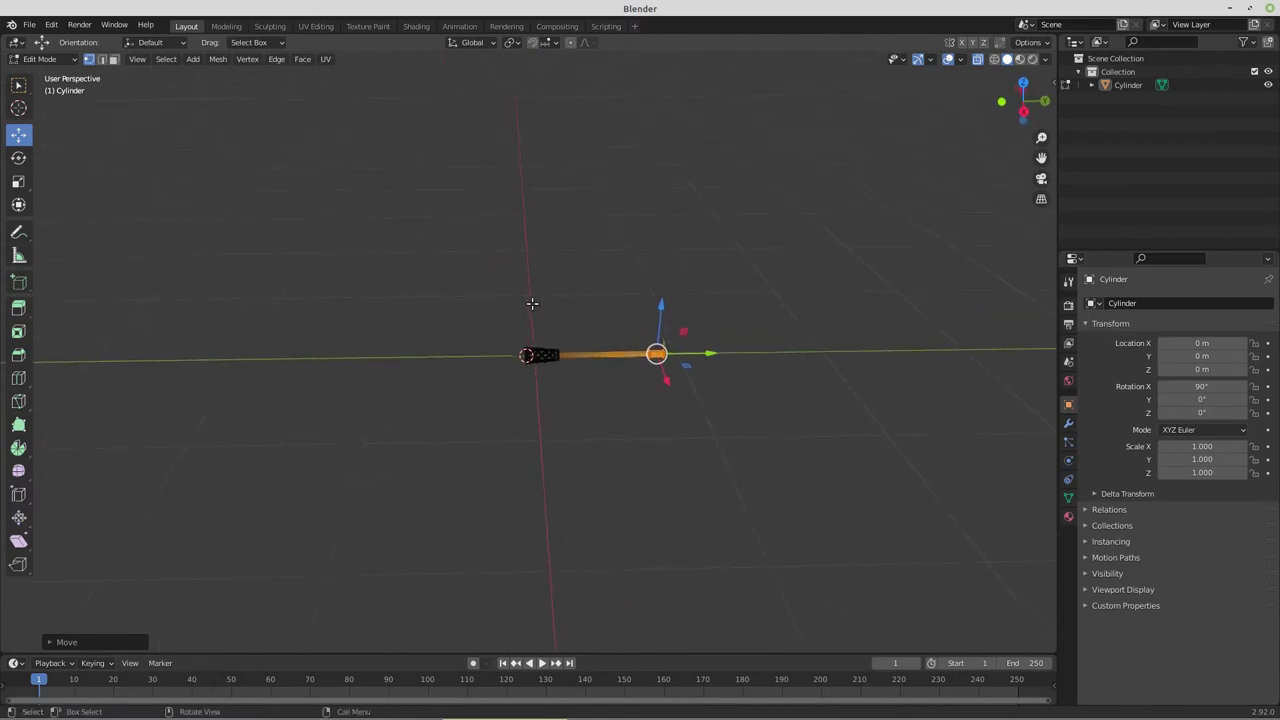
{"action": "scroll", "coordinate": [606, 386], "scroll_direction": "up", "scroll_amount": 8}
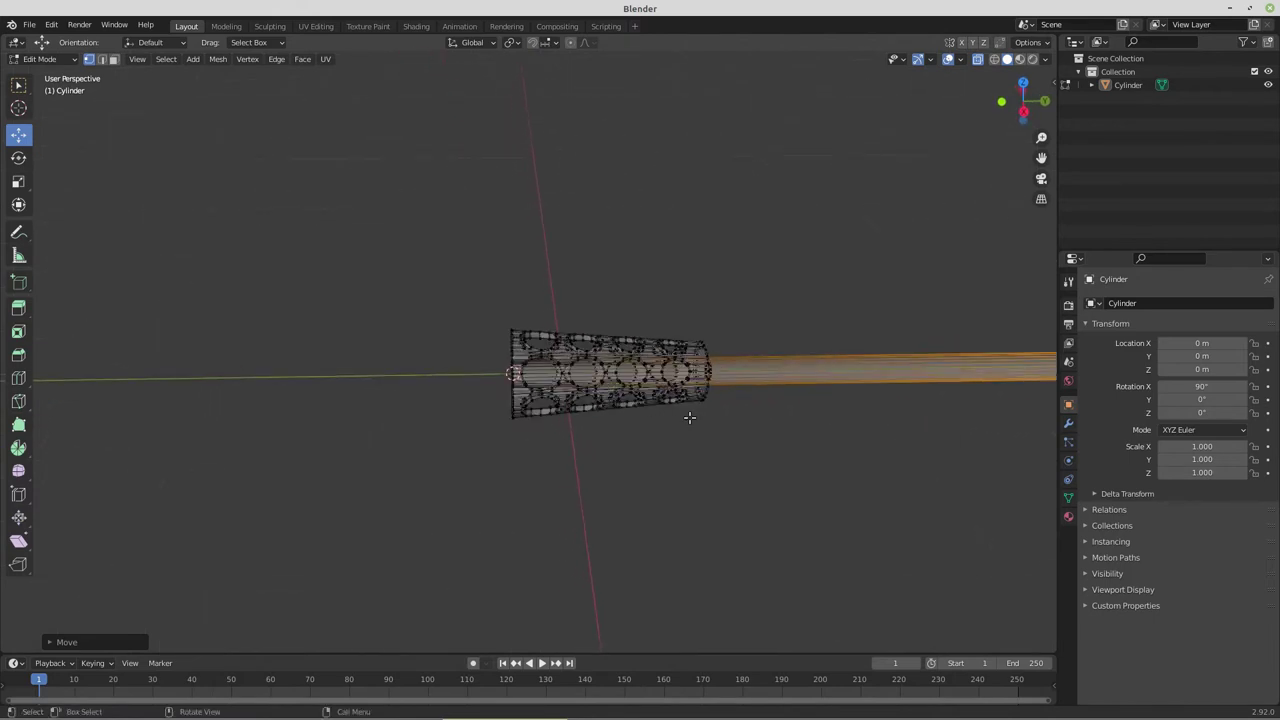
{"action": "middle_click_drag", "start_coordinate": [689, 418], "coordinate": [643, 411]}
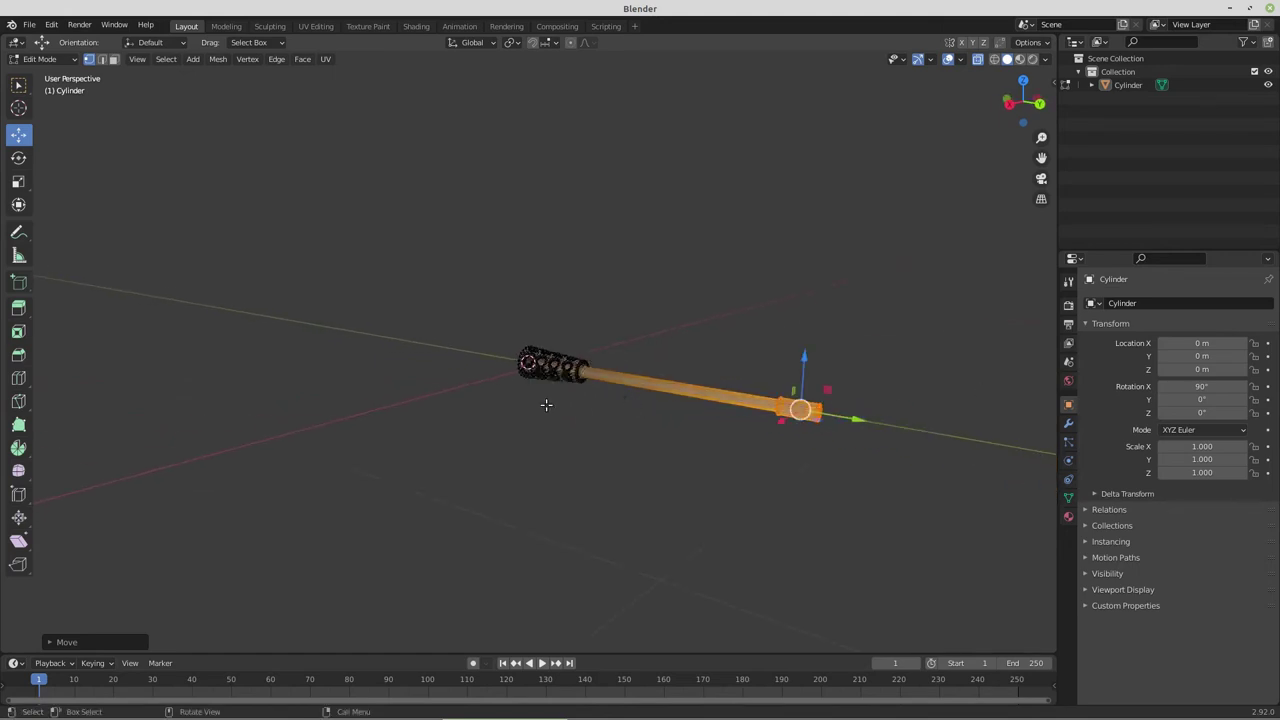
Add a plane to the mesh at the centre of the jacket's wide end and rotate it 90° about X
{"action": "key", "text": "KP_1"}
{"action": "scroll", "coordinate": [543, 400], "scroll_direction": "up", "scroll_amount": 5}
{"action": "middle_click_drag", "start_coordinate": [543, 400], "coordinate": [599, 460]}
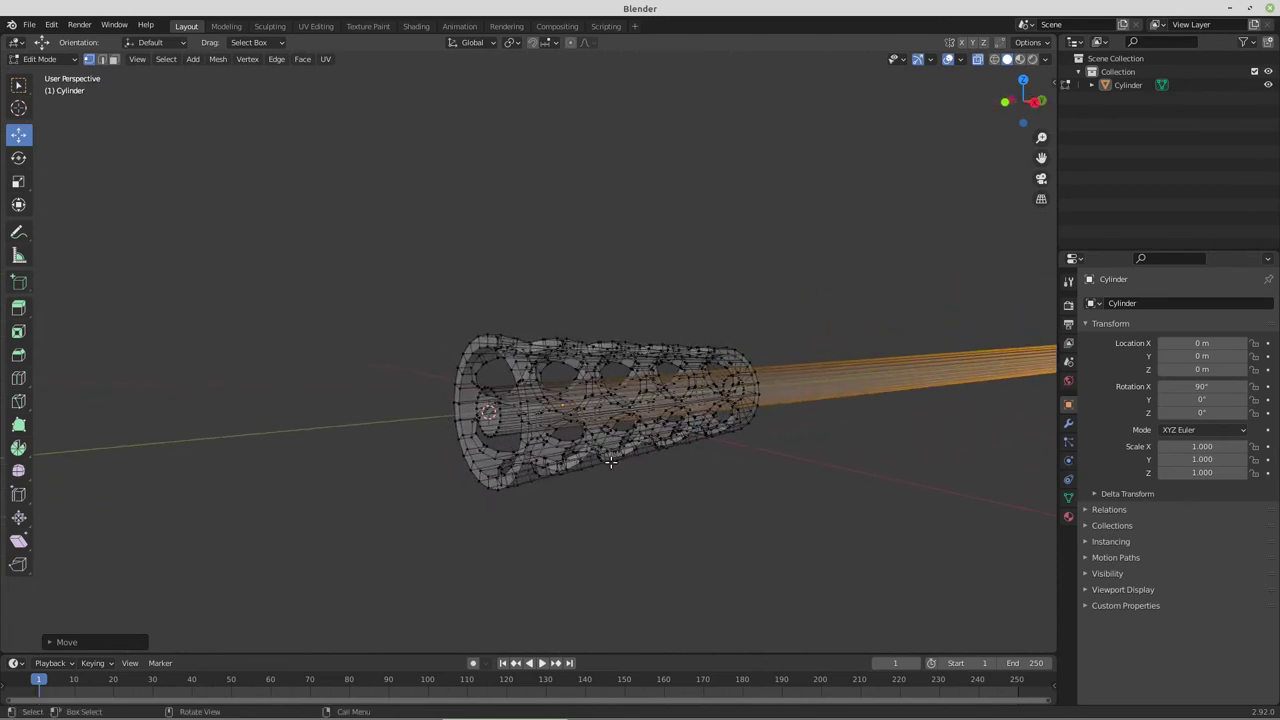
{"action": "key", "text": "shift+a"}
{"action": "left_click", "coordinate": [590, 434]}
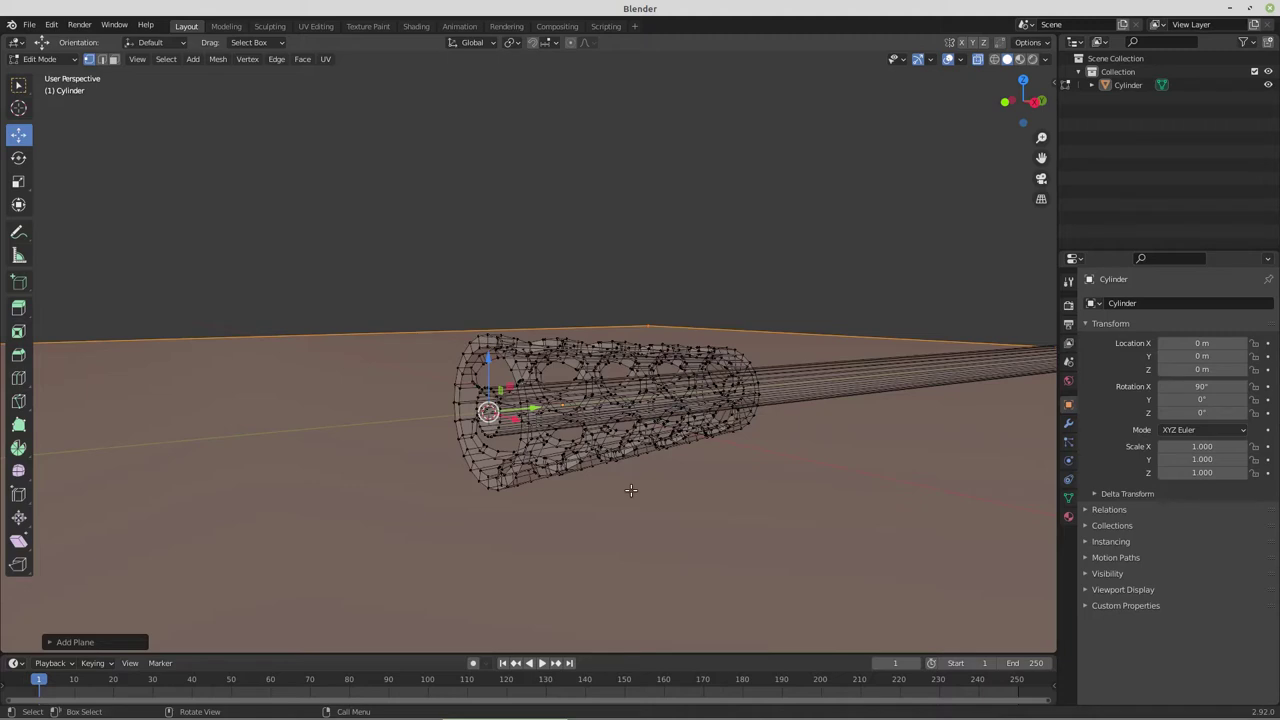
{"action": "type", "text": "rx90"}
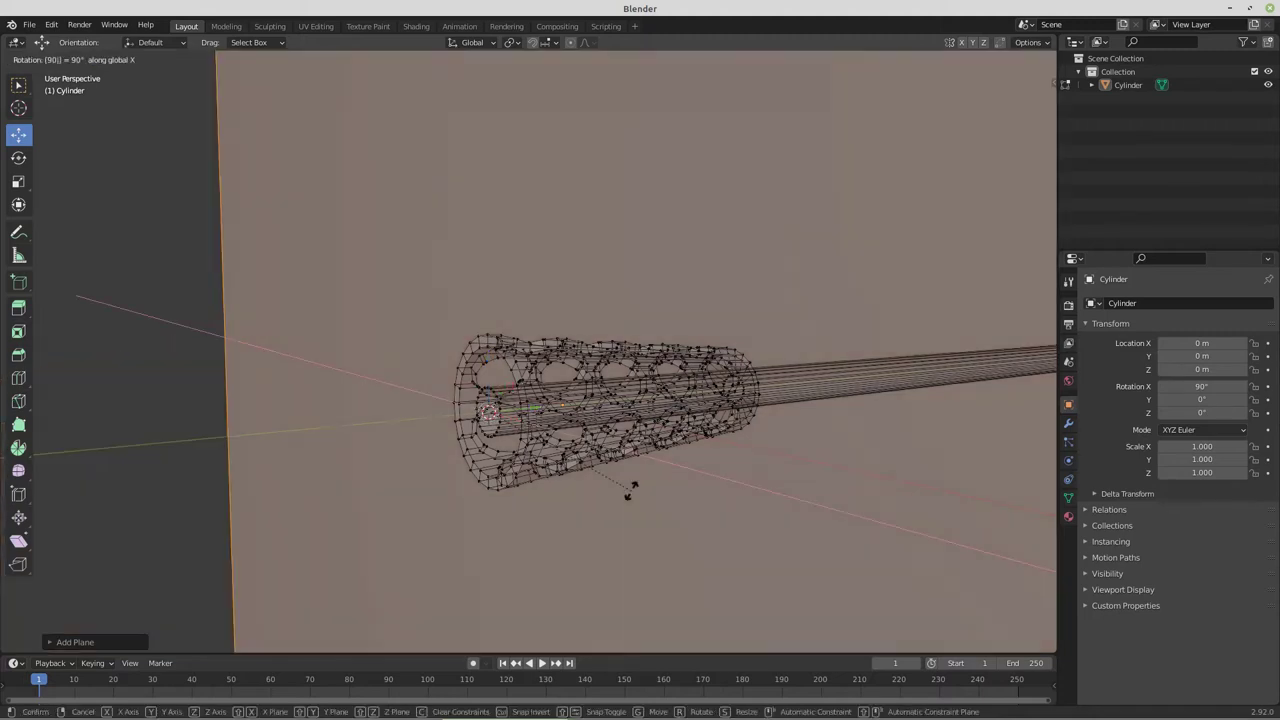
{"action": "key", "text": "Return"}
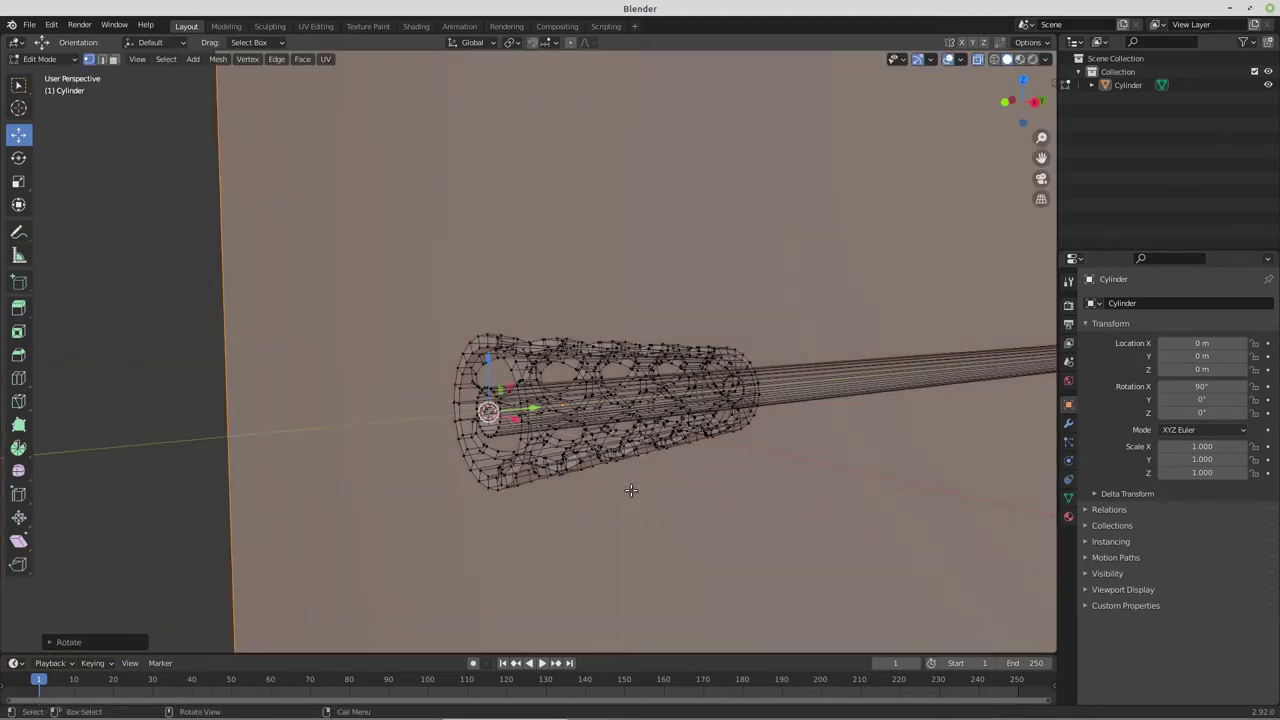
Scale the plane uniformly to about 0.071 in front view, then by a further 0.976, leaving a margin around the jacket
{"action": "key", "text": "KP_1"}
{"action": "scroll", "coordinate": [631, 490], "scroll_direction": "down", "scroll_amount": 4}
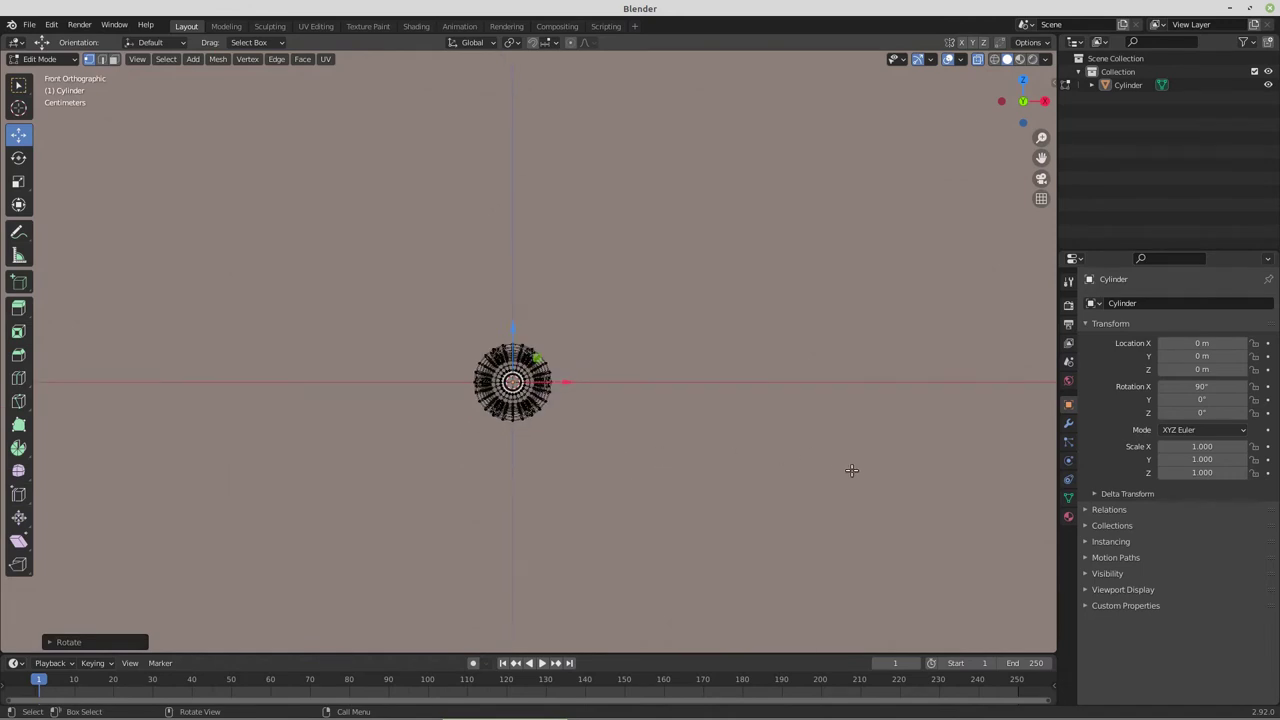
{"action": "key", "text": "s"}
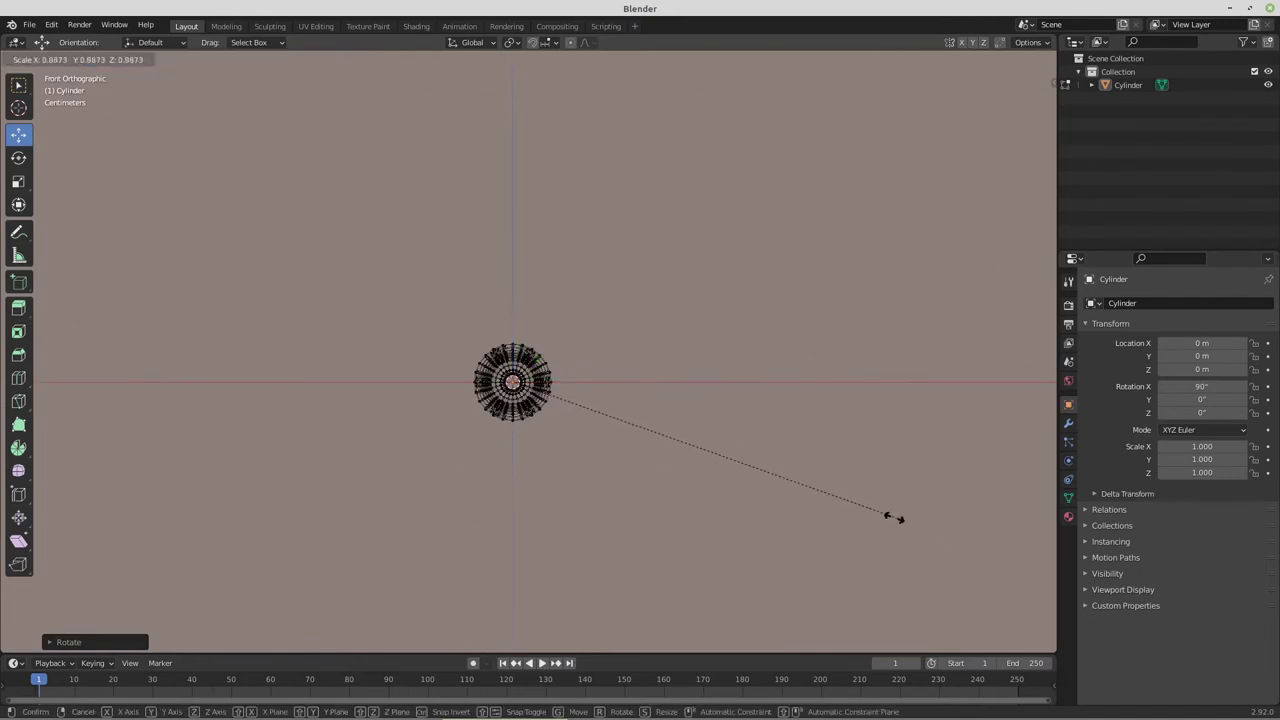
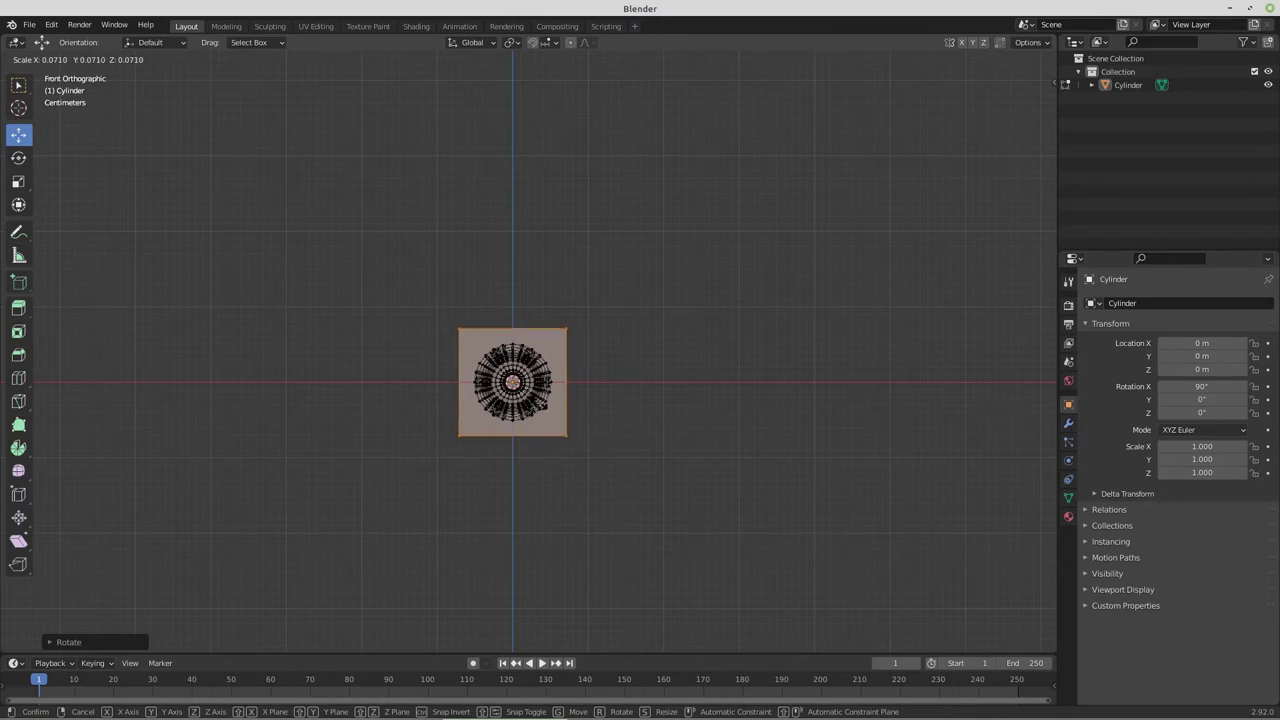
{"action": "left_click", "coordinate": [580, 428]}
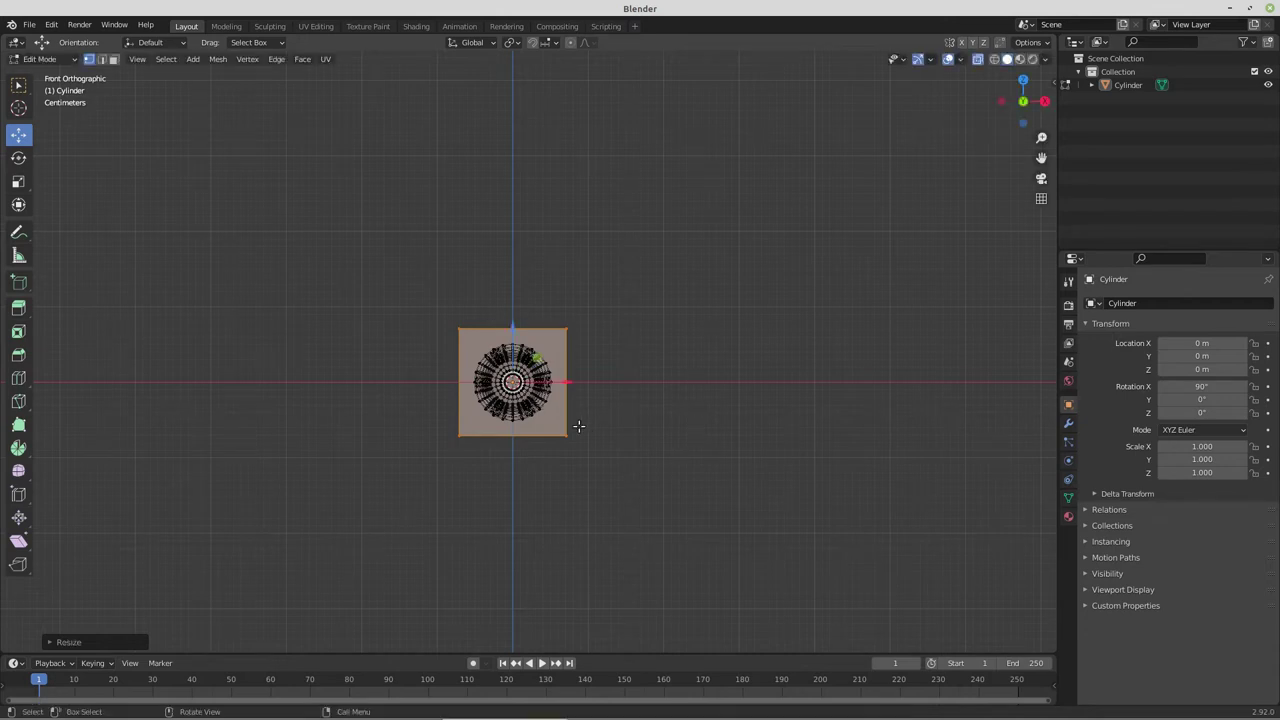
{"action": "scroll", "coordinate": [583, 449], "scroll_direction": "up", "scroll_amount": 3}
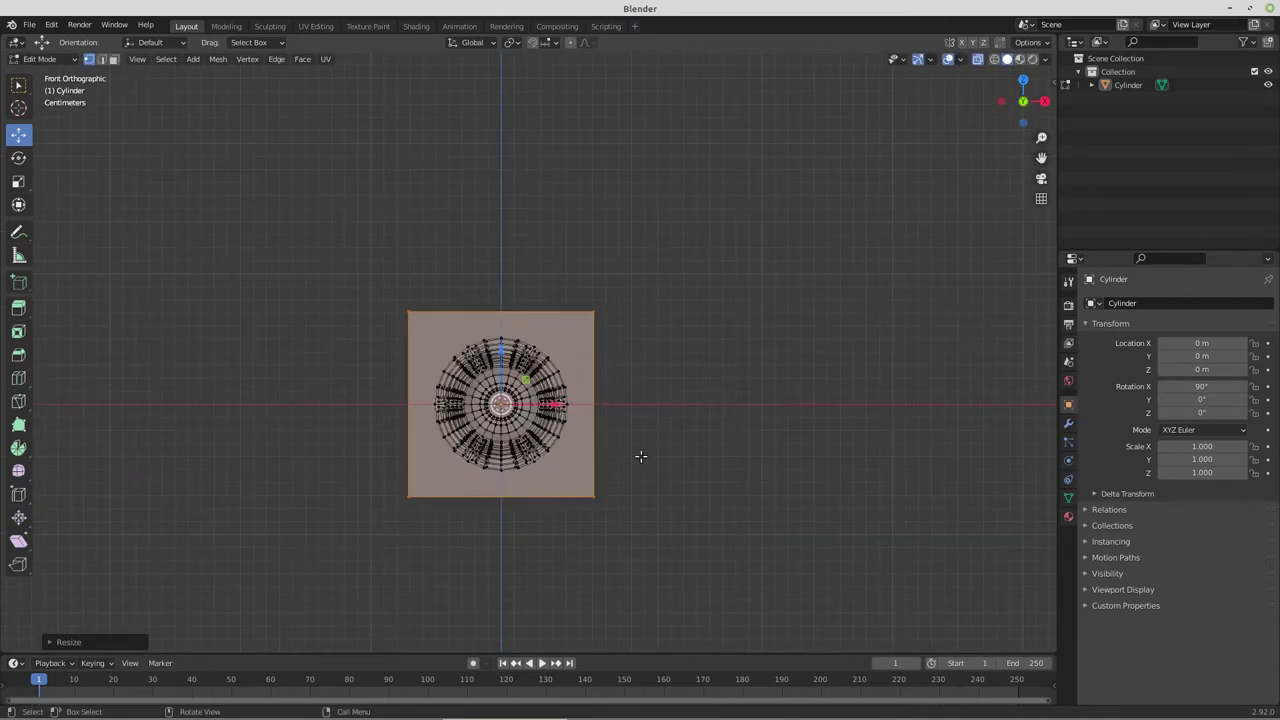
{"action": "key", "text": "s"}
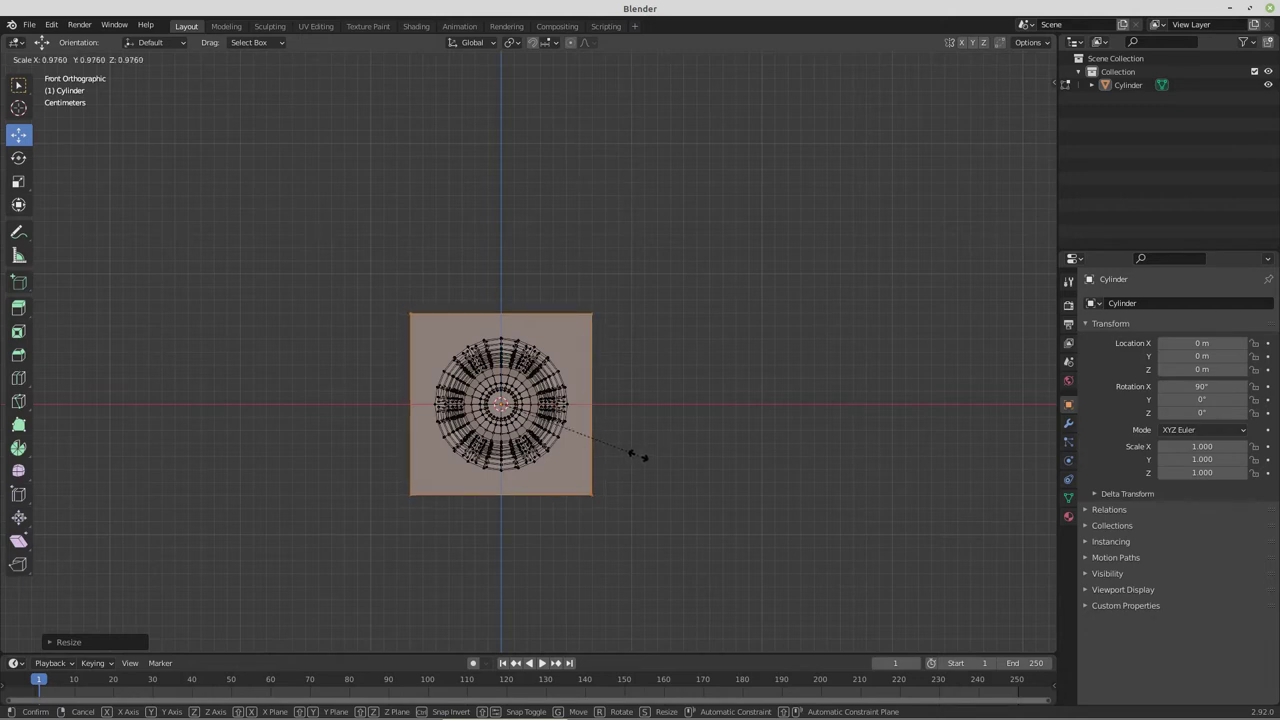
{"action": "left_click", "coordinate": [638, 456]}
Narrow the plane to about 0.75 along X to match the jacket's width and lower it about 0.014 m along Z
{"action": "key", "text": "s"}
{"action": "key", "text": "x"}
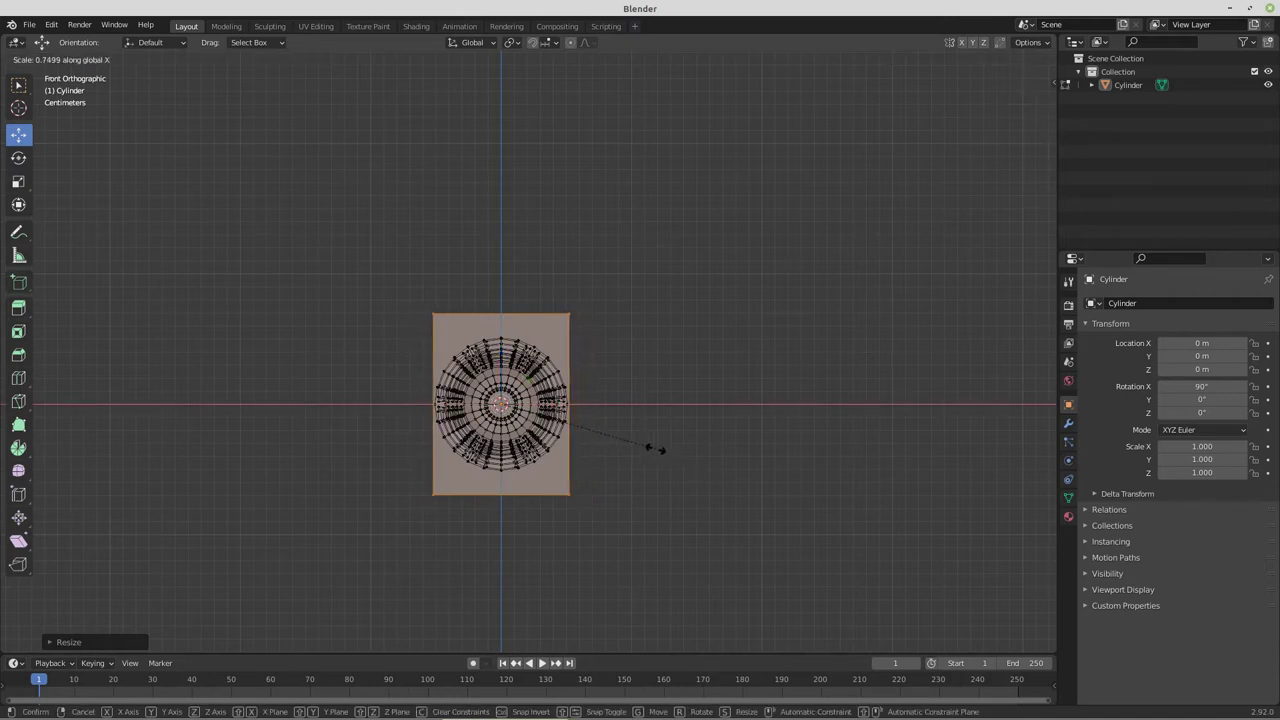
{"action": "left_click", "coordinate": [655, 449]}
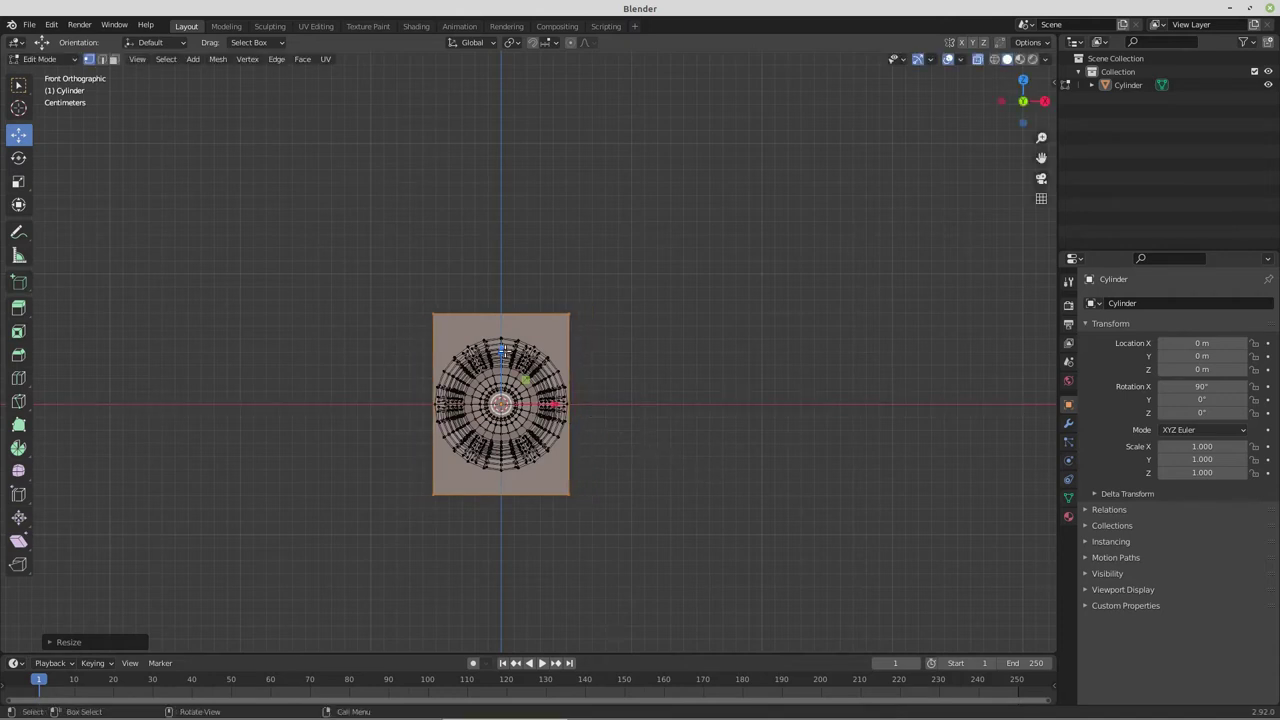
{"action": "key", "text": "g"}
{"action": "key", "text": "z"}
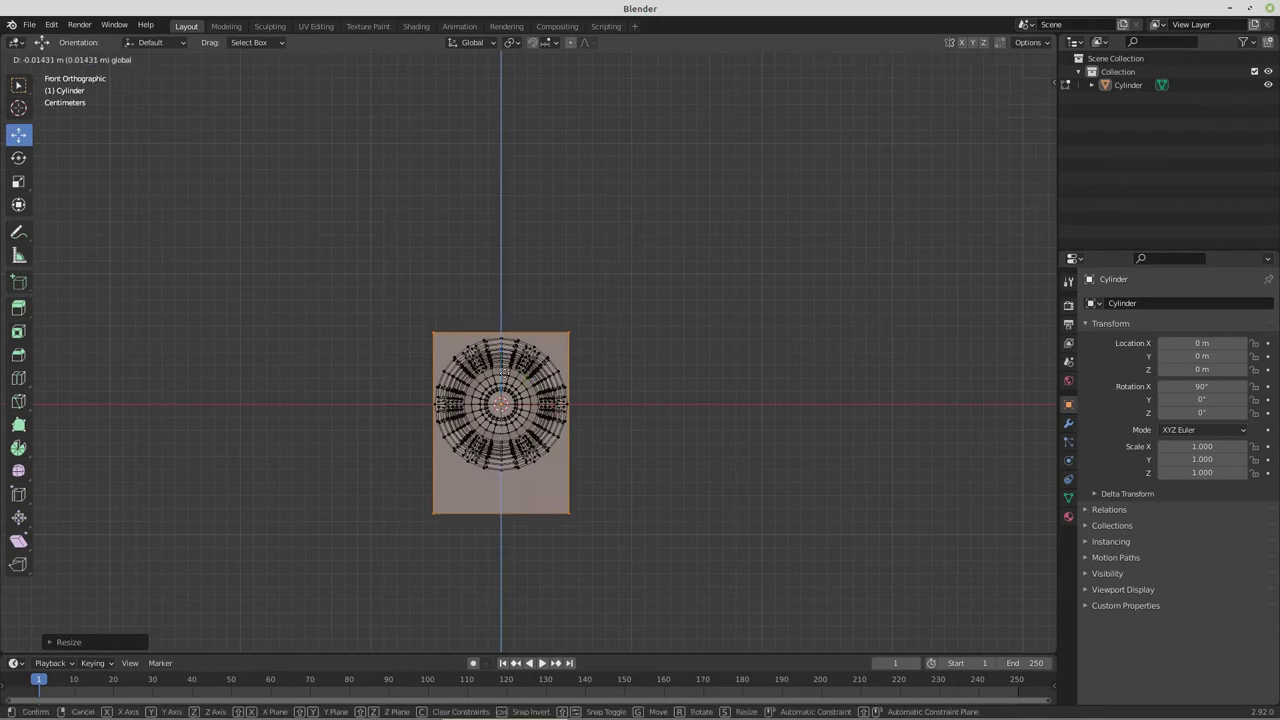
{"action": "left_click", "coordinate": [612, 418]}
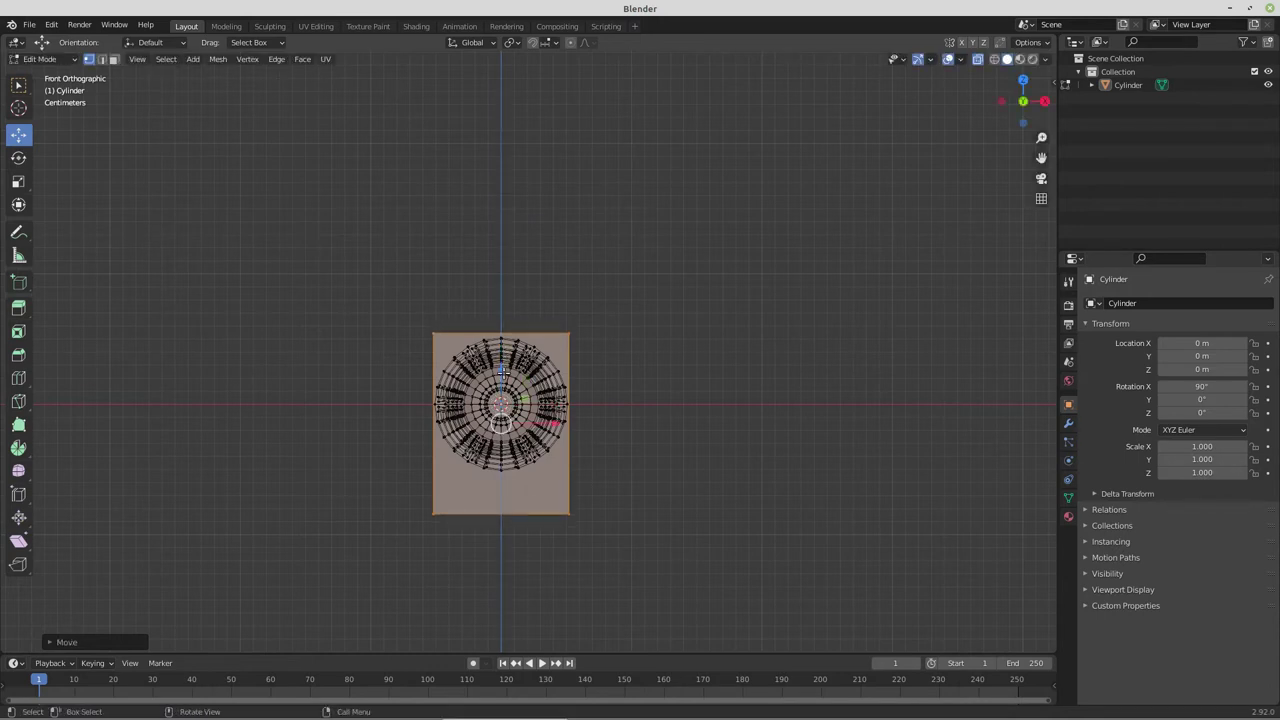
Extrude the plane about 0.058 m away from the jacket to form the front block of the receiver
{"action": "middle_click_drag", "start_coordinate": [640, 423], "coordinate": [790, 405]}
{"action": "middle_click_drag", "start_coordinate": [508, 428], "coordinate": [553, 422]}
{"action": "key", "text": "e"}
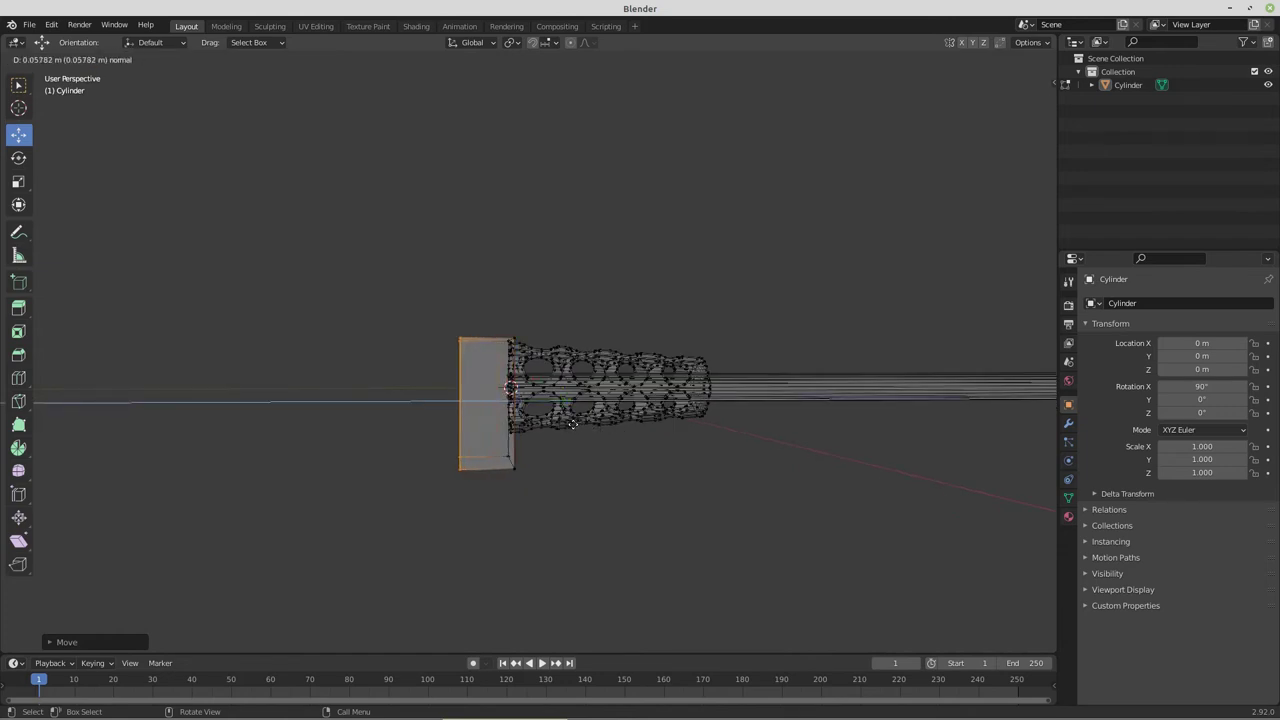
{"action": "left_click", "coordinate": [572, 424]}
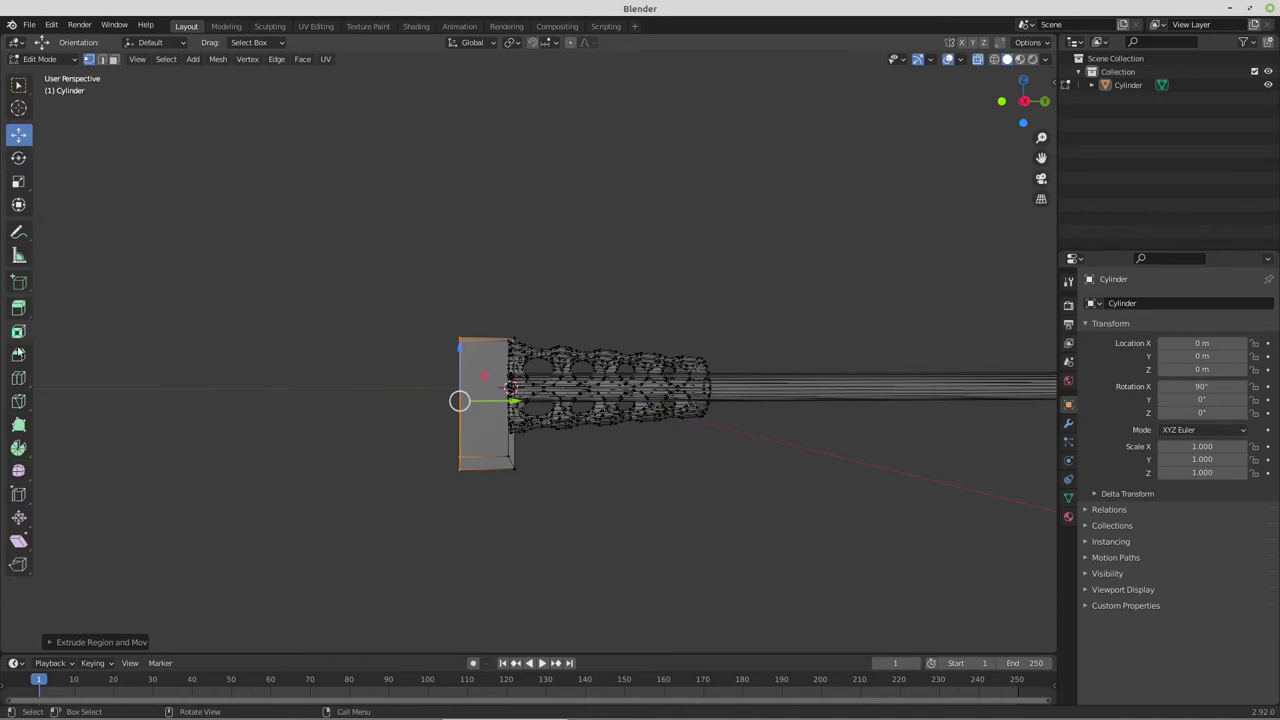
Add two horizontal loop cuts around the receiver block
{"action": "left_click", "coordinate": [18, 378]}
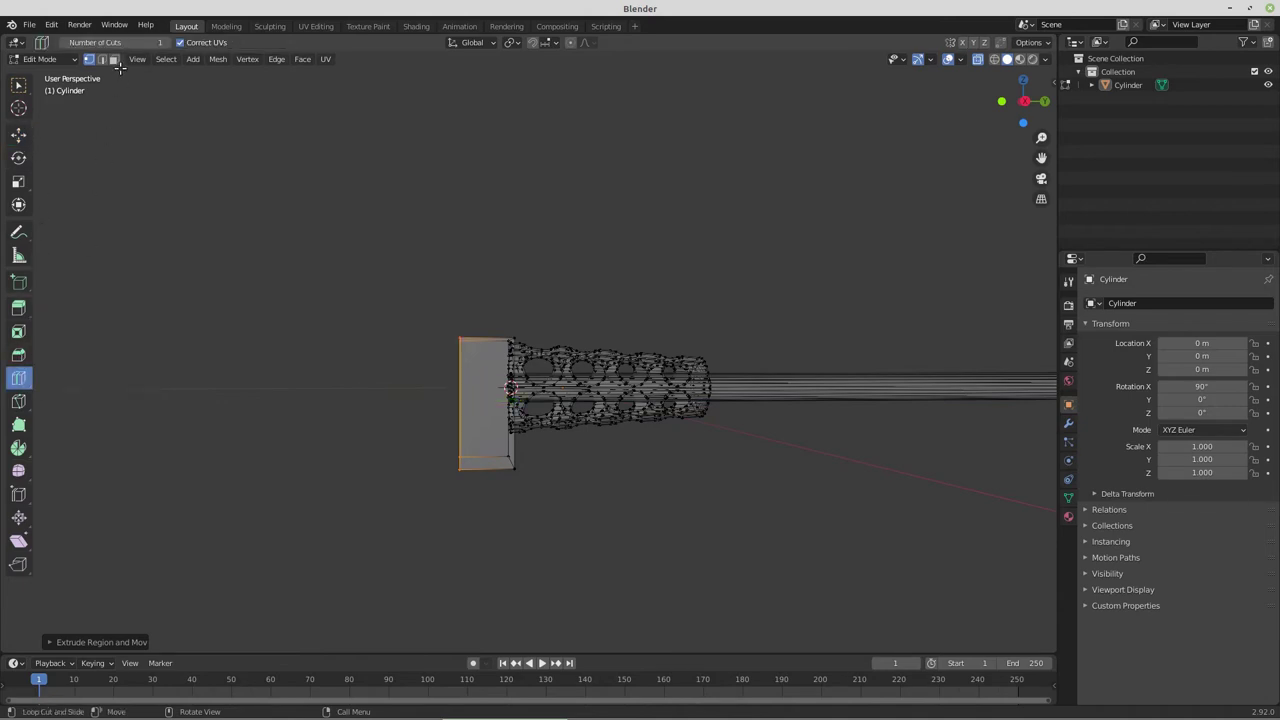
{"action": "left_click", "coordinate": [165, 42]}
{"action": "left_click", "coordinate": [475, 398]}
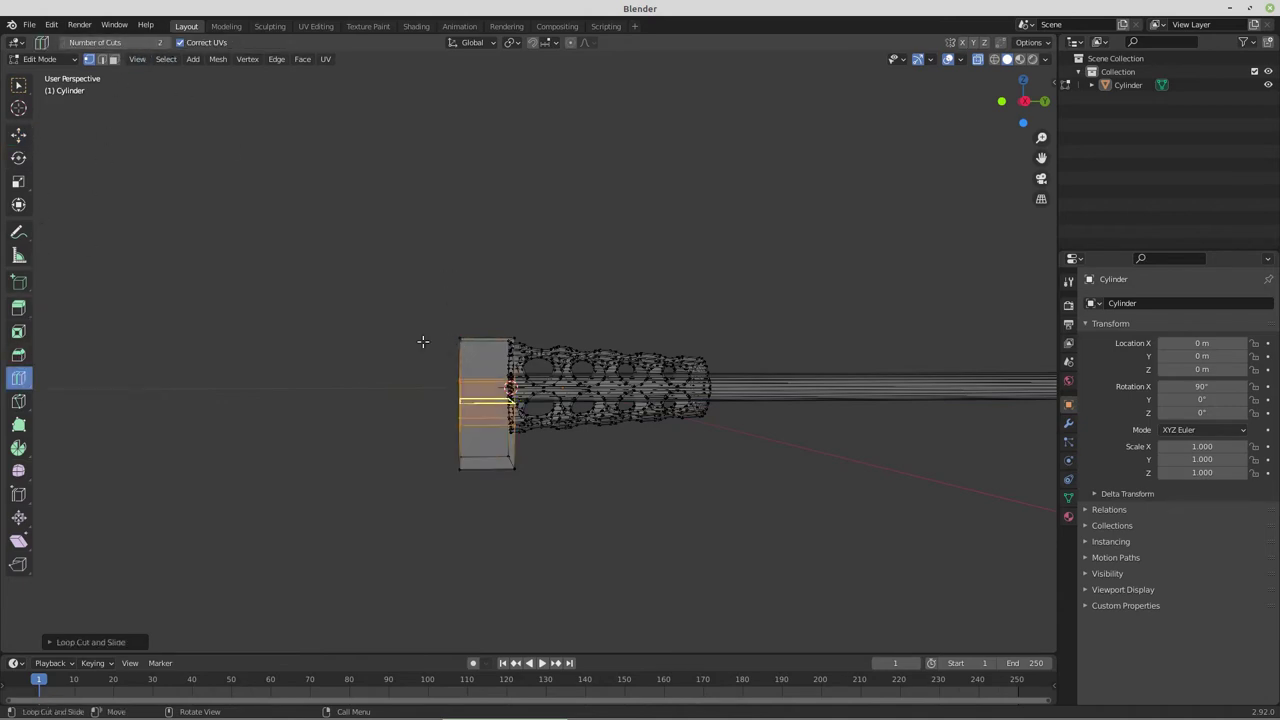
Scale the two edge loops closer together along Z and move them up toward the block's upper edge
{"action": "left_click", "coordinate": [18, 134]}
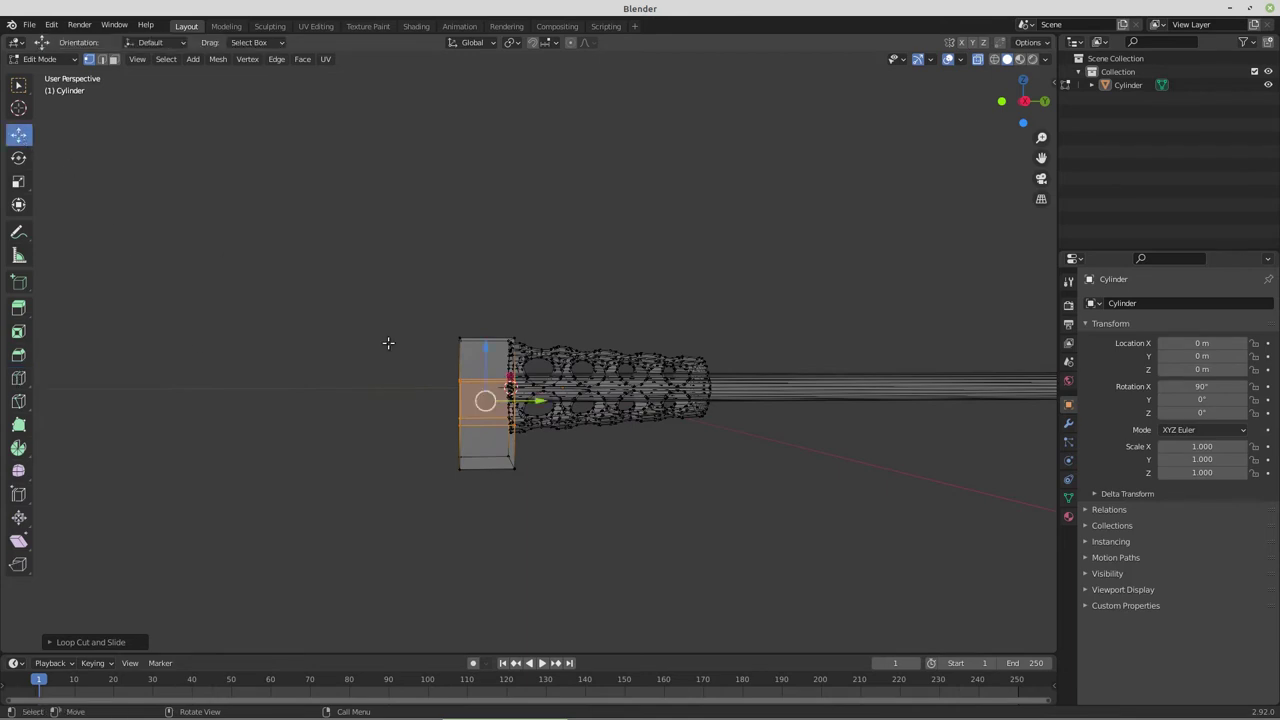
{"action": "key", "text": "s"}
{"action": "key", "text": "z"}
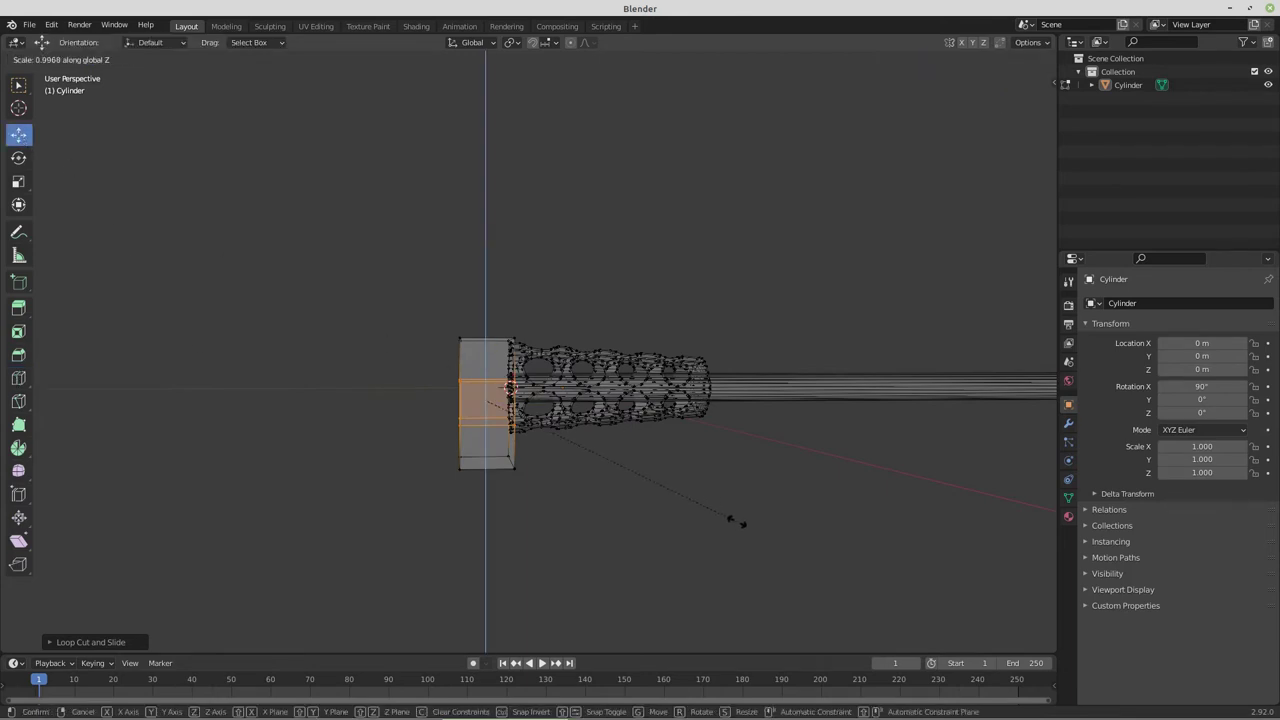
{"action": "left_click", "coordinate": [636, 447]}
{"action": "mouse_move", "coordinate": [485, 349]}
{"action": "left_mouse_down"}
{"action": "mouse_move", "coordinate": [485, 313]}
{"action": "mouse_move", "coordinate": [469, 360]}
{"action": "left_mouse_up"}
Extrude the receiver block's upper and lower rear faces backward about 0.095 m, leaving the band between the edge loops unextruded
{"action": "key", "text": "e"}
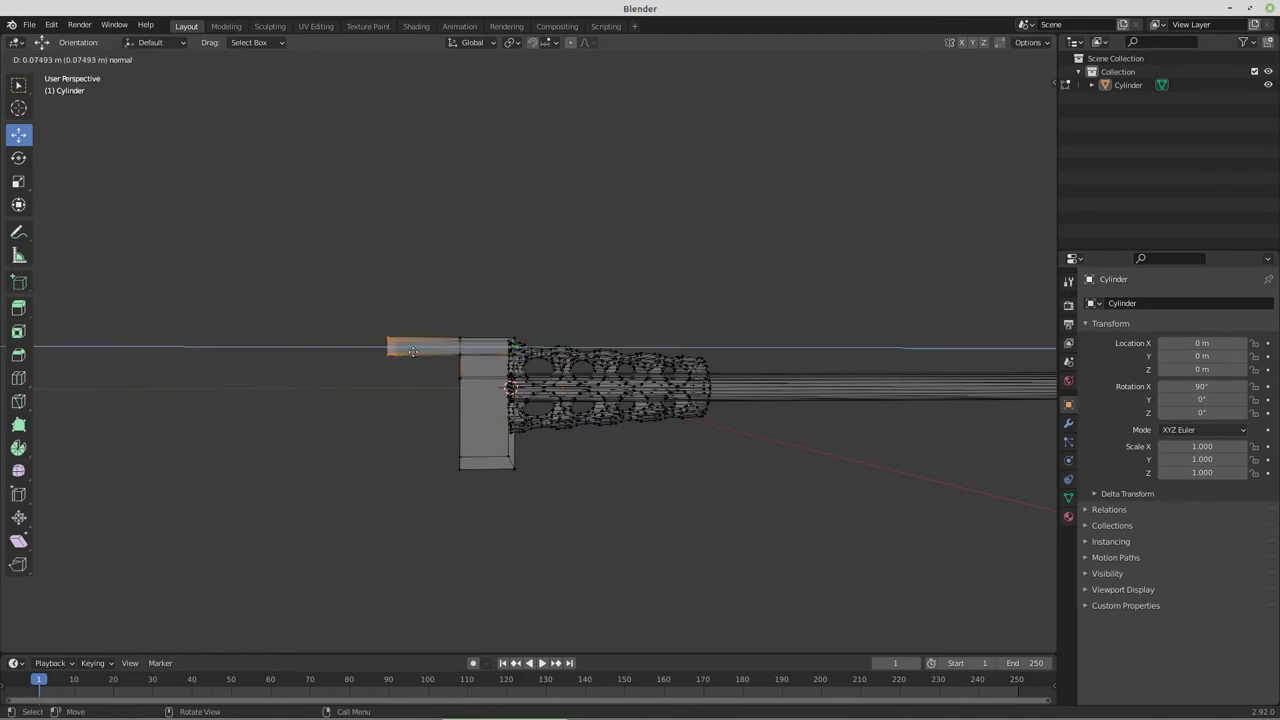
{"action": "left_click", "coordinate": [420, 366]}
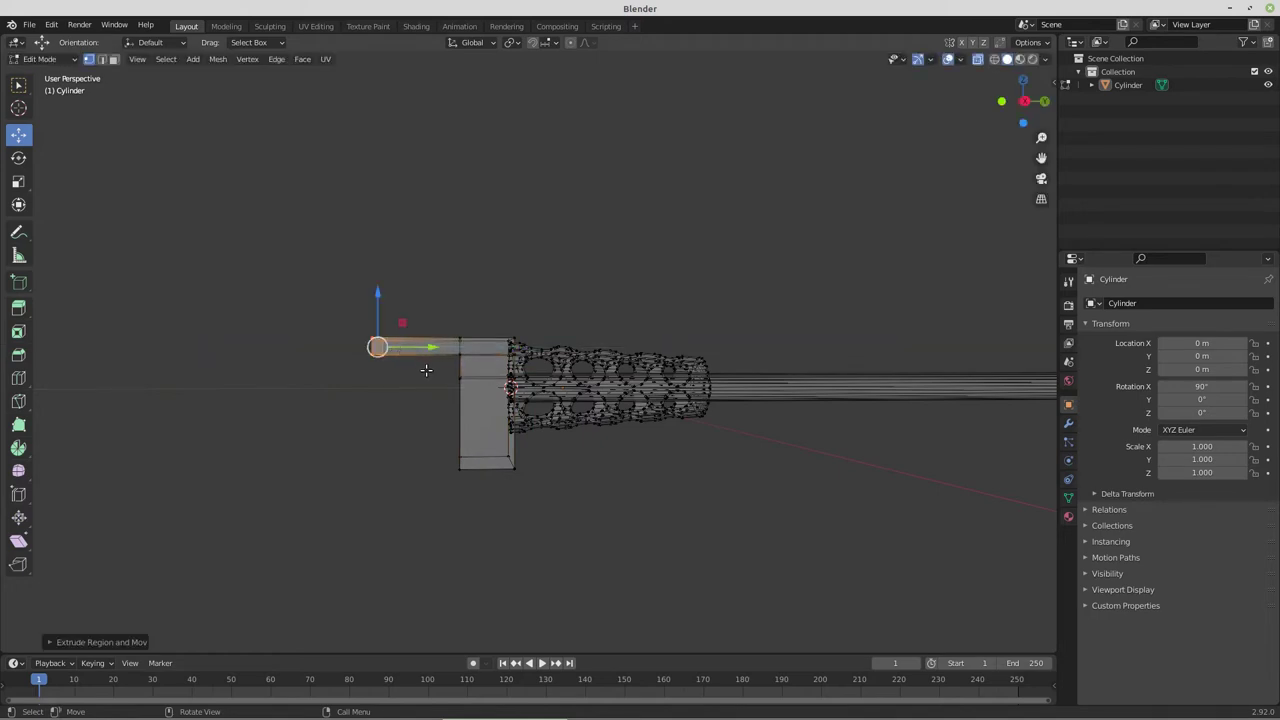
{"action": "left_click", "coordinate": [472, 470]}
{"action": "key", "text": "e"}
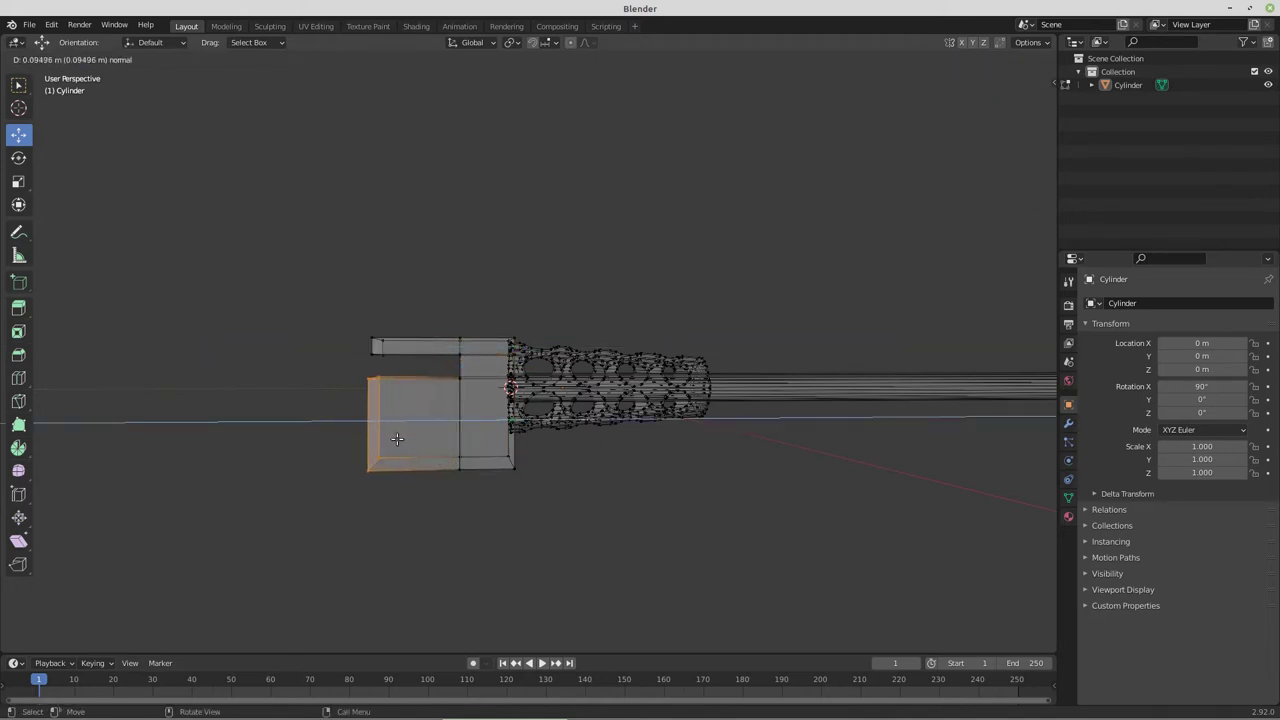
{"action": "left_click", "coordinate": [395, 440]}
{"action": "middle_click_drag", "start_coordinate": [395, 440], "coordinate": [352, 384]}
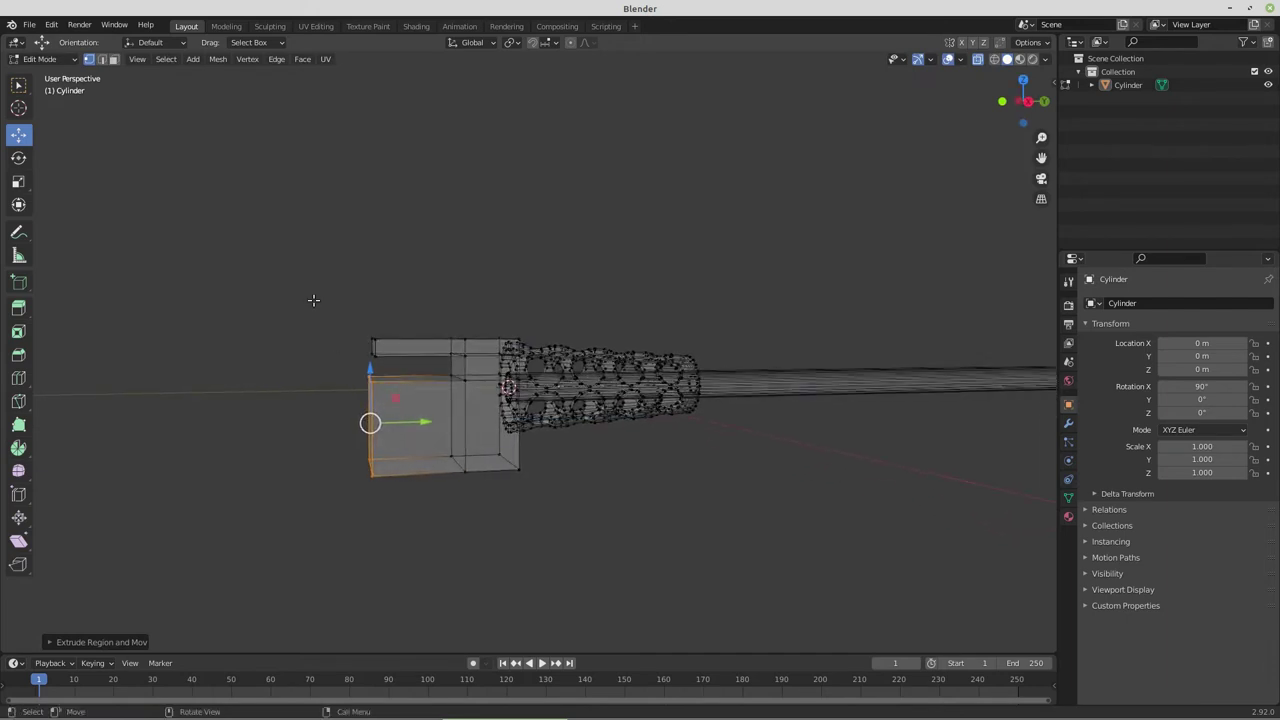
Flatten the rear ends of both extrusions by scaling them to 0 along Y and shift them slightly backward
{"action": "left_click_drag", "start_coordinate": [313, 300], "coordinate": [413, 503]}
{"action": "key", "text": "s"}
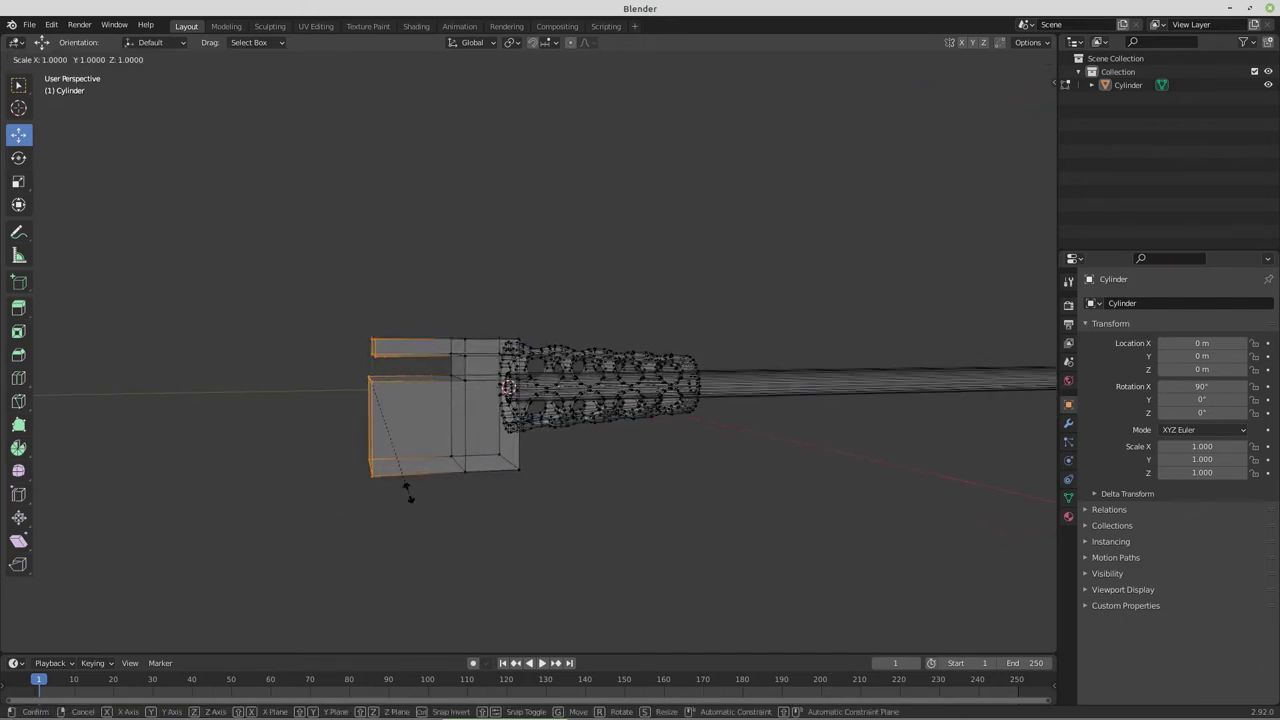
{"action": "key", "text": "y"}
{"action": "key", "text": "0"}
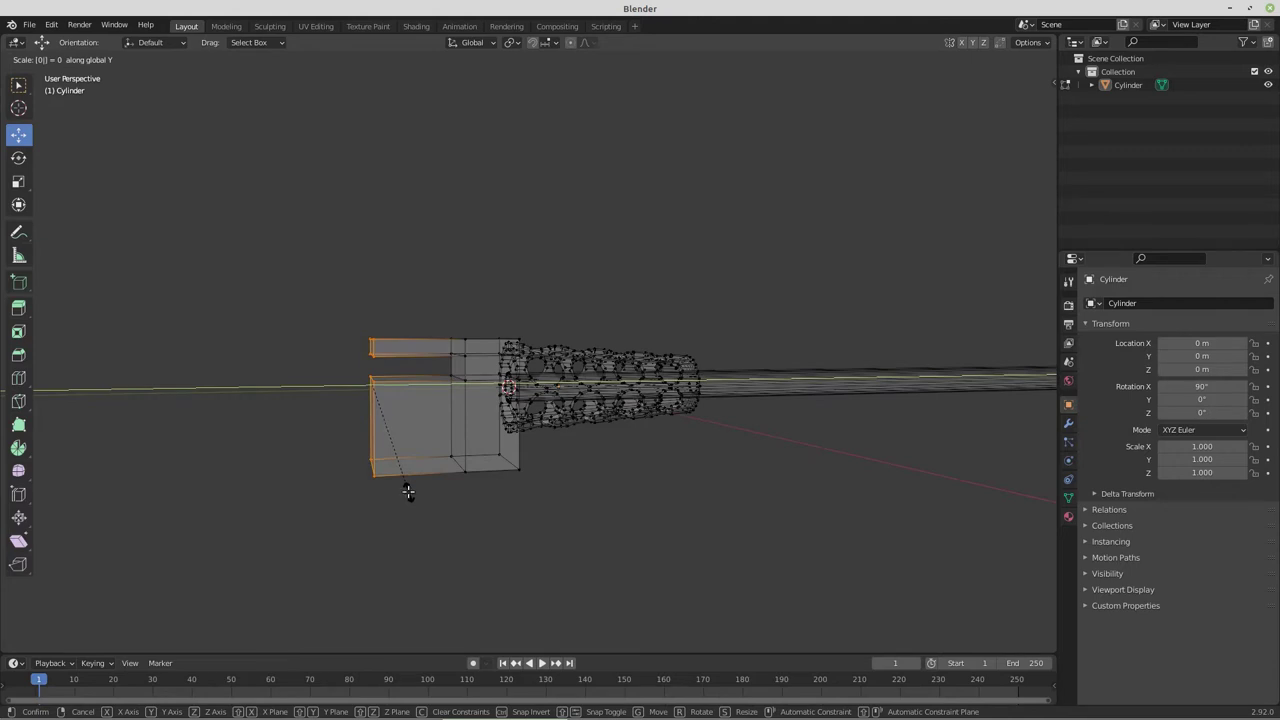
{"action": "key", "text": "Return"}
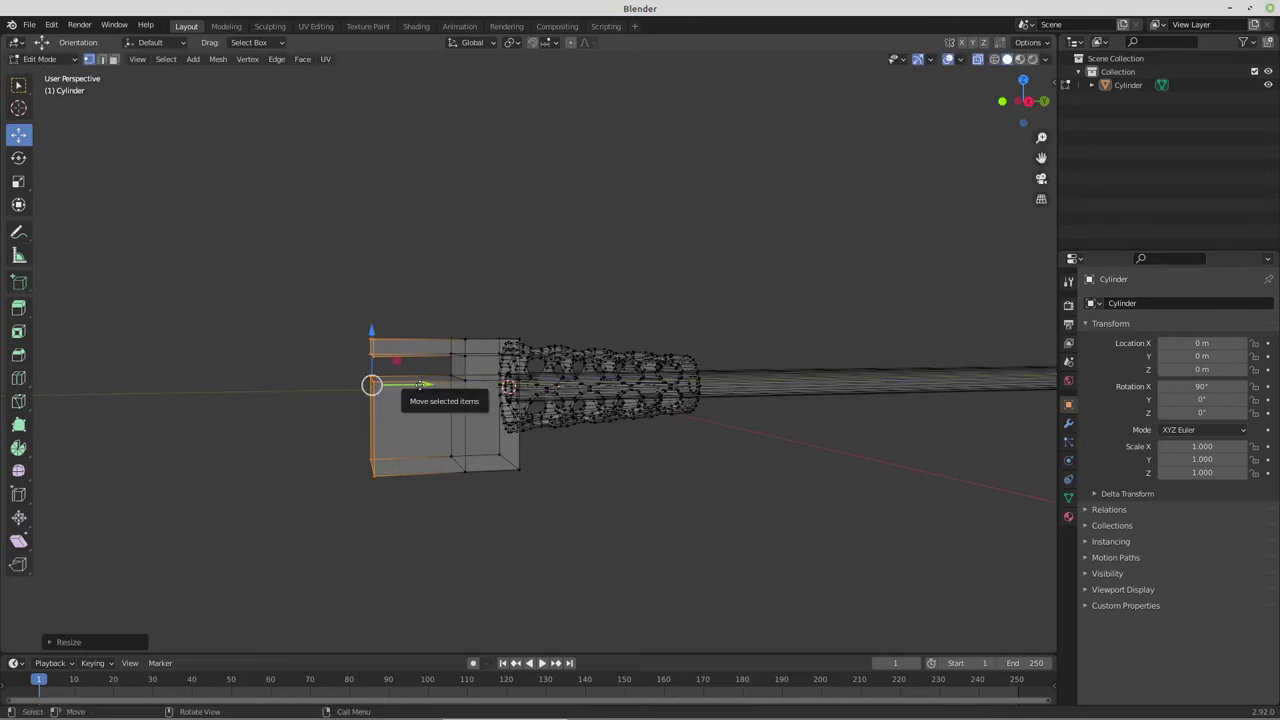
{"action": "left_click_drag", "start_coordinate": [419, 384], "coordinate": [412, 386]}
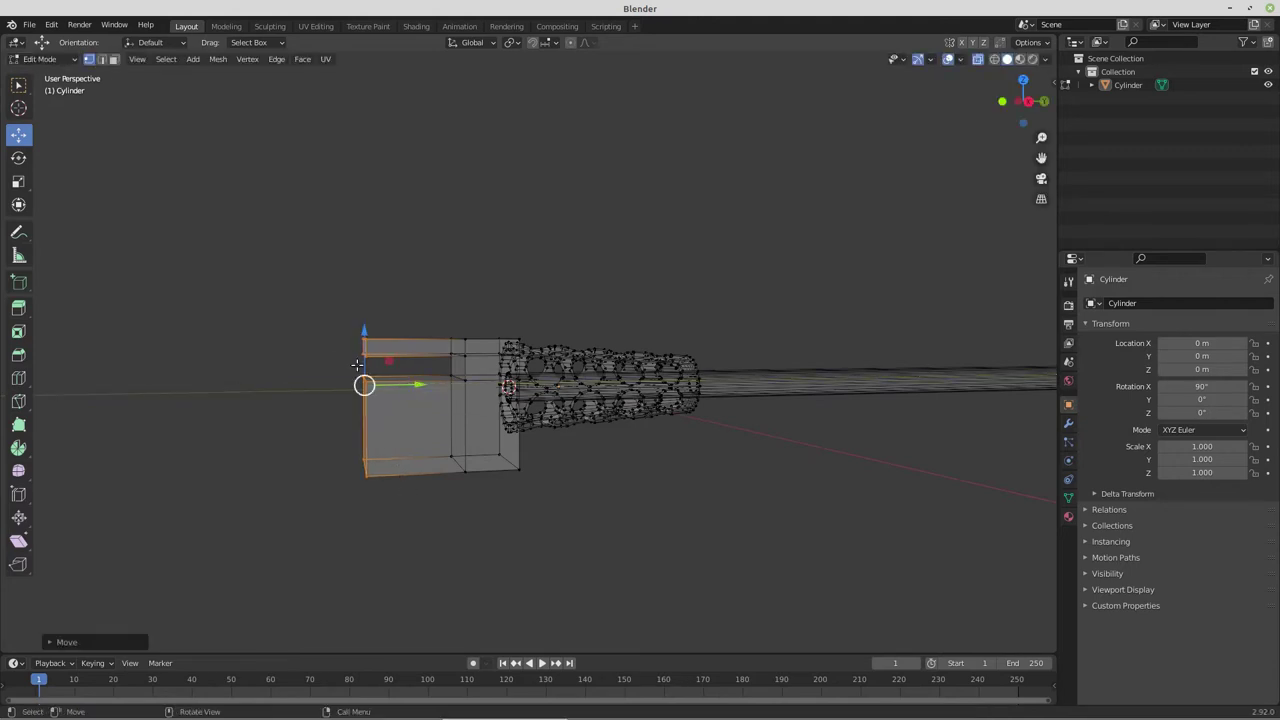
Close the gap between the upper and lower rear ends and extrude the whole rear end backward about 0.049 m
{"action": "left_click_drag", "start_coordinate": [332, 352], "coordinate": [375, 386]}
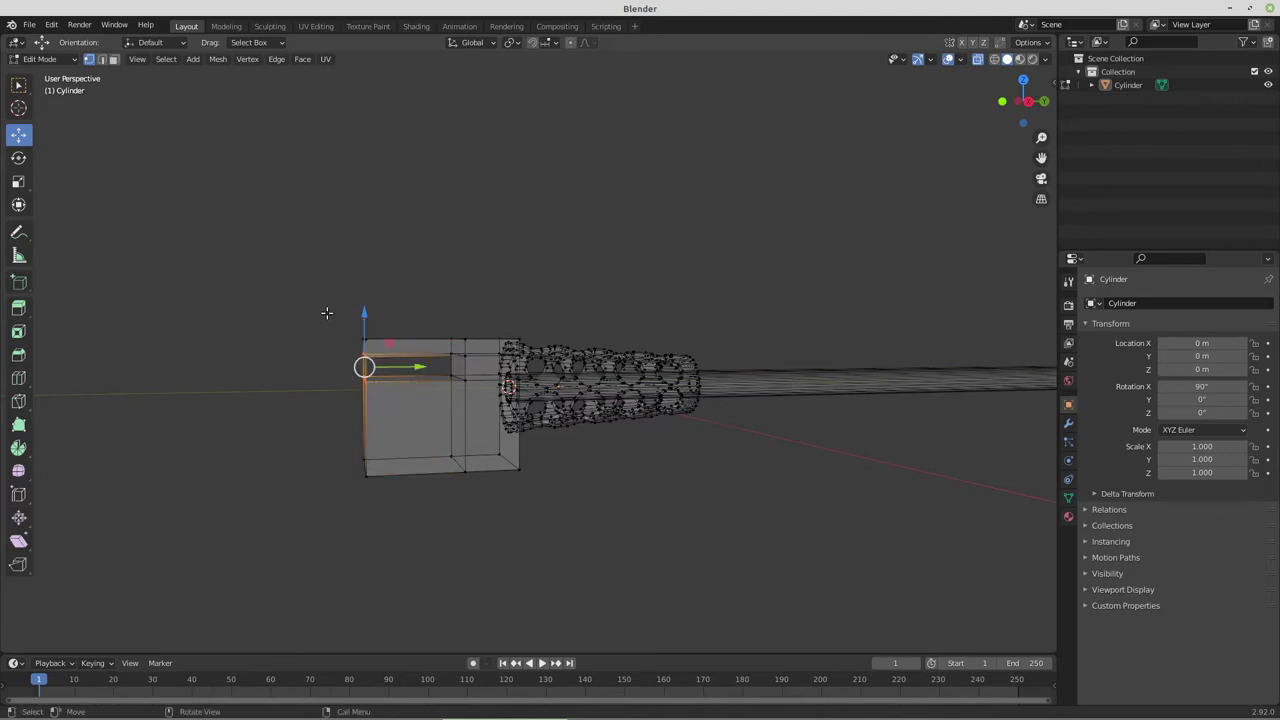
{"action": "left_click_drag", "start_coordinate": [331, 311], "coordinate": [402, 529]}
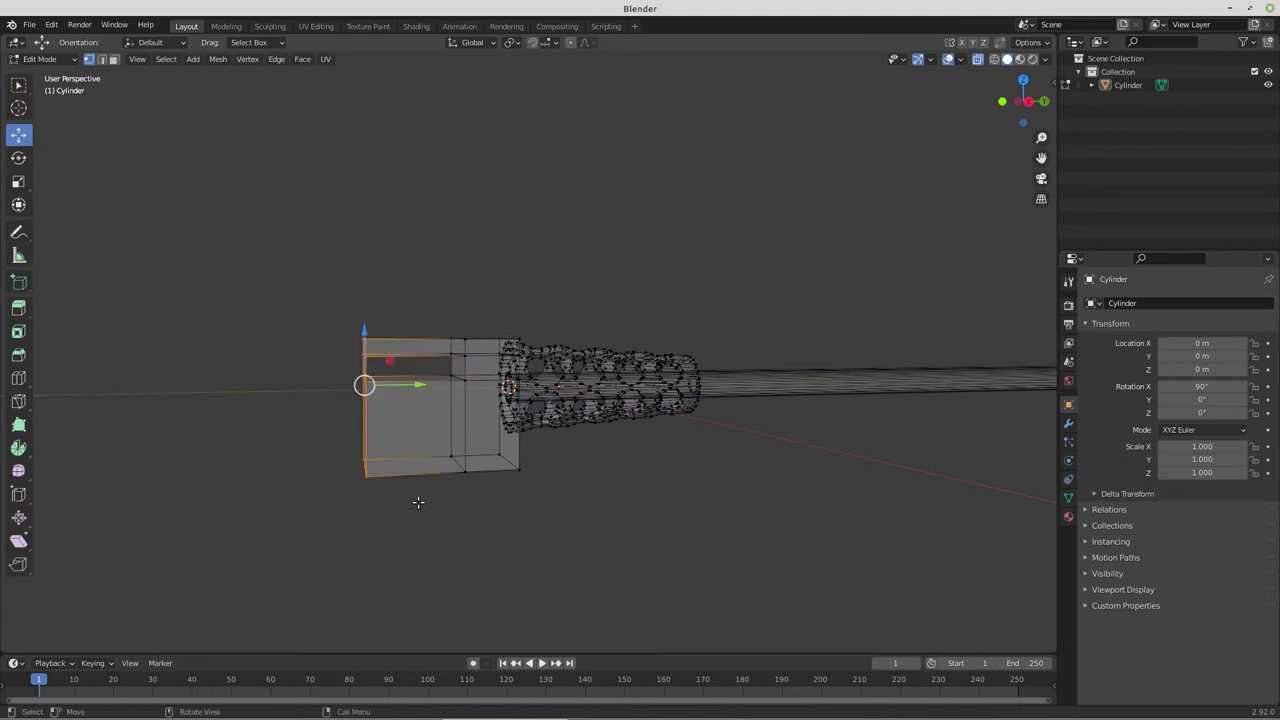
{"action": "key", "text": "e"}
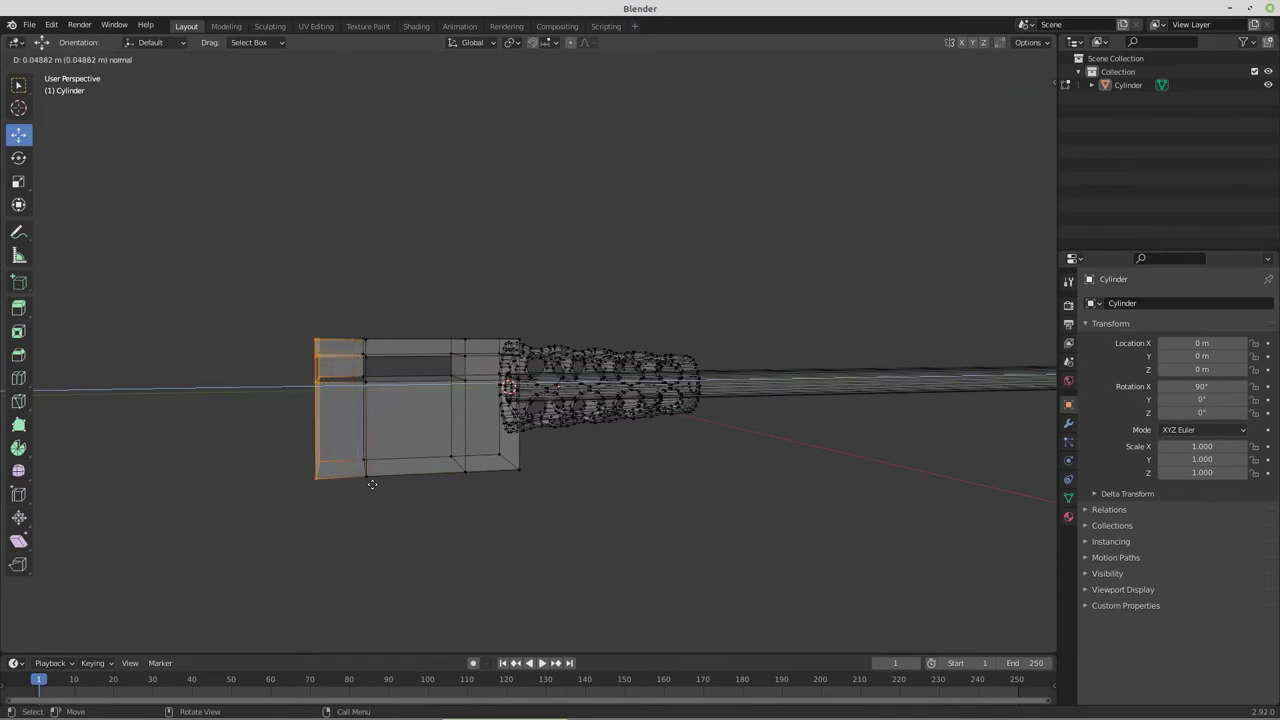
{"action": "left_click", "coordinate": [372, 484]}
Recalculate the normals of the entire mesh to face outside
{"action": "key", "text": "a"}
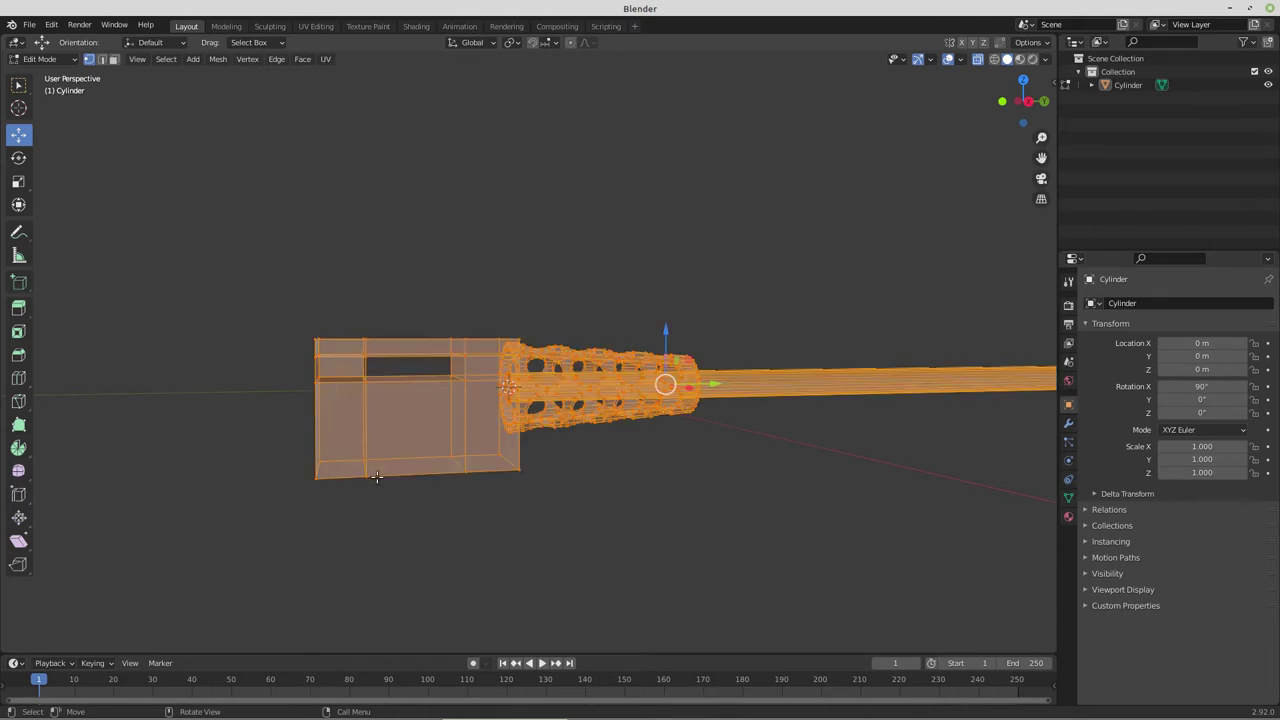
{"action": "left_click", "coordinate": [217, 58]}
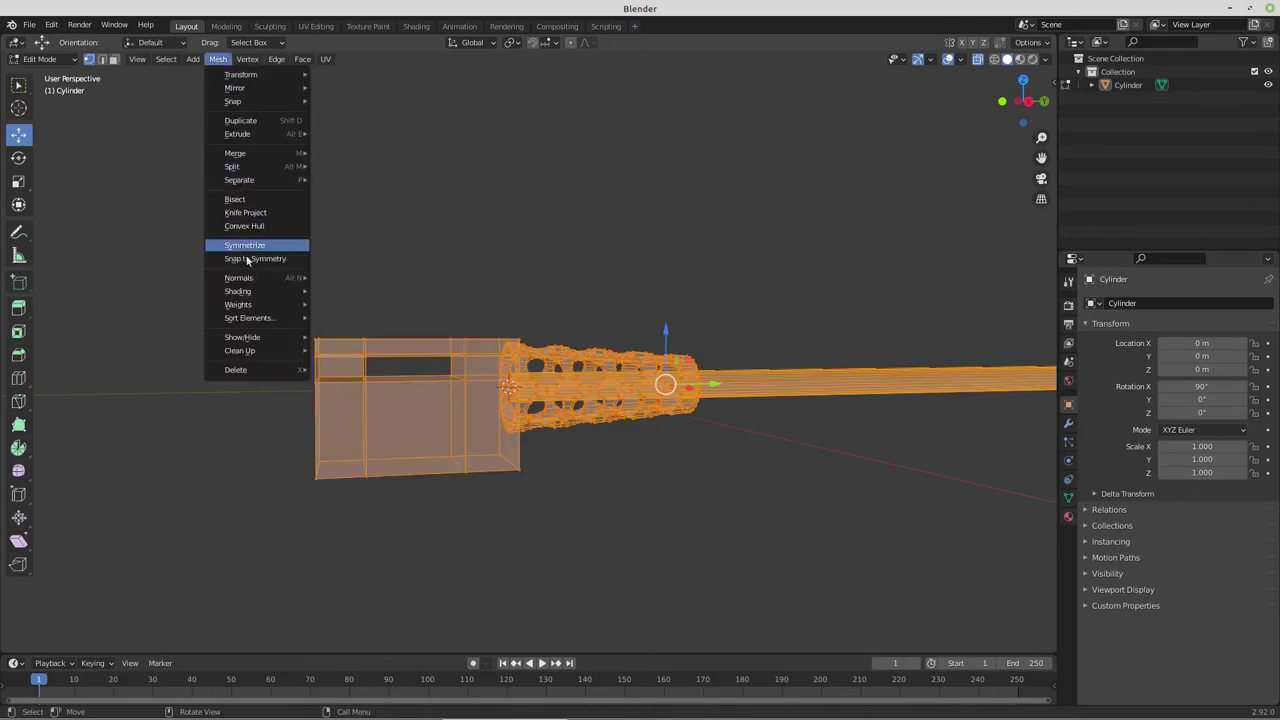
{"action": "mouse_move", "coordinate": [252, 278]}
{"action": "left_click", "coordinate": [356, 291]}
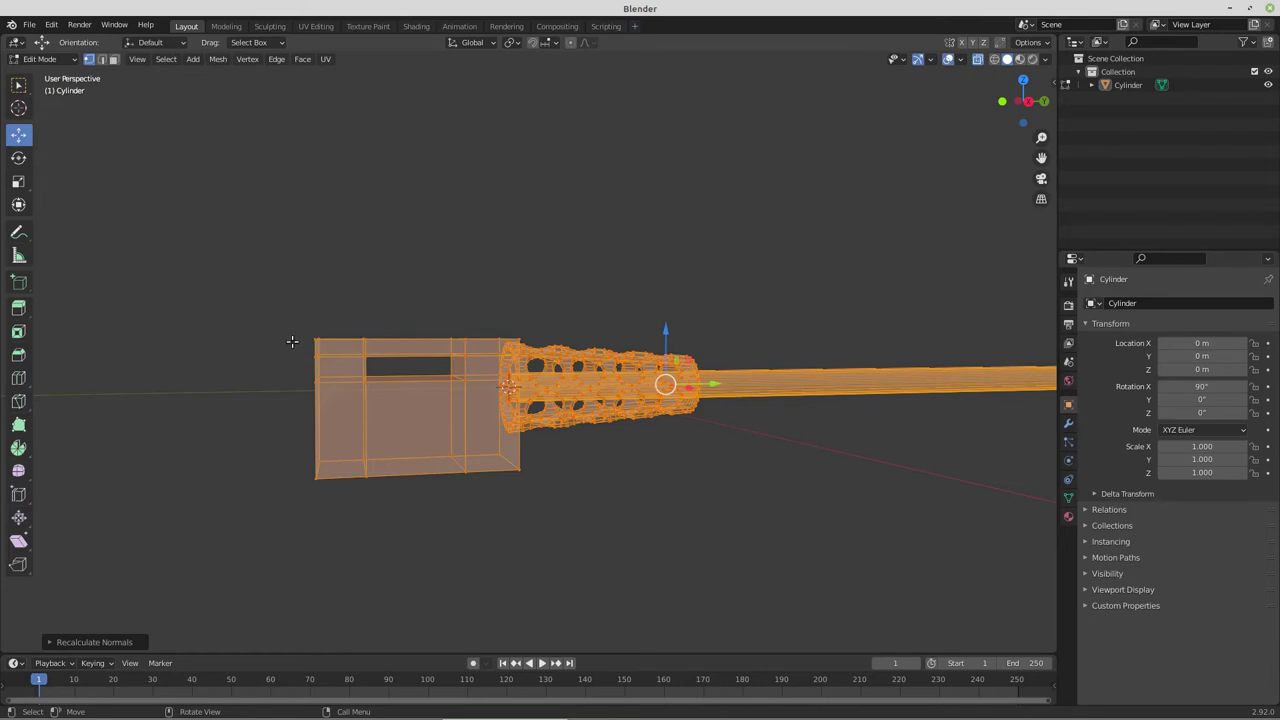
Scale the middle band's vertices at the rear end to about 0.75 along Z and lower them about 0.047 m
{"action": "left_click", "coordinate": [322, 388]}
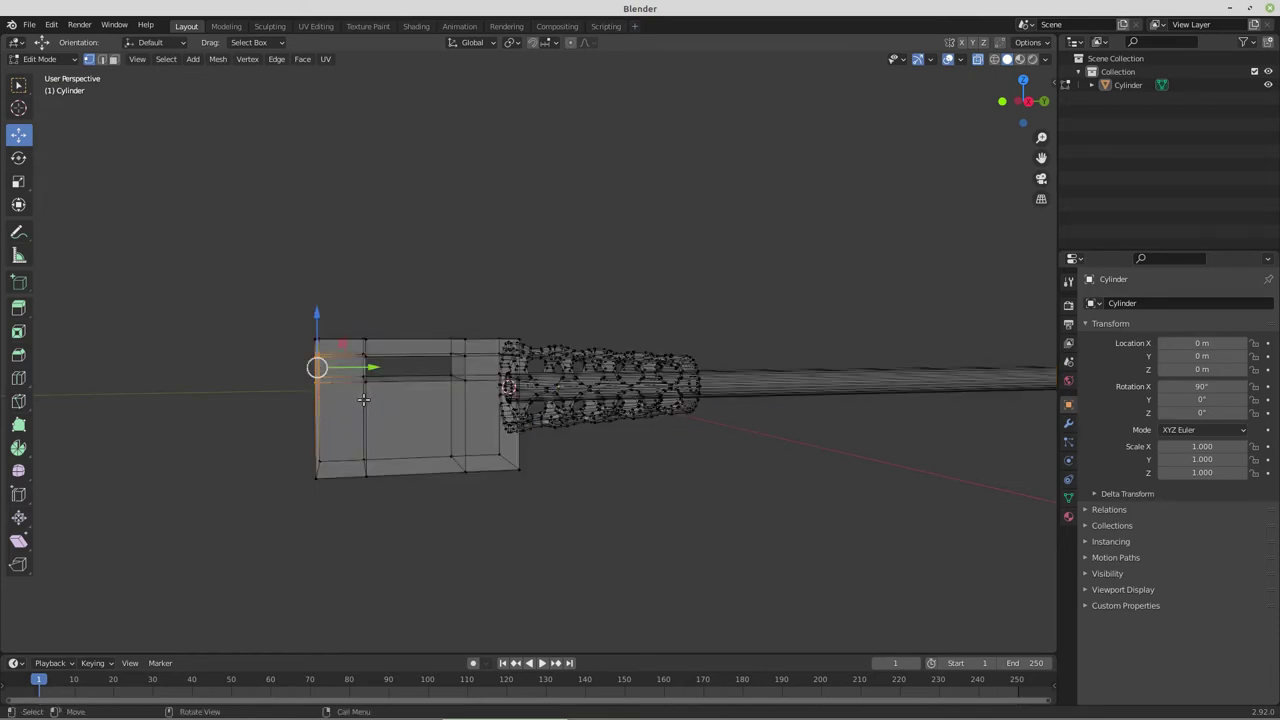
{"action": "key", "text": "s"}
{"action": "key", "text": "z"}
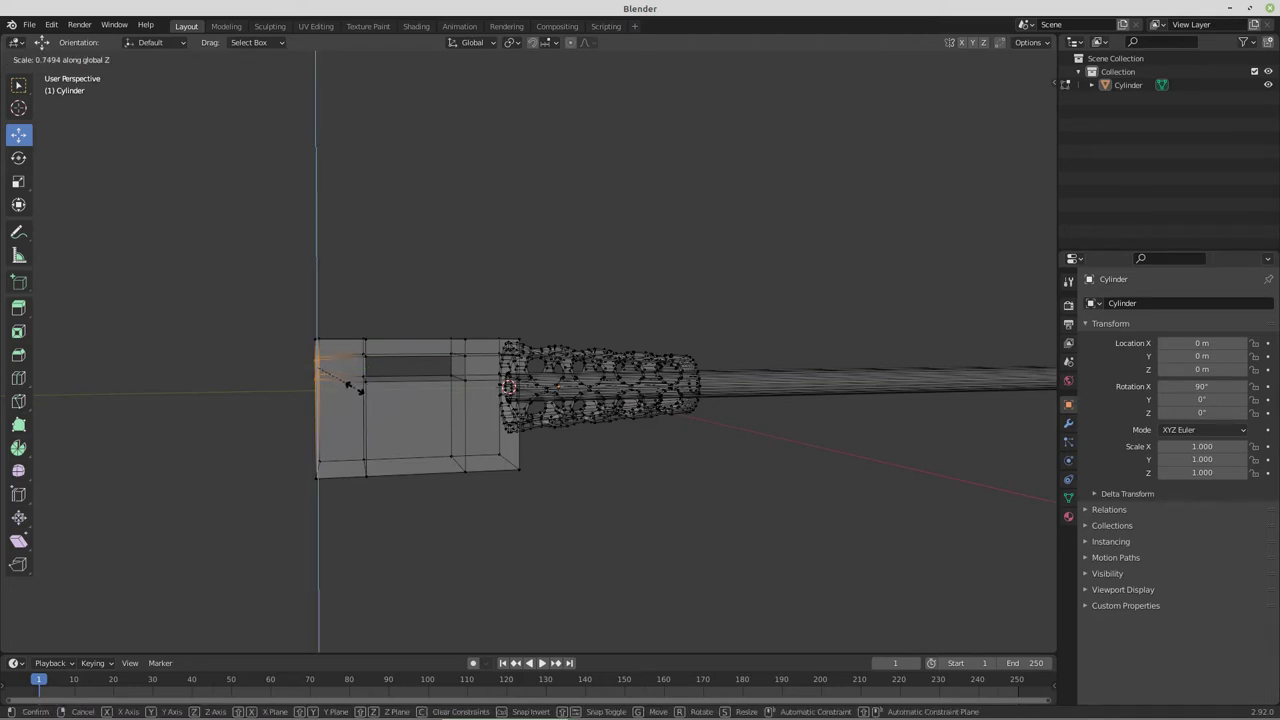
{"action": "left_click", "coordinate": [346, 383]}
{"action": "left_click_drag", "start_coordinate": [318, 310], "coordinate": [326, 355]}
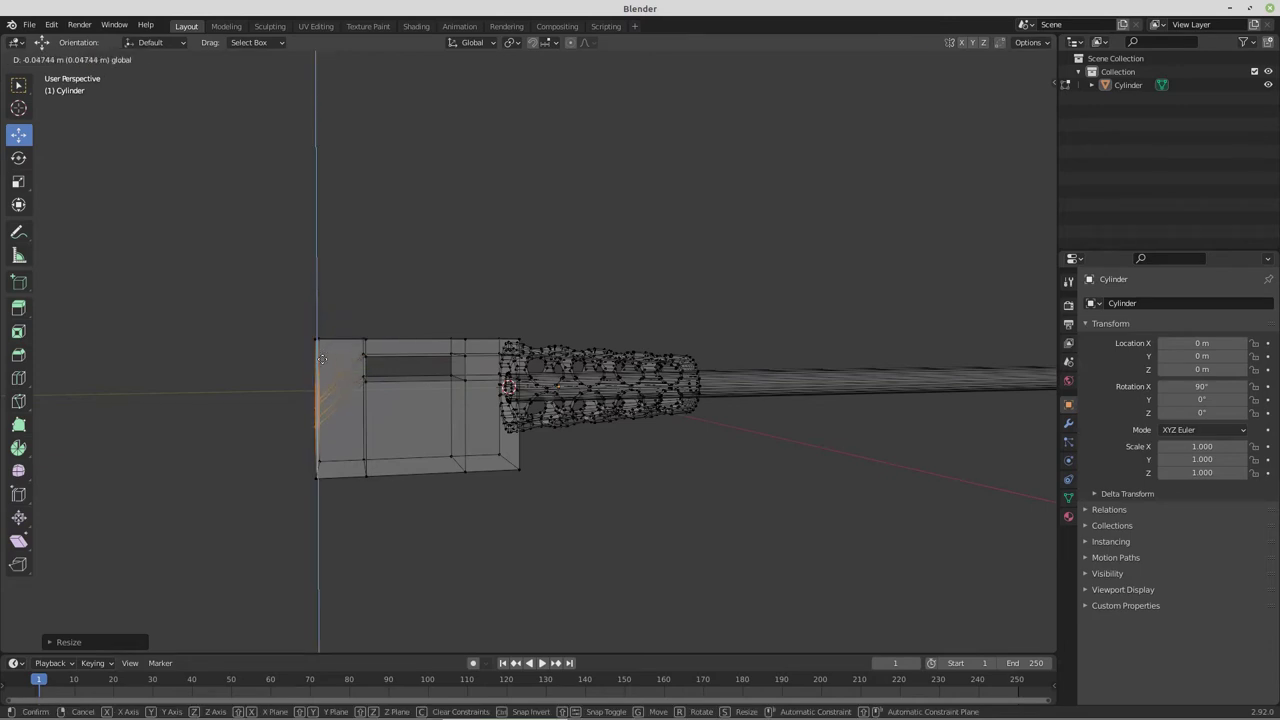
{"action": "left_click_drag", "start_coordinate": [322, 358], "coordinate": [322, 360]}
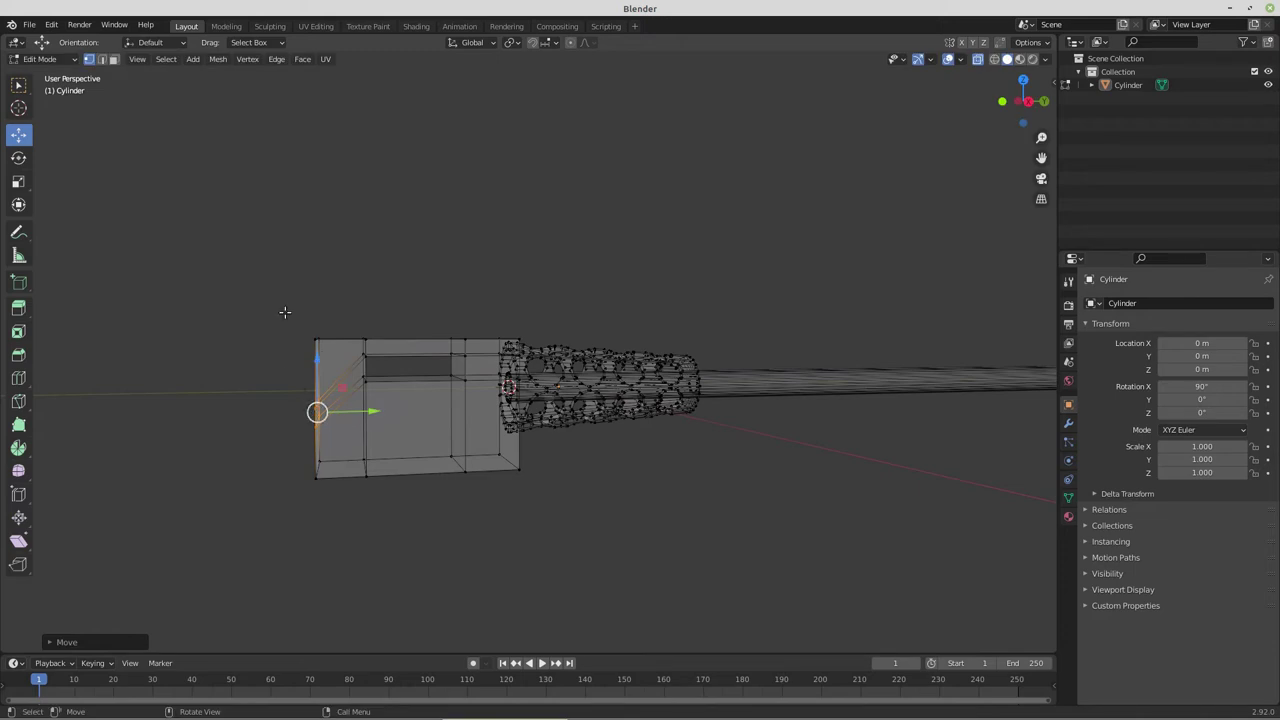
Move the receiver's whole rear end slightly backward along Y to lengthen the section with the sloped band
{"action": "left_click_drag", "start_coordinate": [287, 316], "coordinate": [331, 503]}
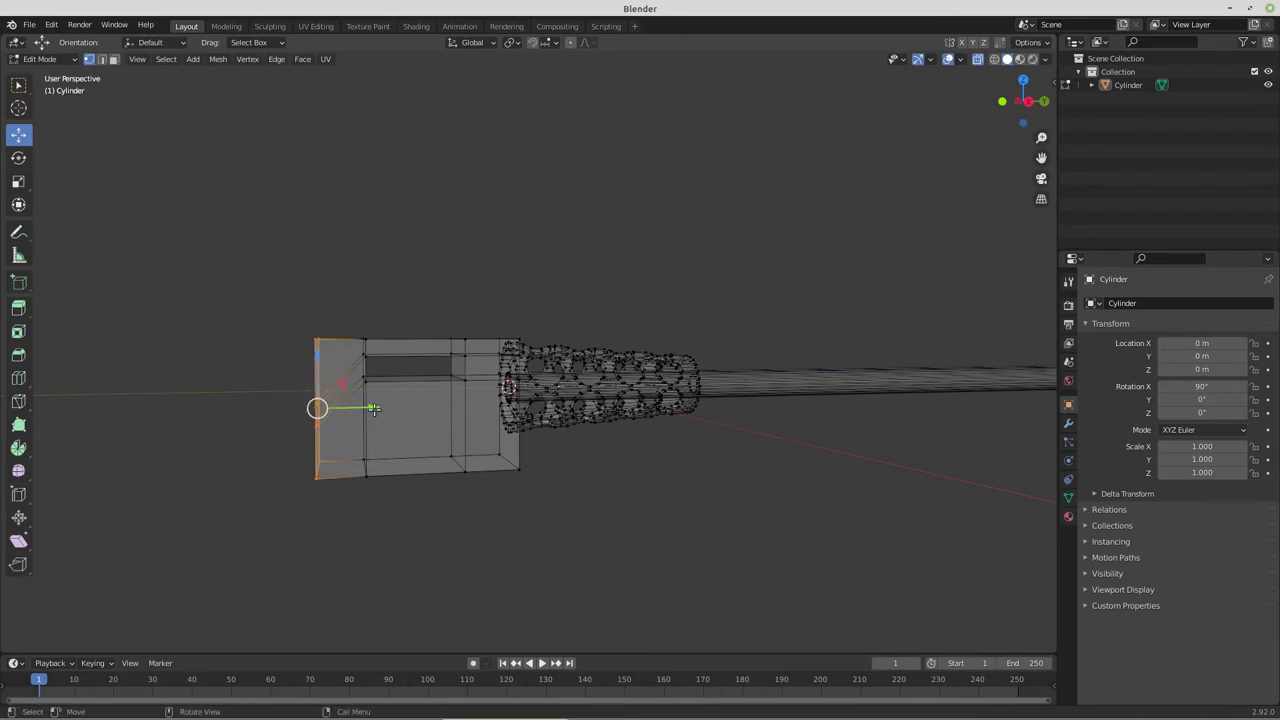
{"action": "left_click_drag", "start_coordinate": [368, 411], "coordinate": [357, 405]}
{"action": "scroll", "coordinate": [395, 418], "scroll_direction": "down", "scroll_amount": 2}
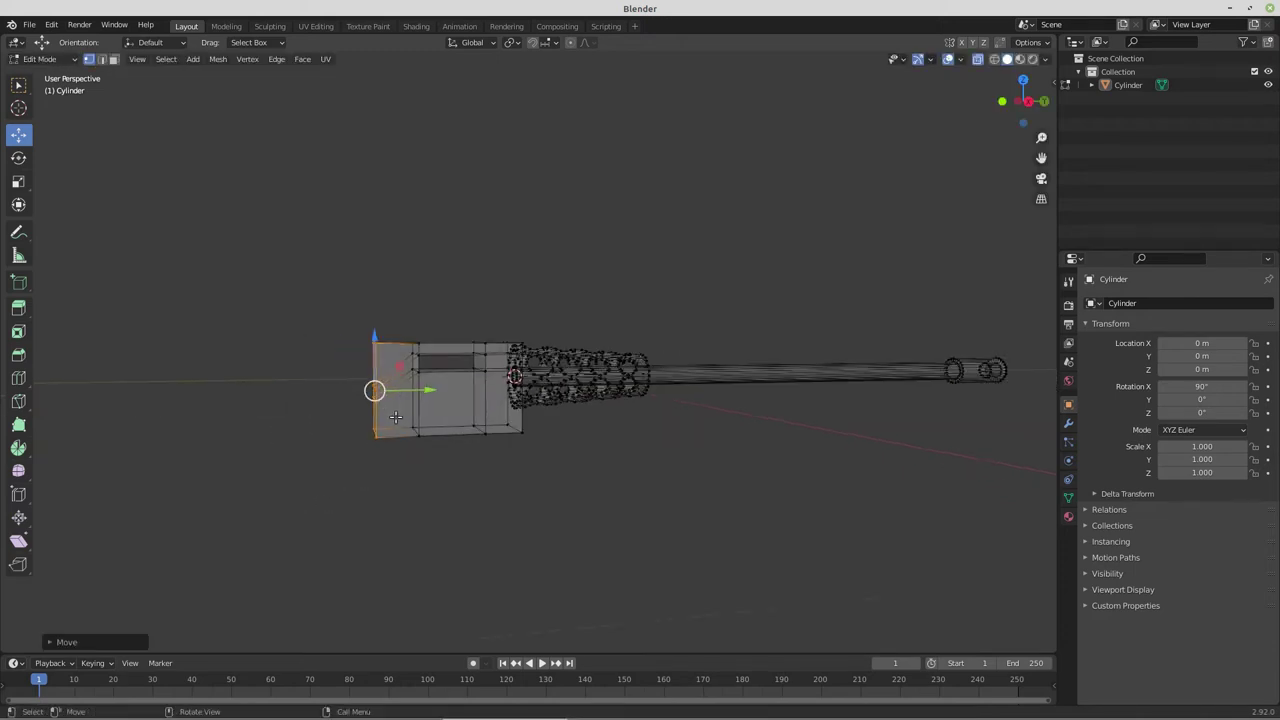
In right orthographic view, extrude the rear end backward about 0.27 m and again by about 0.05 m
{"action": "key", "text": "KP_1"}
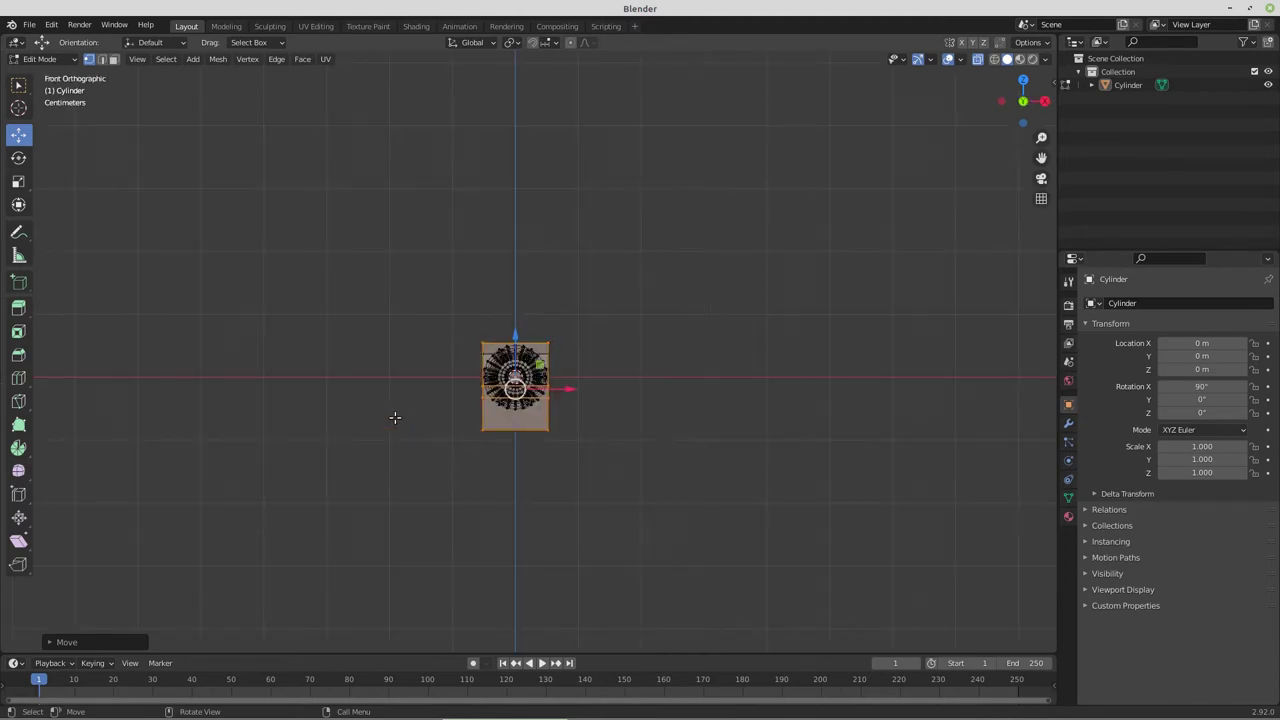
{"action": "key", "text": "KP_3"}
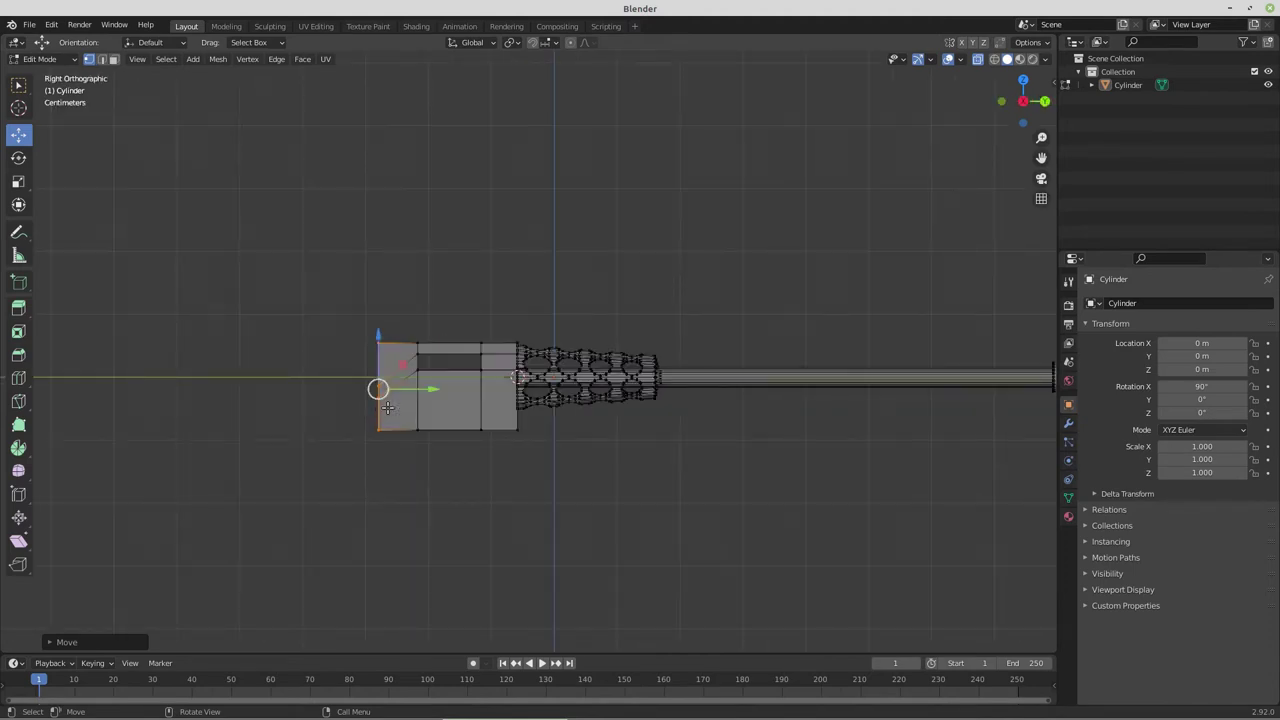
{"action": "scroll", "coordinate": [400, 416], "scroll_direction": "up", "scroll_amount": 4}
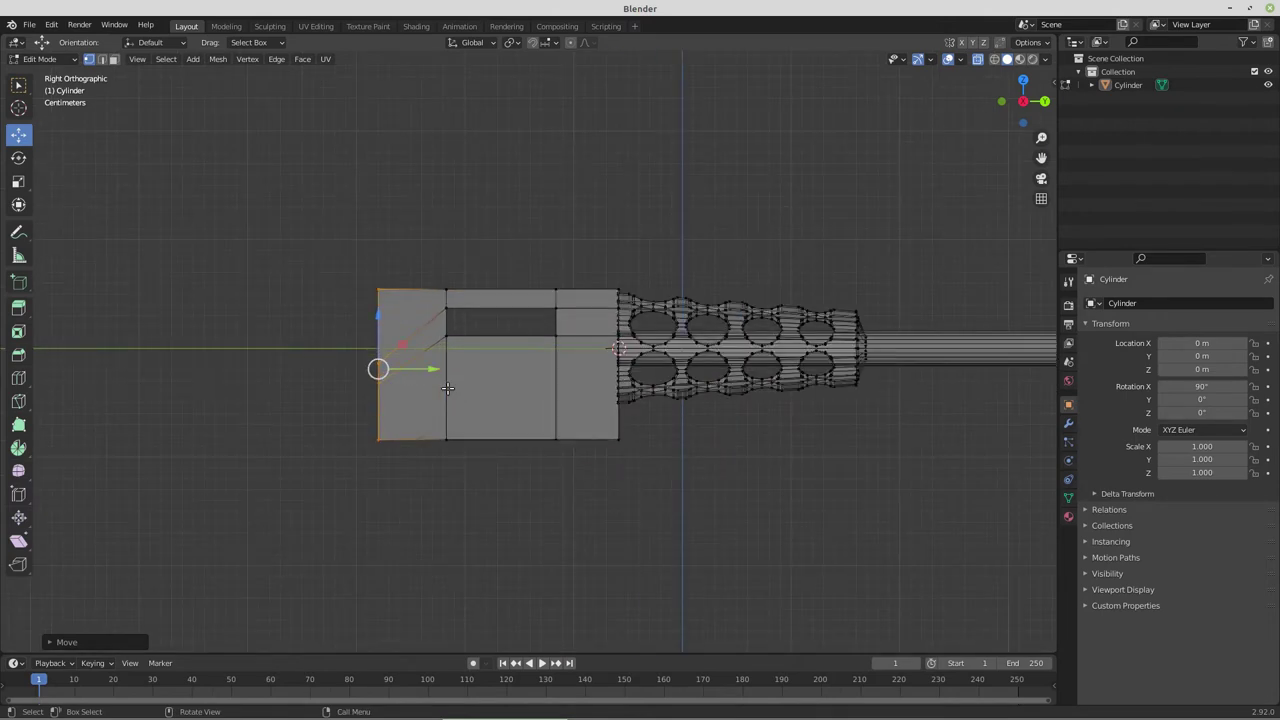
{"action": "middle_click_drag", "start_coordinate": [477, 392], "coordinate": [525, 374], "text": "shift"}
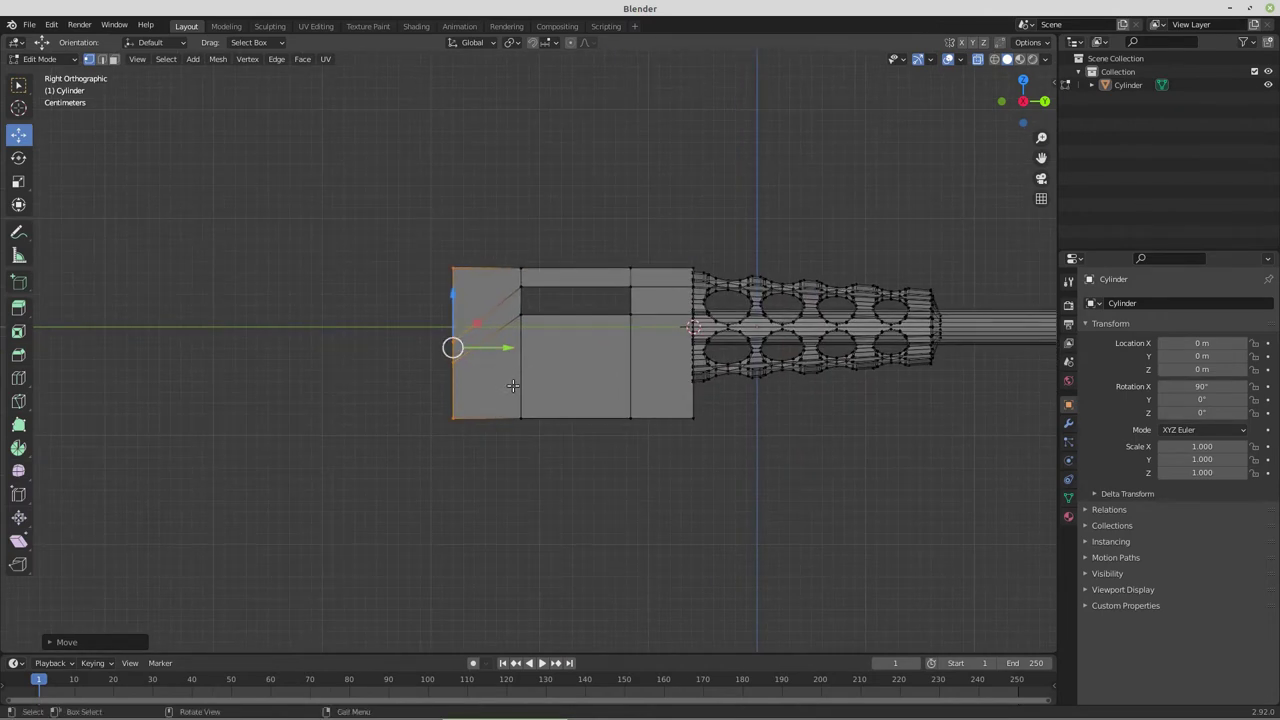
{"action": "key", "text": "e"}
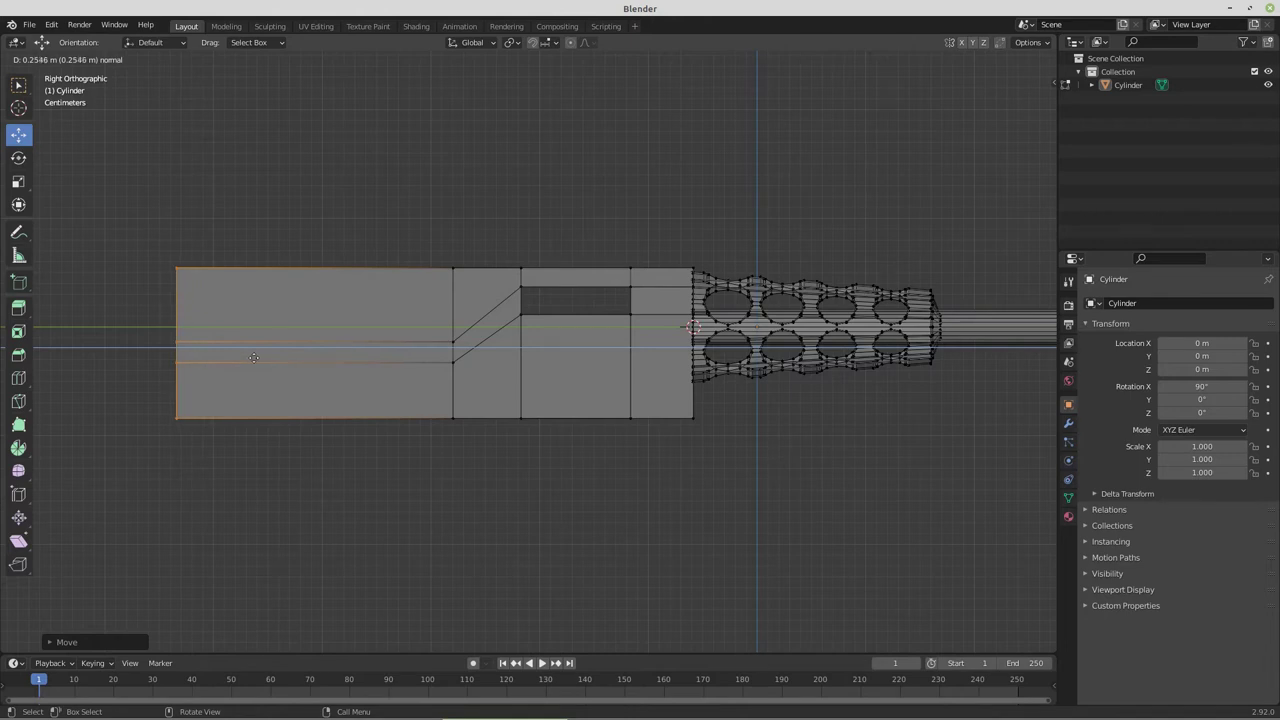
{"action": "left_click", "coordinate": [241, 357]}
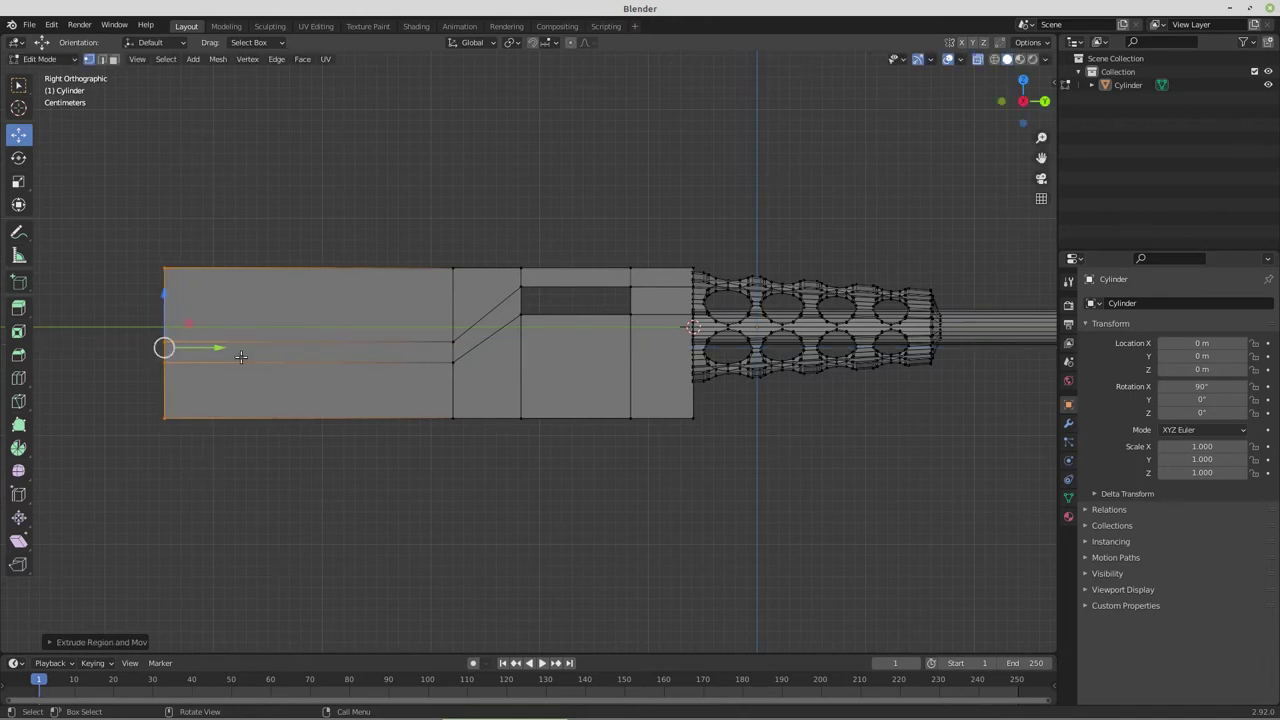
{"action": "key", "text": "e"}
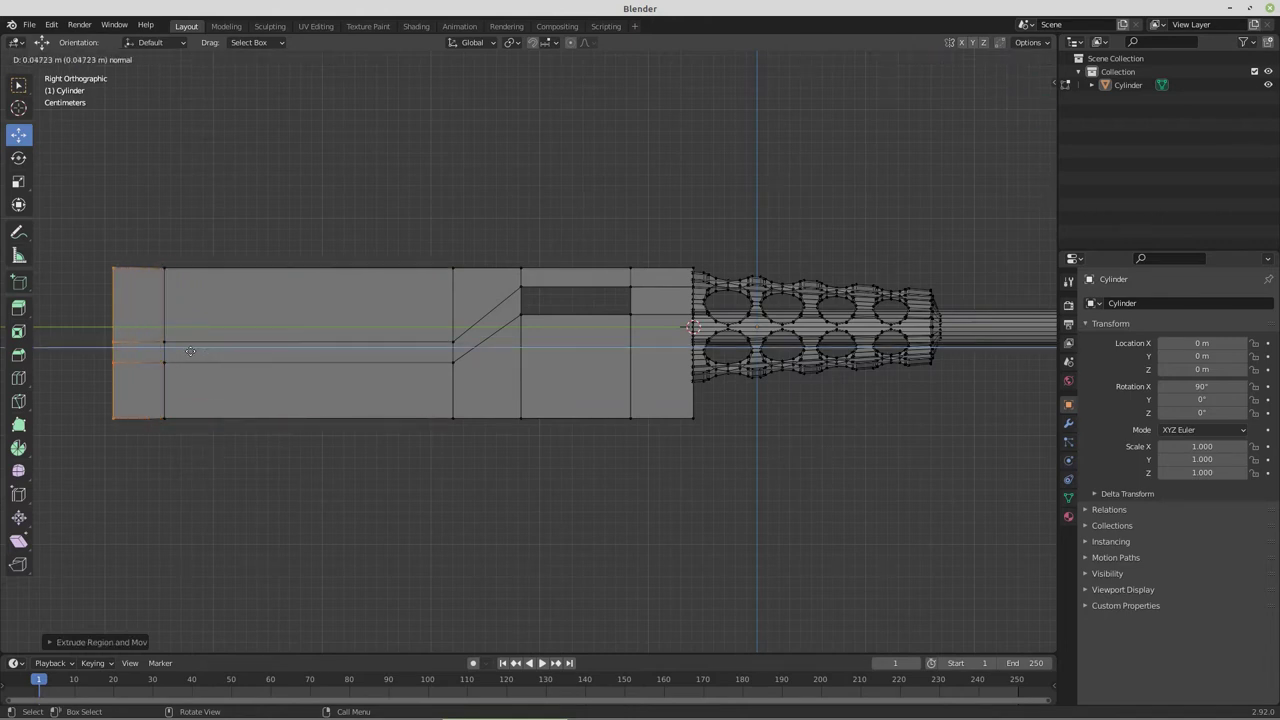
{"action": "left_click", "coordinate": [193, 354]}
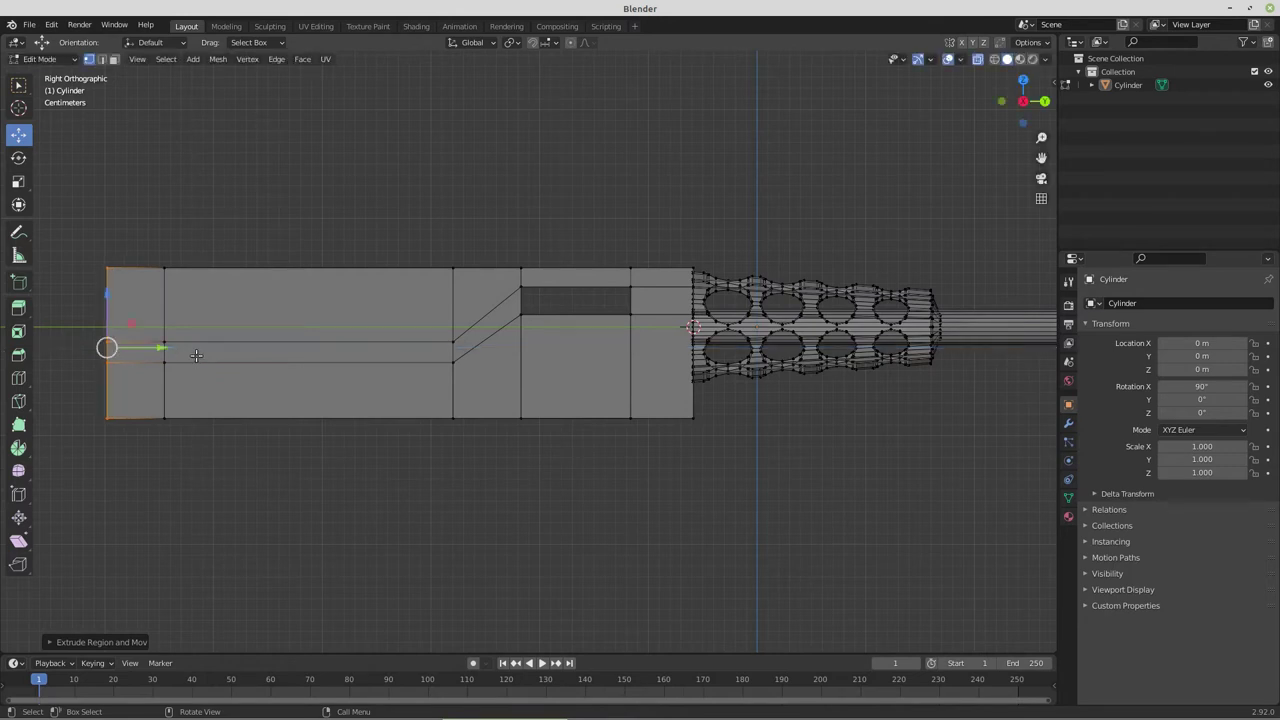
Extrude the long middle-band face on the receiver's side inward to form a recessed slot
{"action": "left_click", "coordinate": [114, 58]}
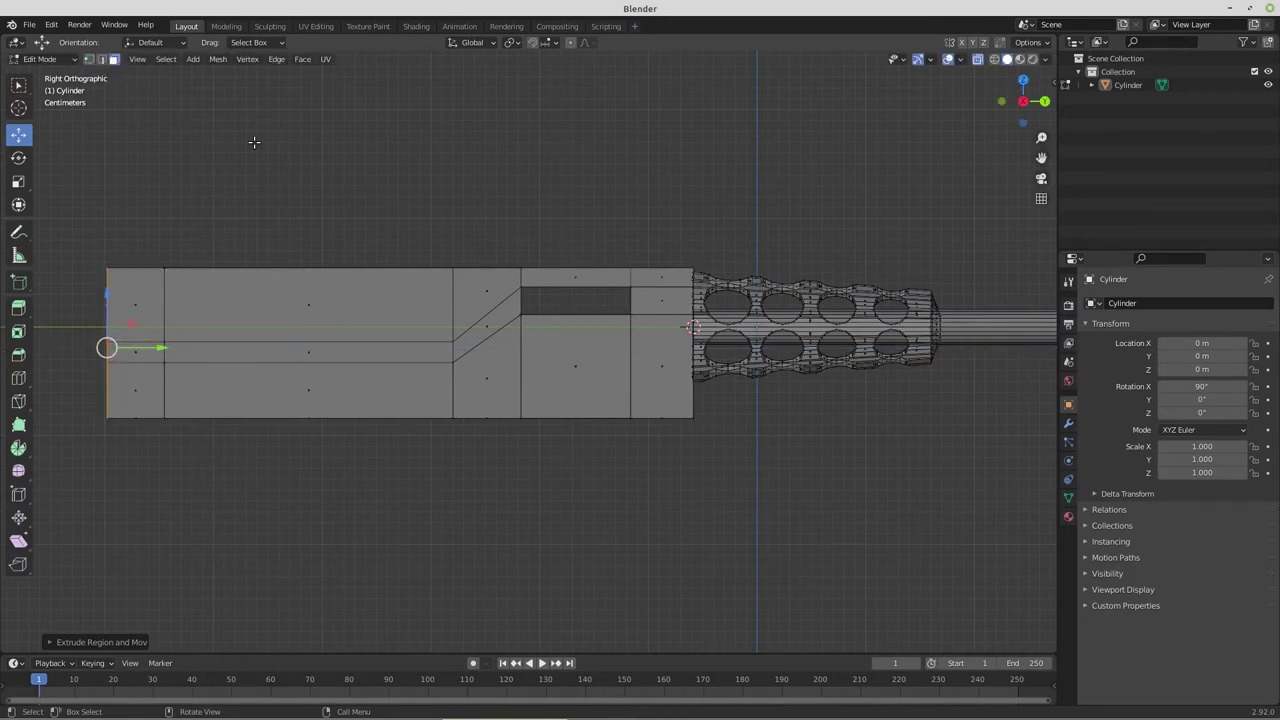
{"action": "left_click", "coordinate": [977, 60]}
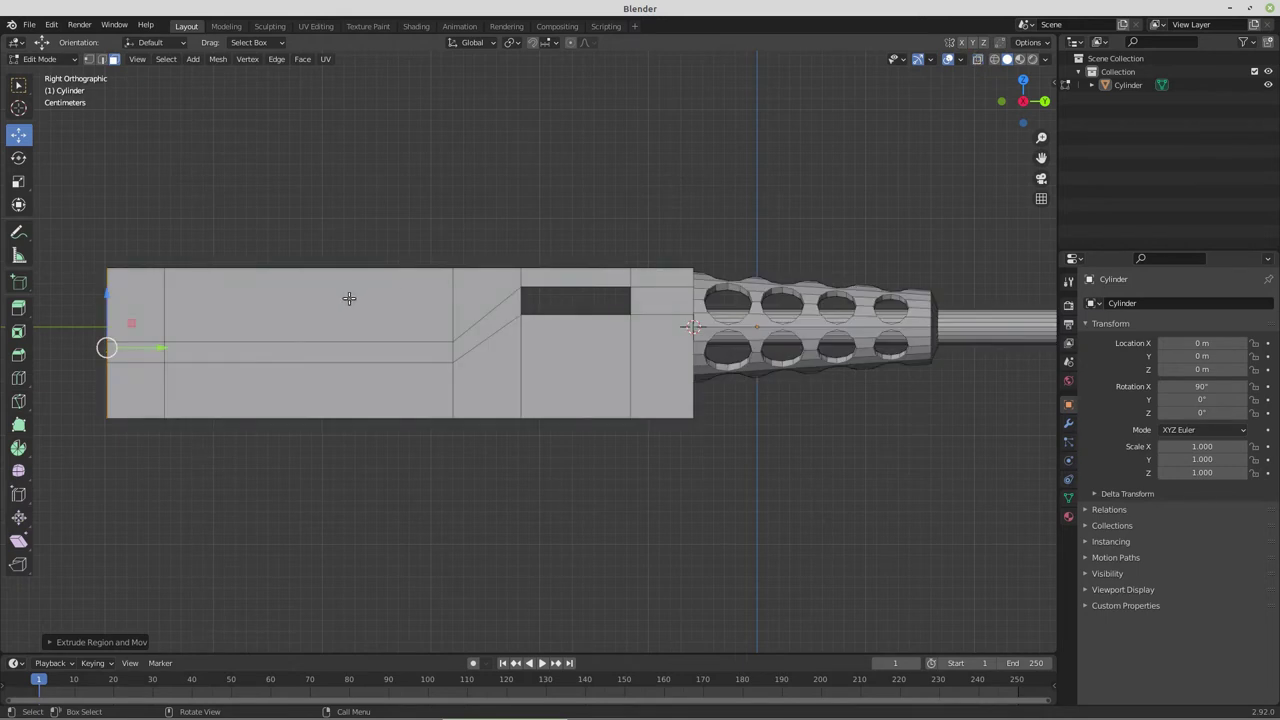
{"action": "left_click", "coordinate": [289, 354]}
{"action": "middle_click_drag", "start_coordinate": [237, 420], "coordinate": [362, 430]}
{"action": "key", "text": "e"}
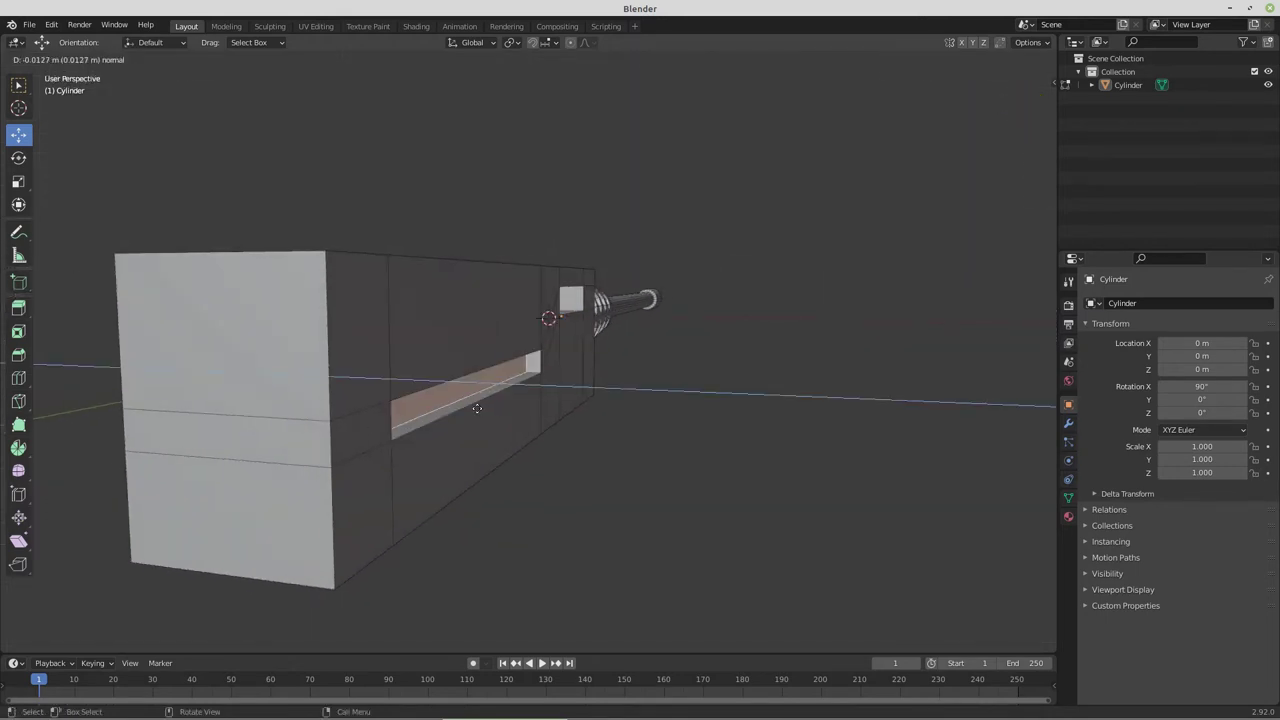
{"action": "left_click", "coordinate": [416, 401]}
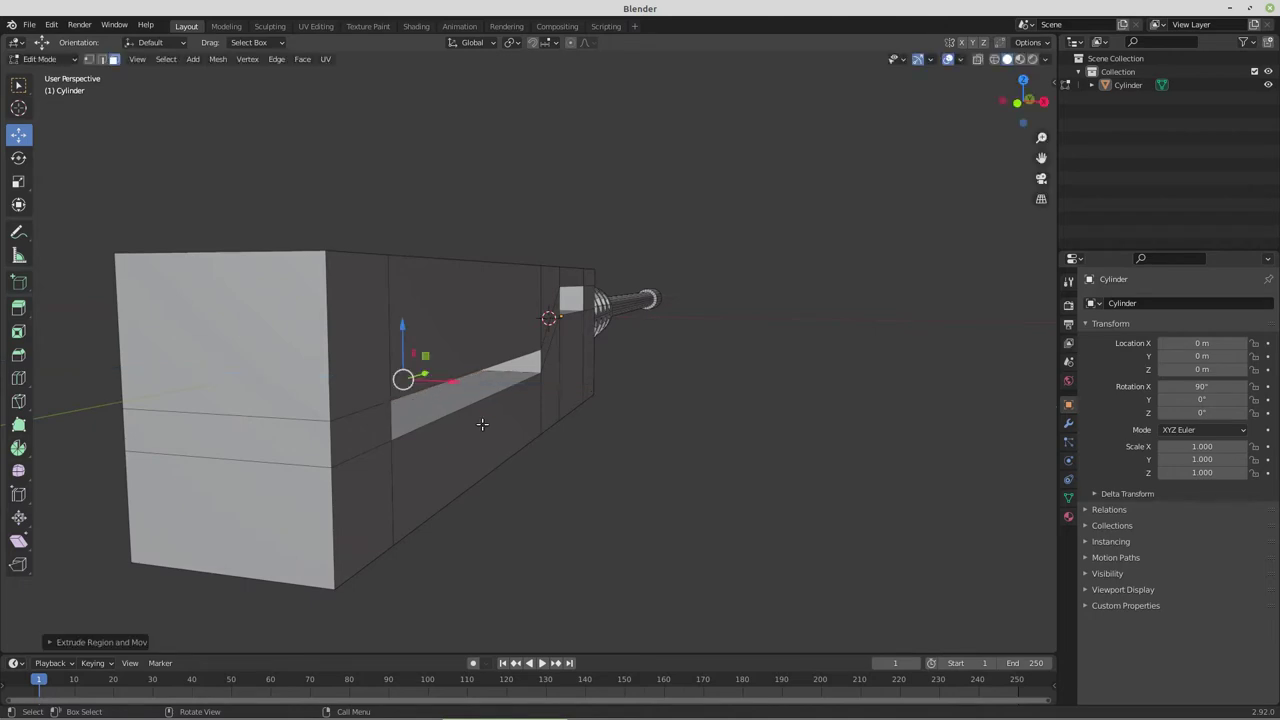
{"action": "middle_click_drag", "start_coordinate": [416, 403], "coordinate": [434, 417]}
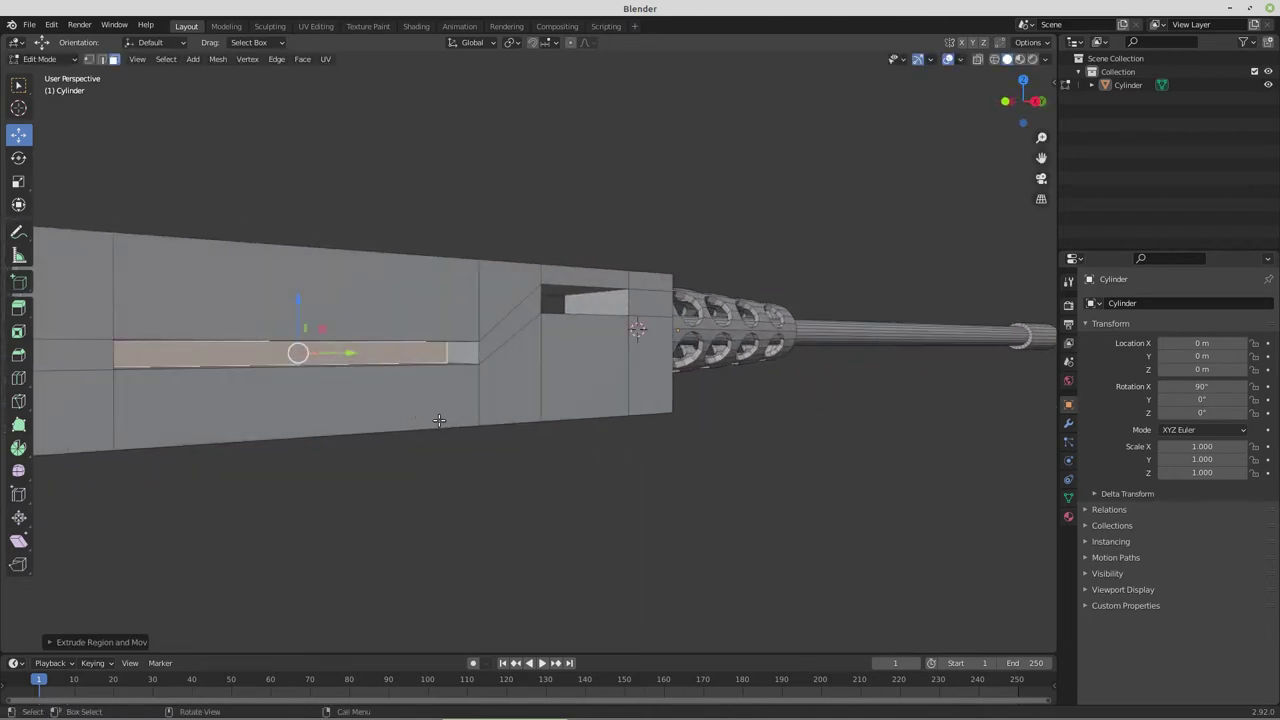
Duplicate the slot's recessed face in place, scale the copy to about 0.08 along Y, and move it forward along Y near the slot's front end
{"action": "key", "text": "shift+d"}
{"action": "right_click", "coordinate": [454, 413]}
{"action": "key", "text": "s"}
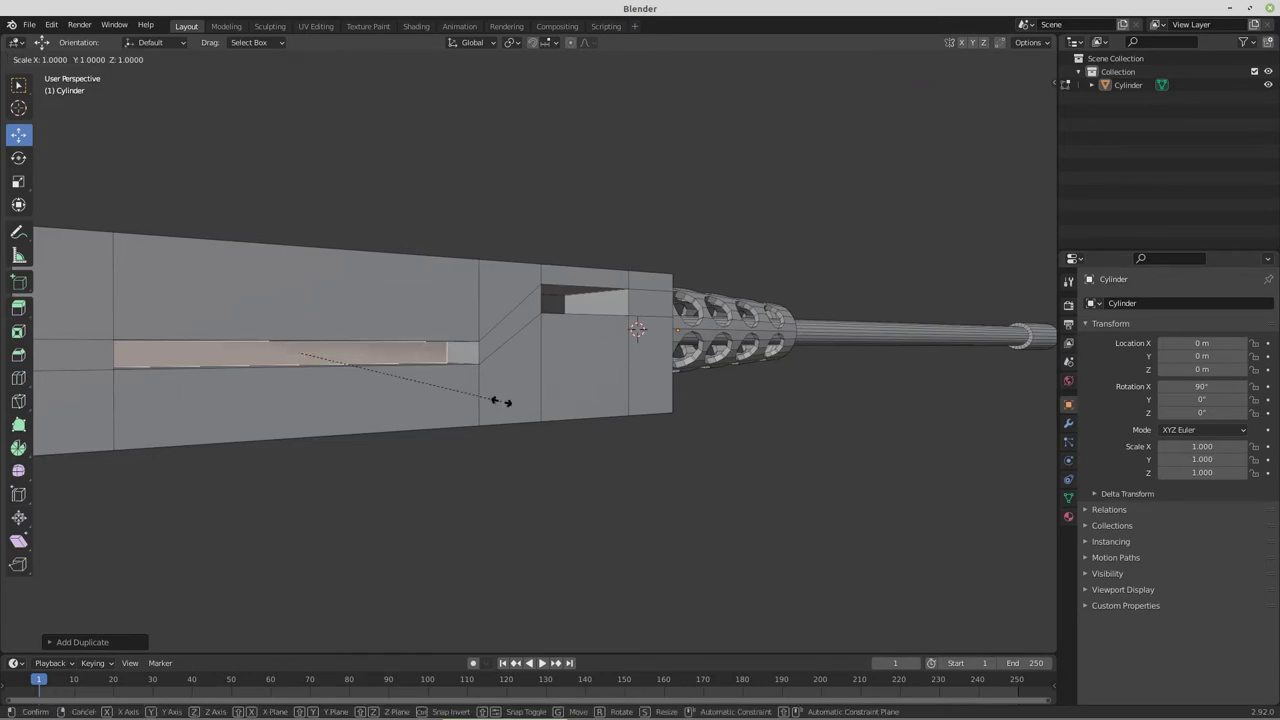
{"action": "key", "text": "y"}
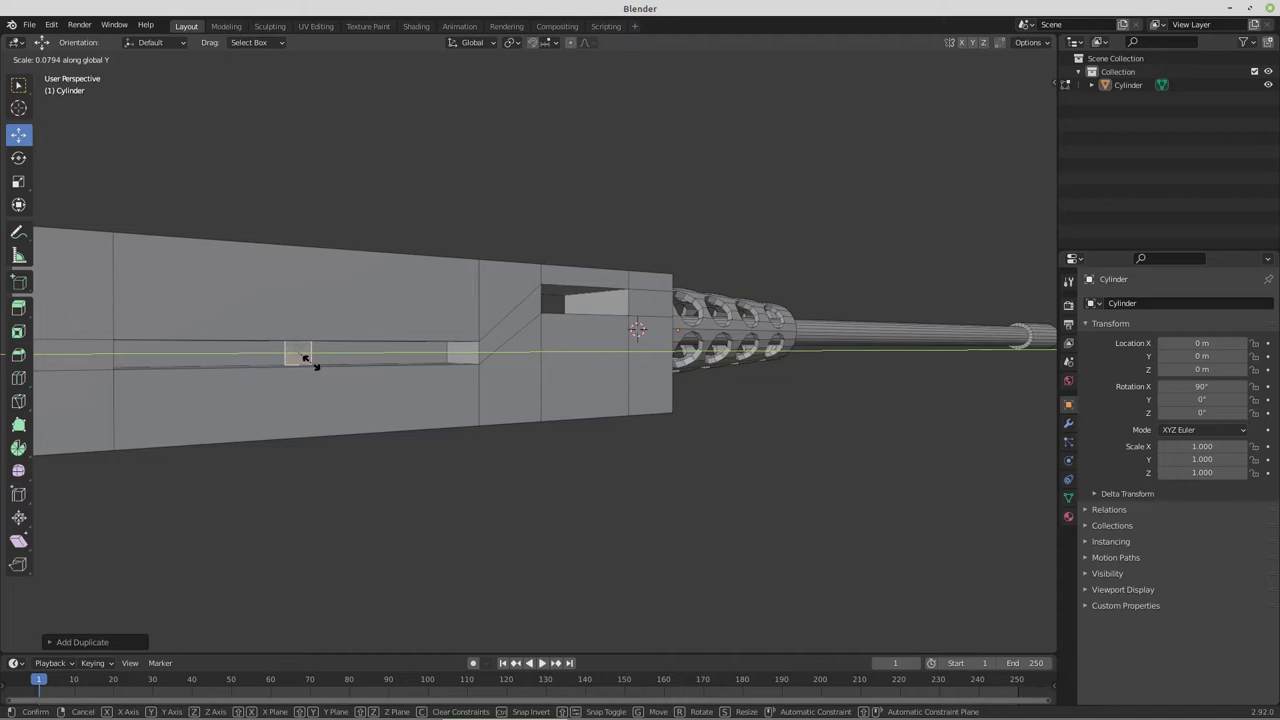
{"action": "left_click", "coordinate": [310, 362]}
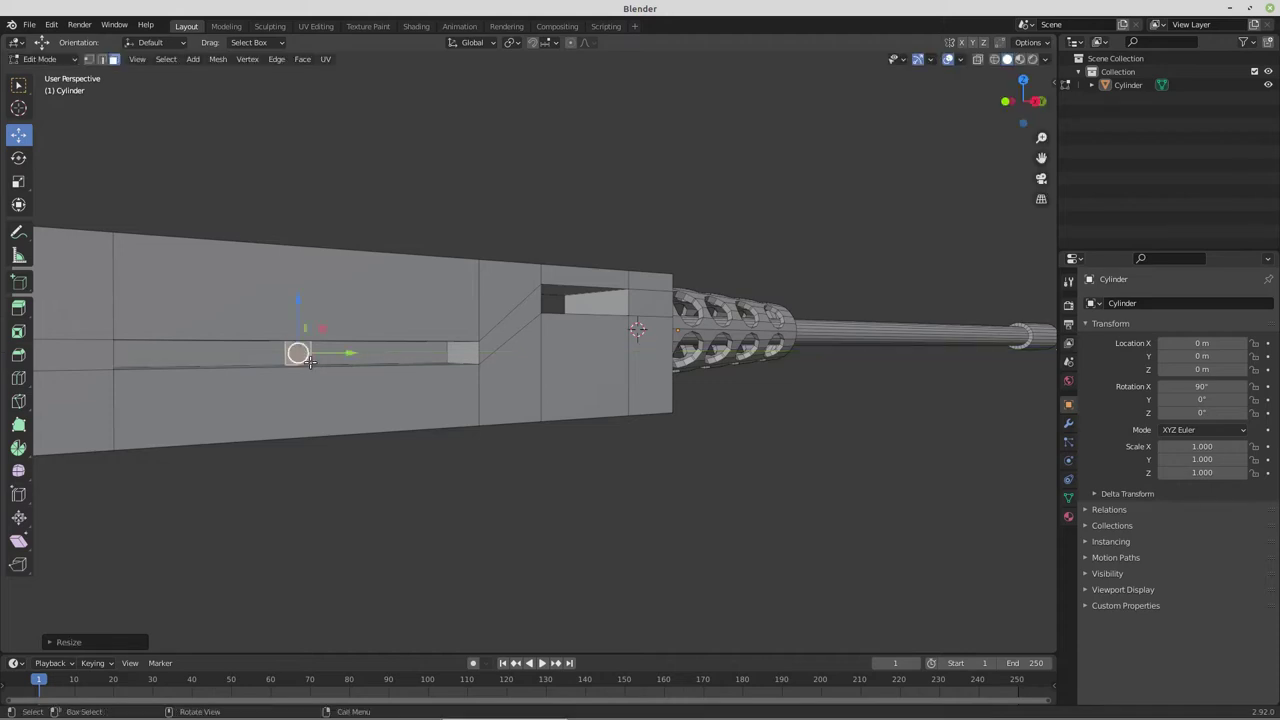
{"action": "middle_click_drag", "start_coordinate": [437, 413], "coordinate": [400, 409]}
{"action": "left_click_drag", "start_coordinate": [364, 351], "coordinate": [458, 350]}
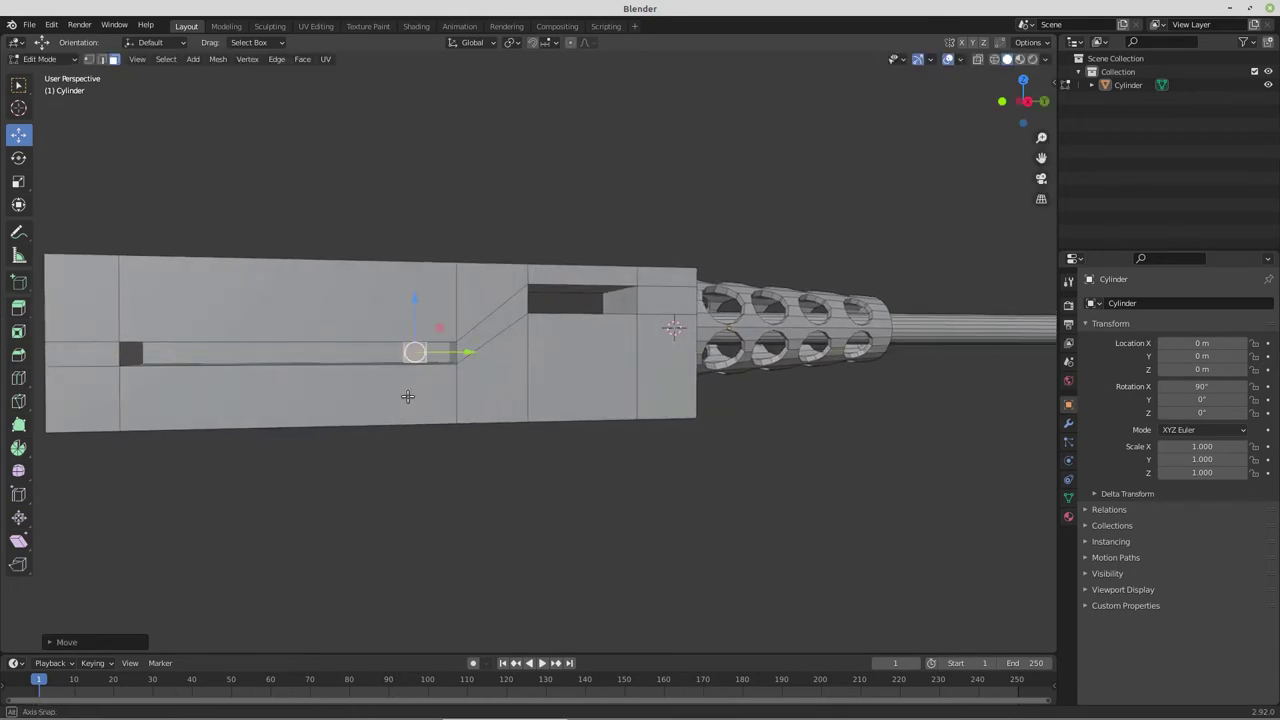
Extrude the small duplicated face outward from the slot about 0.07 m and again by about 0.015 m to form the handle's stub
{"action": "middle_click_drag", "start_coordinate": [407, 396], "coordinate": [513, 392]}
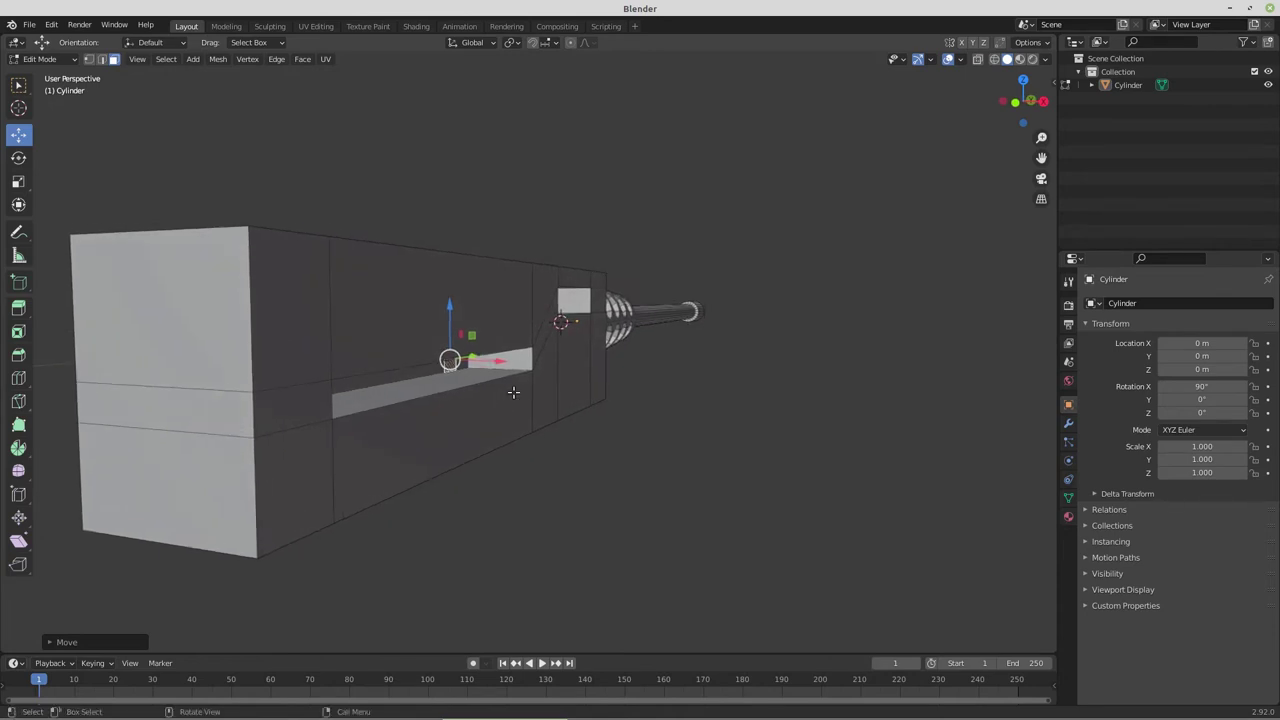
{"action": "key", "text": "e"}
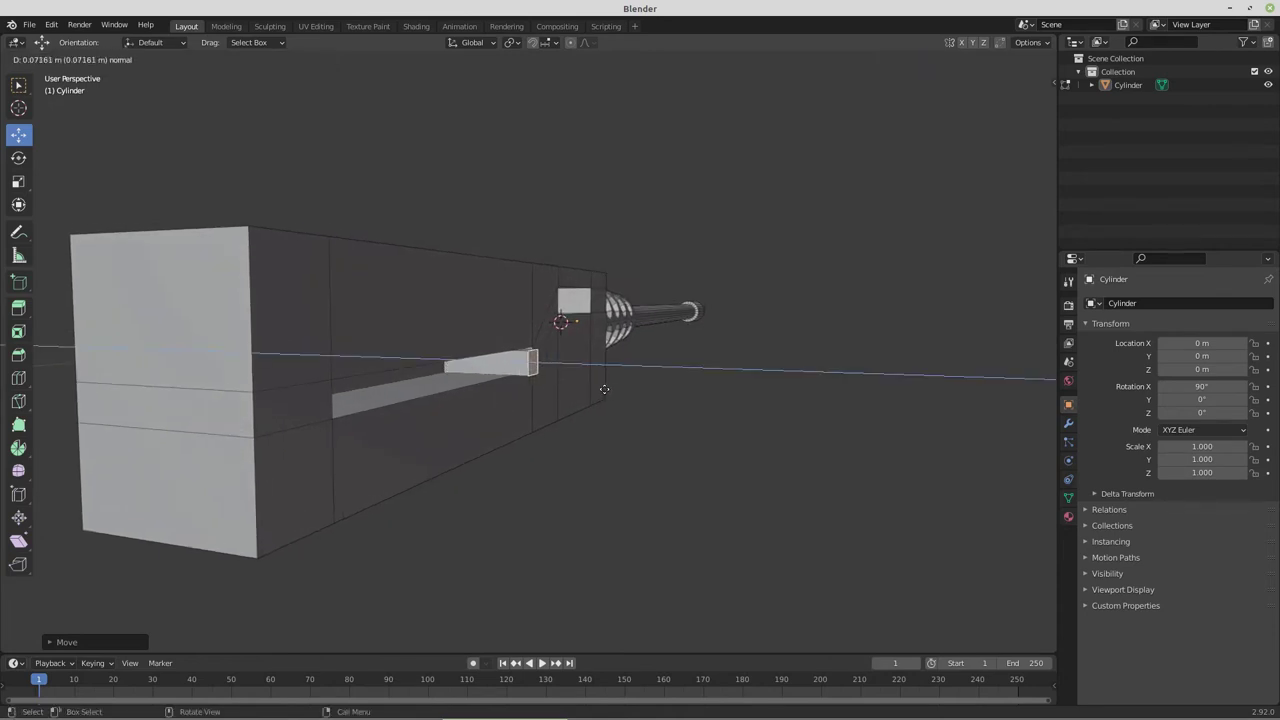
{"action": "left_click", "coordinate": [604, 389]}
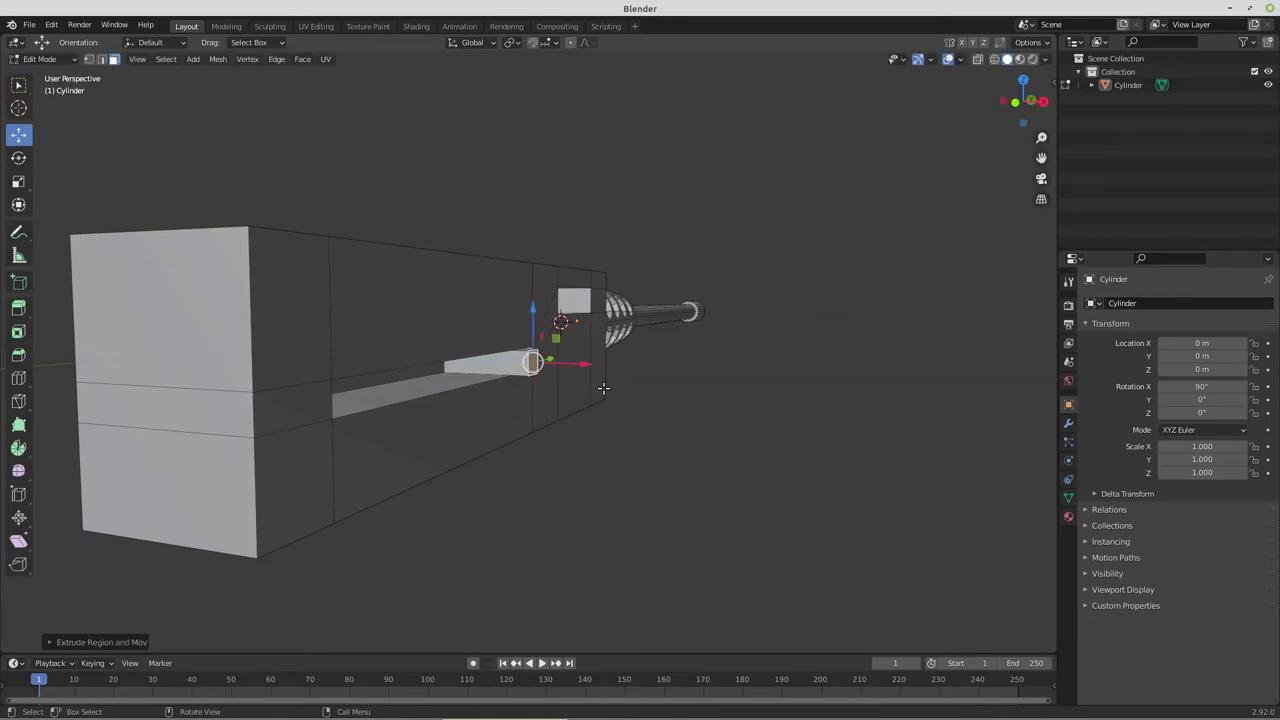
{"action": "key", "text": "e"}
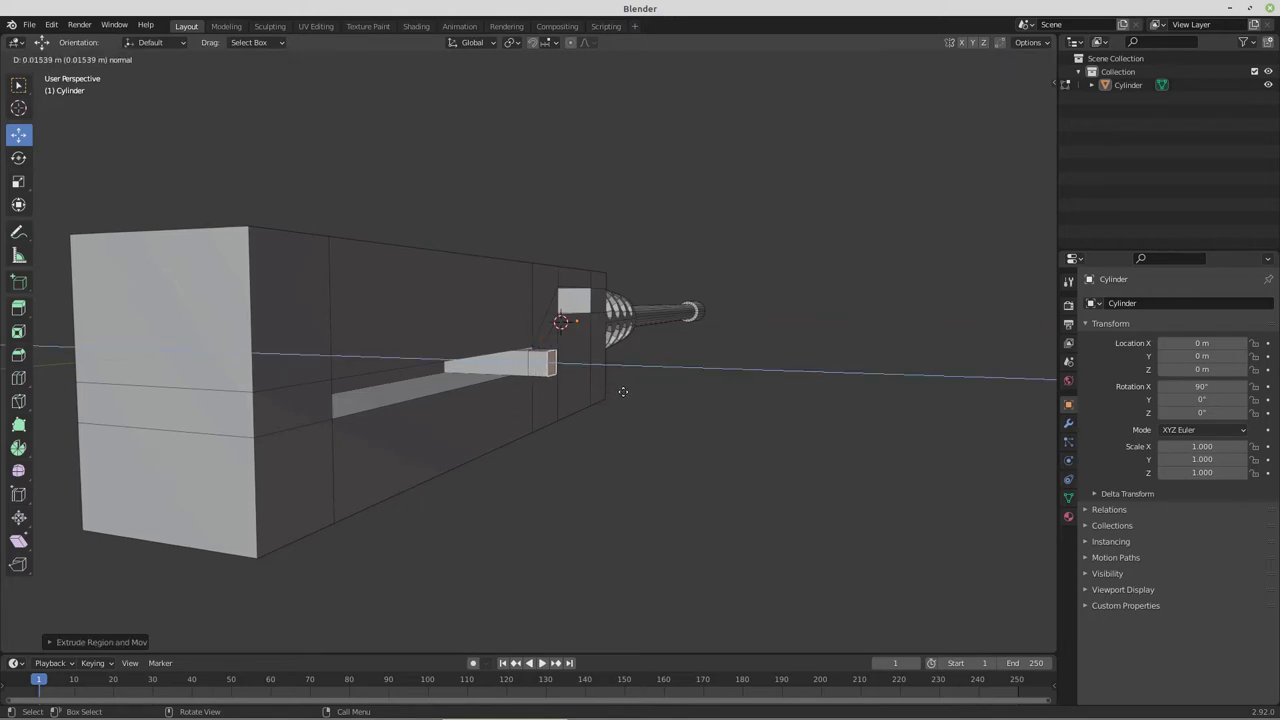
{"action": "left_click", "coordinate": [622, 391]}
Extrude the top face of the stub's outer segment upward about 0.04 m and again by about 0.014 m as the handle's upright
{"action": "middle_click_drag", "start_coordinate": [622, 391], "coordinate": [557, 398]}
{"action": "left_click", "coordinate": [549, 379]}
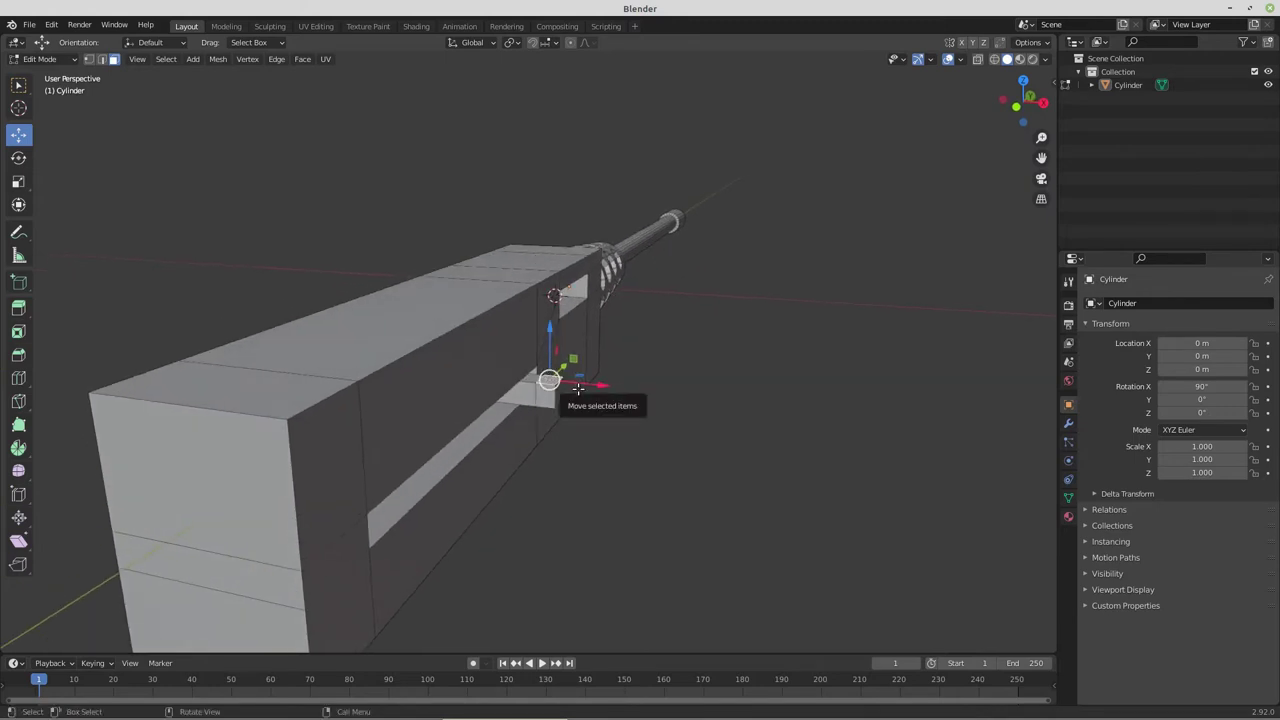
{"action": "key", "text": "e"}
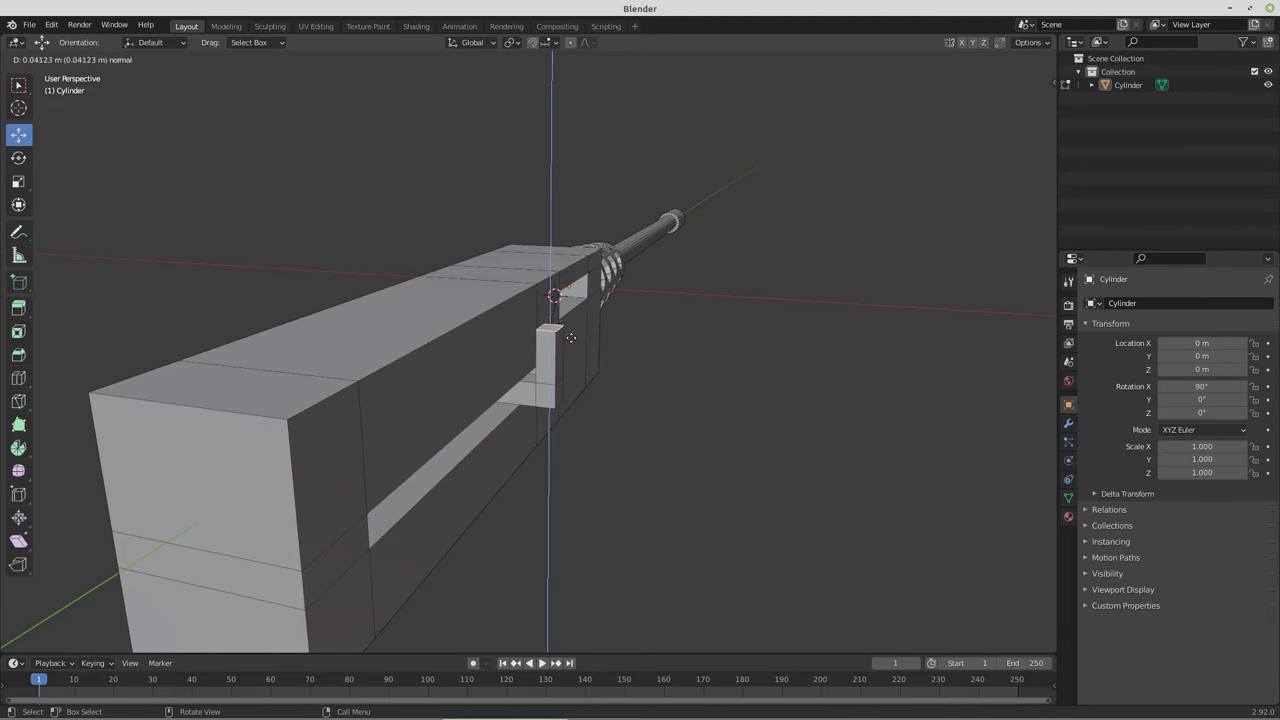
{"action": "left_click", "coordinate": [570, 334]}
{"action": "key", "text": "e"}
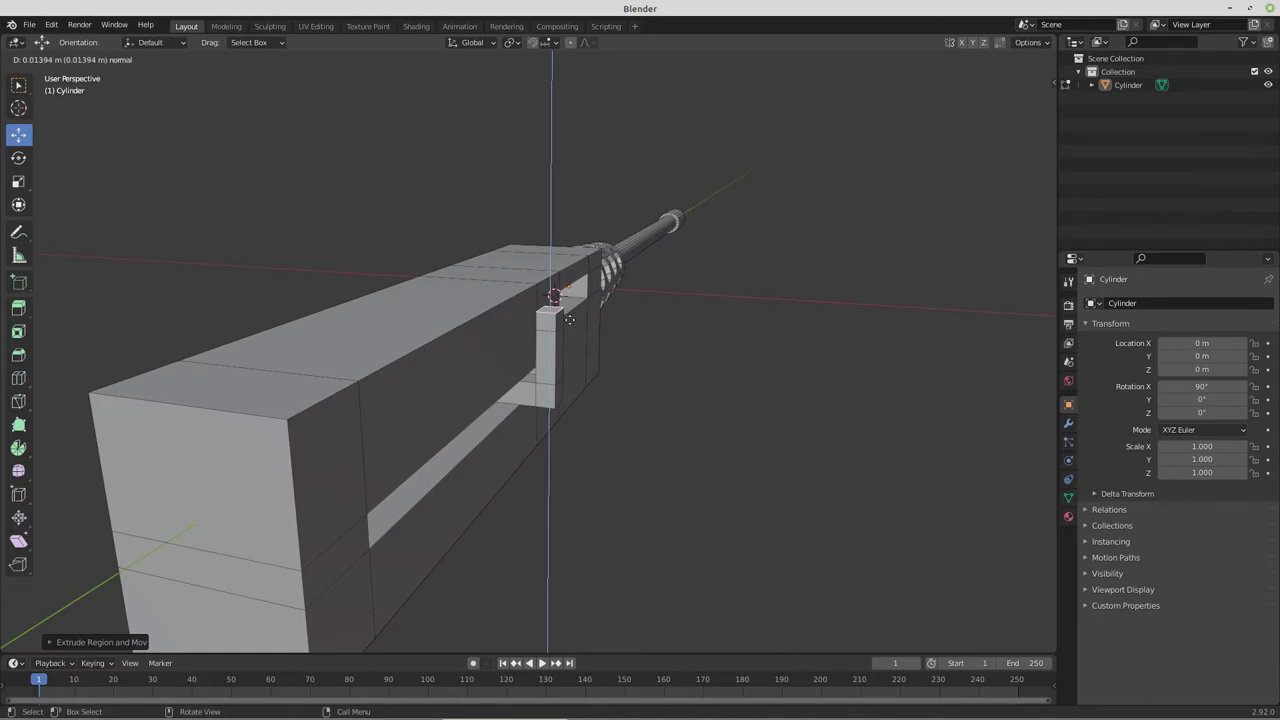
{"action": "left_click", "coordinate": [553, 318]}
Extrude the outer side face at the upright's upper end outward about 0.05 m to form the grip
{"action": "left_click_drag", "start_coordinate": [557, 318], "coordinate": [560, 320]}
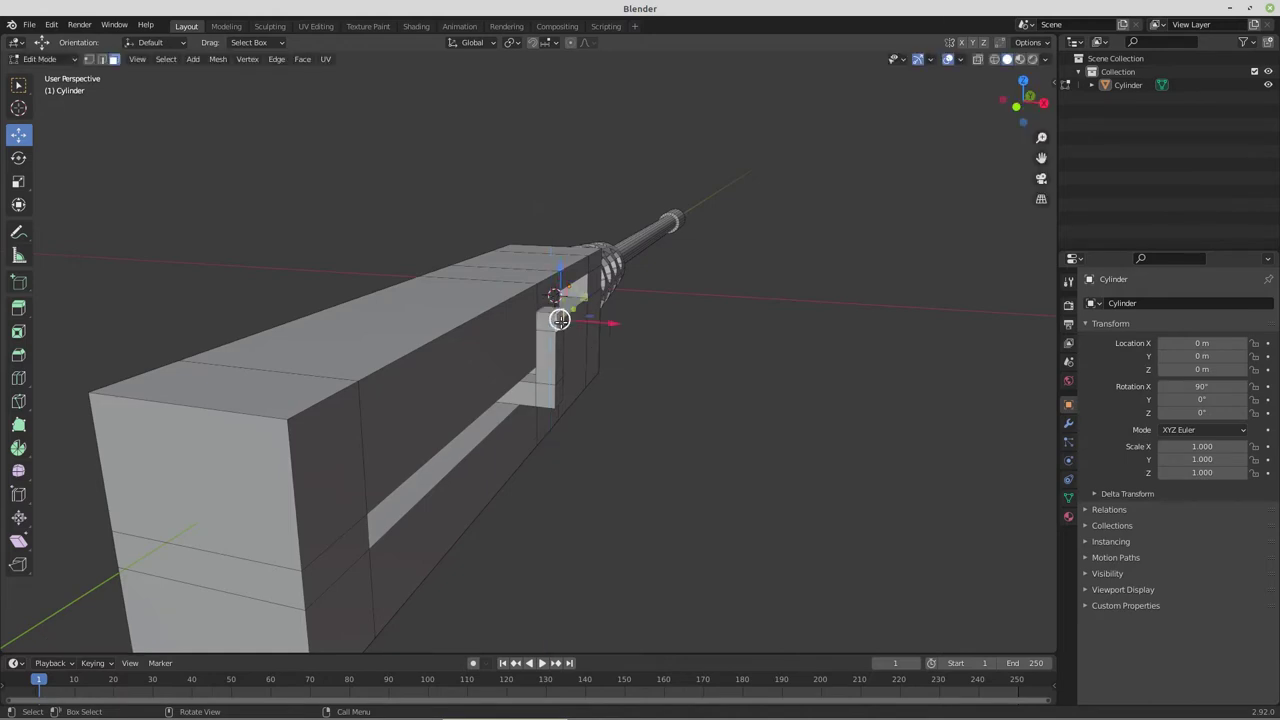
{"action": "key", "text": "e"}
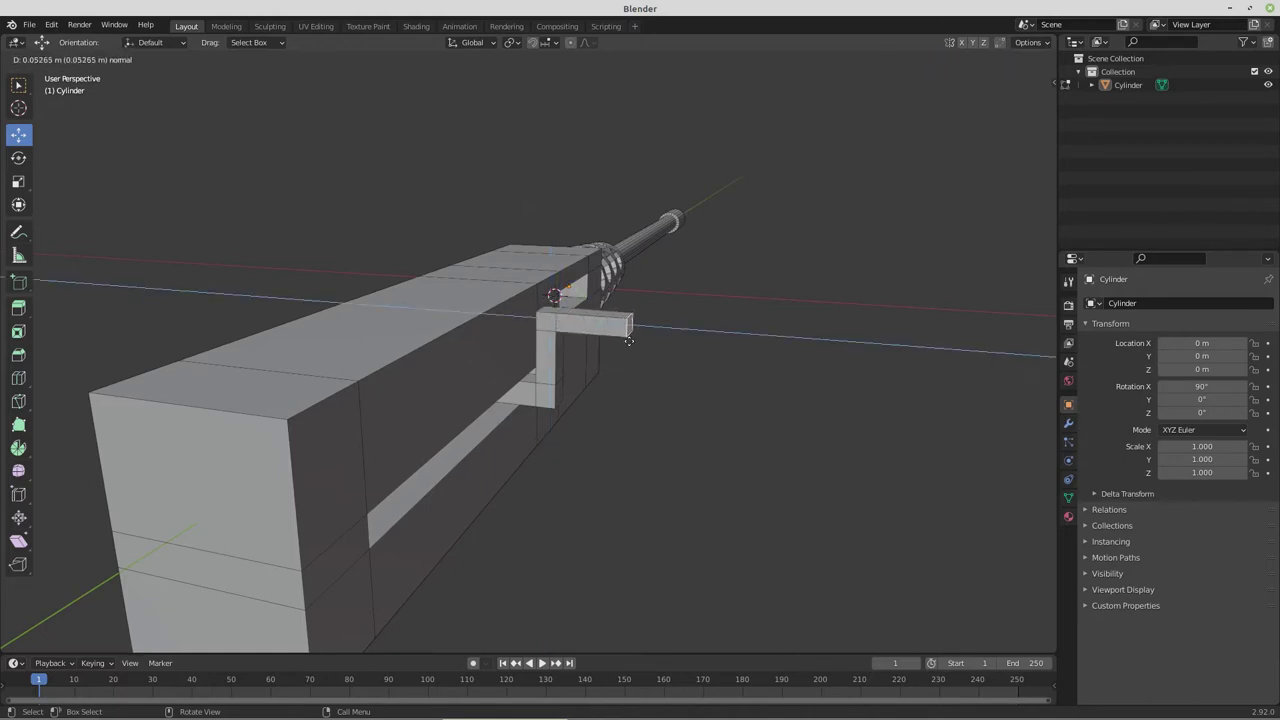
{"action": "left_click", "coordinate": [632, 341]}
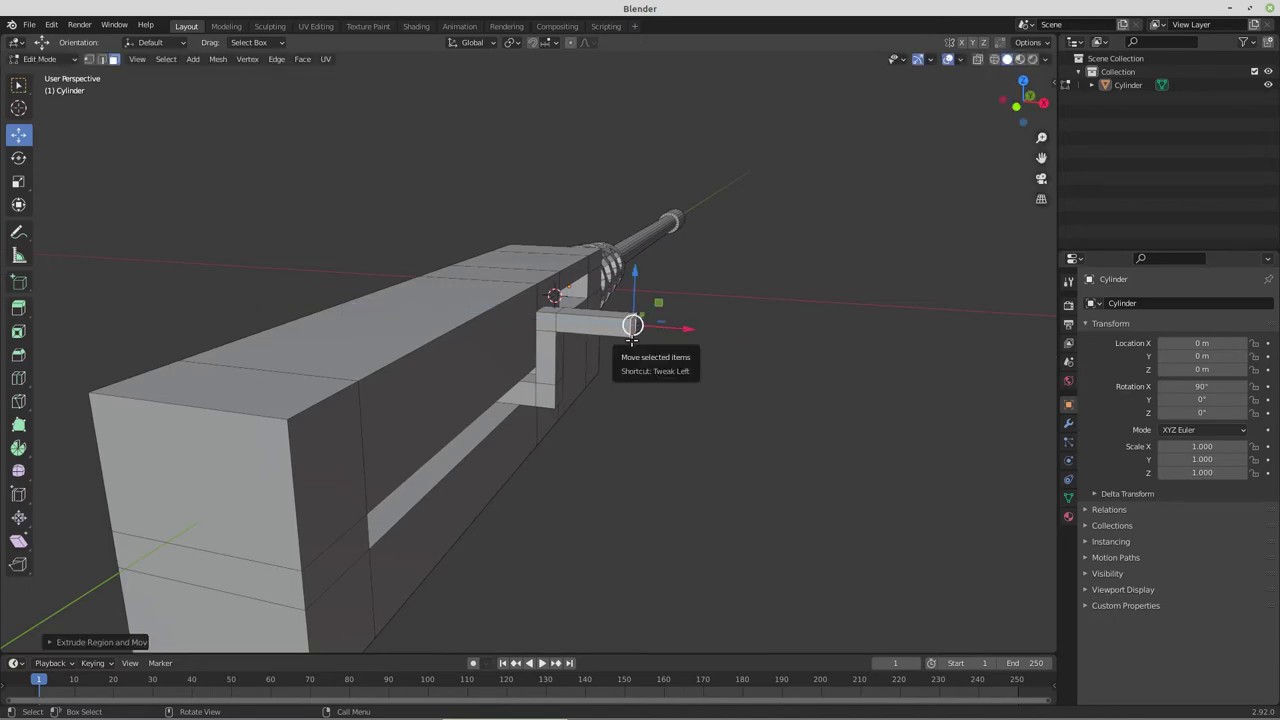
Extend the selection to the whole grip, extrude it in place, and scale it up with X locked to thicken the grip
{"action": "key", "text": "ctrl+KP_Add"}
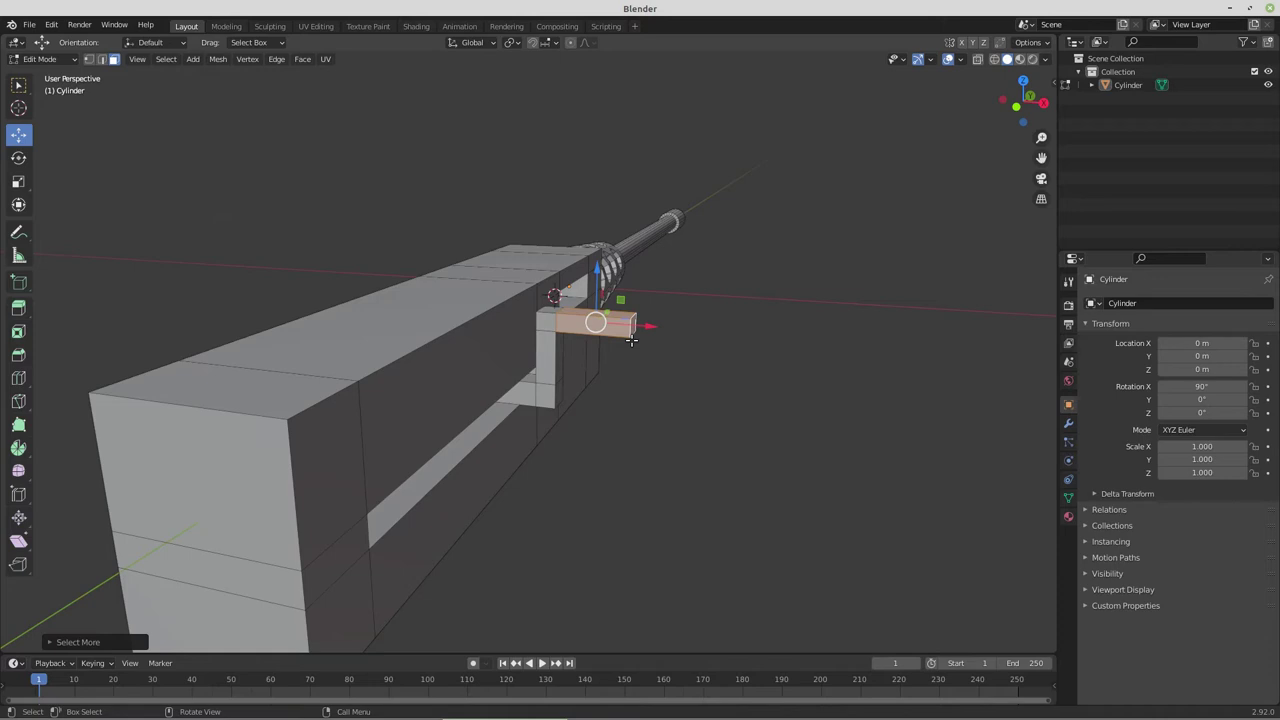
{"action": "key", "text": "e"}
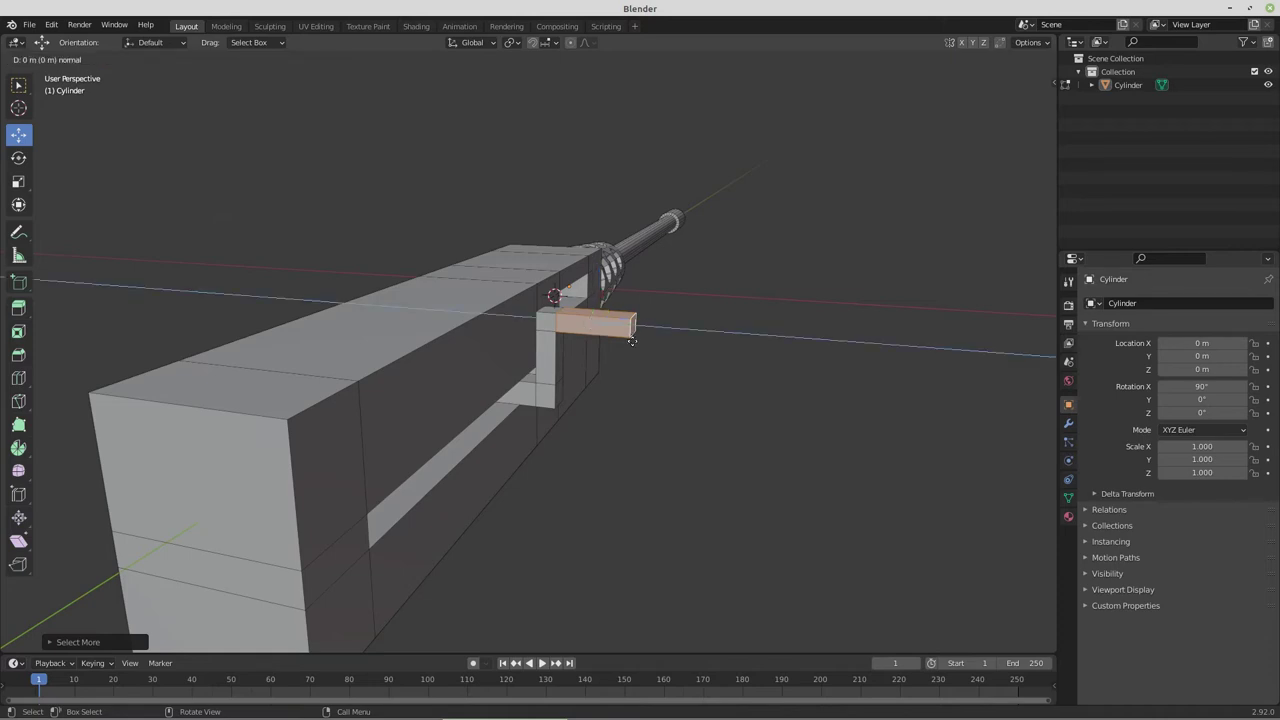
{"action": "key", "text": "s"}
{"action": "key", "text": "shift+x"}
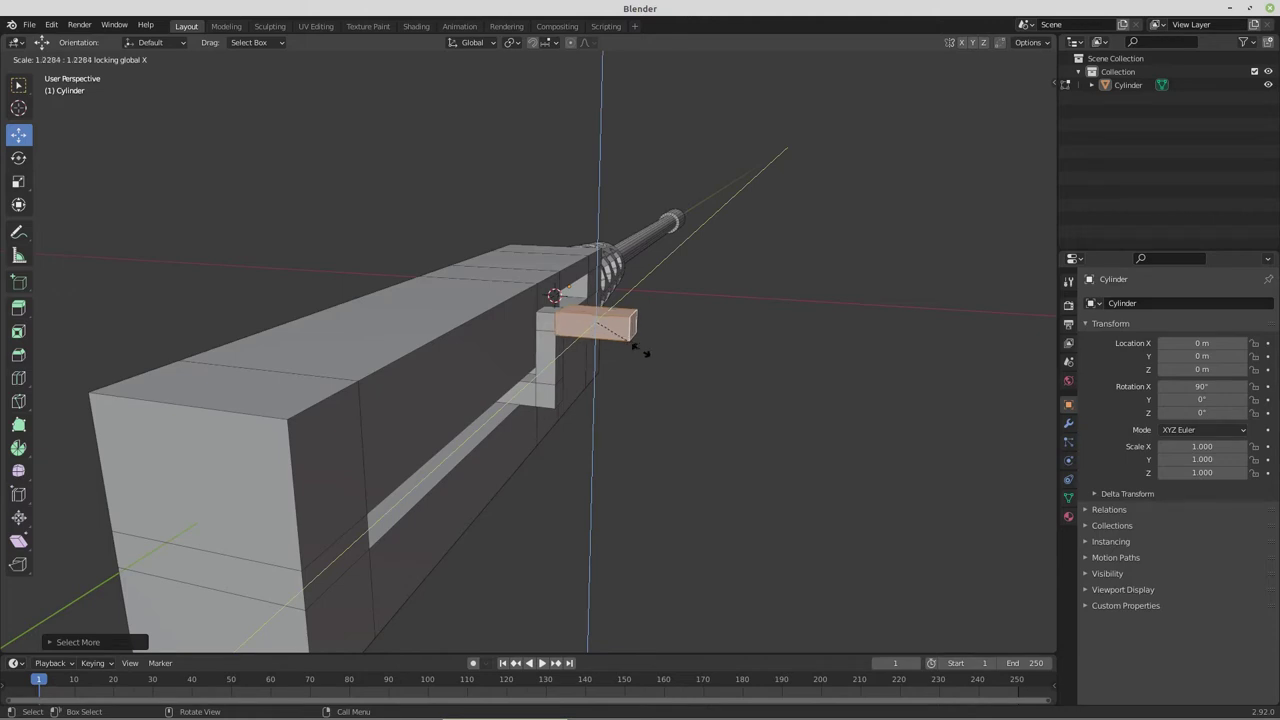
{"action": "left_click", "coordinate": [648, 357]}
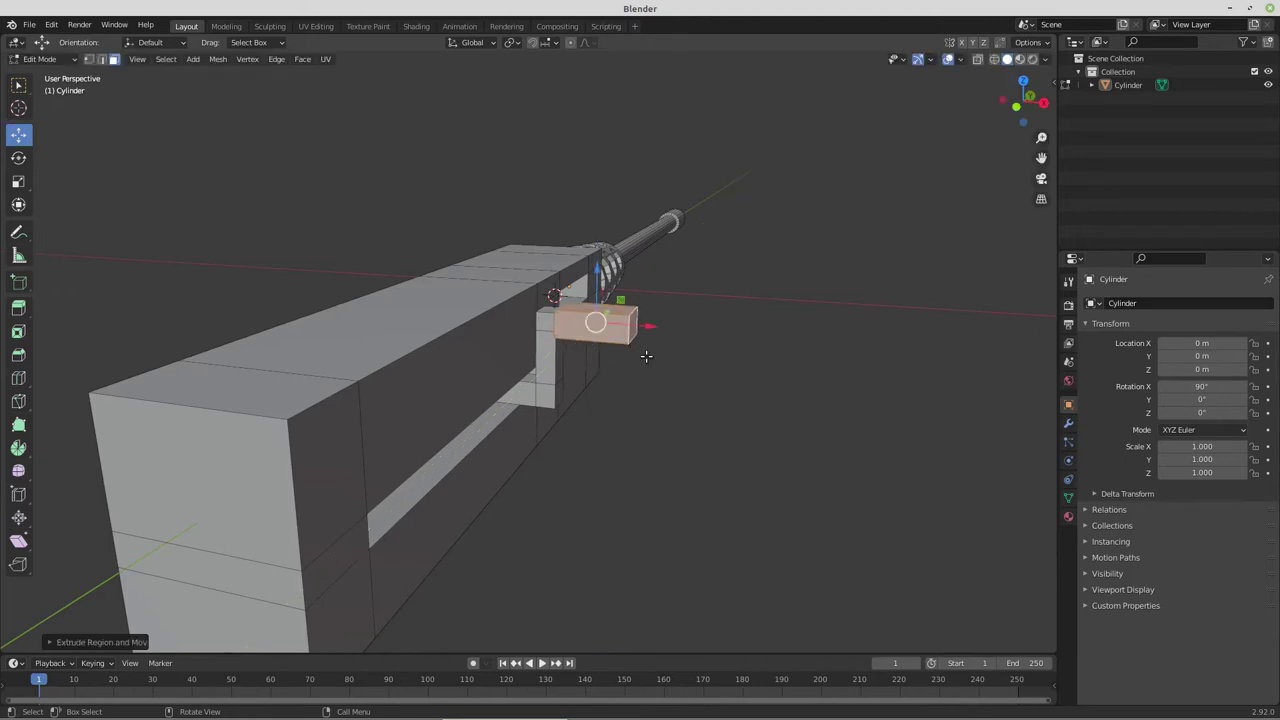
{"action": "middle_click_drag", "start_coordinate": [645, 362], "coordinate": [570, 359]}
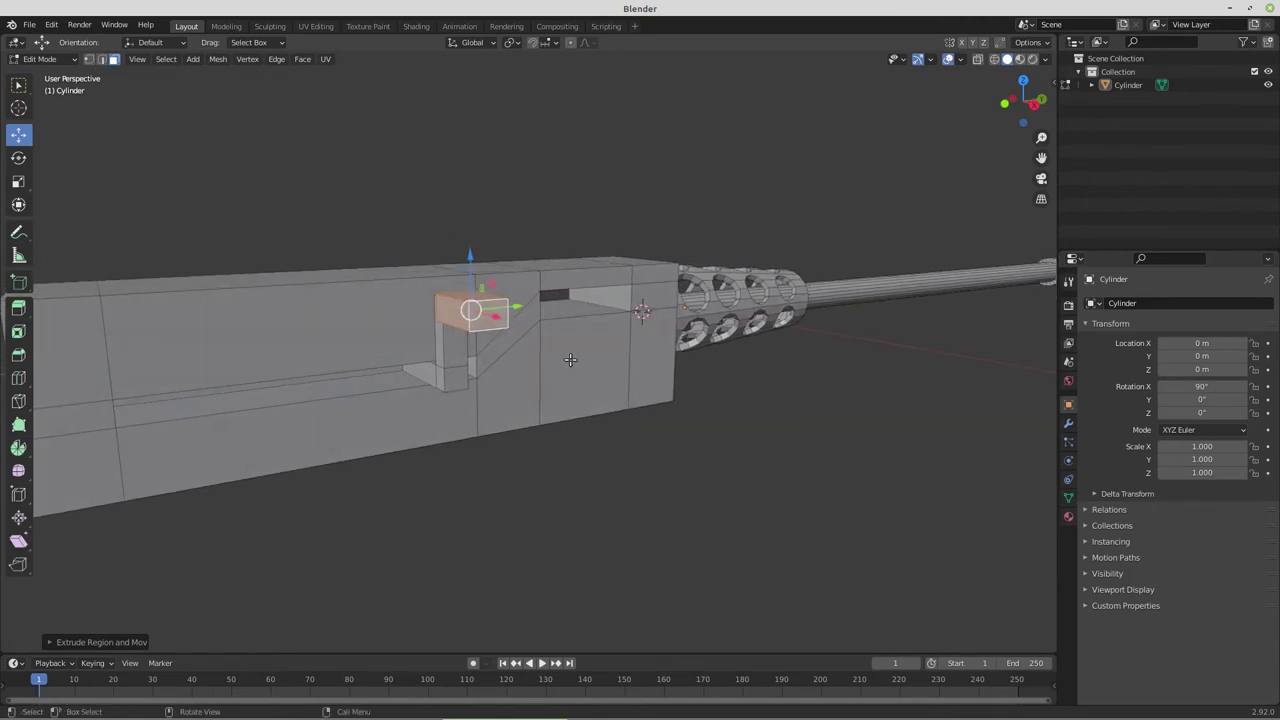
{"action": "key", "text": "ctrl+KP_Add"}
{"action": "key", "text": "ctrl+KP_Add"}
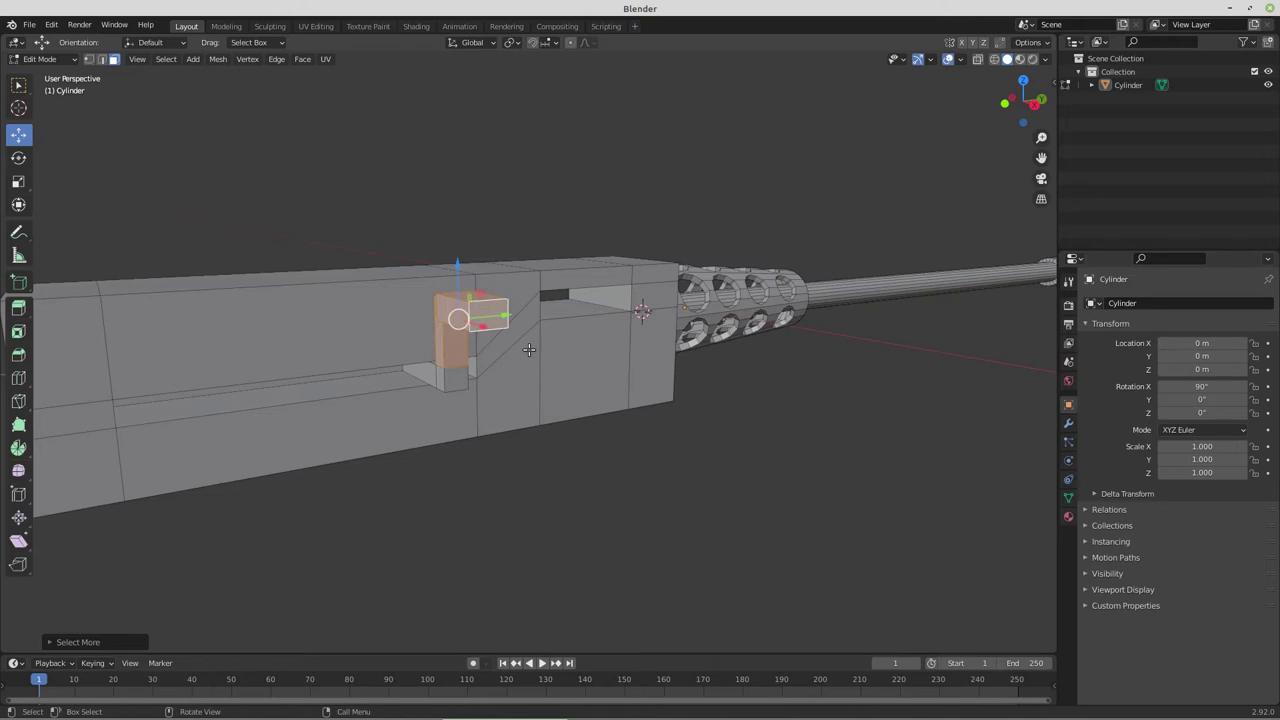
{"action": "middle_click_drag", "start_coordinate": [529, 349], "coordinate": [493, 339]}
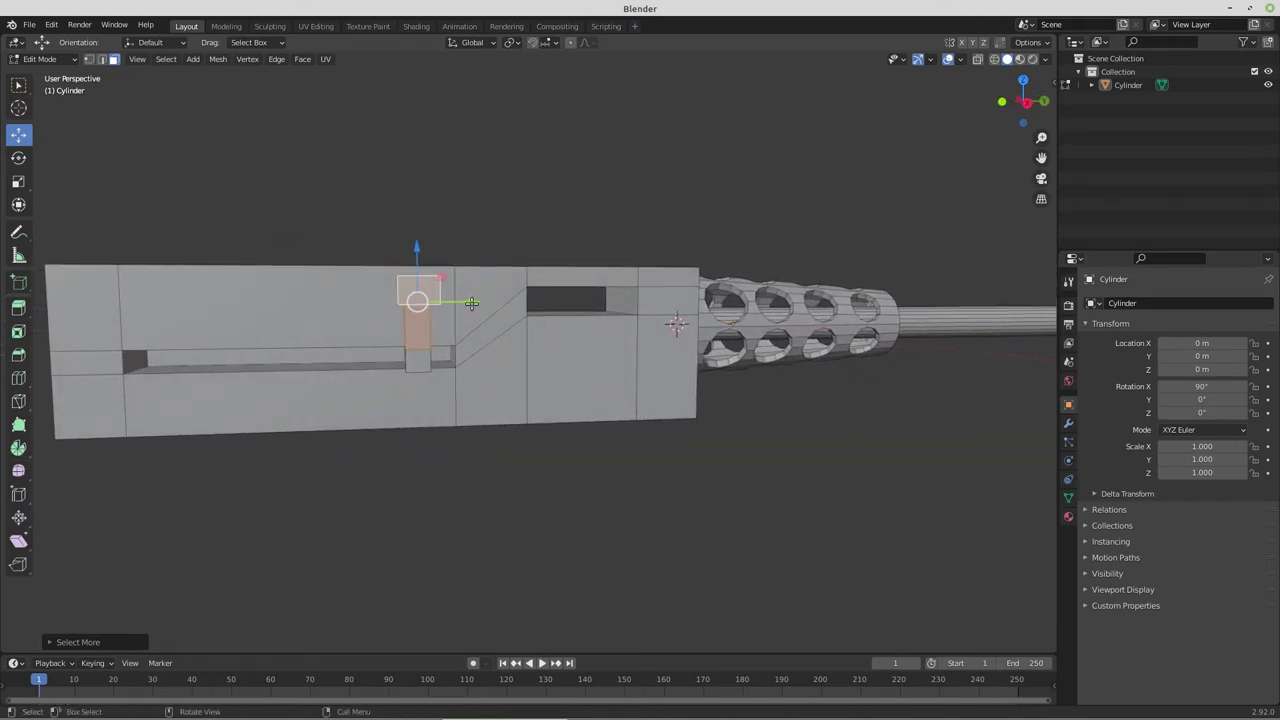
{"action": "left_click_drag", "start_coordinate": [472, 302], "coordinate": [497, 304]}
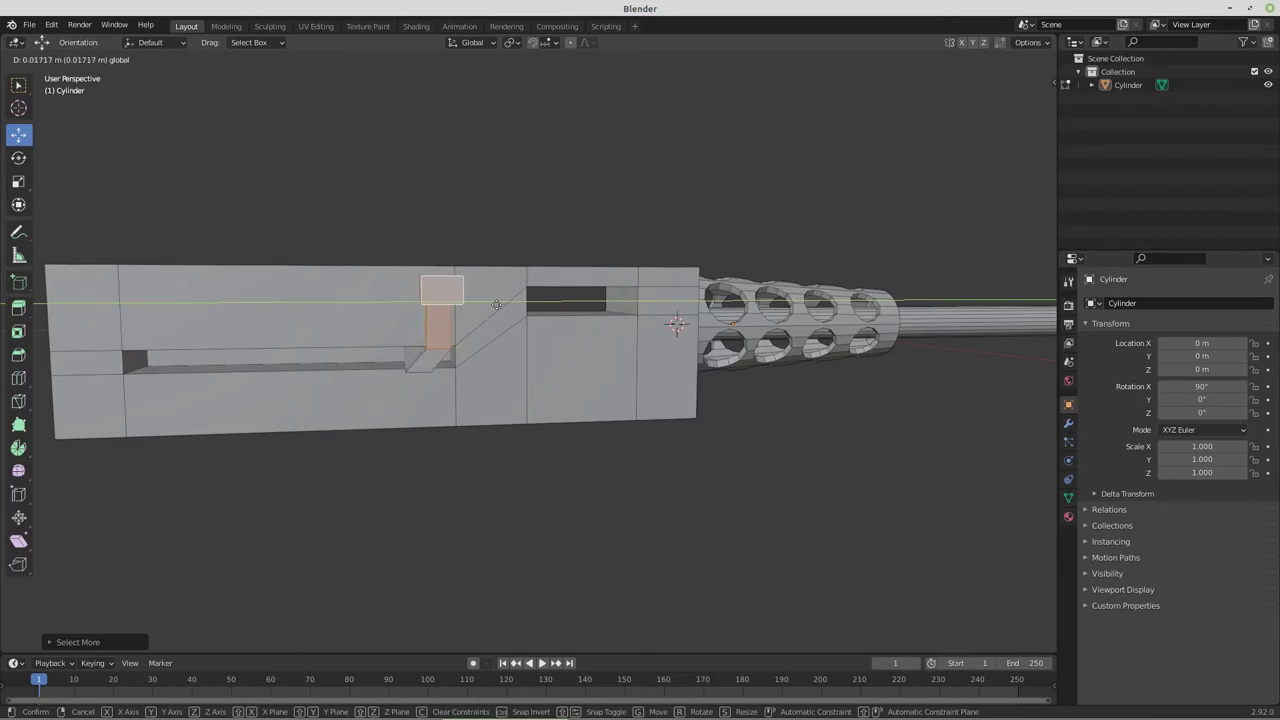
{"action": "right_click", "coordinate": [496, 304]}
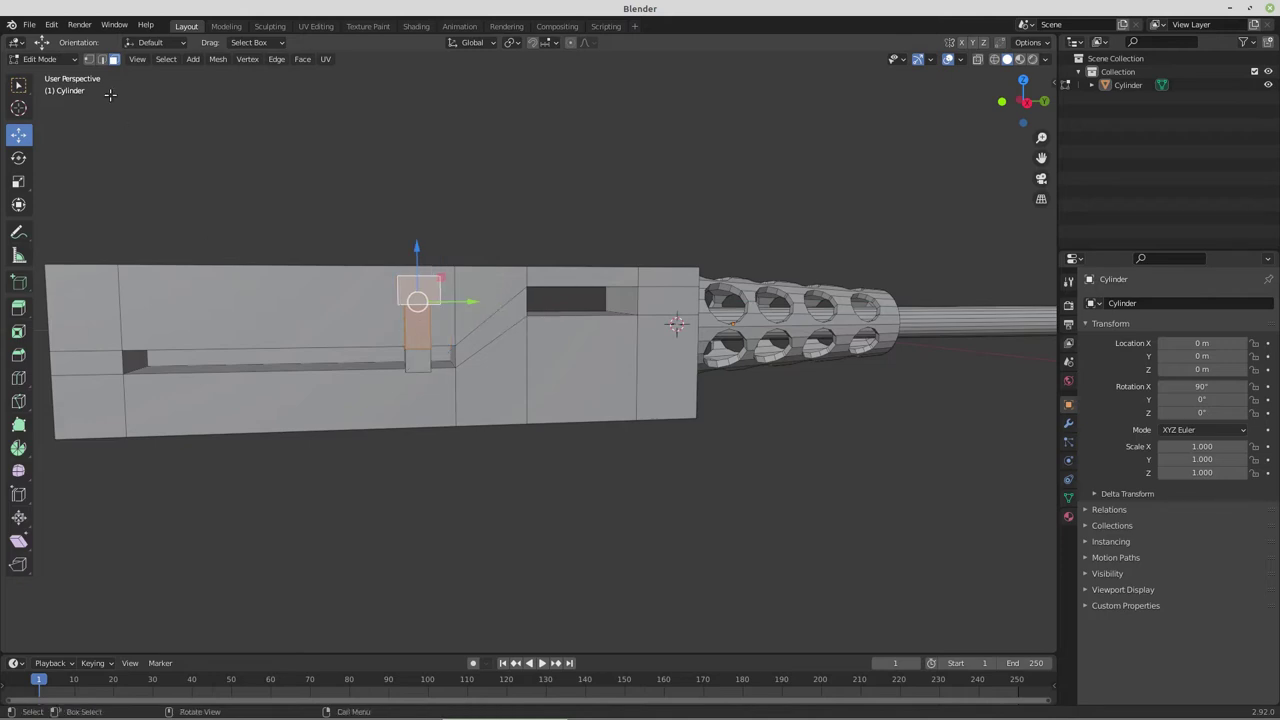
Using vertex selection with X-ray, deselect the upright's lower vertices and move the grip forward along Y so the upright slants toward the barrel
{"action": "left_click", "coordinate": [88, 58]}
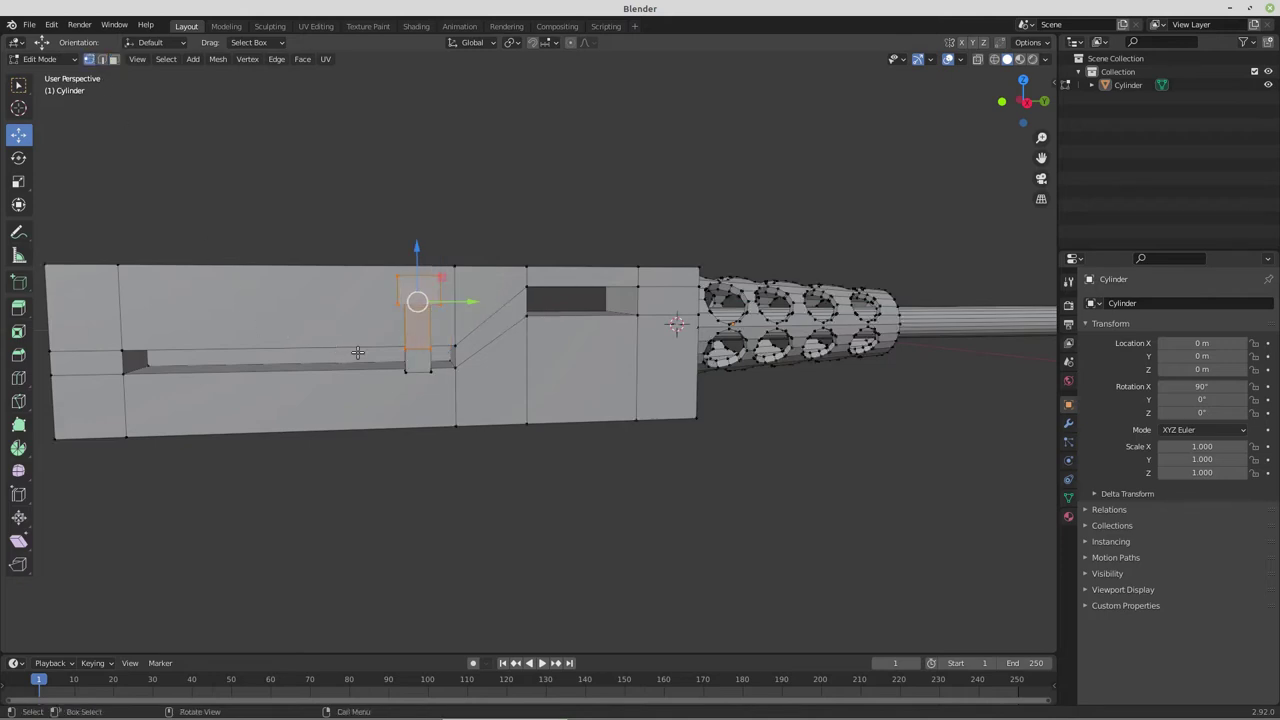
{"action": "left_click", "coordinate": [977, 60]}
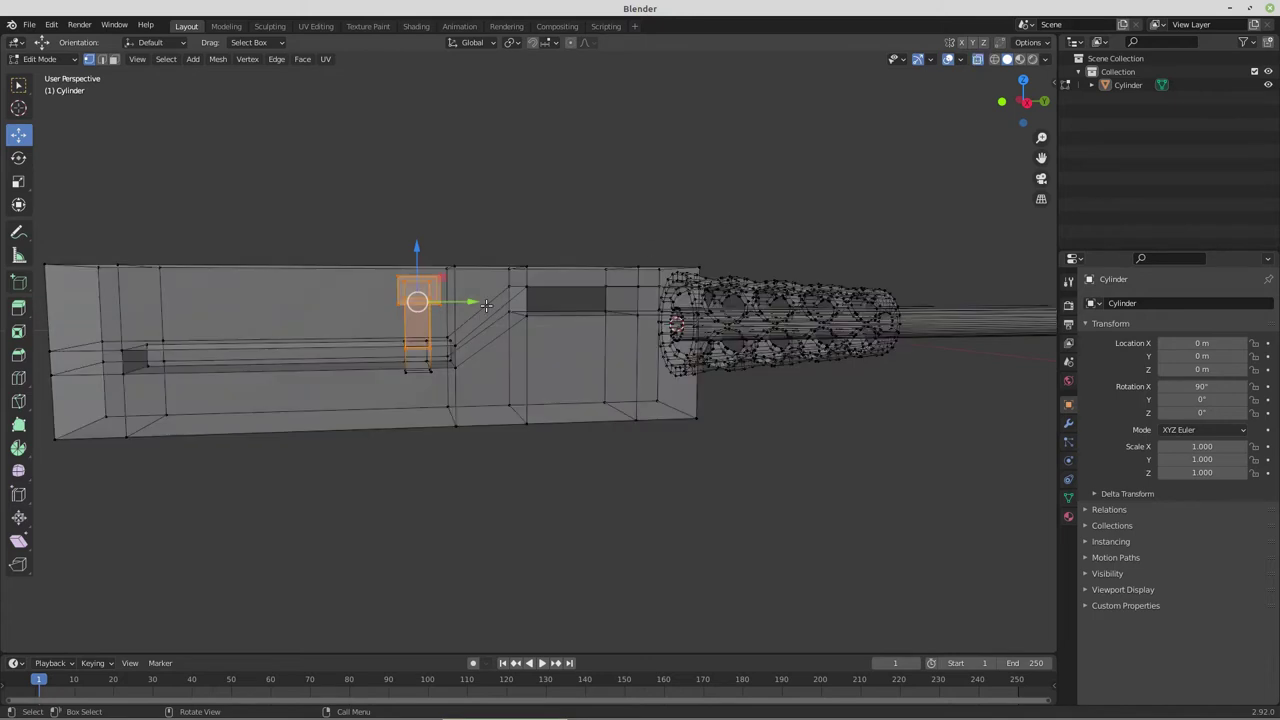
{"action": "key", "text": "c"}
{"action": "middle_click_drag", "start_coordinate": [400, 341], "coordinate": [443, 335]}
{"action": "key", "text": "Escape"}
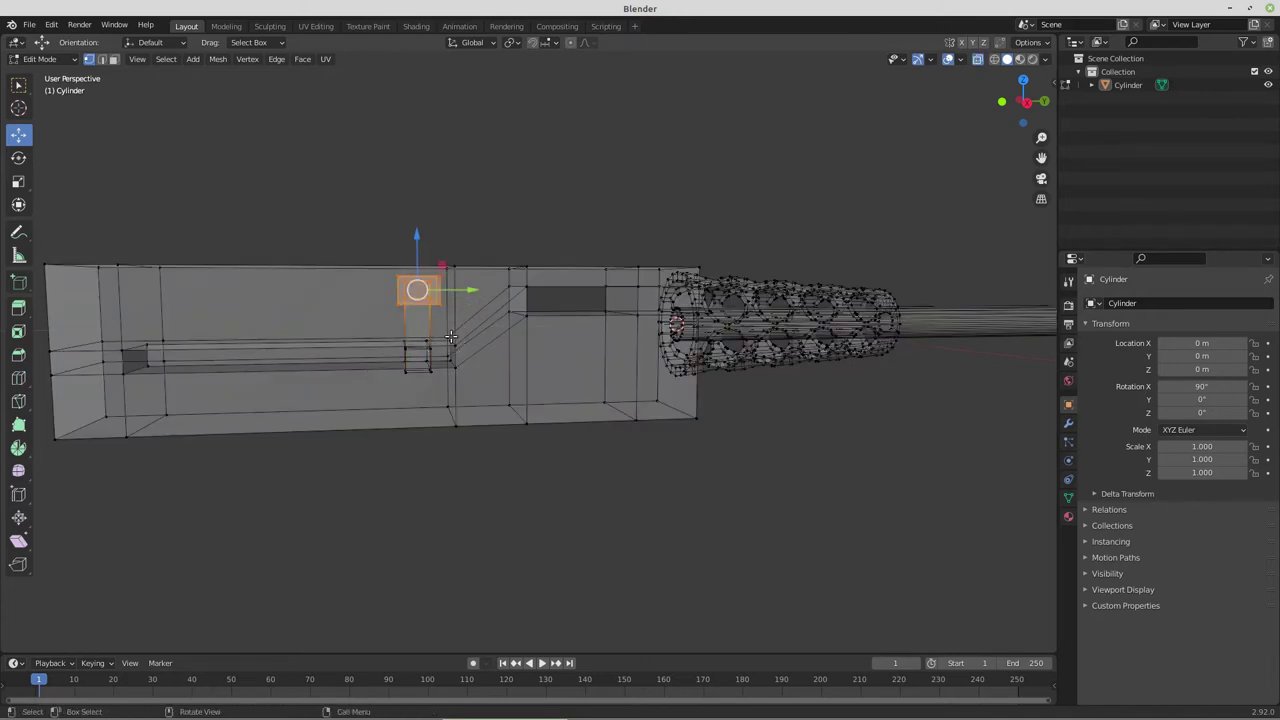
{"action": "left_click_drag", "start_coordinate": [471, 300], "coordinate": [514, 288]}
{"action": "middle_click_drag", "start_coordinate": [386, 336], "coordinate": [414, 340]}
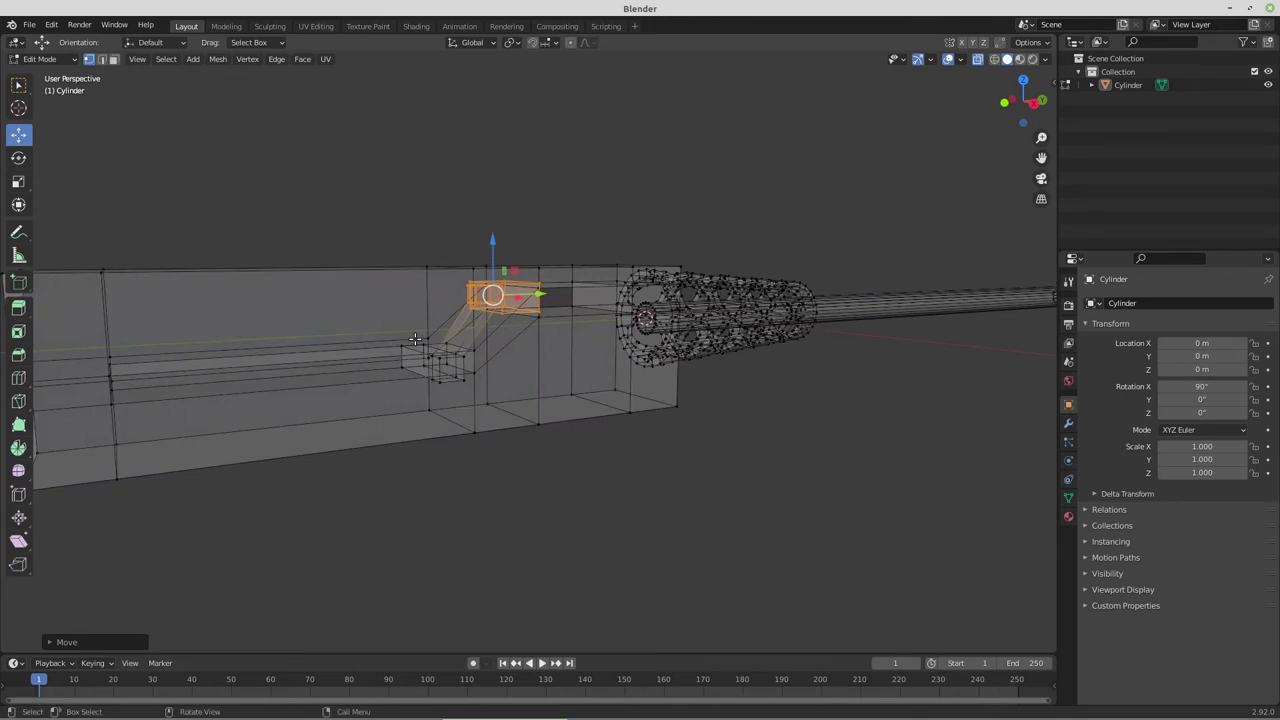
{"action": "left_click", "coordinate": [976, 62]}
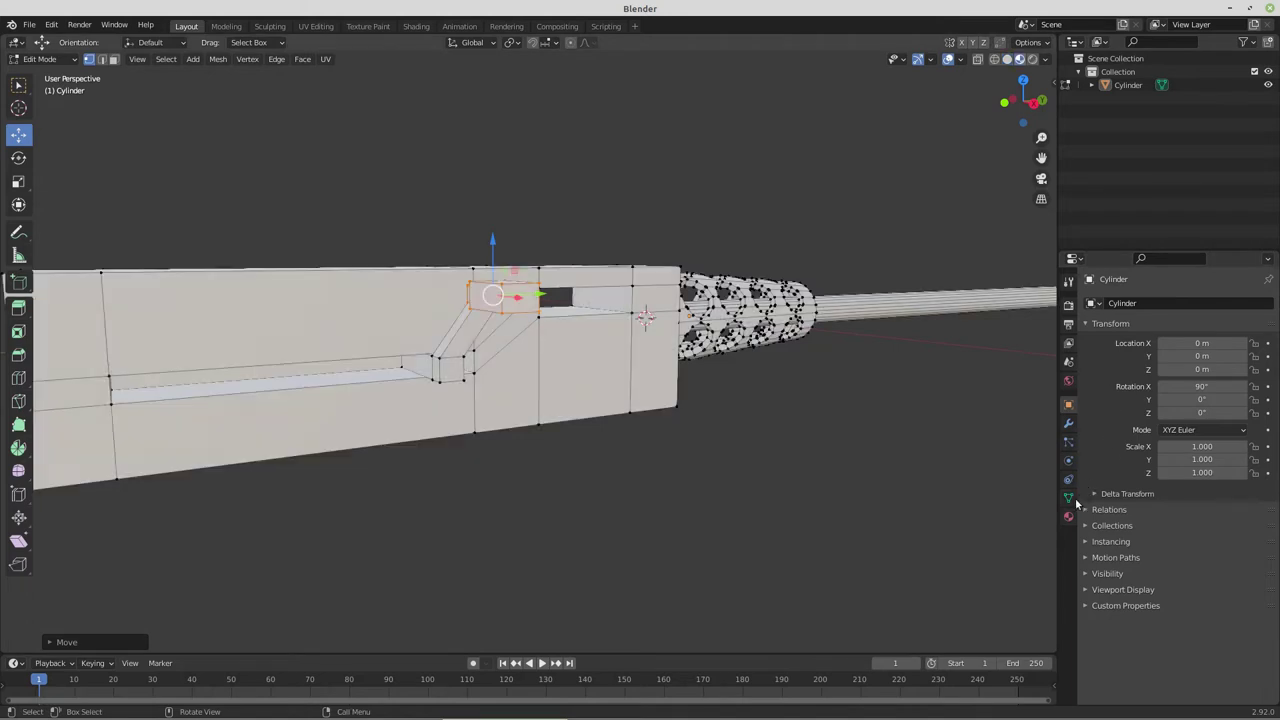
In Material Preview shading, assign the existing material named Material to the gun and rename it GunBlack
{"action": "left_click", "coordinate": [1068, 516]}
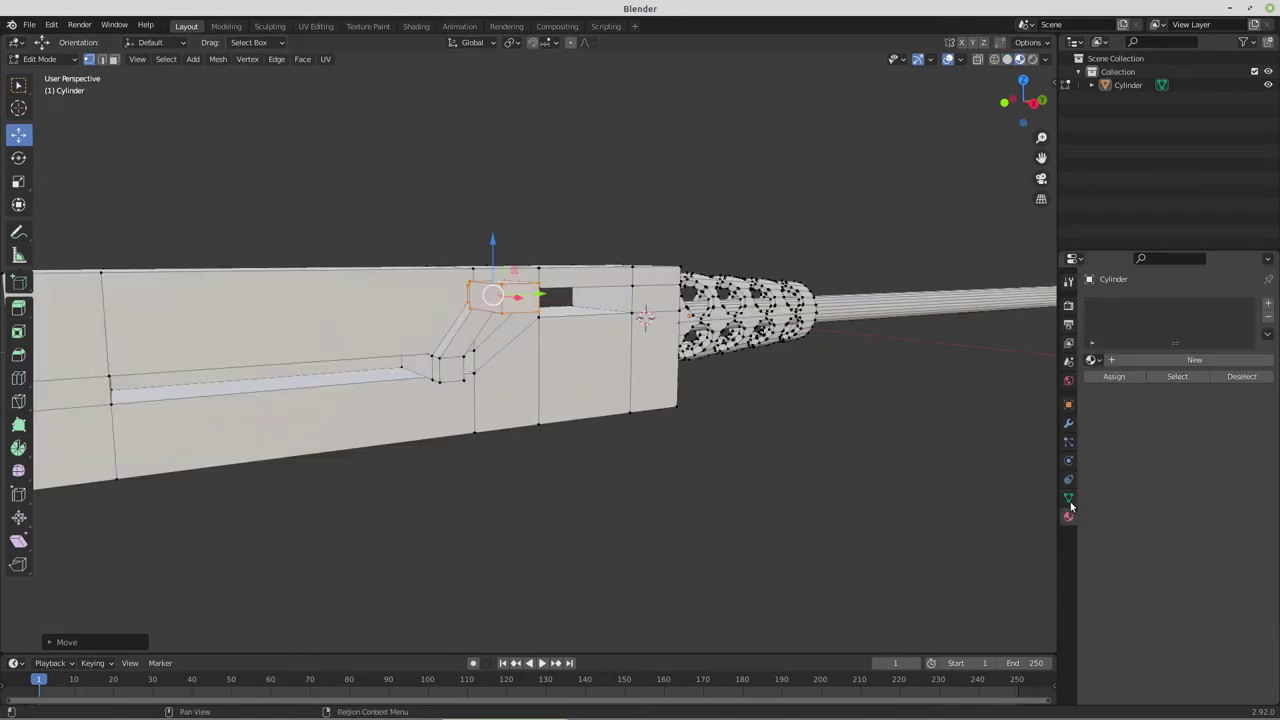
{"action": "left_click", "coordinate": [1094, 360]}
{"action": "left_click", "coordinate": [1118, 380]}
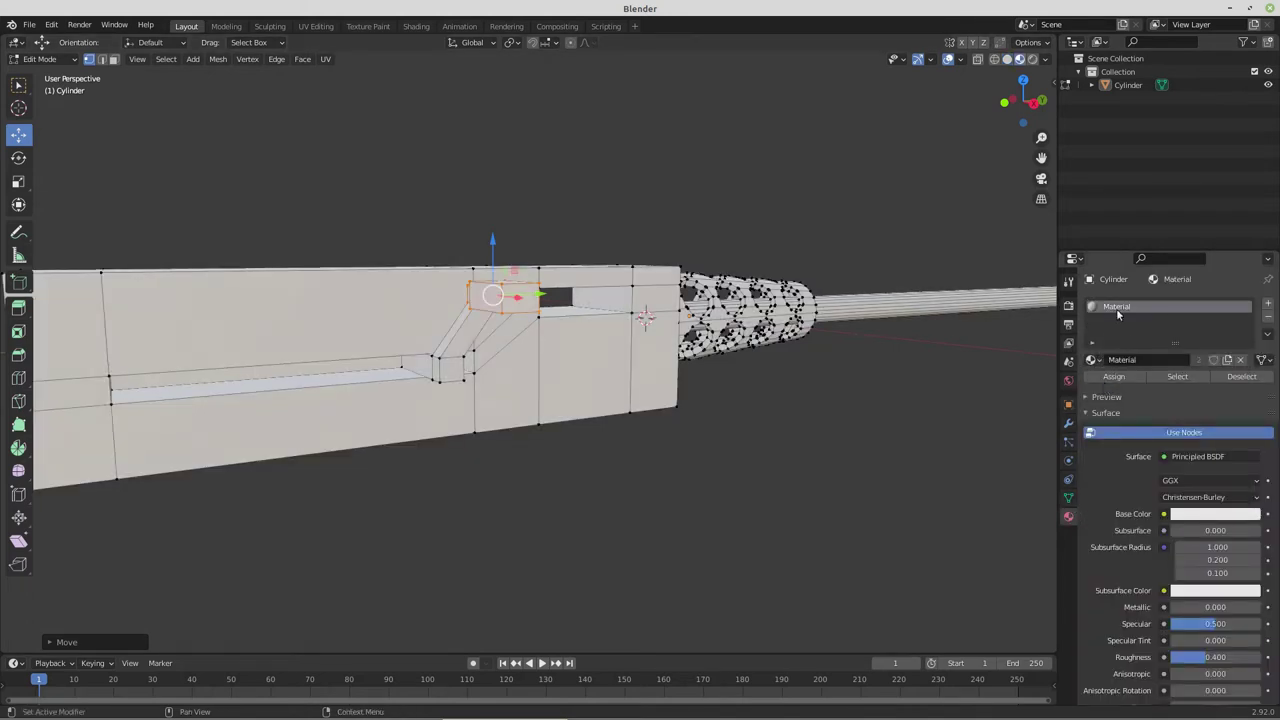
{"action": "double_click", "coordinate": [1117, 307]}
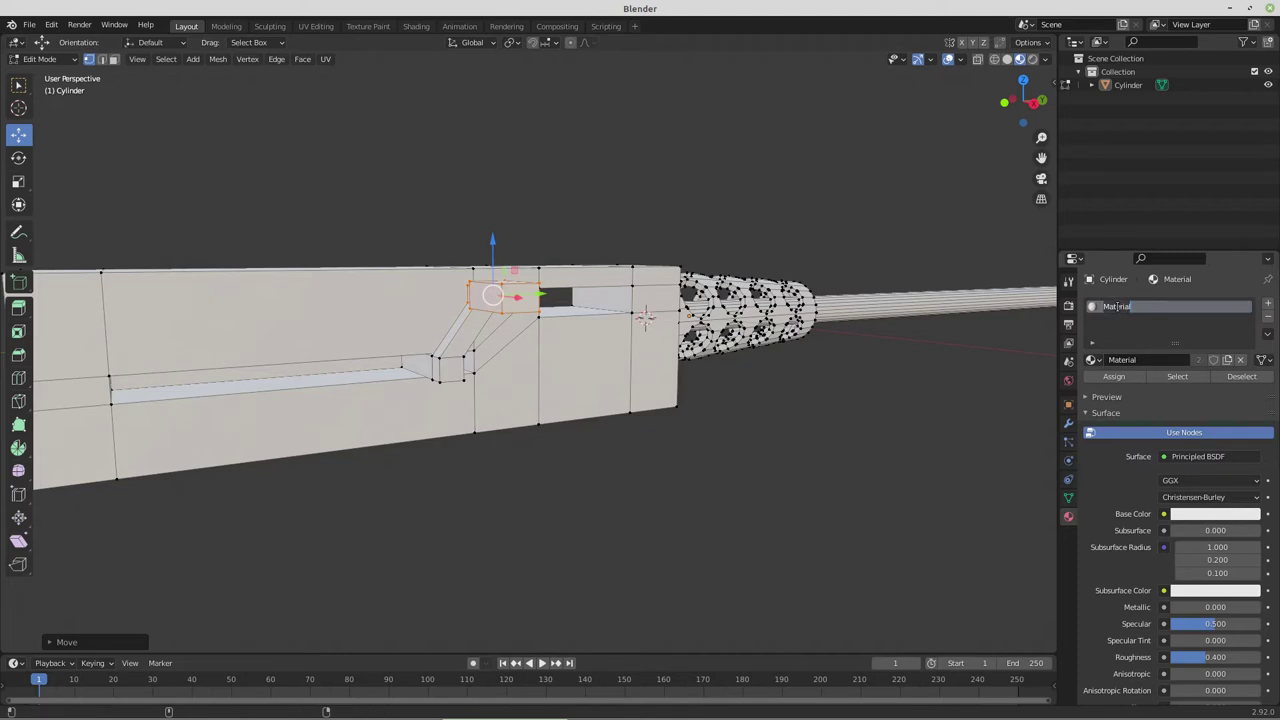
{"action": "type", "text": "GunBlack"}
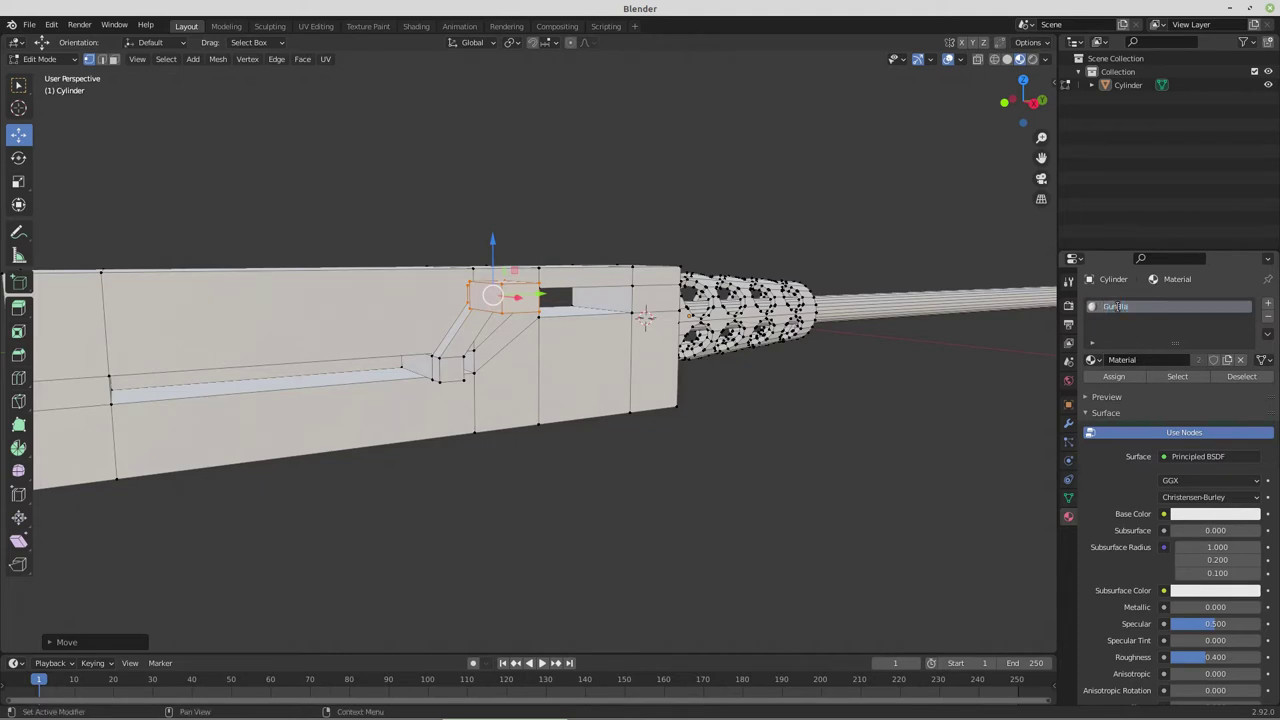
{"action": "key", "text": "Return"}
Darken the GunBlack material's base color to near black and check the gun from behind
{"action": "left_click", "coordinate": [1188, 513]}
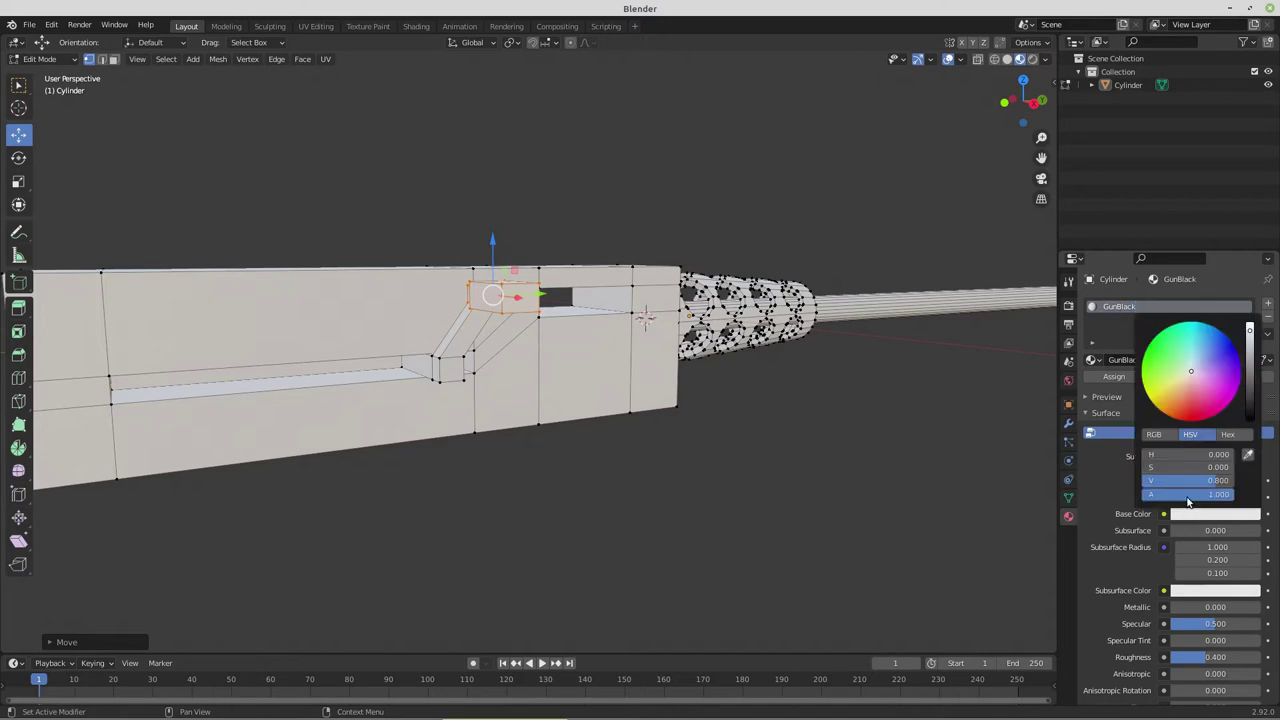
{"action": "left_click", "coordinate": [1250, 412]}
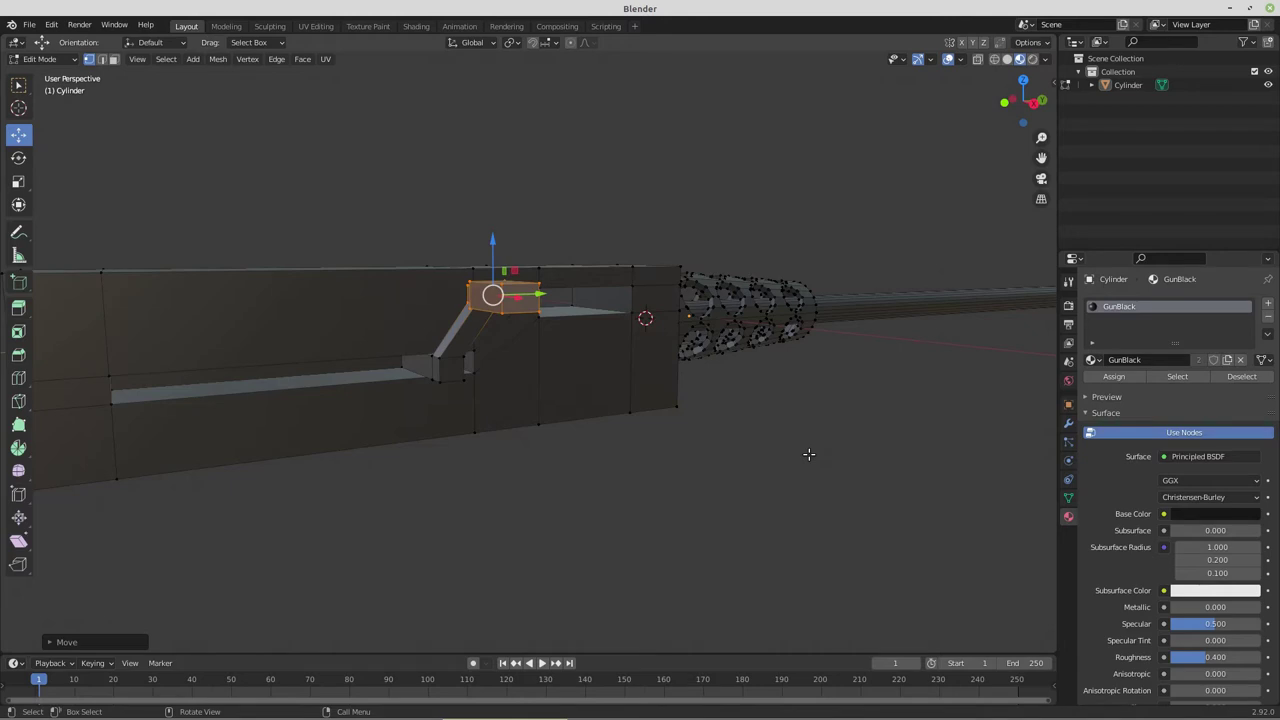
{"action": "scroll", "coordinate": [808, 454], "scroll_direction": "down", "scroll_amount": 5}
{"action": "middle_click_drag", "start_coordinate": [486, 400], "coordinate": [548, 398]}
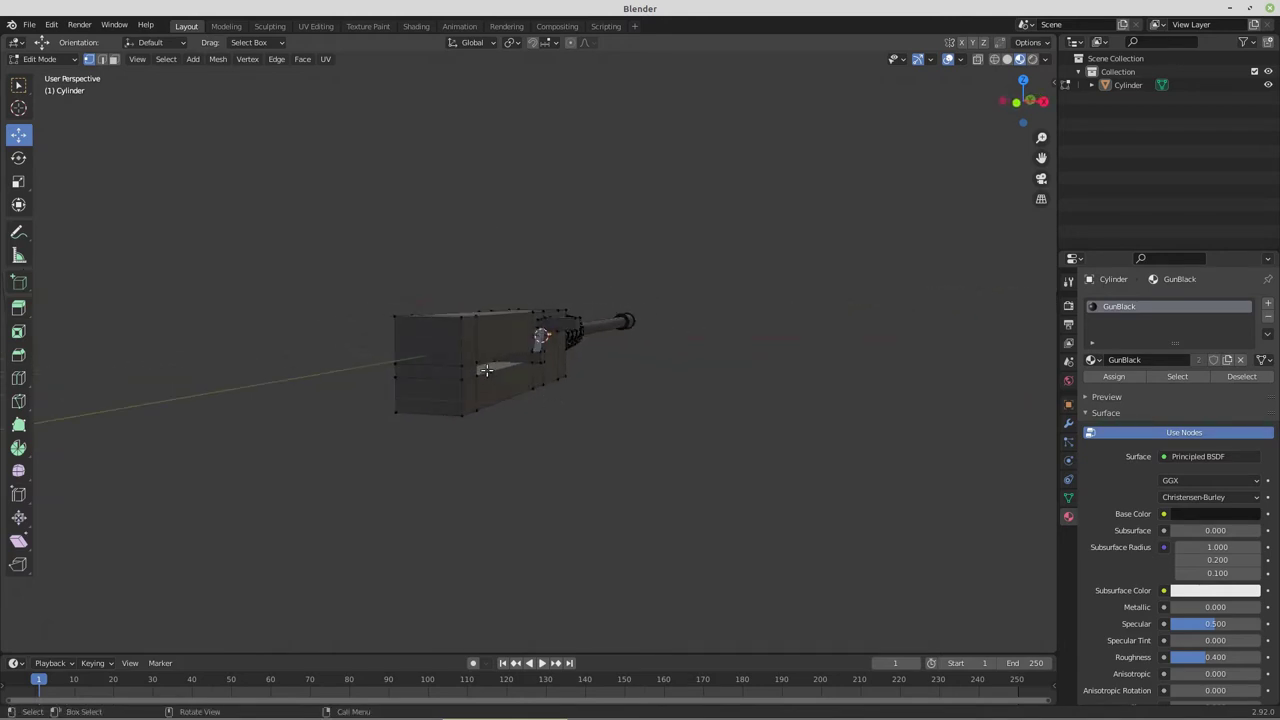
In face selection, duplicate the receiver's upper rear face in place and scale the copy to about 0.4
{"action": "left_click", "coordinate": [114, 59]}
{"action": "left_click", "coordinate": [420, 334]}
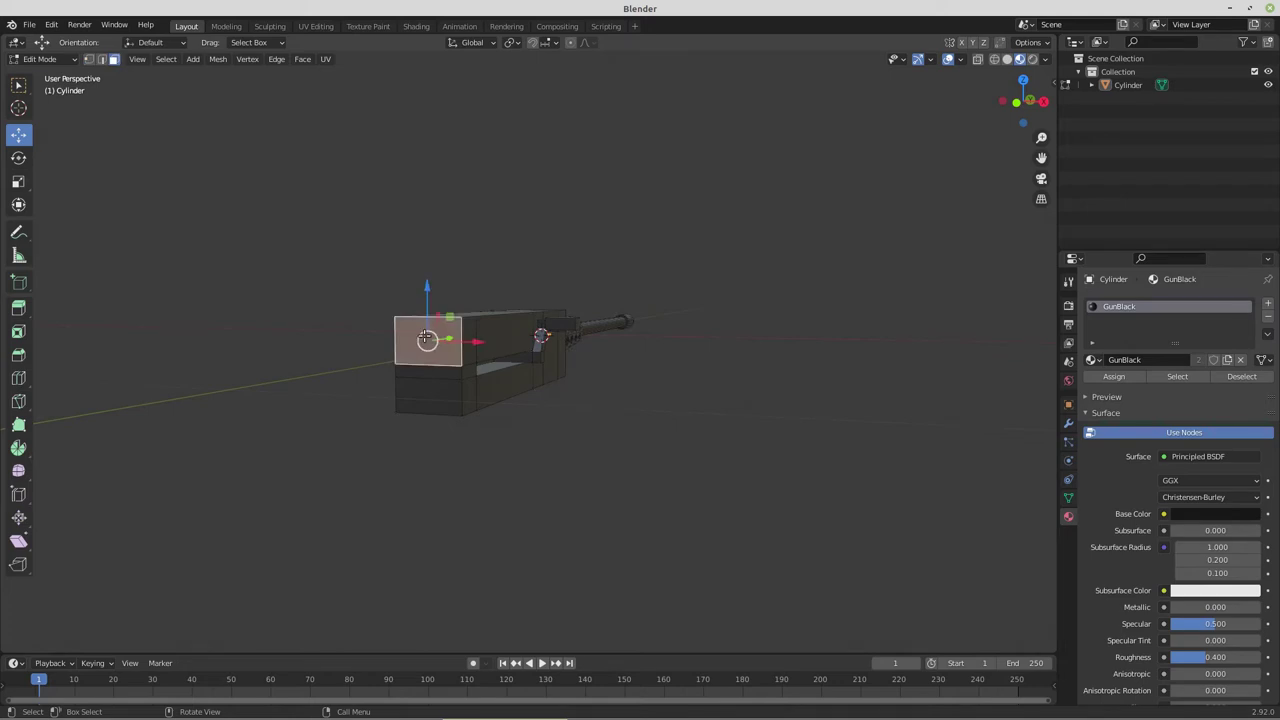
{"action": "key", "text": "shift+d"}
{"action": "right_click", "coordinate": [522, 372]}
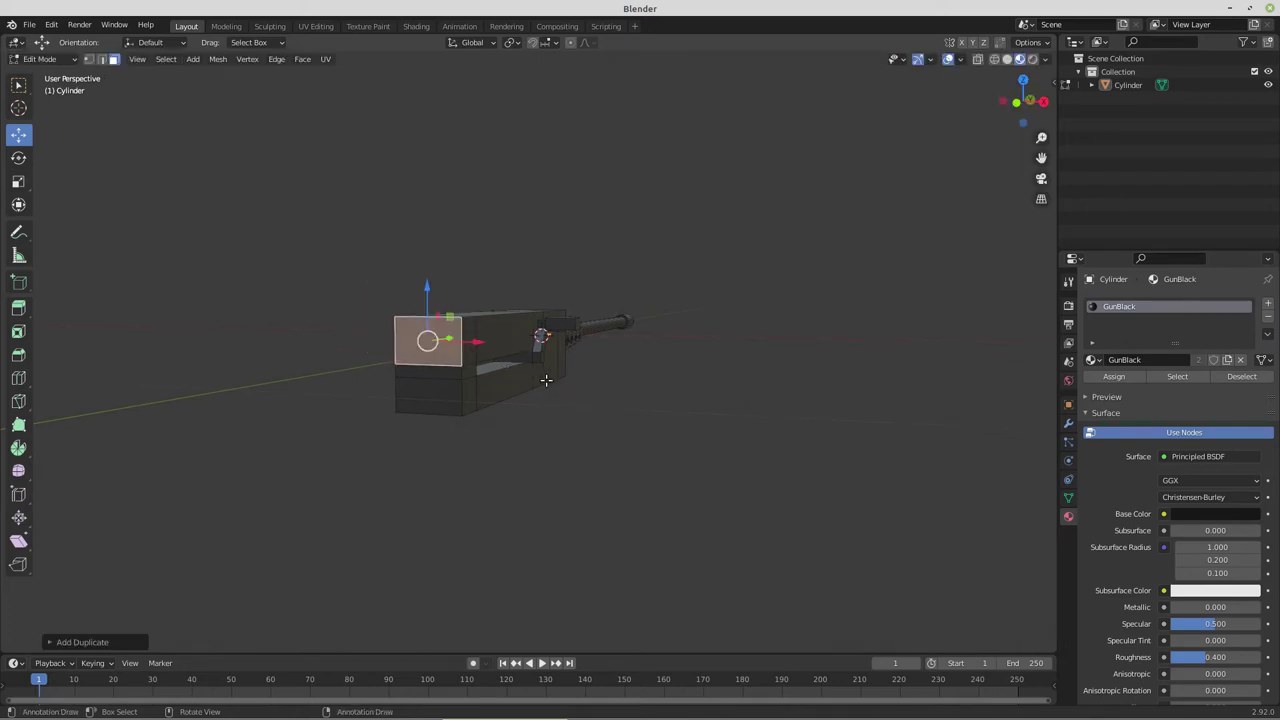
{"action": "key", "text": "s"}
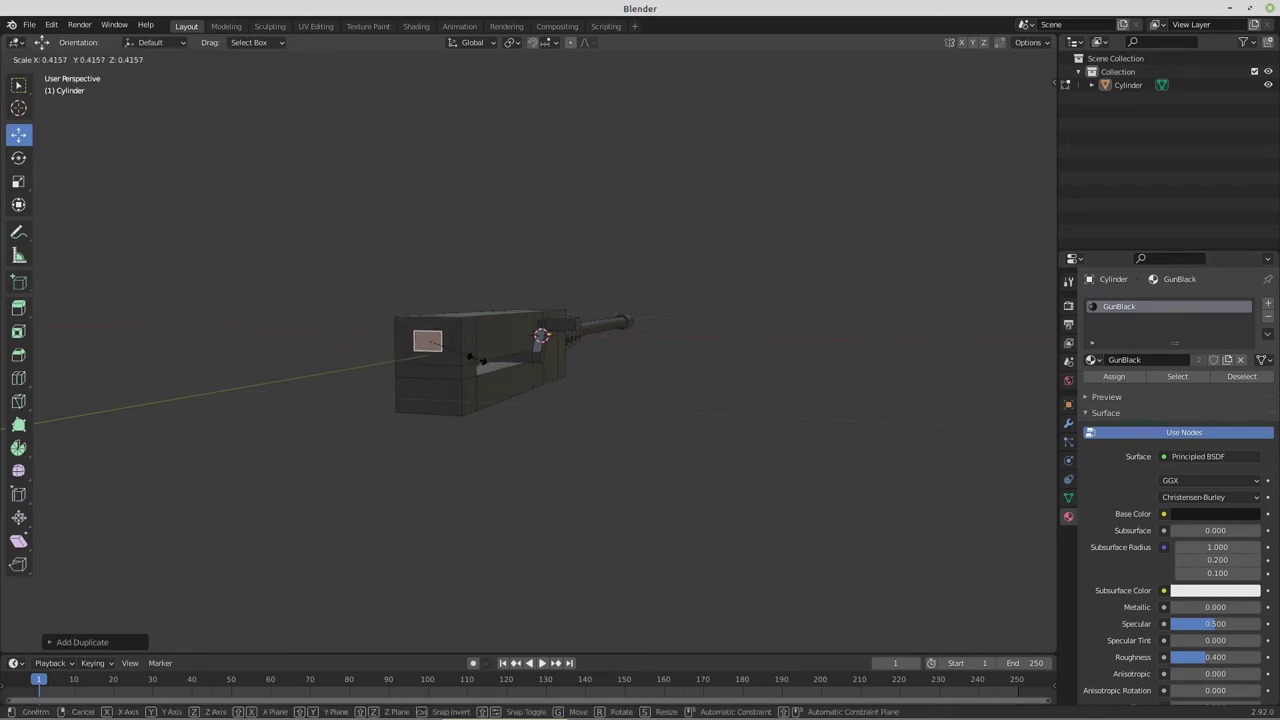
{"action": "left_click", "coordinate": [472, 357]}
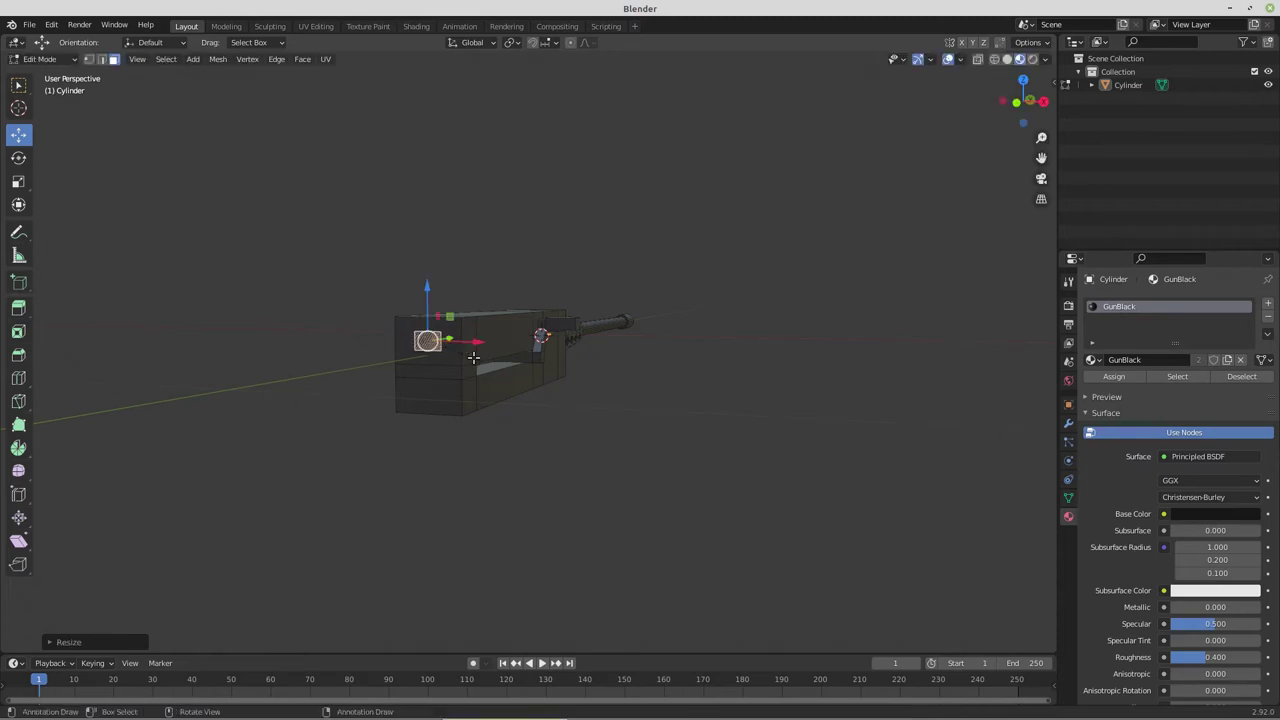
In front view, rotate the duplicated face 90 degrees and move it to the upper corner opposite the charging handle
{"action": "key", "text": "KP_1"}
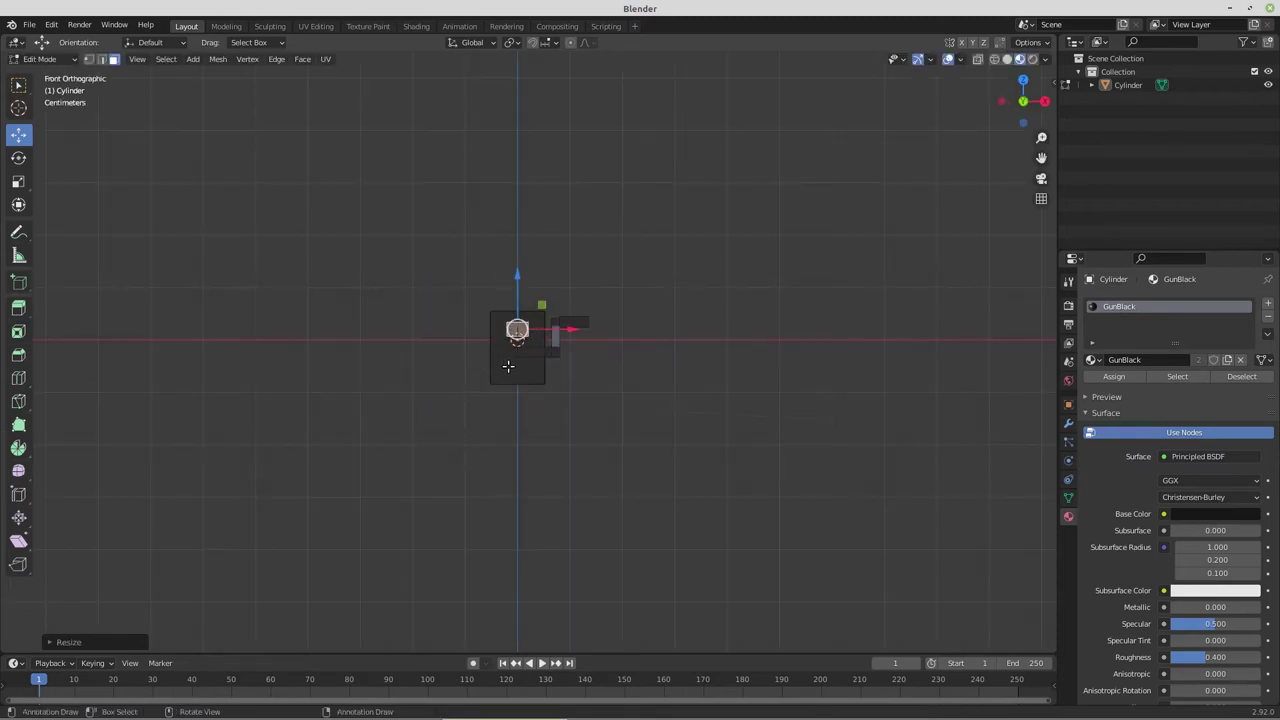
{"action": "scroll", "coordinate": [506, 366], "scroll_direction": "up", "scroll_amount": 7}
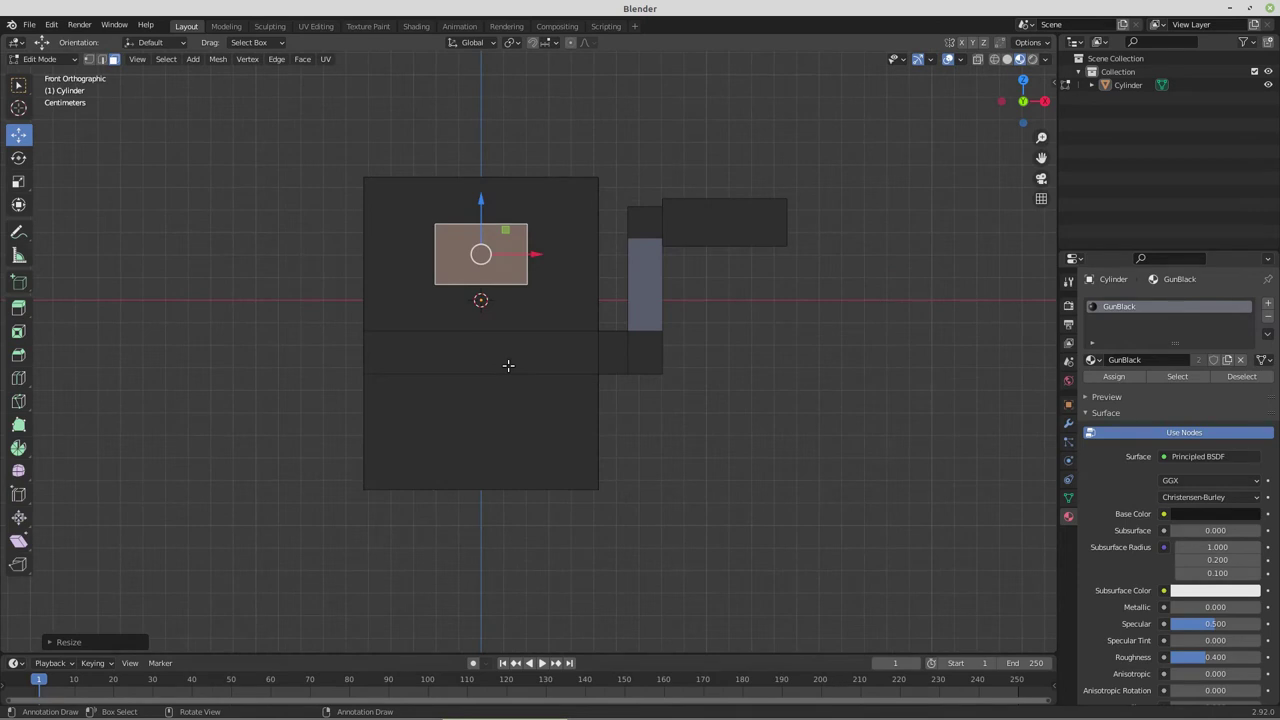
{"action": "type", "text": "r90"}
{"action": "key", "text": "Return"}
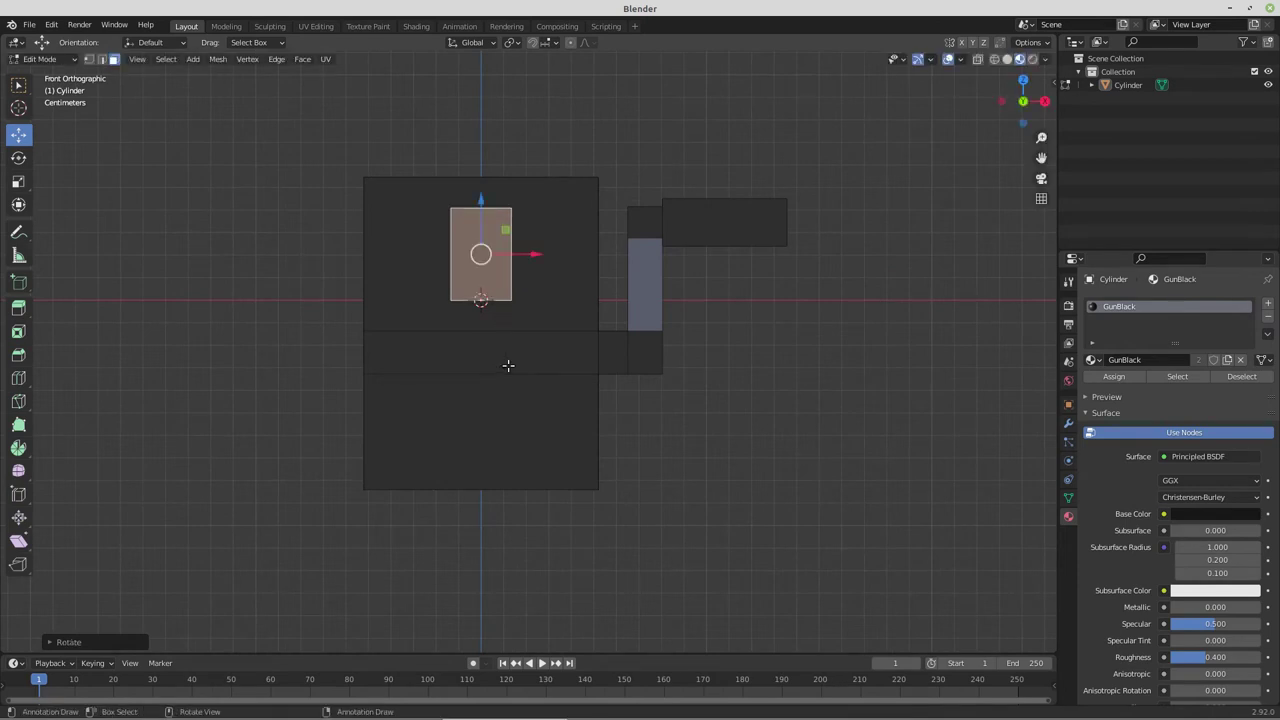
{"action": "left_click_drag", "start_coordinate": [534, 257], "coordinate": [452, 256]}
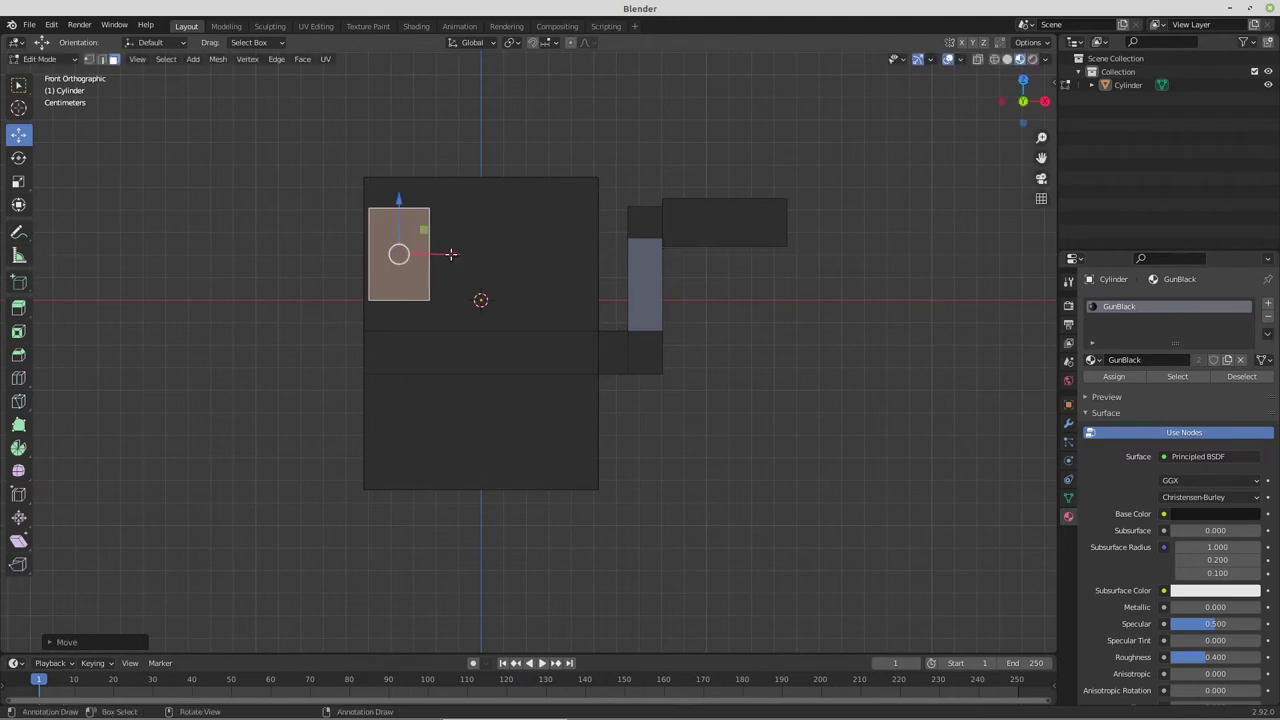
{"action": "left_click_drag", "start_coordinate": [401, 201], "coordinate": [396, 178]}
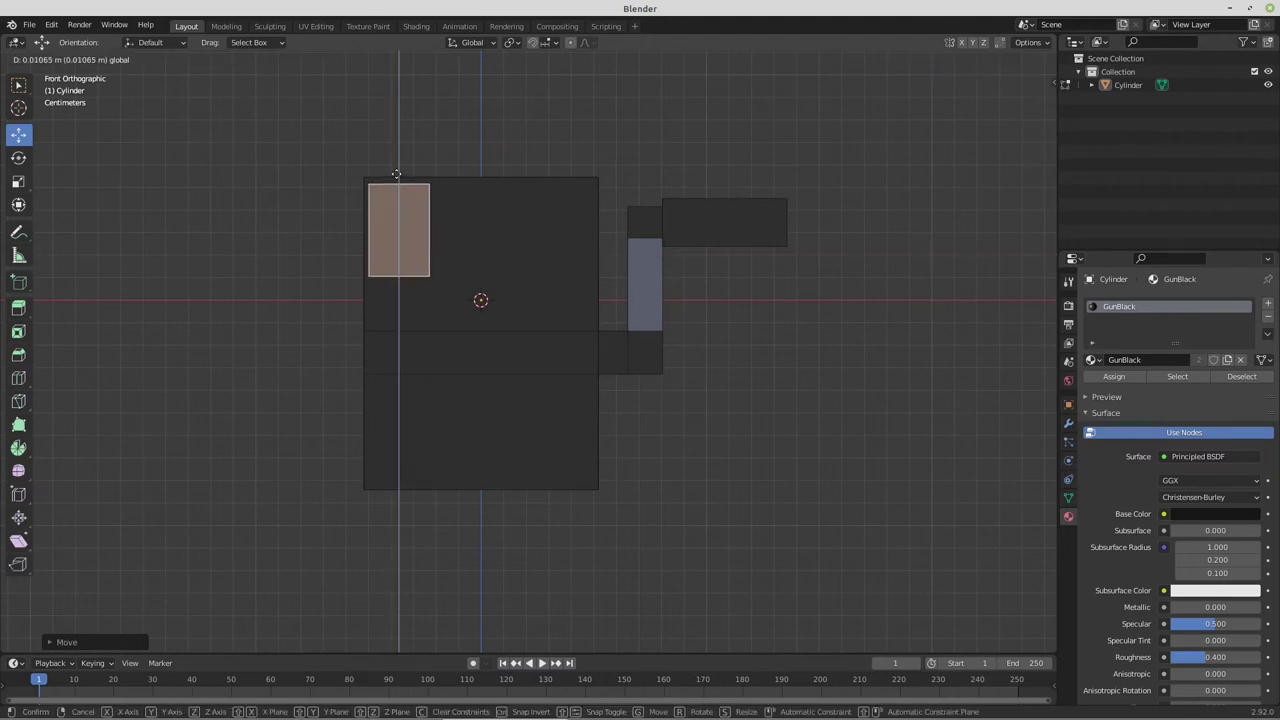
Extrude the small face backward about 0.05 m into an arm and shift its end face farther back and outward along X
{"action": "middle_click_drag", "start_coordinate": [486, 258], "coordinate": [470, 273]}
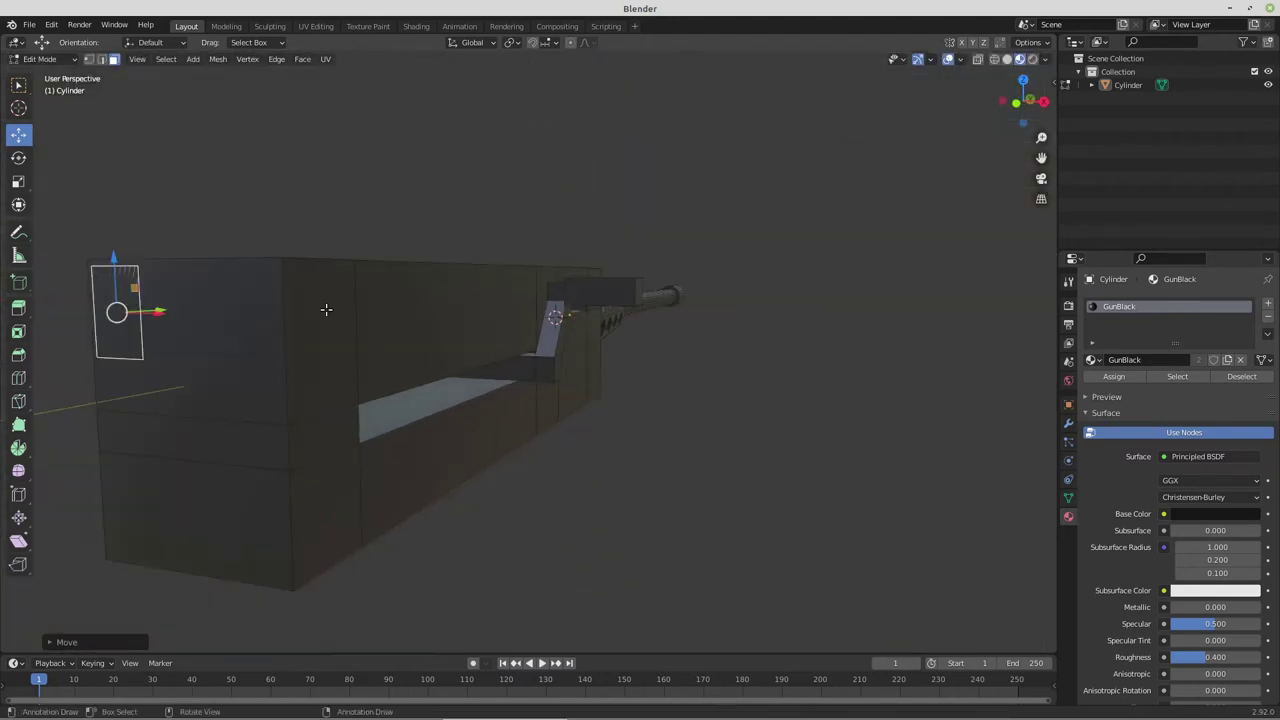
{"action": "key", "text": "e"}
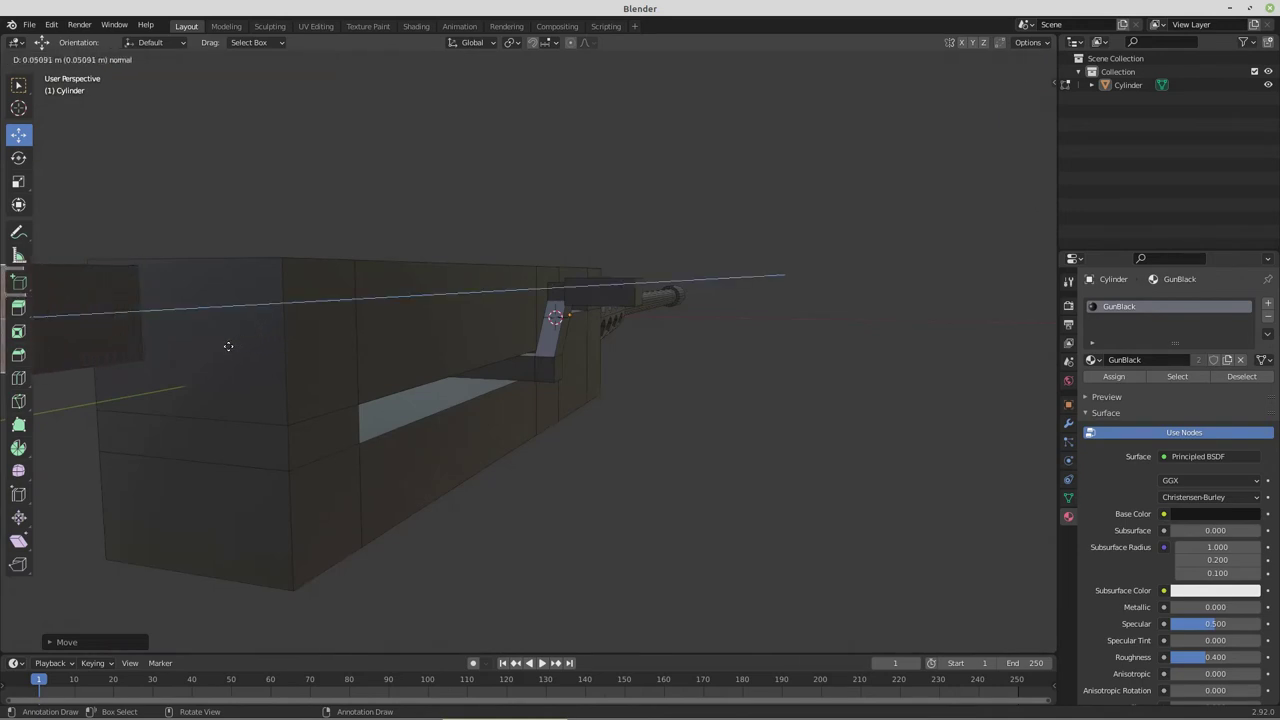
{"action": "left_click", "coordinate": [228, 346]}
{"action": "scroll", "coordinate": [228, 346], "scroll_direction": "down", "scroll_amount": 5}
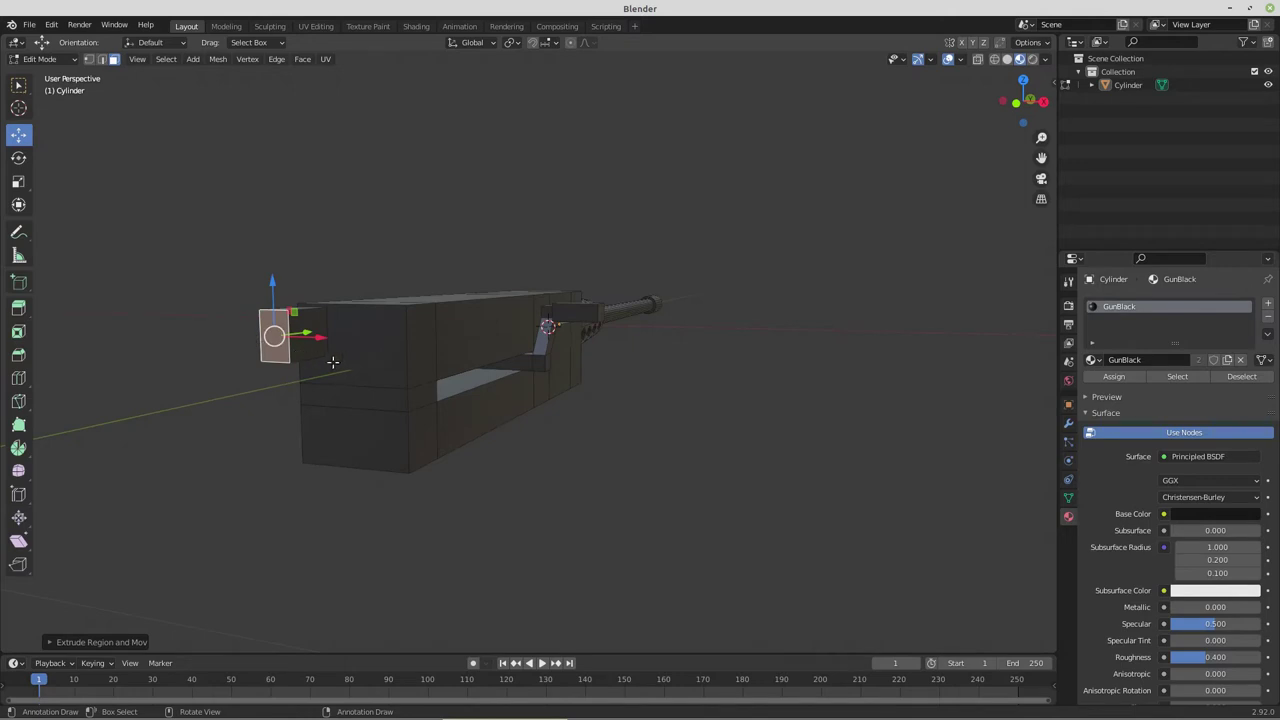
{"action": "middle_click_drag", "start_coordinate": [343, 357], "coordinate": [261, 348]}
{"action": "left_click_drag", "start_coordinate": [246, 335], "coordinate": [221, 336]}
{"action": "middle_click_drag", "start_coordinate": [221, 336], "coordinate": [440, 350]}
{"action": "left_click_drag", "start_coordinate": [494, 324], "coordinate": [429, 324]}
{"action": "middle_click_drag", "start_coordinate": [429, 324], "coordinate": [420, 361]}
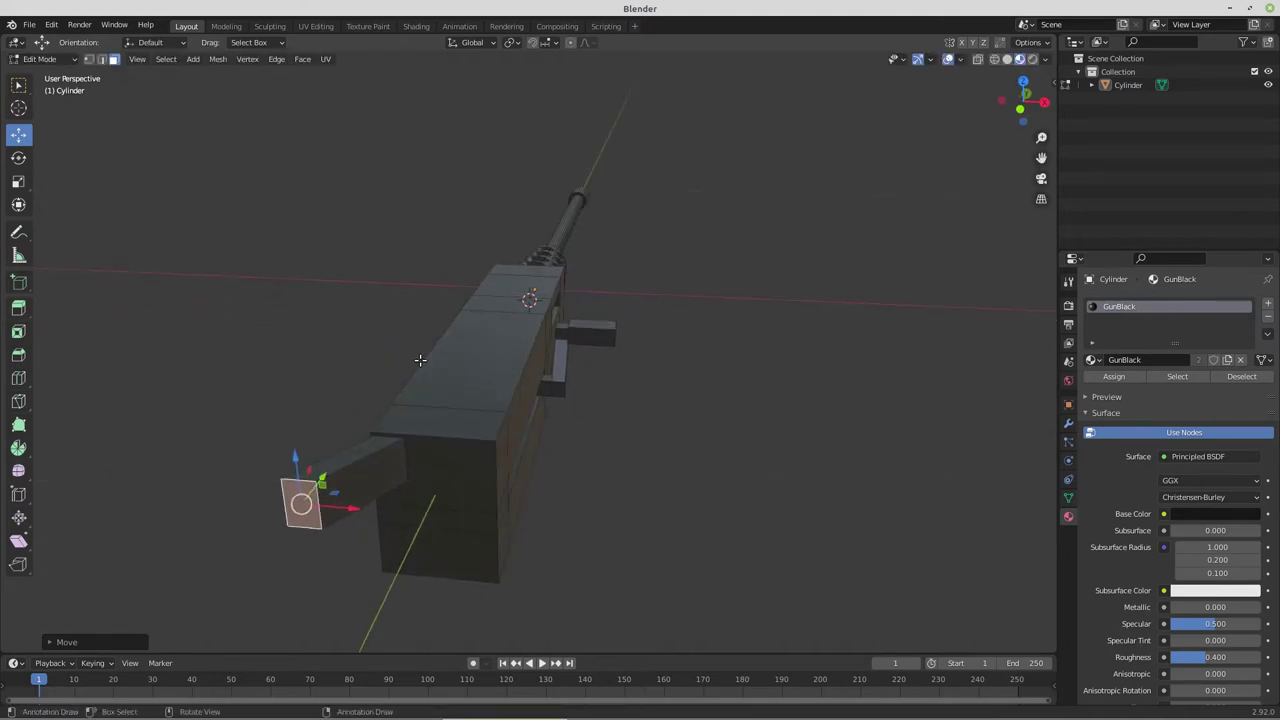
Extend the selection to the whole rear arm, duplicate it in place, and mirror the copy across local X
{"action": "key", "text": "ctrl+KP_Add"}
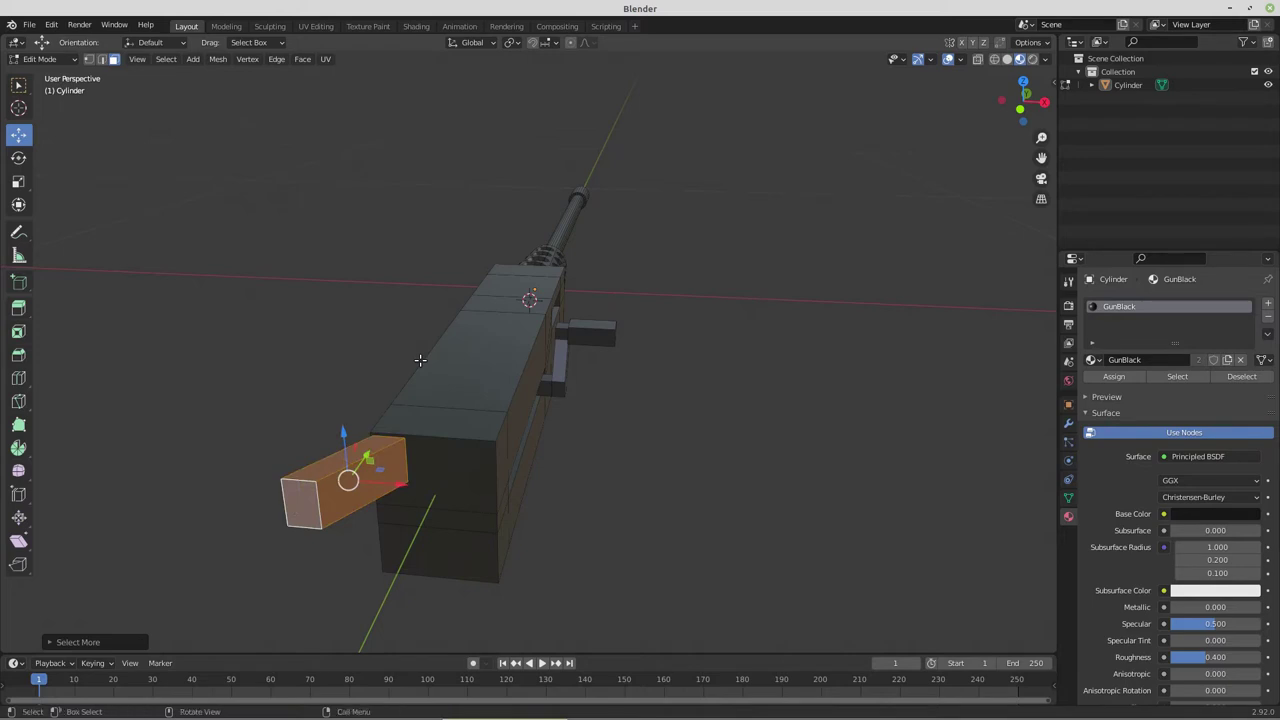
{"action": "key", "text": "shift+d"}
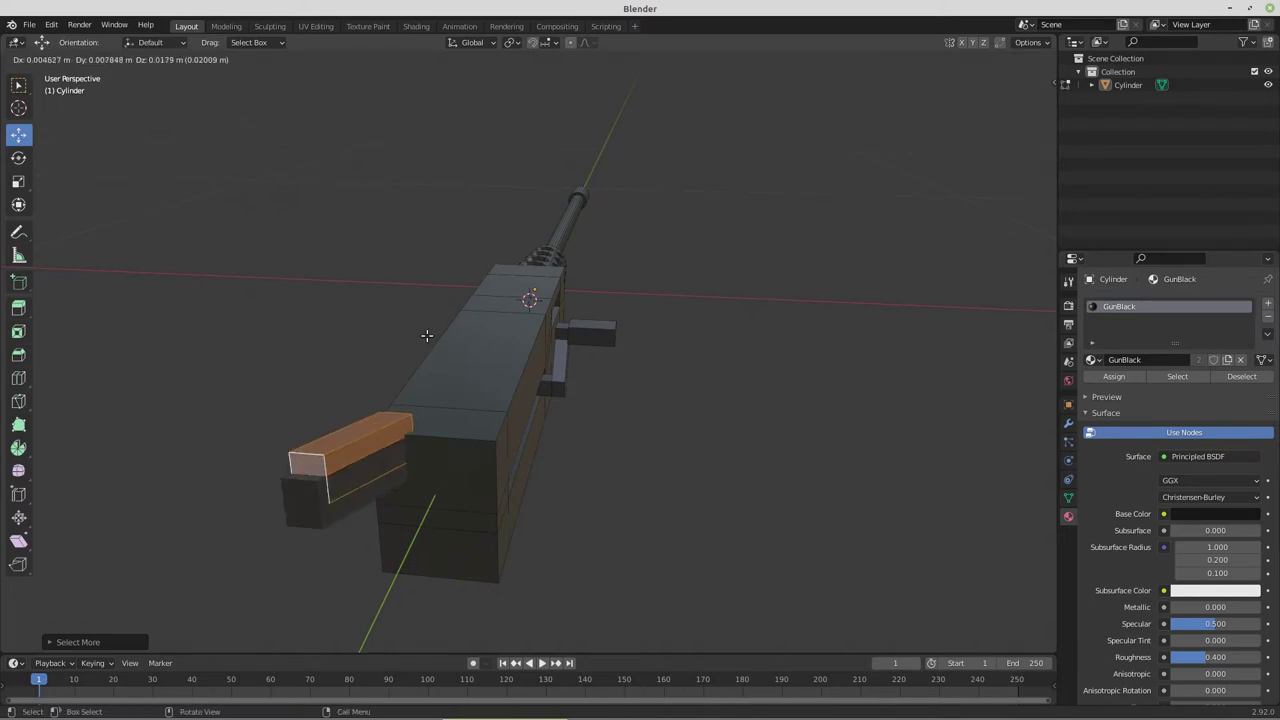
{"action": "right_click", "coordinate": [423, 336]}
{"action": "left_click", "coordinate": [216, 60]}
{"action": "mouse_move", "coordinate": [234, 88]}
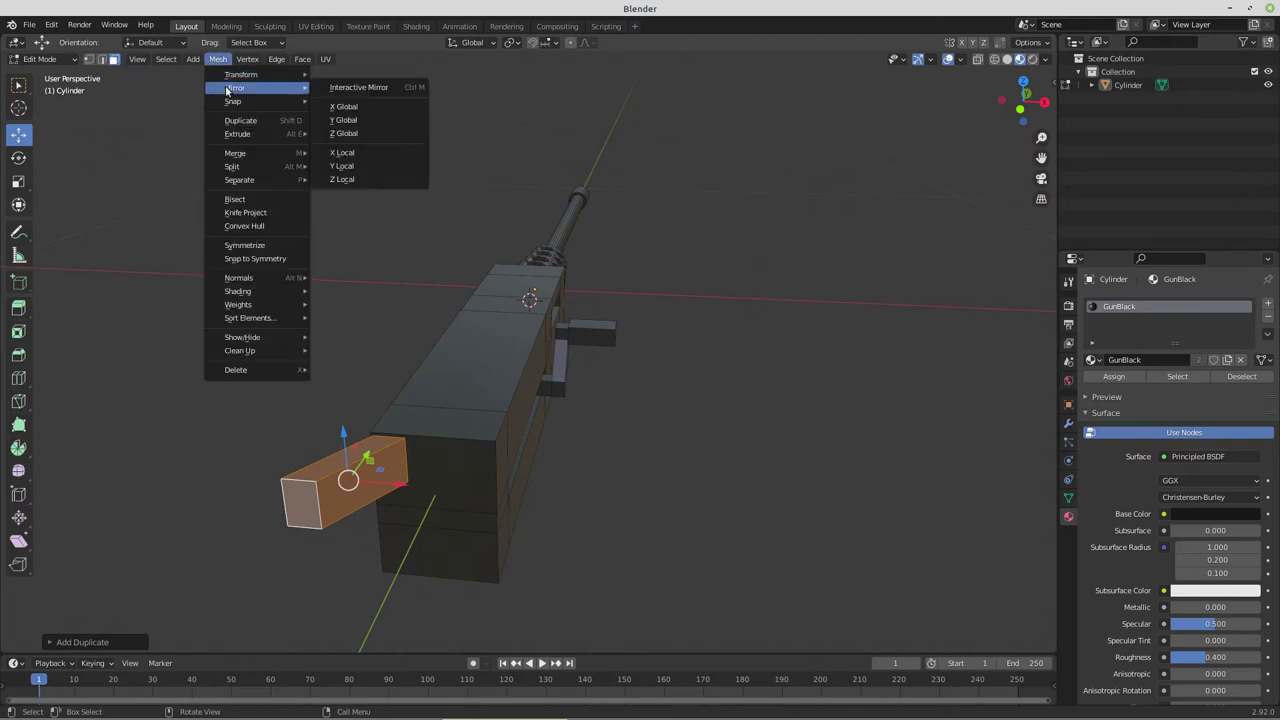
{"action": "left_click", "coordinate": [347, 154]}
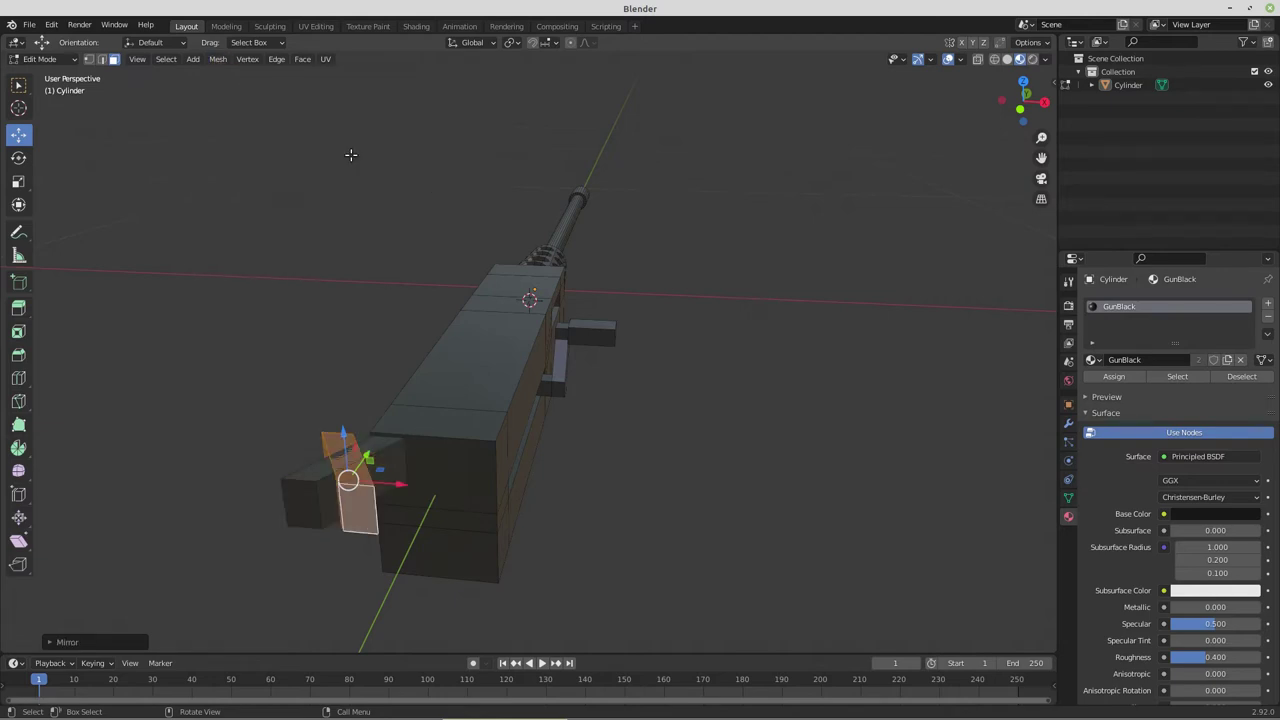
Set the mirrored arm's global median X to 0.058327 m to place it on the opposite side of the receiver
{"action": "left_click", "coordinate": [1051, 81]}
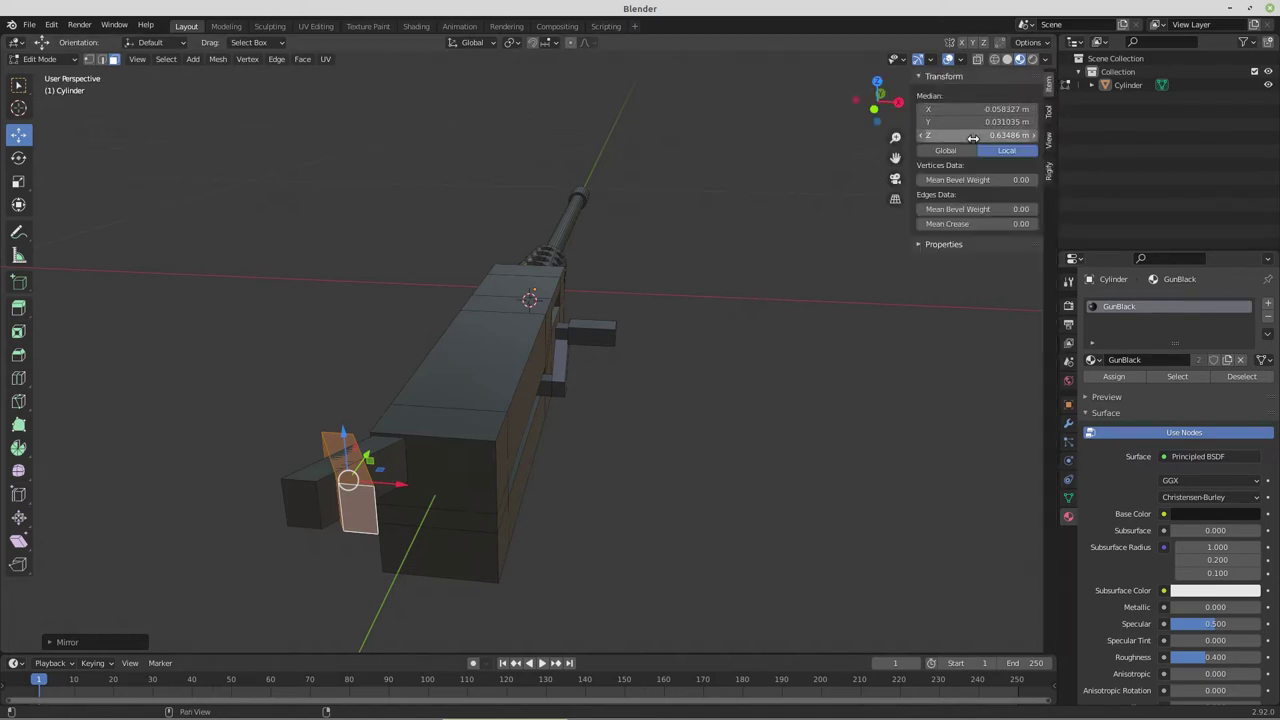
{"action": "left_click", "coordinate": [945, 150]}
{"action": "left_click", "coordinate": [955, 109]}
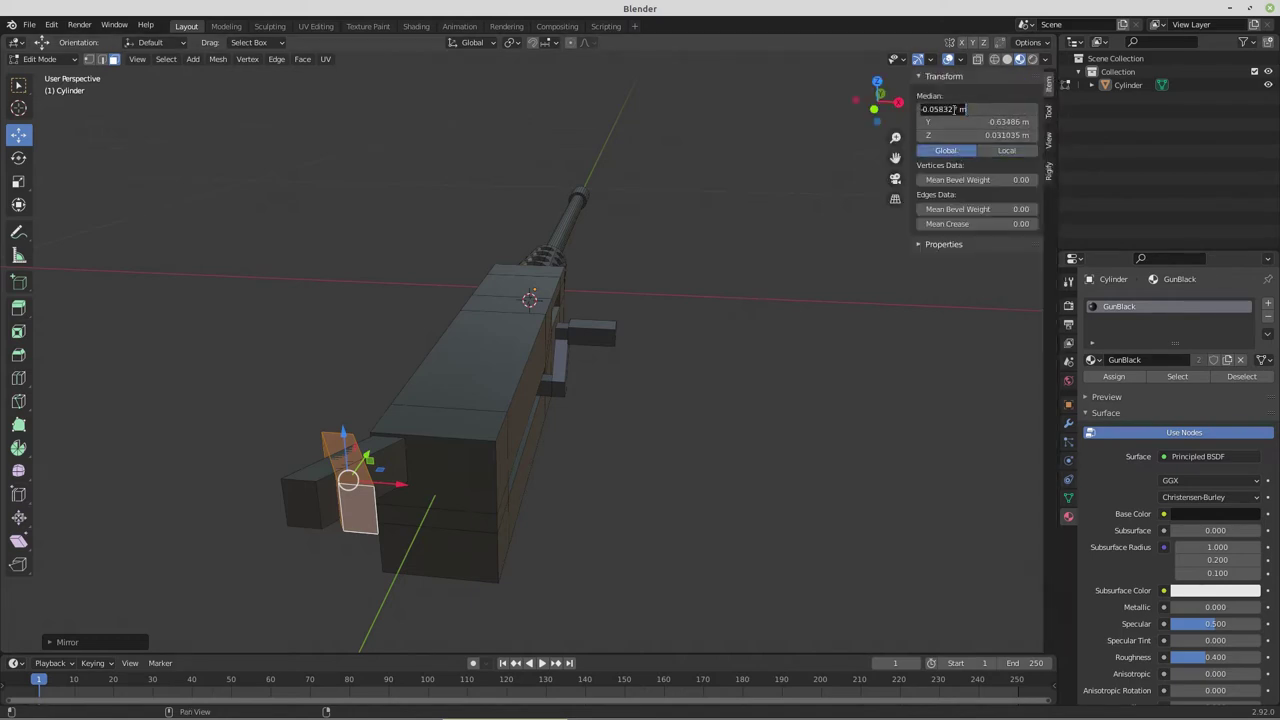
{"action": "key", "text": "Delete"}
{"action": "key", "text": "Return"}
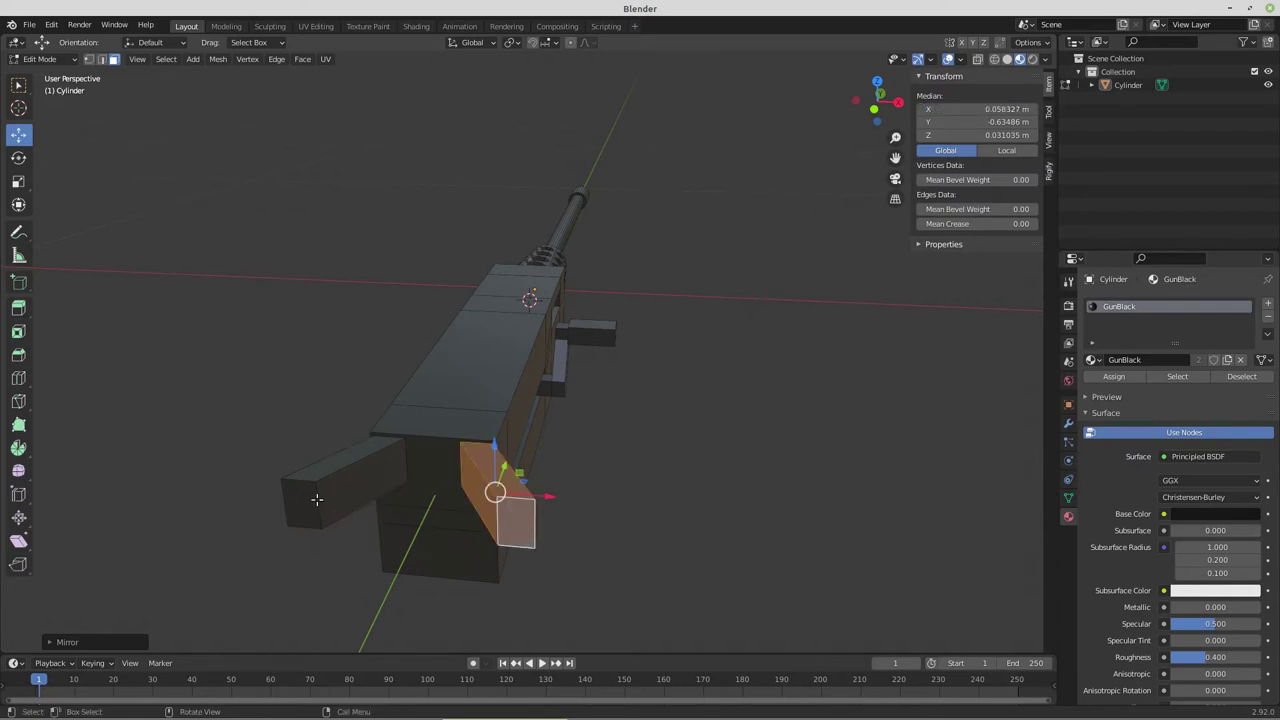
Select the end faces of both rear arms and extrude them backward along Y by about 0.03 m
{"action": "left_click", "coordinate": [316, 499]}
{"action": "left_click", "coordinate": [510, 520], "text": "shift"}
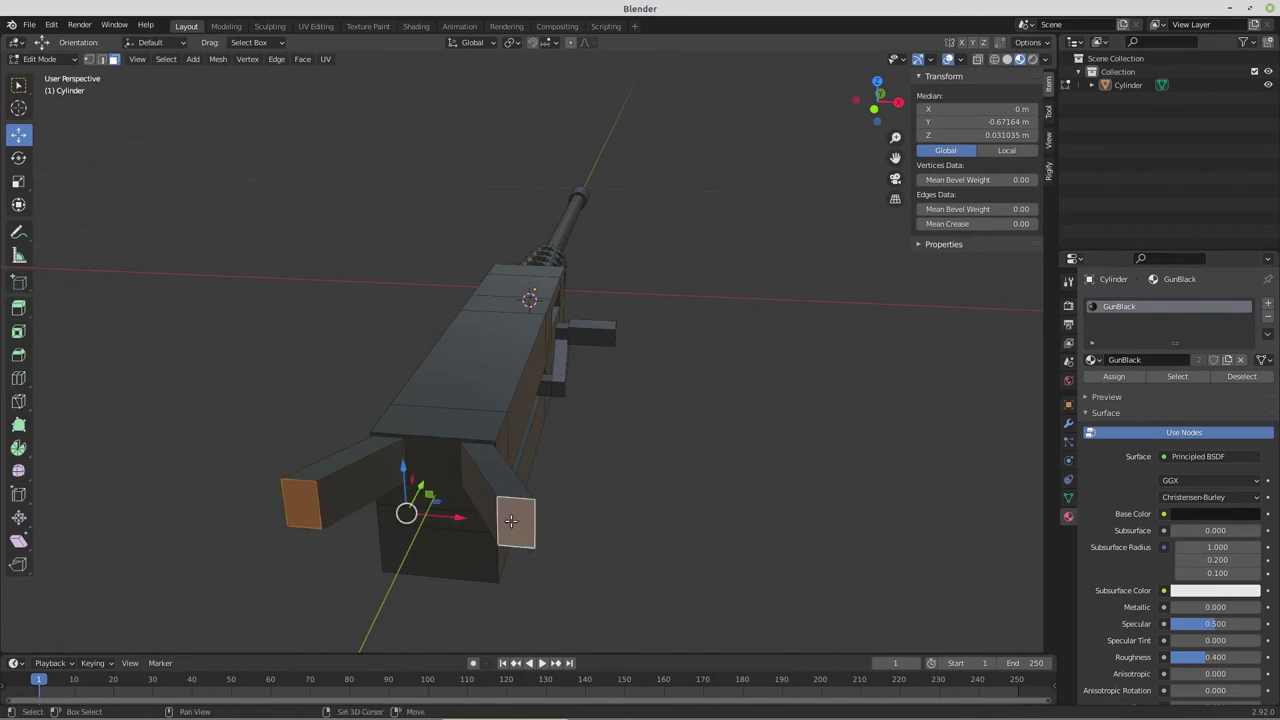
{"action": "middle_click_drag", "start_coordinate": [510, 520], "coordinate": [514, 566]}
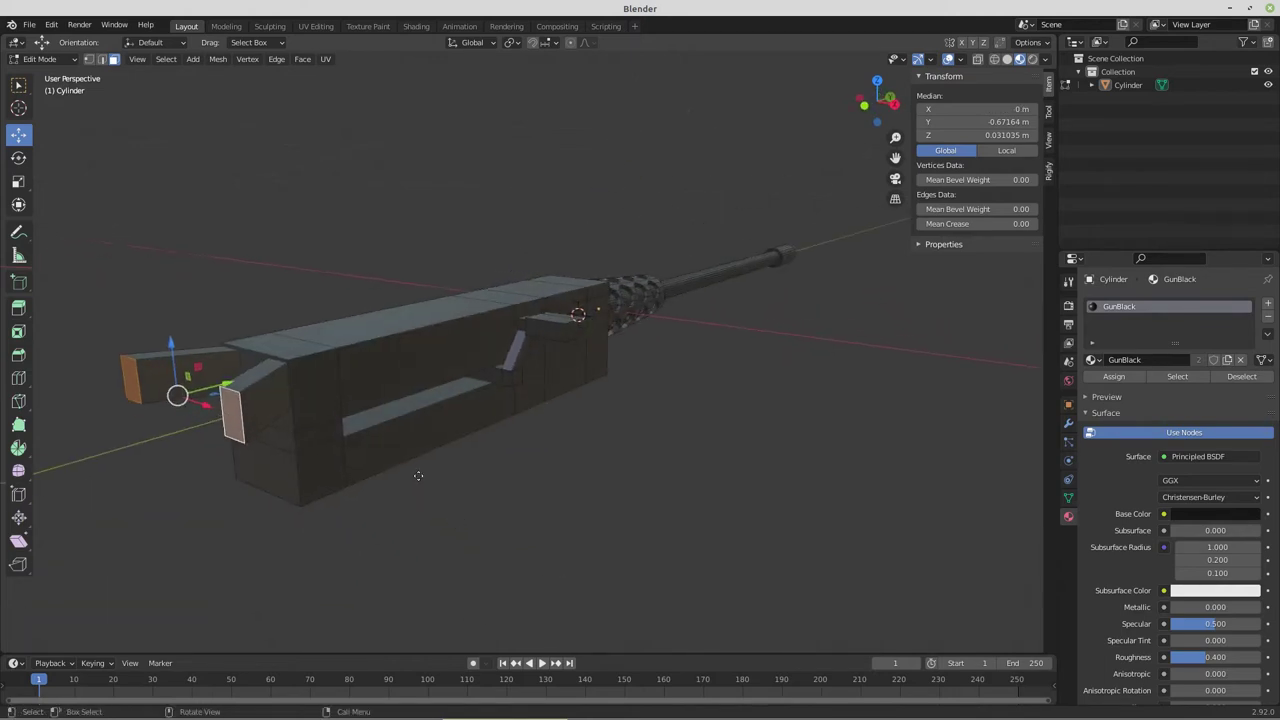
{"action": "key", "text": "e"}
{"action": "right_click", "coordinate": [383, 473]}
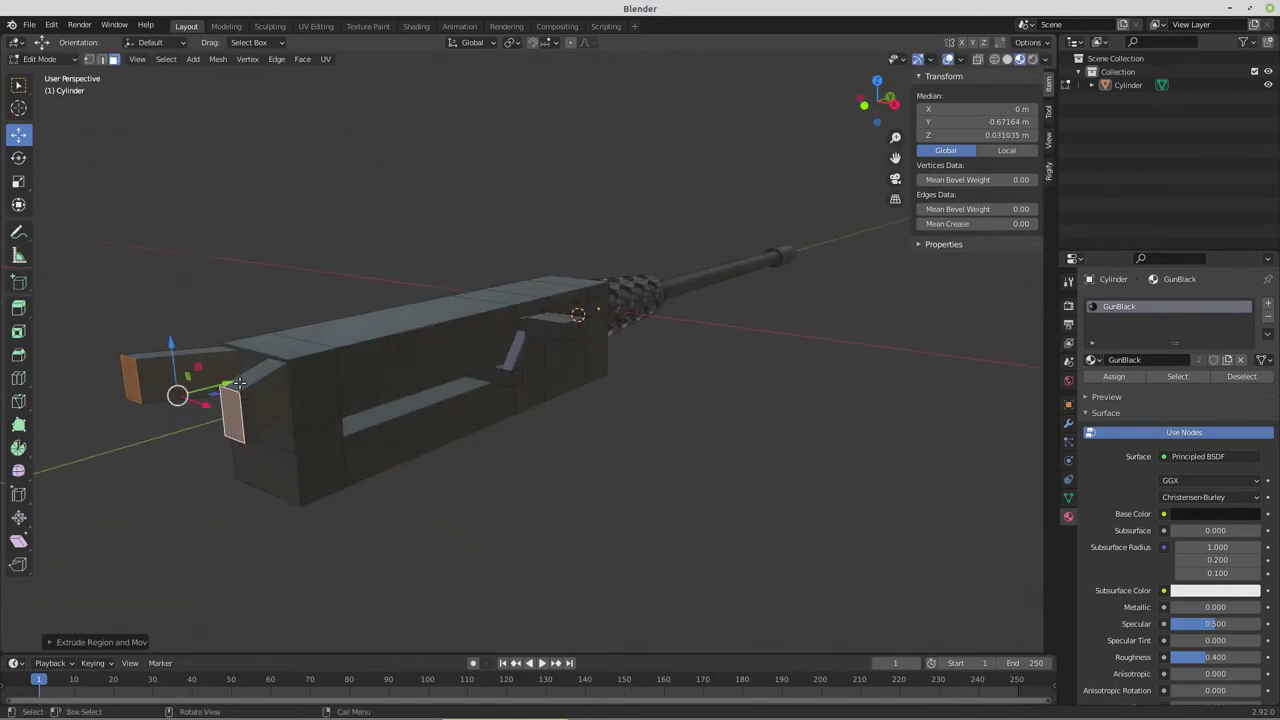
{"action": "key", "text": "g"}
{"action": "key", "text": "y"}
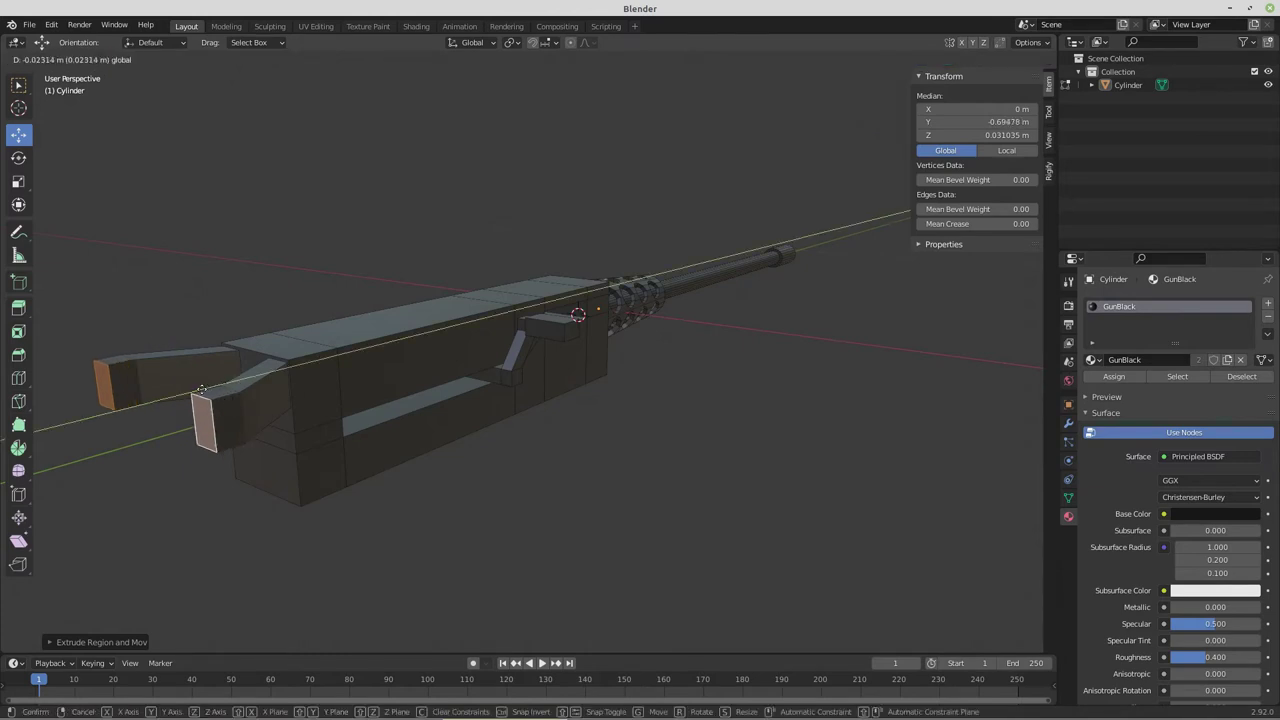
{"action": "left_click", "coordinate": [172, 388]}
Select the underside faces of both arm ends and extrude them straight down about 0.12 m to form the two hand grips
{"action": "middle_click_drag", "start_coordinate": [172, 388], "coordinate": [232, 348]}
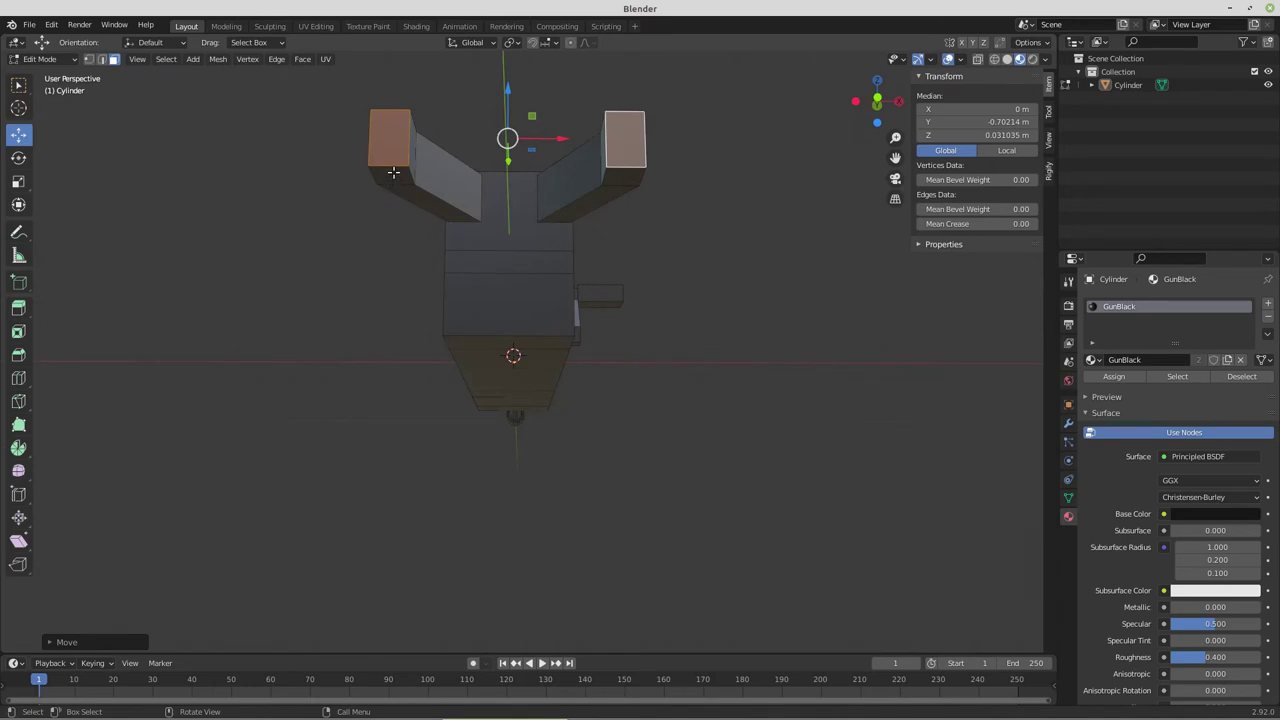
{"action": "left_click", "coordinate": [394, 176]}
{"action": "left_click", "coordinate": [612, 175], "text": "shift"}
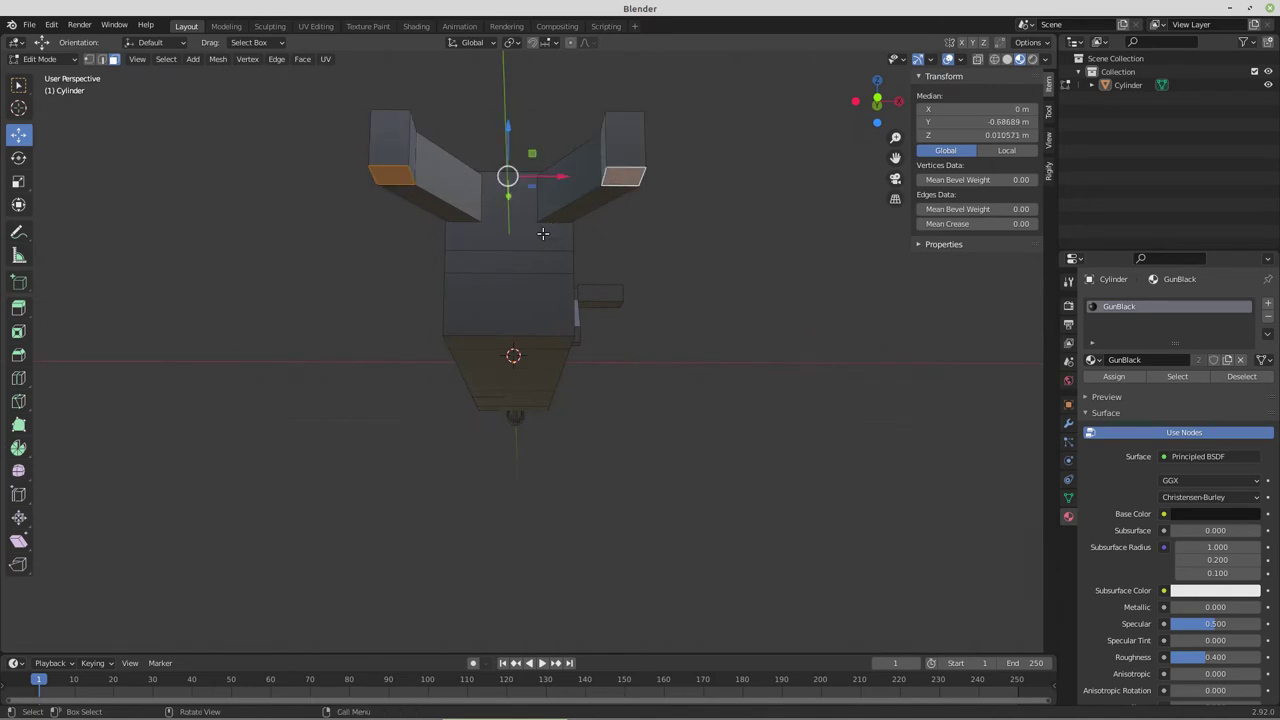
{"action": "scroll", "coordinate": [526, 249], "scroll_direction": "down", "scroll_amount": 3}
{"action": "middle_click_drag", "start_coordinate": [526, 249], "coordinate": [521, 269]}
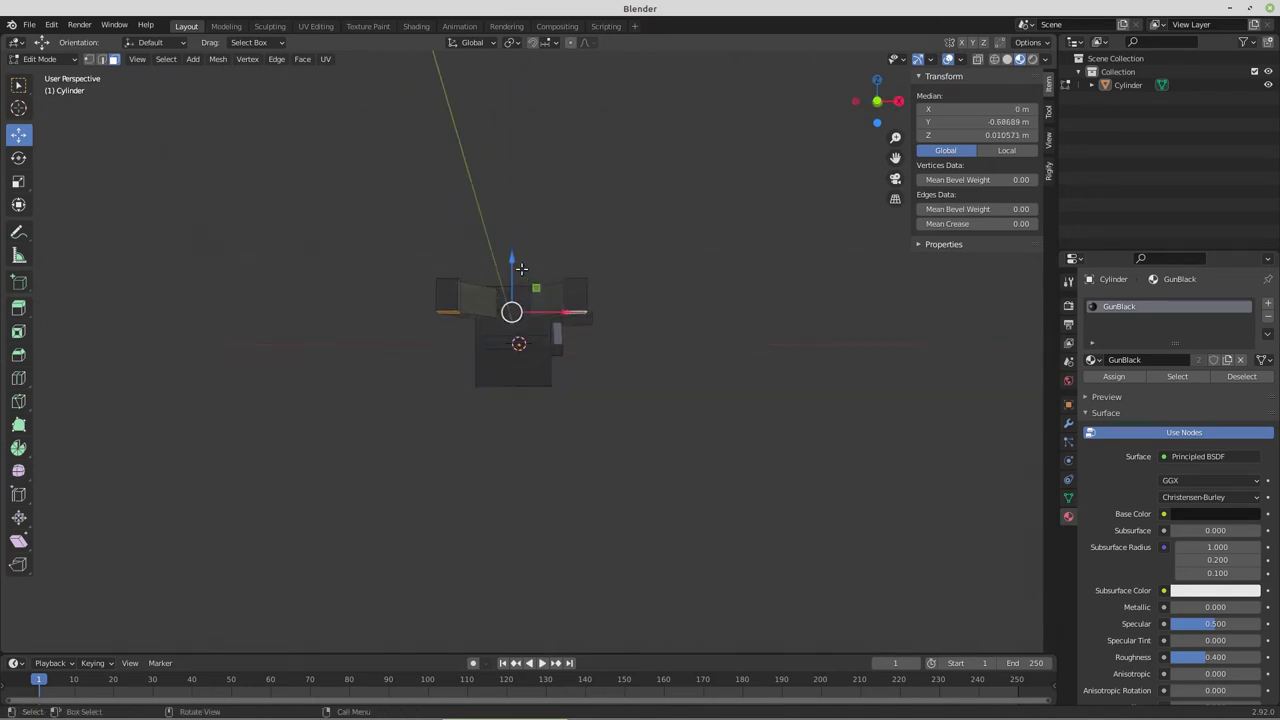
{"action": "key", "text": "e"}
{"action": "right_click", "coordinate": [521, 311]}
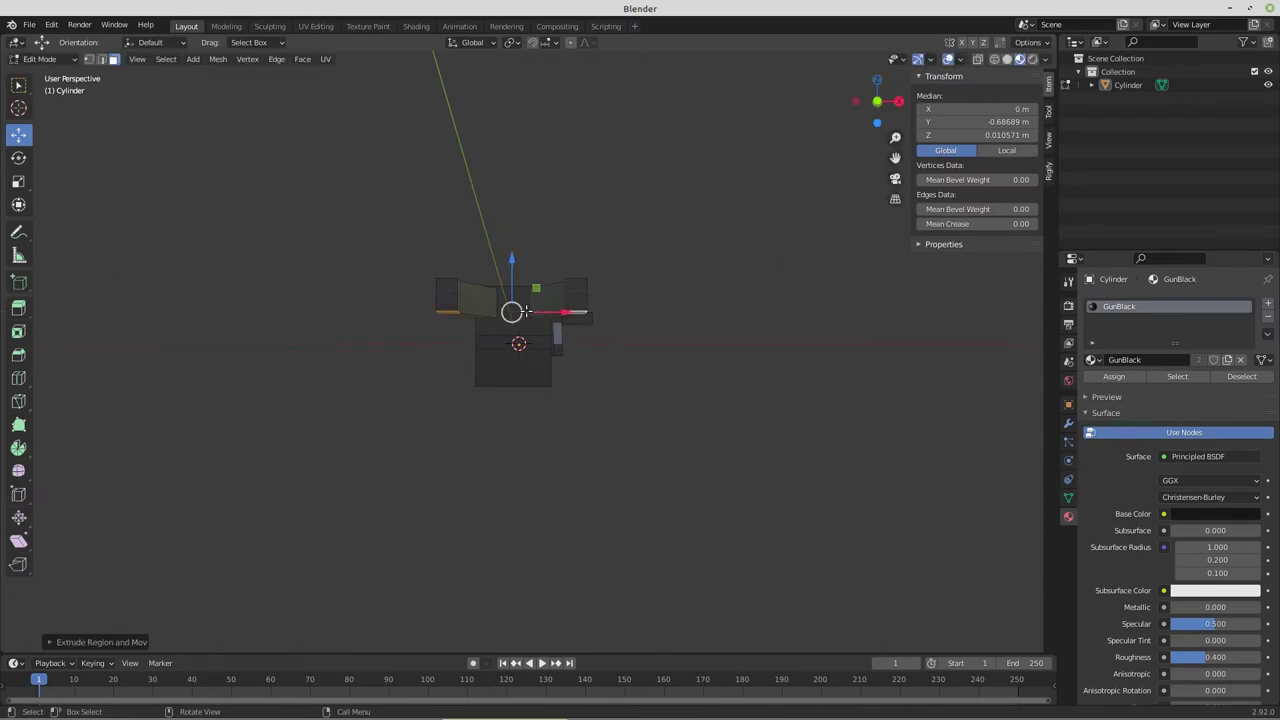
{"action": "left_click_drag", "start_coordinate": [509, 262], "coordinate": [502, 351]}
{"action": "middle_click_drag", "start_coordinate": [583, 357], "coordinate": [501, 369]}
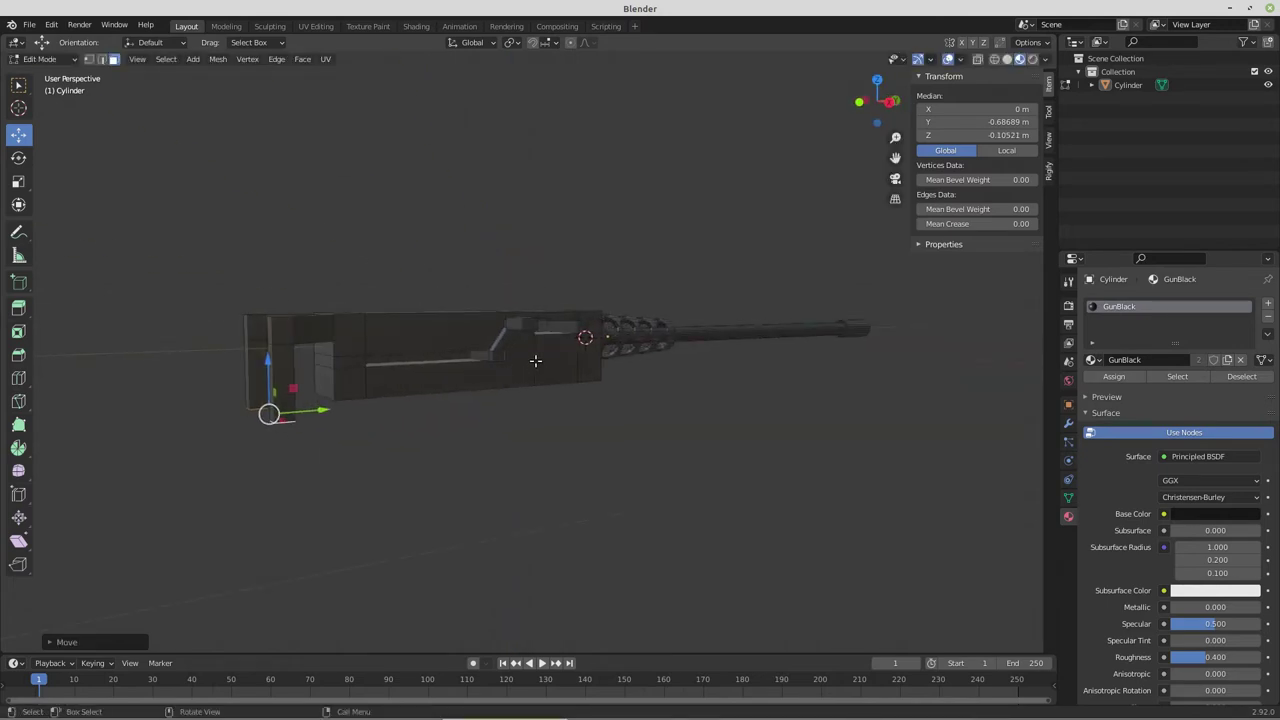
Add a second material slot with a new material named Multi
{"action": "left_click", "coordinate": [1268, 306]}
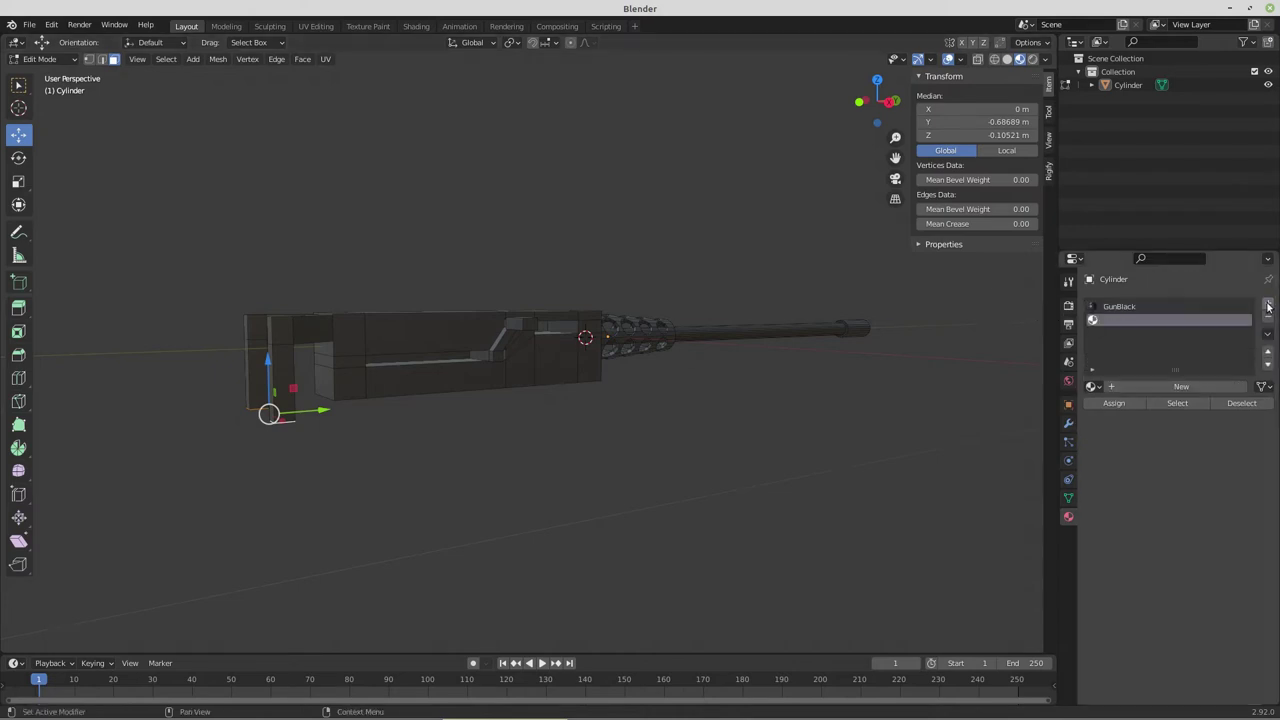
{"action": "left_click", "coordinate": [1146, 387]}
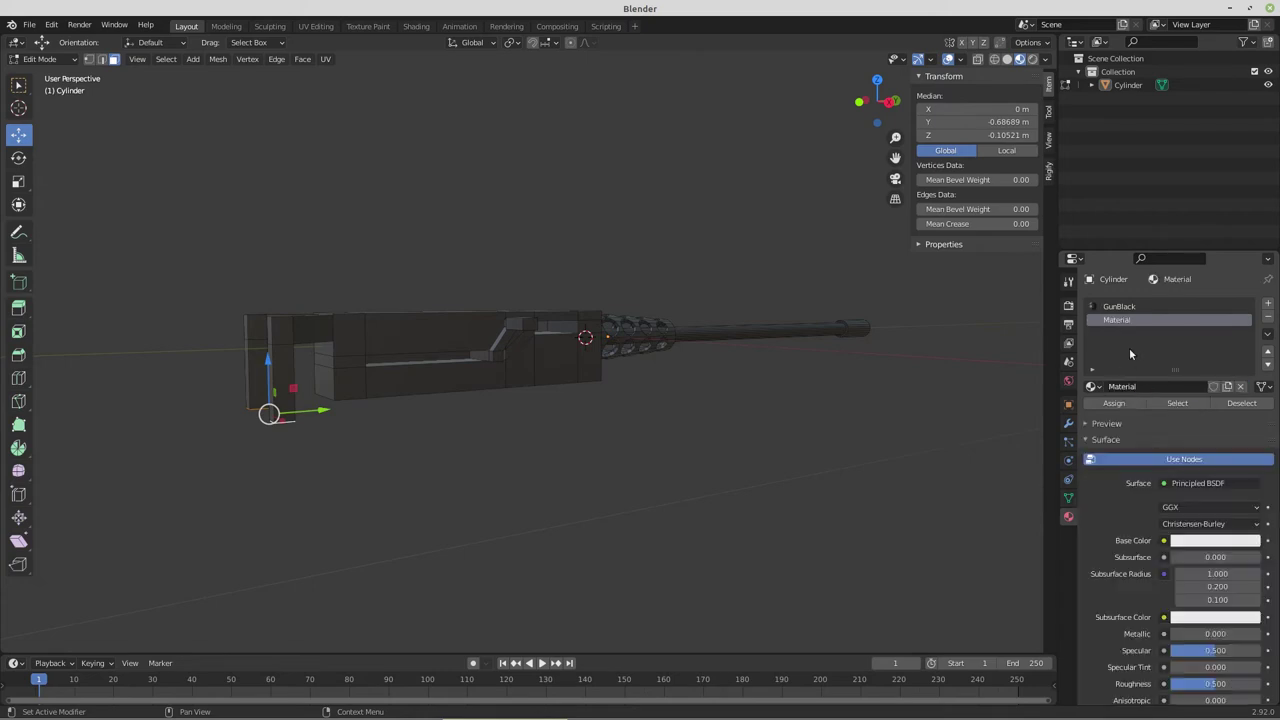
{"action": "double_click", "coordinate": [1113, 321]}
{"action": "type", "text": "Multi"}
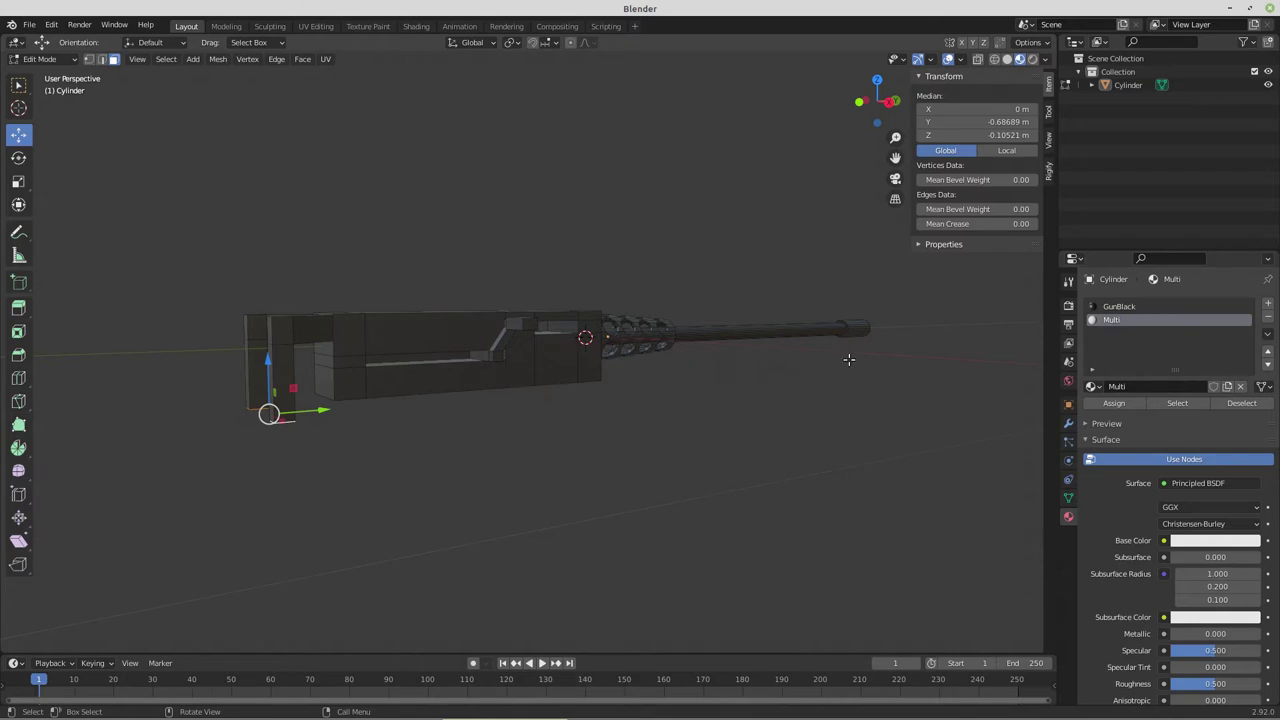
Give the Multi material's base color an image texture and load Browning.png from the Desktop's Map Assets folder
{"action": "left_click", "coordinate": [1163, 540]}
{"action": "left_click", "coordinate": [928, 422]}
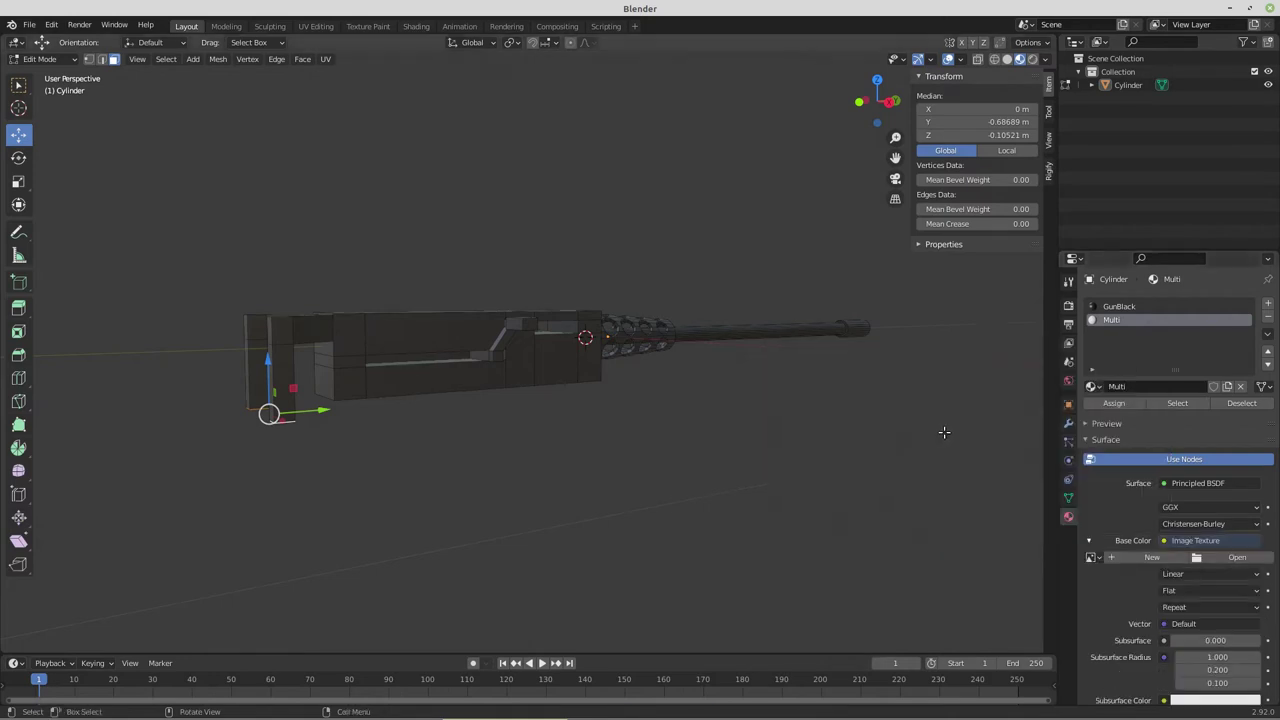
{"action": "left_click", "coordinate": [1237, 557]}
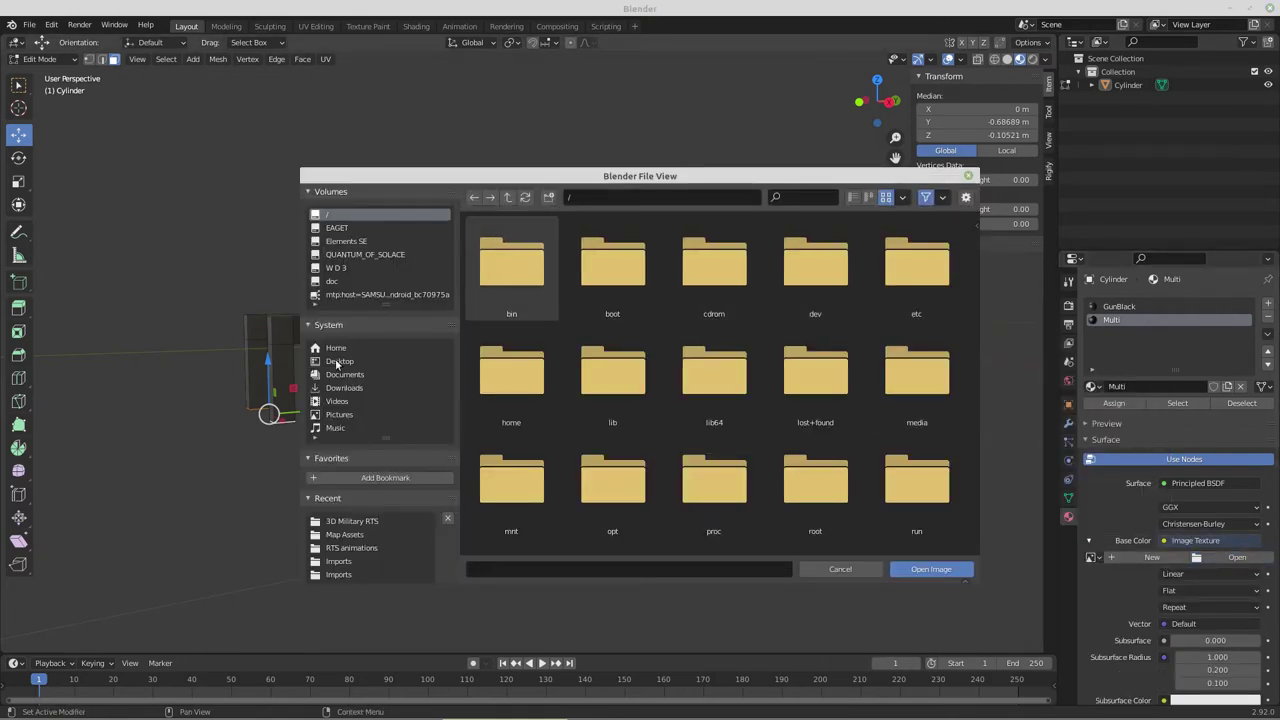
{"action": "left_click", "coordinate": [334, 362]}
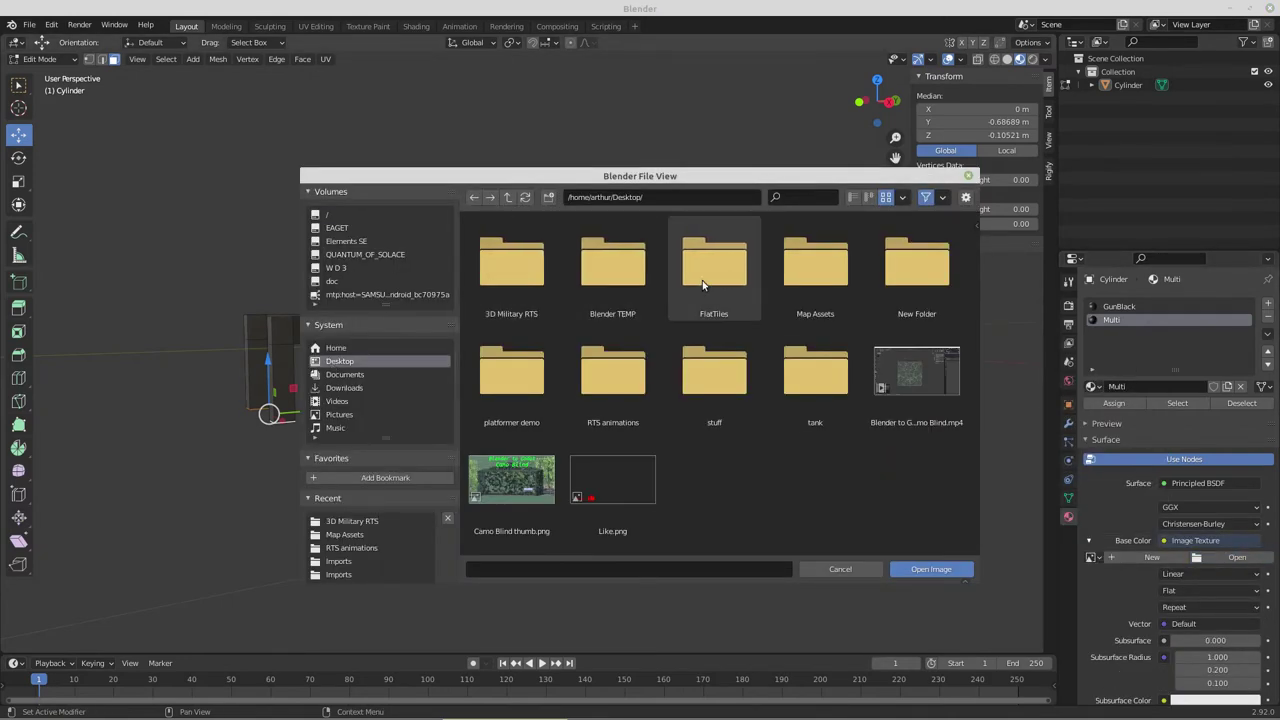
{"action": "double_click", "coordinate": [808, 285]}
{"action": "scroll", "coordinate": [686, 334], "scroll_direction": "down", "scroll_amount": 2}
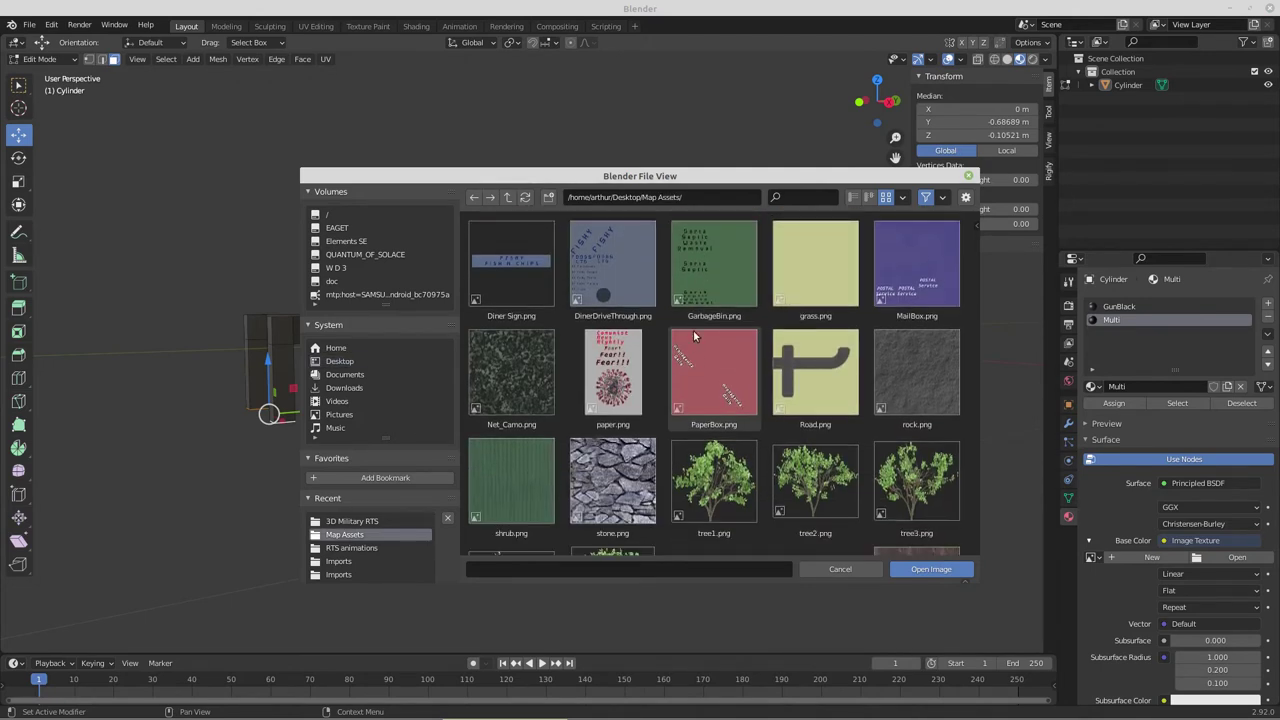
{"action": "scroll", "coordinate": [689, 331], "scroll_direction": "up", "scroll_amount": 2}
{"action": "double_click", "coordinate": [820, 268]}
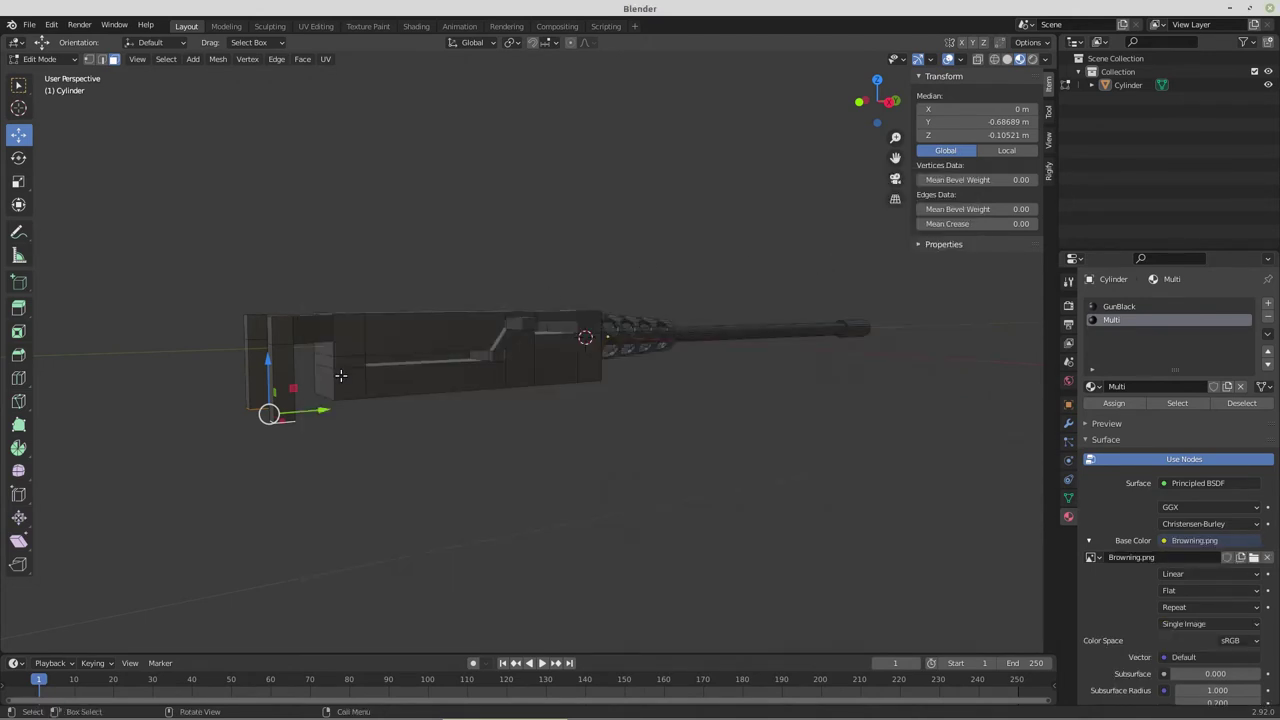
Switch to the UV Editing workspace with material preview shading and grow the face selection three times from the grip undersides
{"action": "left_click", "coordinate": [316, 26]}
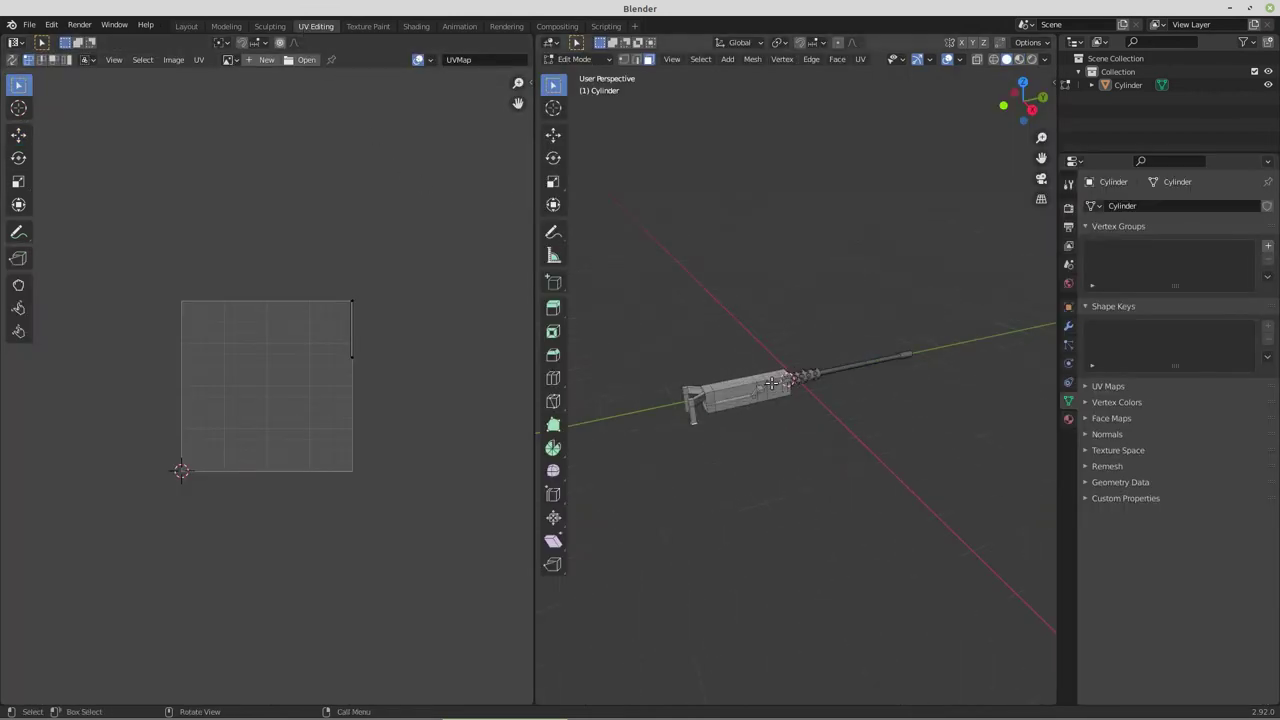
{"action": "left_click", "coordinate": [1019, 59]}
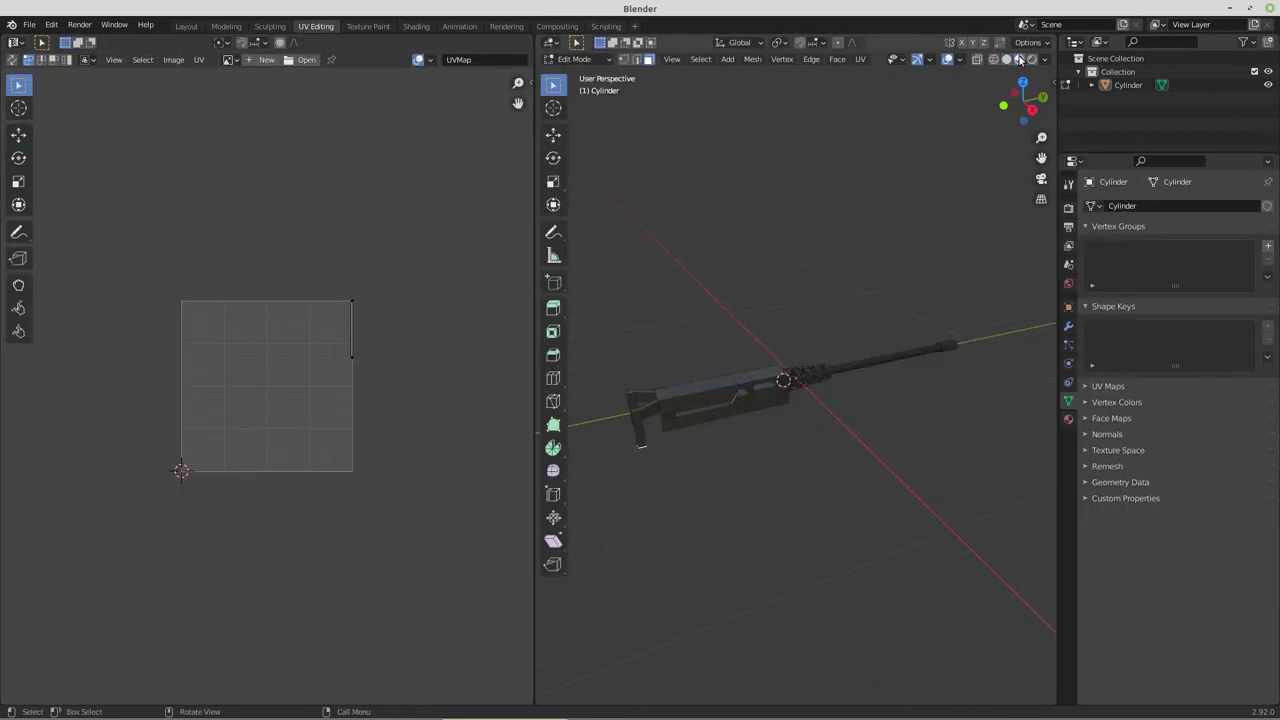
{"action": "middle_click_drag", "start_coordinate": [688, 352], "coordinate": [764, 313]}
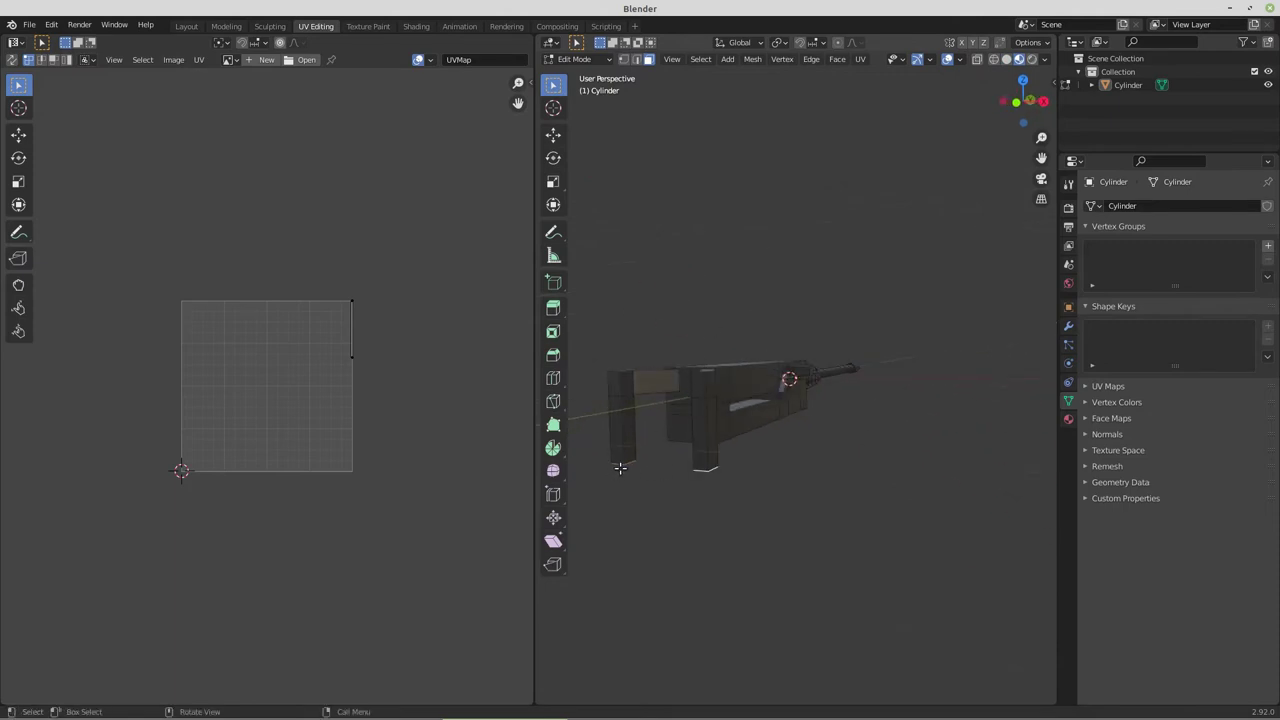
{"action": "key", "text": "ctrl+KP_Add"}
{"action": "key", "text": "ctrl+KP_Add"}
{"action": "key", "text": "ctrl+KP_Add"}
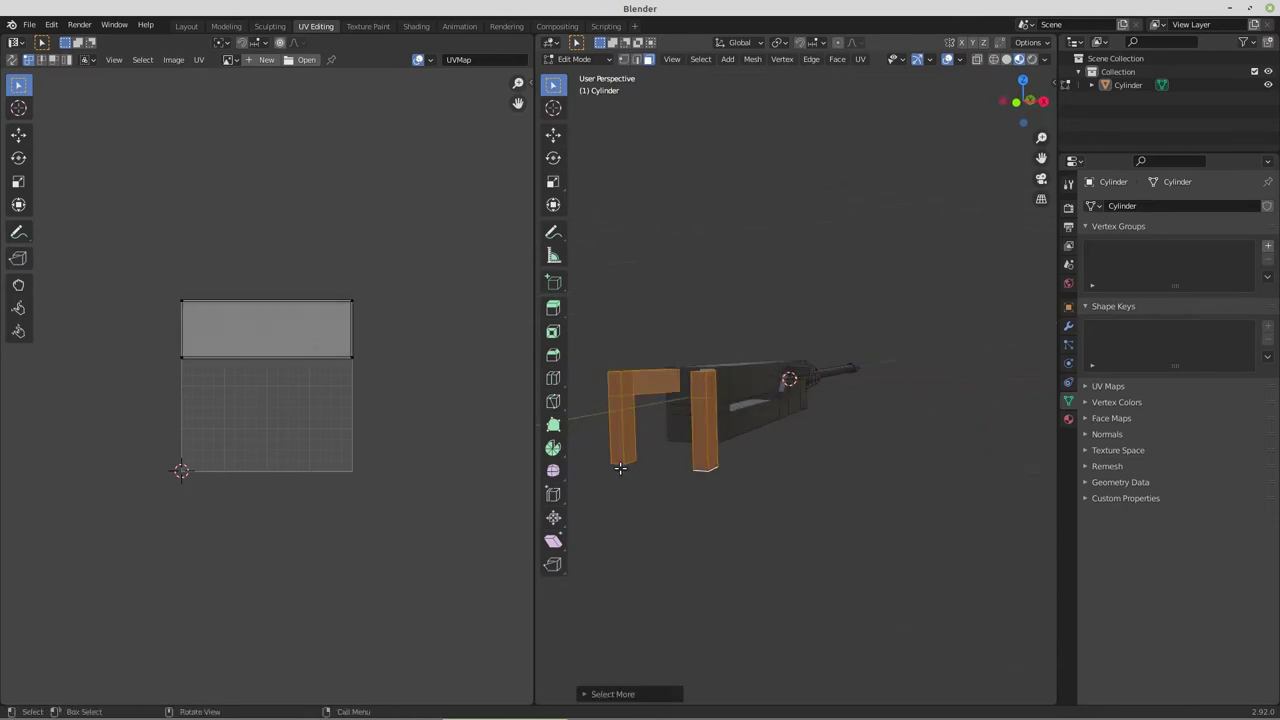
Unwrap the selected grip and arm faces with Smart UV Project, using a 66° angle limit and zero island margin
{"action": "left_click", "coordinate": [860, 59]}
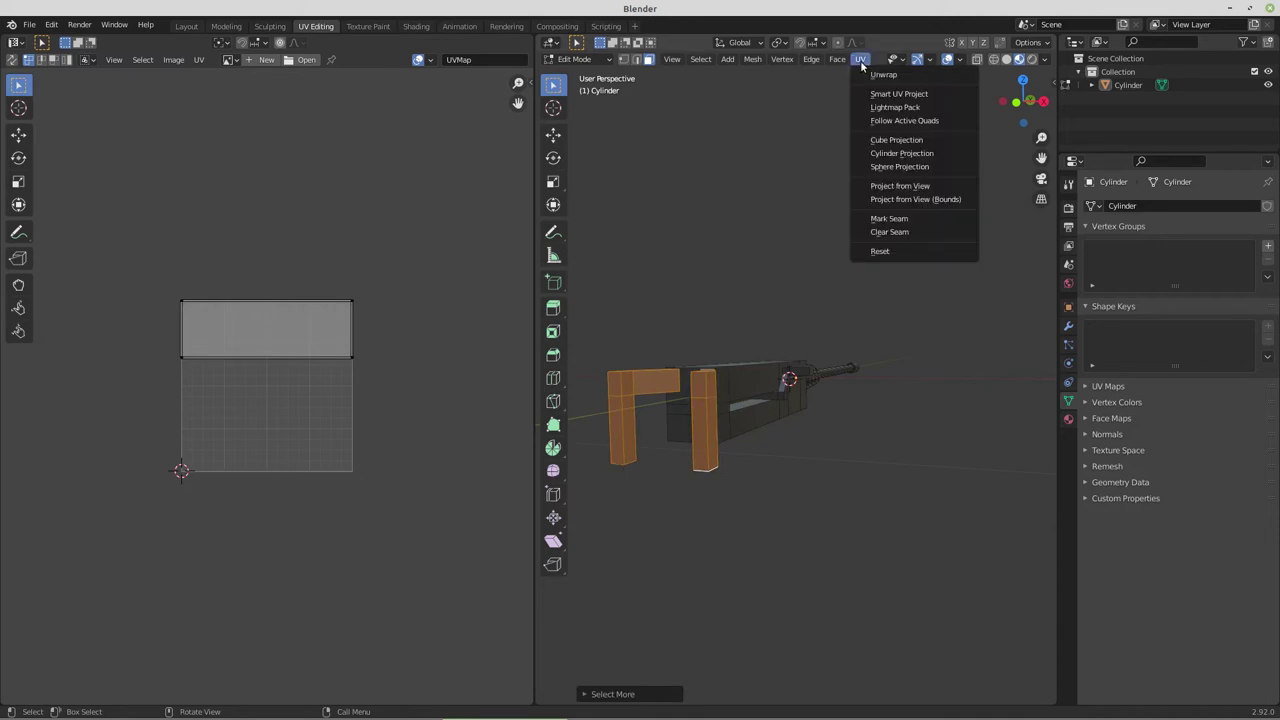
{"action": "left_click", "coordinate": [877, 93]}
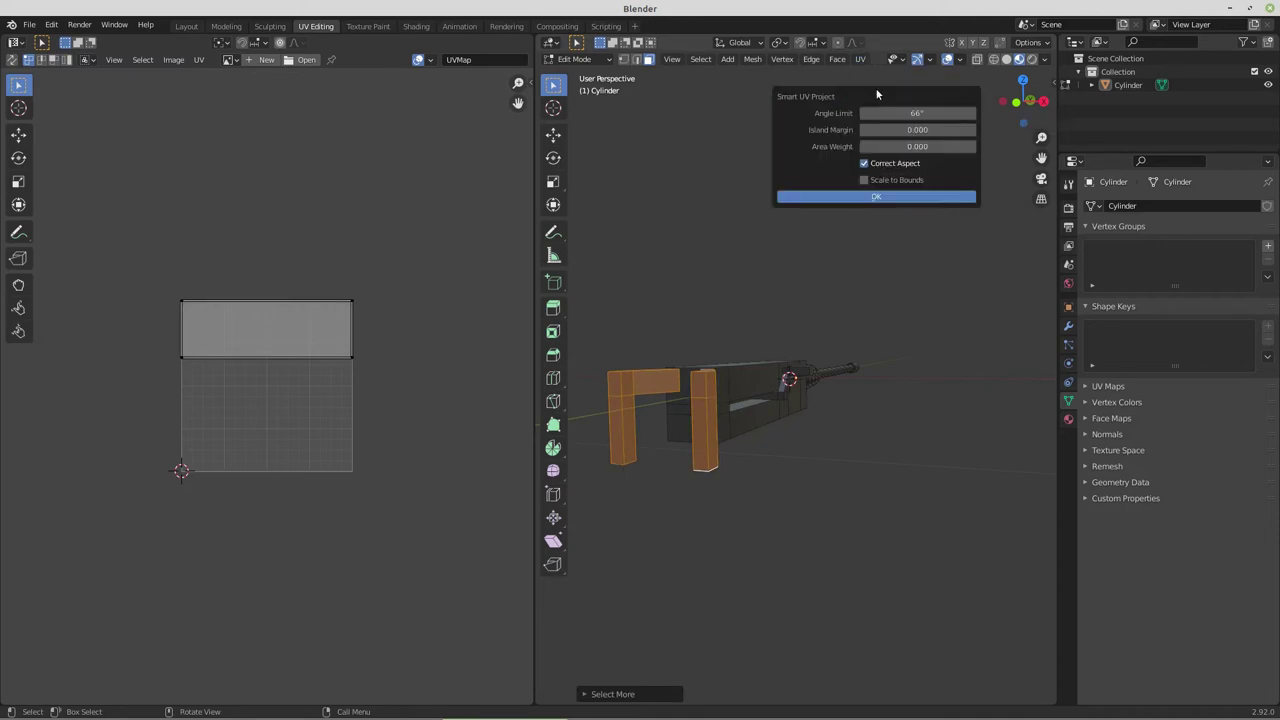
{"action": "left_click", "coordinate": [857, 195]}
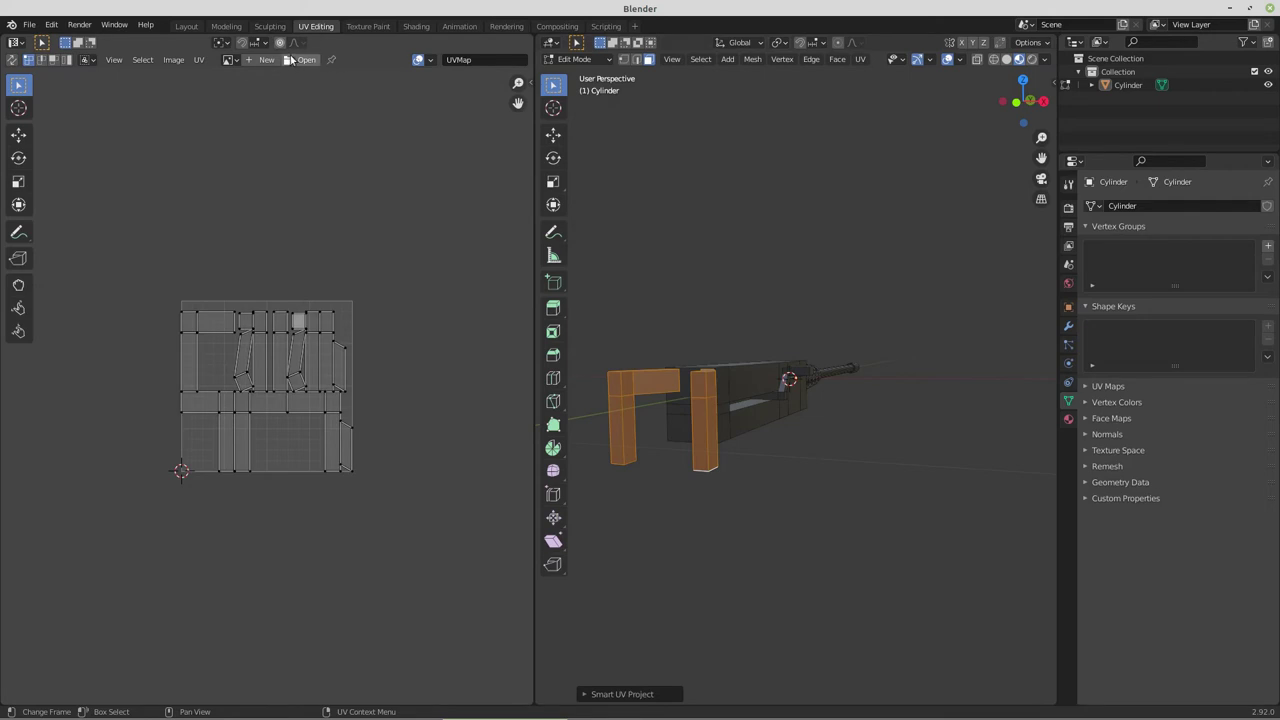
Display Browning.png as the background image behind the unwrapped UV islands
{"action": "left_click", "coordinate": [229, 60]}
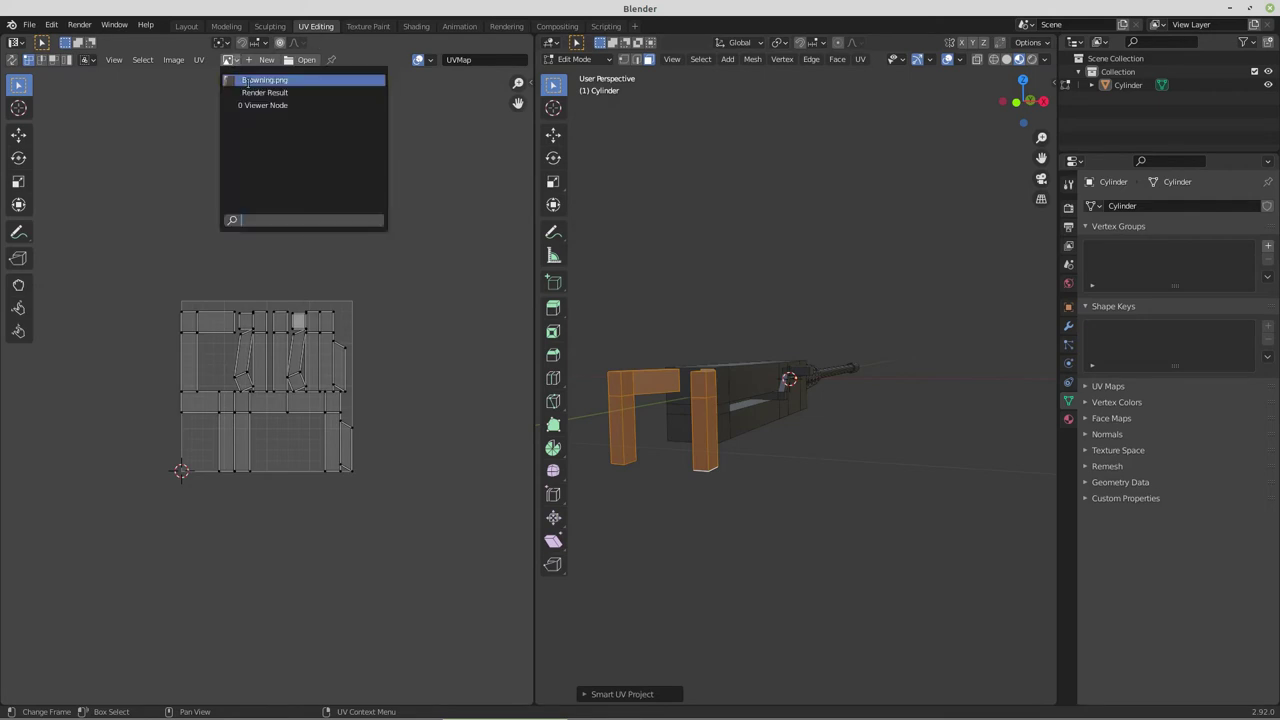
{"action": "left_click", "coordinate": [247, 80]}
{"action": "scroll", "coordinate": [249, 402], "scroll_direction": "up", "scroll_amount": 4}
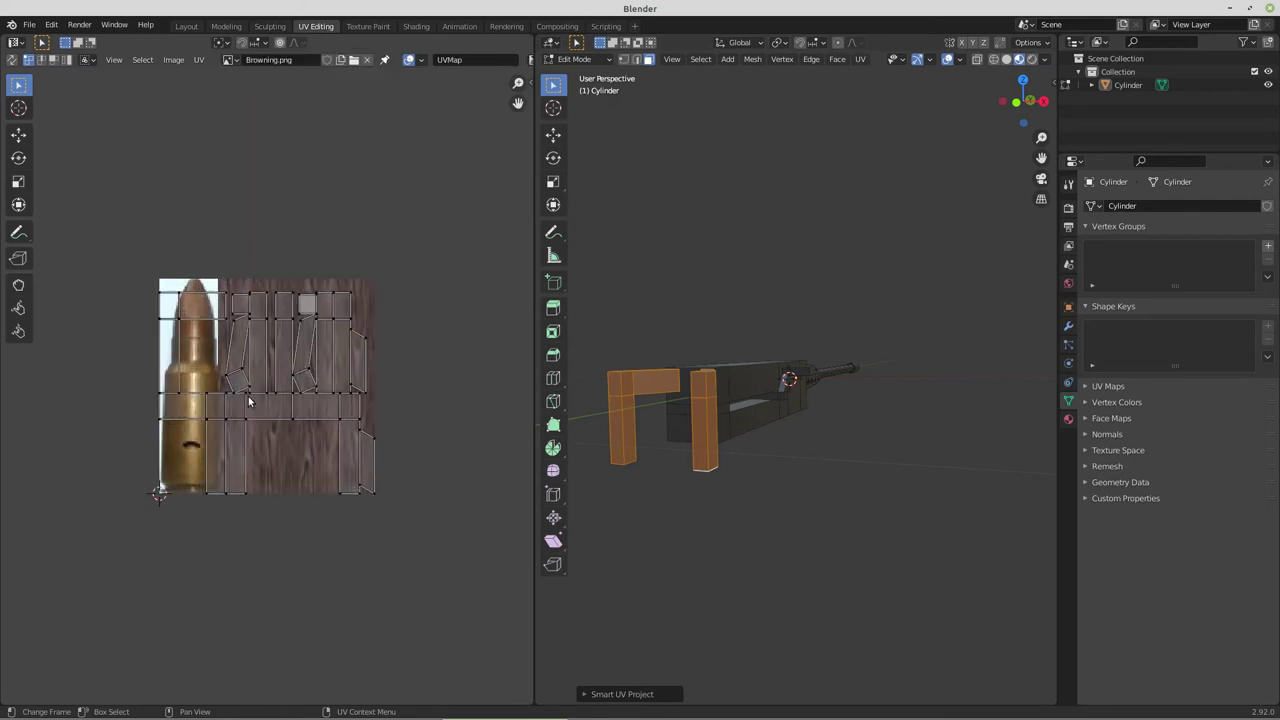
{"action": "scroll", "coordinate": [249, 402], "scroll_direction": "up", "scroll_amount": 3}
{"action": "scroll", "coordinate": [250, 400], "scroll_direction": "down", "scroll_amount": 3}
Scale all the UV islands down together and move them fully onto the wood area of the texture
{"action": "key", "text": "a"}
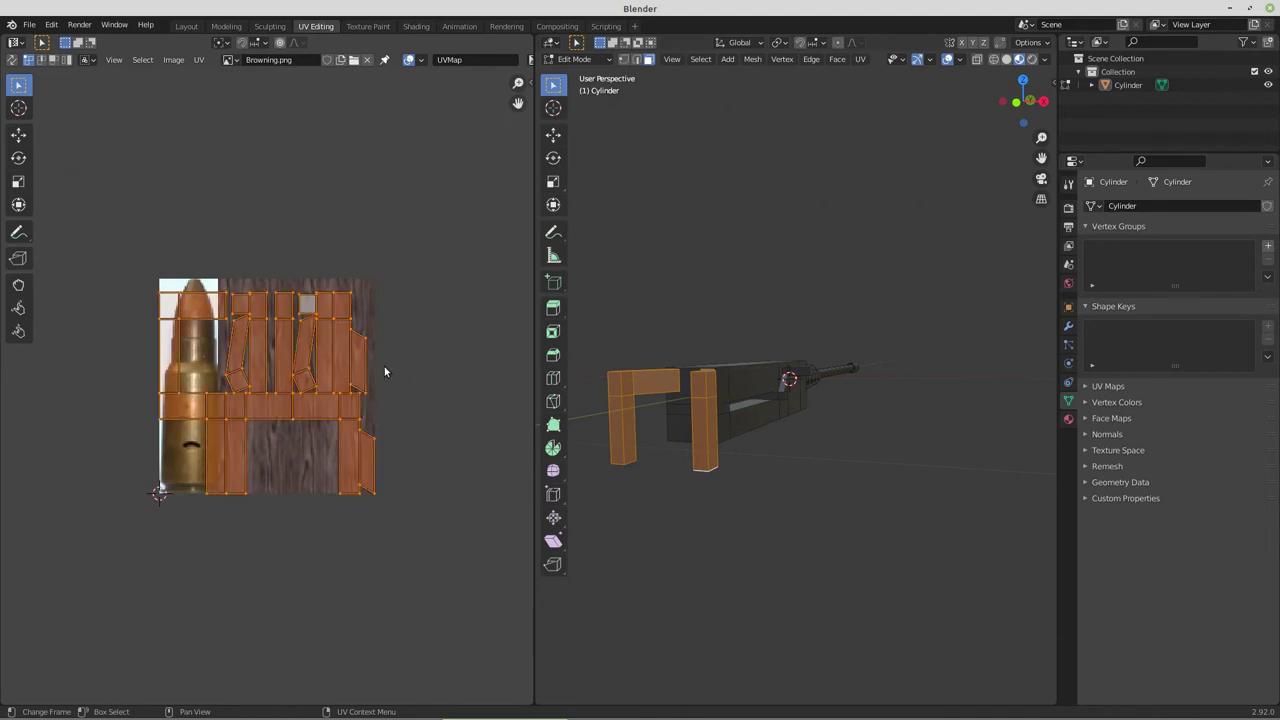
{"action": "key", "text": "s"}
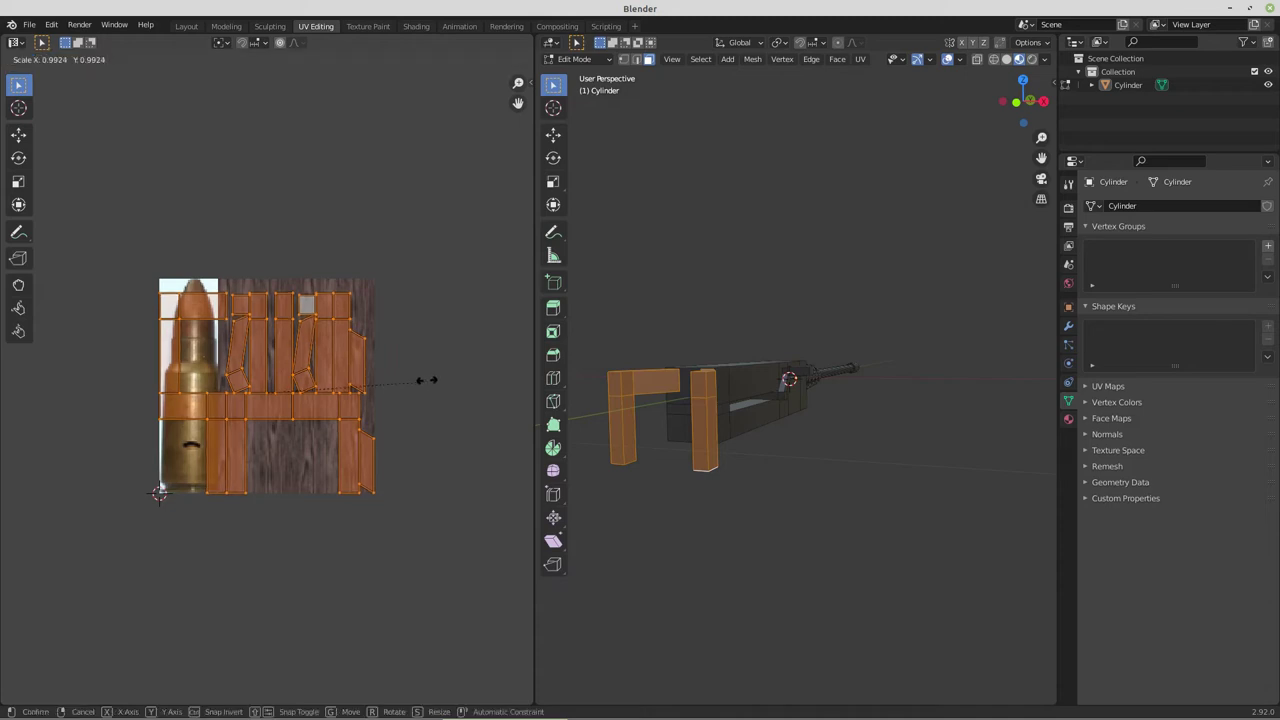
{"action": "left_click", "coordinate": [350, 385]}
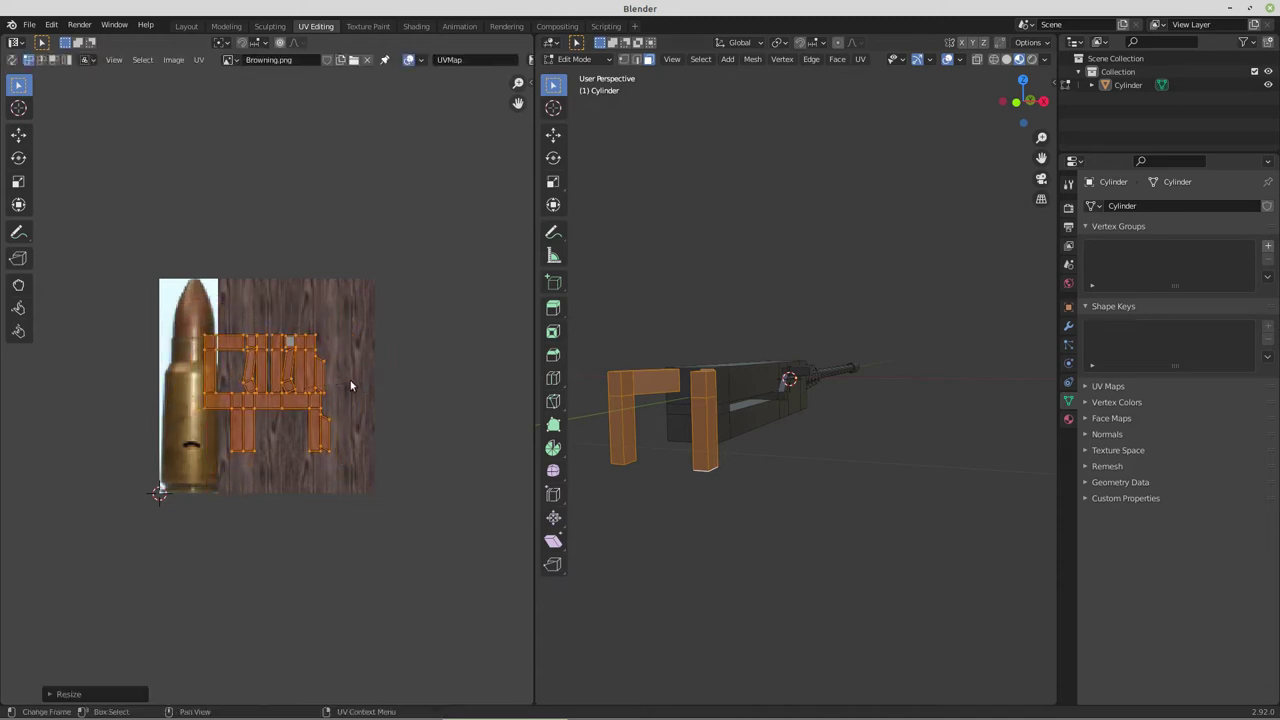
{"action": "key", "text": "g"}
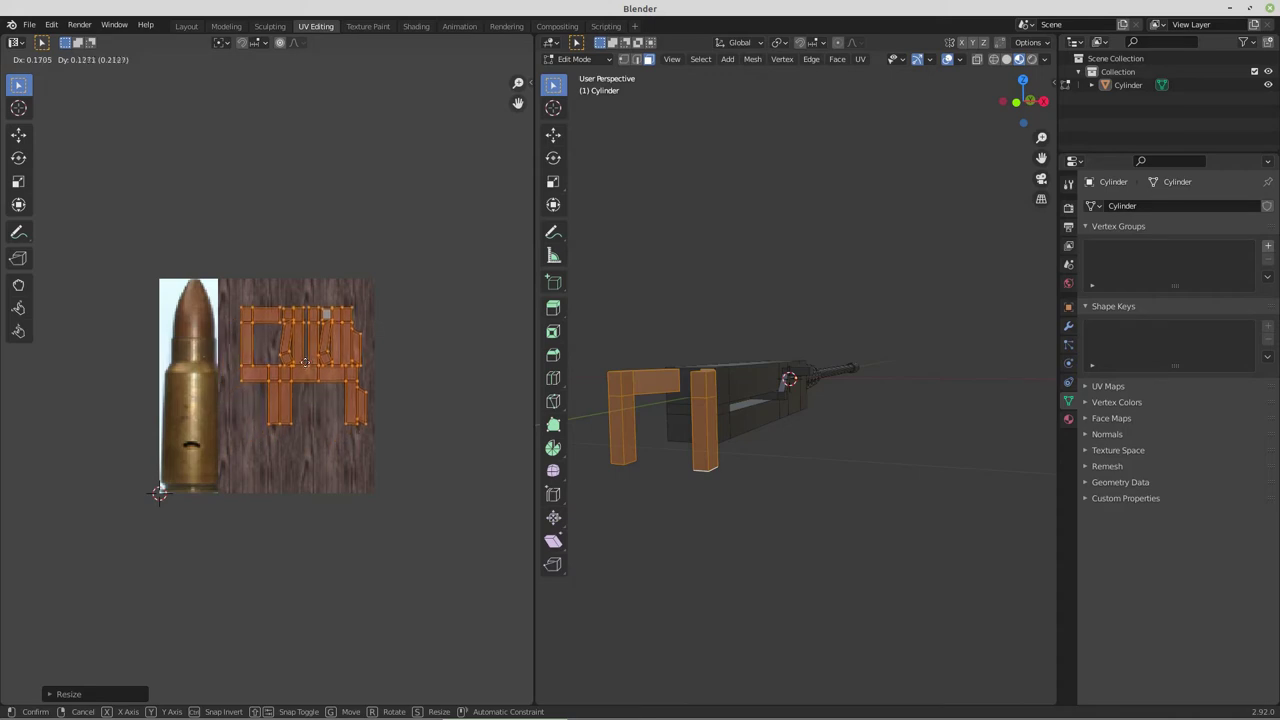
{"action": "left_click", "coordinate": [305, 356]}
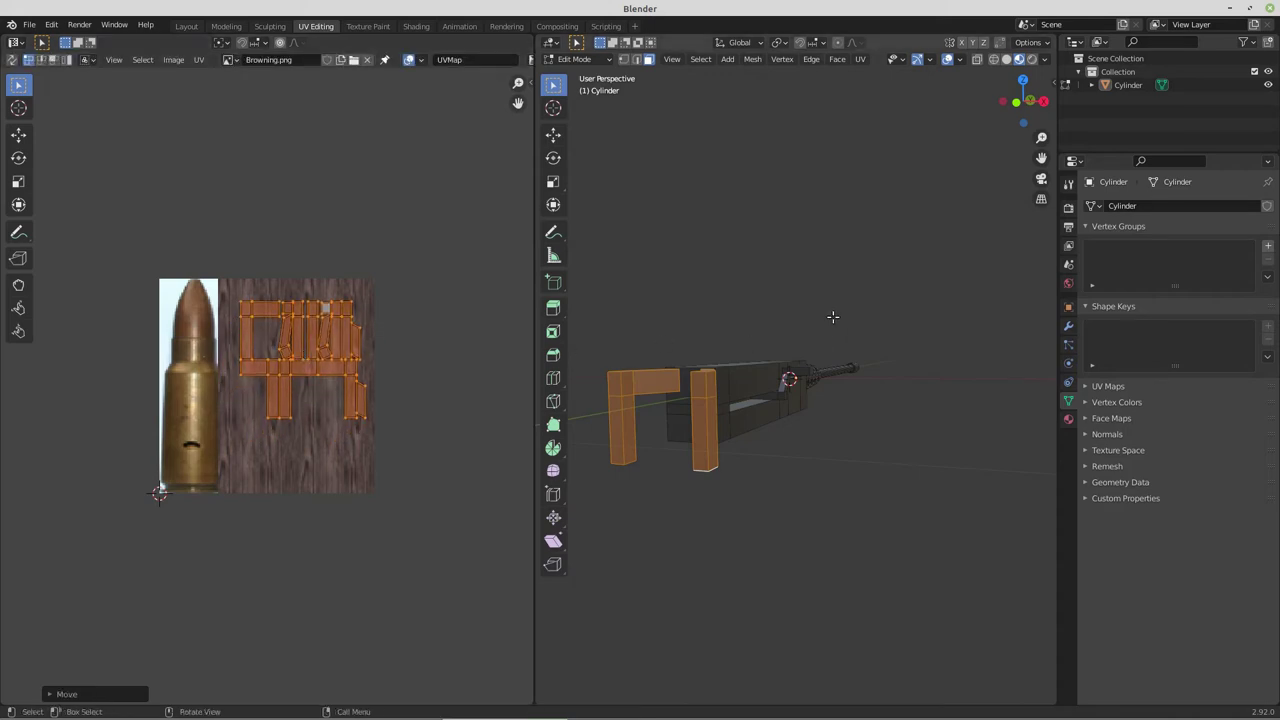
Replace the selection with the lower rear end face of the receiver between the two grips
{"action": "left_click", "coordinate": [670, 463]}
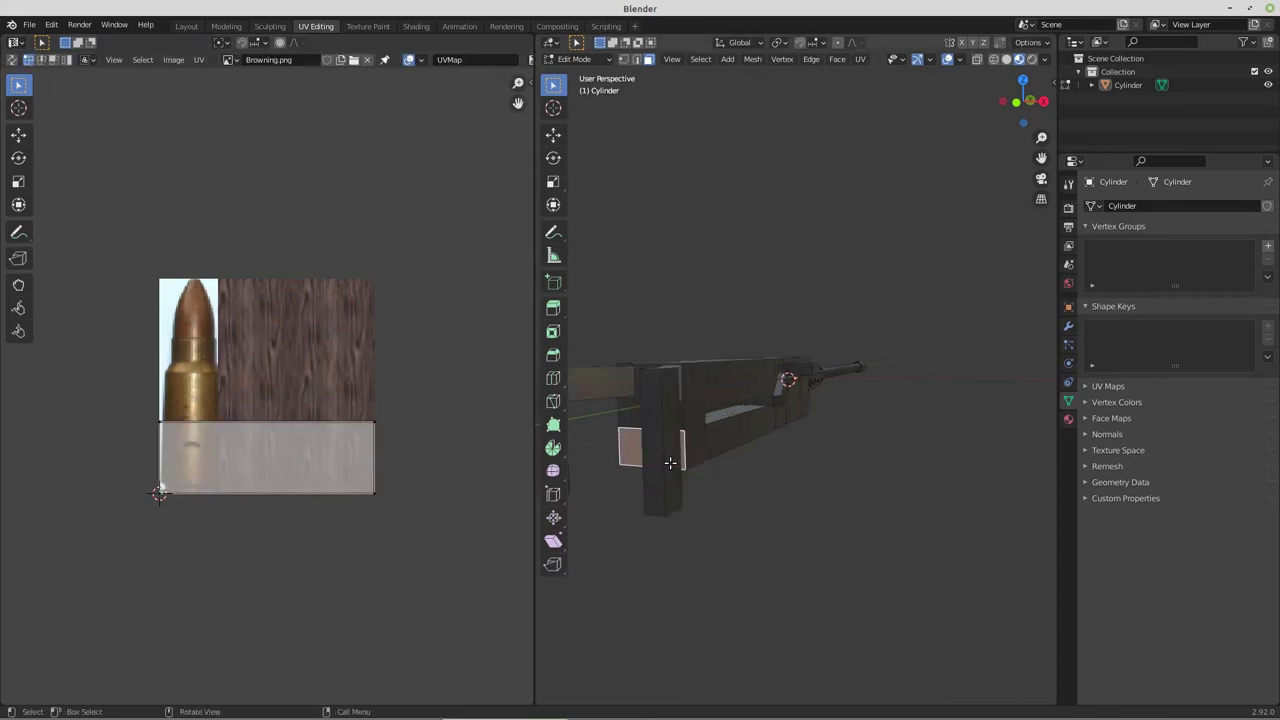
{"action": "middle_click_drag", "start_coordinate": [669, 457], "coordinate": [679, 424]}
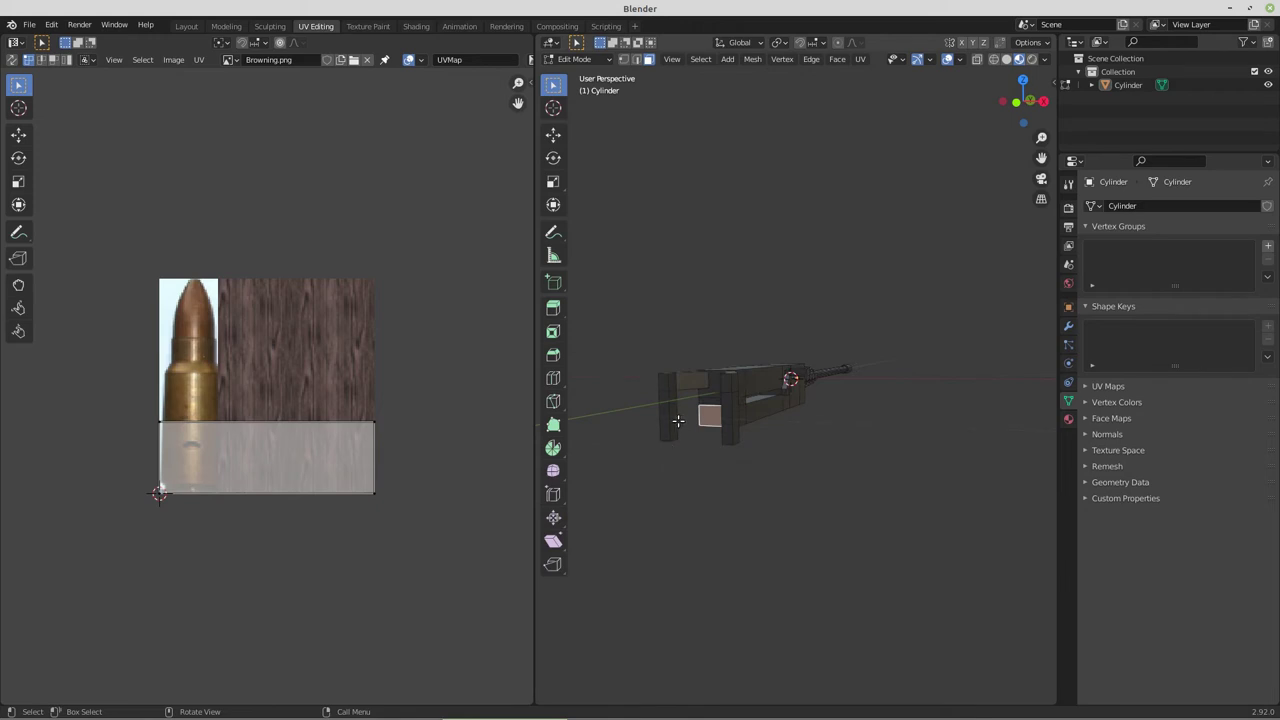
Select the connected faces of both rear grip handles and assign the Multi material to them
{"action": "left_click", "coordinate": [667, 408]}
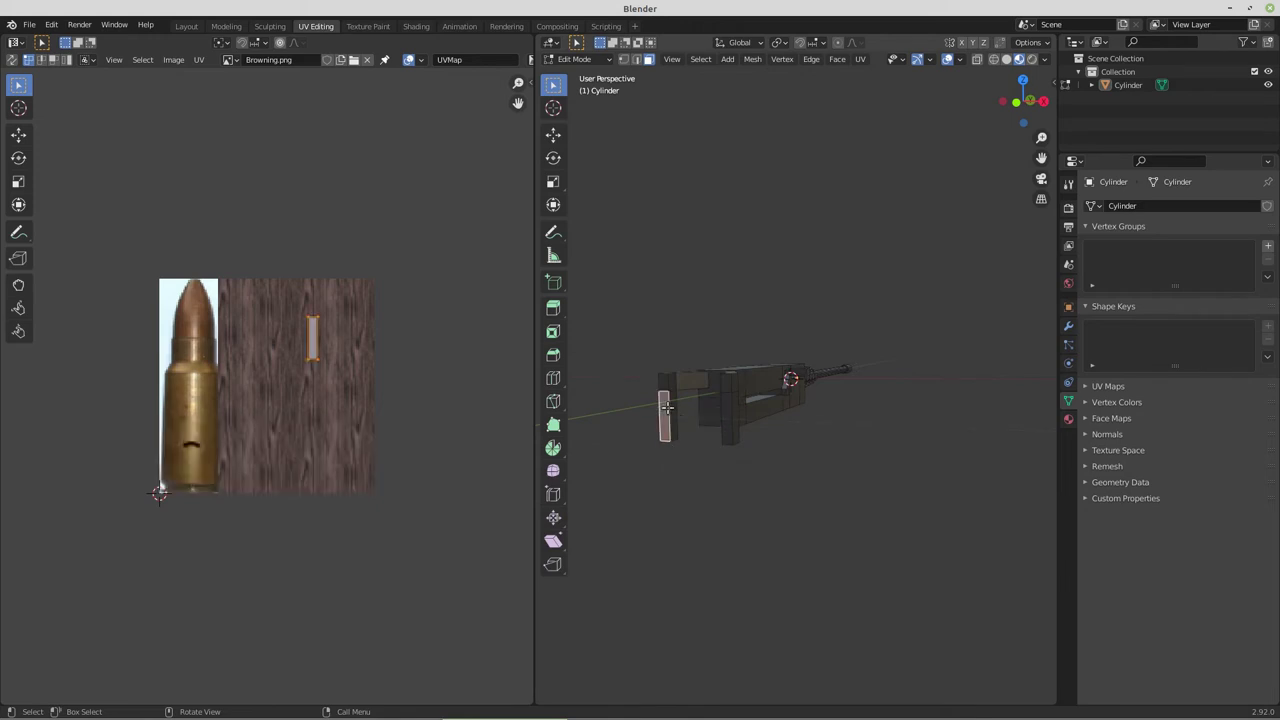
{"action": "key", "text": "ctrl+KP_Add"}
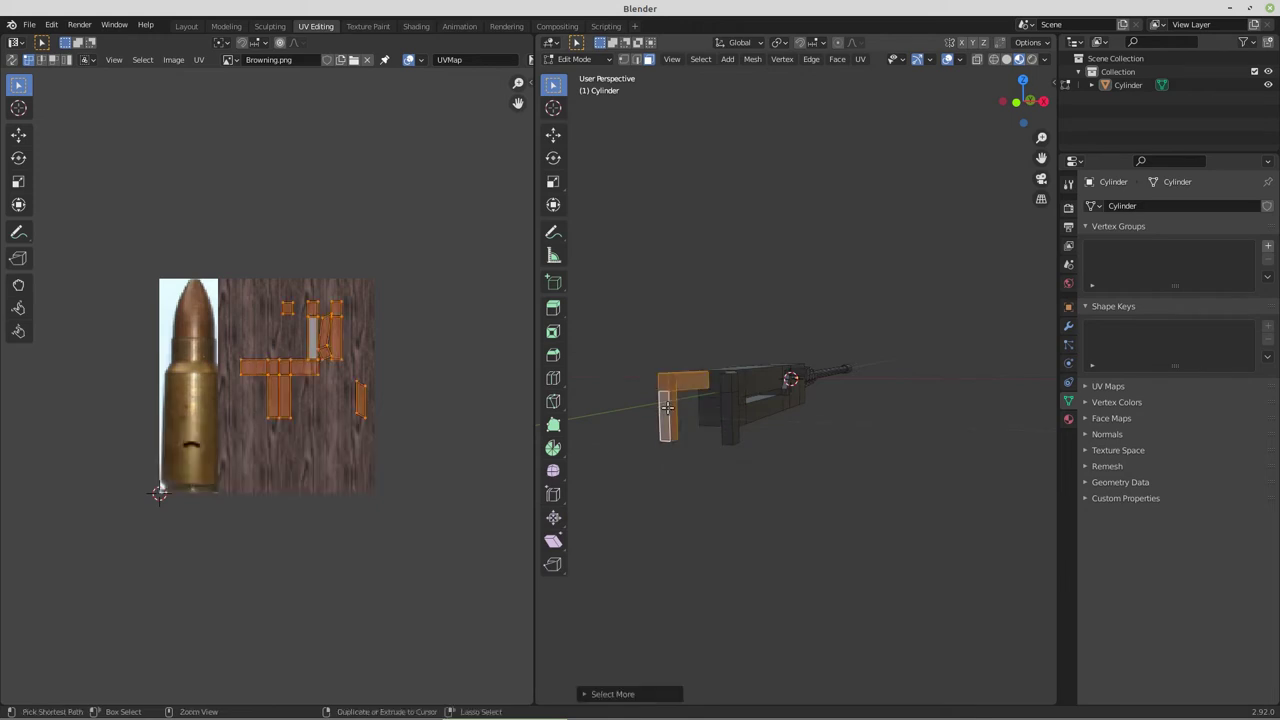
{"action": "left_click", "coordinate": [728, 401], "text": "ctrl"}
{"action": "key", "text": "ctrl+KP_Add"}
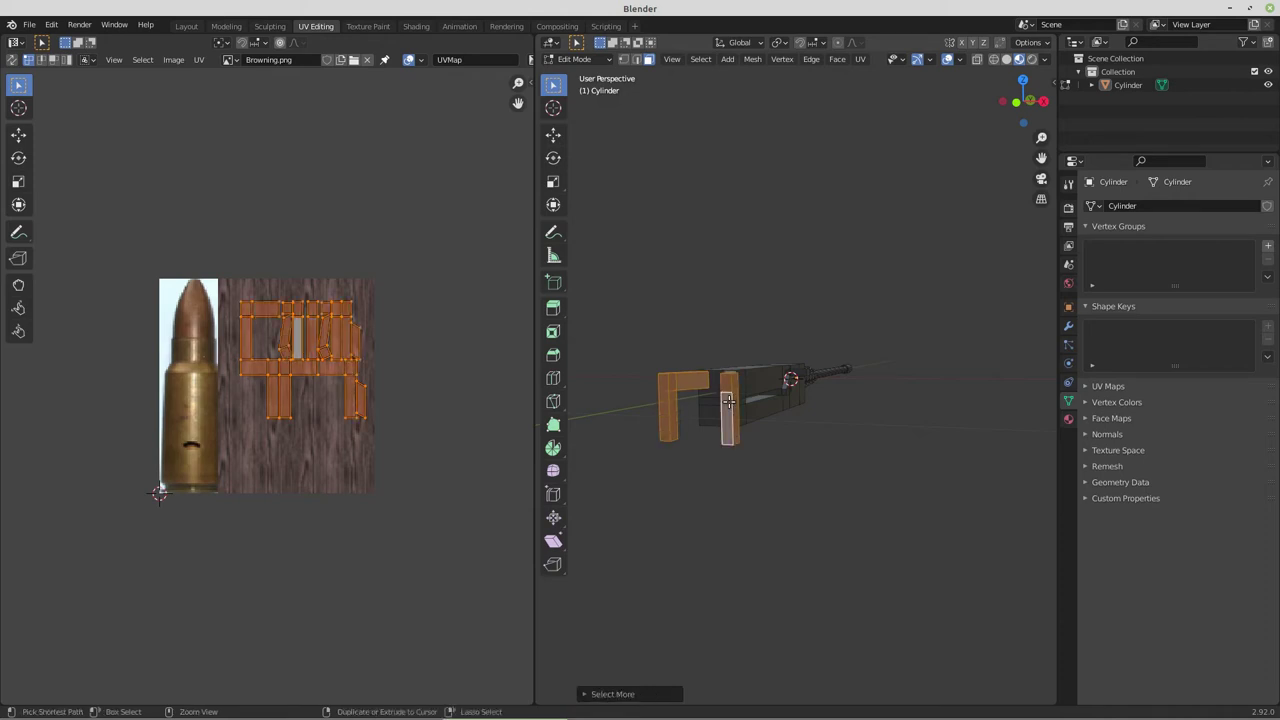
{"action": "left_click", "coordinate": [1068, 418]}
{"action": "left_click", "coordinate": [1116, 306]}
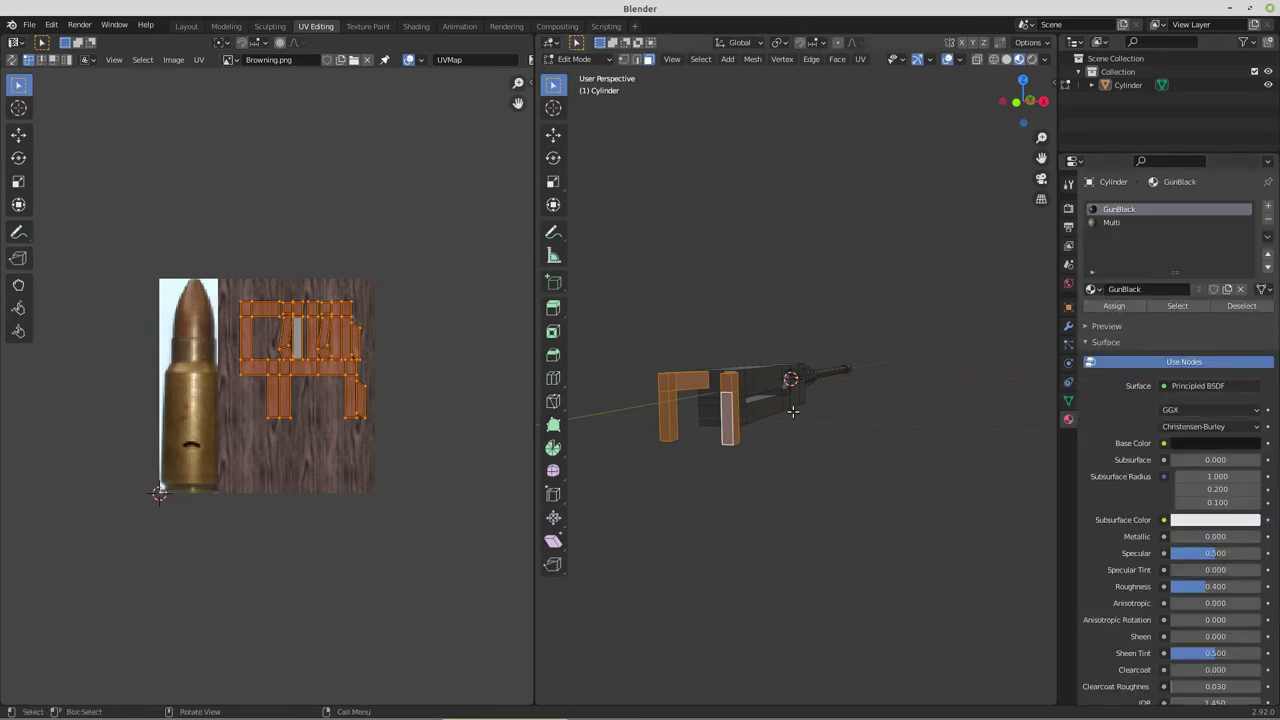
{"action": "left_click", "coordinate": [1113, 222]}
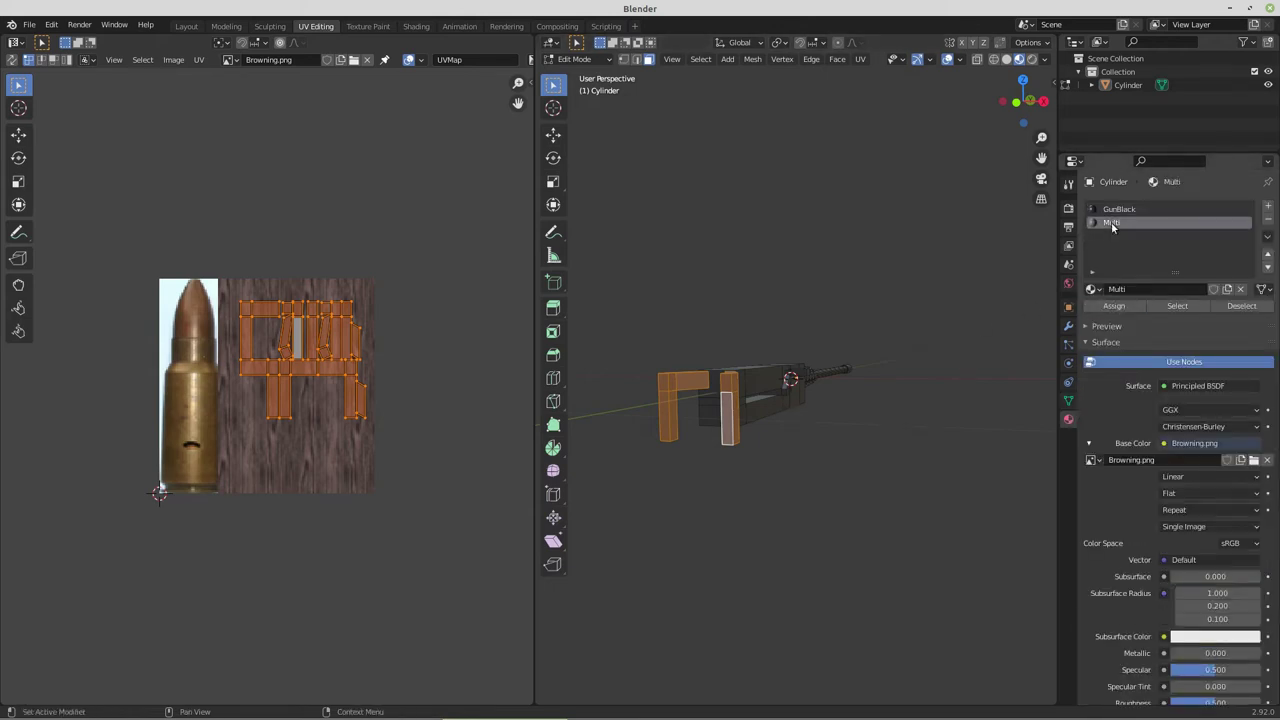
{"action": "left_click", "coordinate": [1113, 306]}
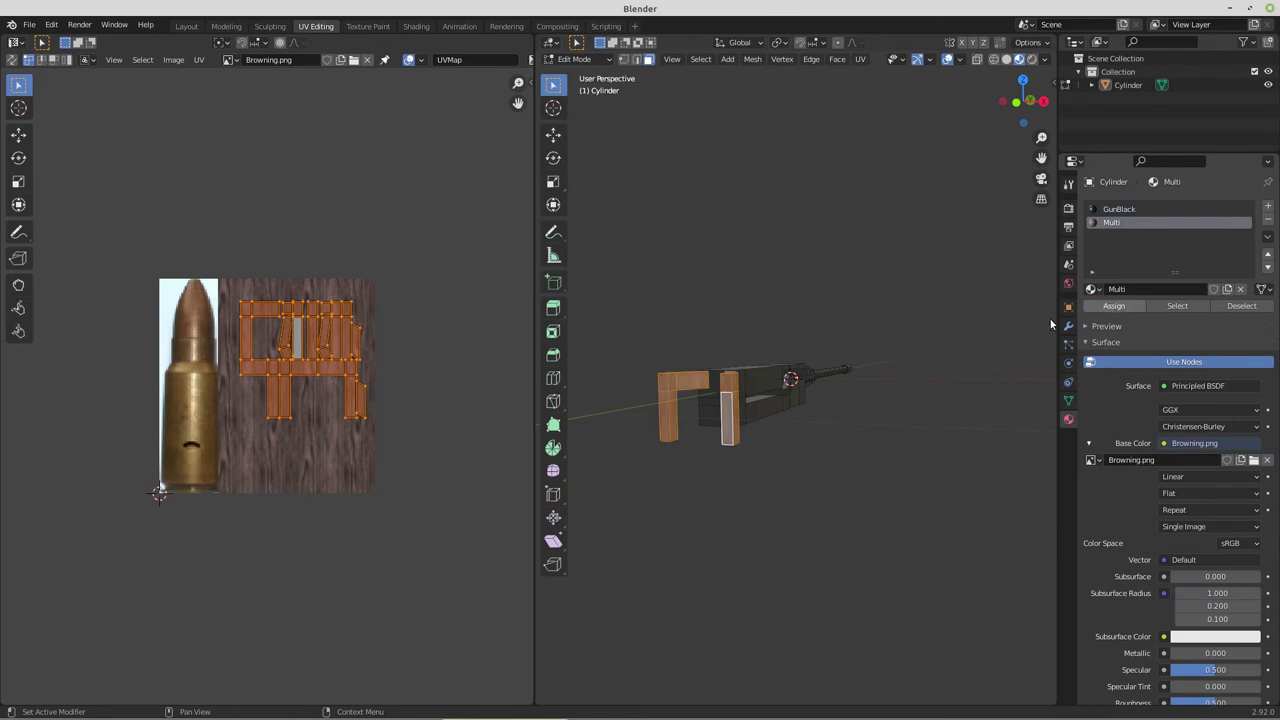
{"action": "left_click", "coordinate": [843, 417]}
Select the end block of the side charging handle with its adjoining faces and unwrap it with Smart UV Project
{"action": "middle_click_drag", "start_coordinate": [743, 466], "coordinate": [689, 449]}
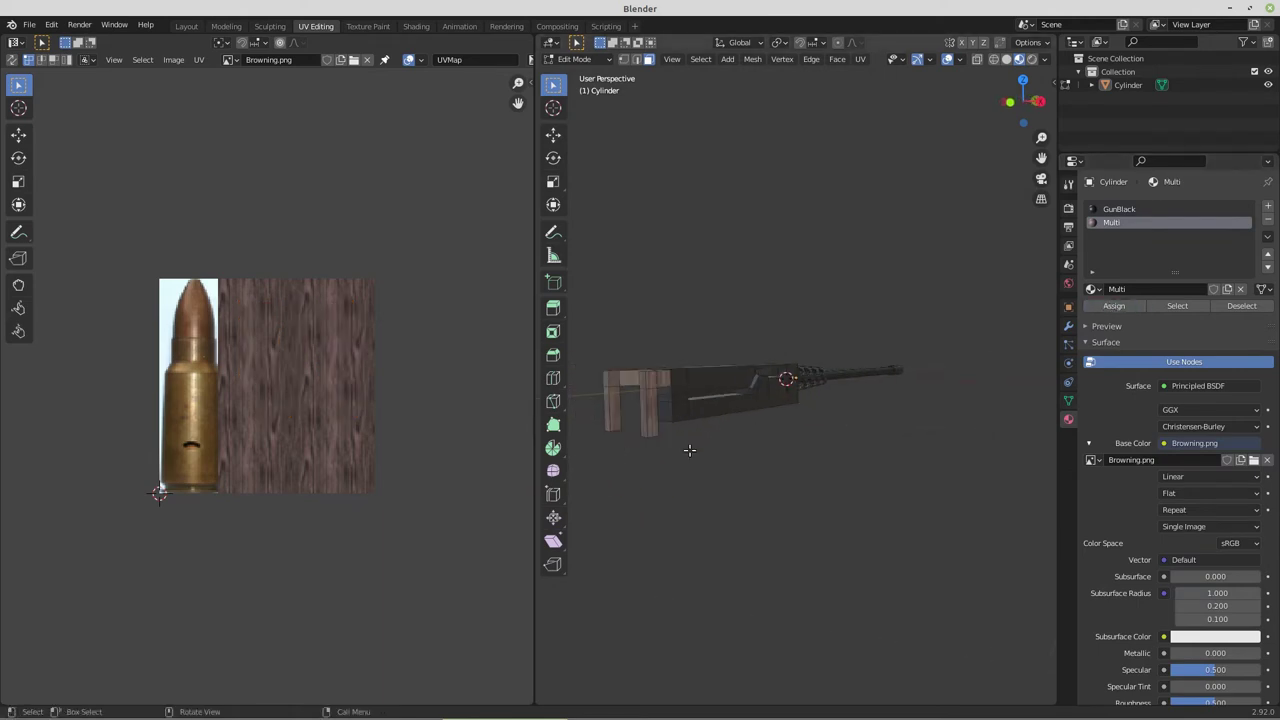
{"action": "scroll", "coordinate": [780, 412], "scroll_direction": "up", "scroll_amount": 3}
{"action": "middle_click_drag", "start_coordinate": [765, 409], "coordinate": [677, 349]}
{"action": "left_click", "coordinate": [670, 346]}
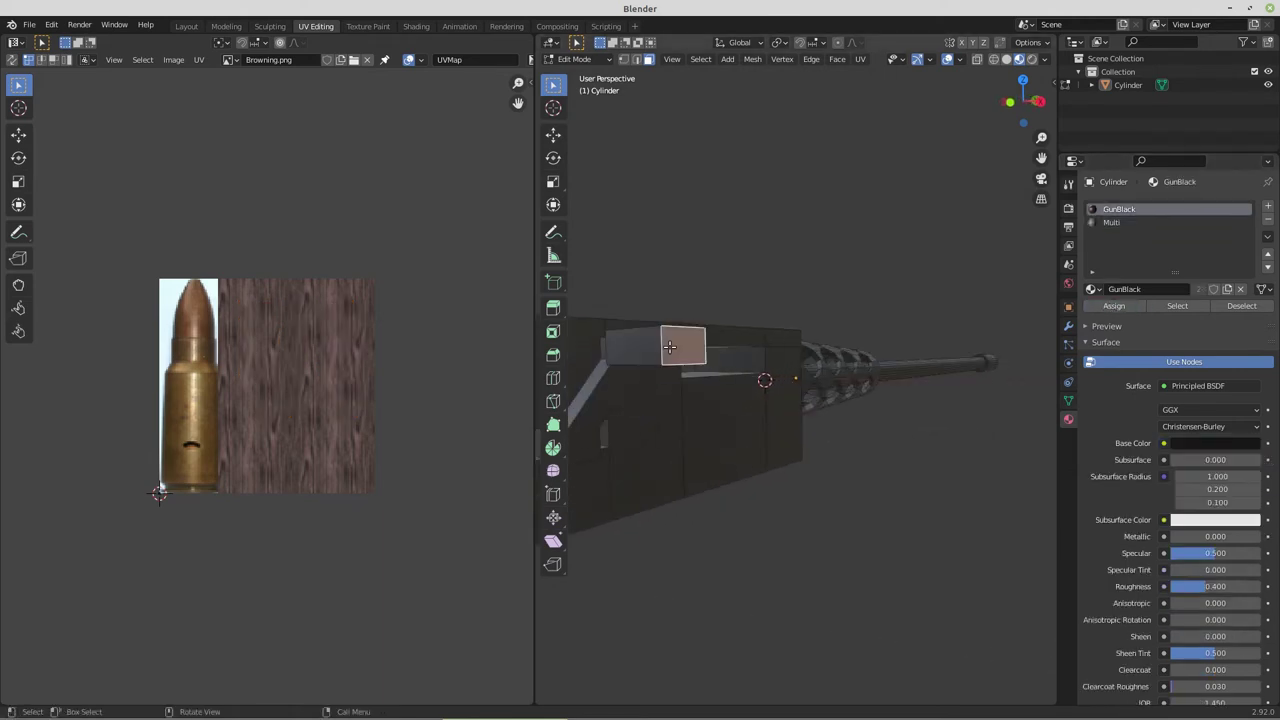
{"action": "key", "text": "ctrl+KP_Add"}
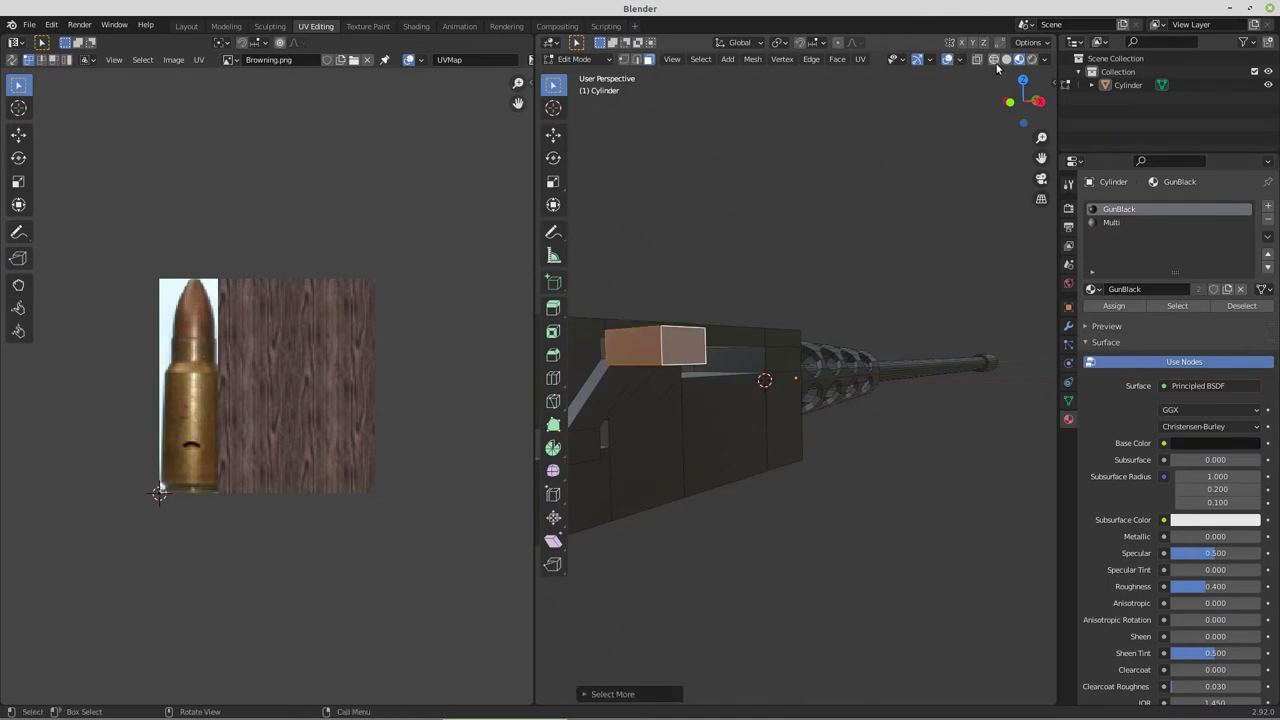
{"action": "left_click", "coordinate": [859, 60]}
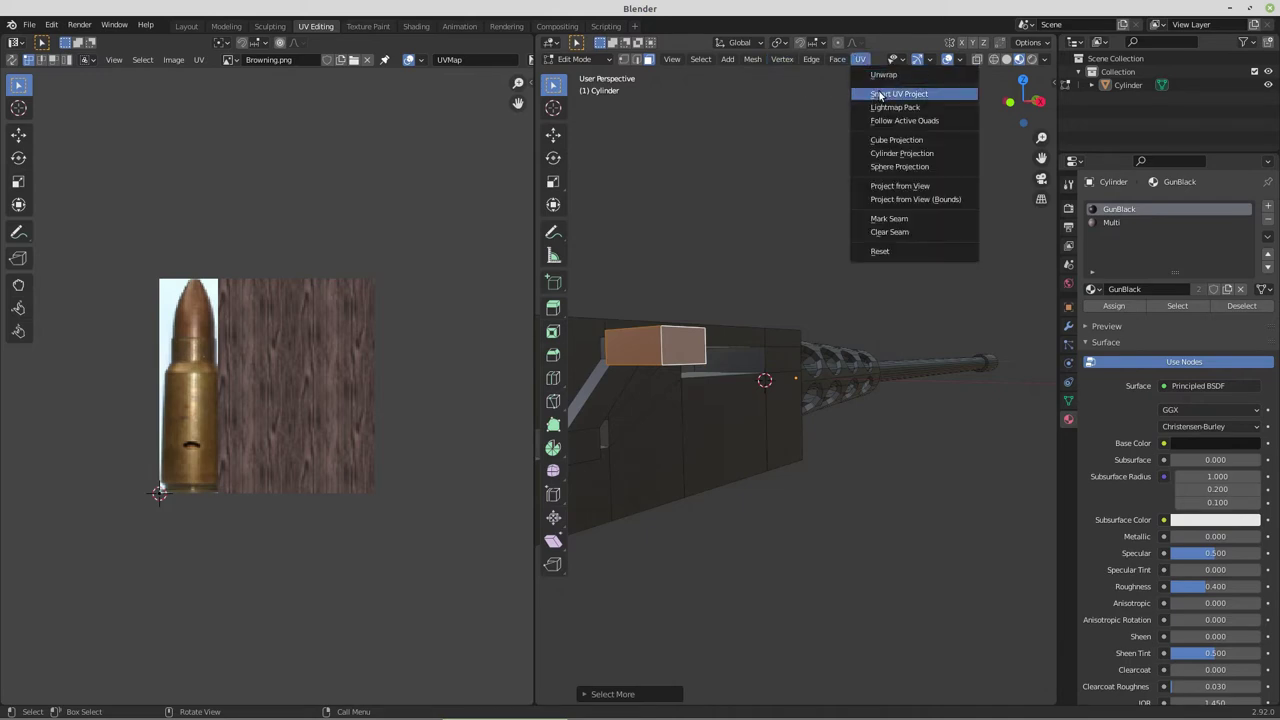
{"action": "left_click", "coordinate": [880, 94]}
{"action": "left_click", "coordinate": [877, 197]}
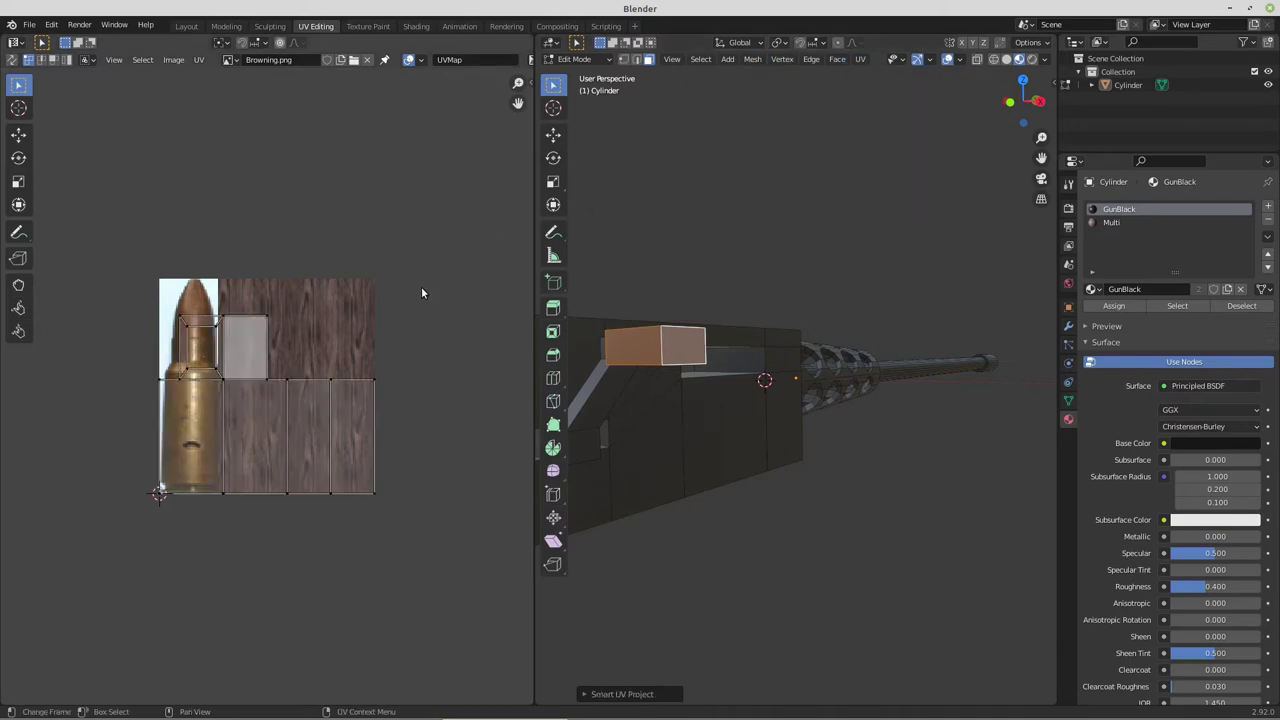
Scale down all the end block's UV islands and move them onto the lower part of the wood texture
{"action": "key", "text": "a"}
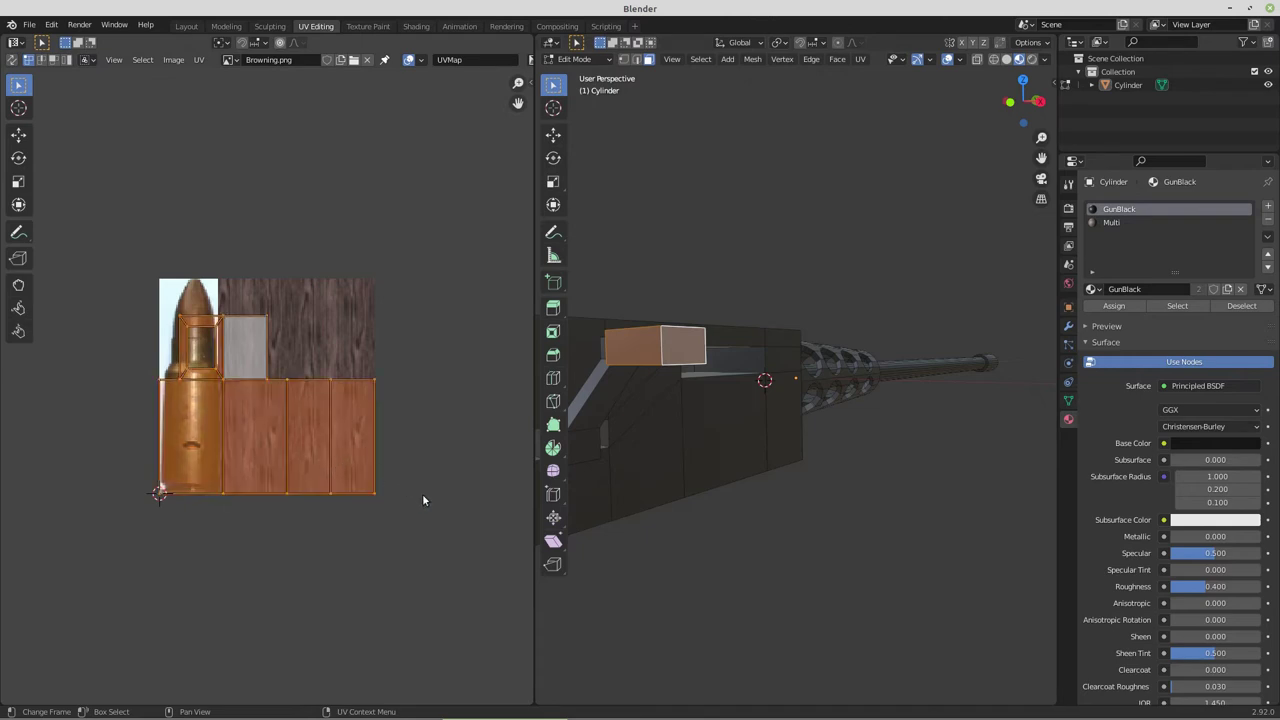
{"action": "key", "text": "s"}
{"action": "left_click", "coordinate": [323, 450]}
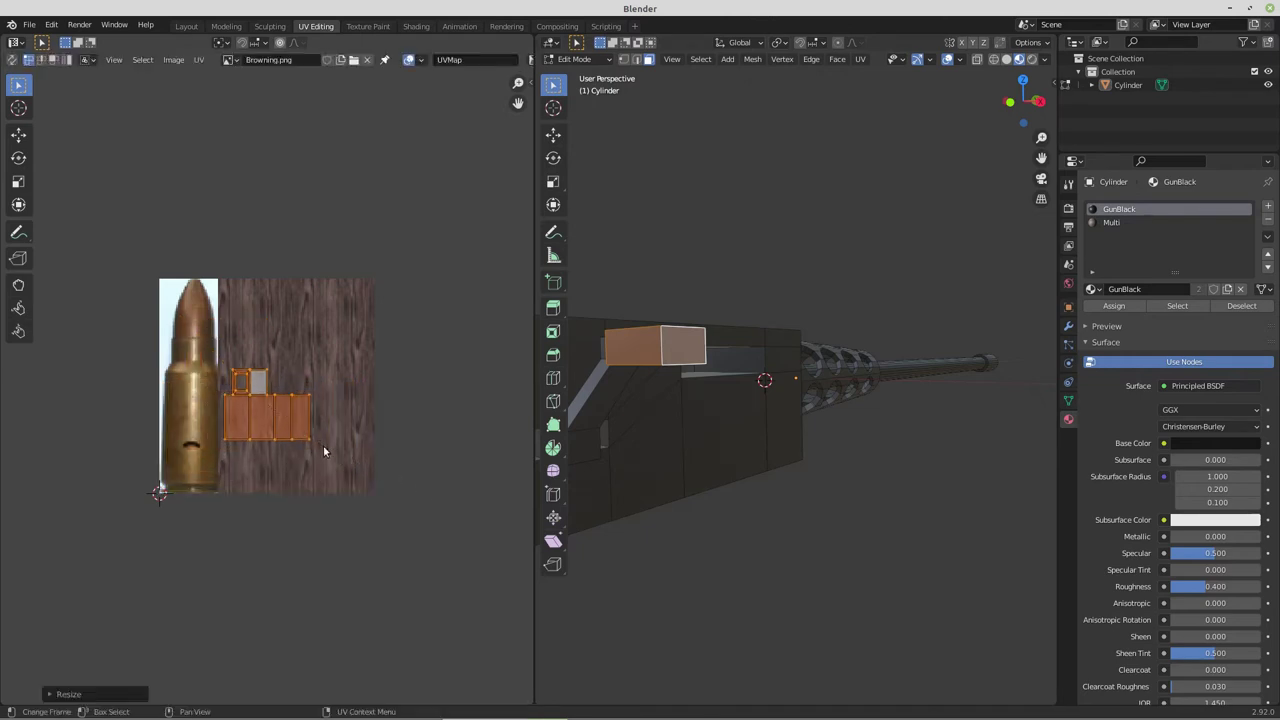
{"action": "key", "text": "g"}
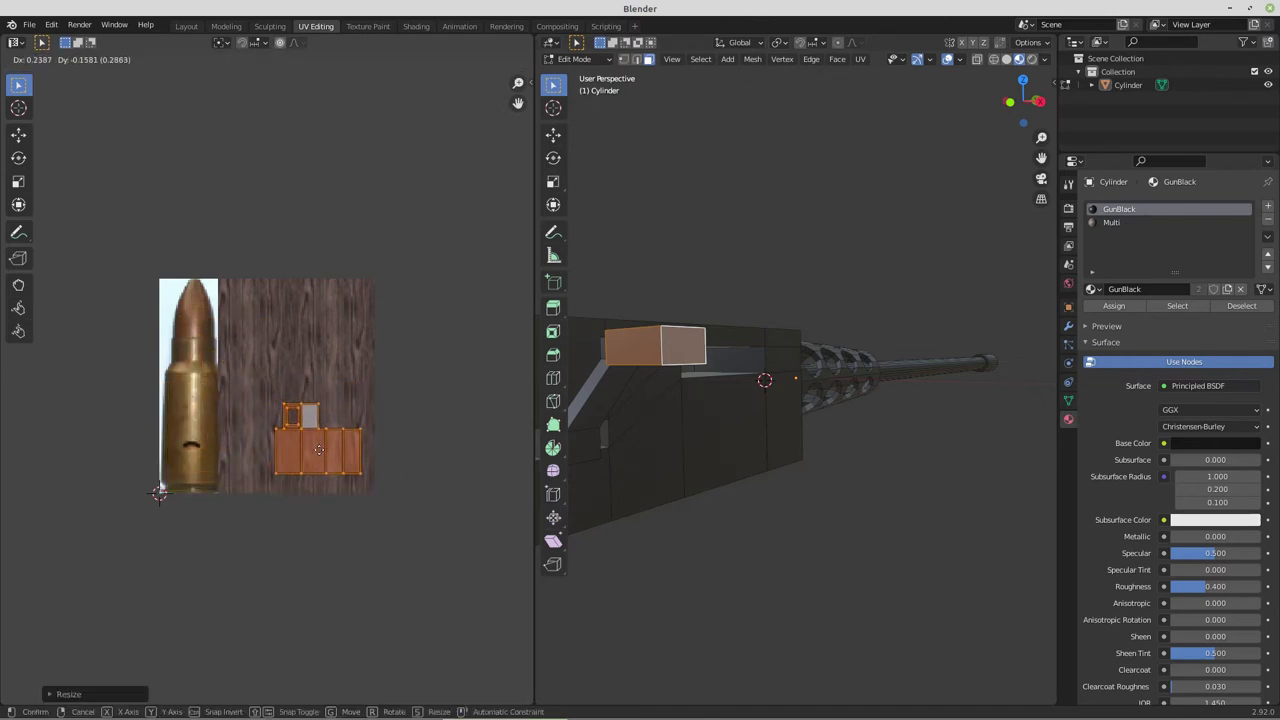
{"action": "left_click", "coordinate": [318, 447]}
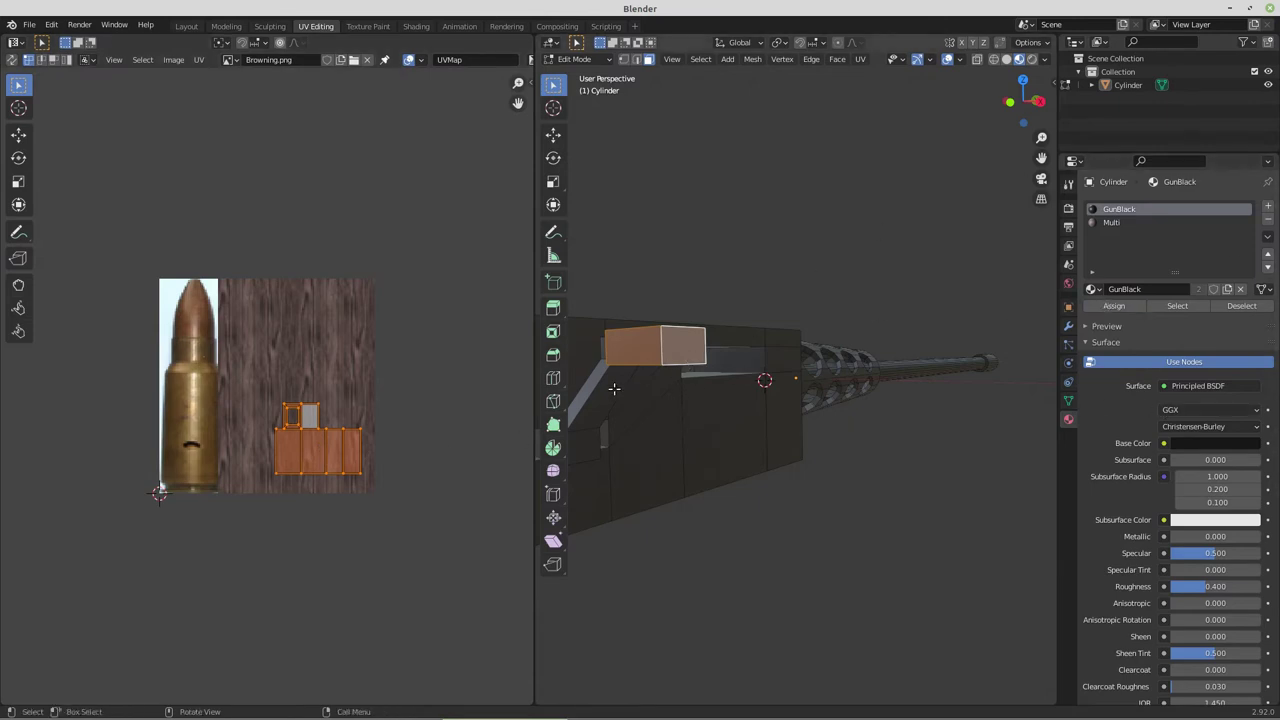
Select the angled bracket and arm of the charging handle by growing the selection and unwrap it with Smart UV Project
{"action": "middle_click_drag", "start_coordinate": [606, 392], "coordinate": [637, 386]}
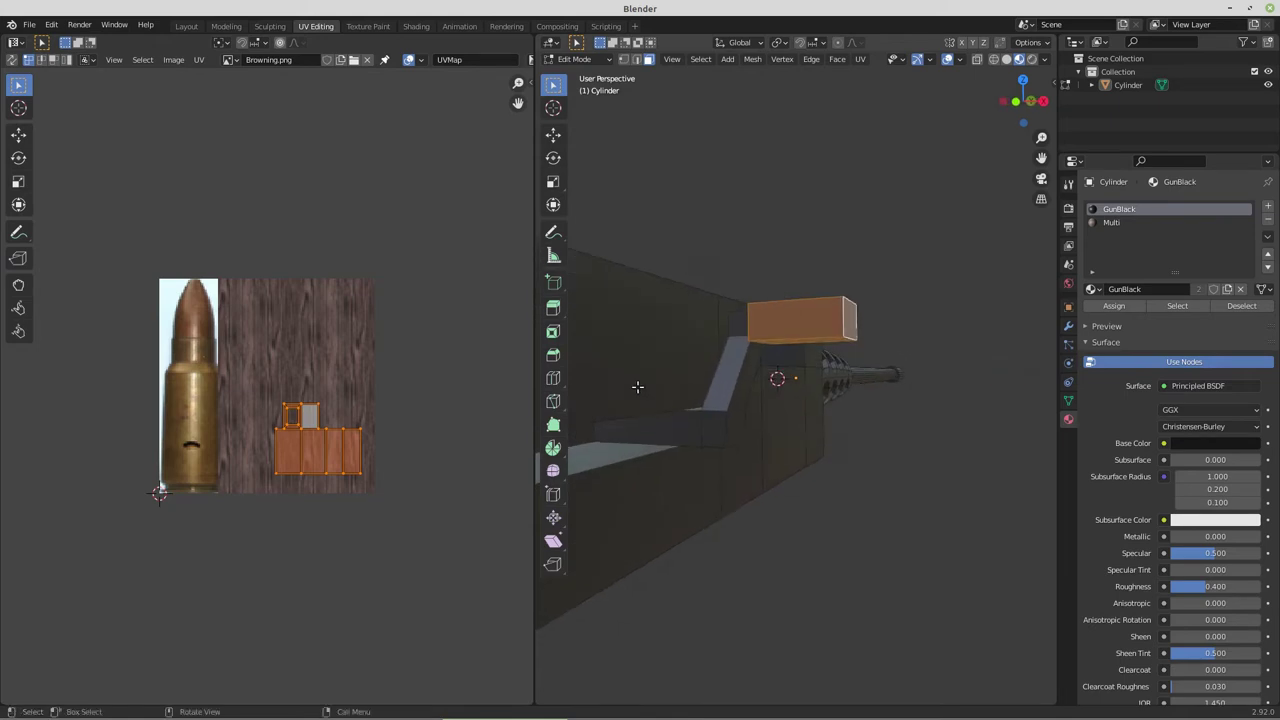
{"action": "left_click", "coordinate": [735, 430]}
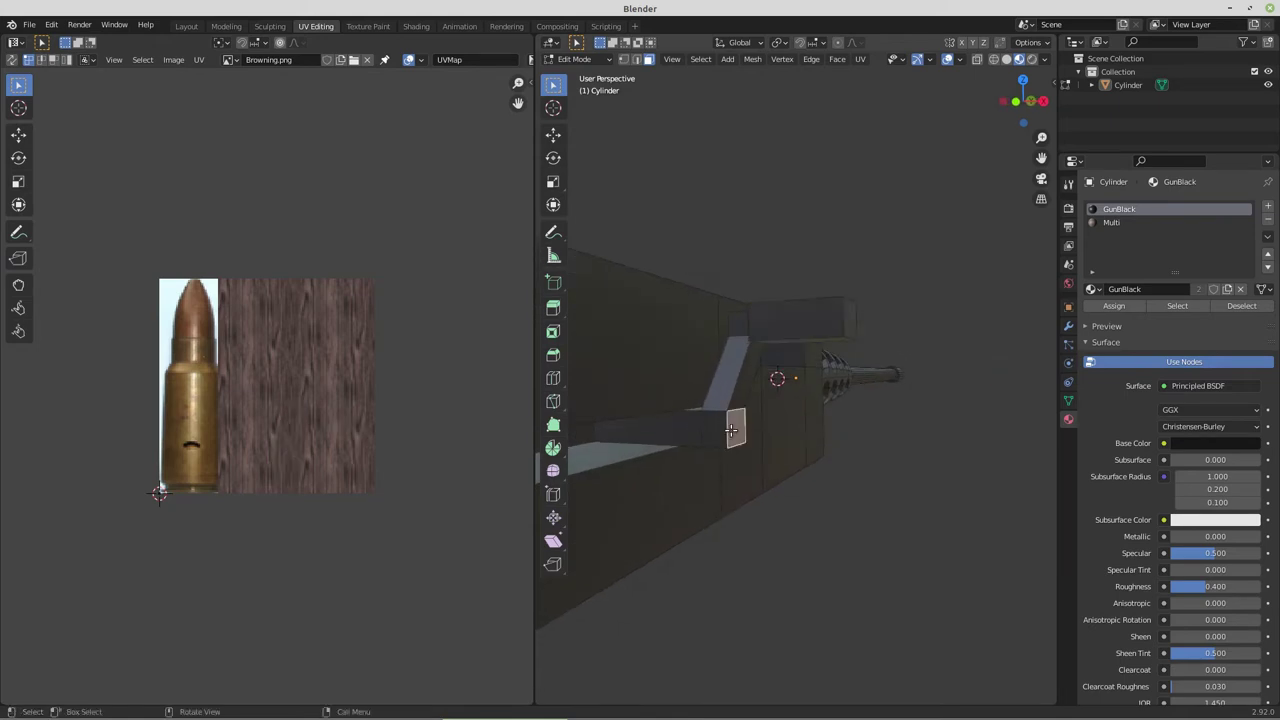
{"action": "key", "text": "ctrl+KP_Add"}
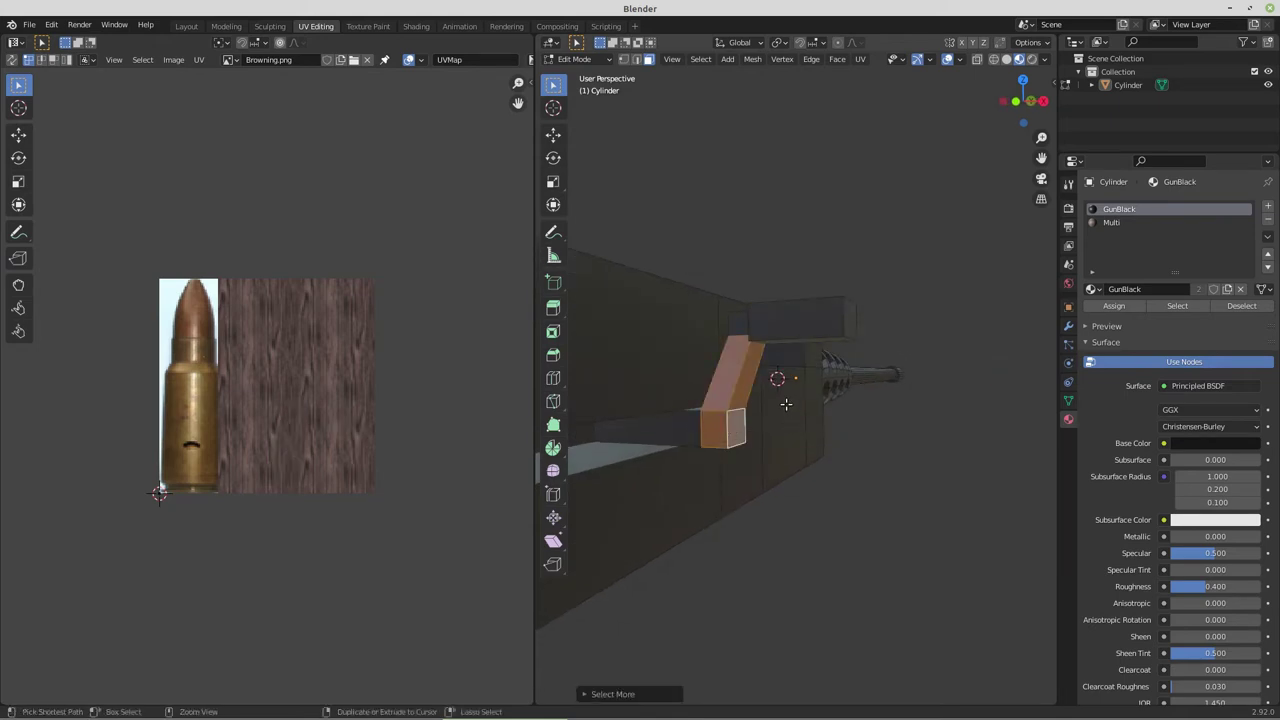
{"action": "key", "text": "ctrl+KP_Add"}
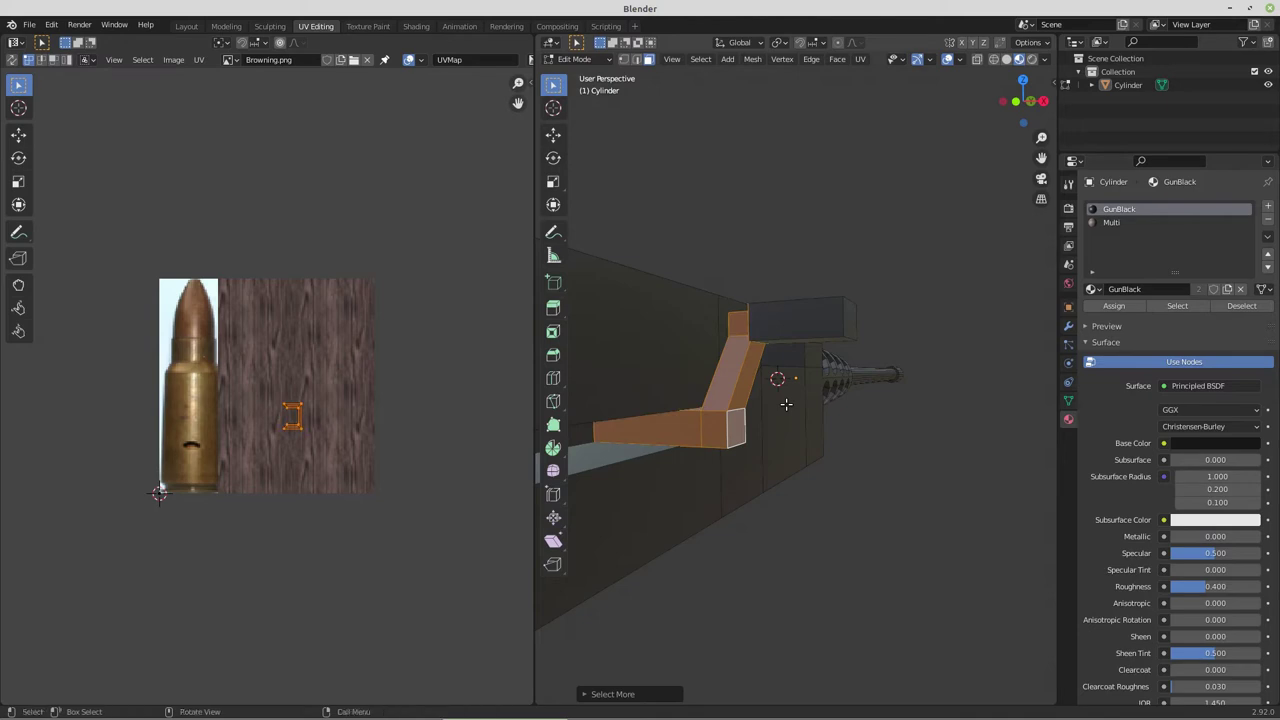
{"action": "left_click", "coordinate": [860, 59]}
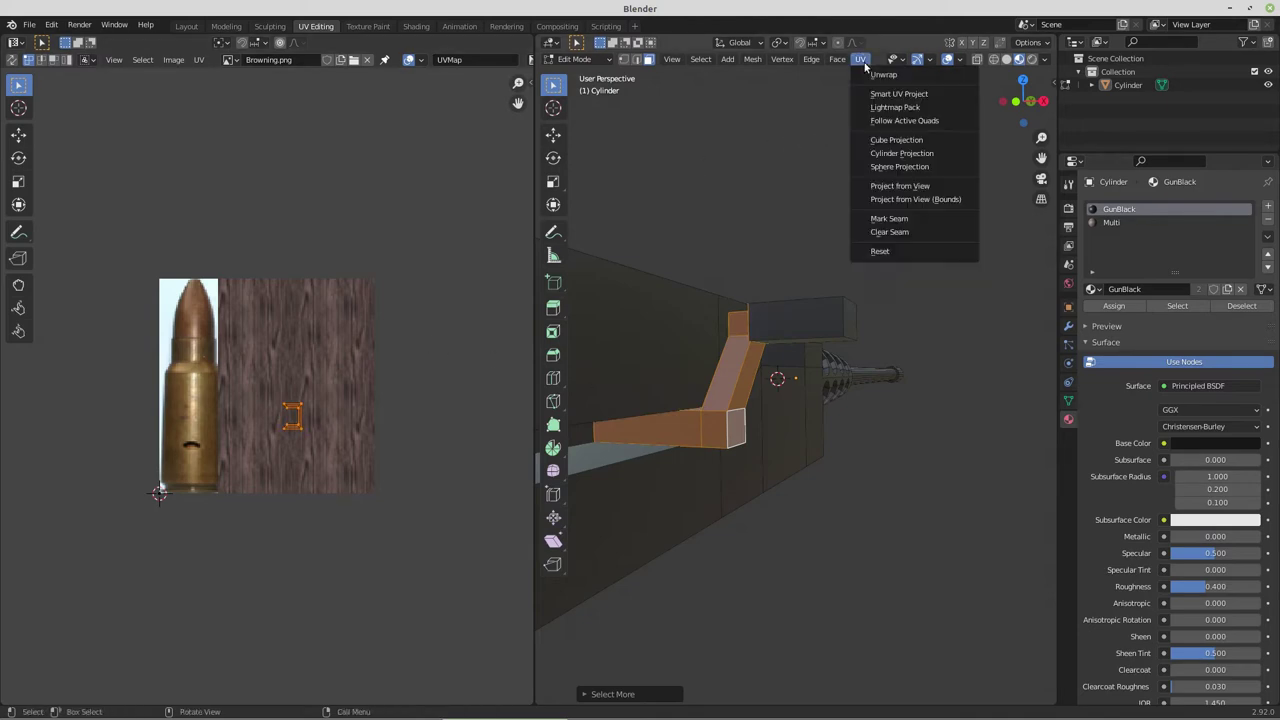
{"action": "left_click", "coordinate": [876, 93]}
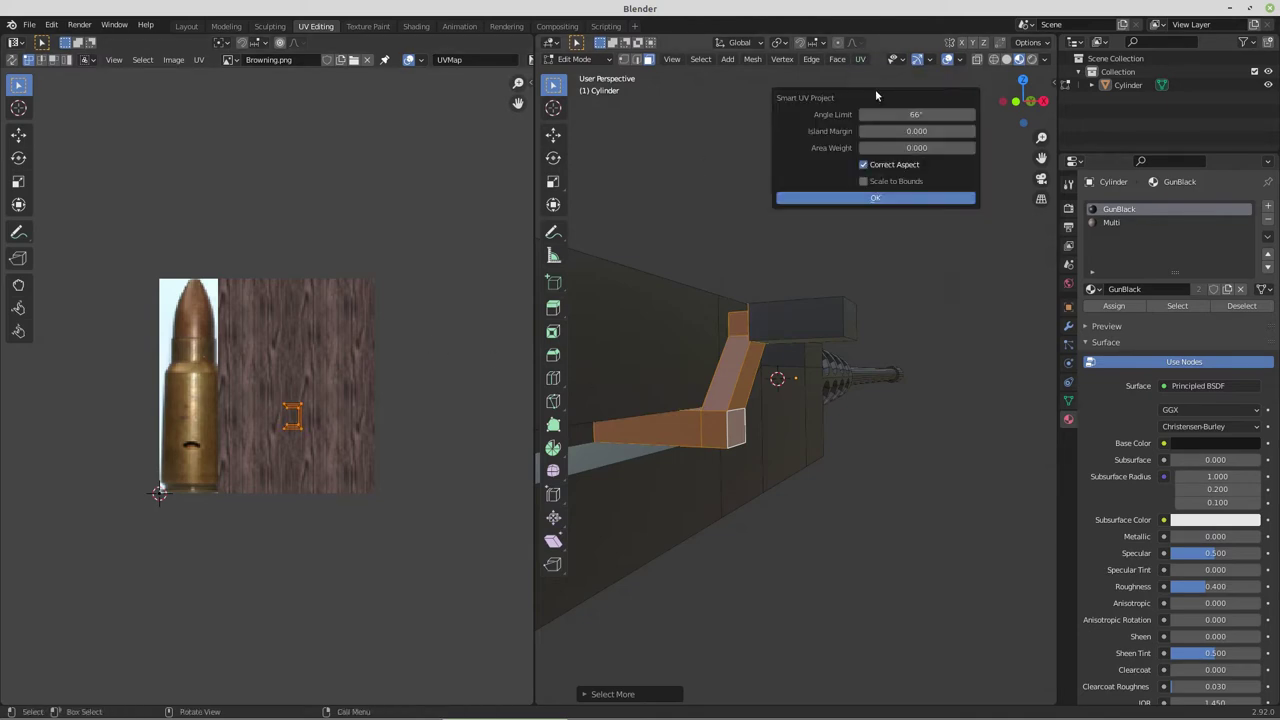
{"action": "left_click", "coordinate": [879, 195]}
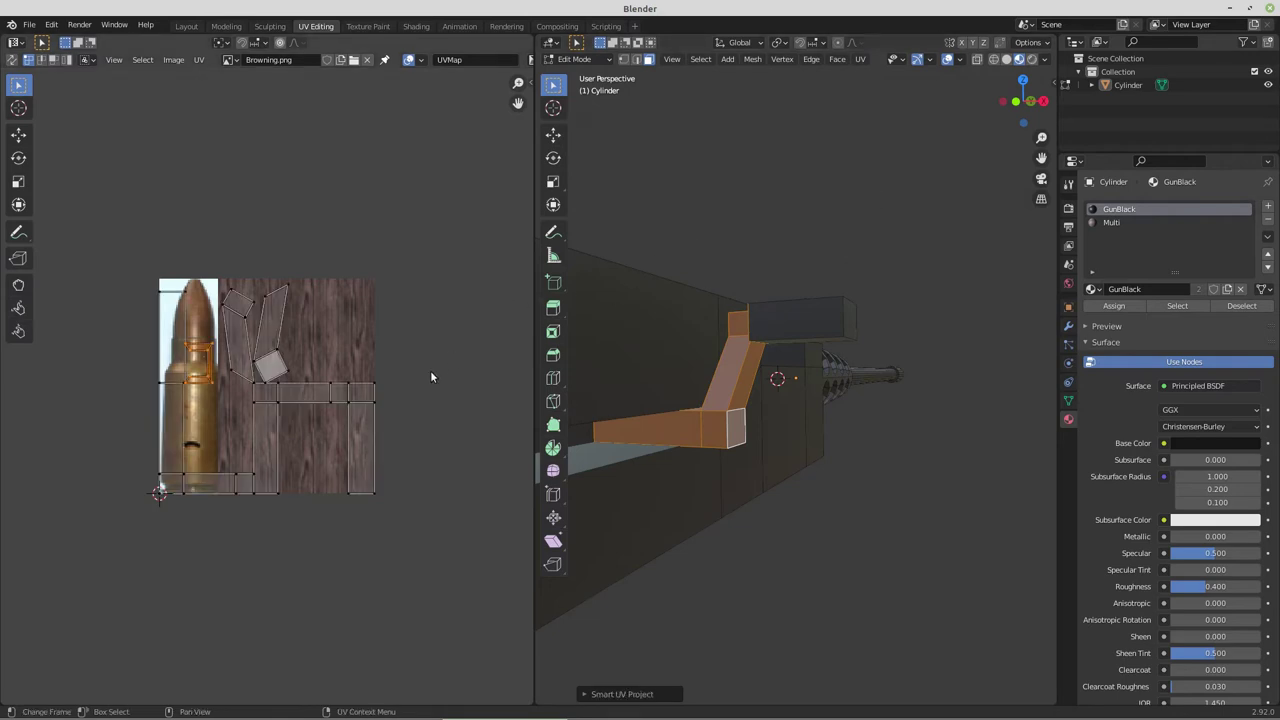
Shrink all the bracket's UVs to a tiny point and move it onto the brass bullet casing in the texture
{"action": "key", "text": "a"}
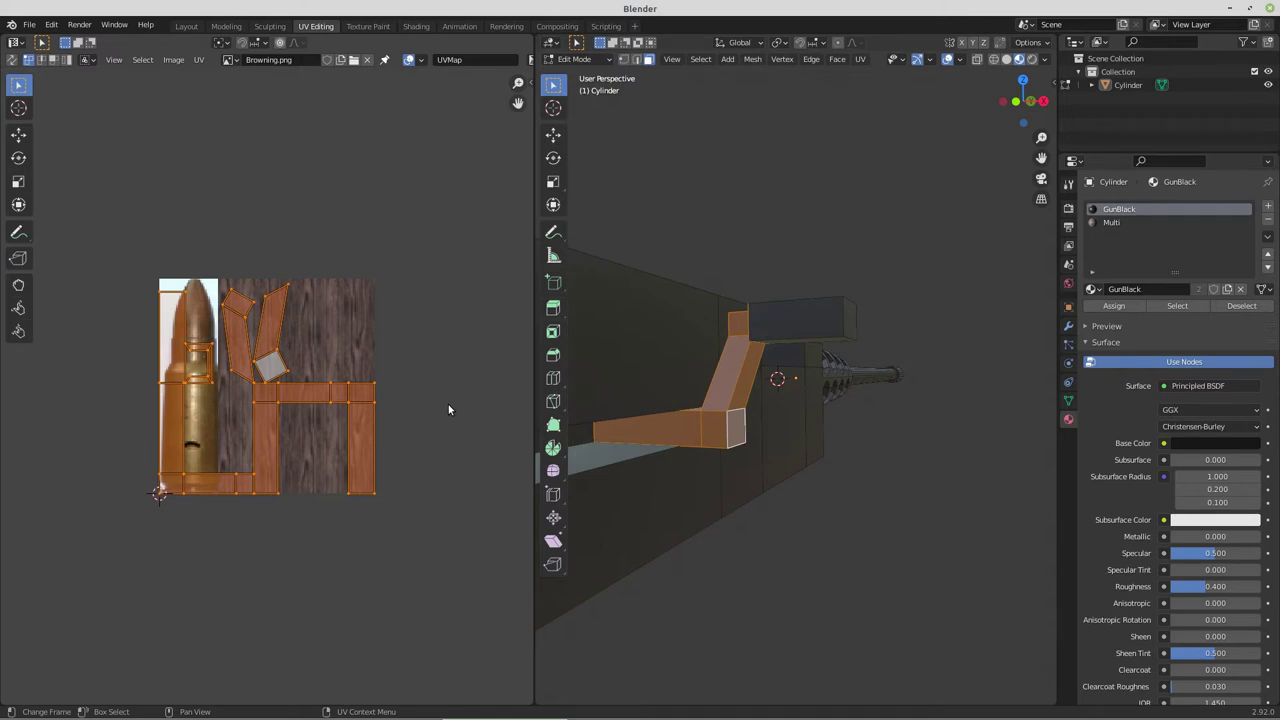
{"action": "key", "text": "m"}
{"action": "left_click", "coordinate": [449, 406]}
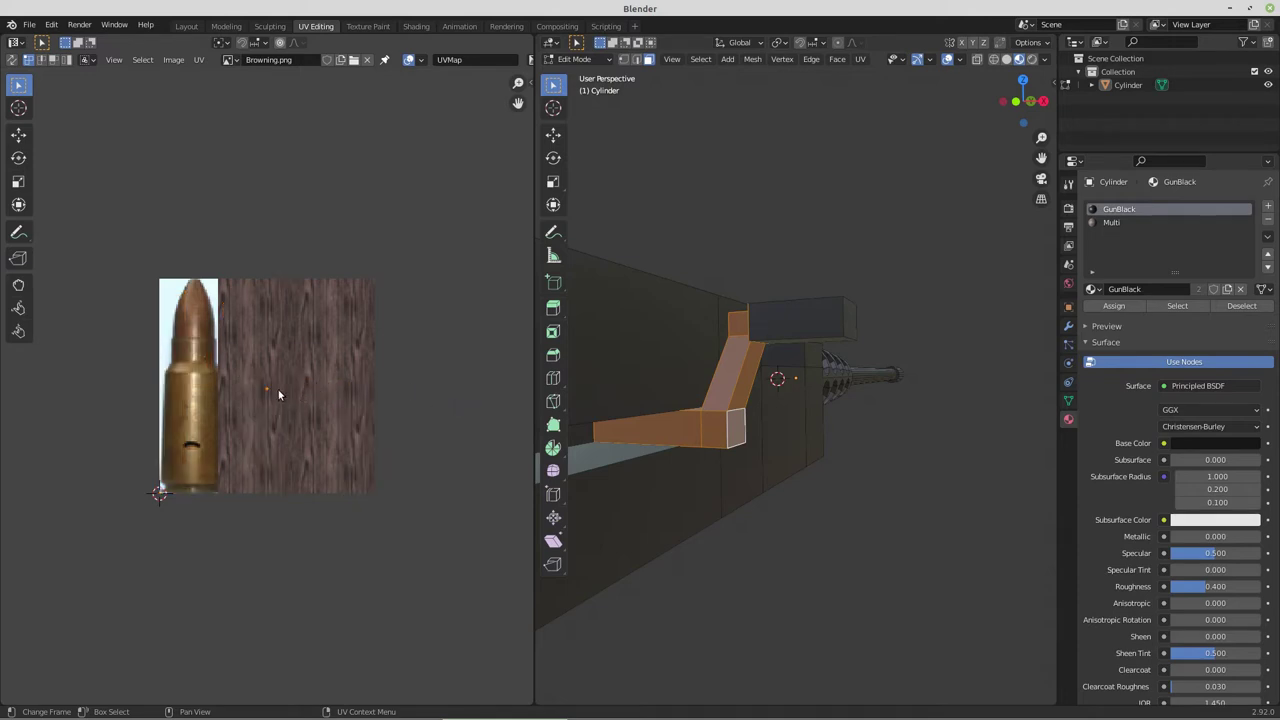
{"action": "key", "text": "g"}
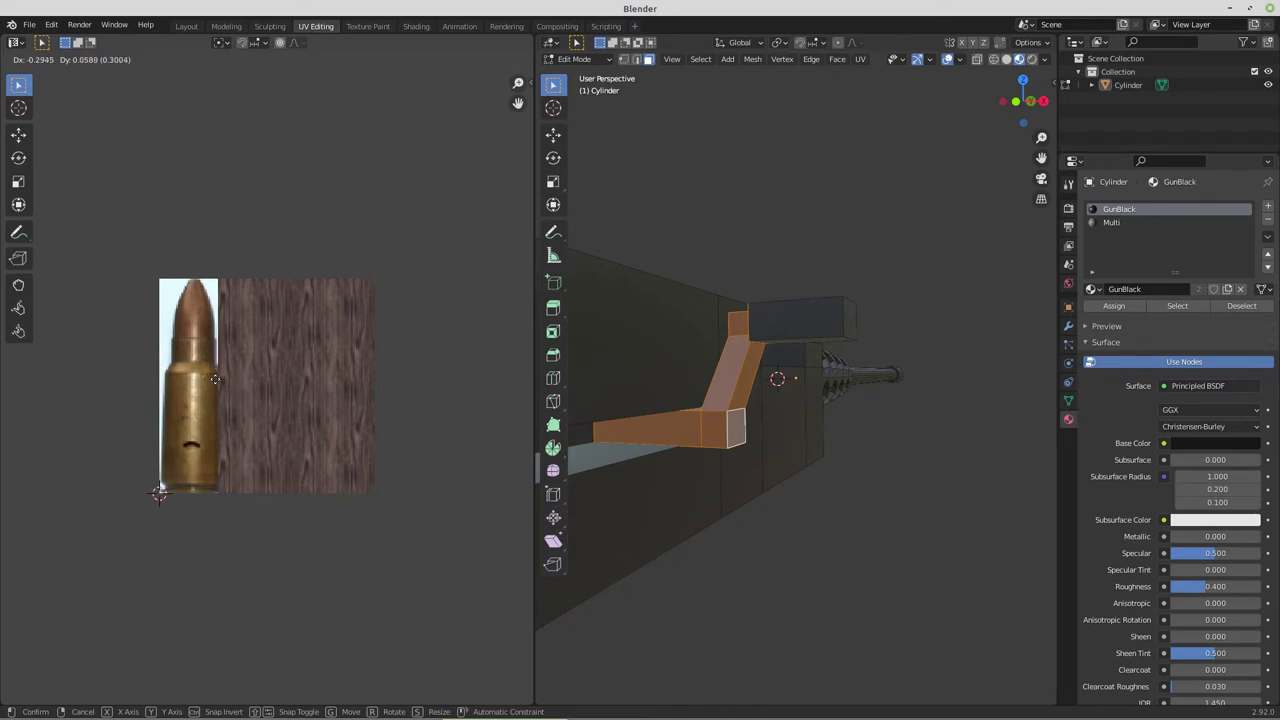
{"action": "left_click", "coordinate": [198, 392]}
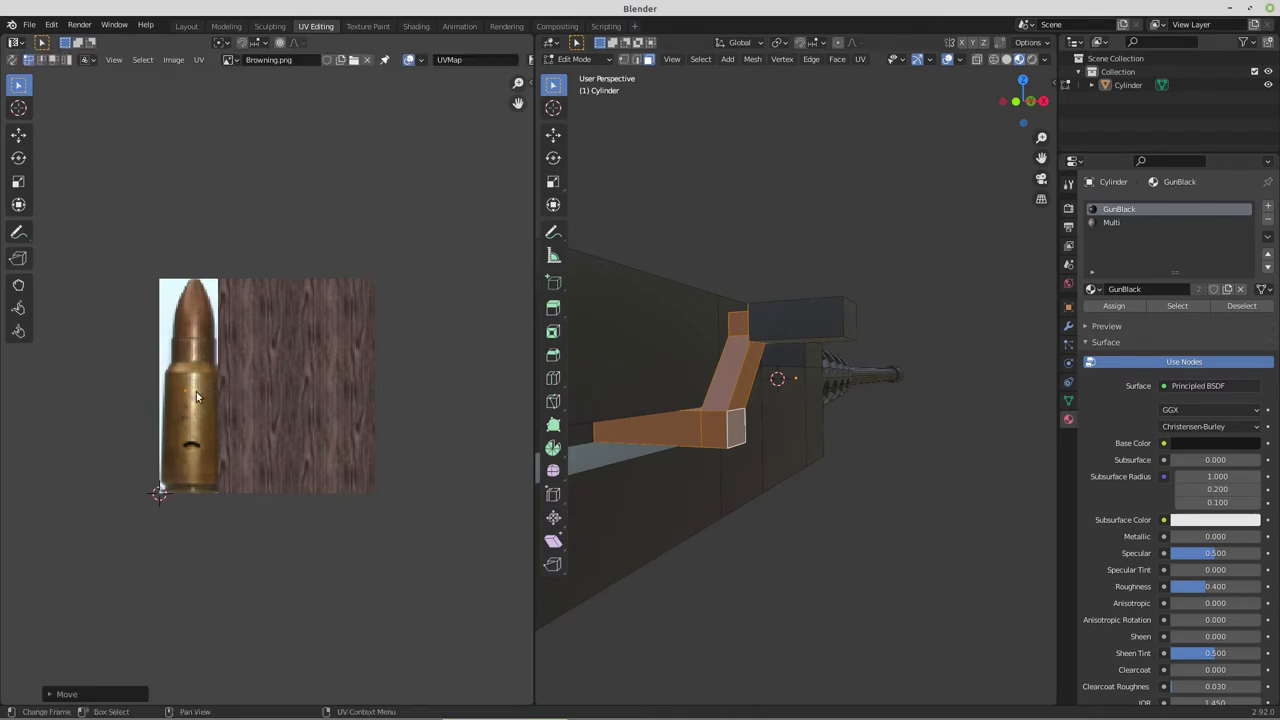
Assign the Multi material to the selected charging handle bracket and clear the selection
{"action": "left_click", "coordinate": [1102, 309]}
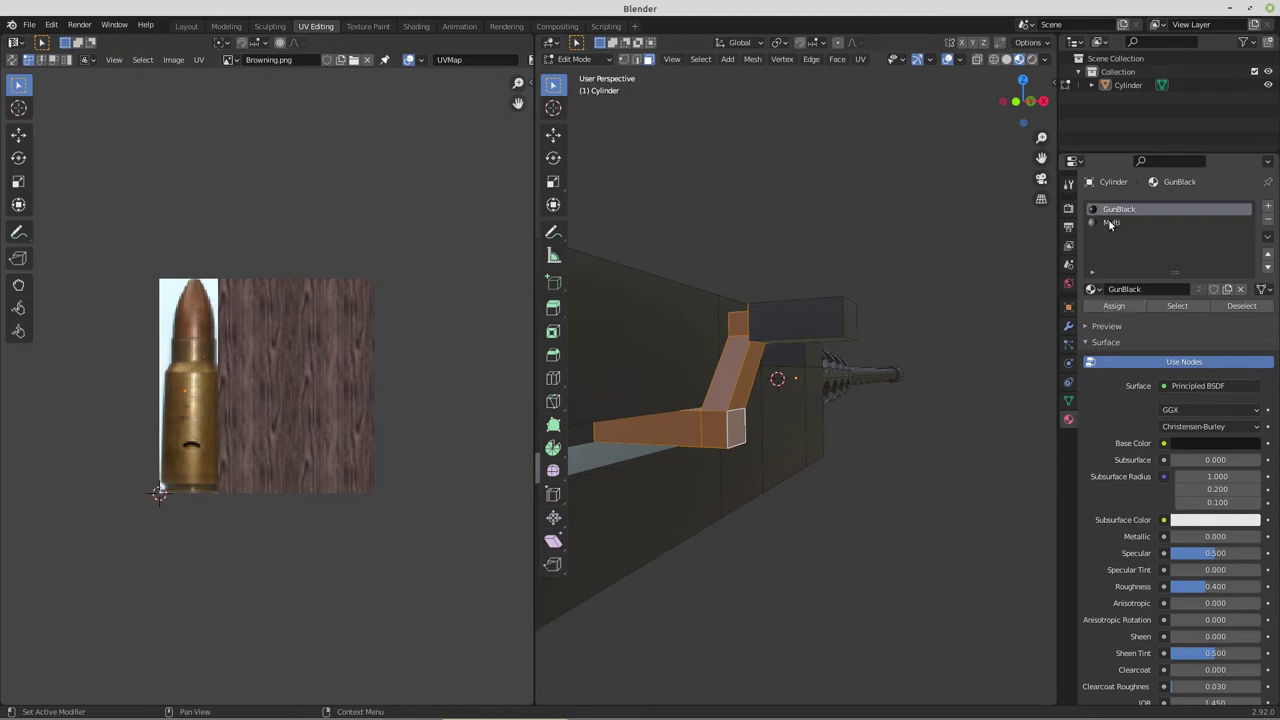
{"action": "left_click", "coordinate": [1110, 222]}
{"action": "left_click", "coordinate": [1113, 306]}
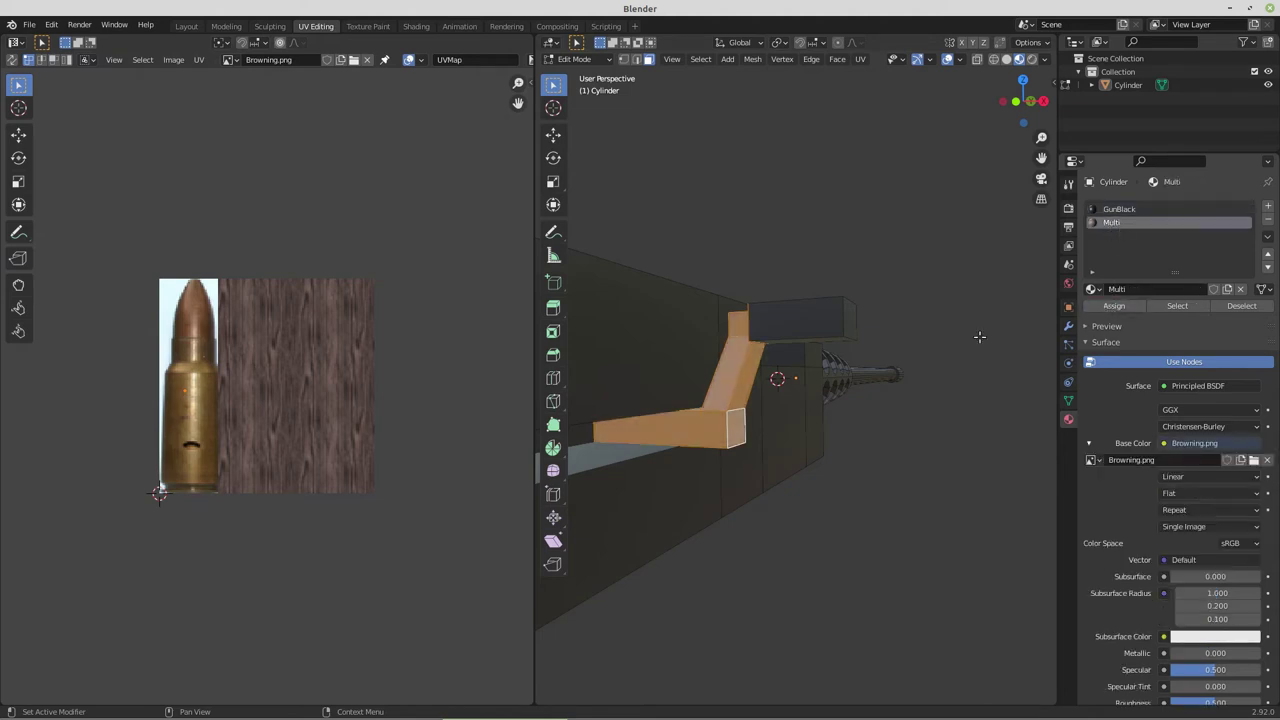
{"action": "left_click", "coordinate": [725, 258]}
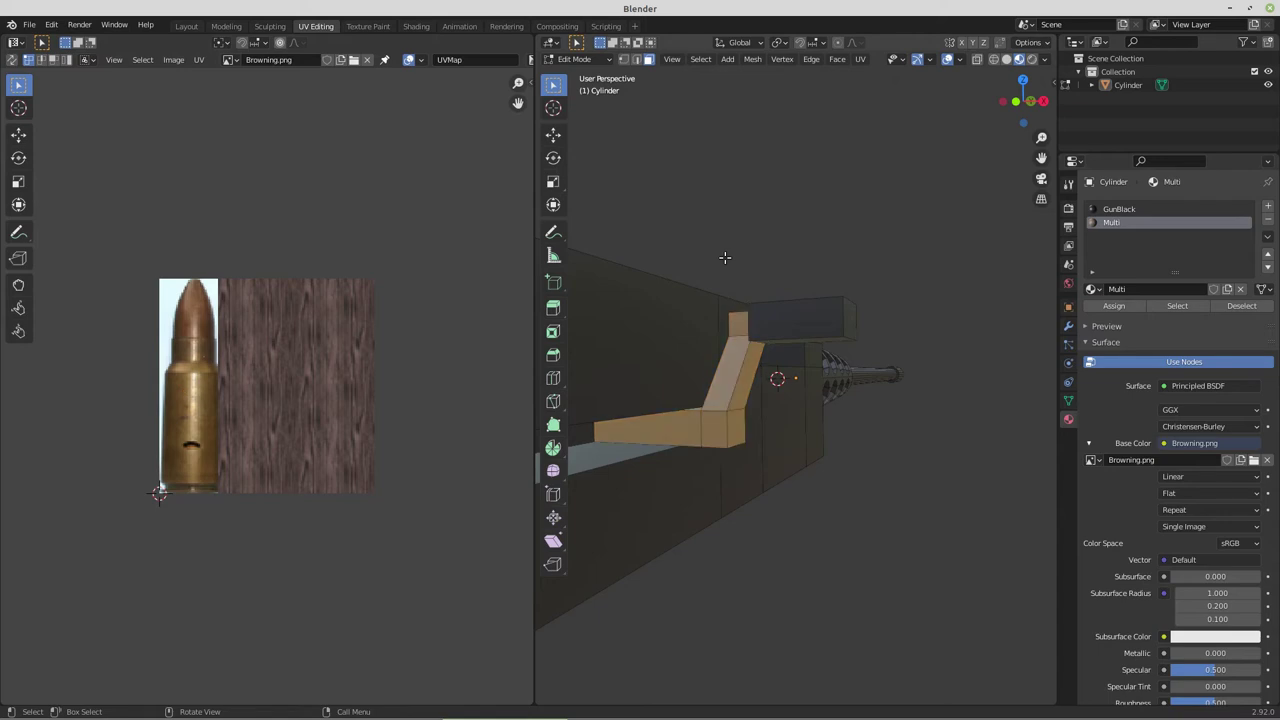
Set the Multi material's Metallic value to about 0.801
{"action": "middle_click_drag", "start_coordinate": [736, 331], "coordinate": [738, 378]}
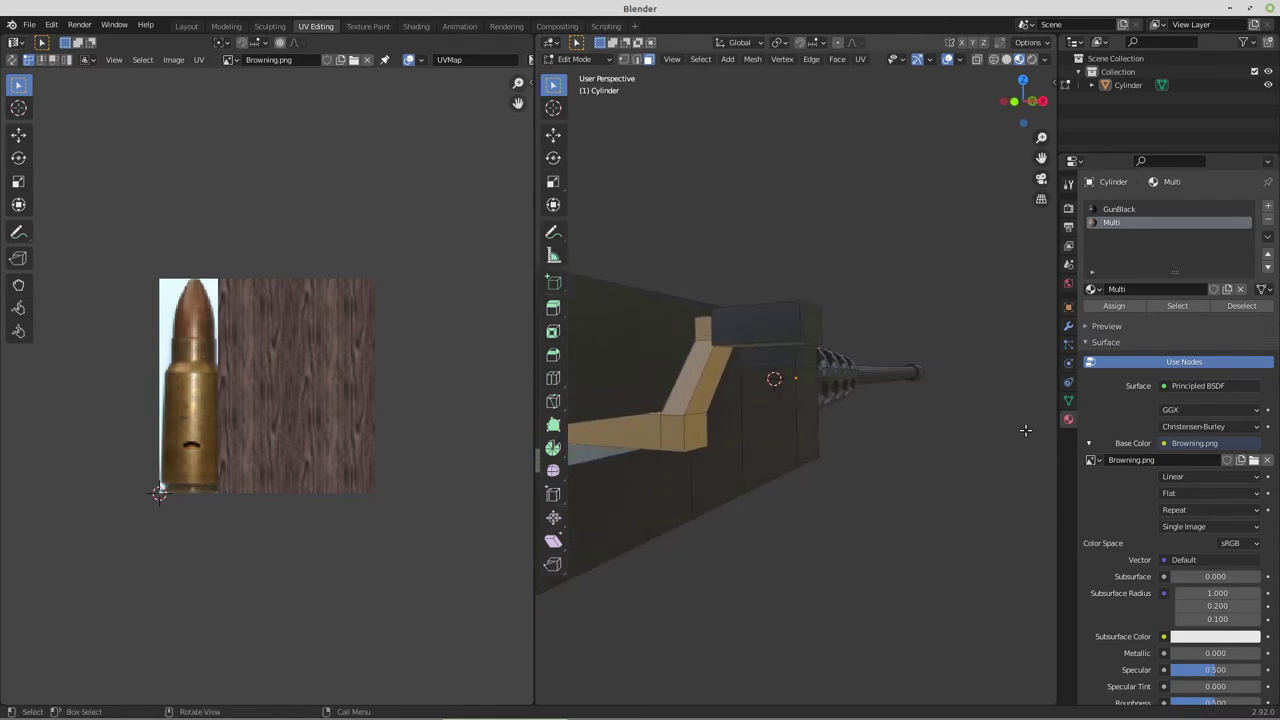
{"action": "scroll", "coordinate": [1195, 574], "scroll_direction": "down", "scroll_amount": 3}
{"action": "left_click_drag", "start_coordinate": [1181, 579], "coordinate": [1242, 579]}
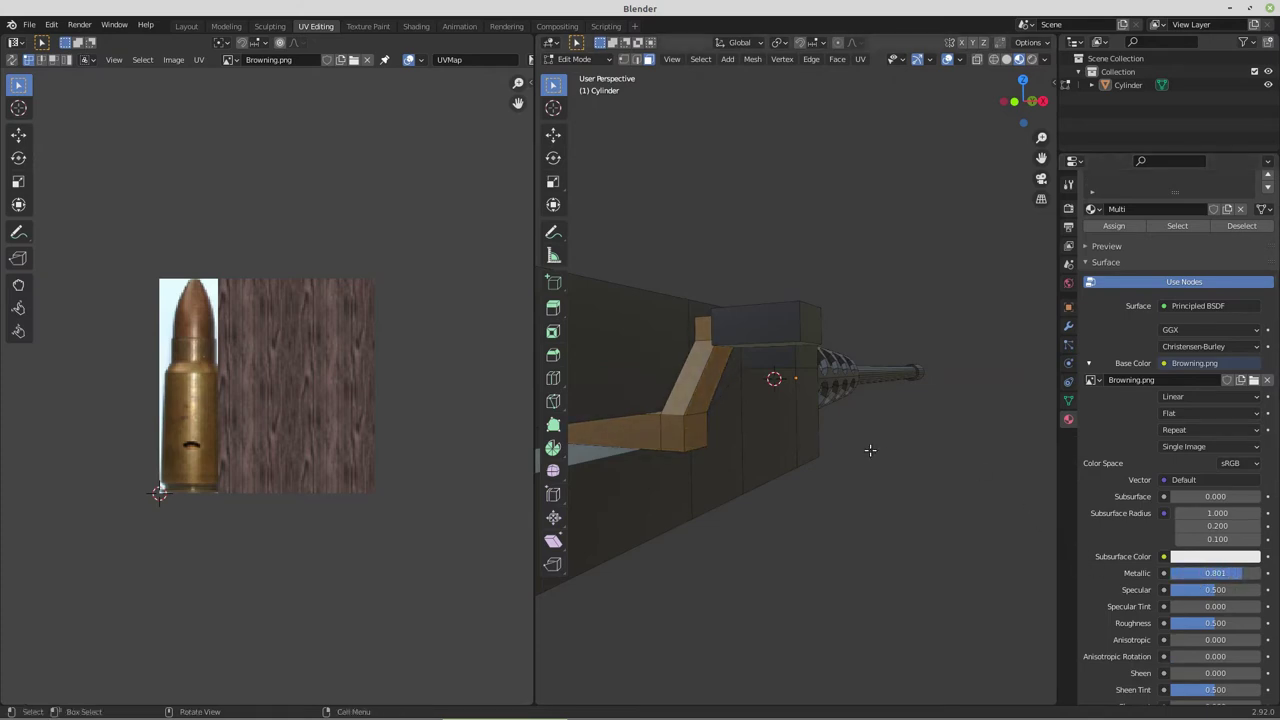
Select all faces of the charging handle's knob by growing from its end face and assign them the Multi material
{"action": "middle_click_drag", "start_coordinate": [870, 450], "coordinate": [808, 440]}
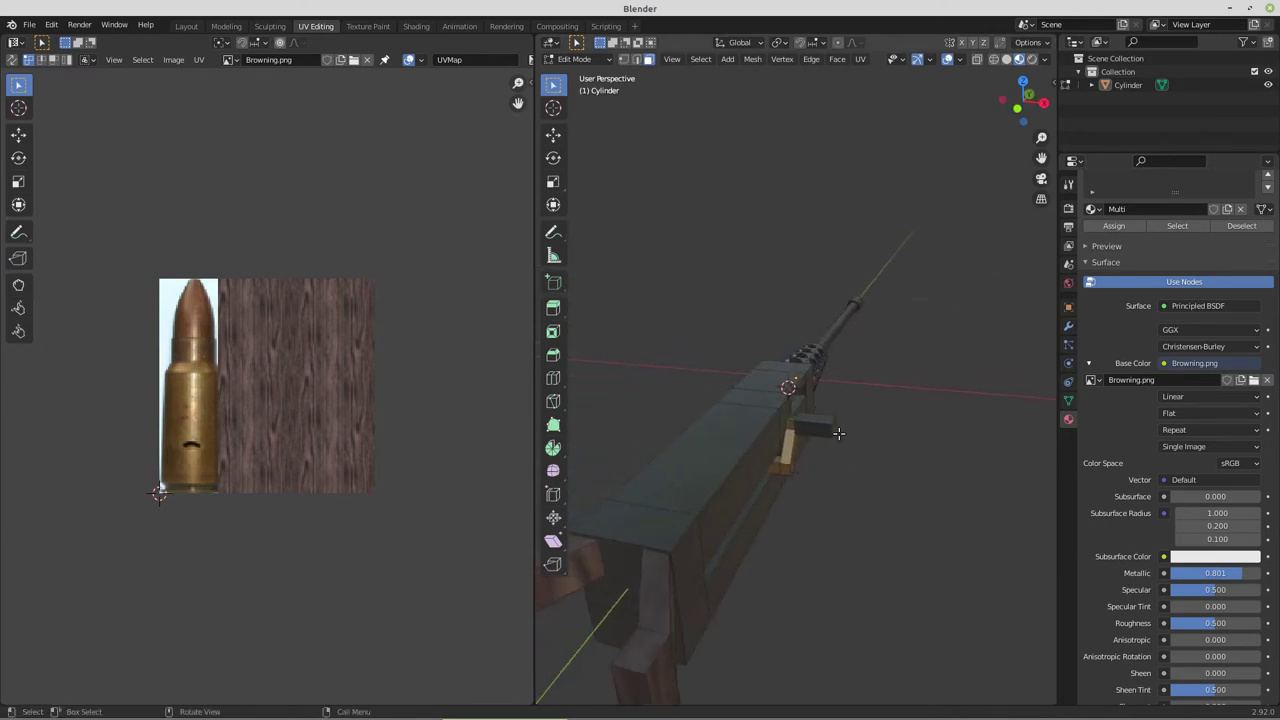
{"action": "left_click", "coordinate": [831, 424]}
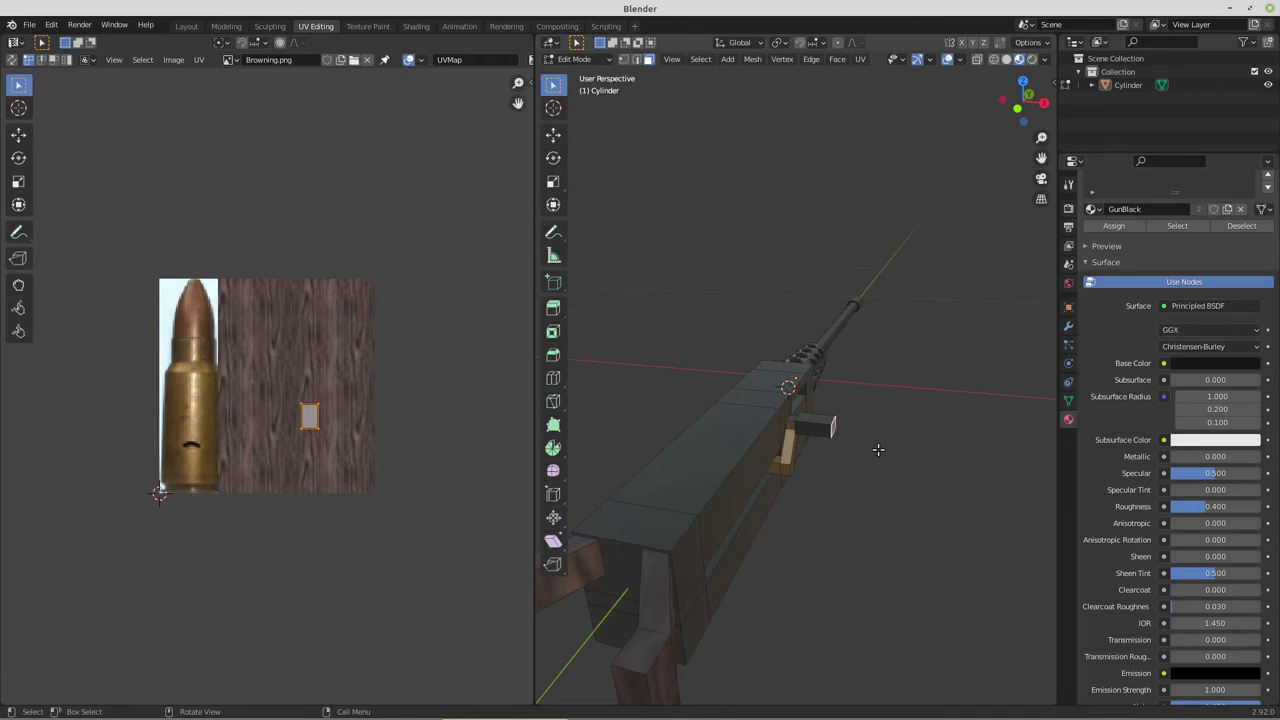
{"action": "key", "text": "ctrl"}
{"action": "key", "text": "ctrl+KP_Add"}
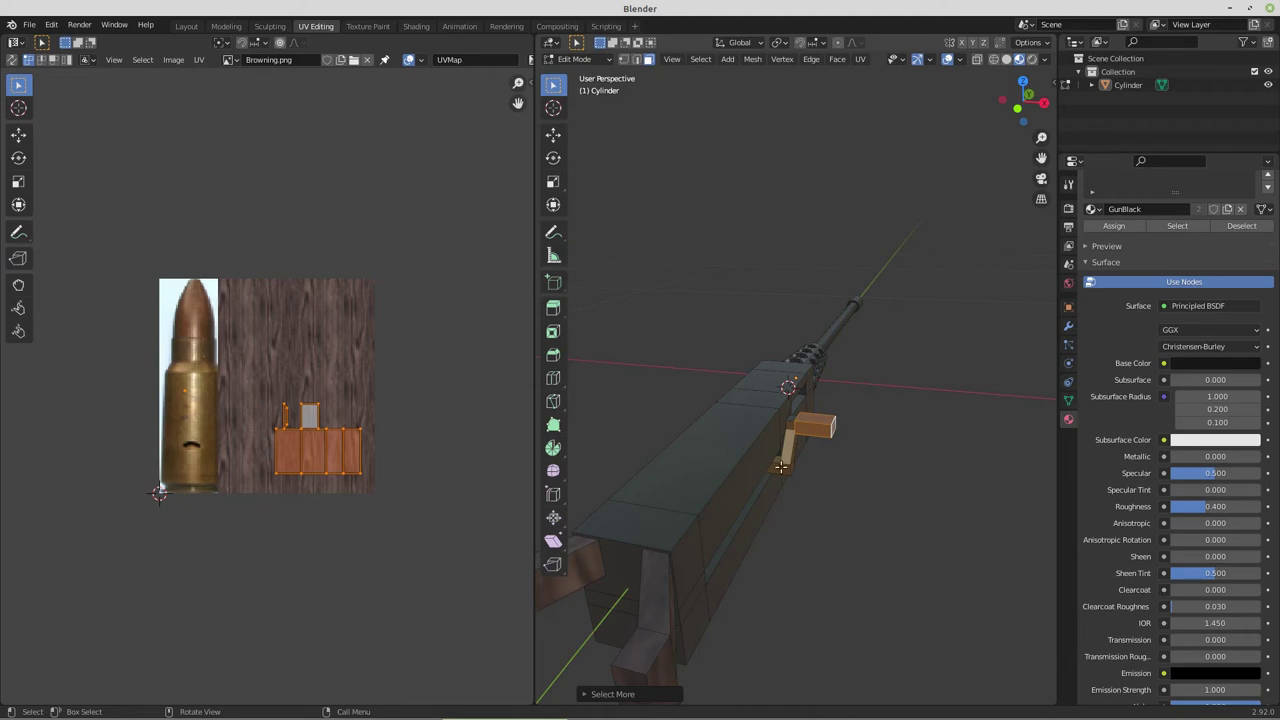
{"action": "middle_click_drag", "start_coordinate": [780, 468], "coordinate": [762, 443]}
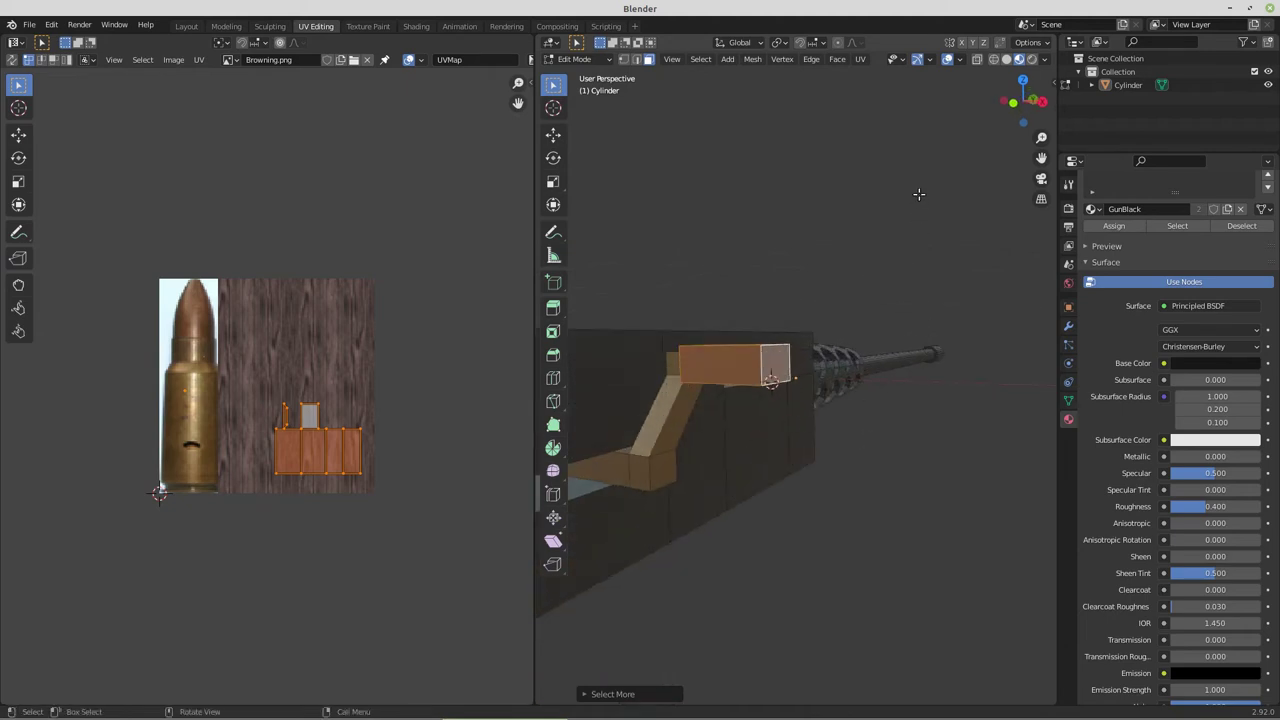
{"action": "scroll", "coordinate": [1149, 212], "scroll_direction": "up", "scroll_amount": 2}
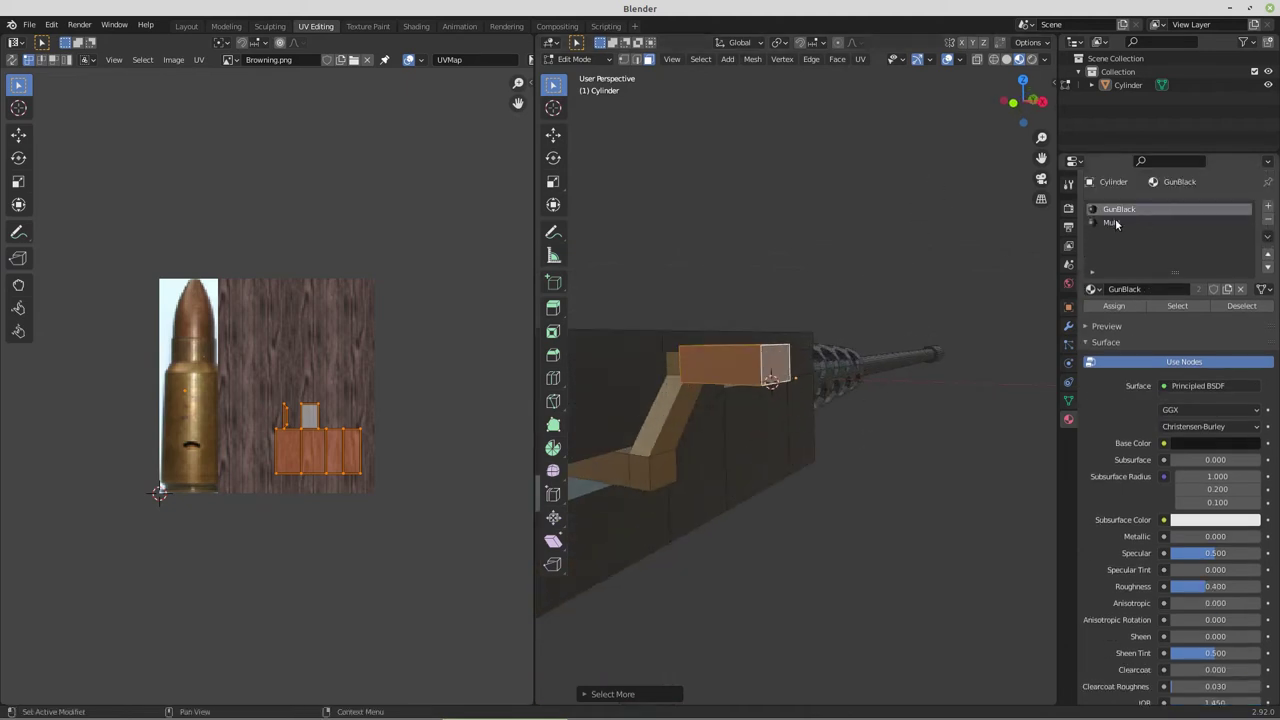
{"action": "left_click", "coordinate": [1113, 222]}
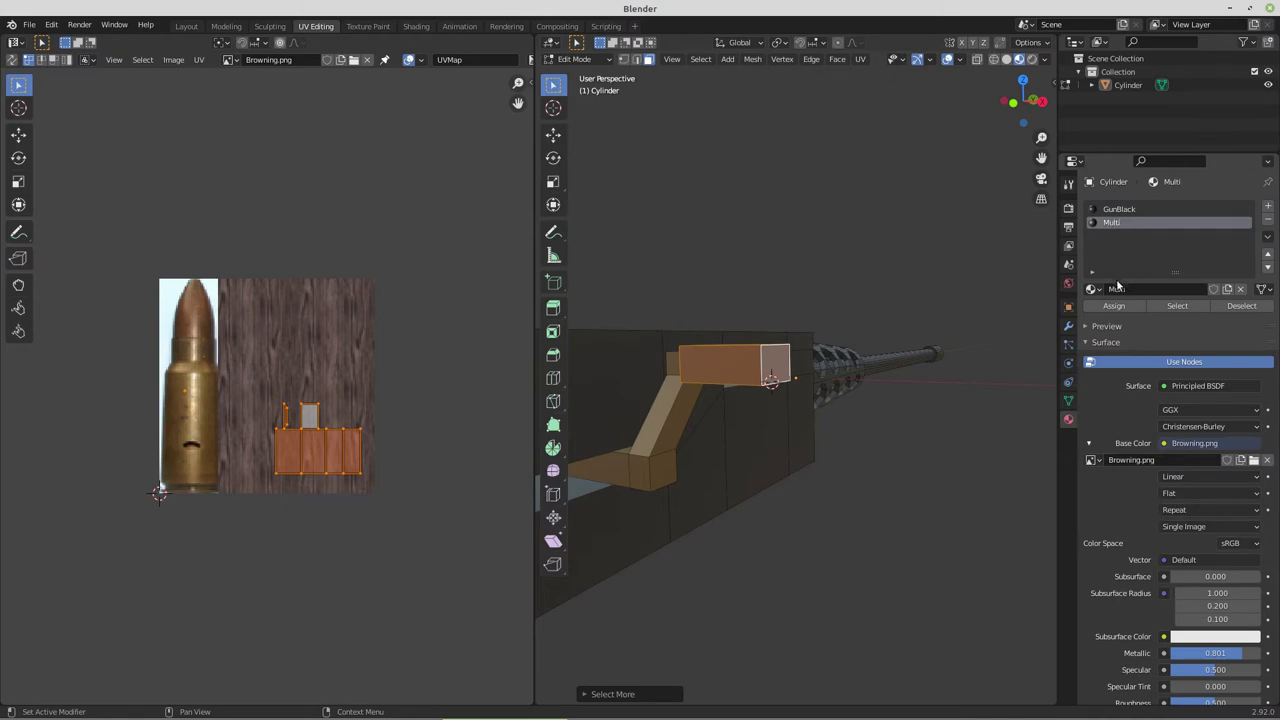
{"action": "left_click", "coordinate": [824, 487]}
Select the front top face of the receiver and show the model in the Modeling workspace with Material Preview shading
{"action": "middle_click_drag", "start_coordinate": [811, 480], "coordinate": [678, 442]}
{"action": "left_click", "coordinate": [829, 443]}
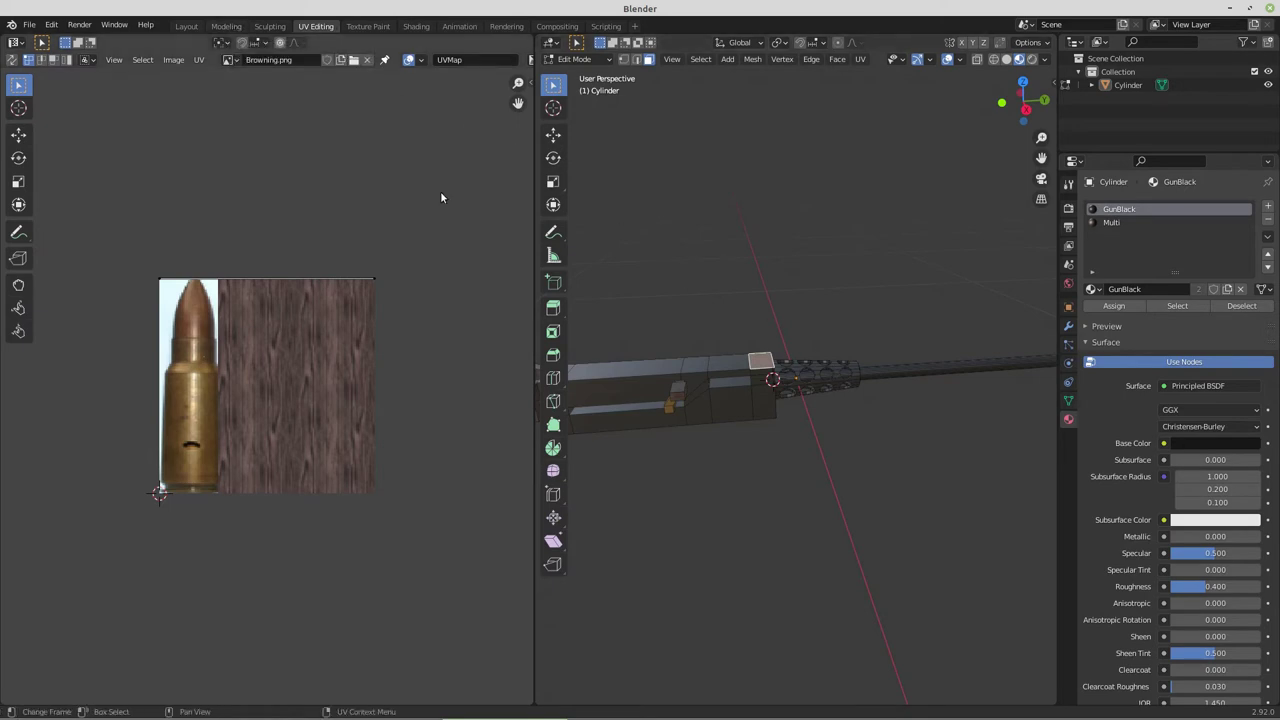
{"action": "left_click", "coordinate": [228, 27]}
{"action": "scroll", "coordinate": [603, 376], "scroll_direction": "up", "scroll_amount": 10}
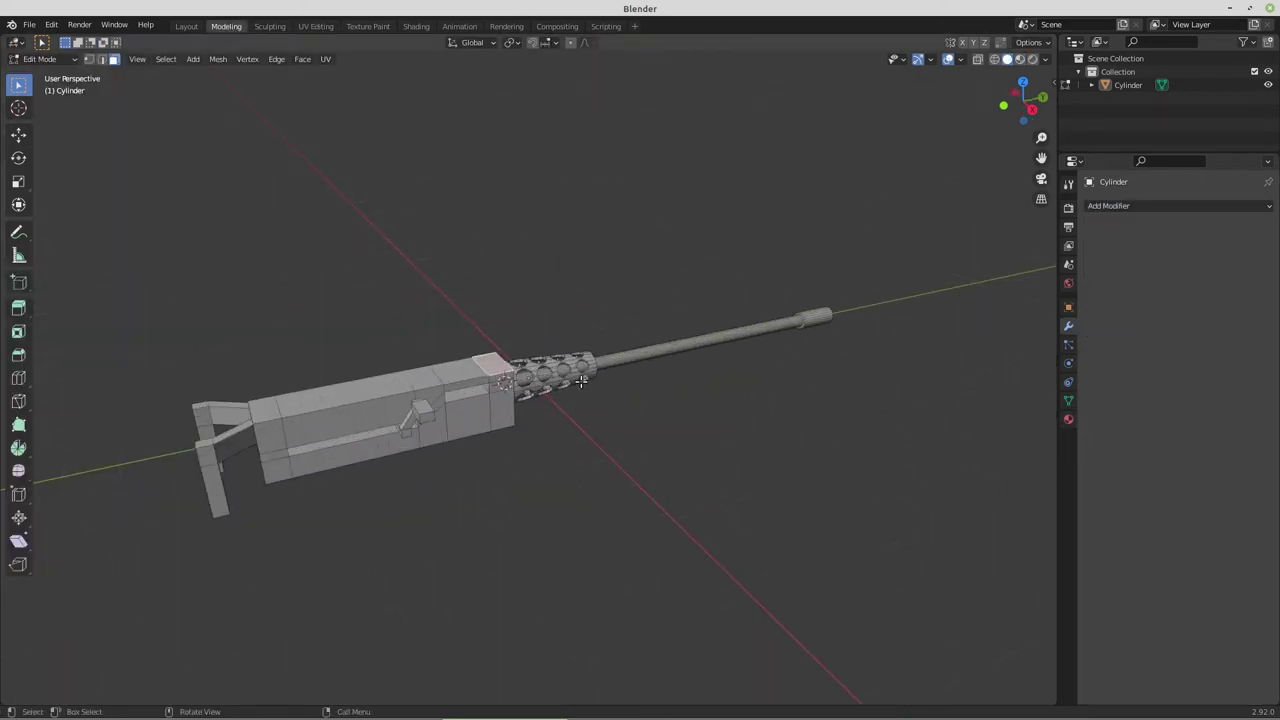
{"action": "left_click", "coordinate": [1020, 59]}
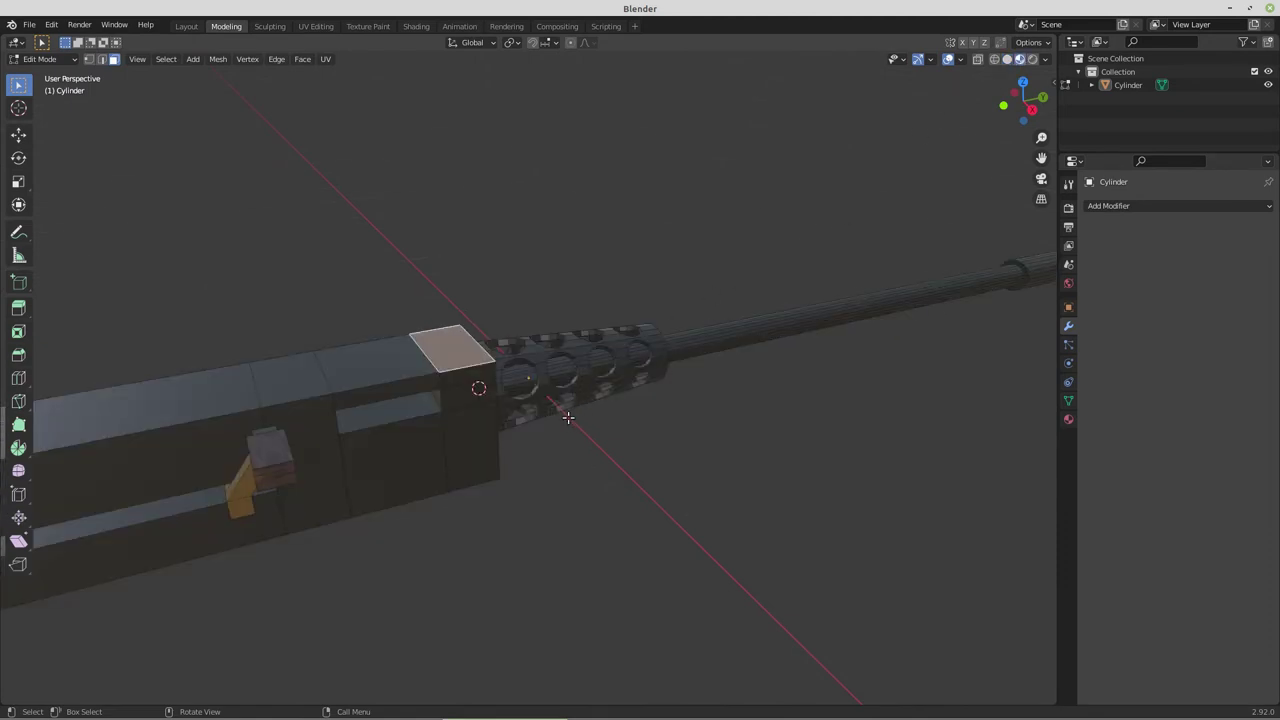
Duplicate the front top face in place, shrink the copy uniformly and narrow it further along X
{"action": "key", "text": "shift+d"}
{"action": "right_click", "coordinate": [596, 422]}
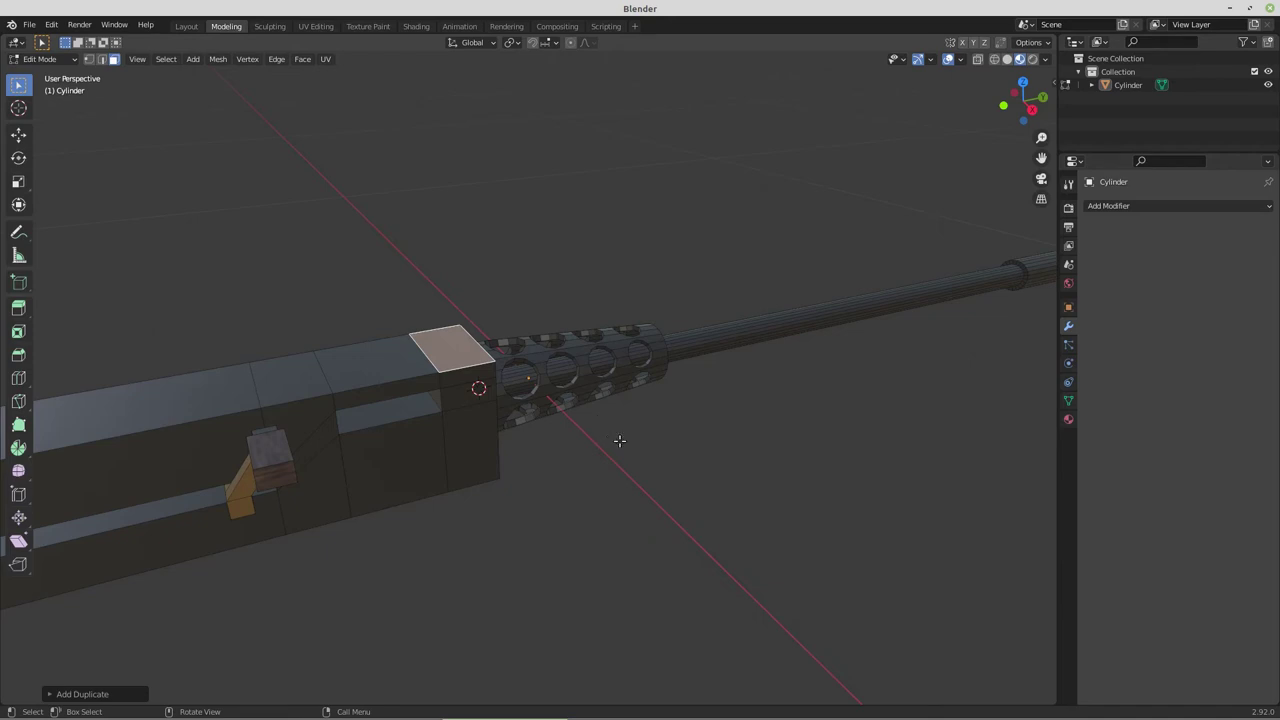
{"action": "key", "text": "s"}
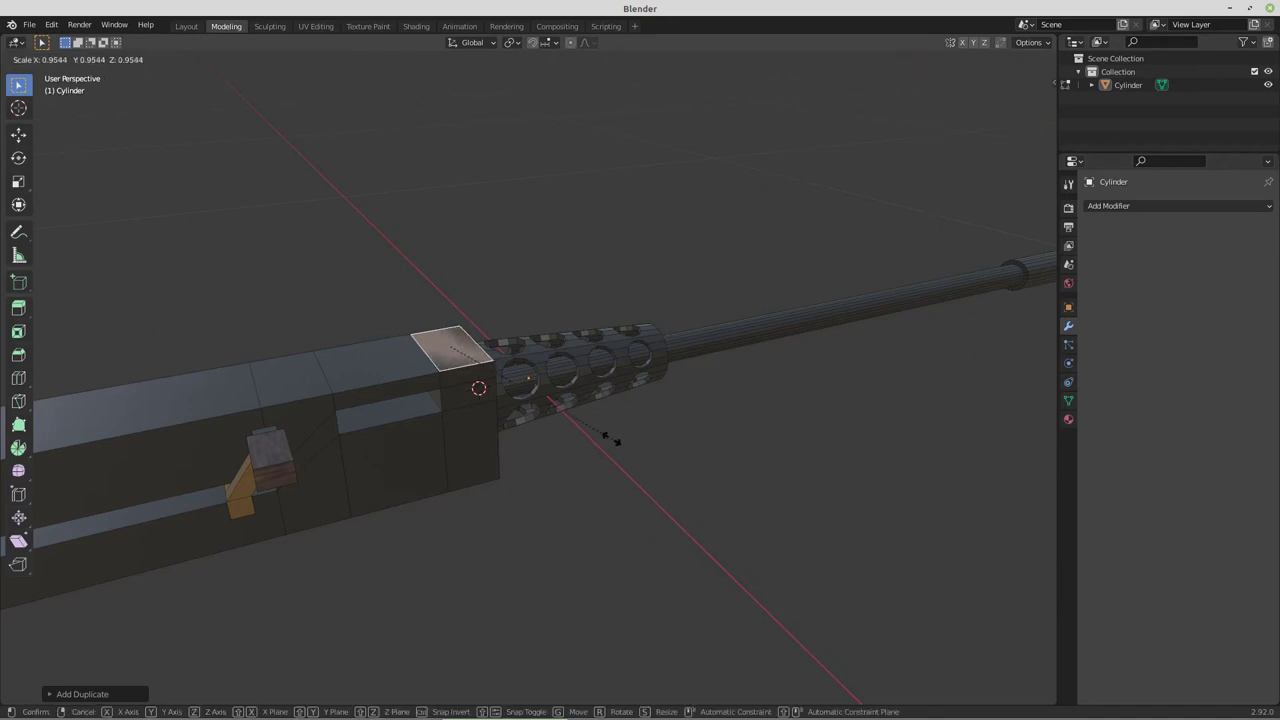
{"action": "left_click", "coordinate": [572, 420]}
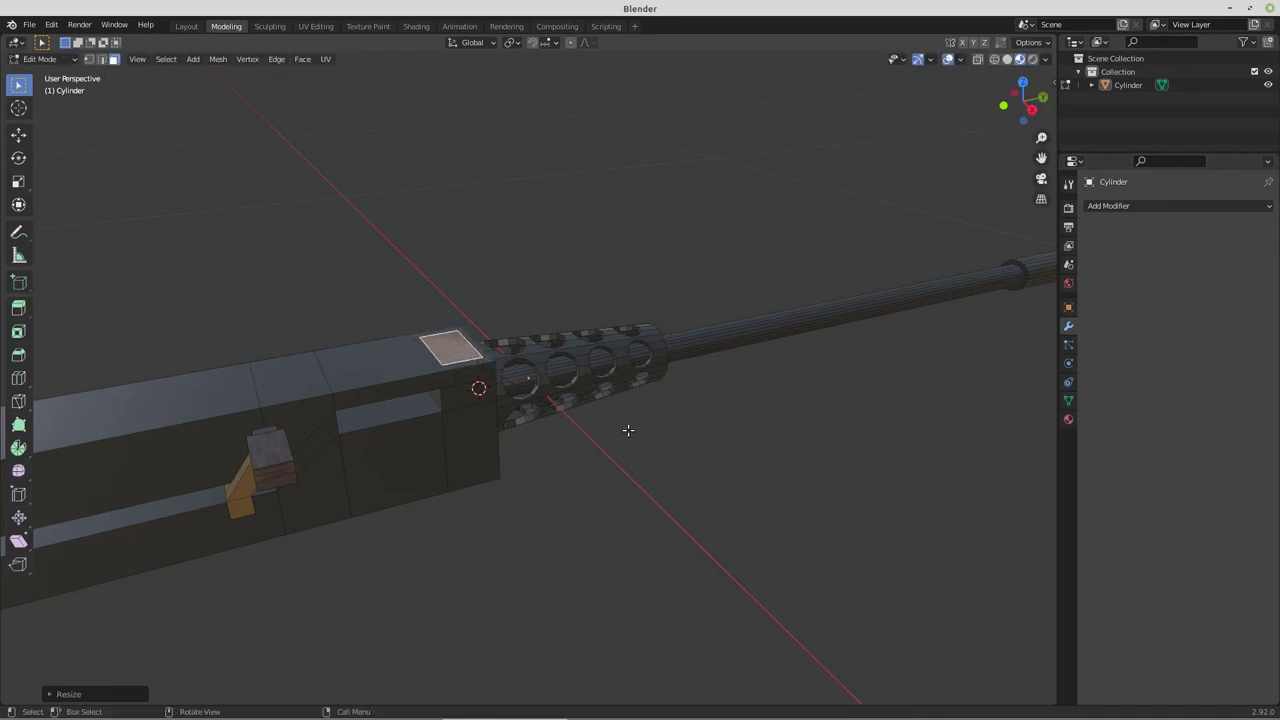
{"action": "key", "text": "s"}
{"action": "key", "text": "x"}
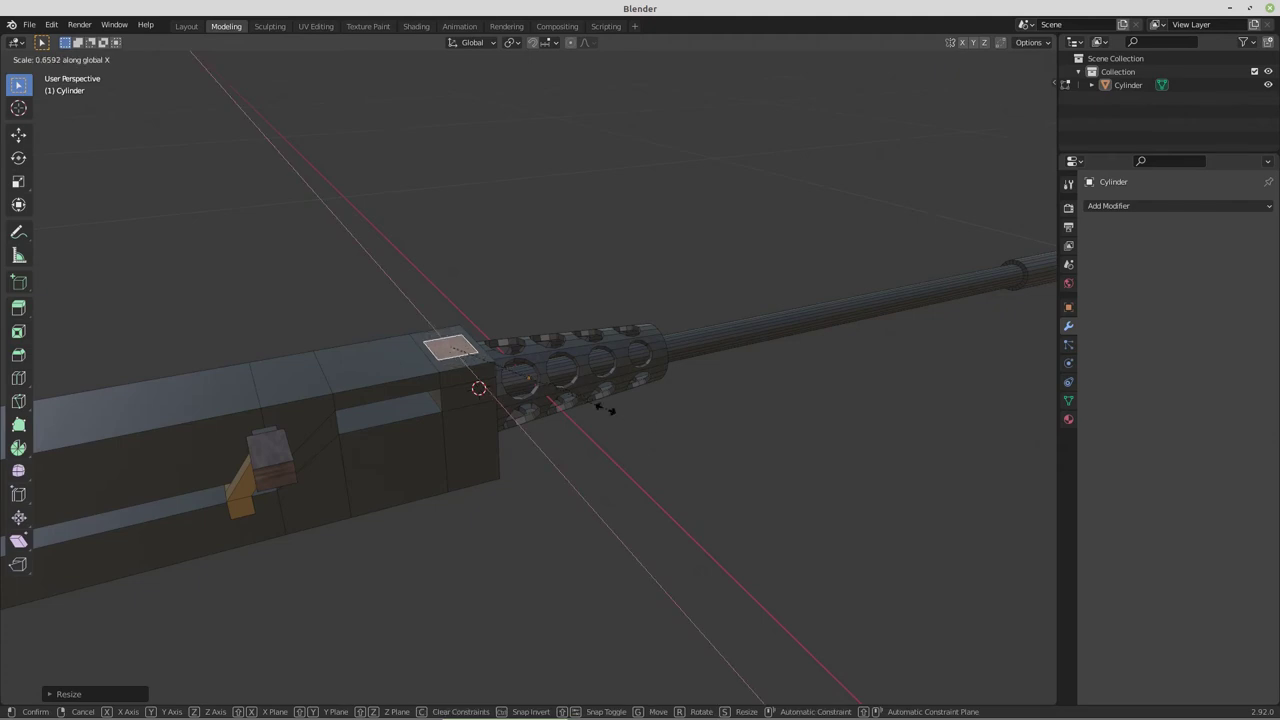
{"action": "left_click", "coordinate": [566, 390]}
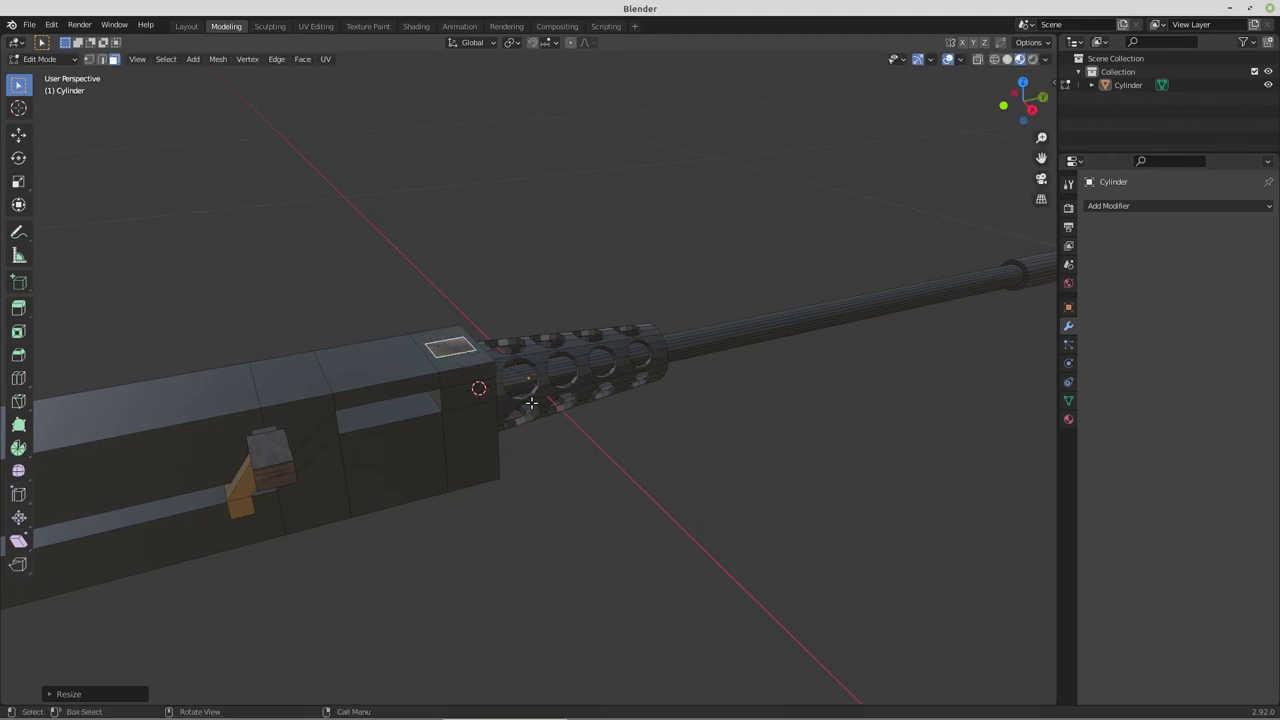
Extrude the small face upward twice, the second time by about 0.021 m, to form the front sight block
{"action": "key", "text": "e"}
{"action": "left_click", "coordinate": [525, 383]}
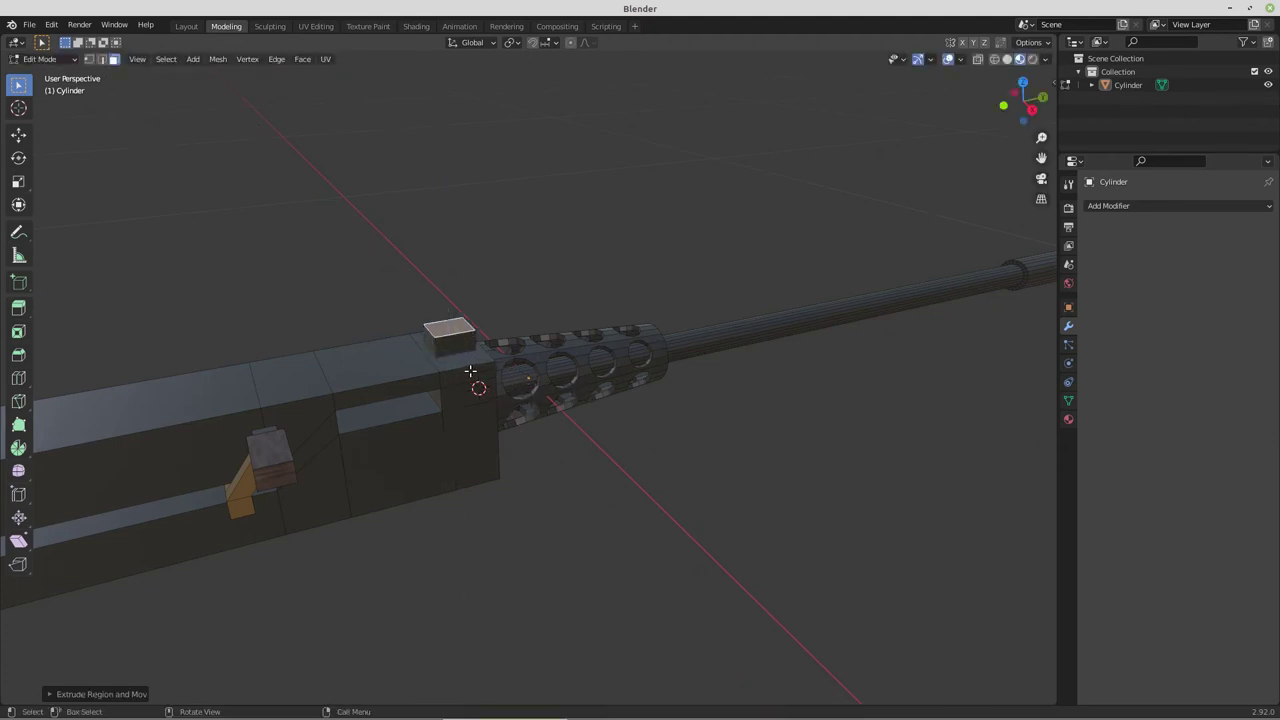
{"action": "key", "text": "e"}
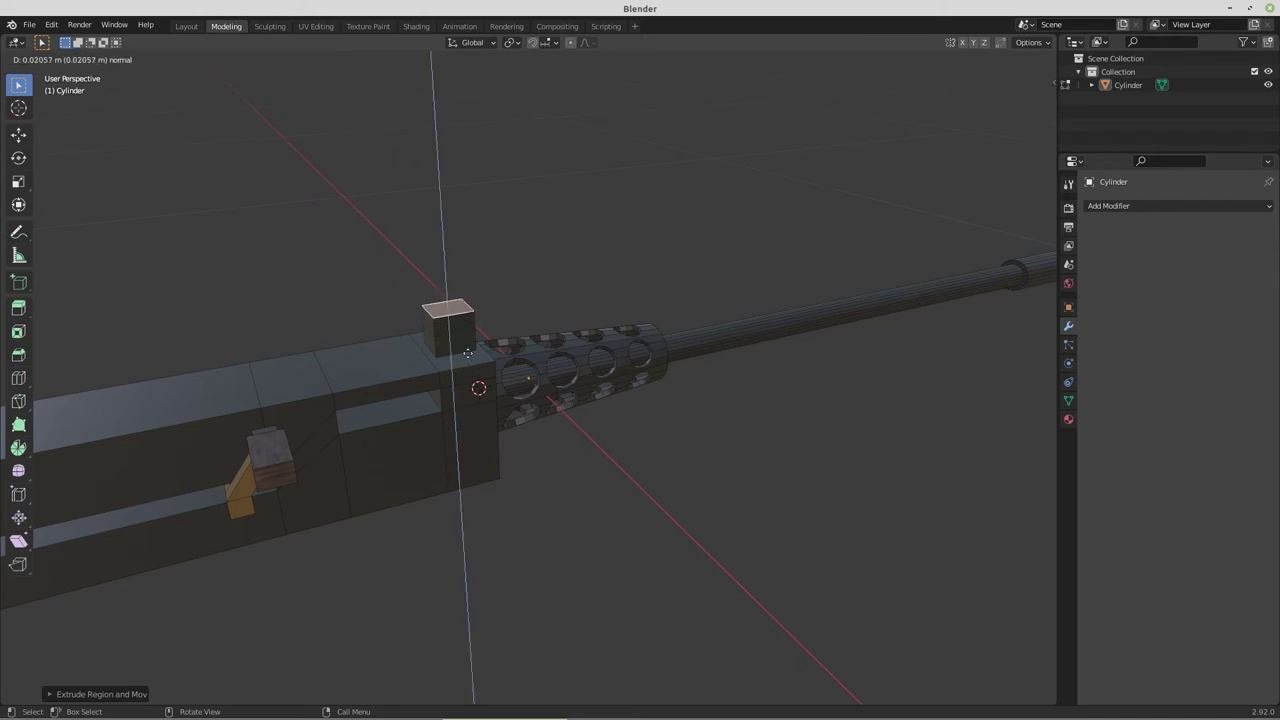
{"action": "left_click", "coordinate": [467, 353]}
Taper the front sight by scaling its top face to about 0.32 along X, and its upper section to about 0.48
{"action": "key", "text": "s"}
{"action": "key", "text": "x"}
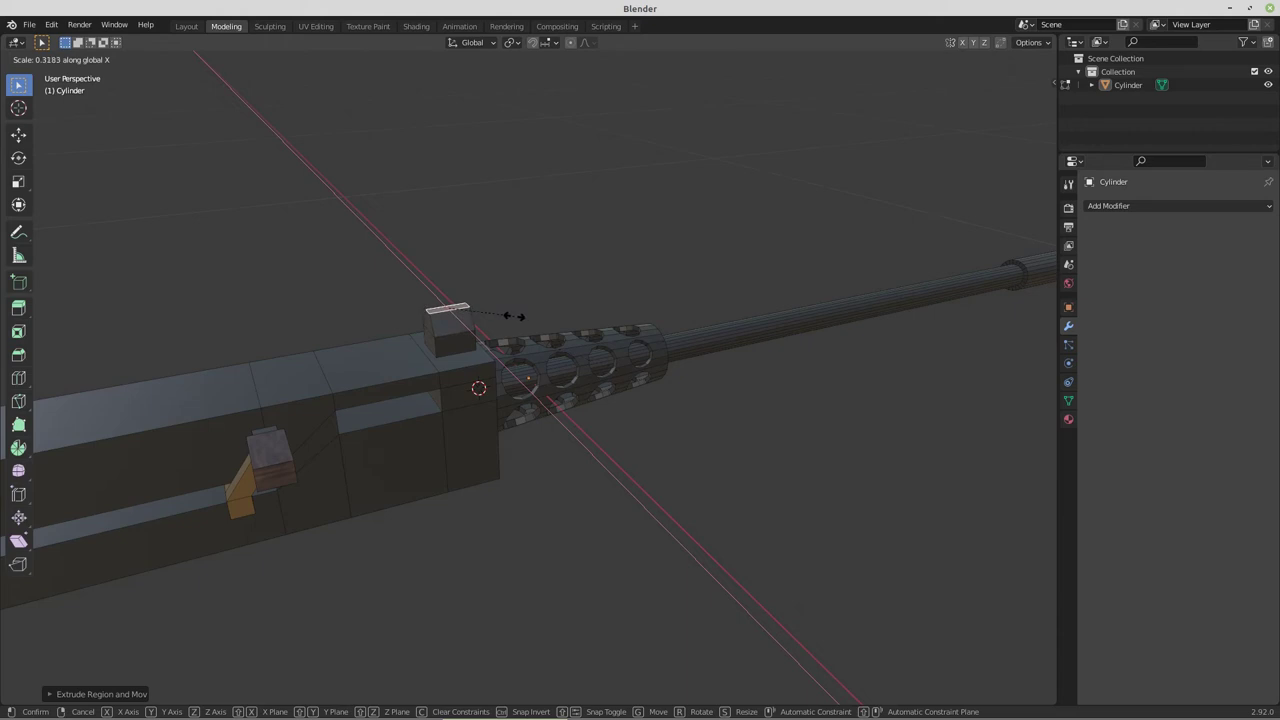
{"action": "left_click", "coordinate": [513, 316]}
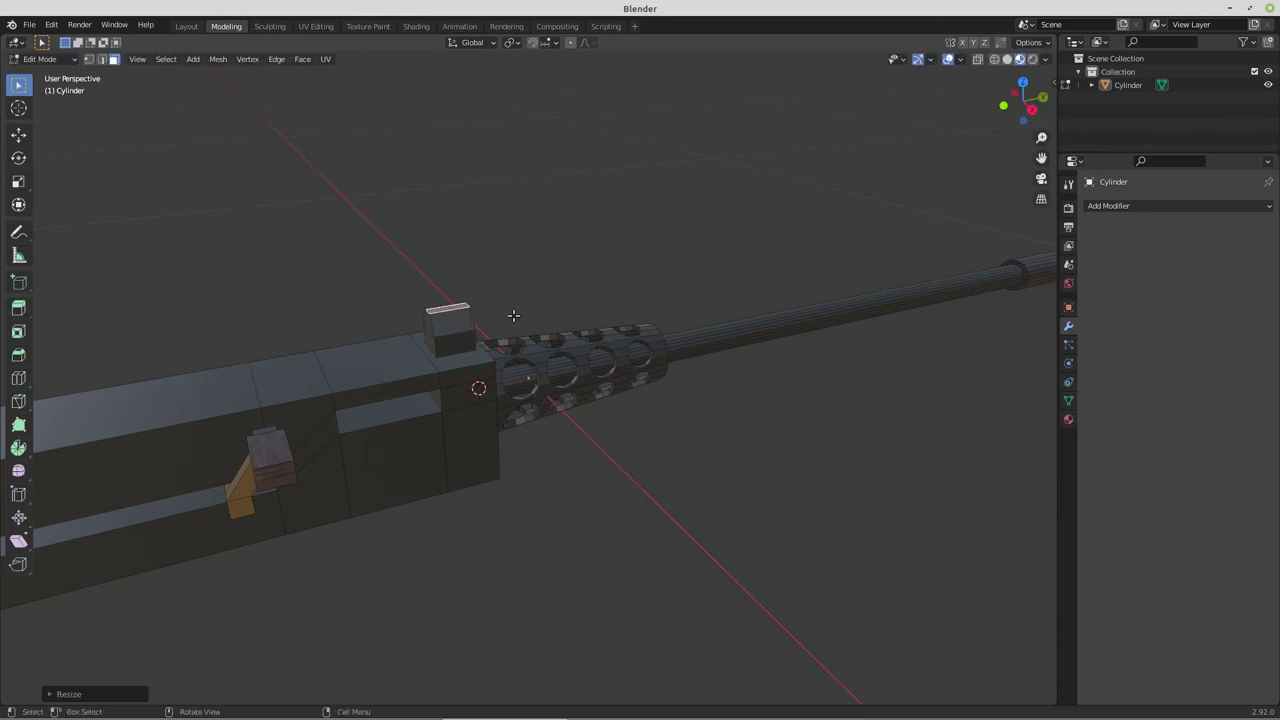
{"action": "key", "text": "ctrl+KP_Add"}
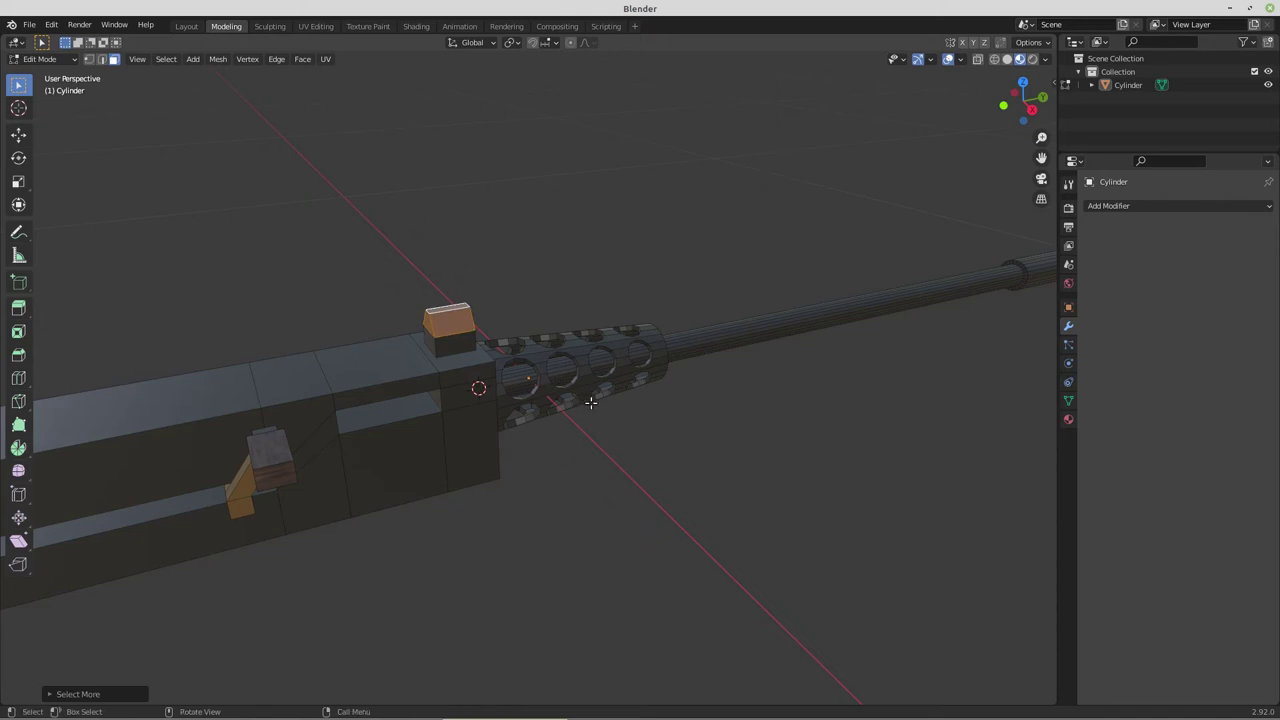
{"action": "key", "text": "s"}
{"action": "key", "text": "x"}
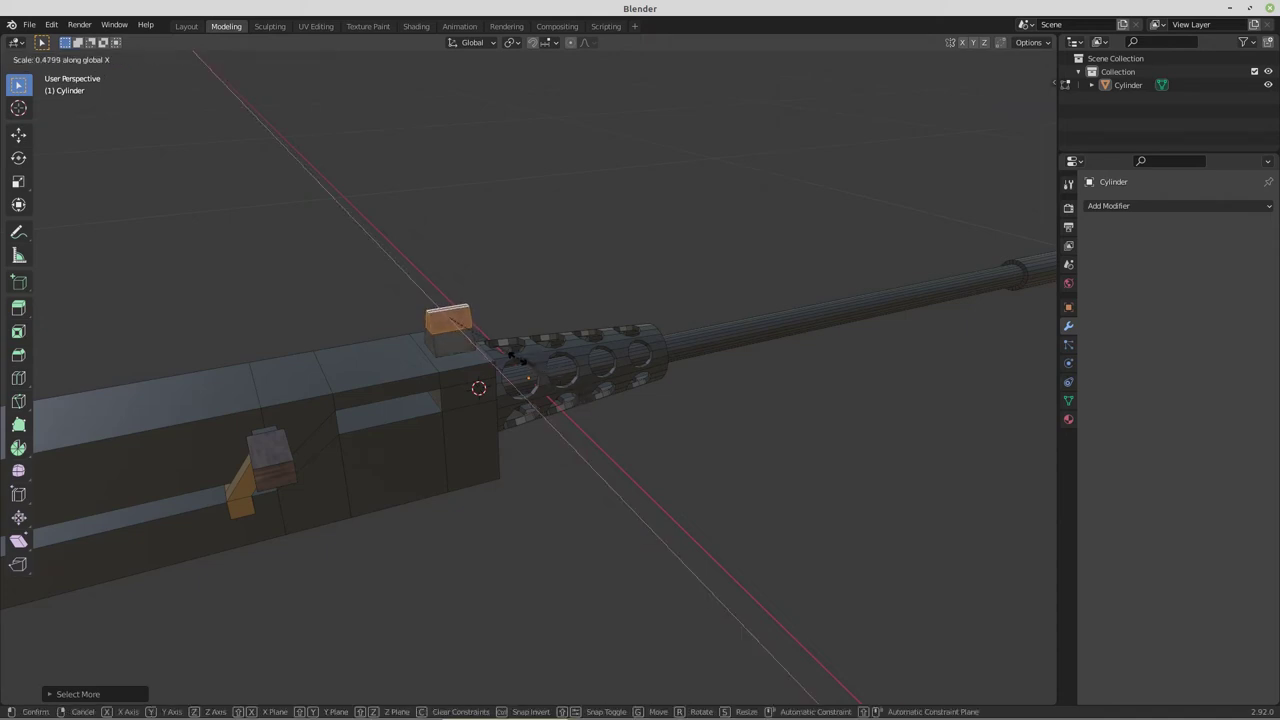
{"action": "left_click", "coordinate": [512, 357]}
Duplicate the rearmost top face of the receiver in place and move the copy forward along the Y axis
{"action": "middle_click_drag", "start_coordinate": [512, 357], "coordinate": [485, 429]}
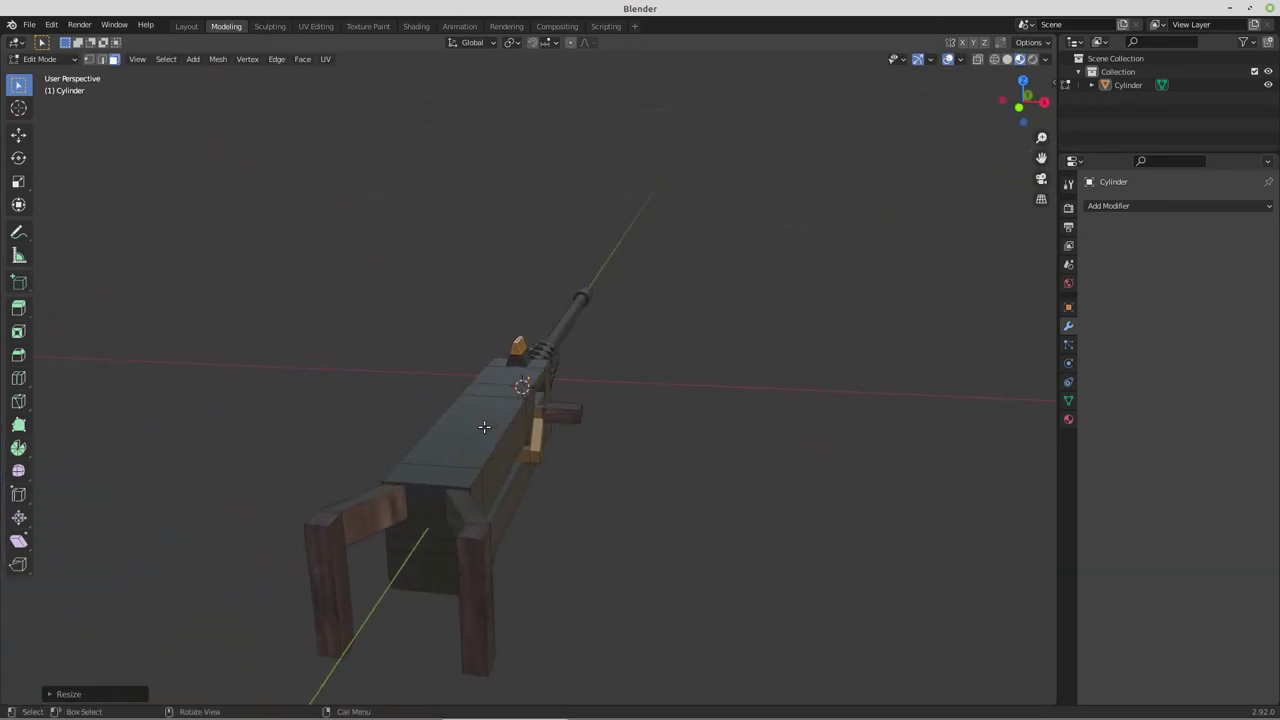
{"action": "left_click", "coordinate": [440, 470]}
{"action": "key", "text": "shift+d"}
{"action": "right_click", "coordinate": [486, 474]}
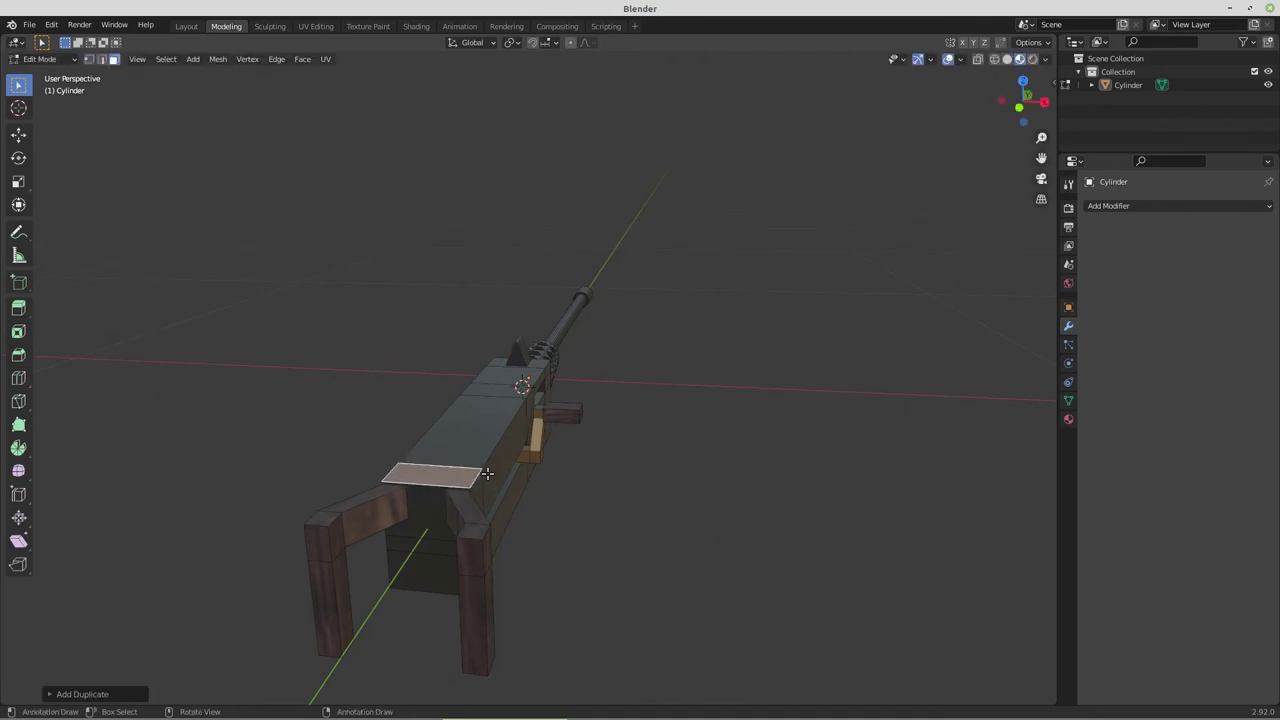
{"action": "left_click", "coordinate": [18, 134]}
{"action": "middle_click_drag", "start_coordinate": [459, 433], "coordinate": [400, 489]}
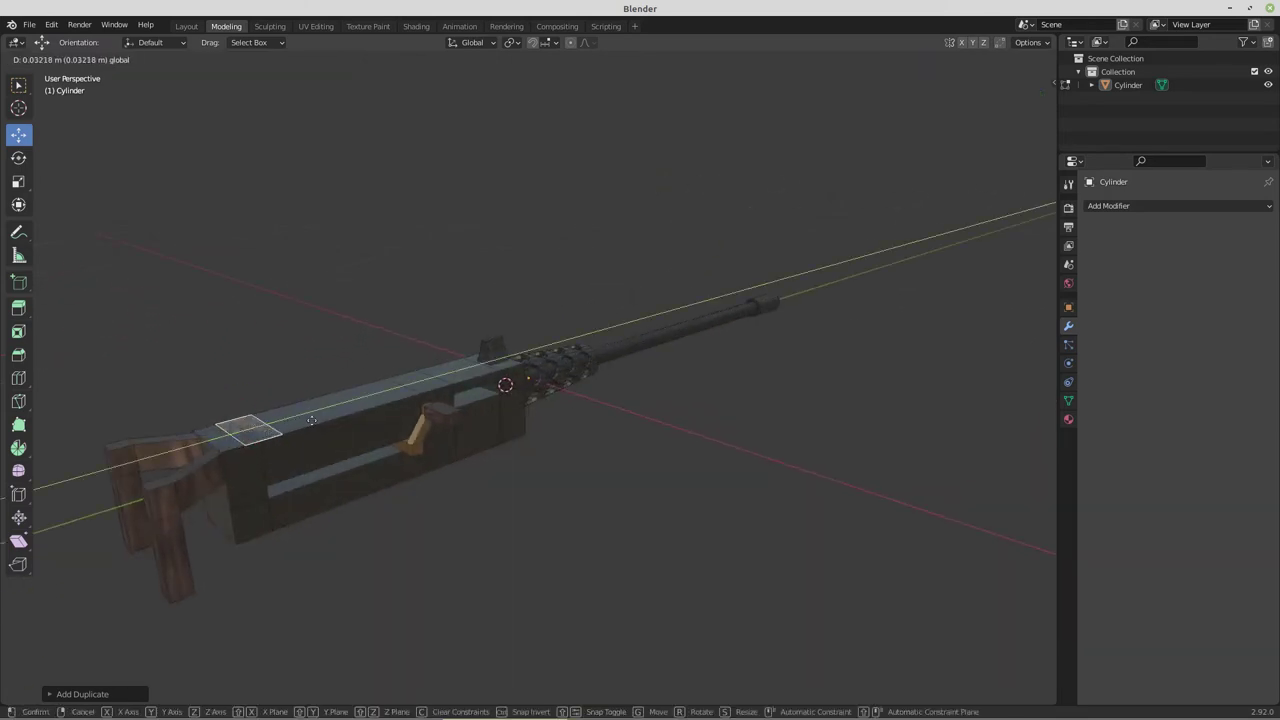
{"action": "left_click", "coordinate": [323, 449]}
Scale the duplicated rear face to about 0.75 and extrude it slightly upward into a flat rear sight block
{"action": "middle_click_drag", "start_coordinate": [323, 449], "coordinate": [319, 497]}
{"action": "scroll", "coordinate": [428, 508], "scroll_direction": "up", "scroll_amount": 3}
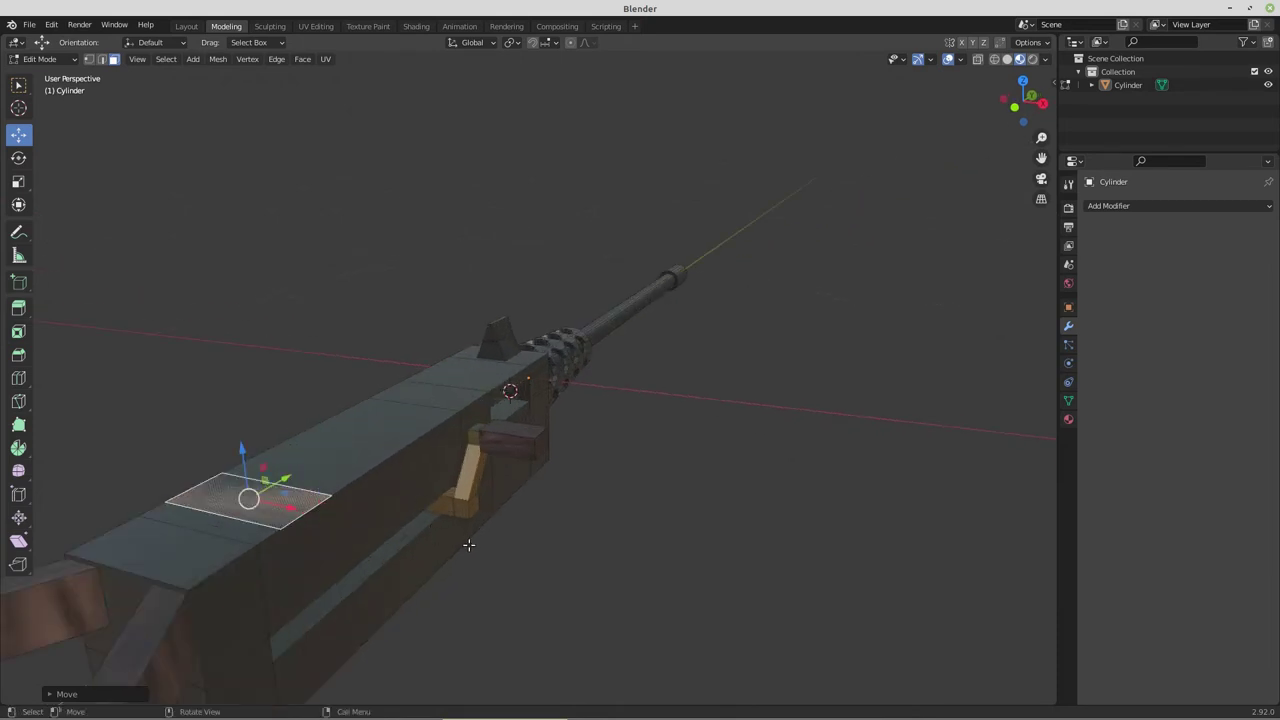
{"action": "key", "text": "s"}
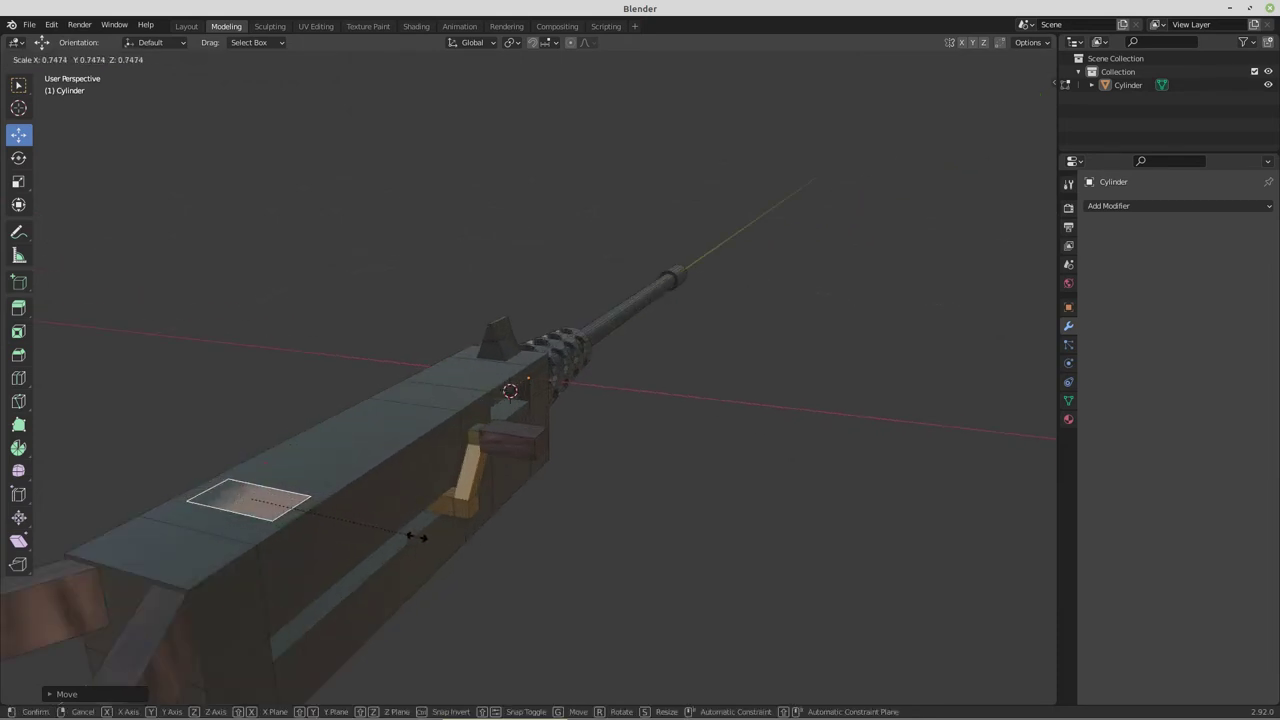
{"action": "left_click", "coordinate": [420, 535]}
{"action": "key", "text": "e"}
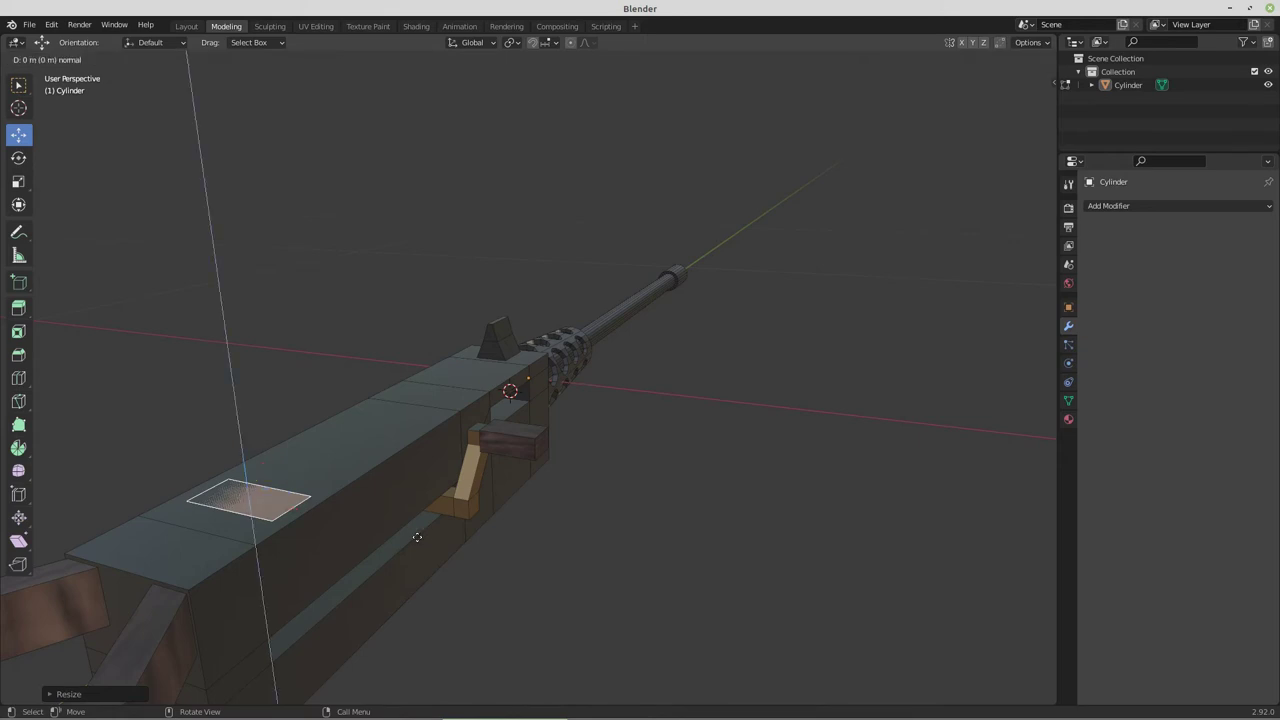
{"action": "left_click", "coordinate": [414, 516]}
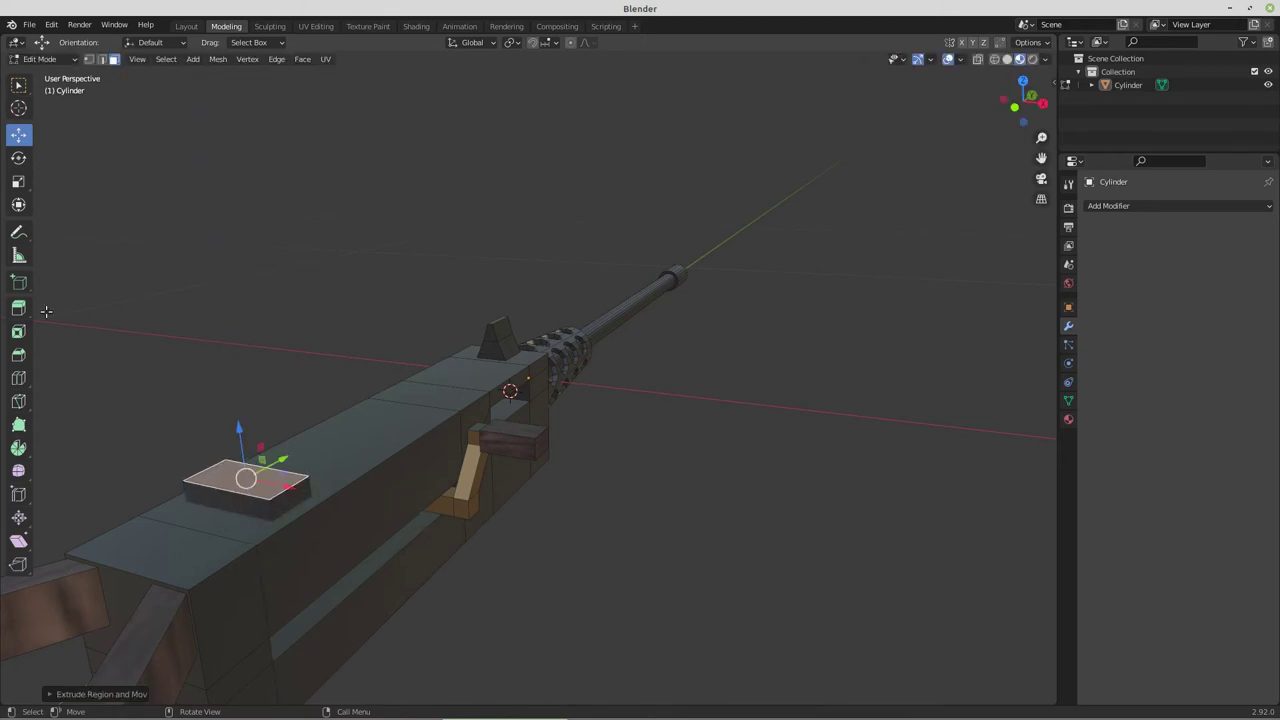
Divide the rear sight block lengthwise with two evenly spaced loop cuts
{"action": "left_click", "coordinate": [18, 378]}
{"action": "left_click", "coordinate": [165, 42]}
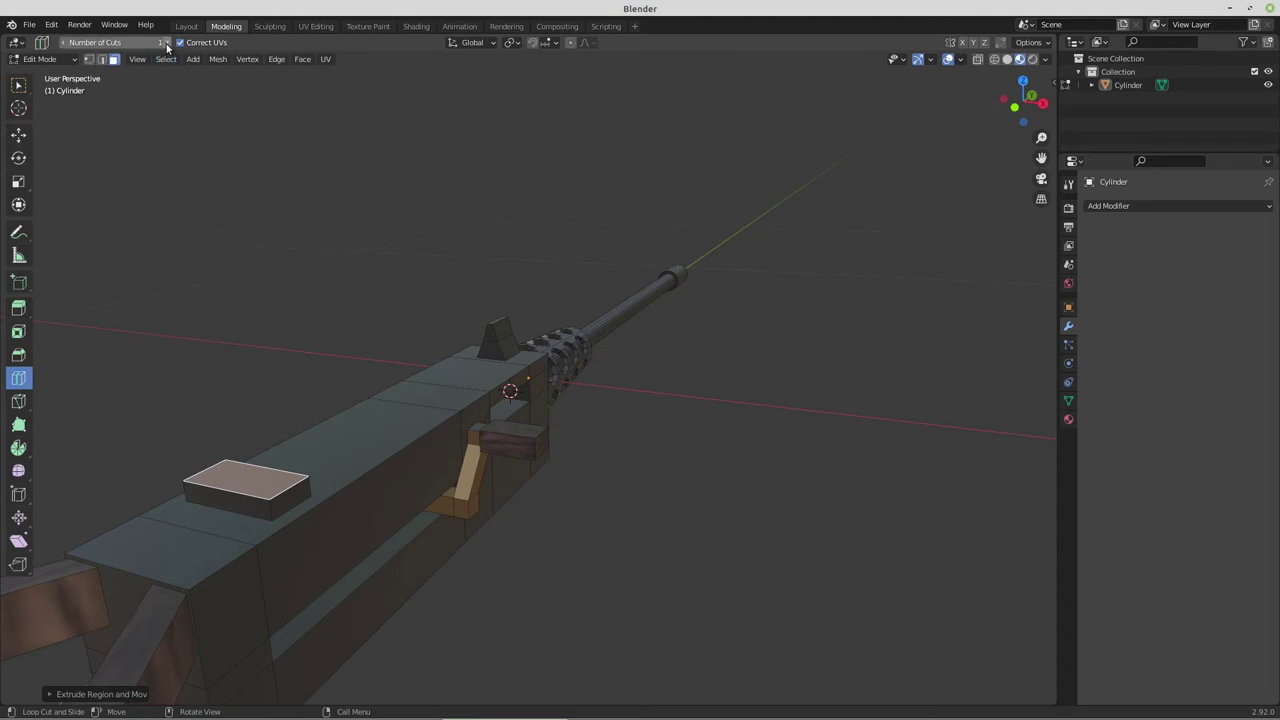
{"action": "left_click", "coordinate": [232, 455]}
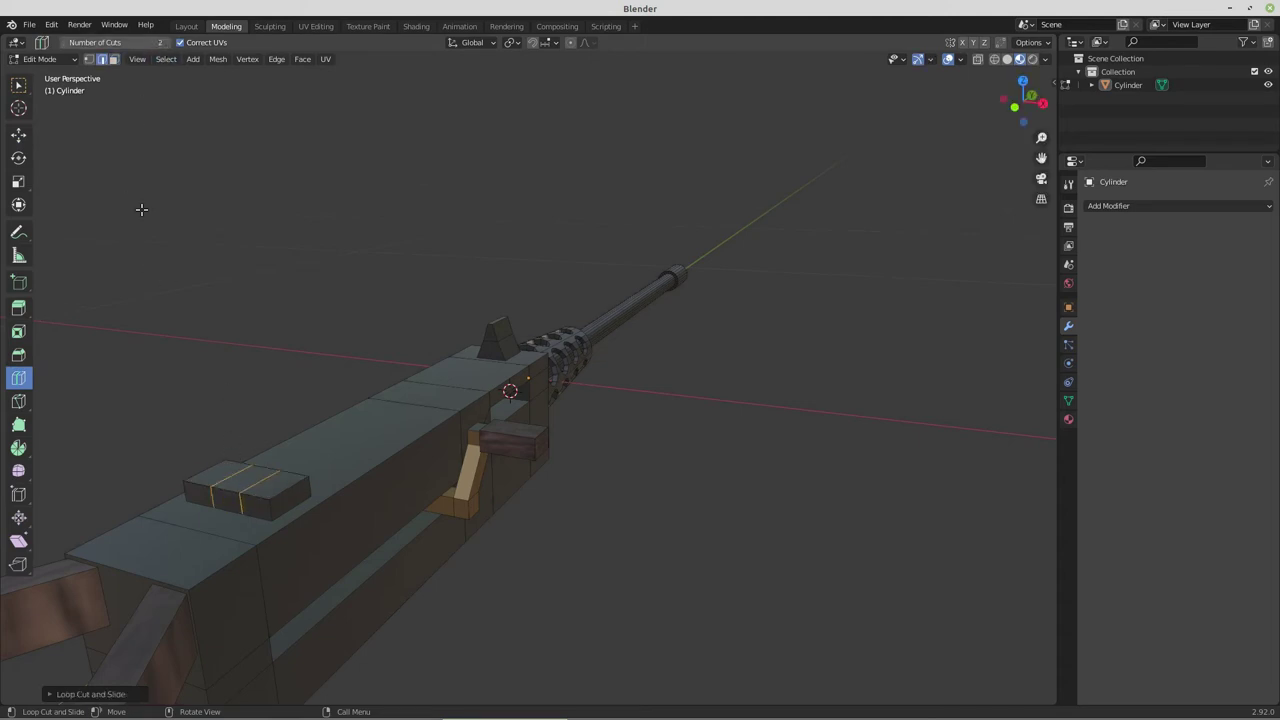
Undo the vertical move tried on the rear sight block's two outer top faces and lower its middle top face slightly
{"action": "left_click", "coordinate": [113, 60]}
{"action": "left_click", "coordinate": [18, 134]}
{"action": "left_click", "coordinate": [217, 472]}
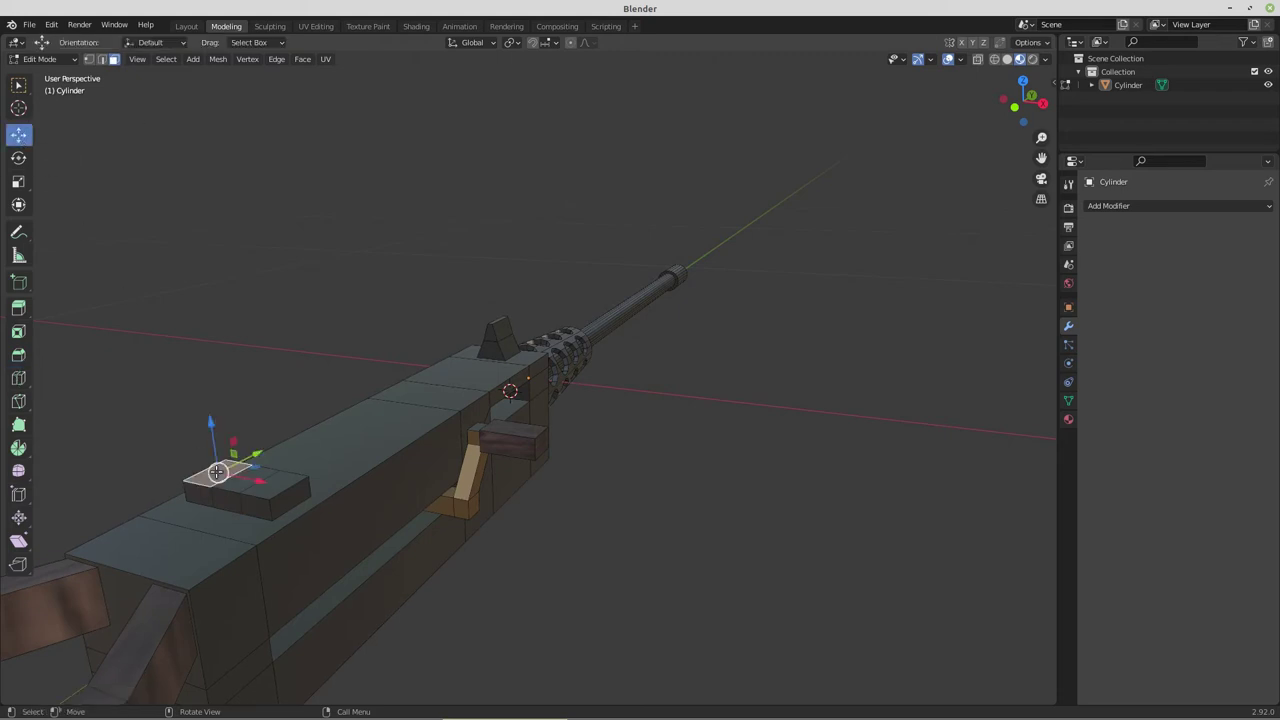
{"action": "left_click", "coordinate": [279, 486], "text": "shift"}
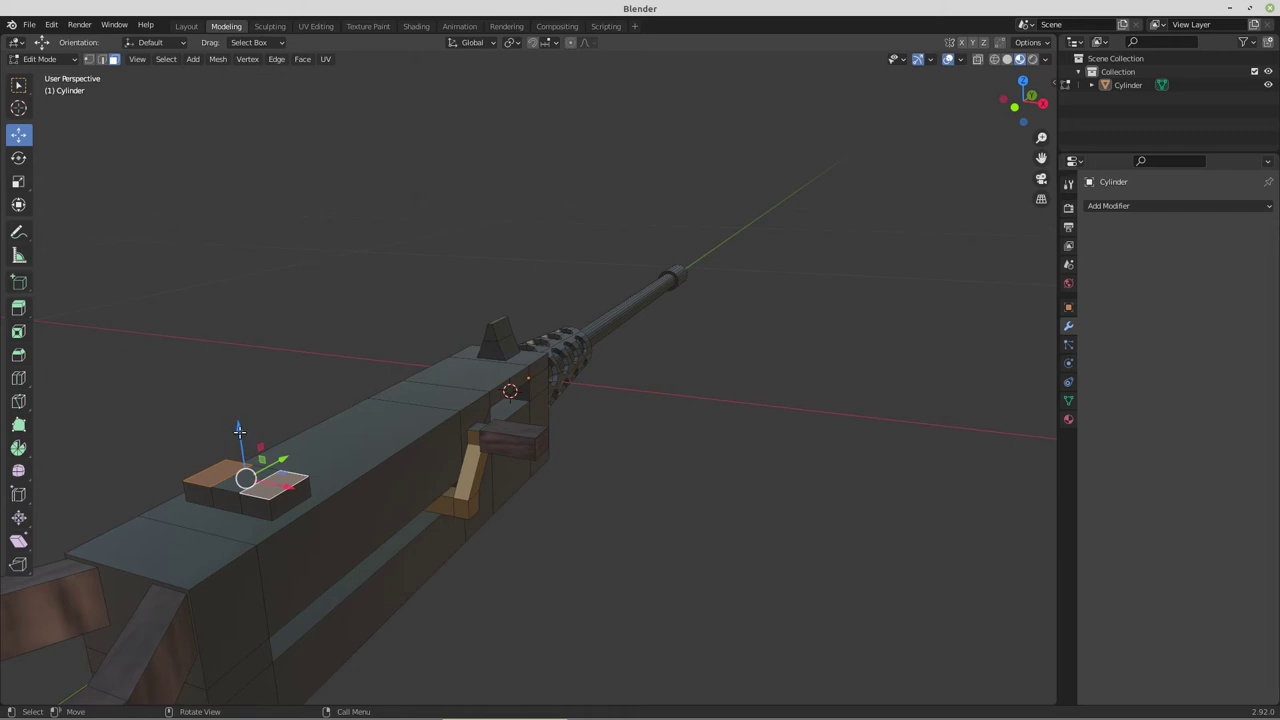
{"action": "left_click_drag", "start_coordinate": [240, 427], "coordinate": [241, 433]}
{"action": "key", "text": "ctrl+z"}
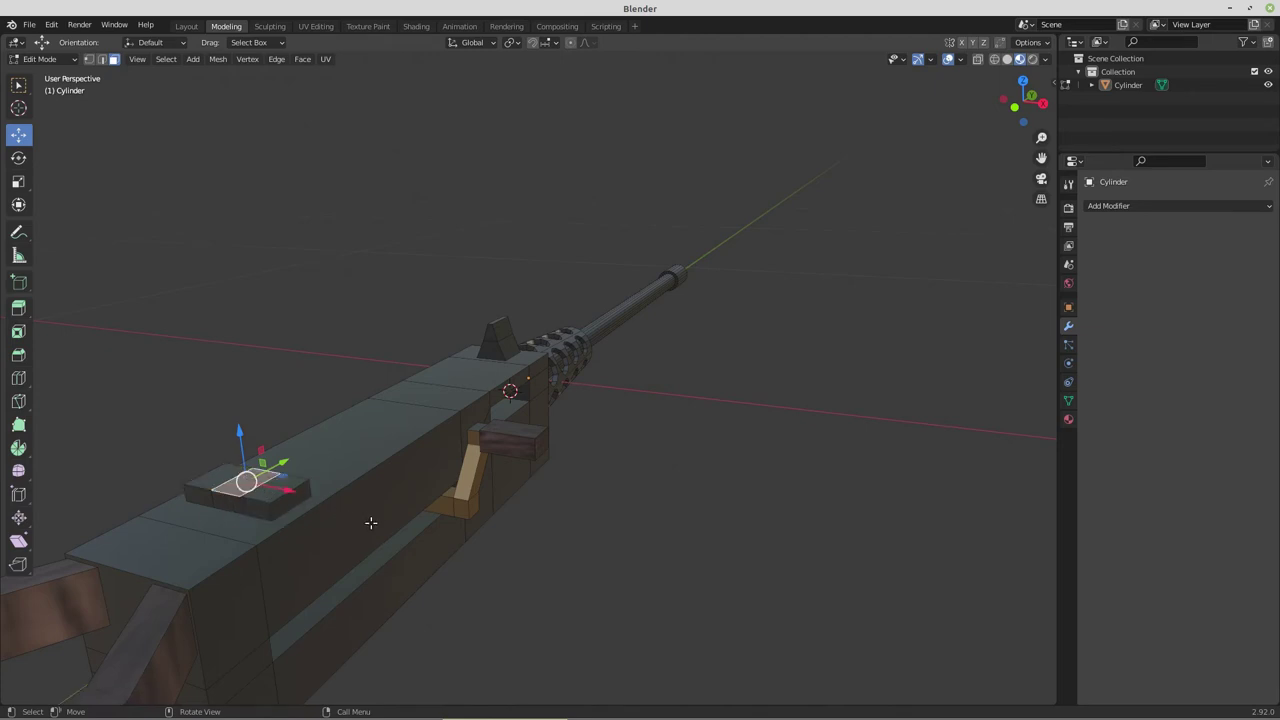
Narrow the rear sight block's middle top face to about 0.396 along X
{"action": "key", "text": "s"}
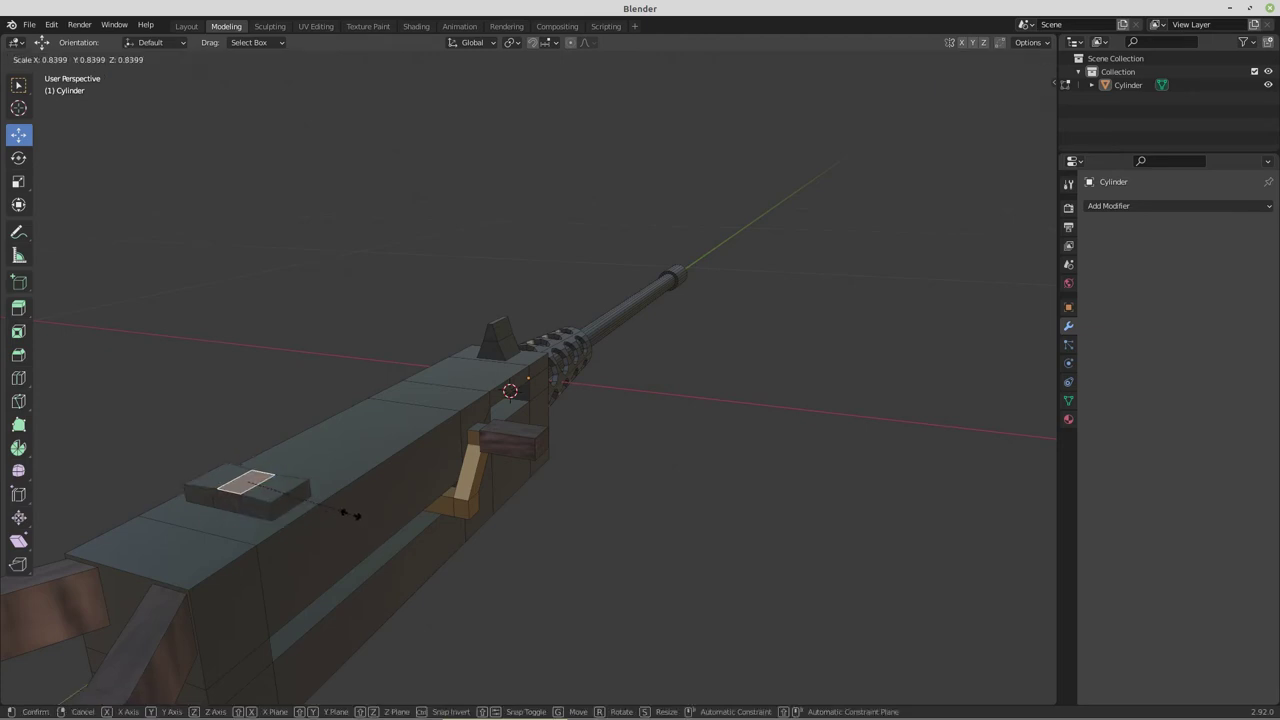
{"action": "key", "text": "x"}
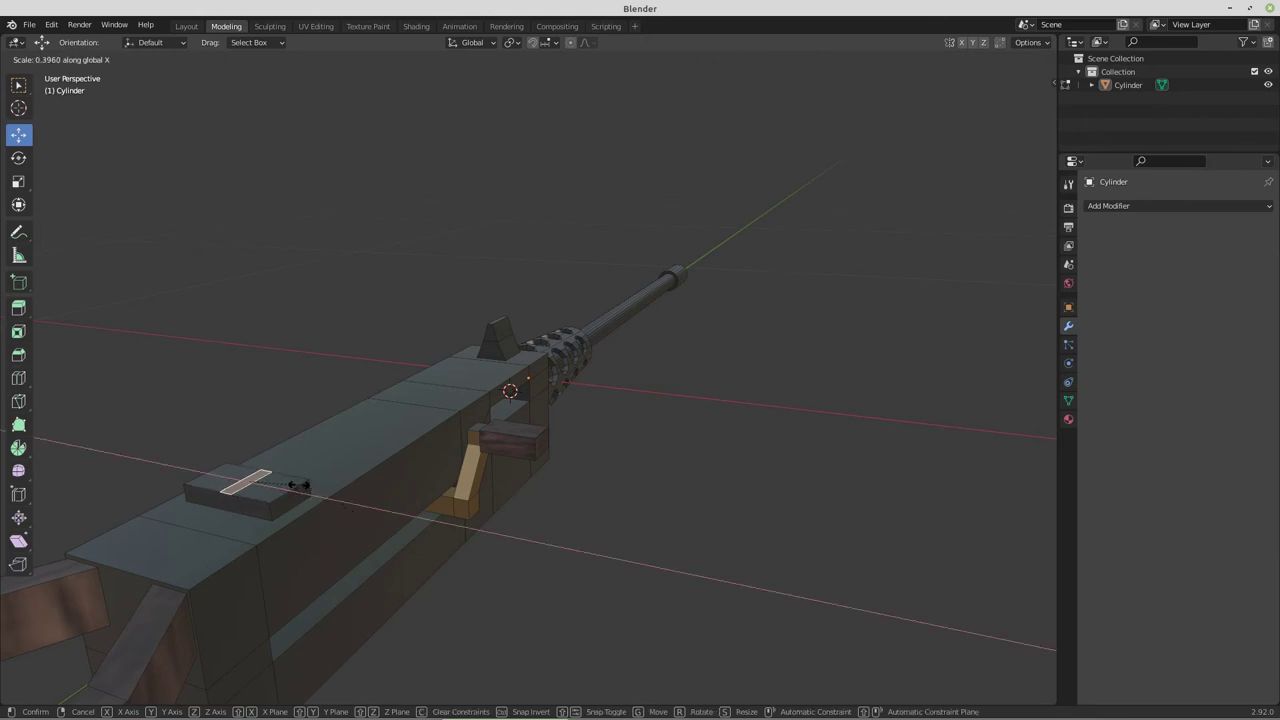
{"action": "left_click", "coordinate": [300, 485]}
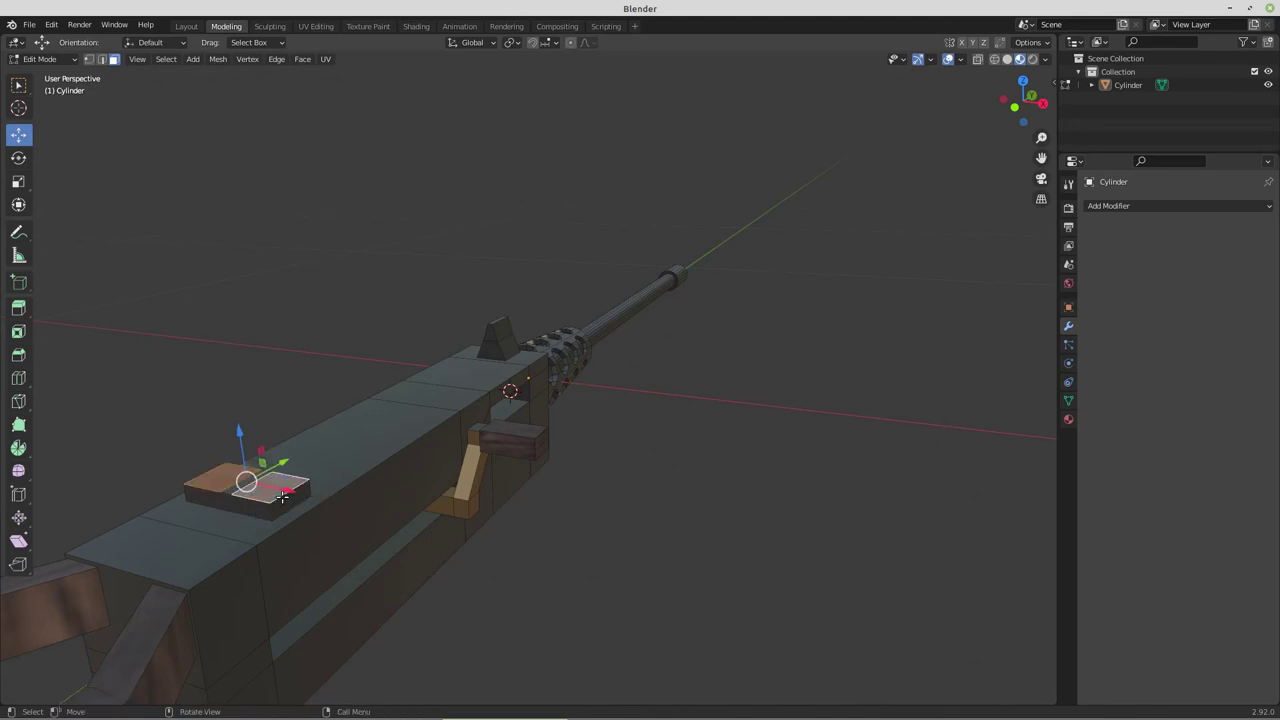
Extrude the rear sight's two outer top faces up about 0.026 m and narrow each along X around its own origin
{"action": "key", "text": "e"}
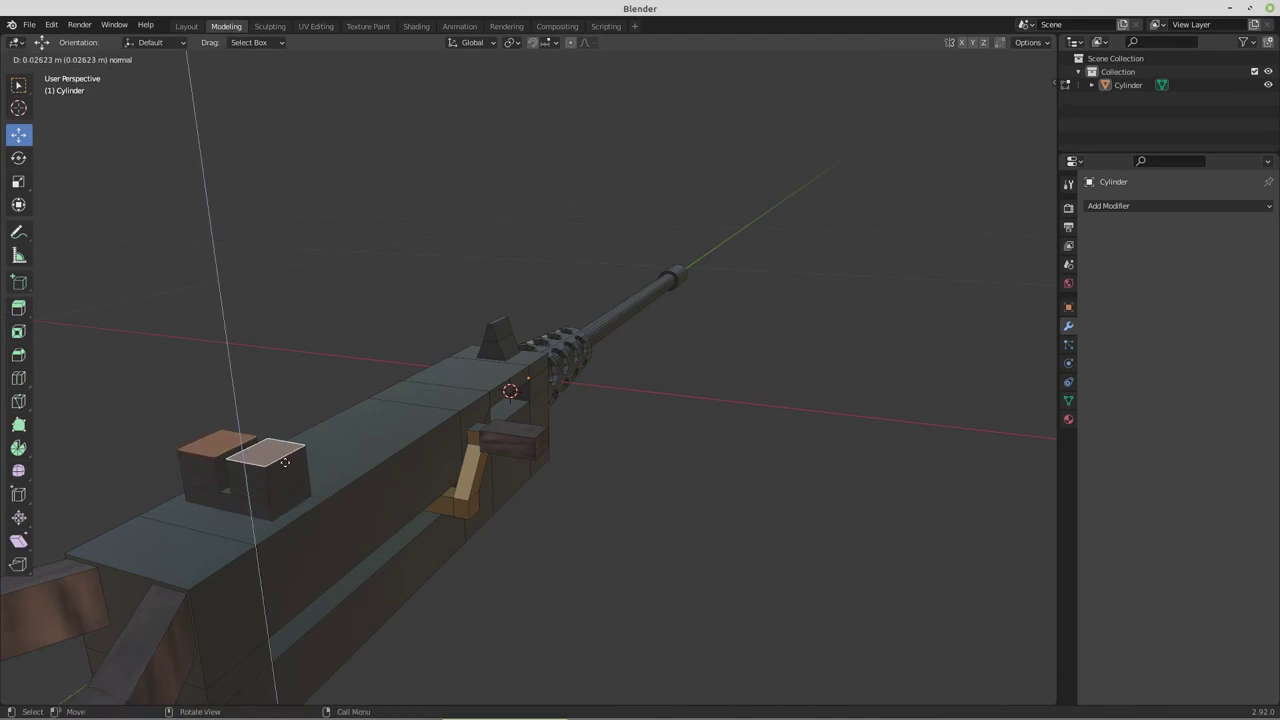
{"action": "left_click", "coordinate": [285, 462]}
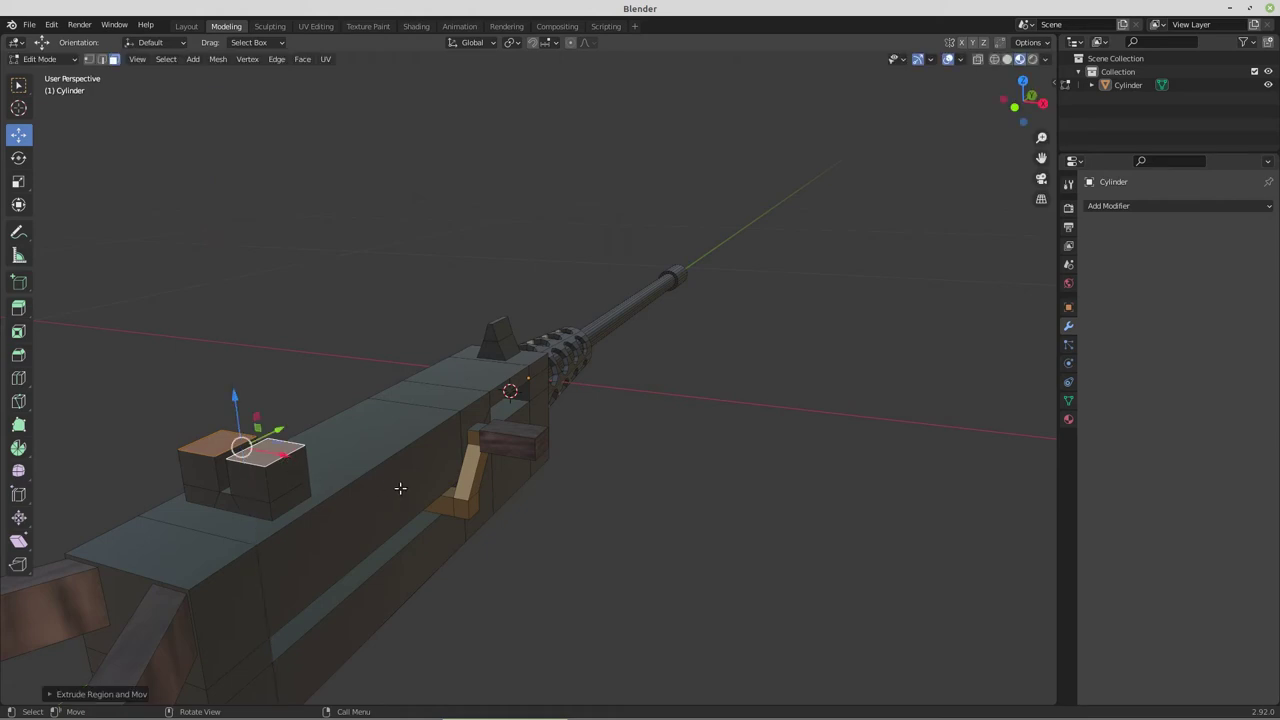
{"action": "key", "text": "ctrl+Tab"}
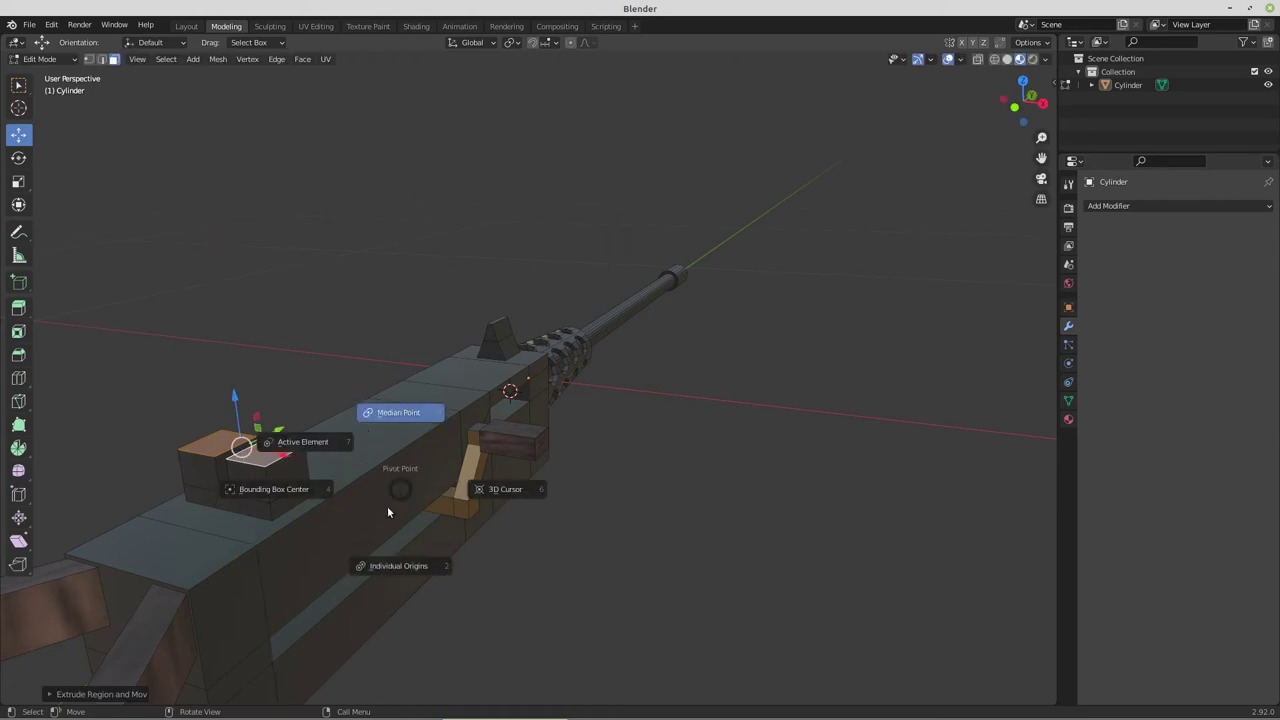
{"action": "key", "text": "Escape"}
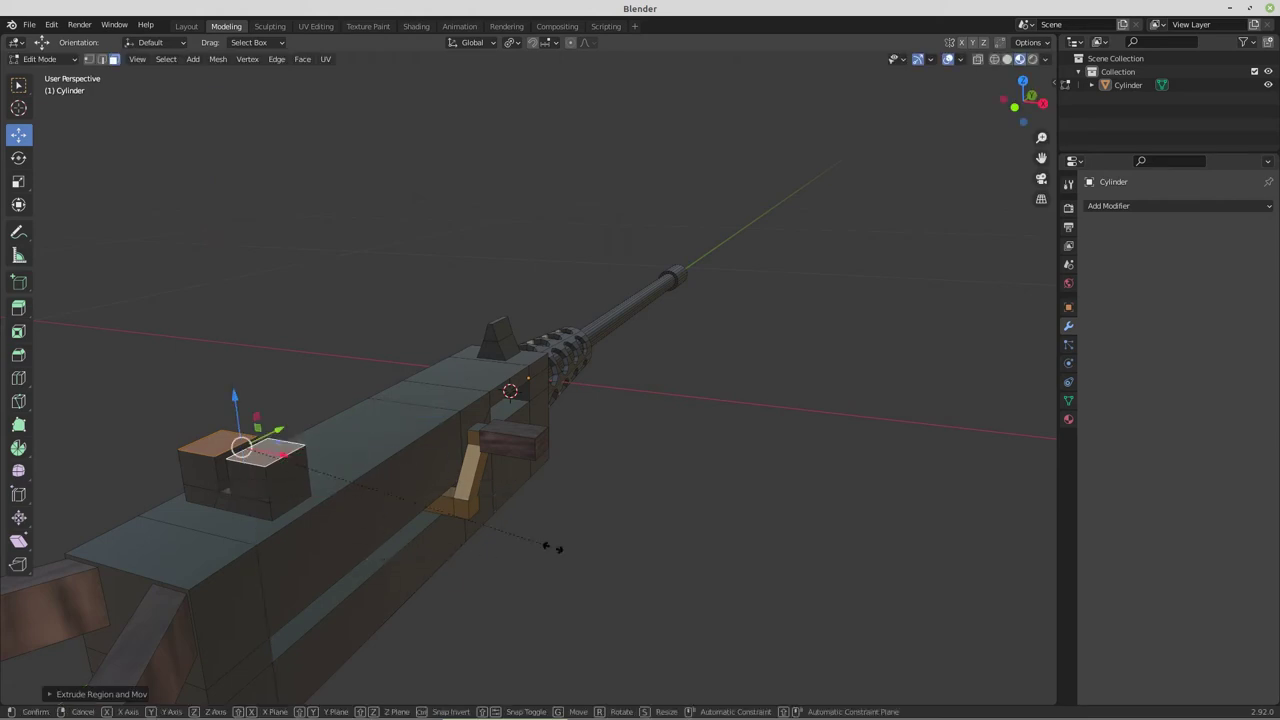
{"action": "key", "text": "s"}
{"action": "key", "text": "x"}
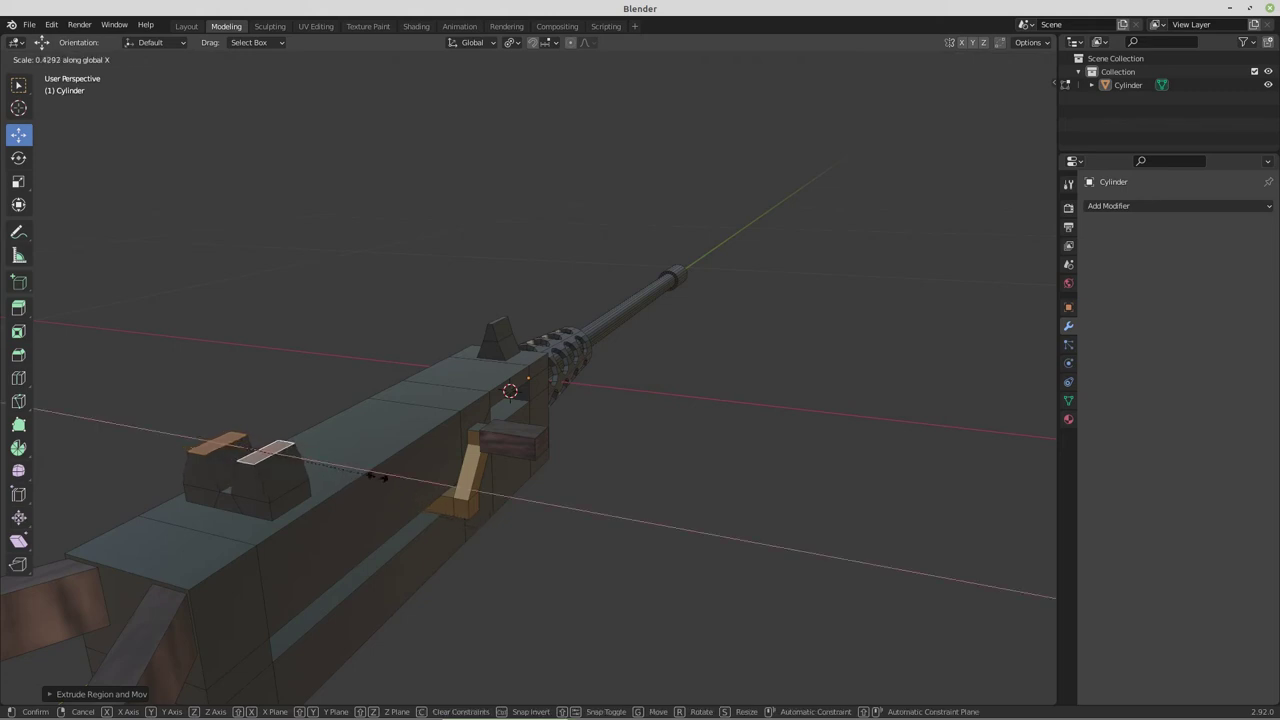
{"action": "left_click", "coordinate": [307, 451]}
Narrow the middle face between the rear sight's two prongs to about 0.277 along X
{"action": "middle_click_drag", "start_coordinate": [234, 514], "coordinate": [370, 518]}
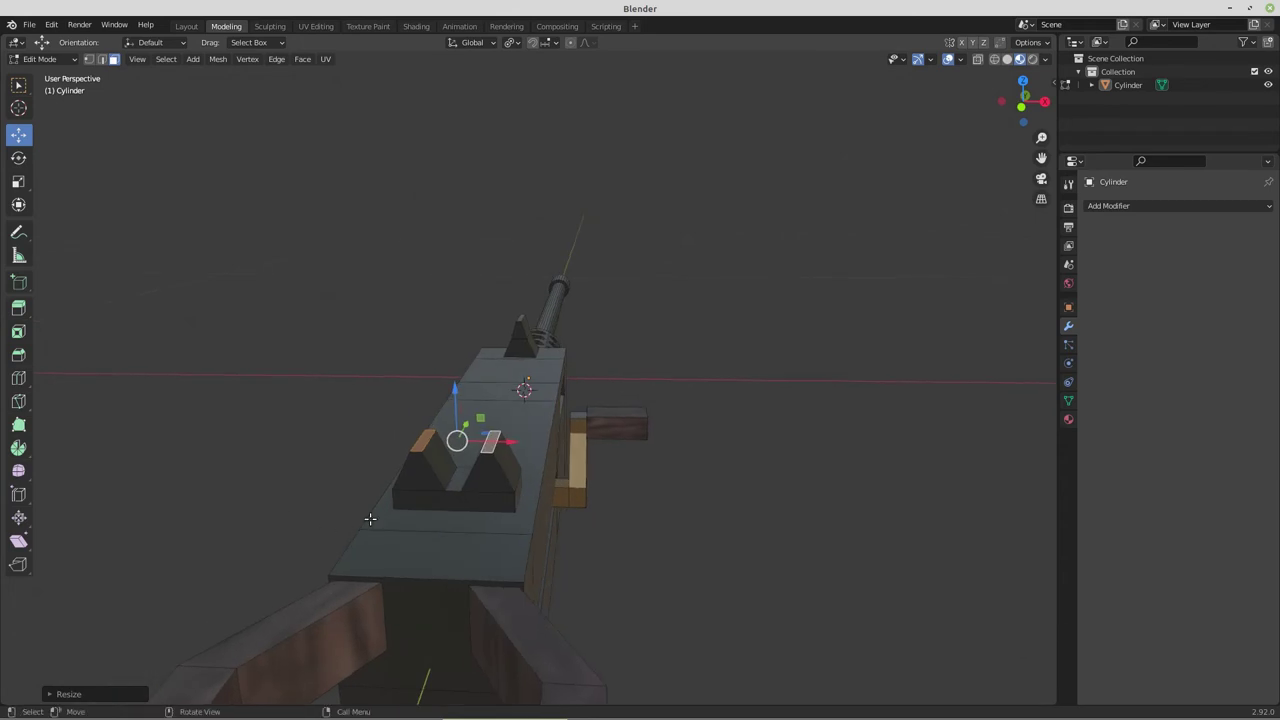
{"action": "left_click", "coordinate": [457, 481]}
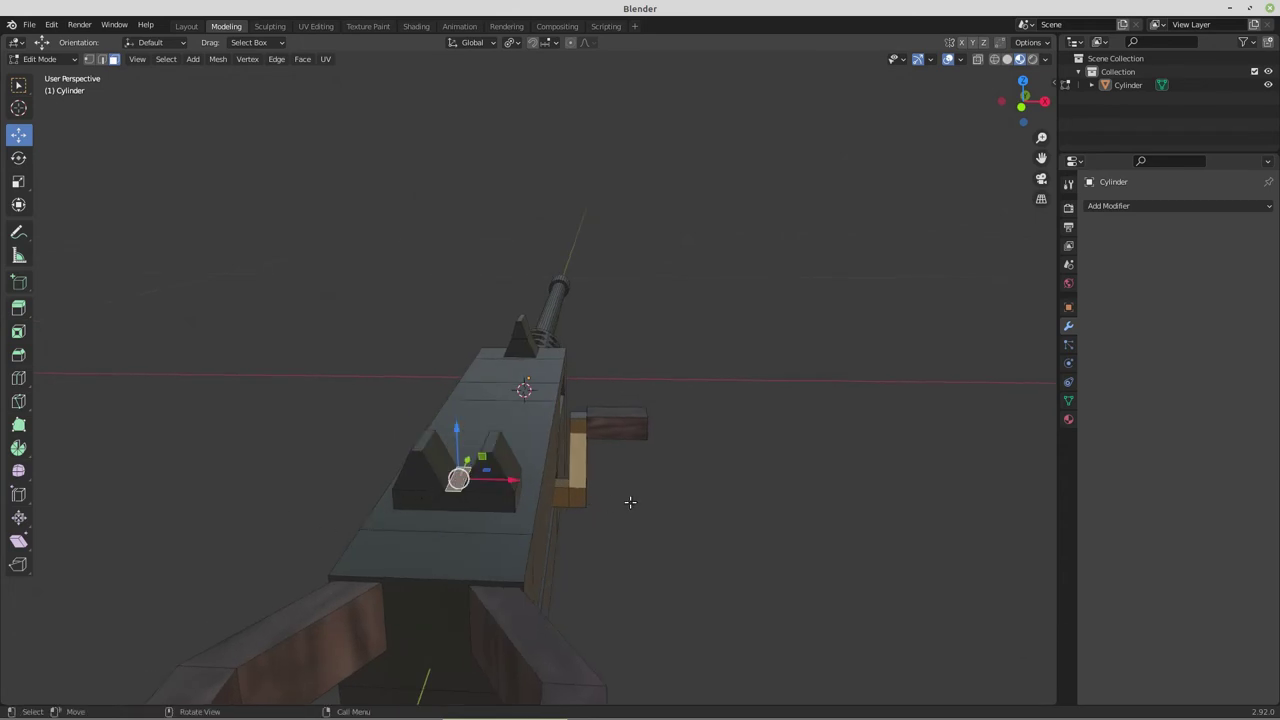
{"action": "key", "text": "s"}
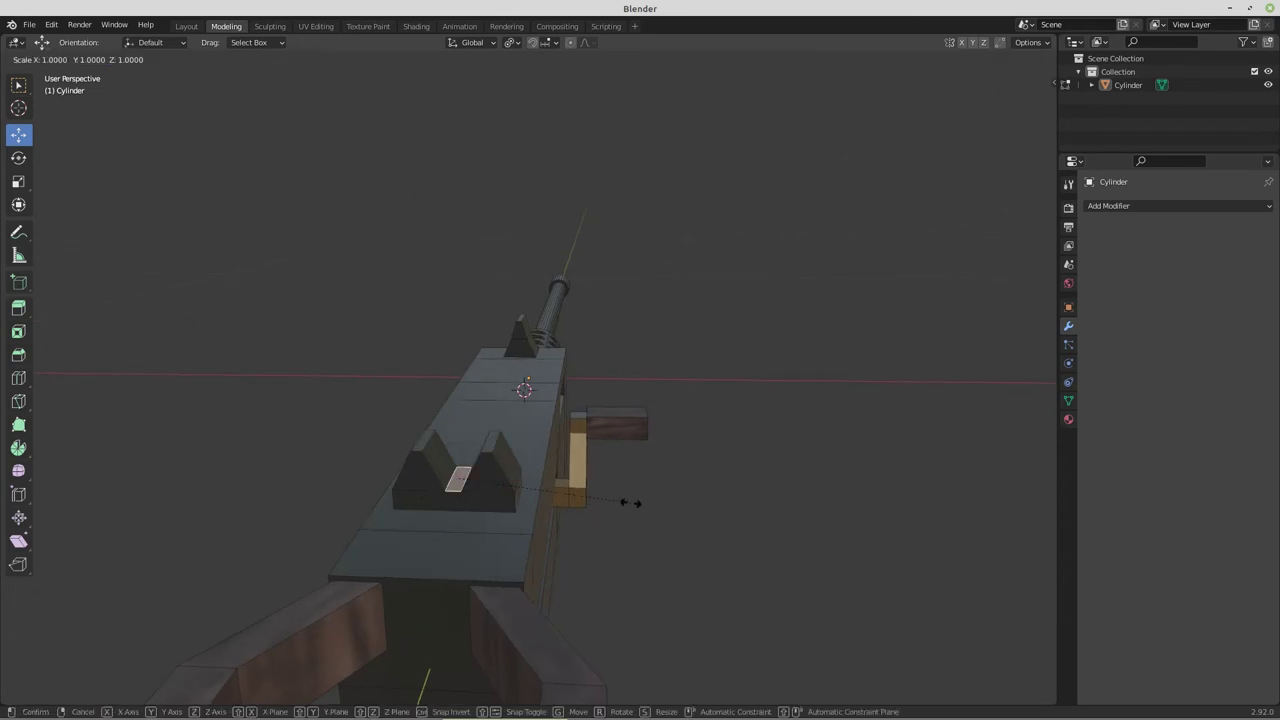
{"action": "key", "text": "x"}
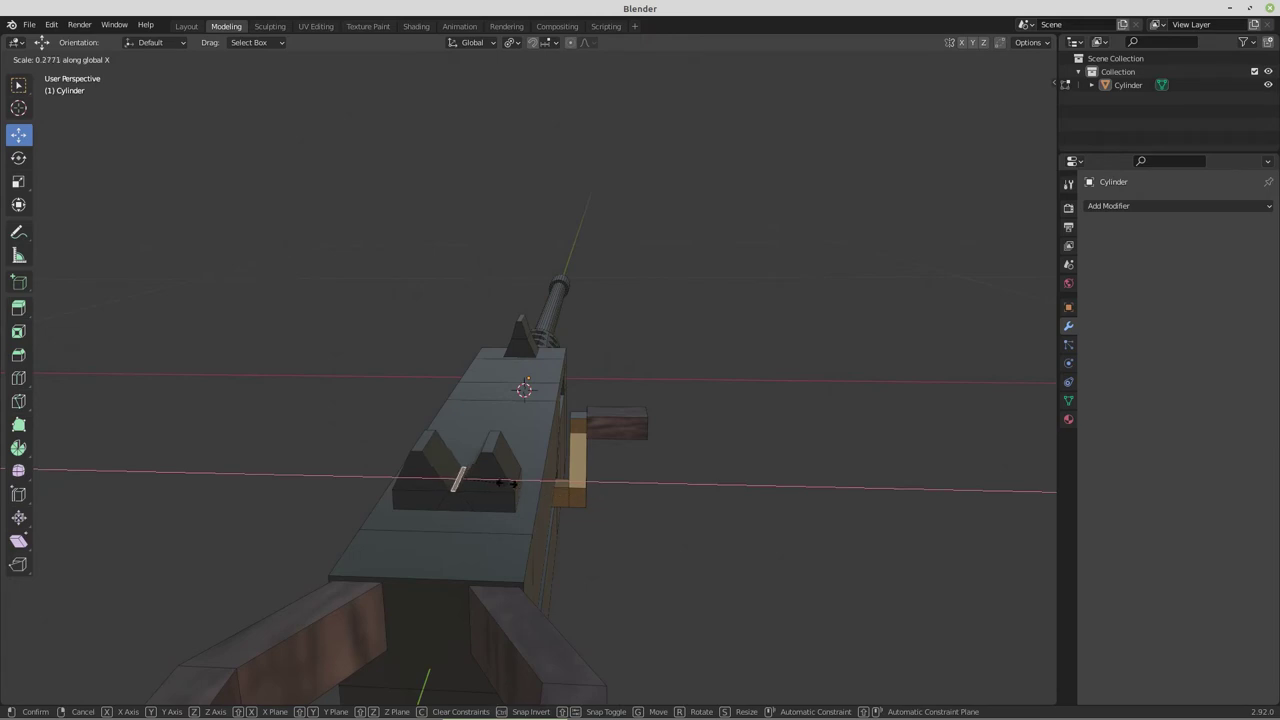
{"action": "left_click", "coordinate": [508, 484]}
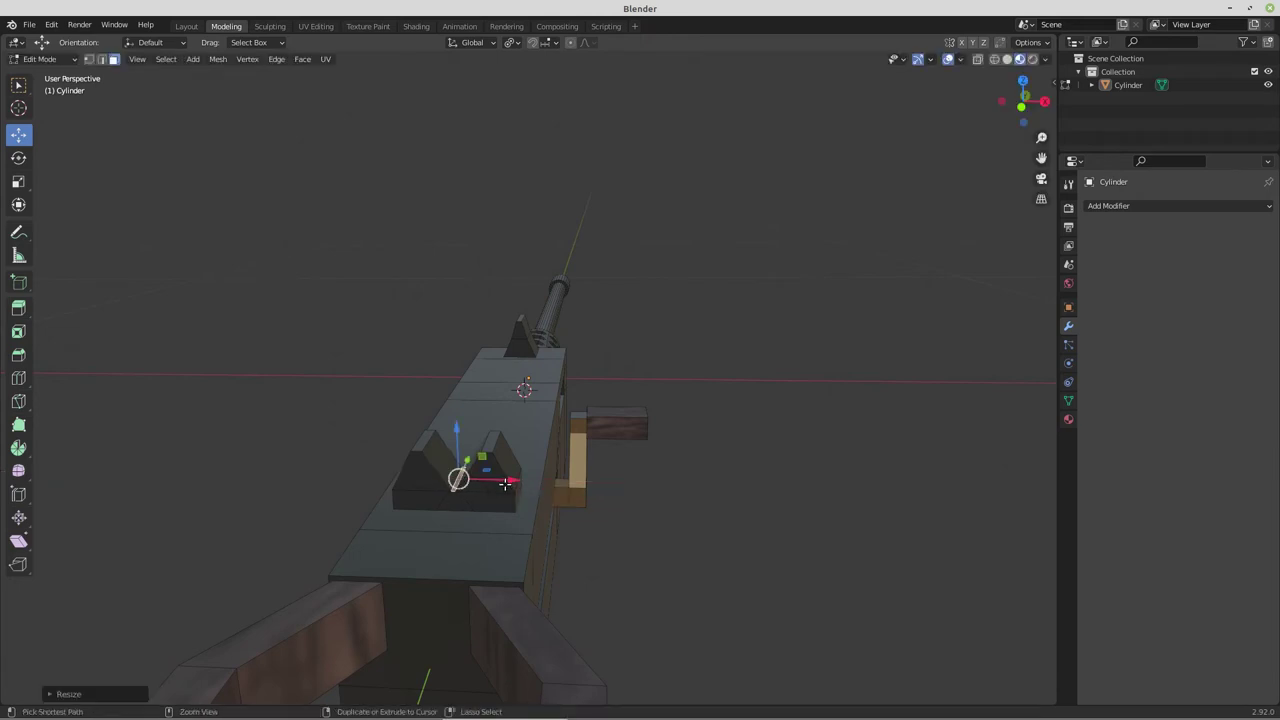
Expand the selection to the whole rear sight and scale it to about 0.425 along X
{"action": "key", "text": "ctrl+KP_Add"}
{"action": "key", "text": "ctrl+KP_Add"}
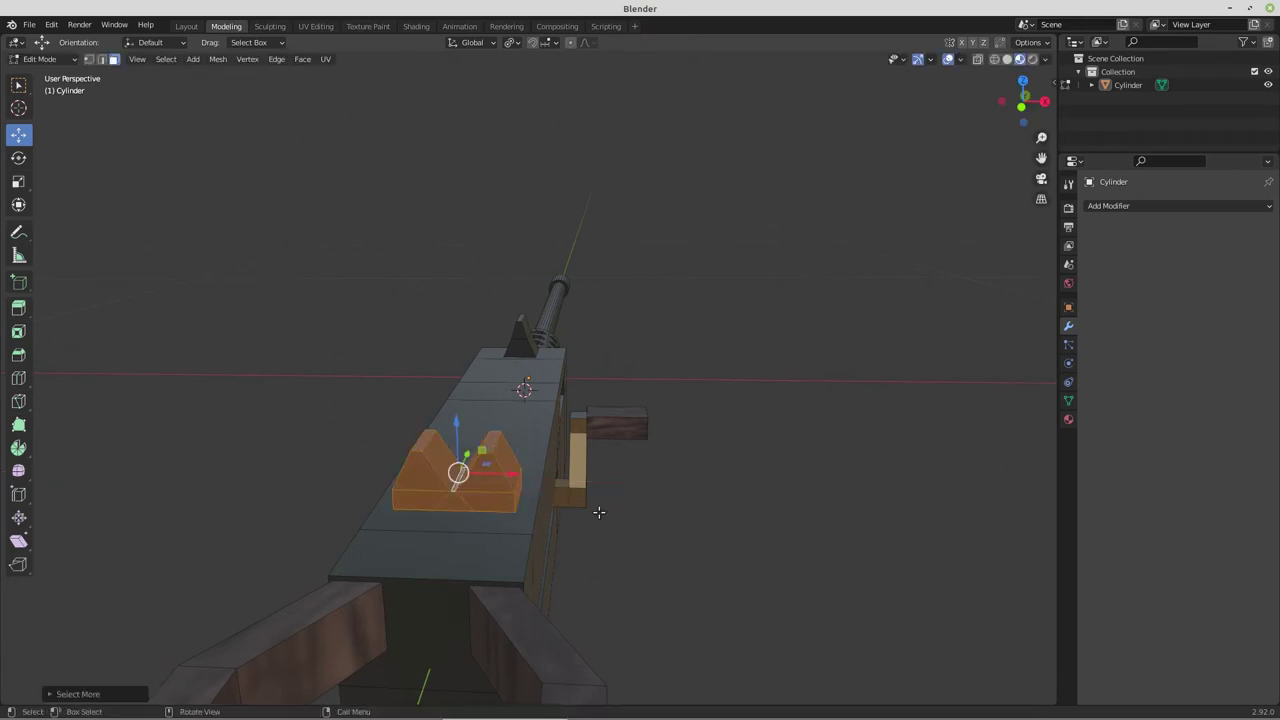
{"action": "key", "text": "s"}
{"action": "right_click", "coordinate": [639, 511]}
{"action": "key", "text": "s"}
{"action": "key", "text": "x"}
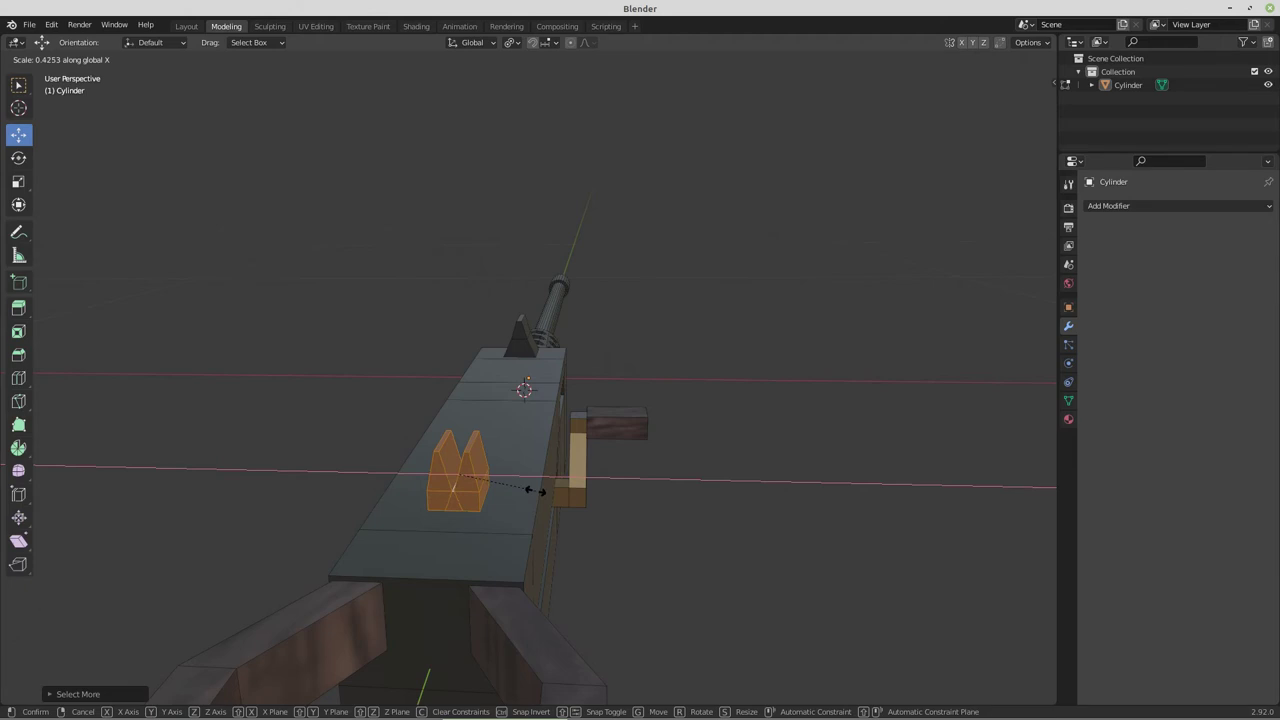
{"action": "left_click", "coordinate": [528, 490]}
{"action": "middle_click_drag", "start_coordinate": [473, 497], "coordinate": [486, 480]}
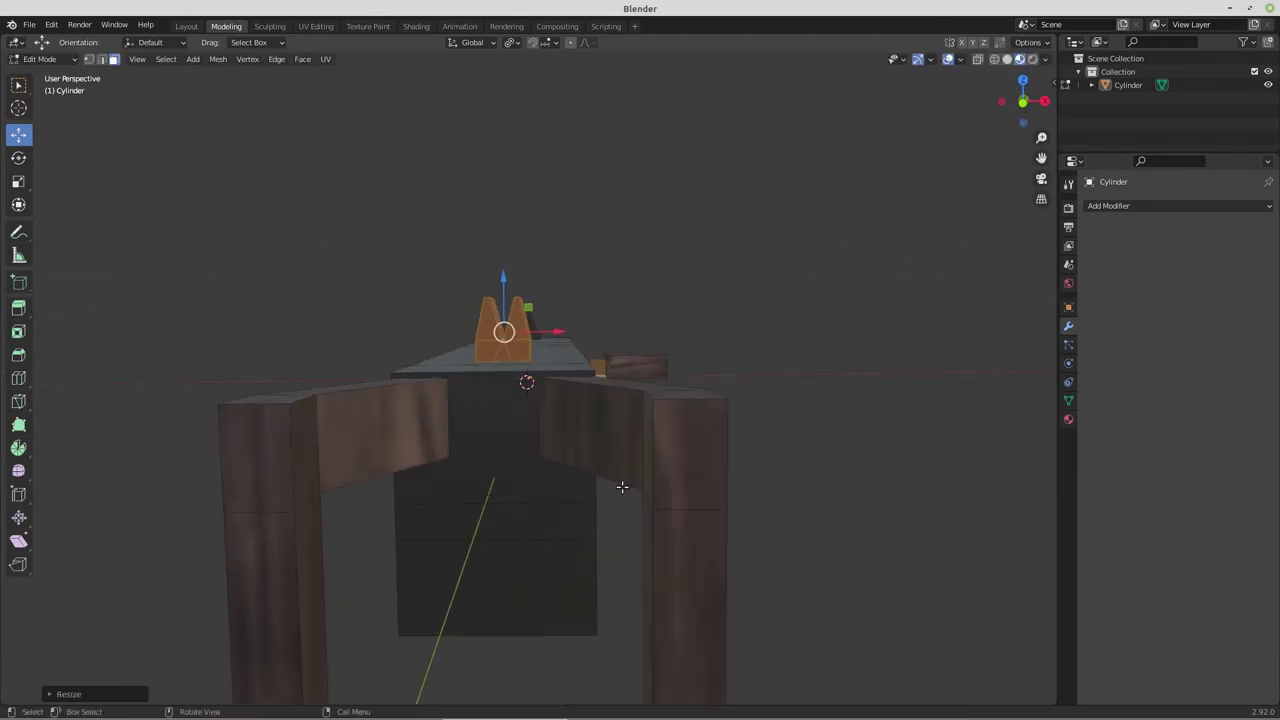
Select the receiver's underside face beneath the ejection port and snap the 3D cursor to it
{"action": "middle_click_drag", "start_coordinate": [700, 480], "coordinate": [451, 409]}
{"action": "left_click", "coordinate": [455, 405]}
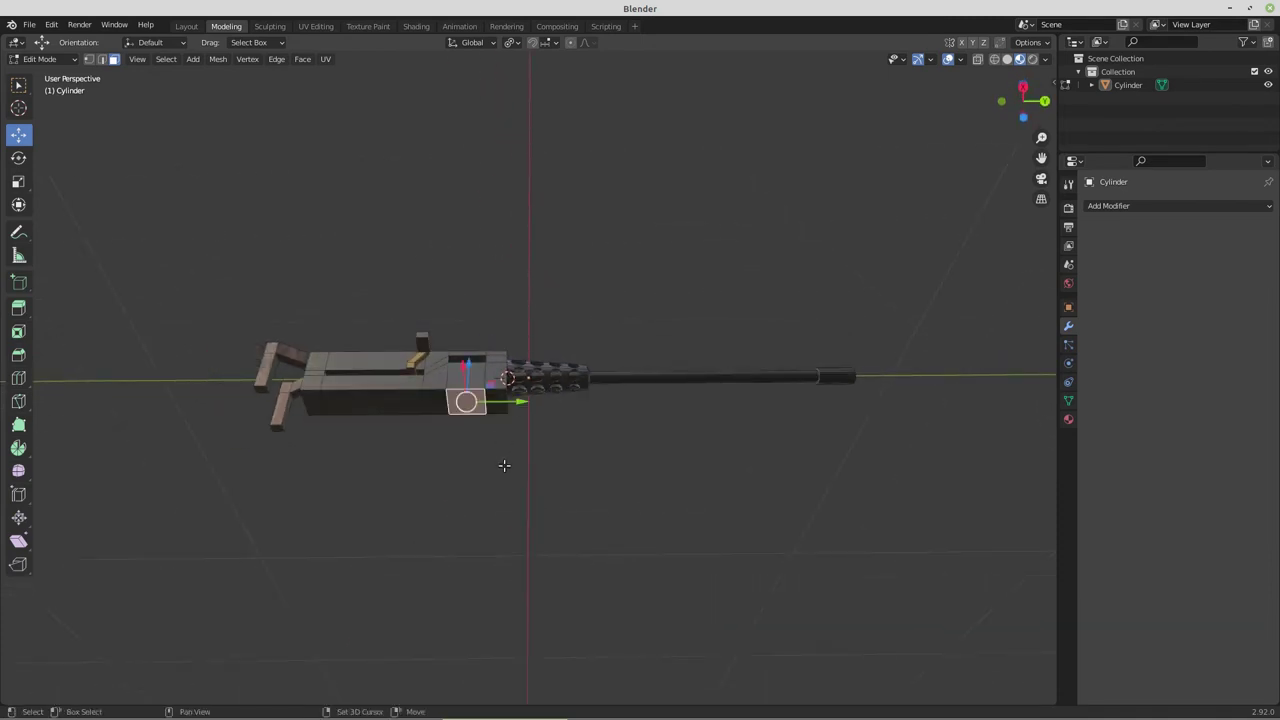
{"action": "key", "text": "shift+s"}
{"action": "left_click", "coordinate": [512, 547]}
Try to set the gun object's origin to the 3D cursor in Object Mode
{"action": "key", "text": "Tab"}
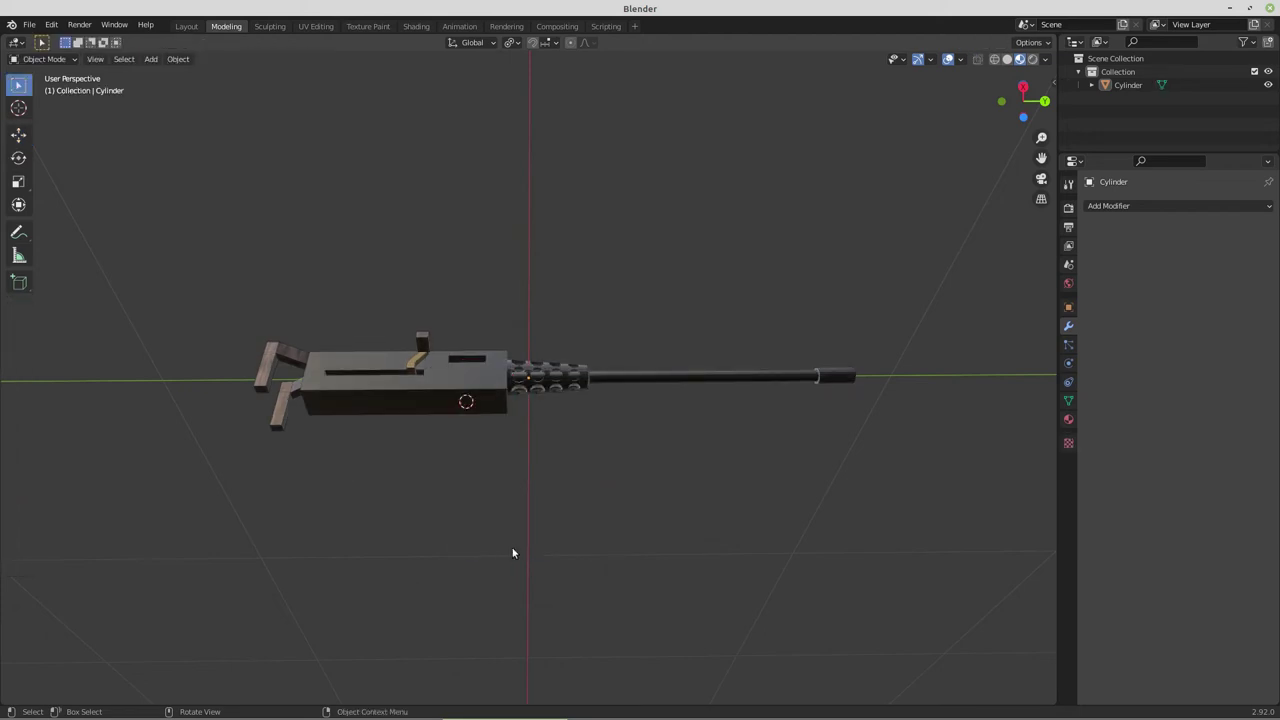
{"action": "left_click", "coordinate": [174, 59]}
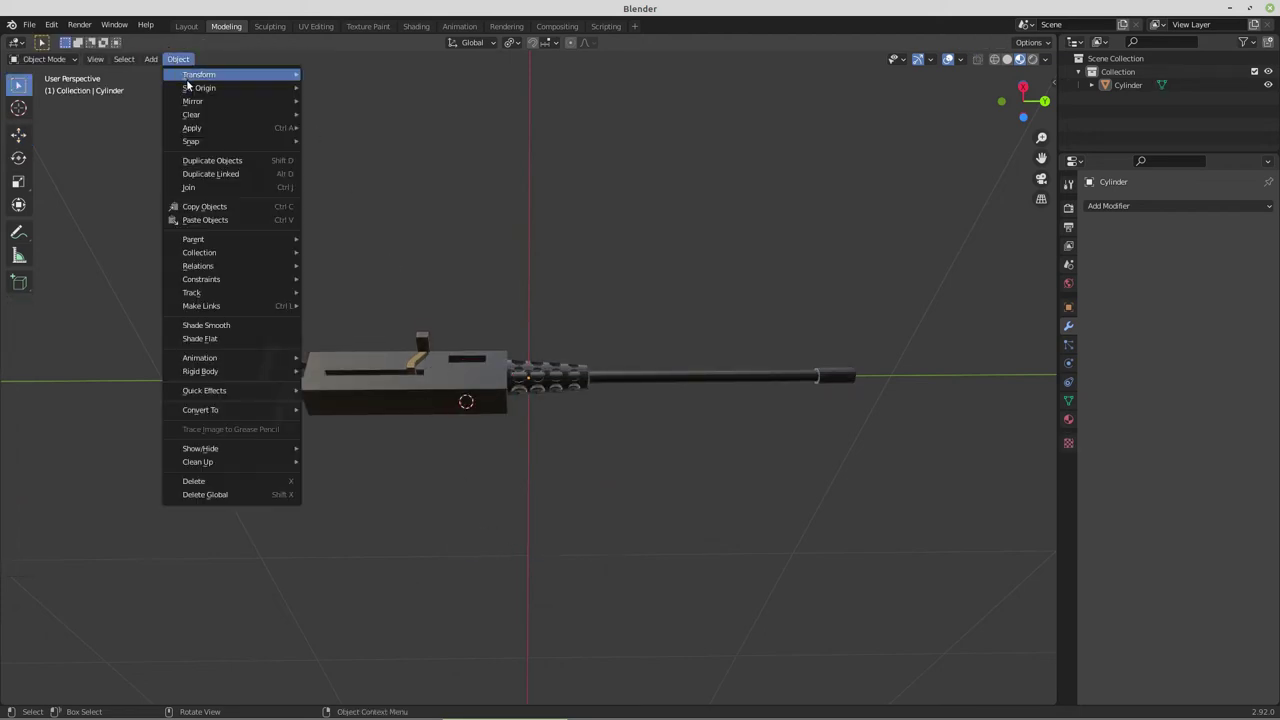
{"action": "mouse_move", "coordinate": [196, 88]}
{"action": "left_click", "coordinate": [348, 118]}
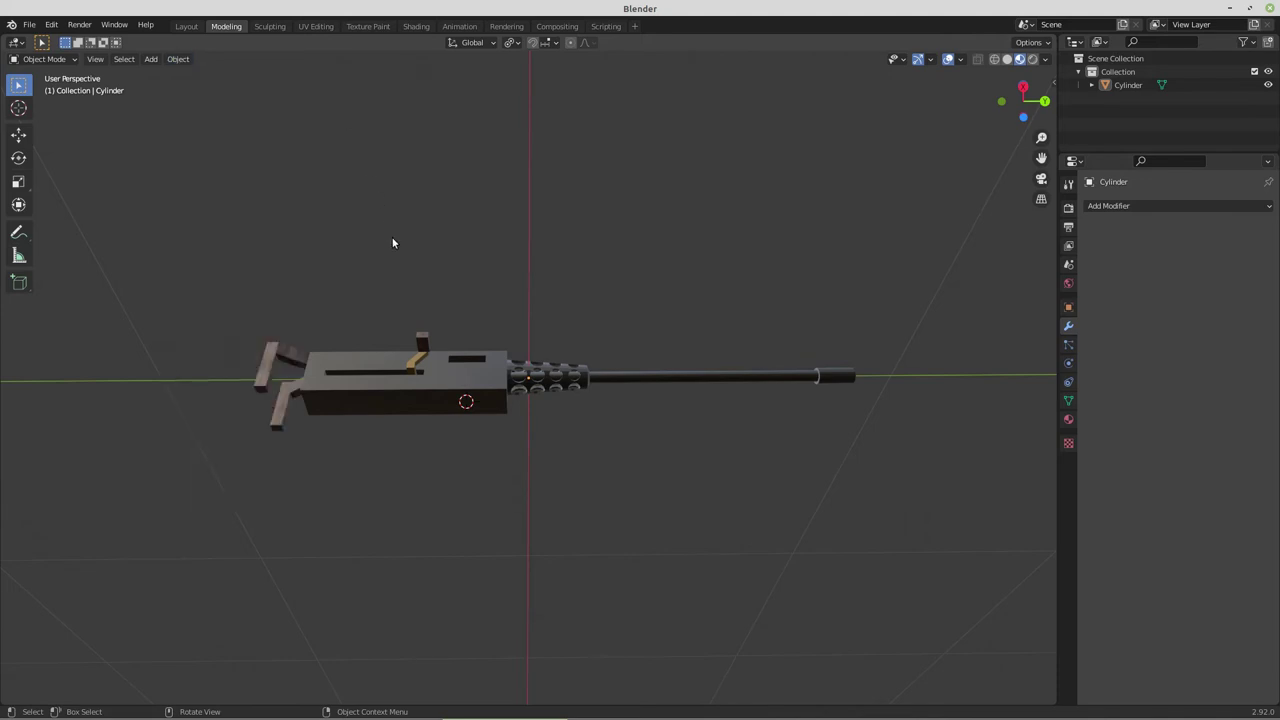
Return the 3D cursor to the world origin, then select the gun and snap it to the cursor
{"action": "key", "text": "shift+s"}
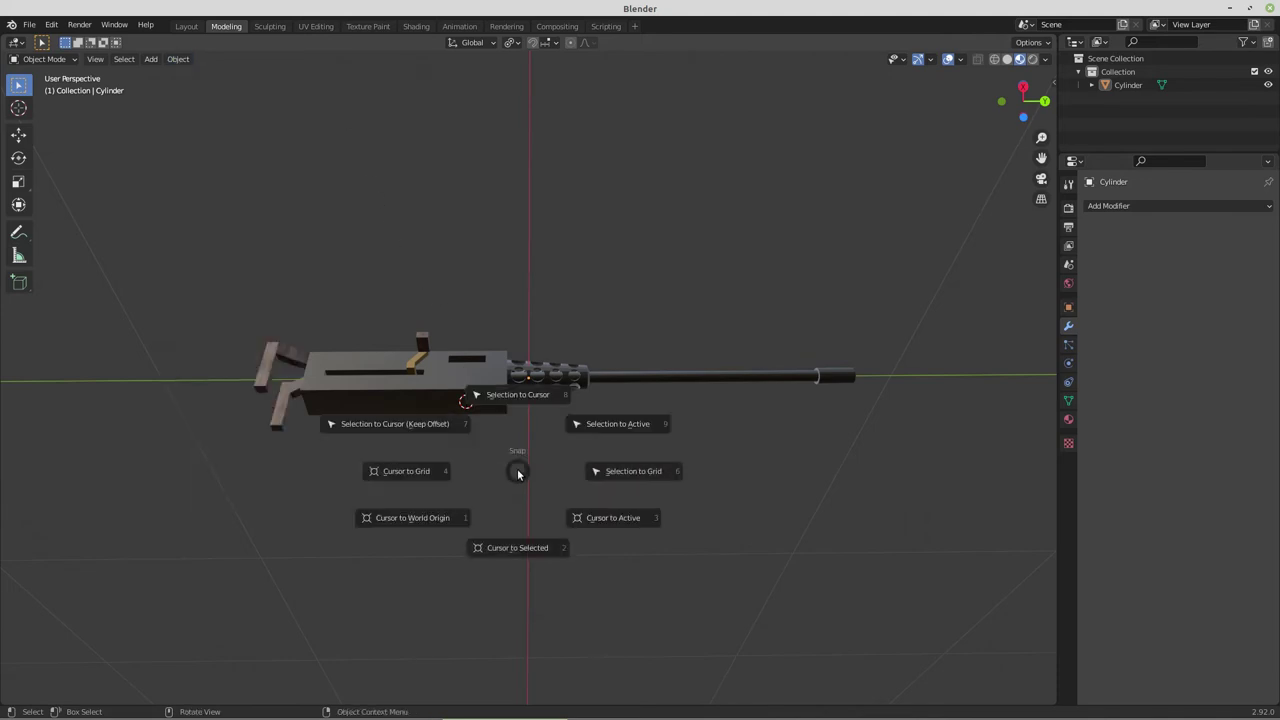
{"action": "left_click", "coordinate": [416, 520]}
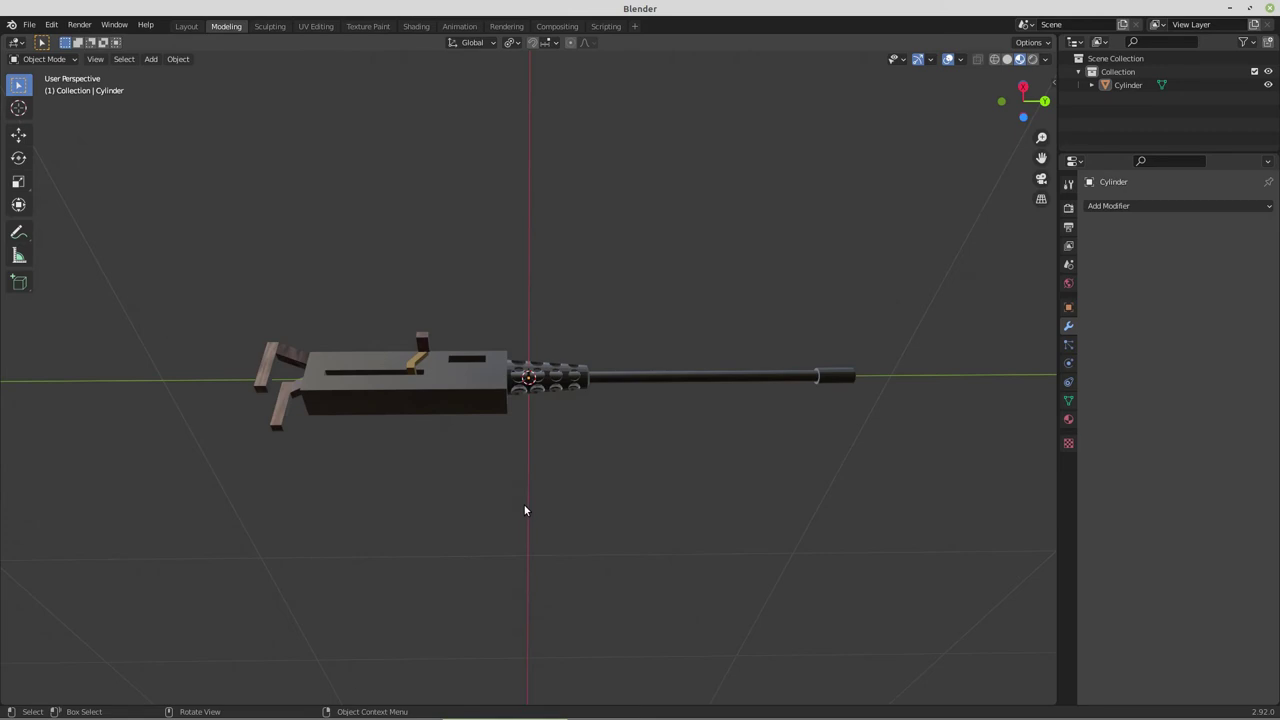
{"action": "key", "text": "shift+s"}
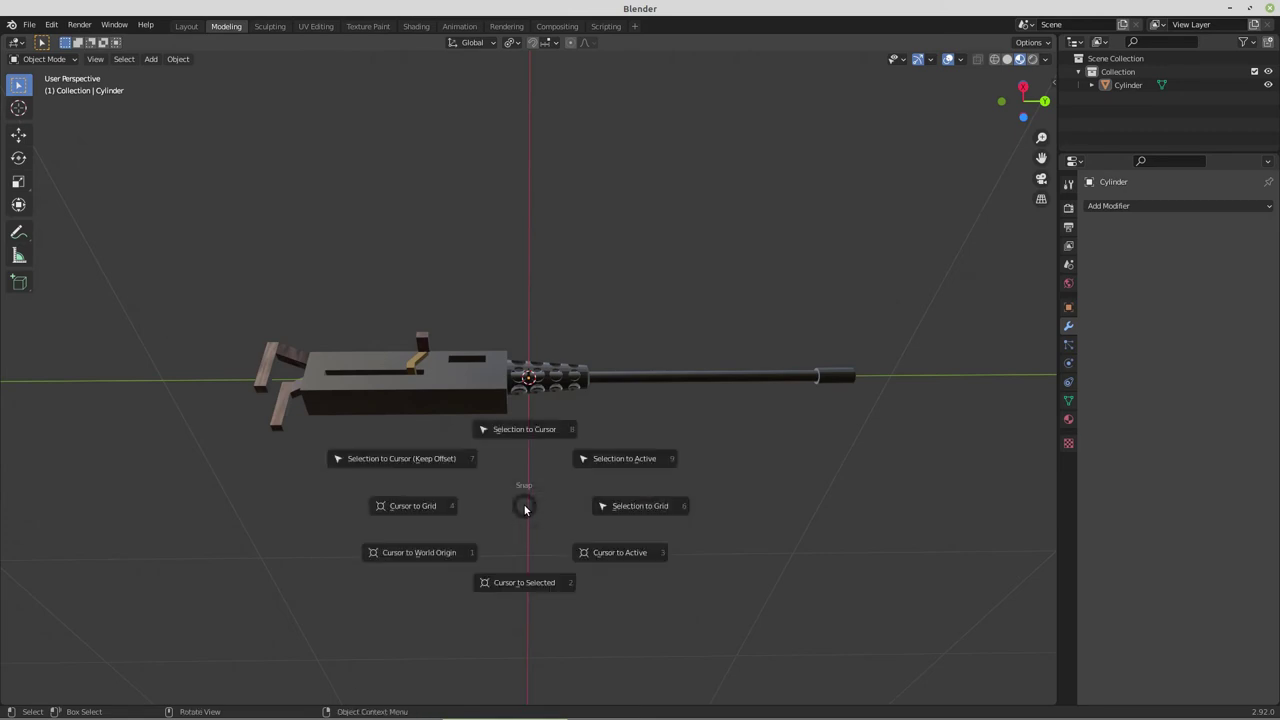
{"action": "left_click", "coordinate": [533, 430]}
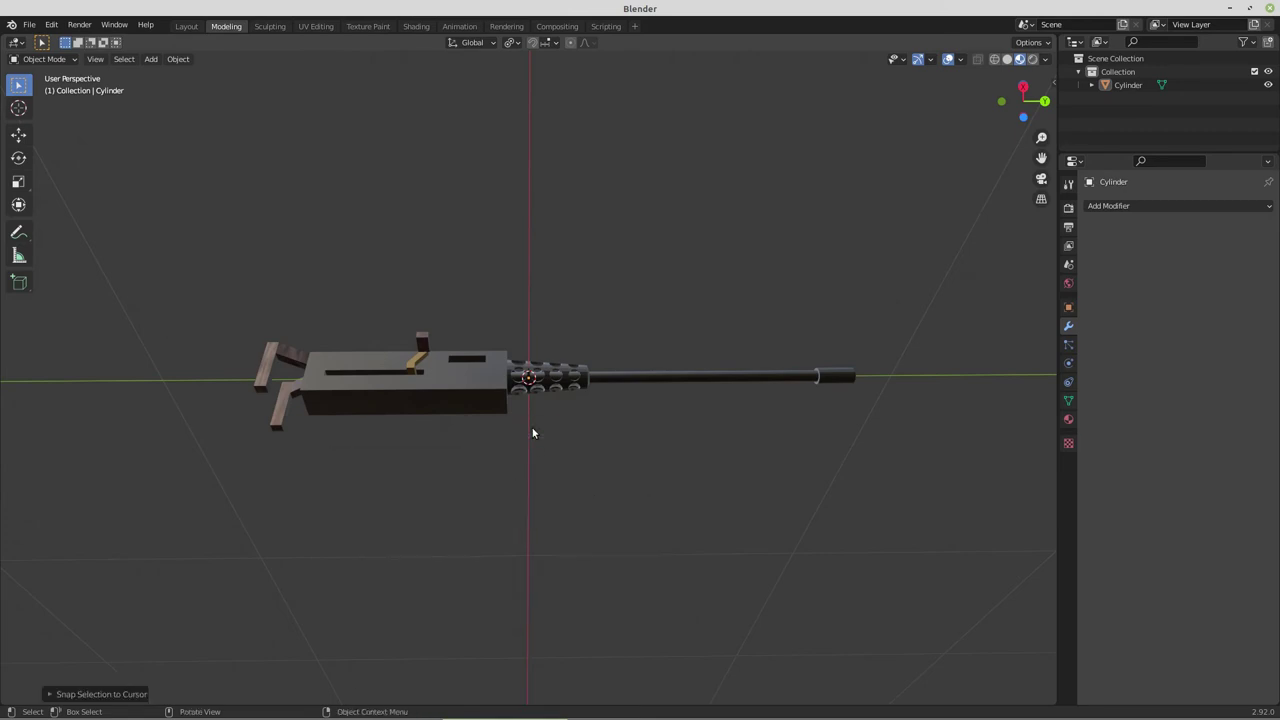
{"action": "left_click", "coordinate": [433, 377]}
{"action": "key", "text": "shift+s"}
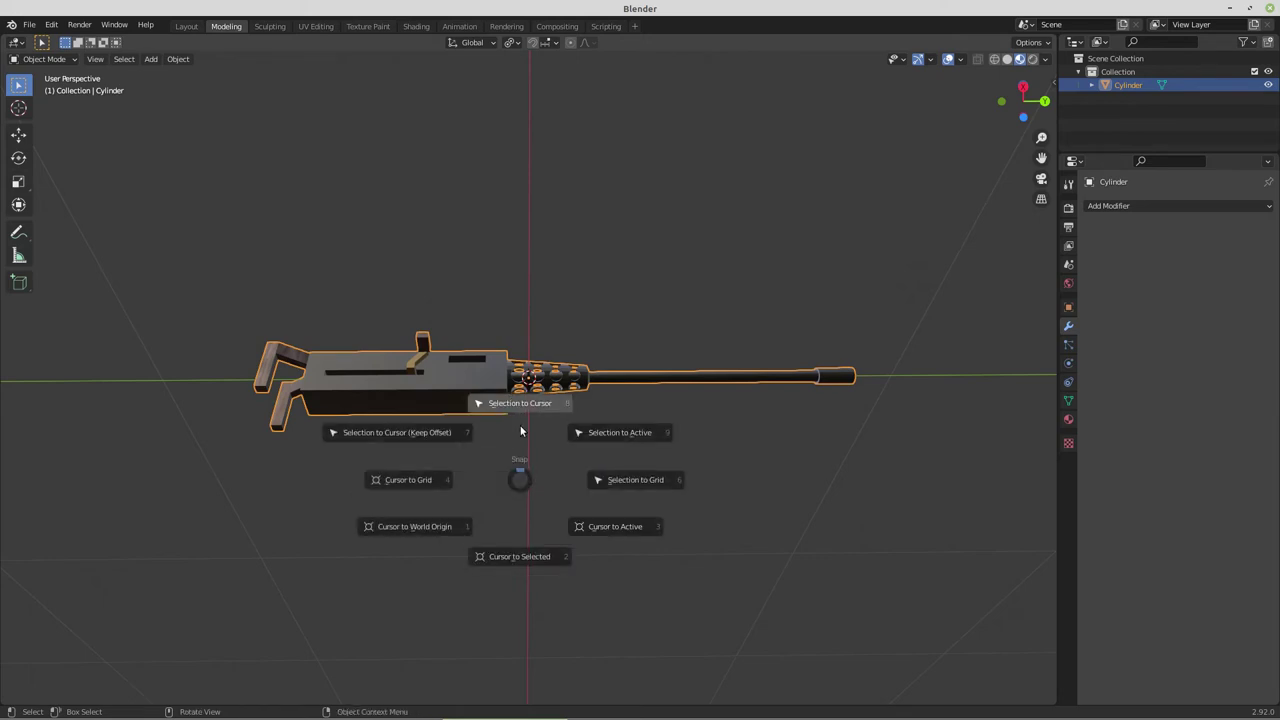
{"action": "left_click", "coordinate": [517, 408]}
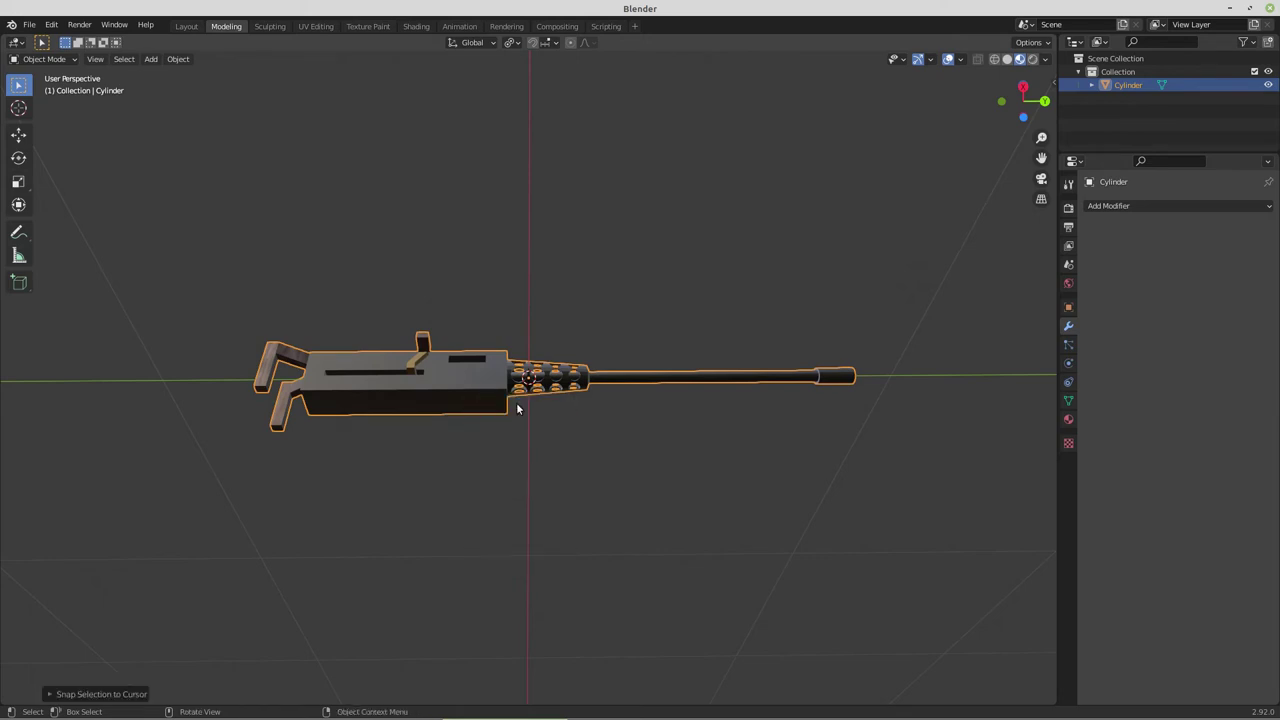
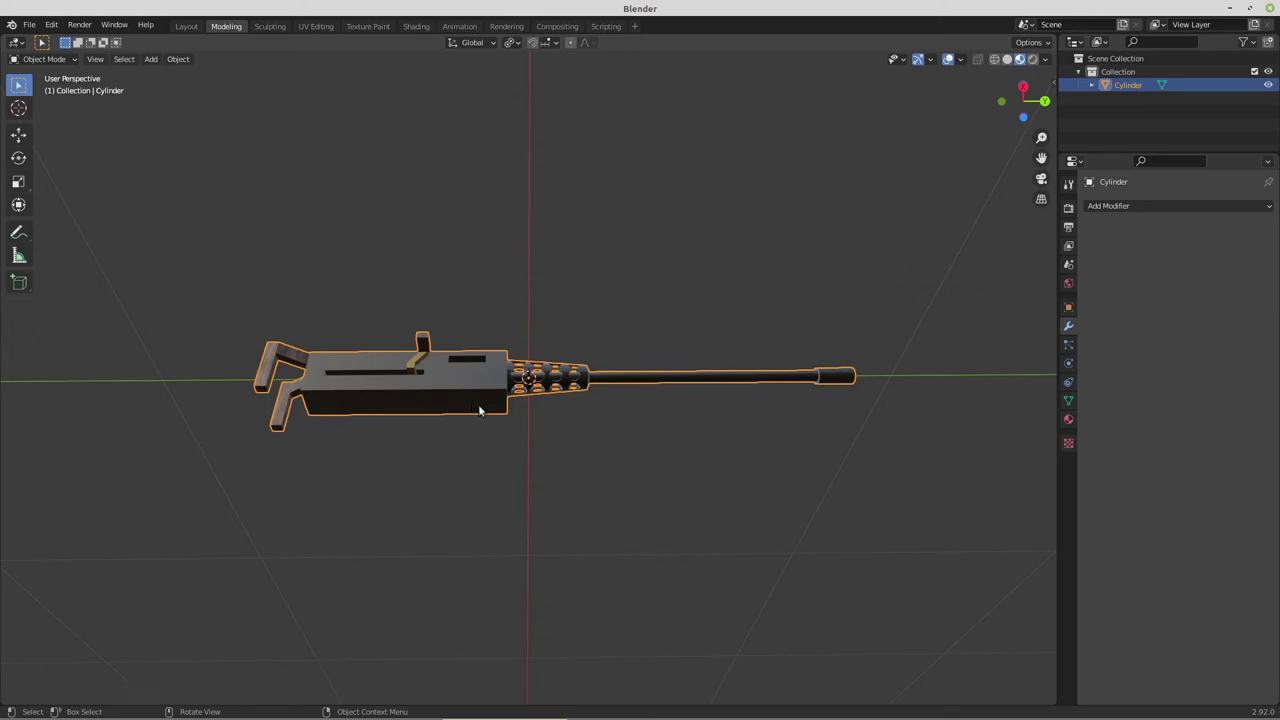
Snap the 3D cursor to the receiver's selected underside face and set the gun object's origin to the 3D cursor
{"action": "key", "text": "Tab"}
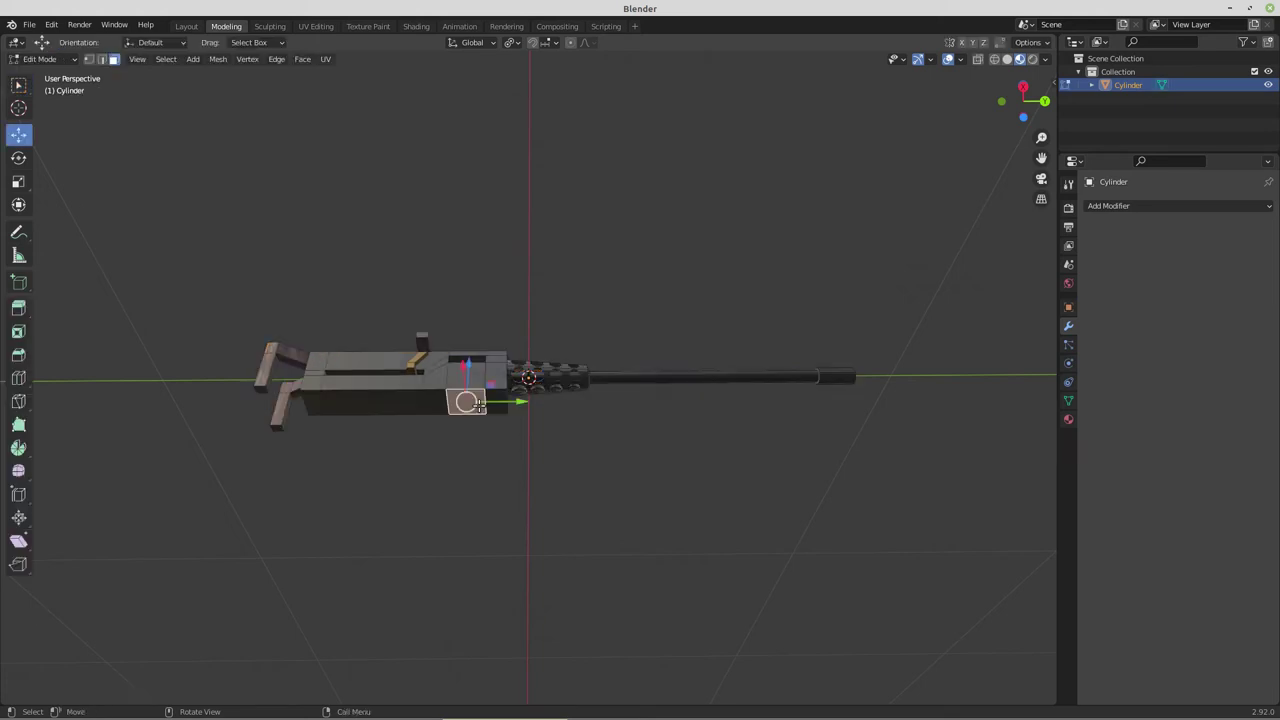
{"action": "key", "text": "shift+s"}
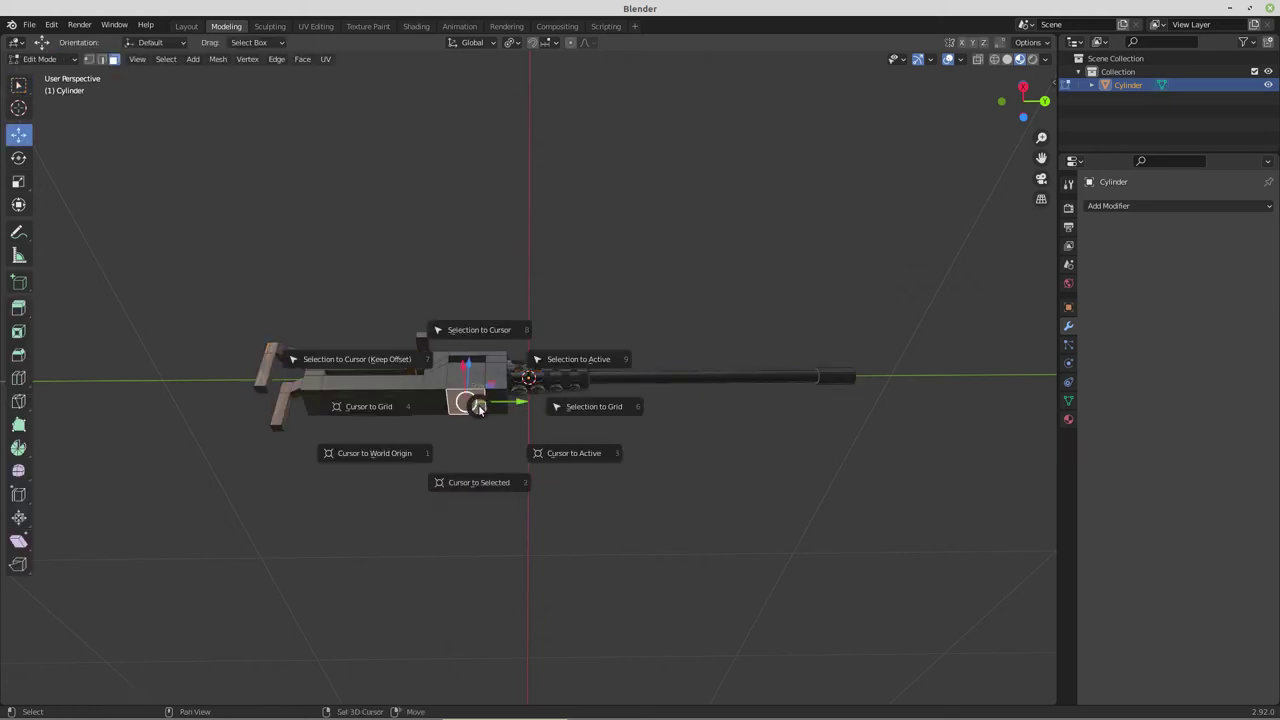
{"action": "left_click", "coordinate": [483, 483]}
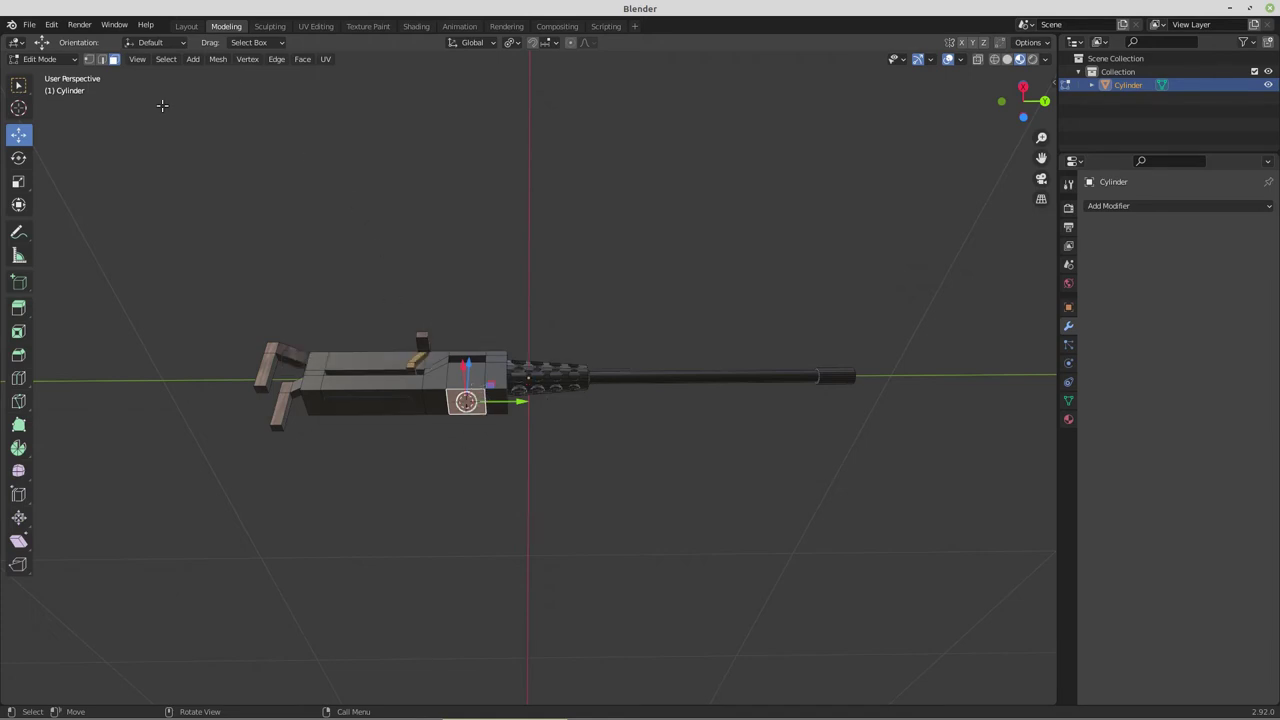
{"action": "key", "text": "Tab"}
{"action": "left_click", "coordinate": [177, 59]}
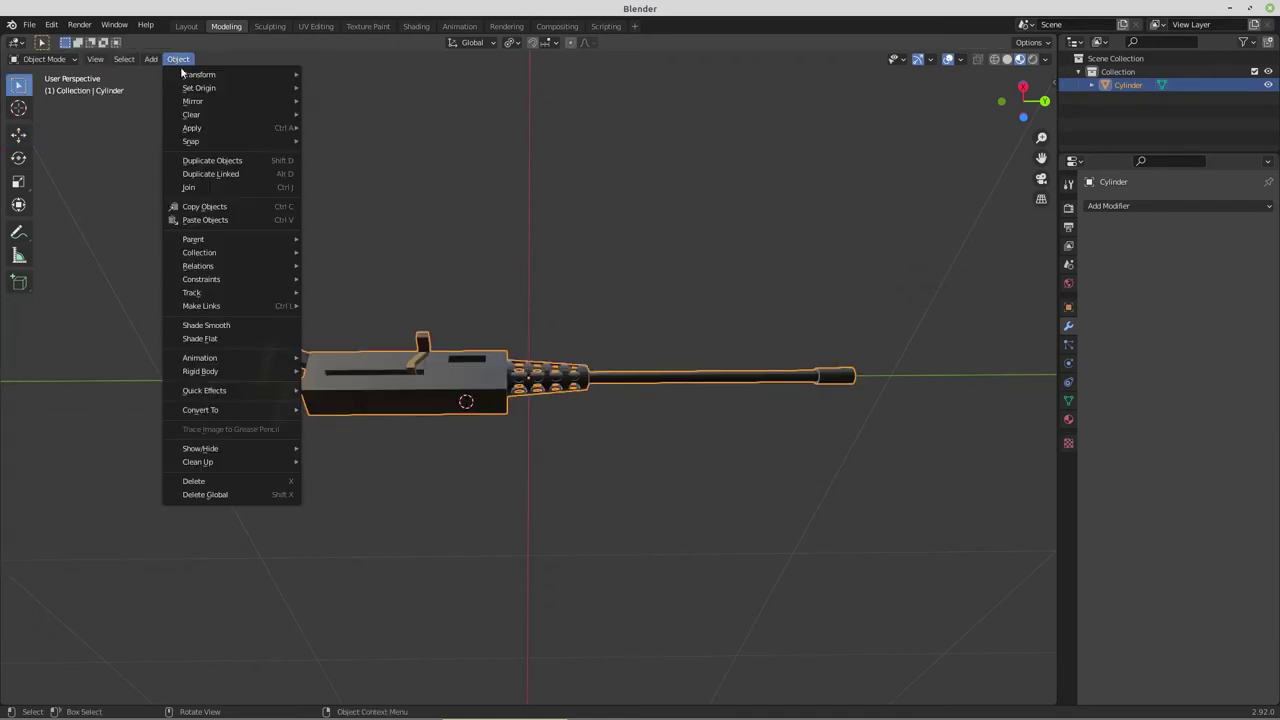
{"action": "mouse_move", "coordinate": [200, 88]}
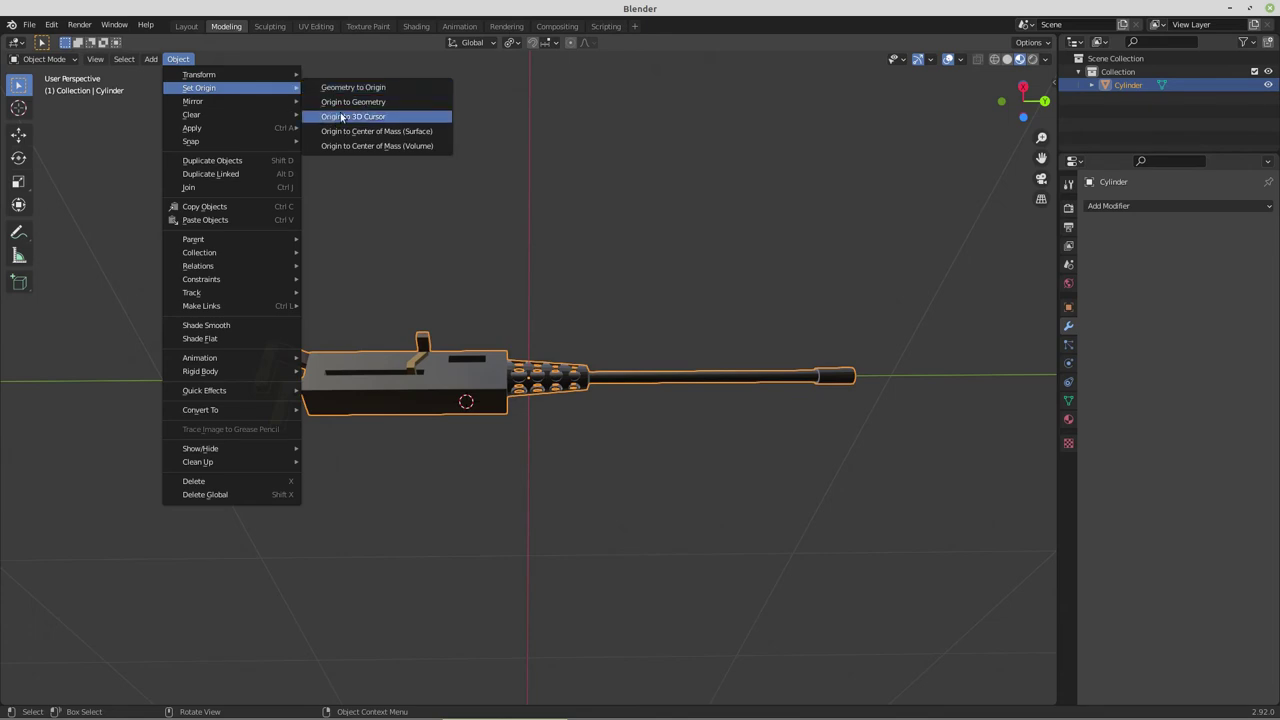
{"action": "left_click", "coordinate": [342, 117]}
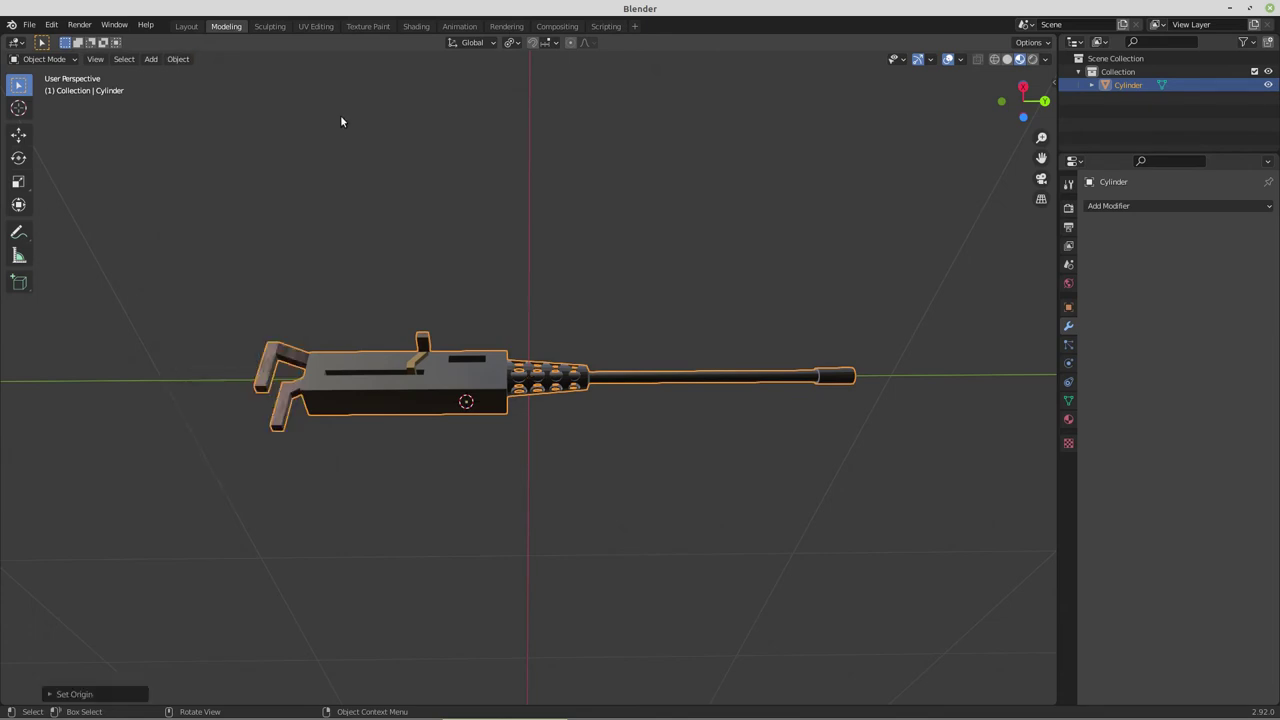
Reset the 3D cursor to the world origin and snap the gun object to it
{"action": "key", "text": "shift+s"}
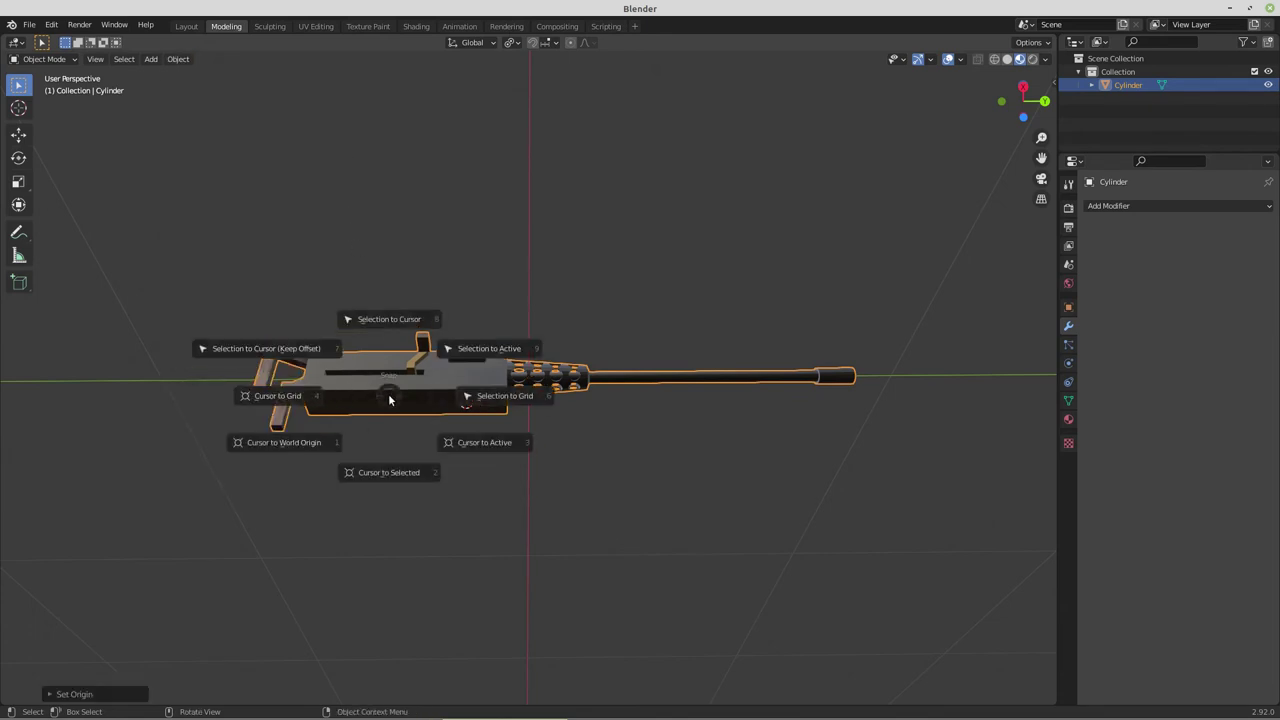
{"action": "left_click", "coordinate": [308, 445]}
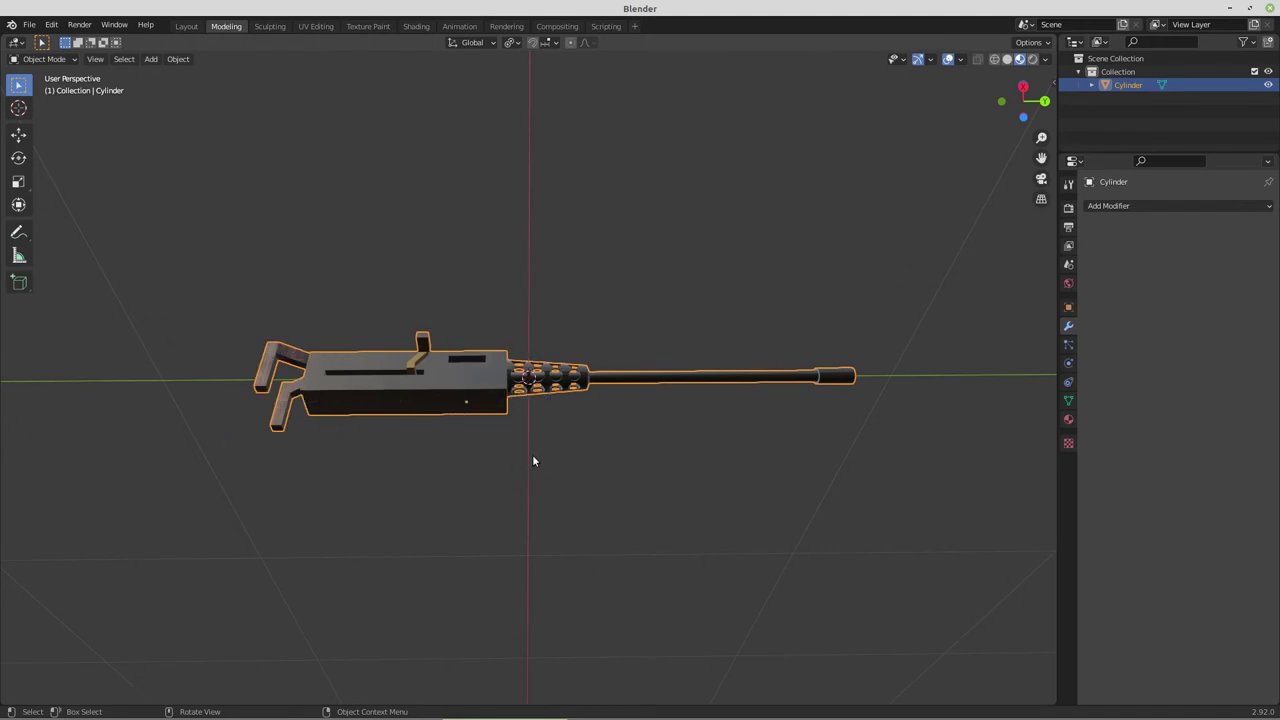
{"action": "key", "text": "shift+s"}
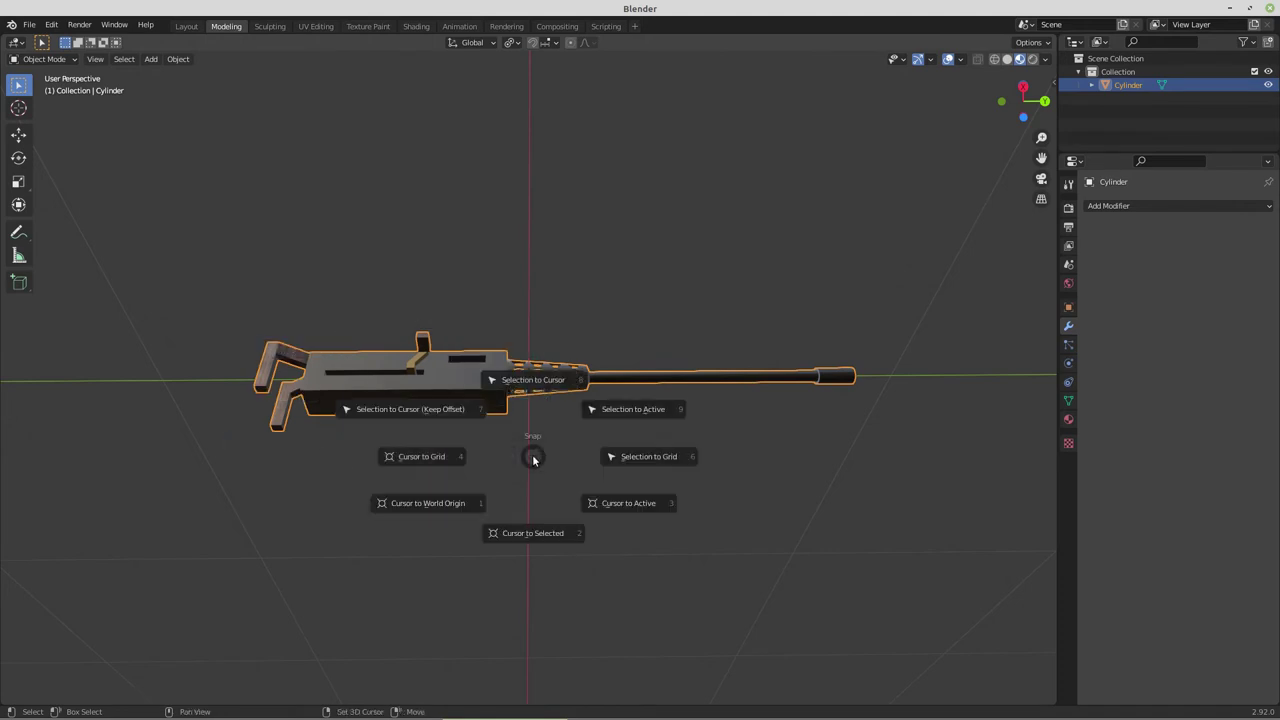
{"action": "left_click", "coordinate": [543, 384]}
In Edit Mode, duplicate the receiver side face directly below the ejection opening, keeping the copy in place
{"action": "middle_click_drag", "start_coordinate": [534, 406], "coordinate": [603, 446]}
{"action": "scroll", "coordinate": [548, 407], "scroll_direction": "up", "scroll_amount": 3}
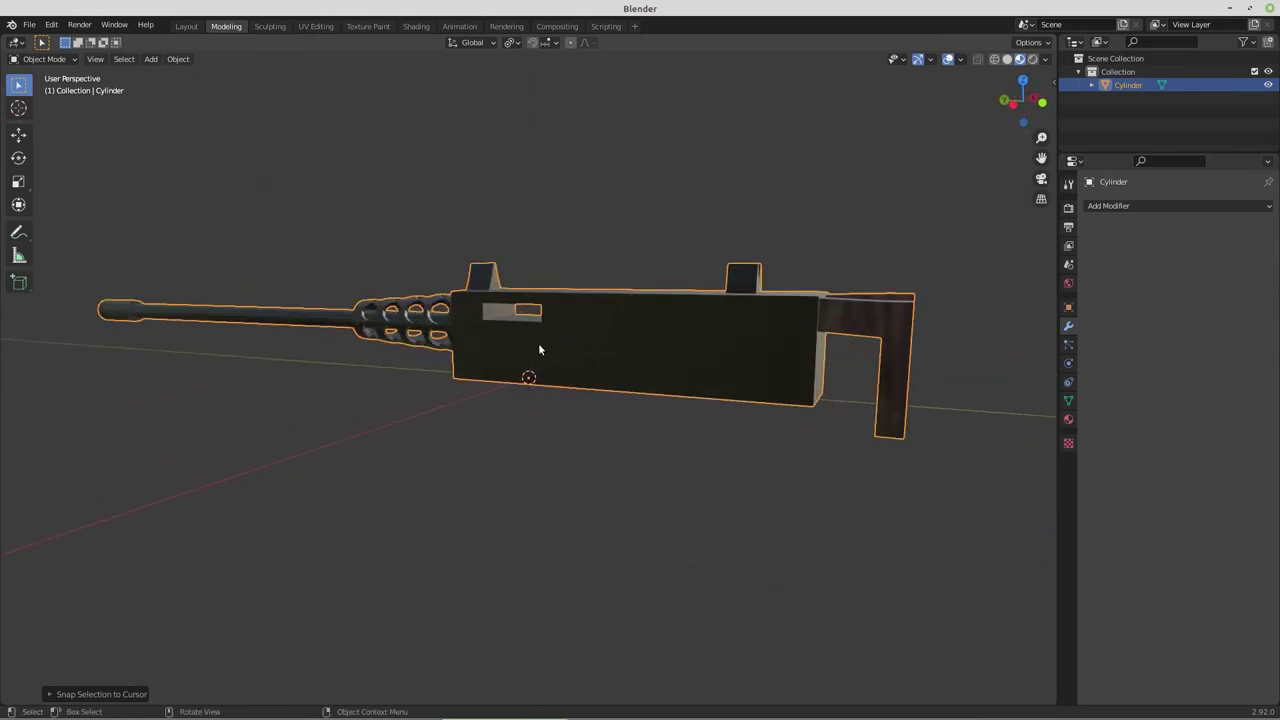
{"action": "key", "text": "Tab"}
{"action": "left_click", "coordinate": [500, 336]}
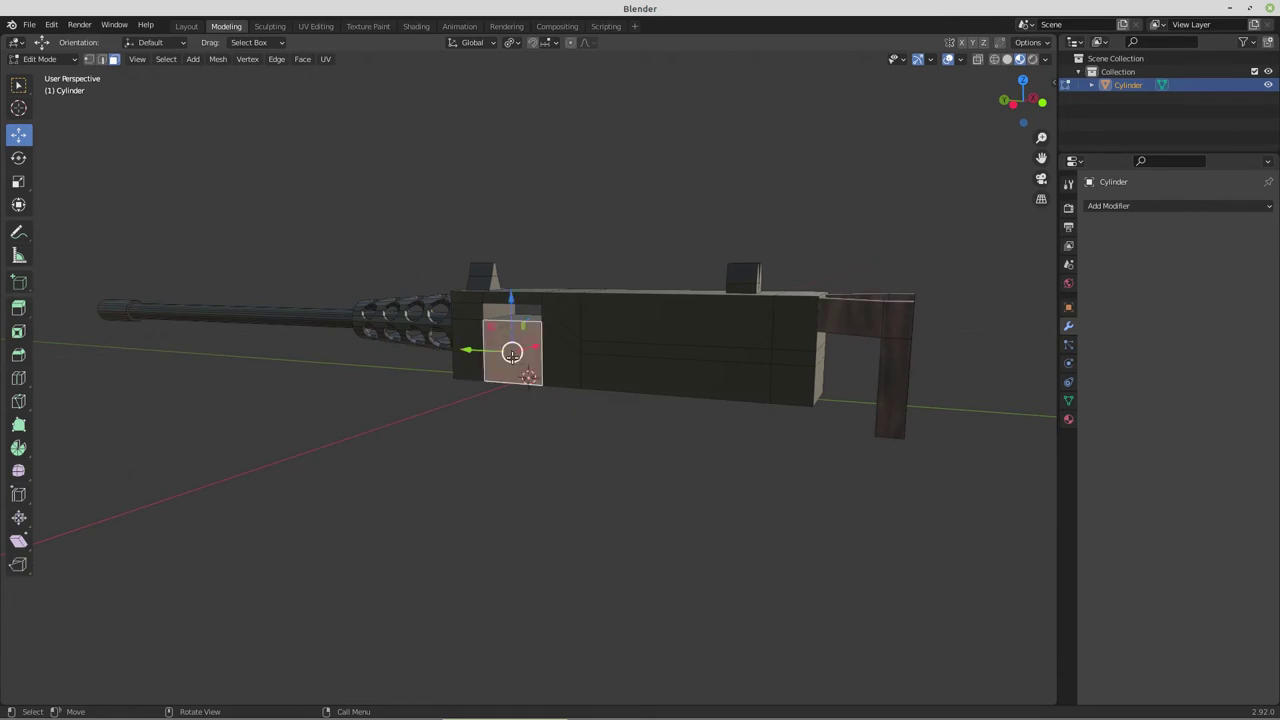
{"action": "middle_click_drag", "start_coordinate": [522, 366], "coordinate": [626, 375]}
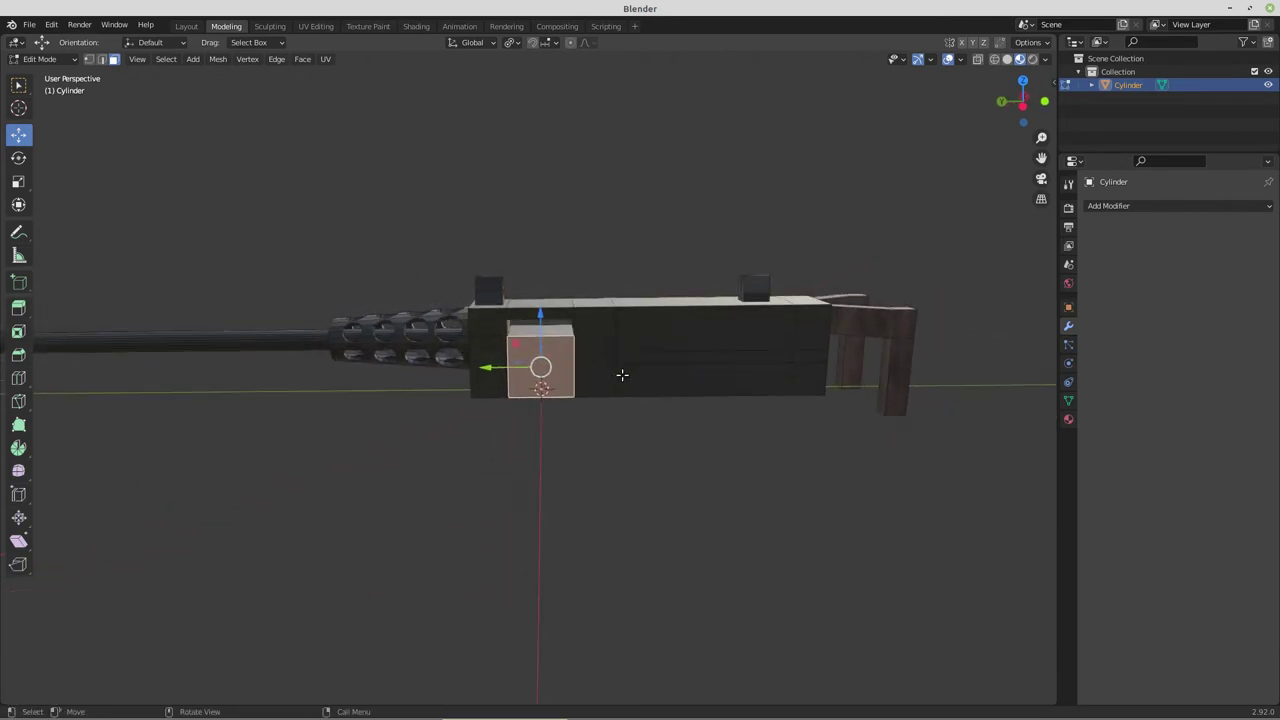
{"action": "scroll", "coordinate": [623, 373], "scroll_direction": "up", "scroll_amount": 3}
{"action": "scroll", "coordinate": [615, 367], "scroll_direction": "up", "scroll_amount": 3}
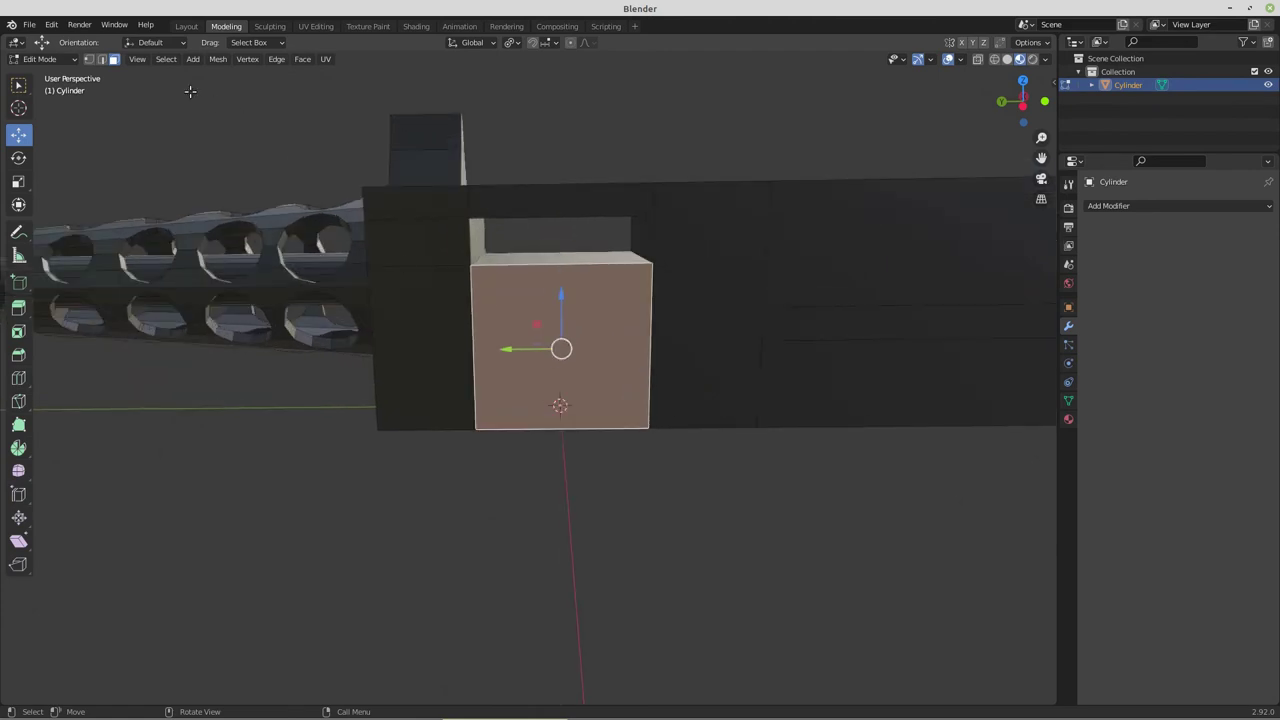
{"action": "left_click", "coordinate": [89, 59]}
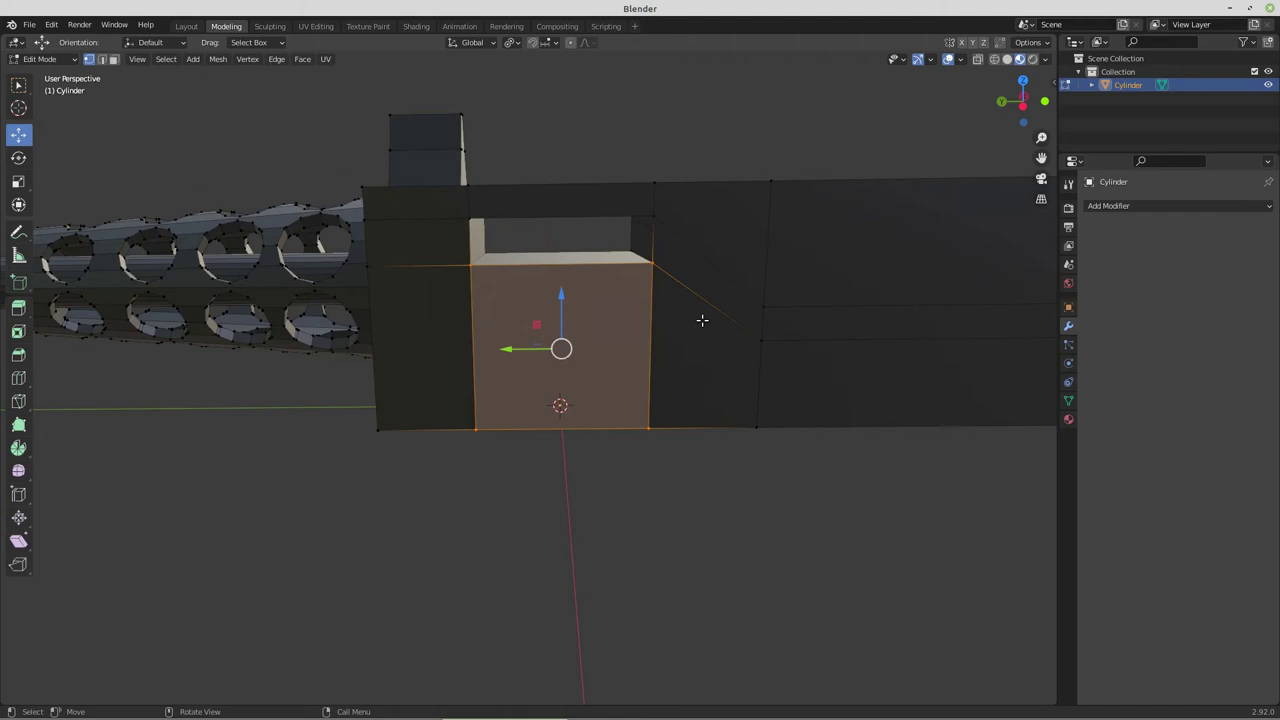
{"action": "key", "text": "g"}
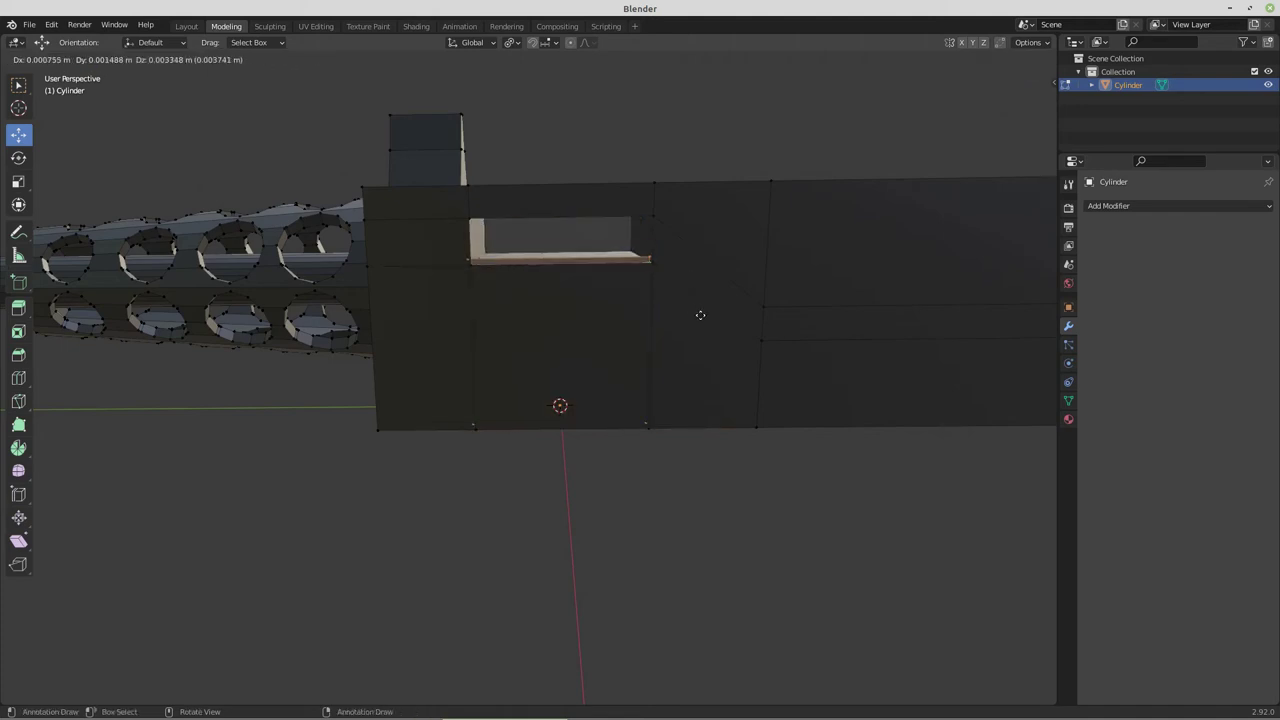
{"action": "right_click", "coordinate": [699, 314]}
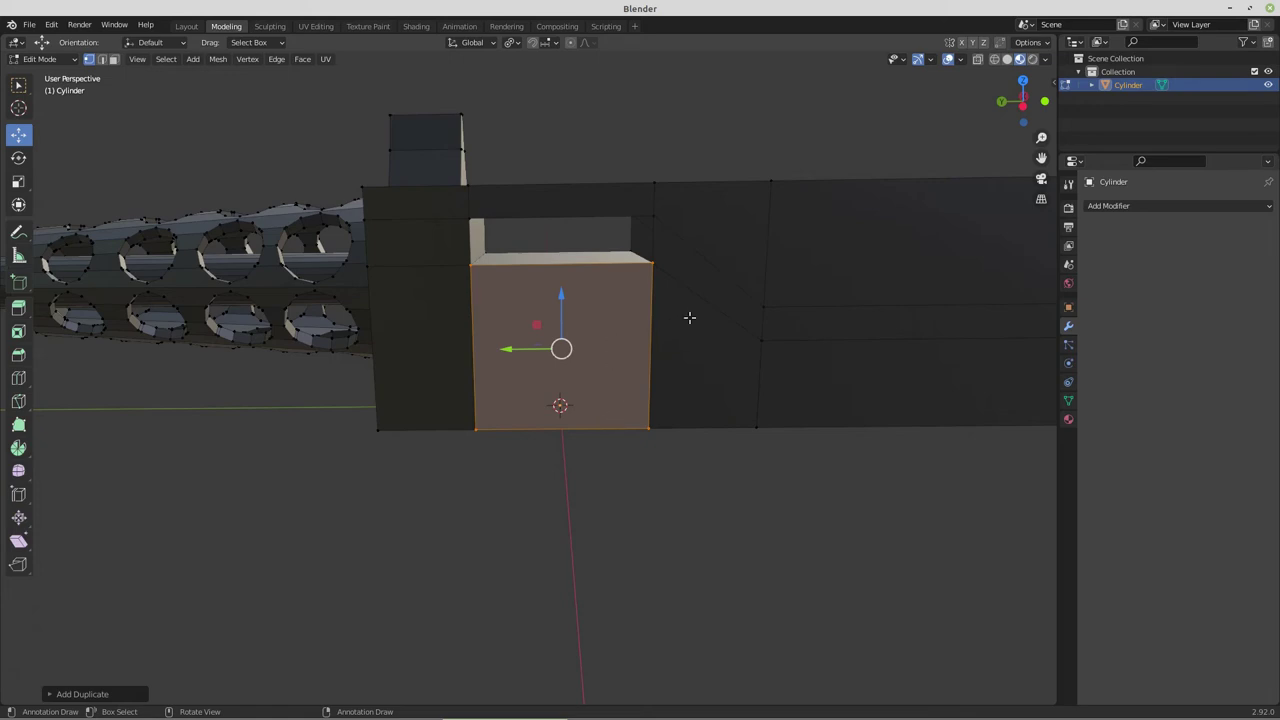
Raise only the bottom edge of the duplicated face about 0.076 m along Z to form a narrow strip below the opening
{"action": "key", "text": "c"}
{"action": "mouse_move", "coordinate": [686, 263]}
{"action": "middle_mouse_down"}
{"action": "mouse_move", "coordinate": [597, 281]}
{"action": "mouse_move", "coordinate": [453, 270]}
{"action": "middle_mouse_up"}
{"action": "key", "text": "Escape"}
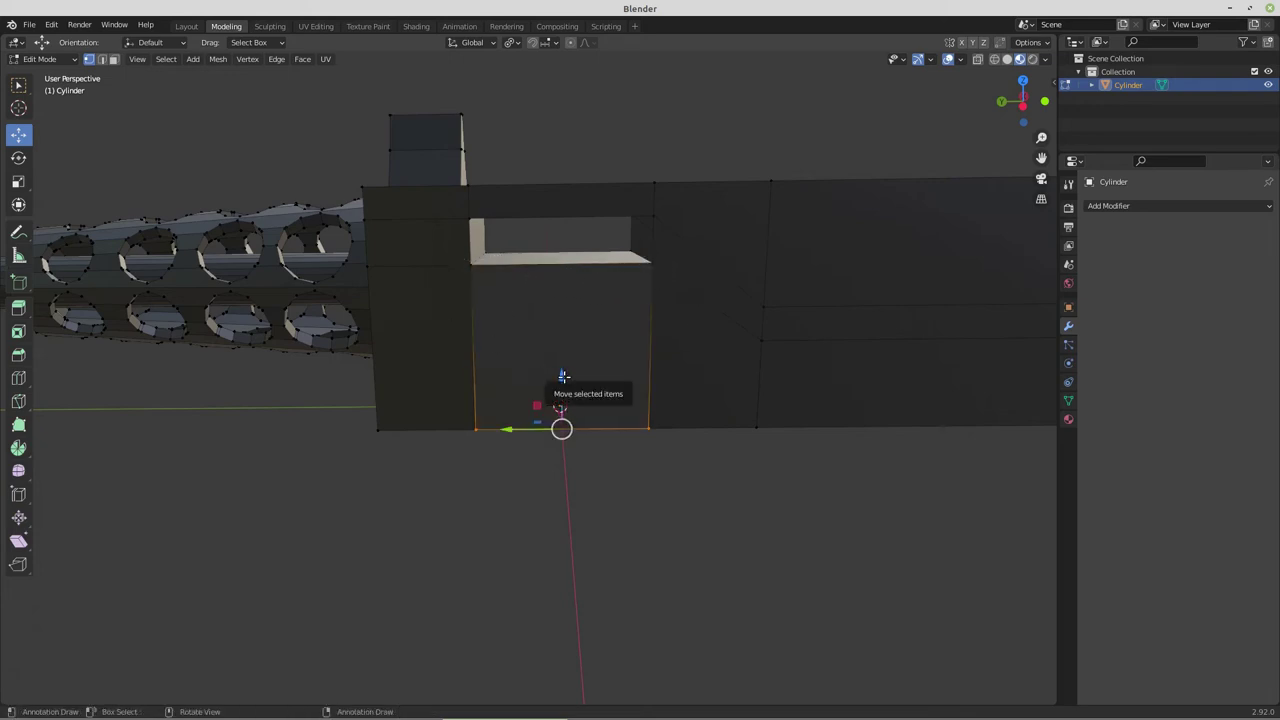
{"action": "left_click_drag", "start_coordinate": [561, 378], "coordinate": [563, 244]}
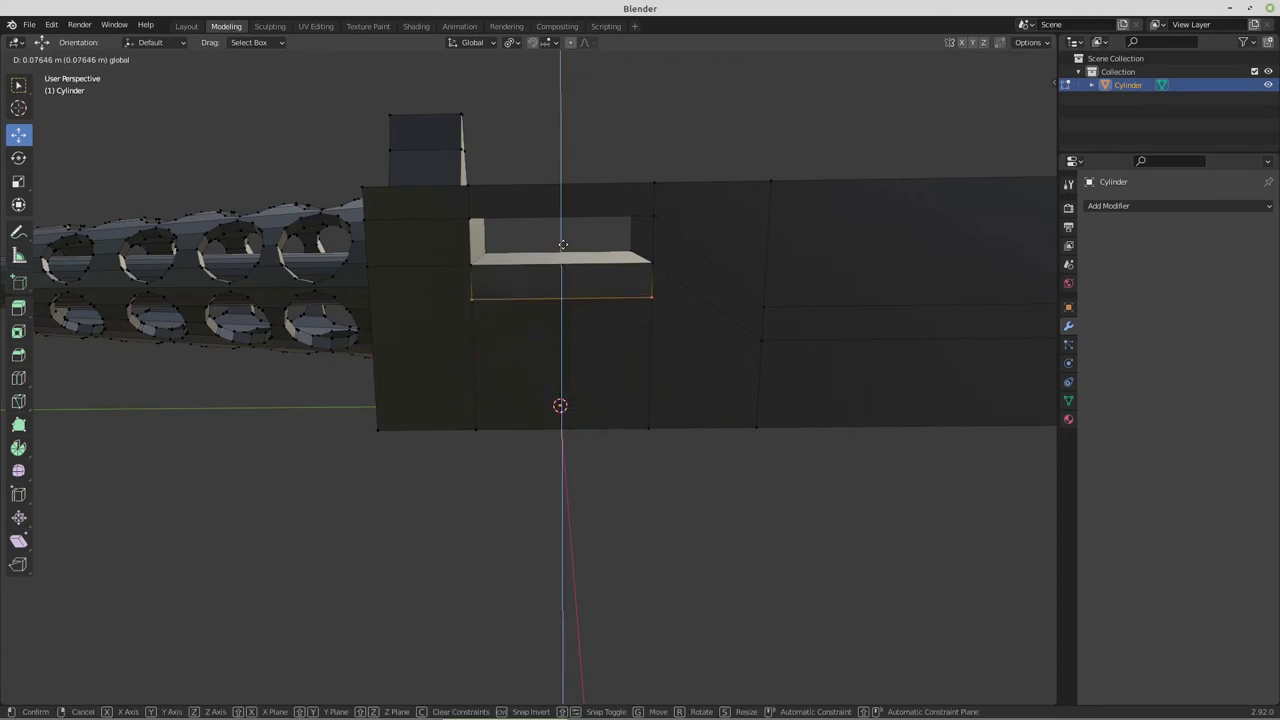
{"action": "left_click_drag", "start_coordinate": [563, 244], "coordinate": [563, 244]}
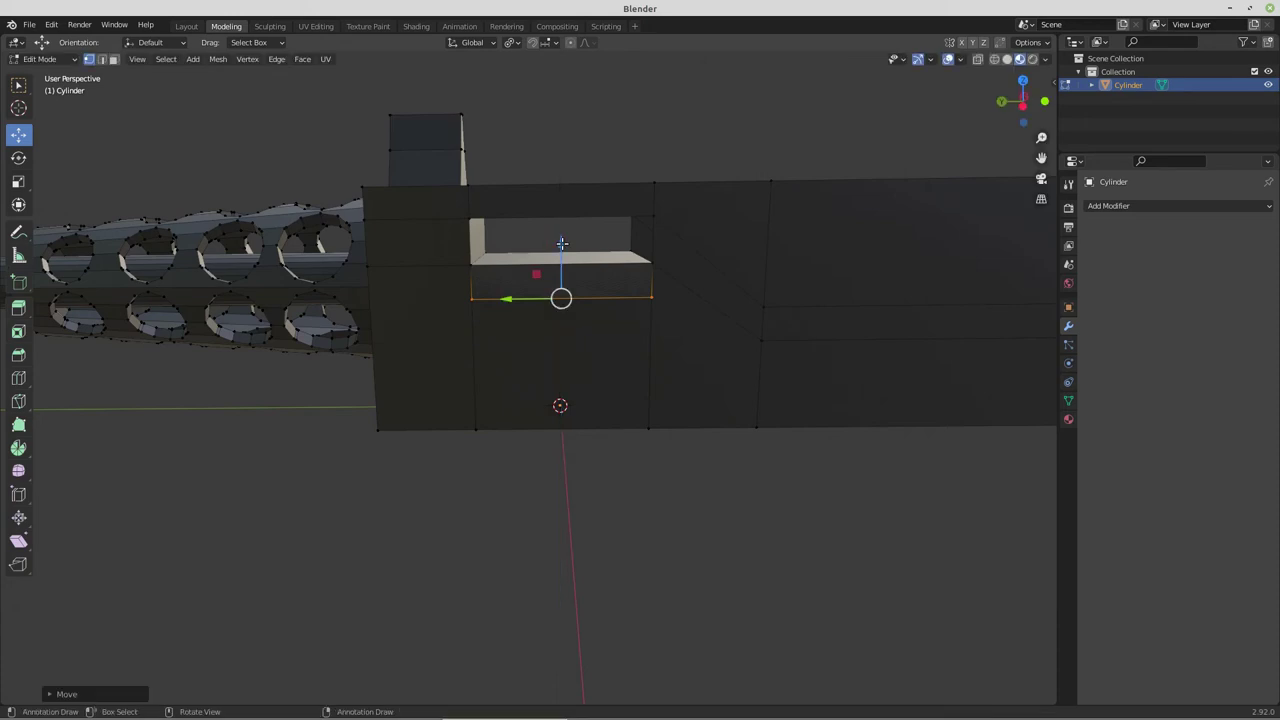
Expand the selection to the whole strip and scale it to about 1.1 along Y
{"action": "key", "text": "ctrl+KP_Add"}
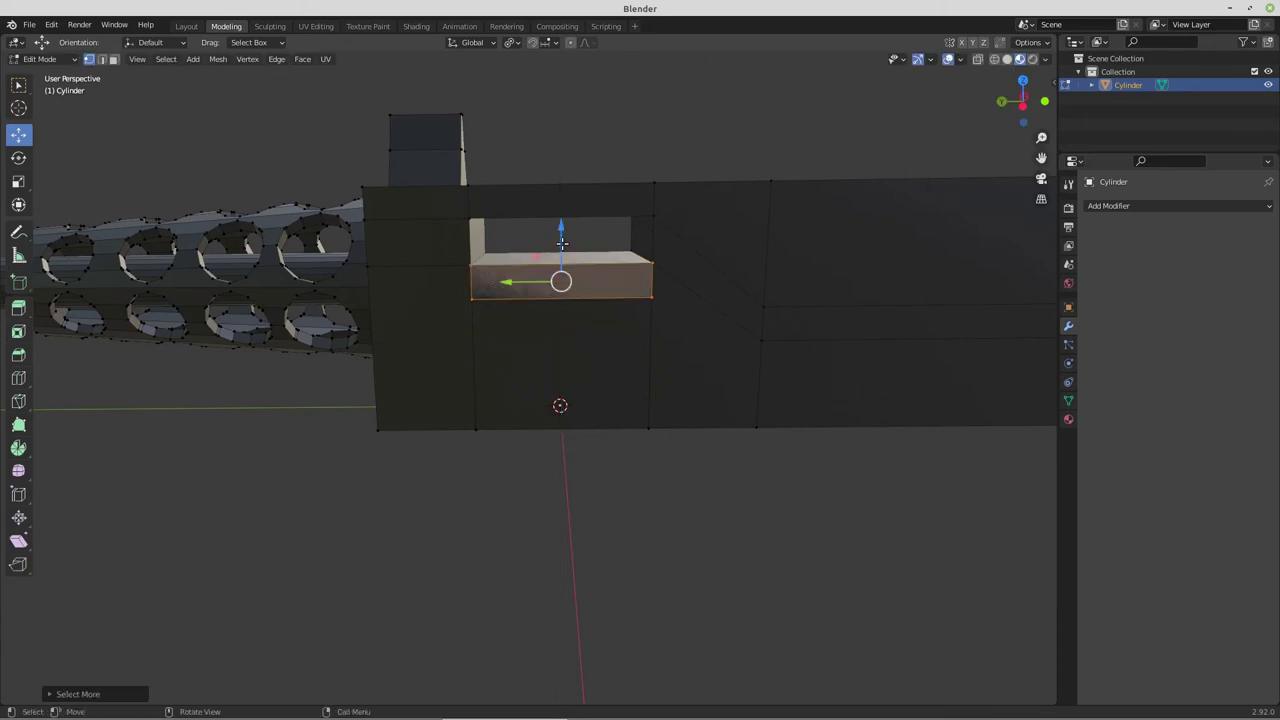
{"action": "key", "text": "s"}
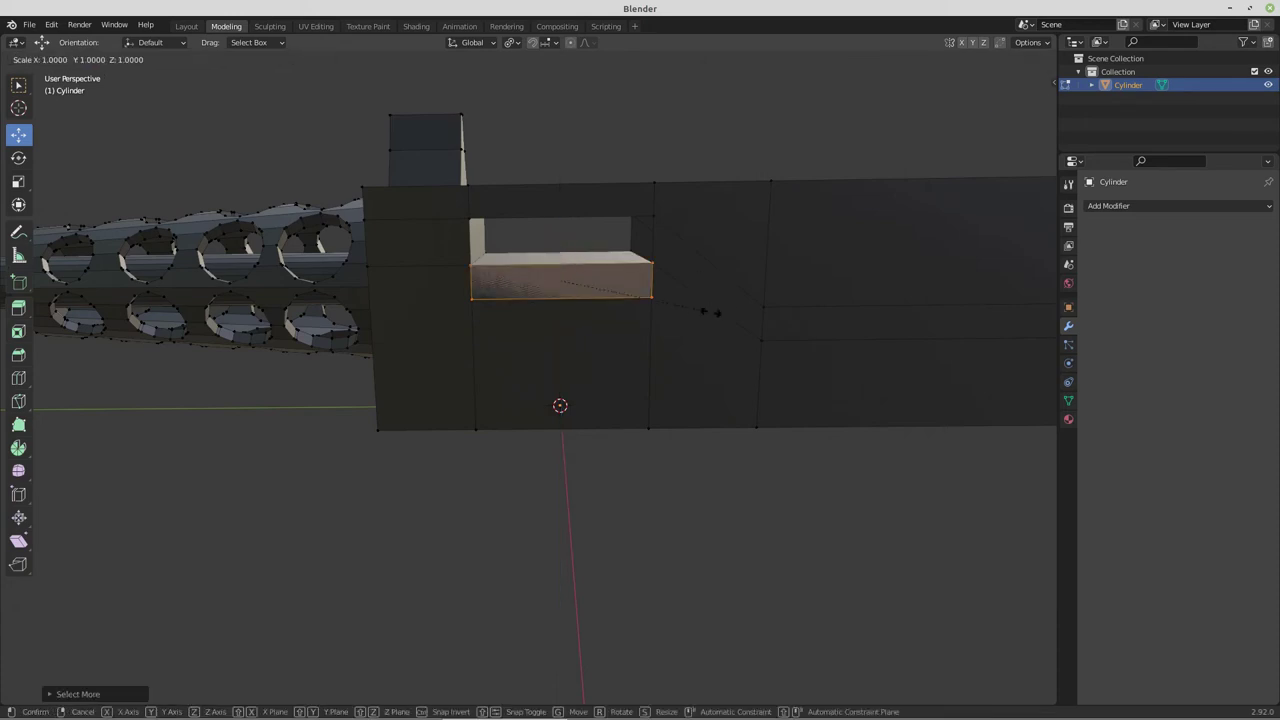
{"action": "key", "text": "y"}
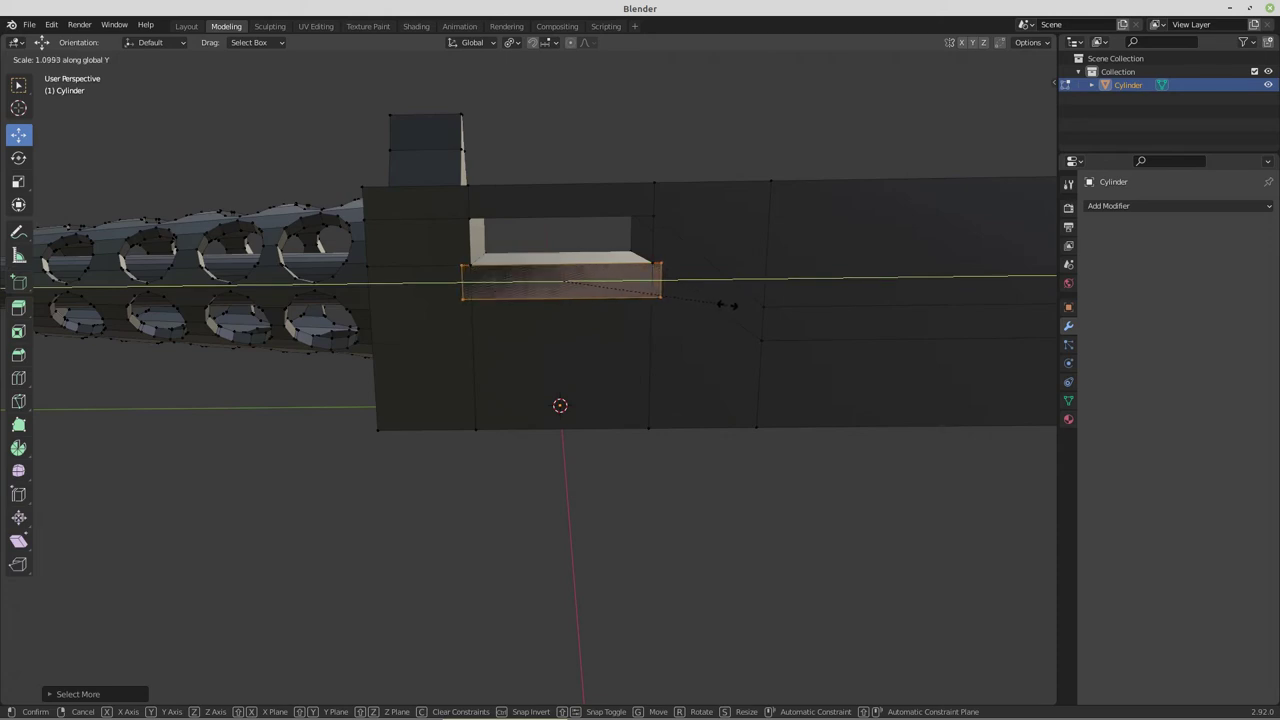
{"action": "left_click", "coordinate": [728, 305]}
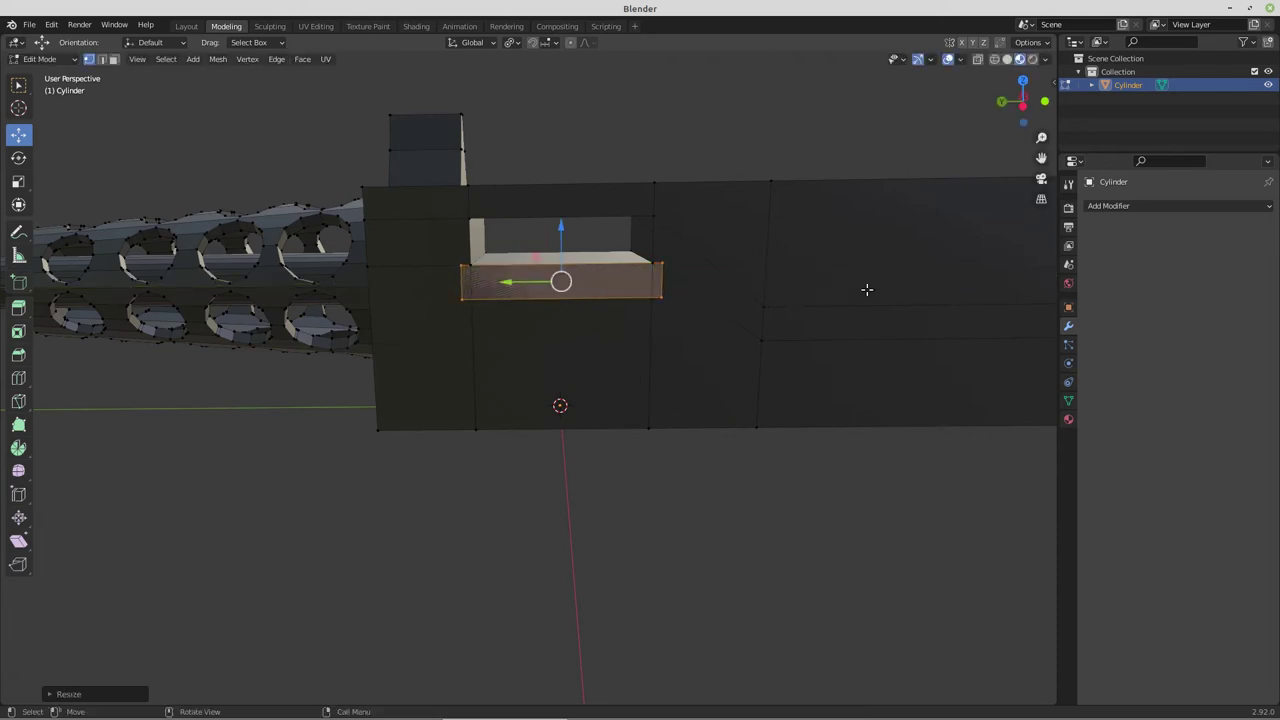
Add a new material to the gun object and name it Green
{"action": "left_click", "coordinate": [1068, 419]}
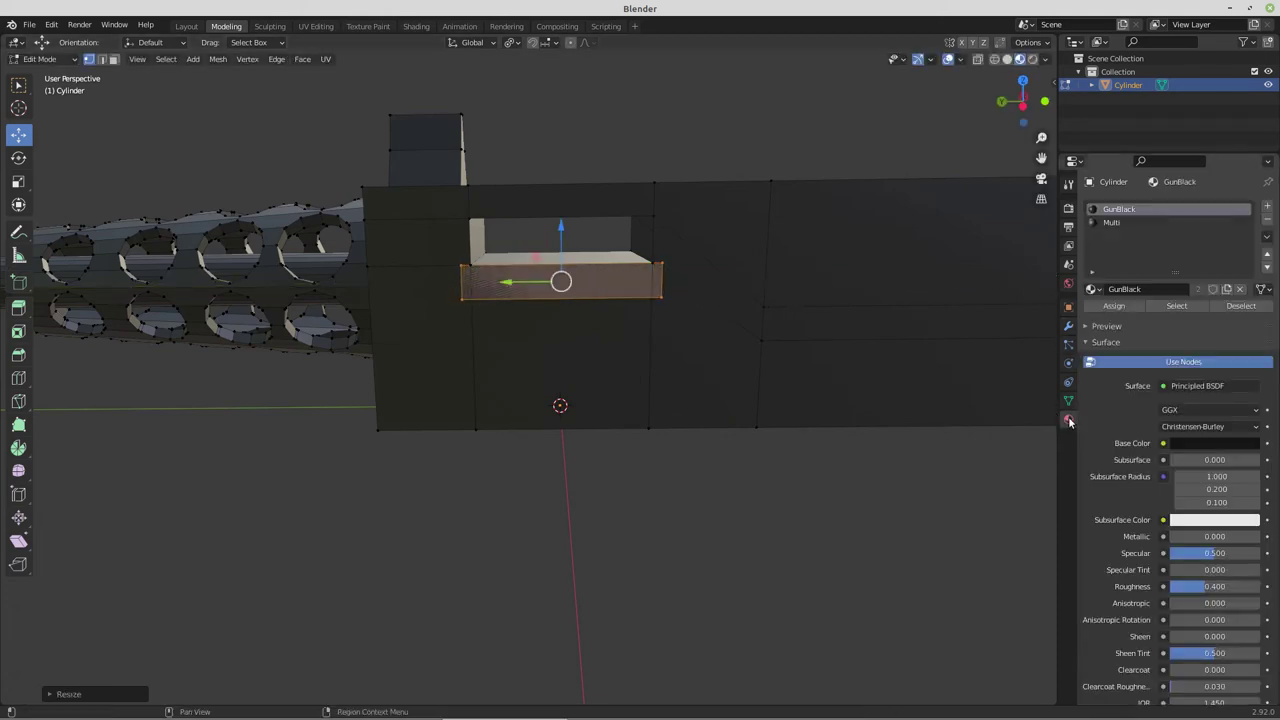
{"action": "left_click", "coordinate": [1268, 208]}
{"action": "left_click", "coordinate": [1144, 289]}
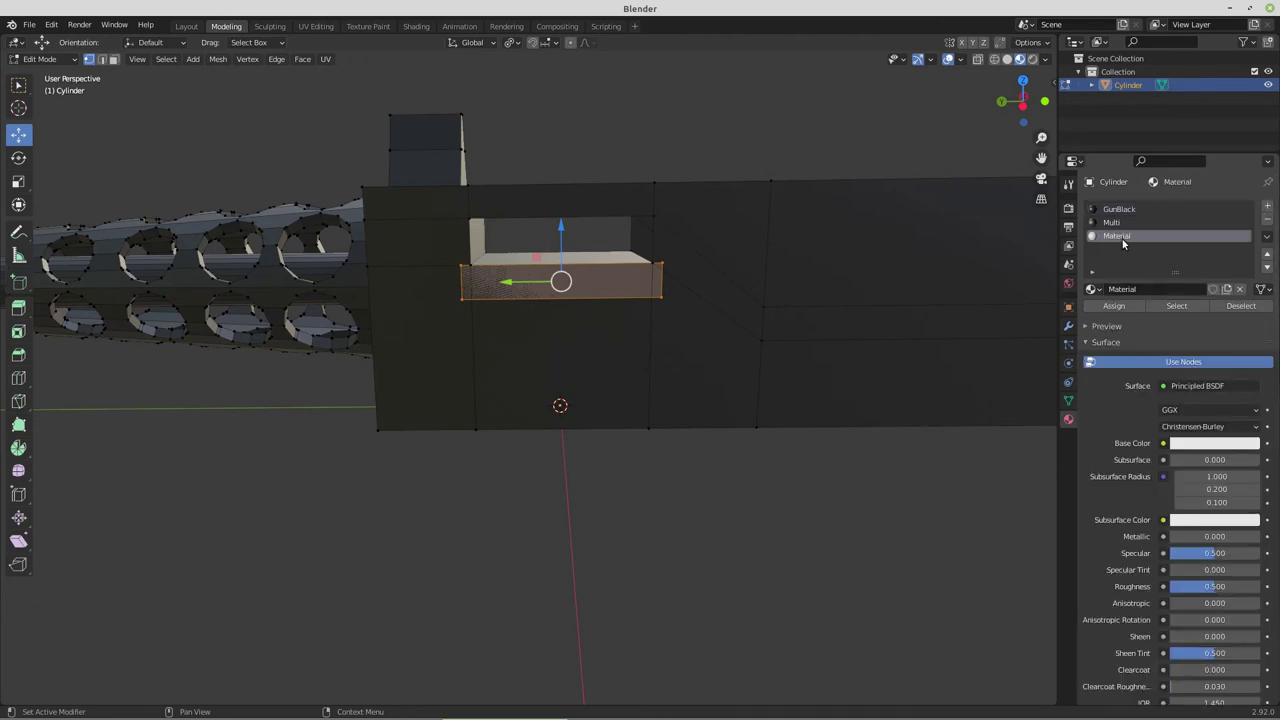
{"action": "double_click", "coordinate": [1123, 241]}
{"action": "type", "text": "Green"}
Set the Green material's base color to a dark muted green, HSV 0.294, 0.607, 0.119, and assign it to the strip
{"action": "left_click", "coordinate": [1231, 441]}
{"action": "left_click", "coordinate": [1231, 442]}
{"action": "left_click", "coordinate": [1157, 297]}
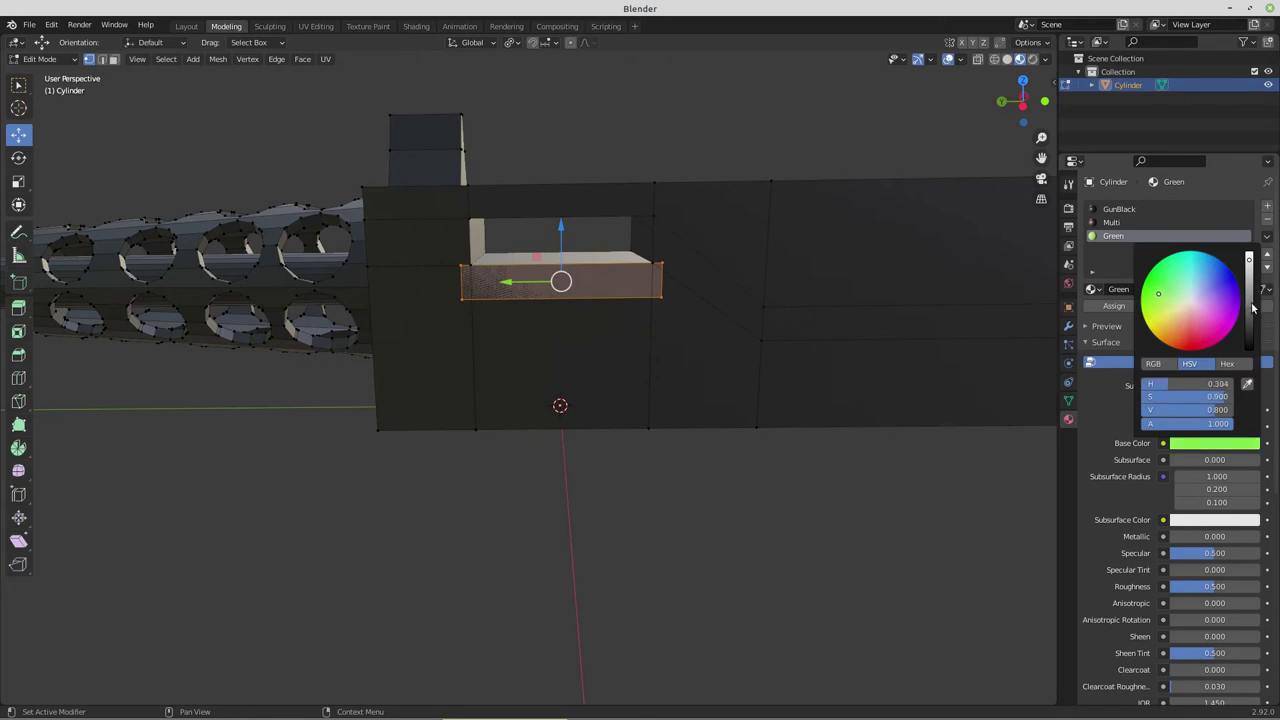
{"action": "left_click_drag", "start_coordinate": [1250, 308], "coordinate": [1249, 312]}
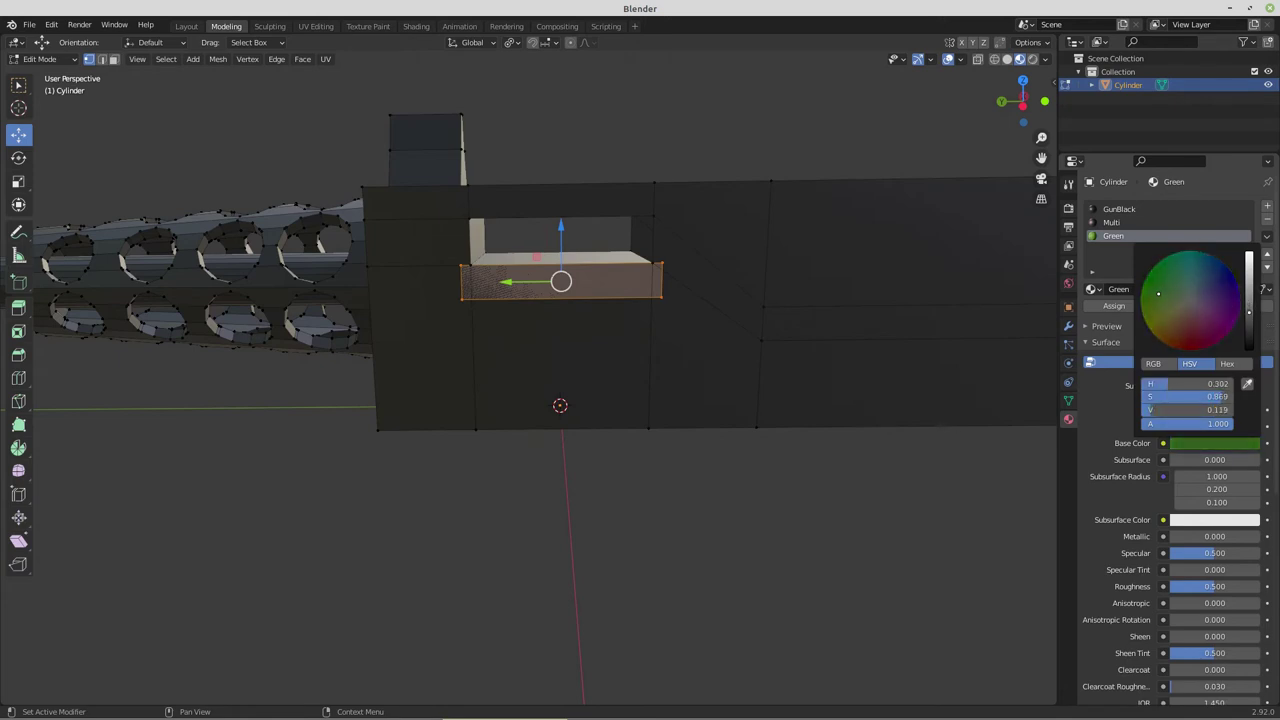
{"action": "left_click_drag", "start_coordinate": [1163, 295], "coordinate": [1173, 296]}
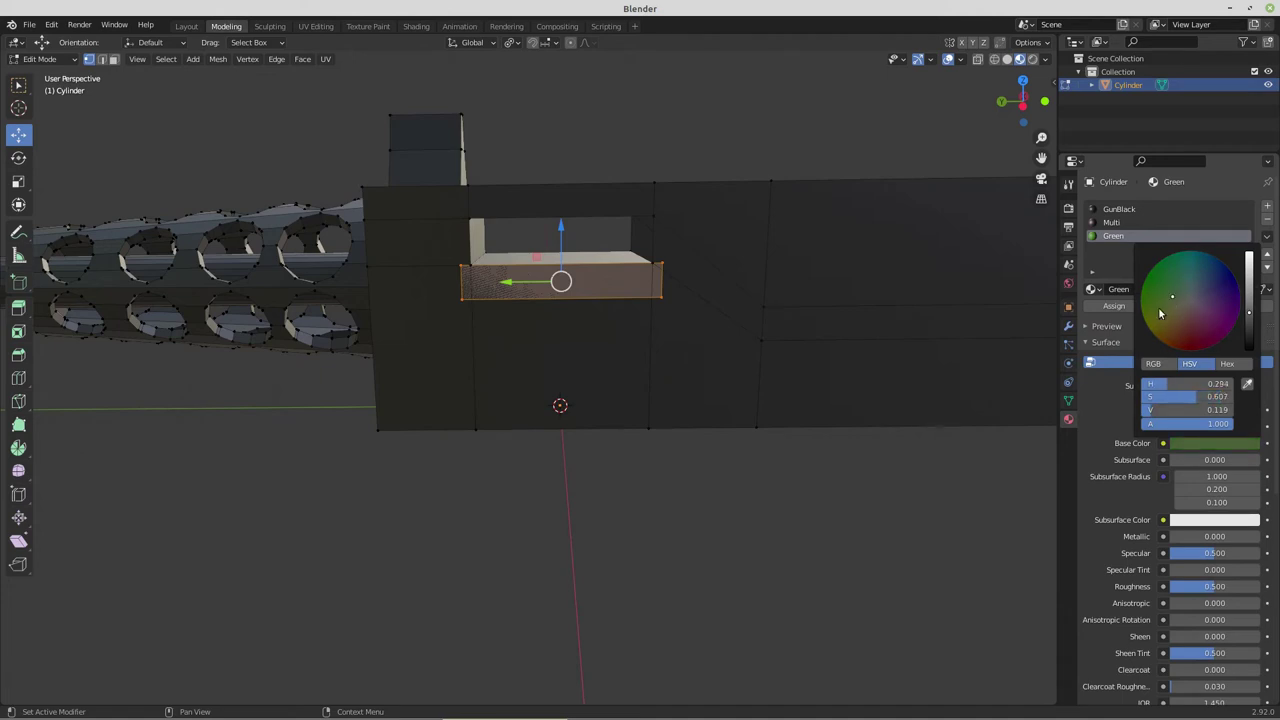
{"action": "left_click", "coordinate": [1114, 306]}
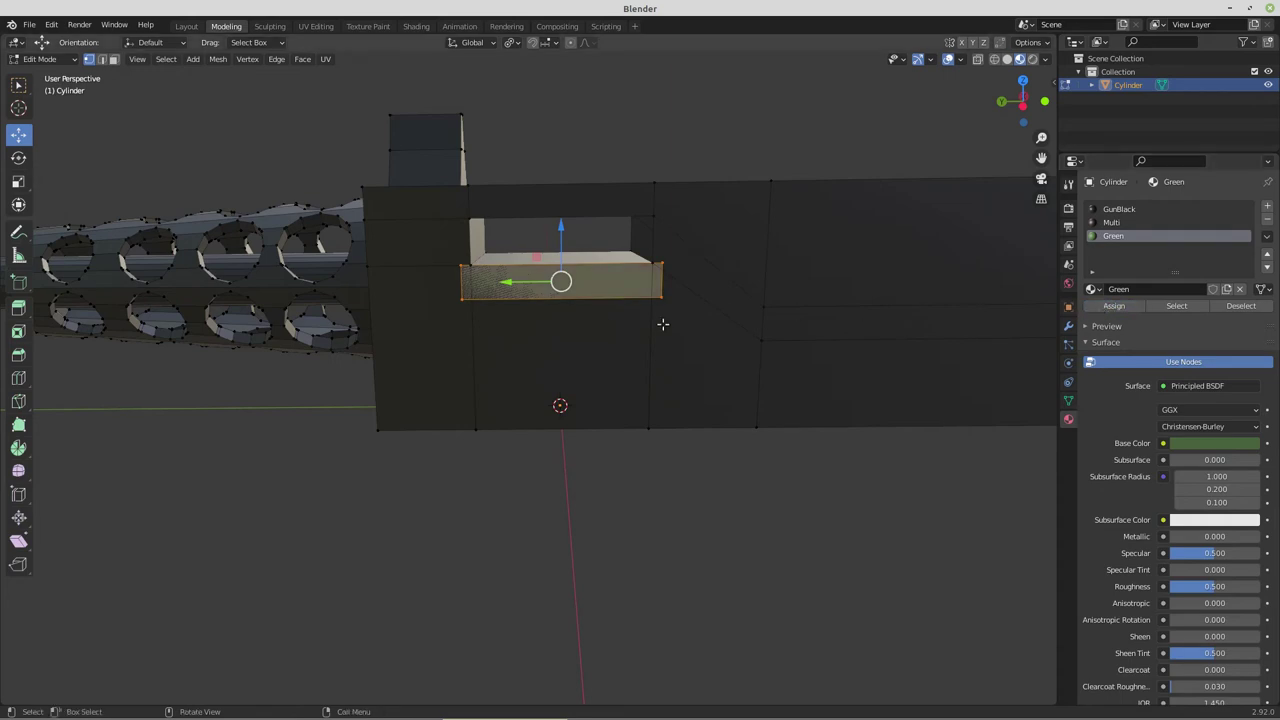
Extrude the green strip about 0.021 m out from the receiver and extend its end face much farther outward along X
{"action": "middle_click_drag", "start_coordinate": [605, 349], "coordinate": [550, 355]}
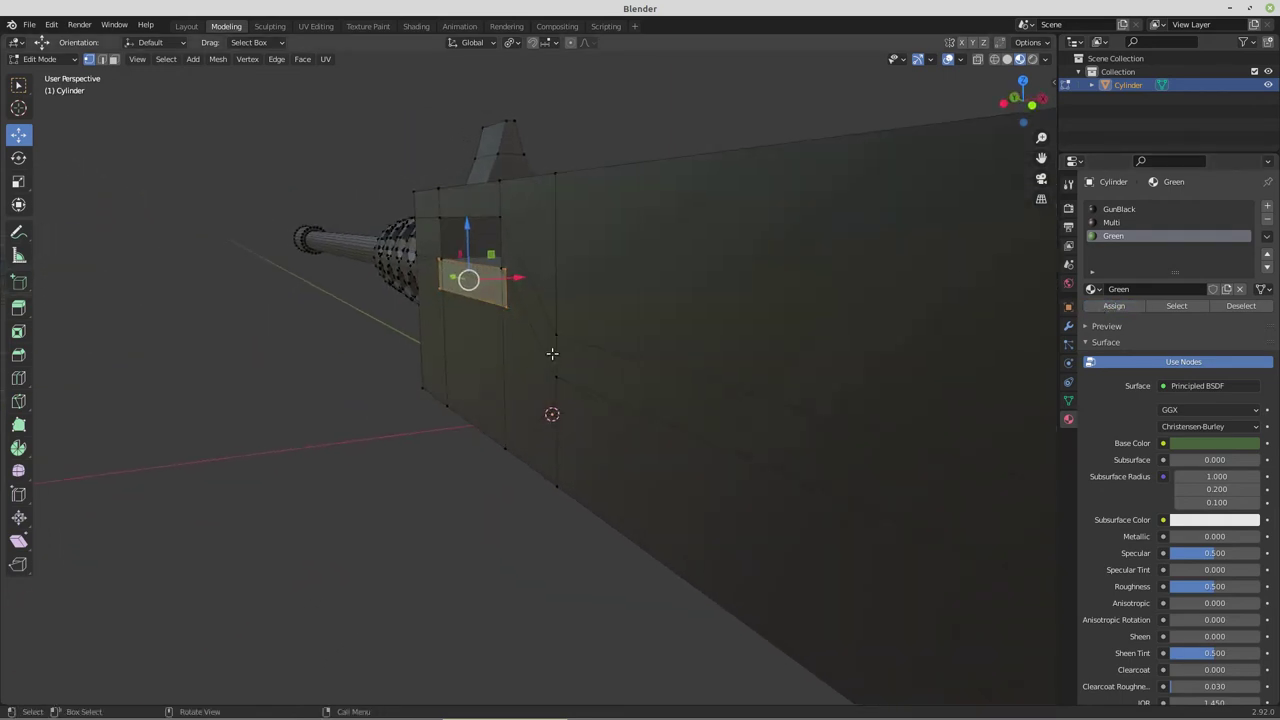
{"action": "key", "text": "e"}
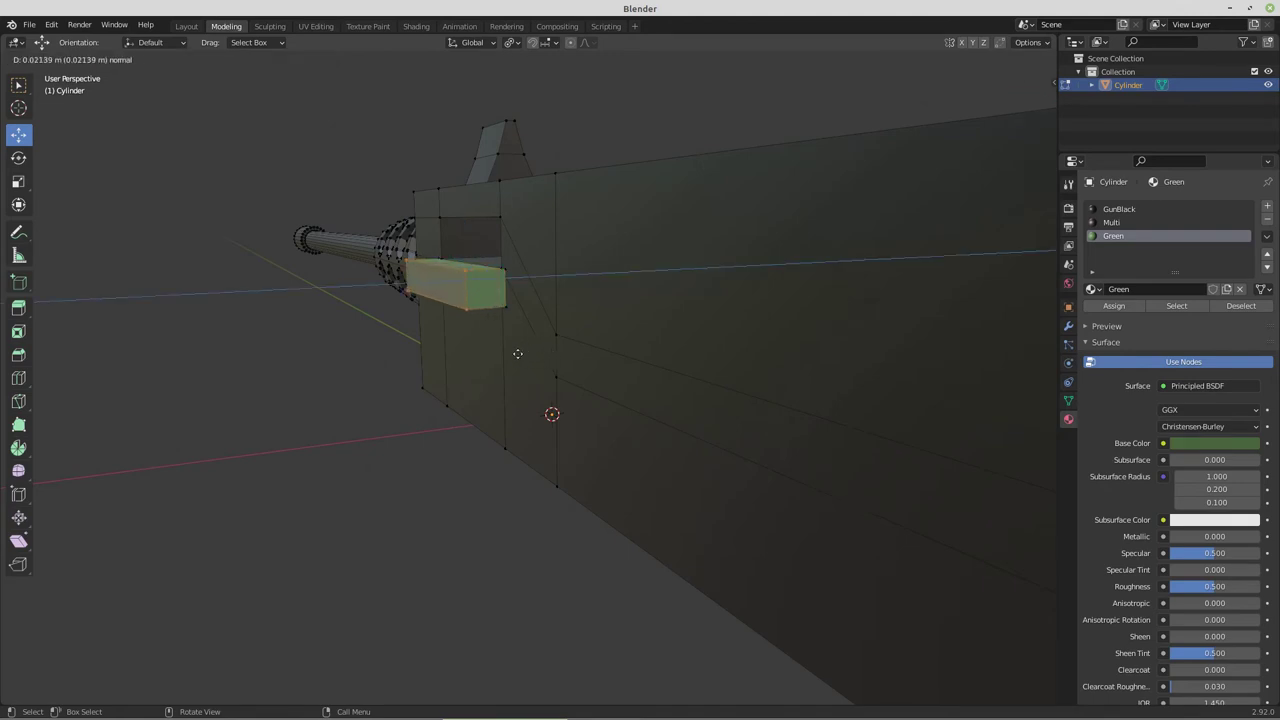
{"action": "left_click", "coordinate": [517, 353]}
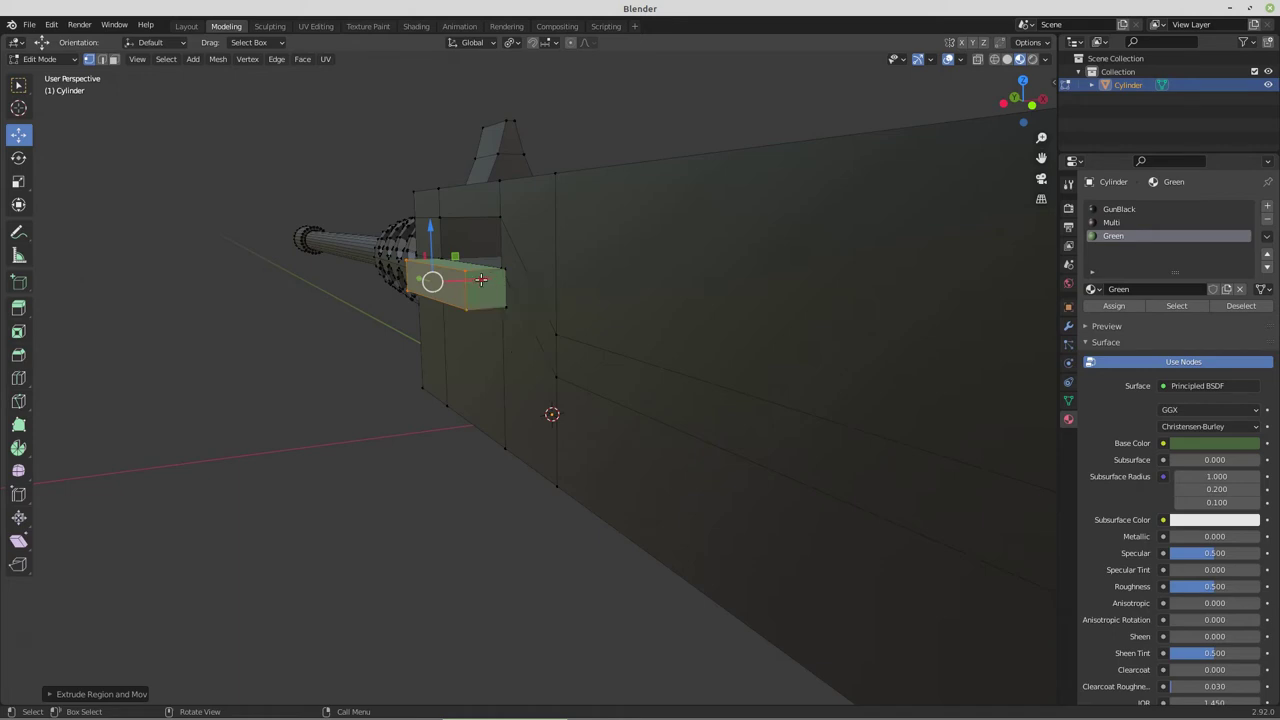
{"action": "left_click_drag", "start_coordinate": [489, 284], "coordinate": [212, 298]}
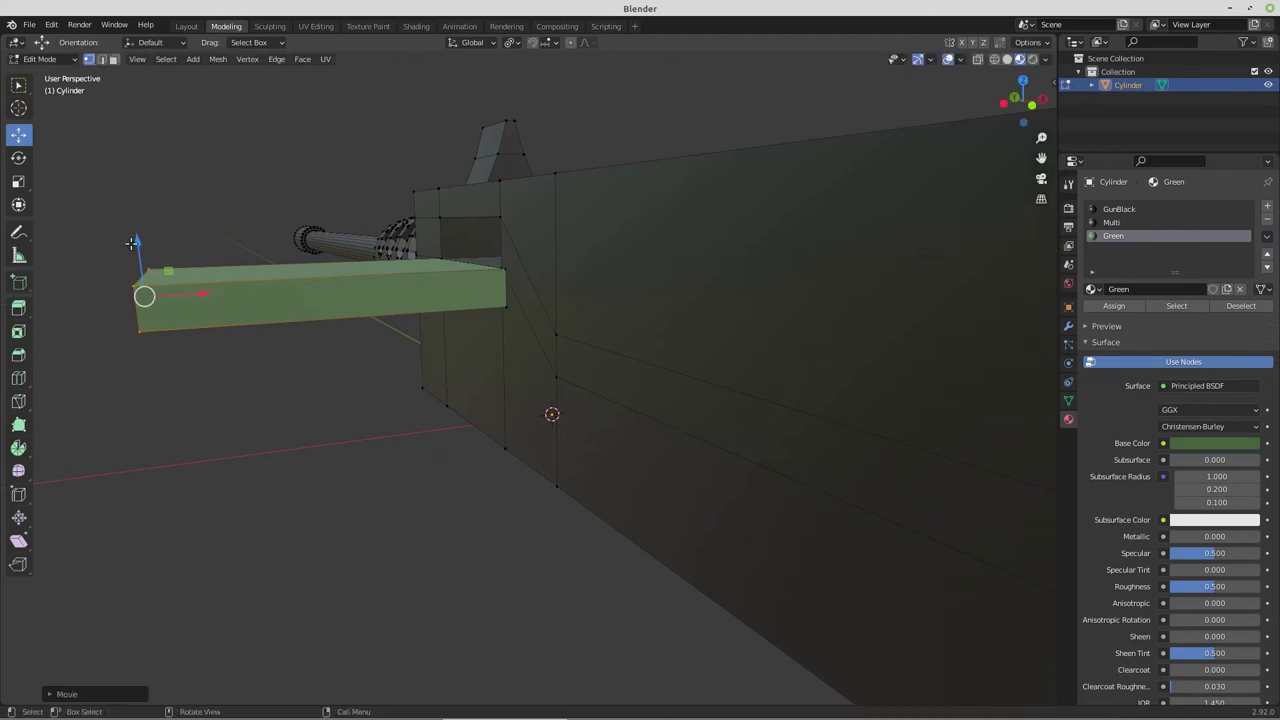
Lower the green block's outer end so it slopes down from the receiver, adjusting its position in the front view
{"action": "left_click_drag", "start_coordinate": [133, 246], "coordinate": [143, 401]}
{"action": "key", "text": "KP_1"}
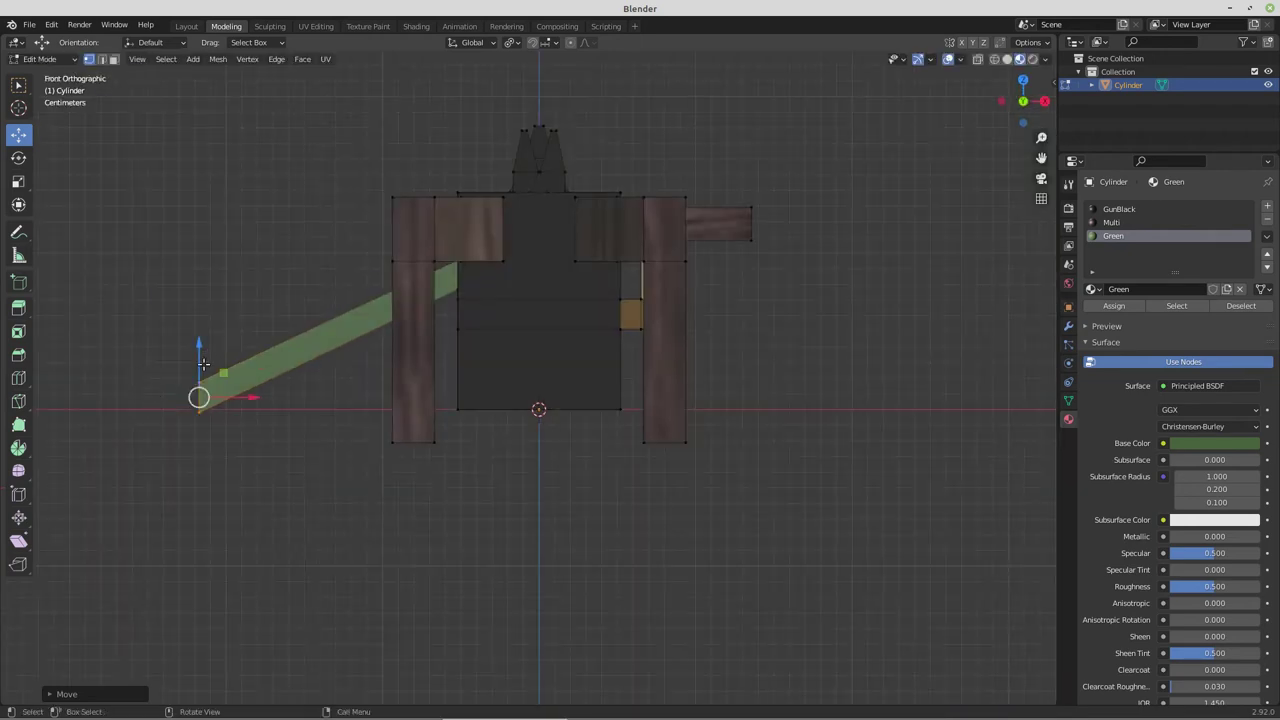
{"action": "left_click_drag", "start_coordinate": [199, 345], "coordinate": [306, 404]}
{"action": "middle_click_drag", "start_coordinate": [306, 404], "coordinate": [336, 364]}
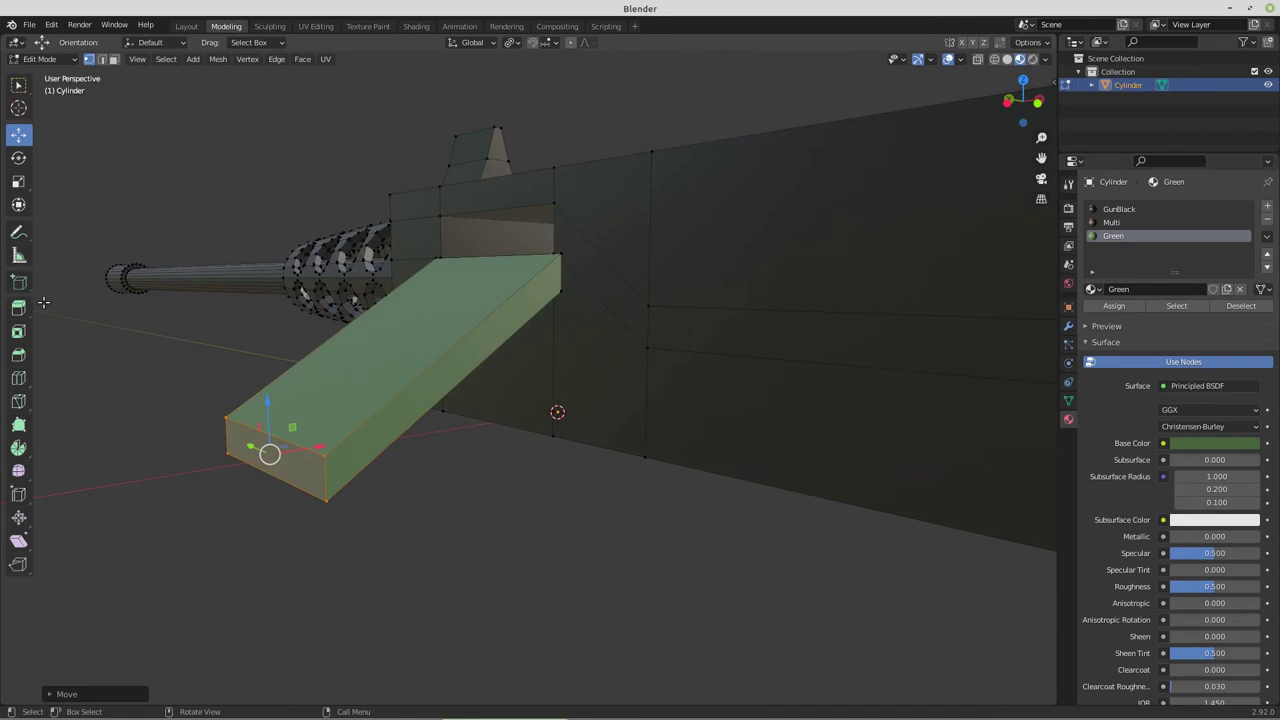
Add a single loop cut around the green block, slid close to its receiver end
{"action": "left_click", "coordinate": [18, 378]}
{"action": "left_click", "coordinate": [69, 42]}
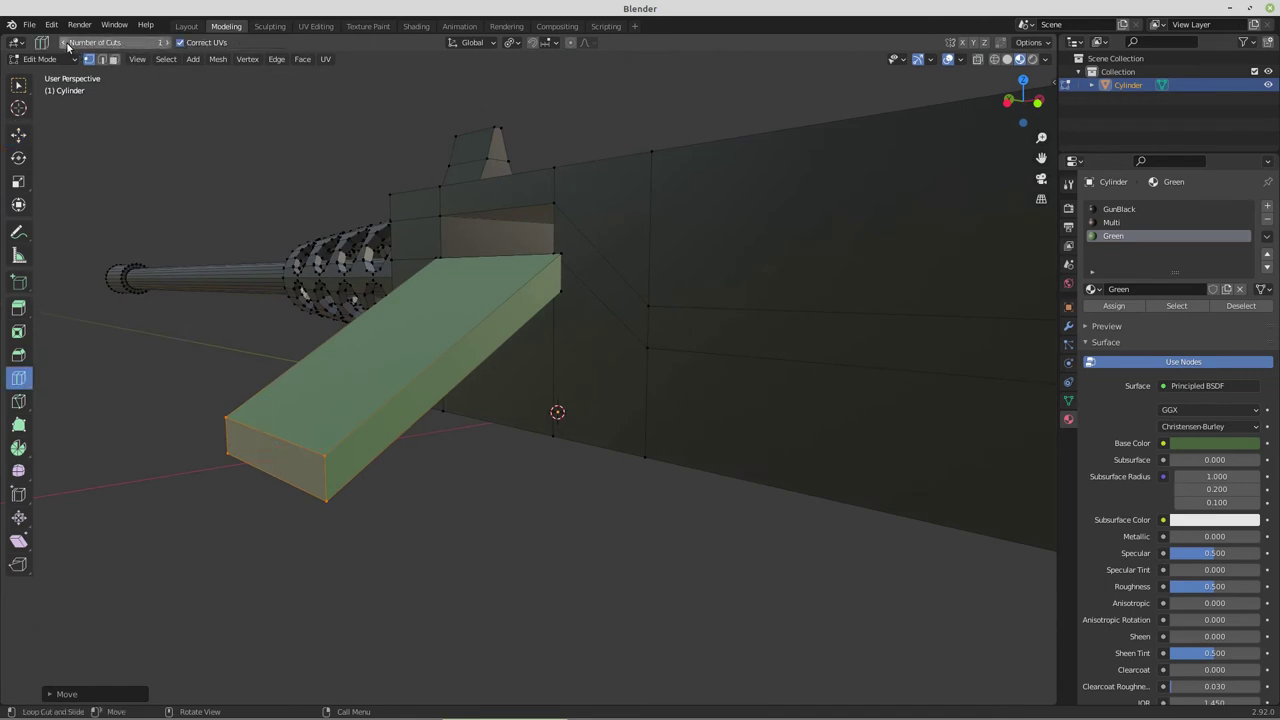
{"action": "left_click_drag", "start_coordinate": [366, 336], "coordinate": [440, 282]}
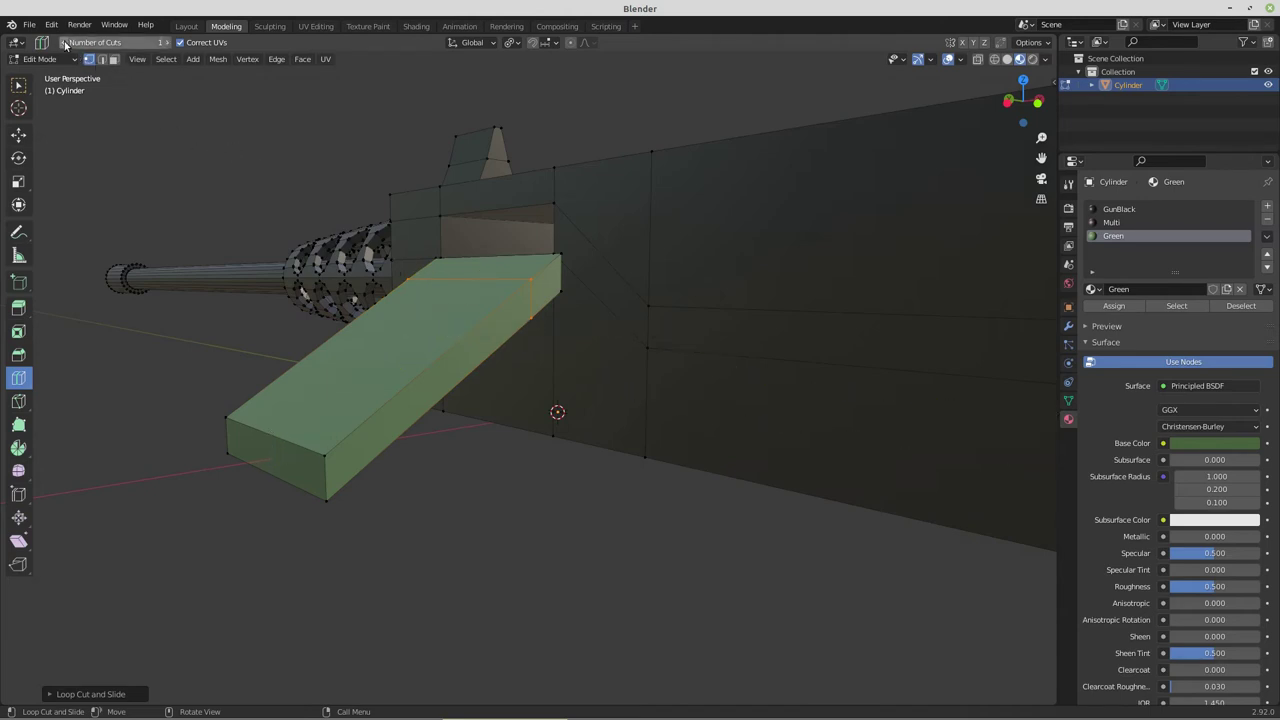
Delete the long top face of the green block's outer section to open it into a tray
{"action": "left_click", "coordinate": [113, 59]}
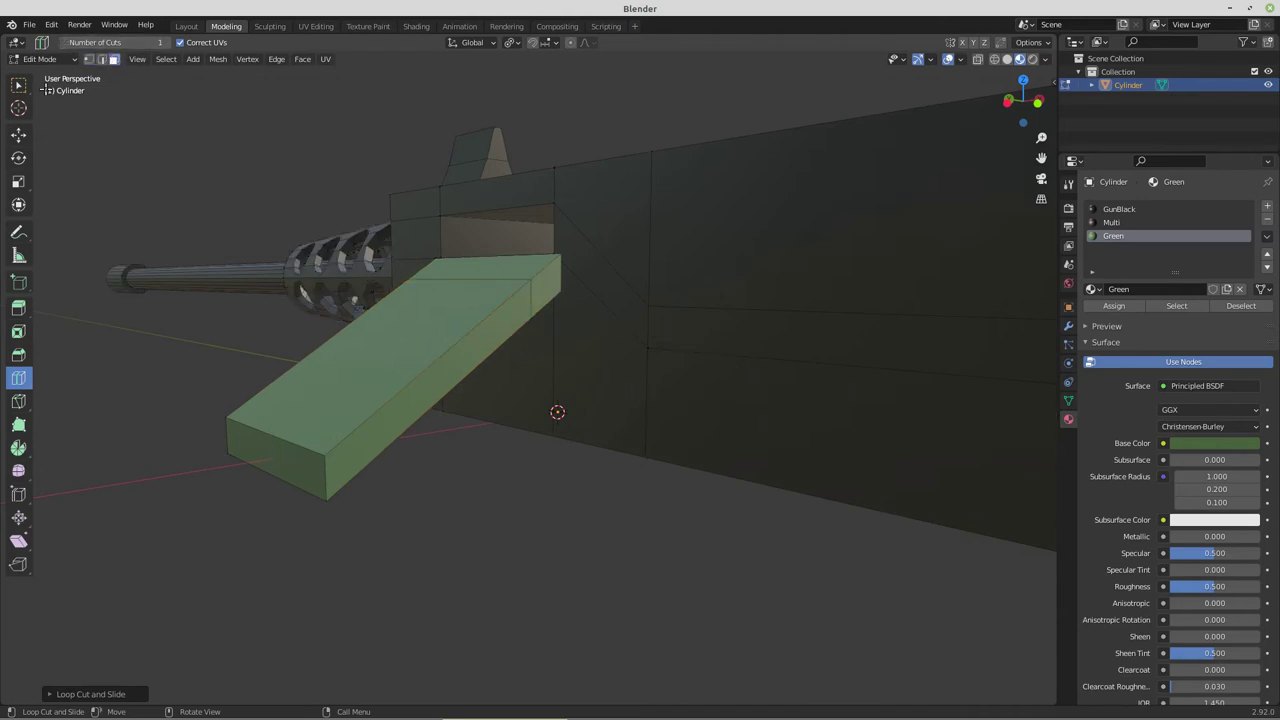
{"action": "left_click", "coordinate": [18, 134]}
{"action": "left_click", "coordinate": [397, 344]}
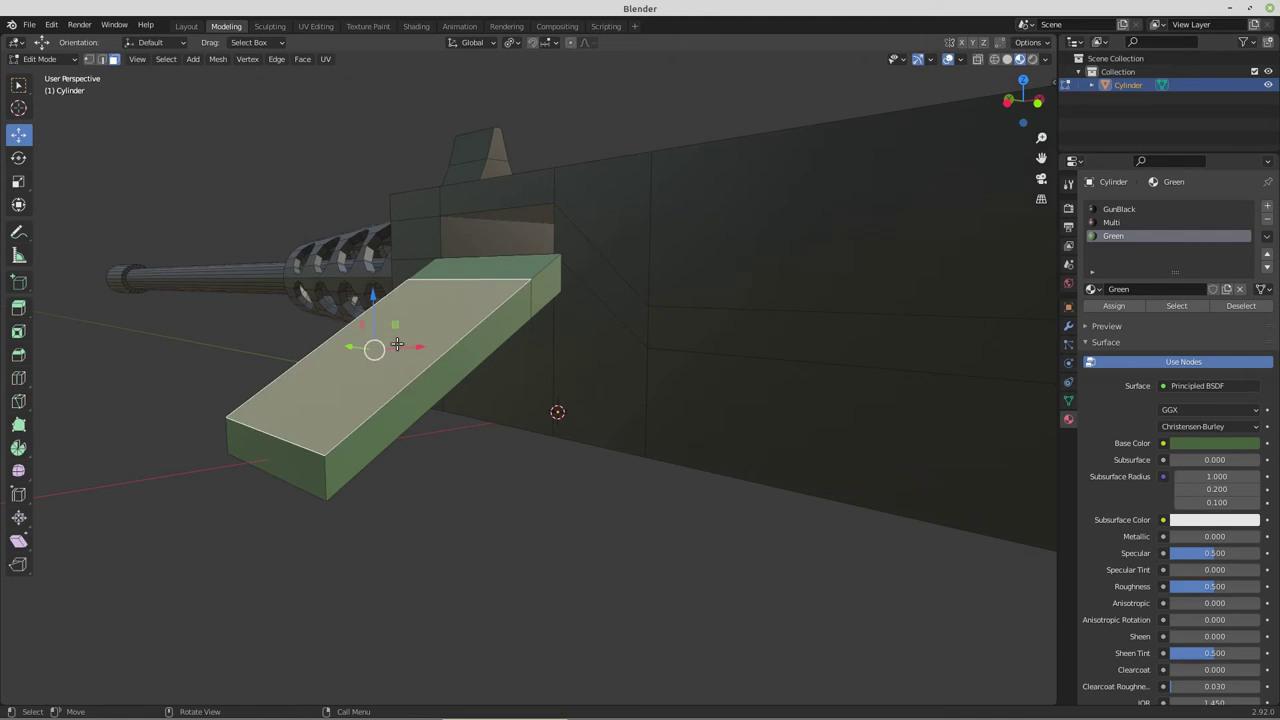
{"action": "key", "text": "x"}
{"action": "left_click", "coordinate": [397, 346]}
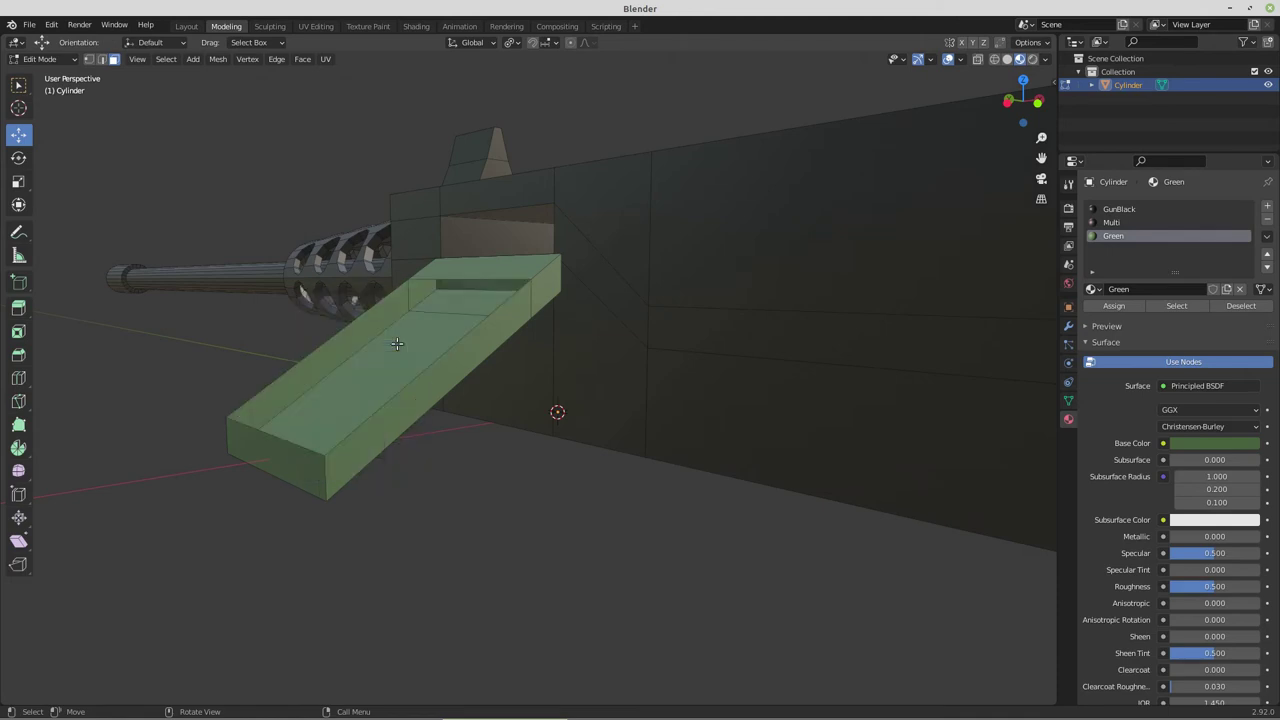
Try to fill the gap at the green tray's receiver end with a face between its four corner vertices
{"action": "left_click", "coordinate": [89, 60]}
{"action": "left_click", "coordinate": [400, 278]}
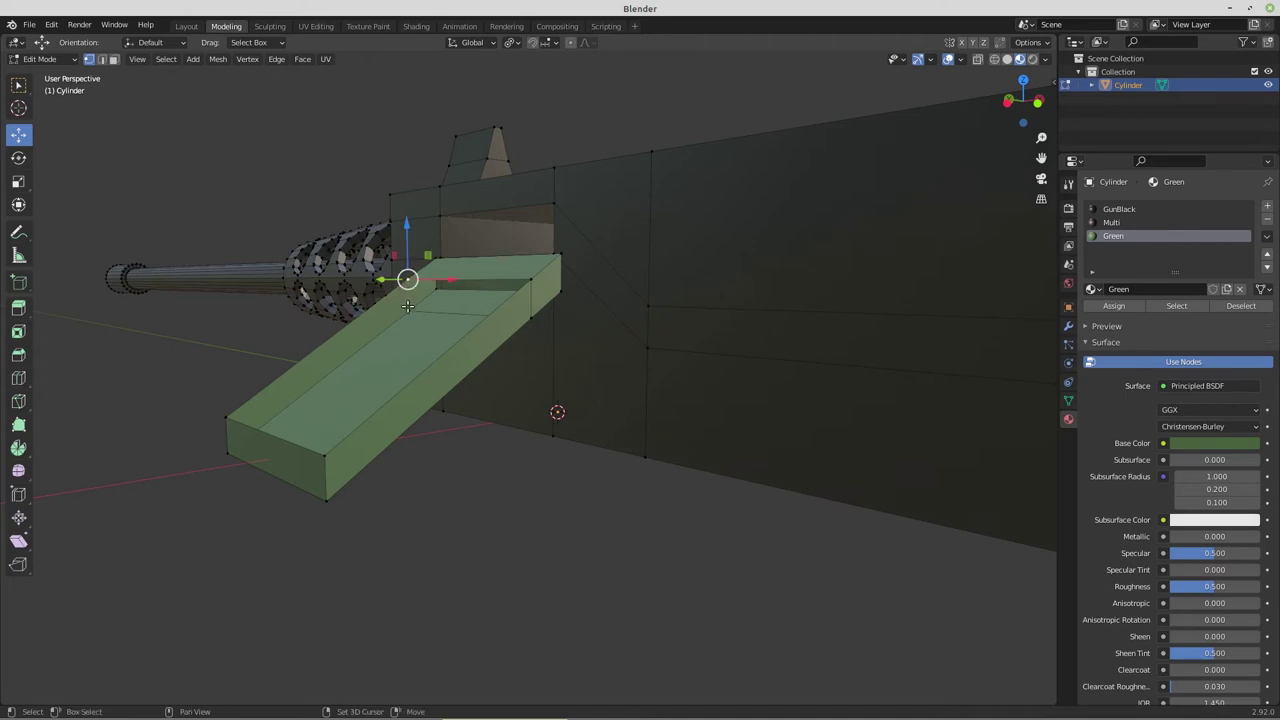
{"action": "left_click", "coordinate": [529, 286], "text": "shift"}
{"action": "left_click", "coordinate": [512, 330], "text": "shift"}
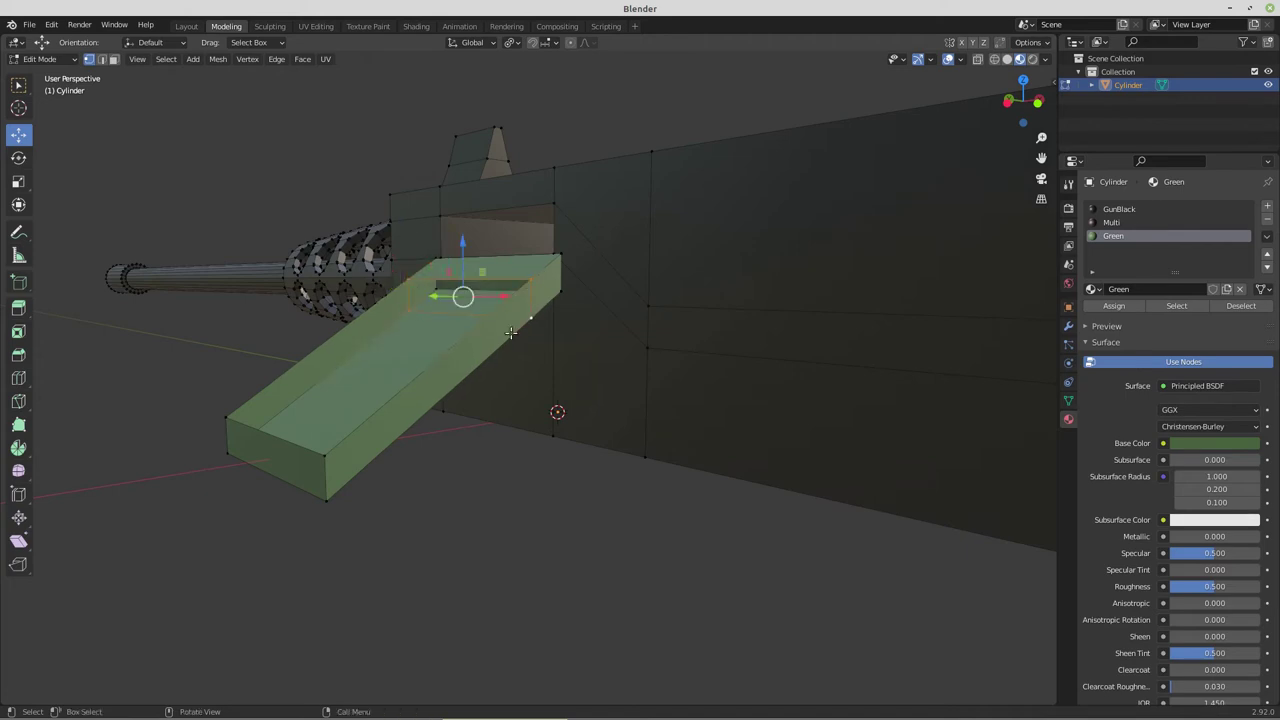
{"action": "key", "text": "f"}
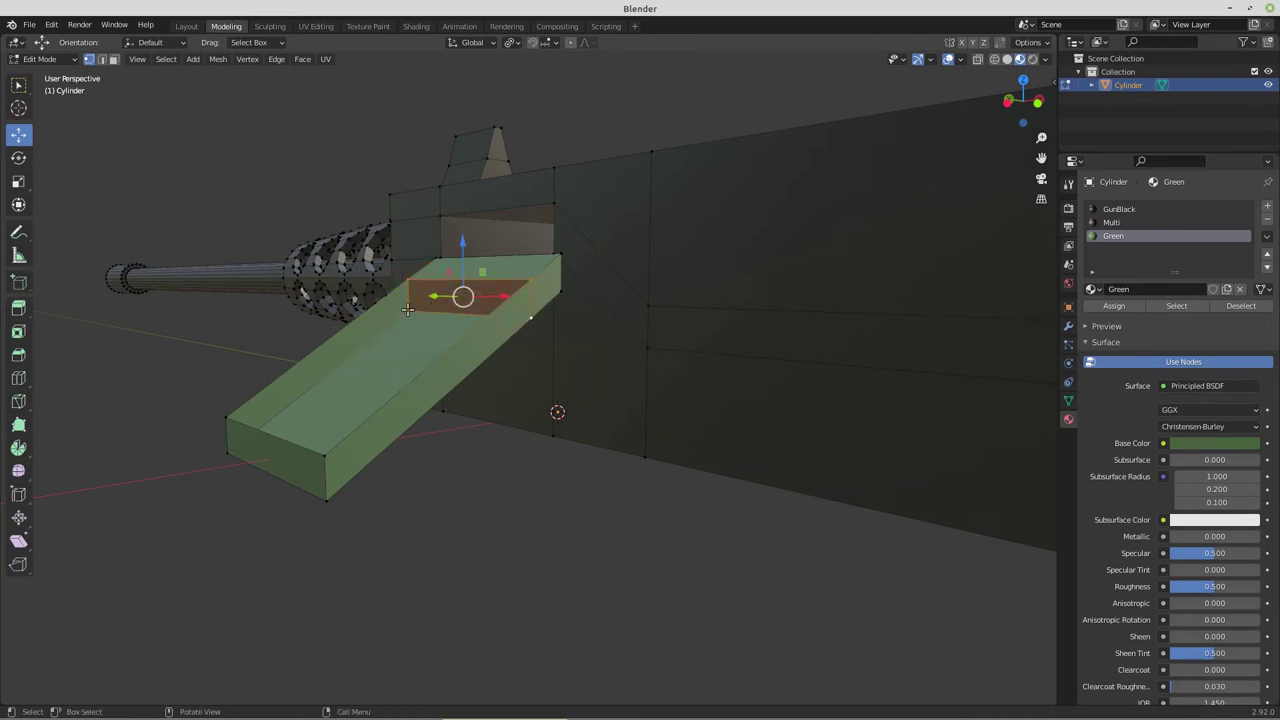
{"action": "key", "text": "ctrl+z"}
{"action": "key", "text": "ctrl+z"}
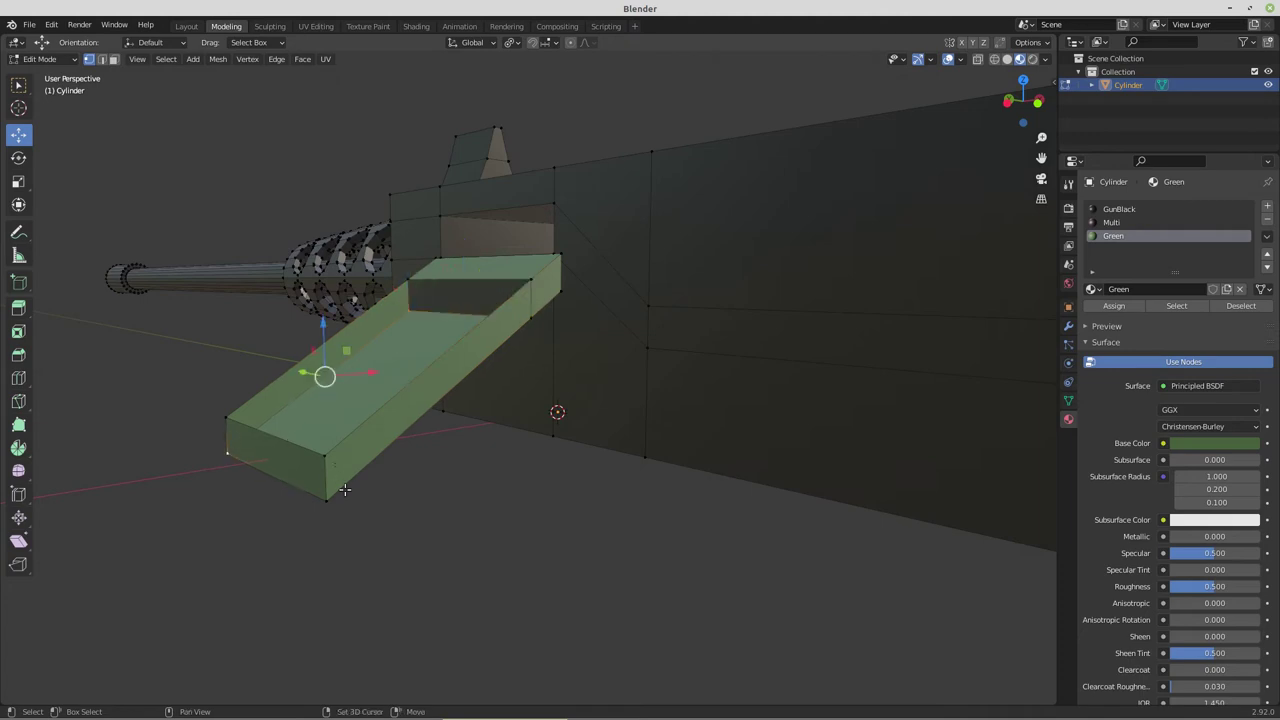
Flatten the four vertices of the tray's floor with a Z scale of 0 and move them down along Z
{"action": "left_click", "coordinate": [334, 491], "text": "shift"}
{"action": "left_click", "coordinate": [529, 323], "text": "shift"}
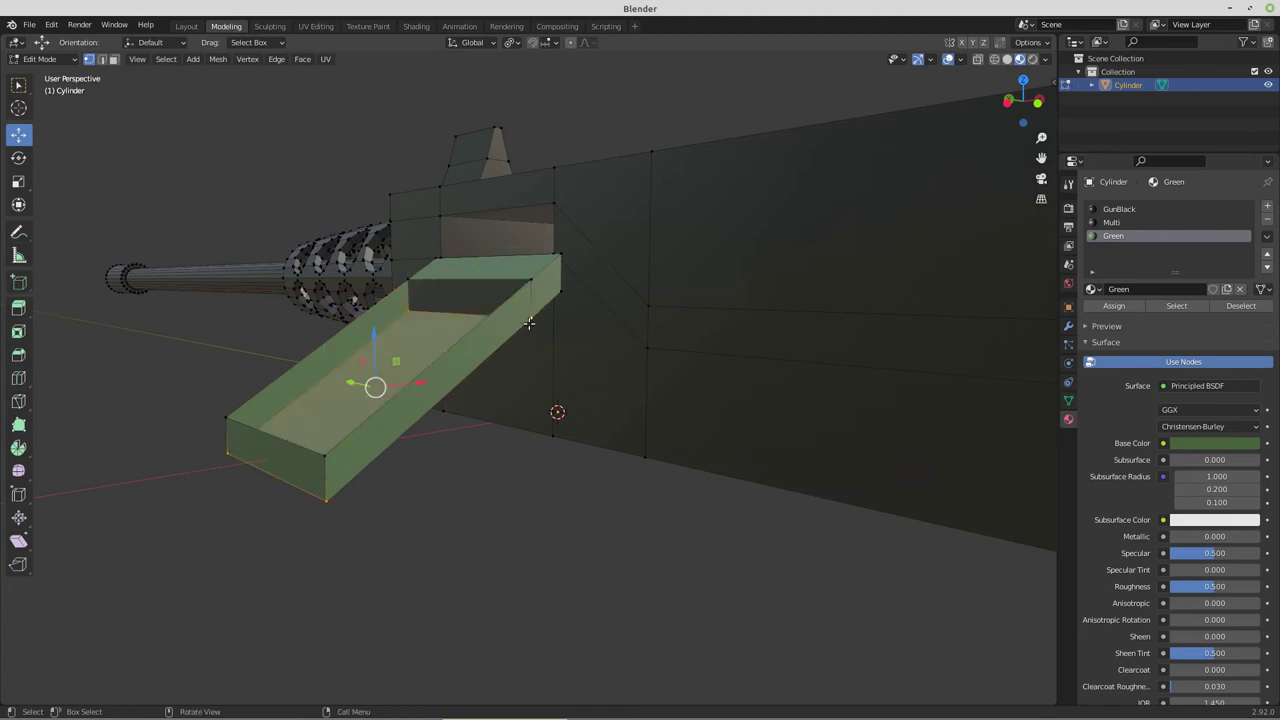
{"action": "key", "text": "s"}
{"action": "key", "text": "z"}
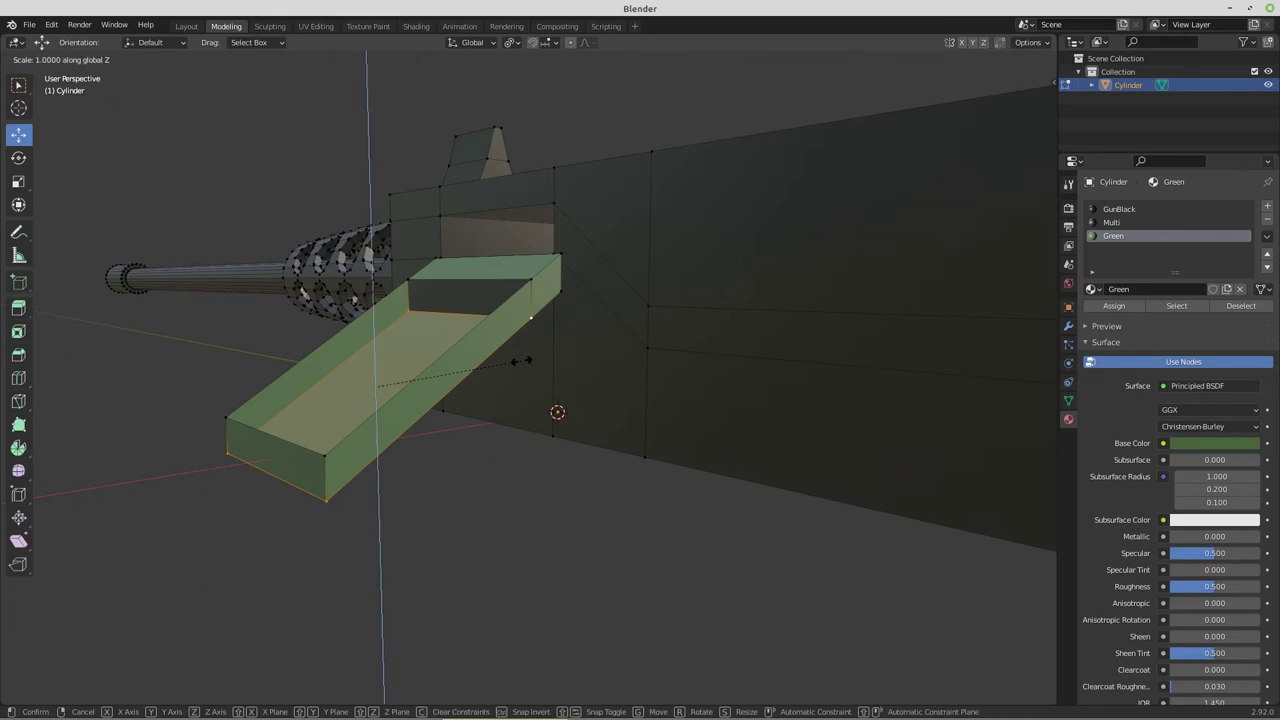
{"action": "key", "text": "0"}
{"action": "key", "text": "Return"}
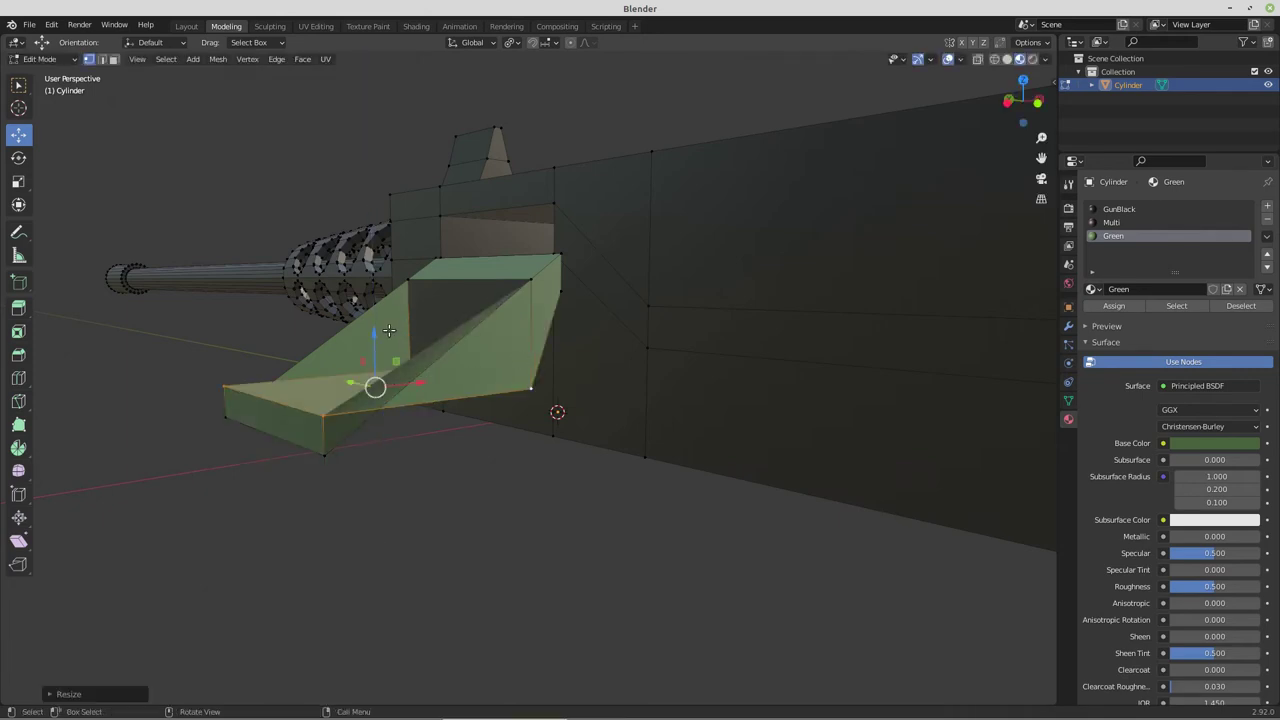
{"action": "key", "text": "g"}
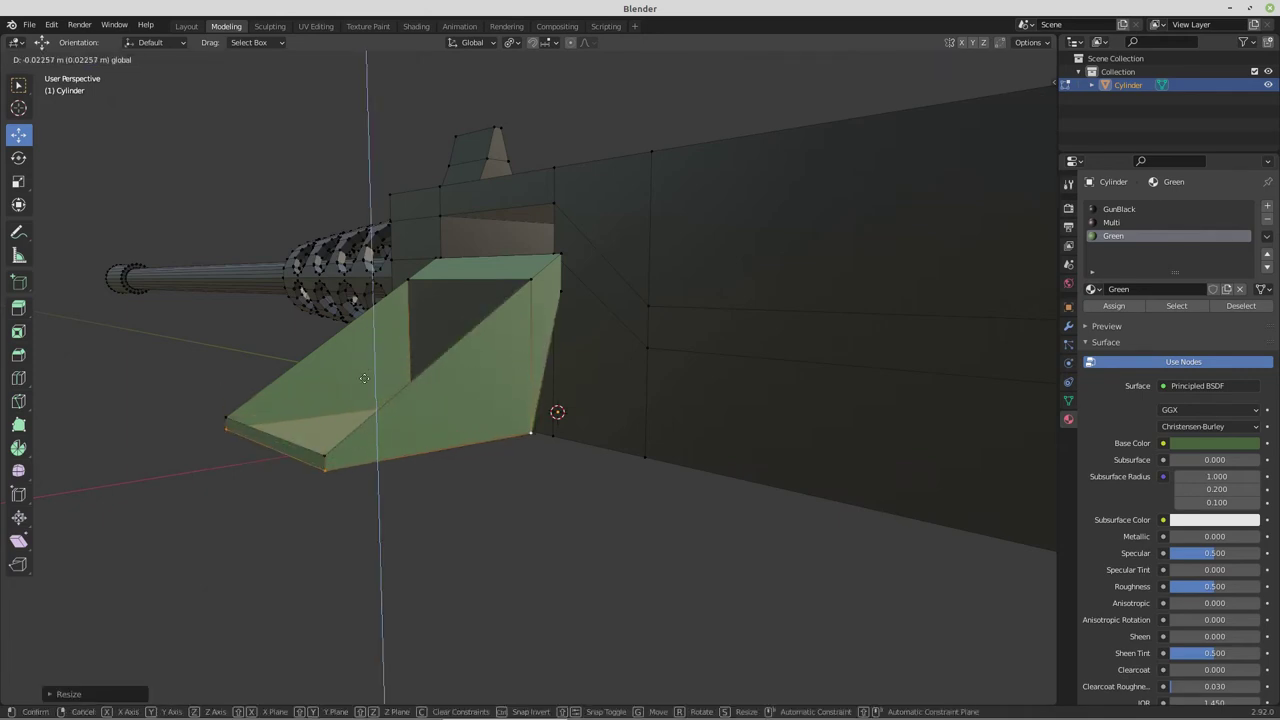
{"action": "left_click", "coordinate": [276, 407]}
{"action": "left_click", "coordinate": [227, 417]}
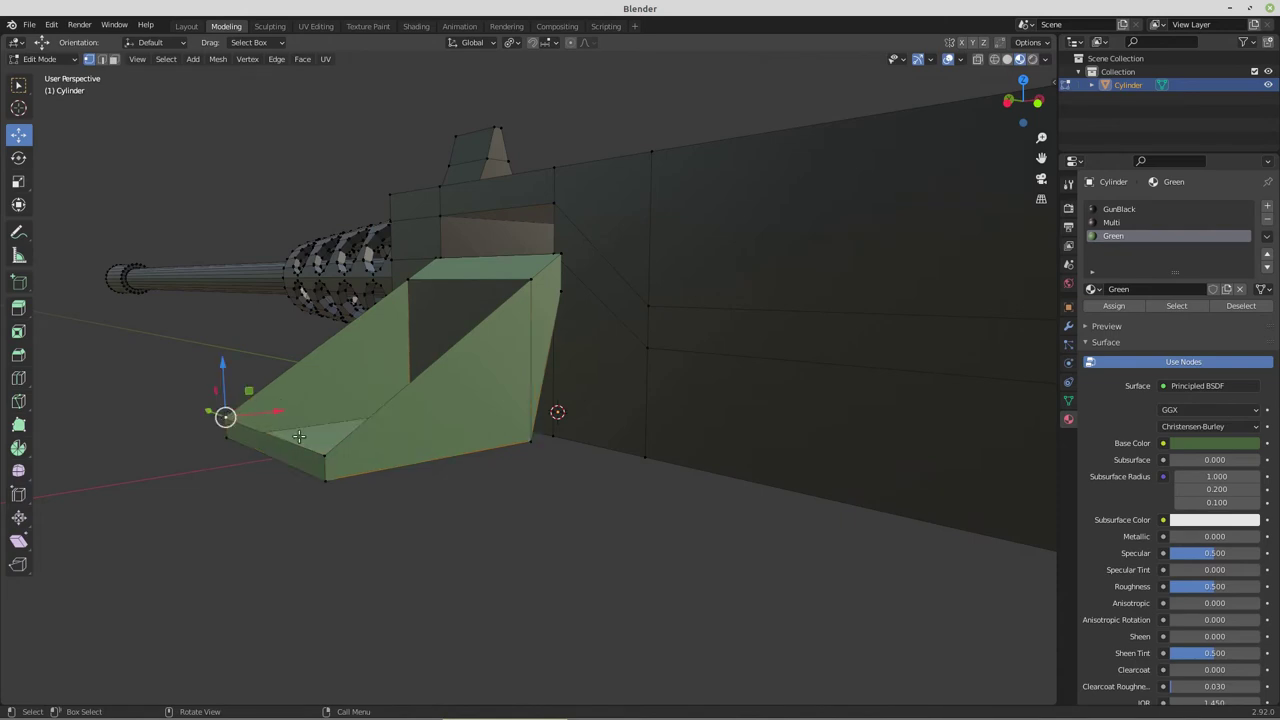
{"action": "left_click", "coordinate": [325, 456], "text": "shift"}
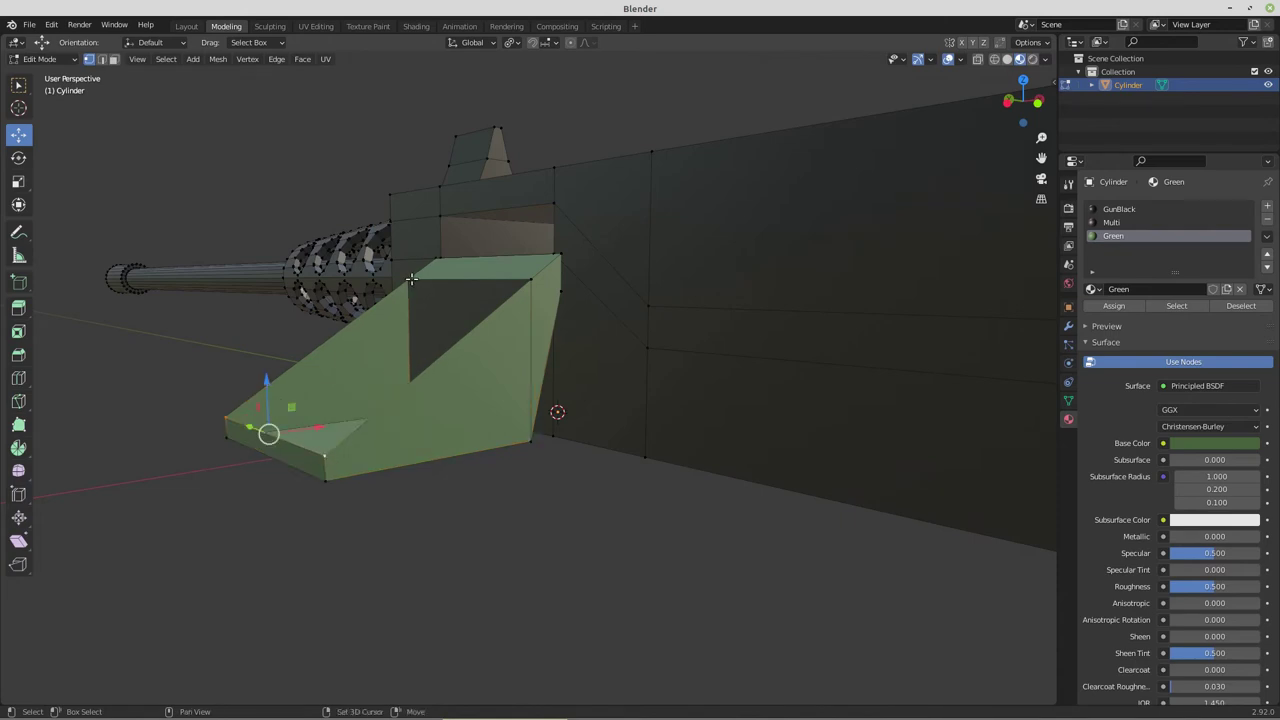
{"action": "left_click", "coordinate": [411, 280], "text": "shift"}
{"action": "left_click", "coordinate": [530, 281], "text": "shift"}
{"action": "key", "text": "g"}
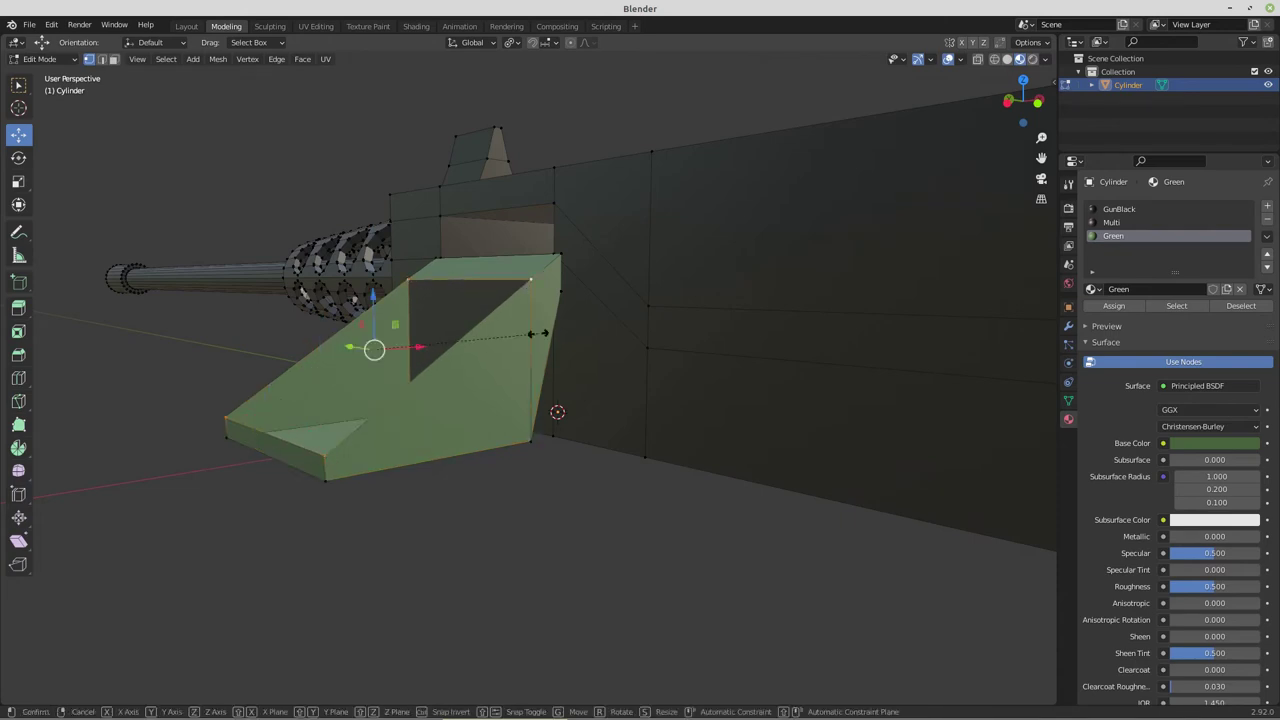
{"action": "key", "text": "z"}
{"action": "key", "text": "0"}
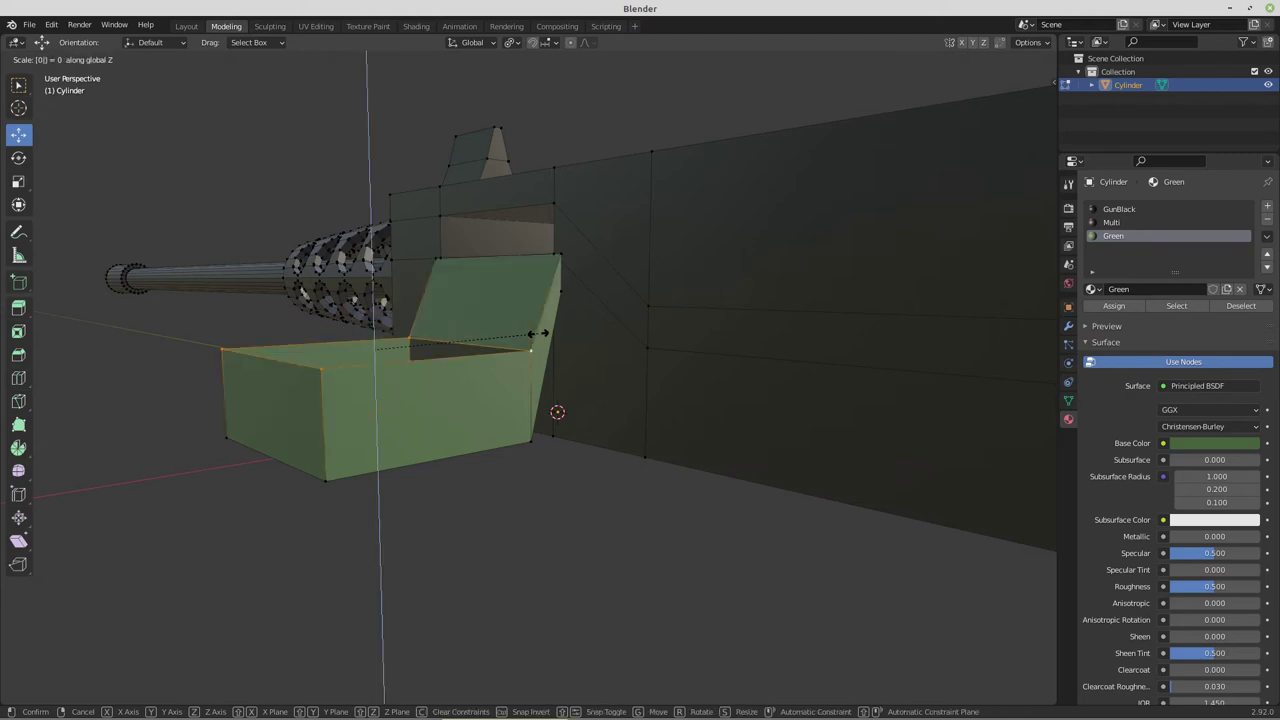
{"action": "key", "text": "Escape"}
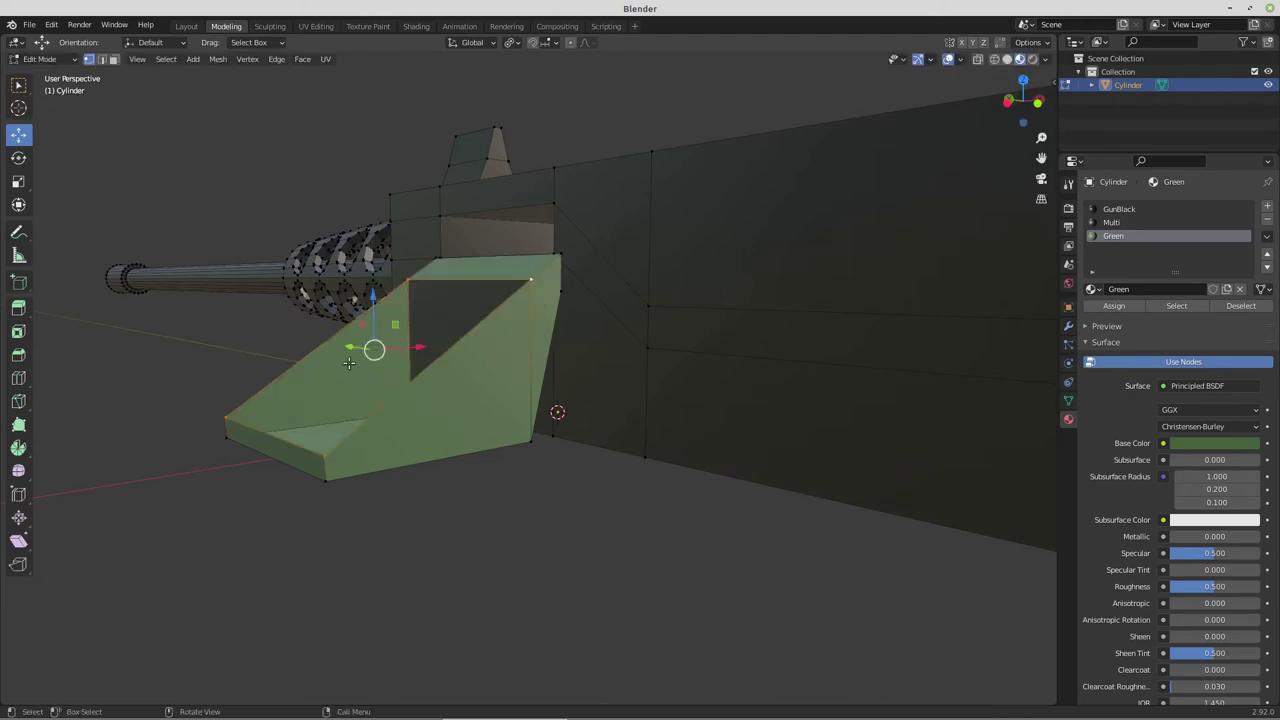
Raise the two upper vertices of the tray's outer end along Z to nearly the height of its receiver-side rim
{"action": "left_click", "coordinate": [226, 416]}
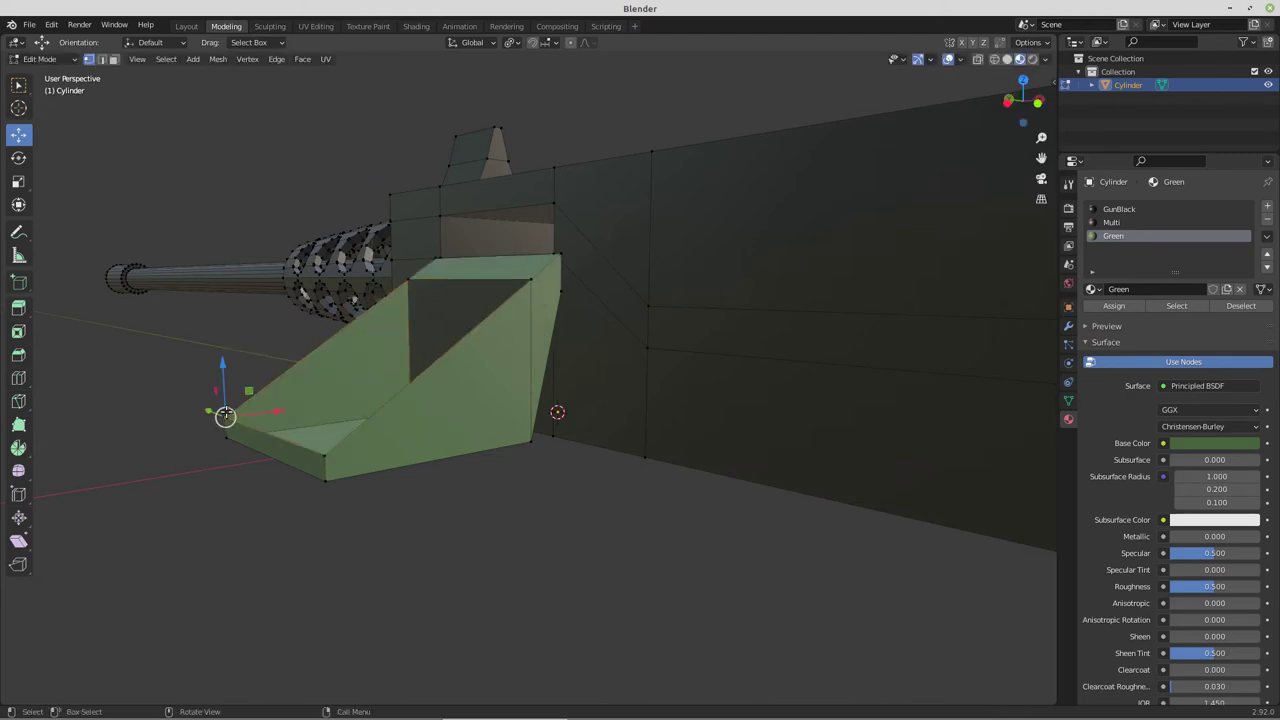
{"action": "left_click", "coordinate": [320, 452], "text": "shift"}
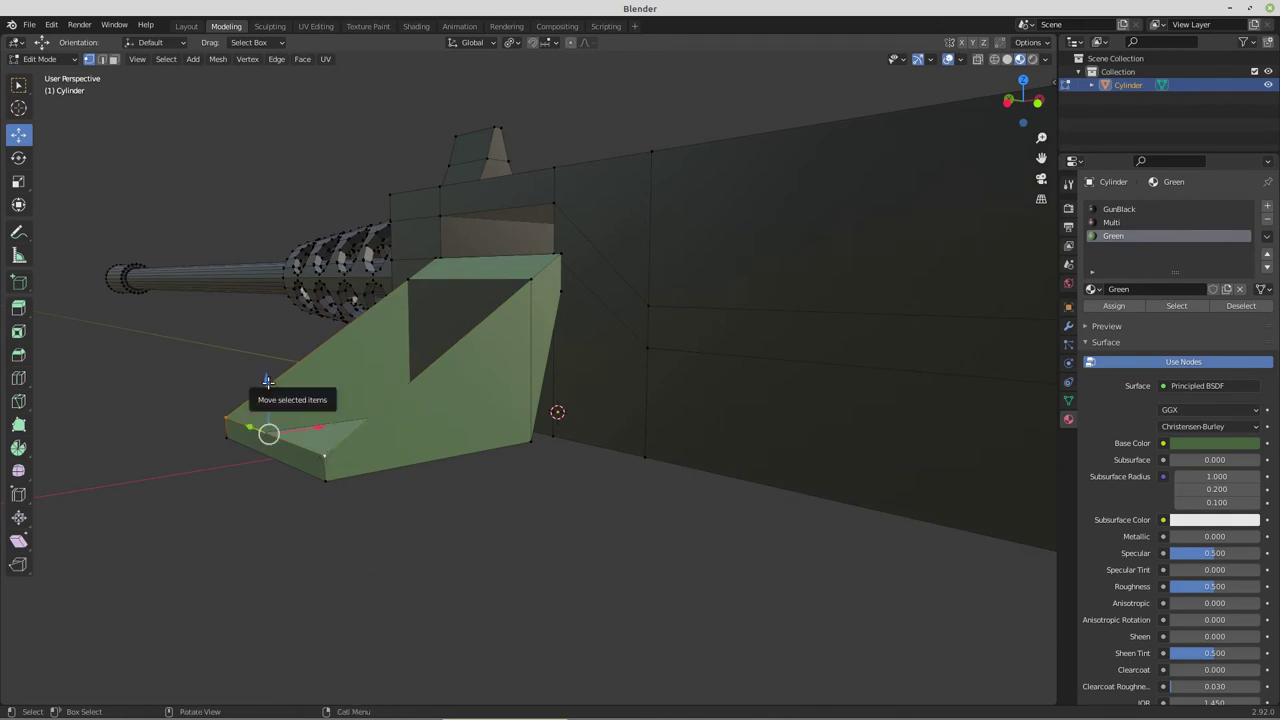
{"action": "left_click_drag", "start_coordinate": [273, 388], "coordinate": [395, 281]}
Level the green box's four upper rim vertices with a Z scale of 0 and raise them slightly
{"action": "left_click", "coordinate": [406, 281], "text": "shift"}
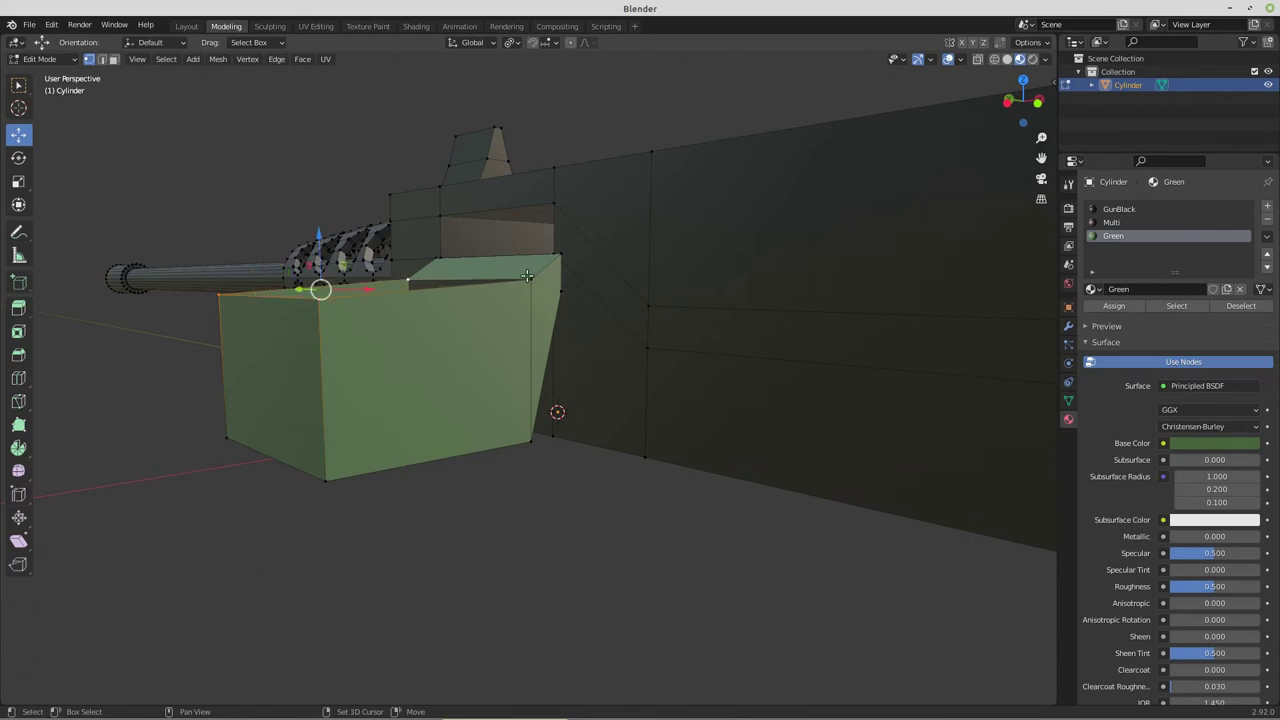
{"action": "left_click", "coordinate": [533, 281], "text": "shift"}
{"action": "key", "text": "s"}
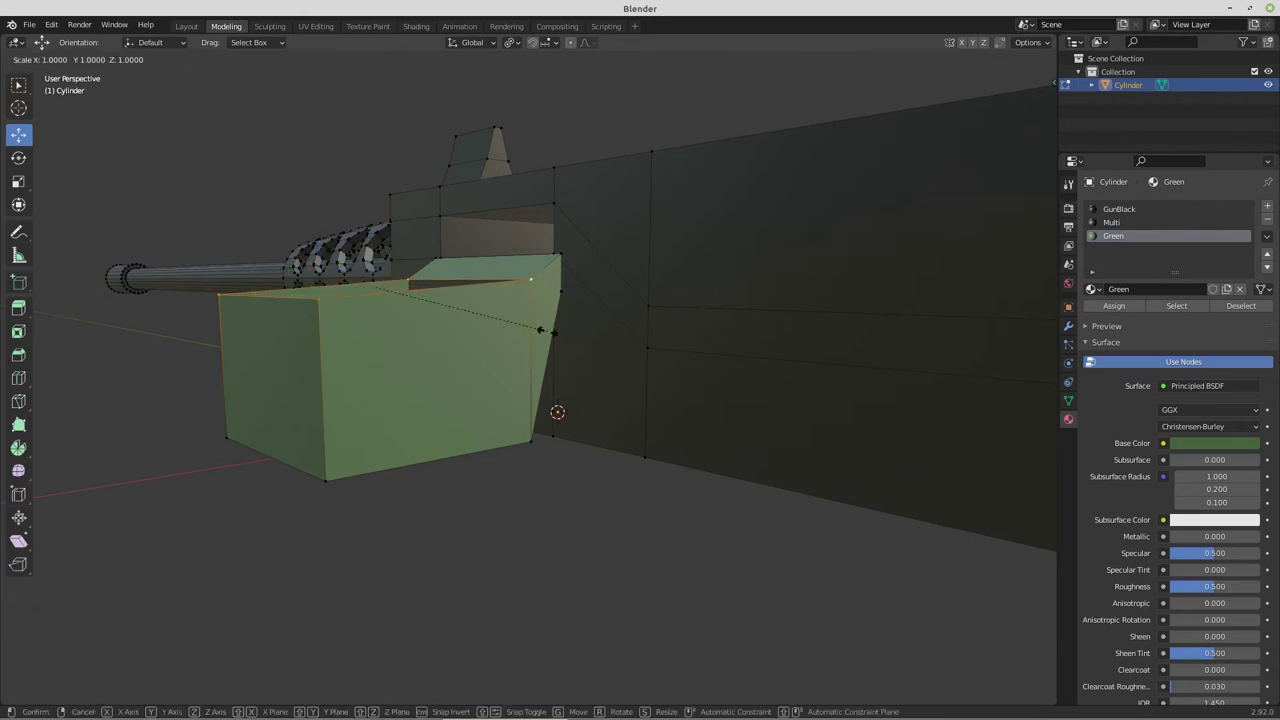
{"action": "key", "text": "z"}
{"action": "key", "text": "0"}
{"action": "key", "text": "Return"}
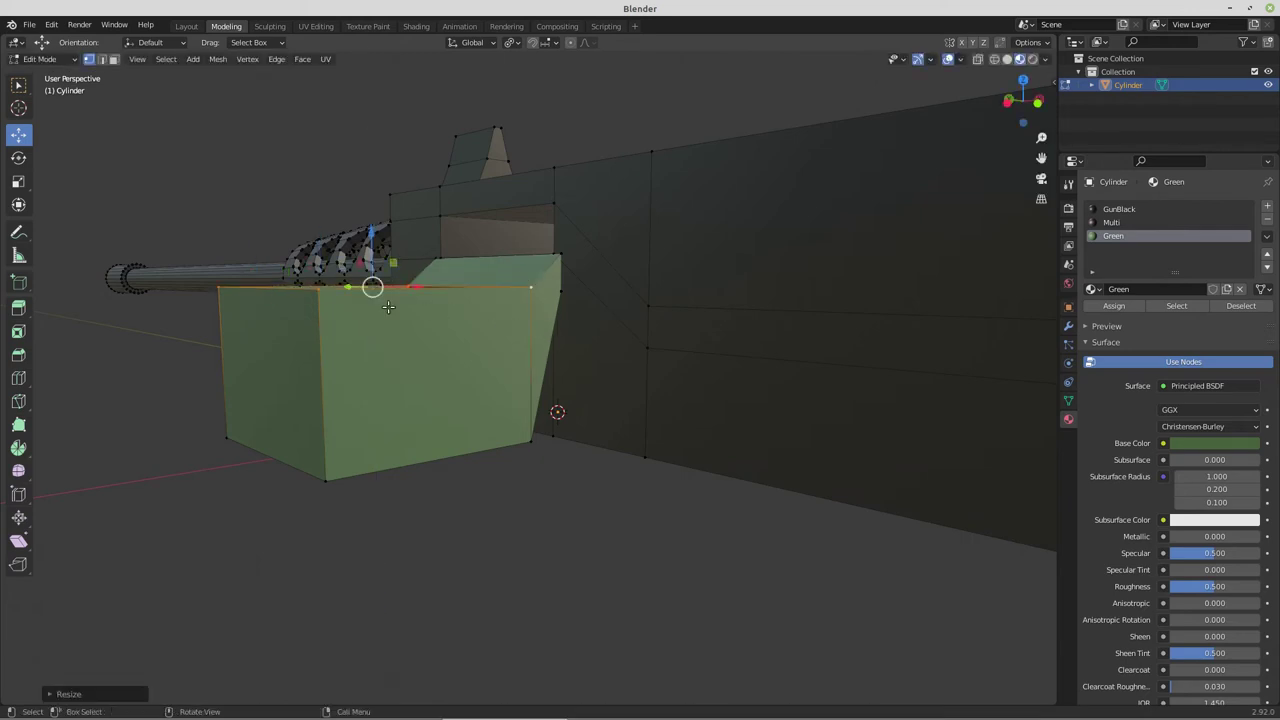
{"action": "left_click_drag", "start_coordinate": [375, 241], "coordinate": [372, 228]}
Turn on X-ray and move all vertices of the green box's outer end slightly farther outward along X
{"action": "middle_click_drag", "start_coordinate": [457, 347], "coordinate": [650, 362]}
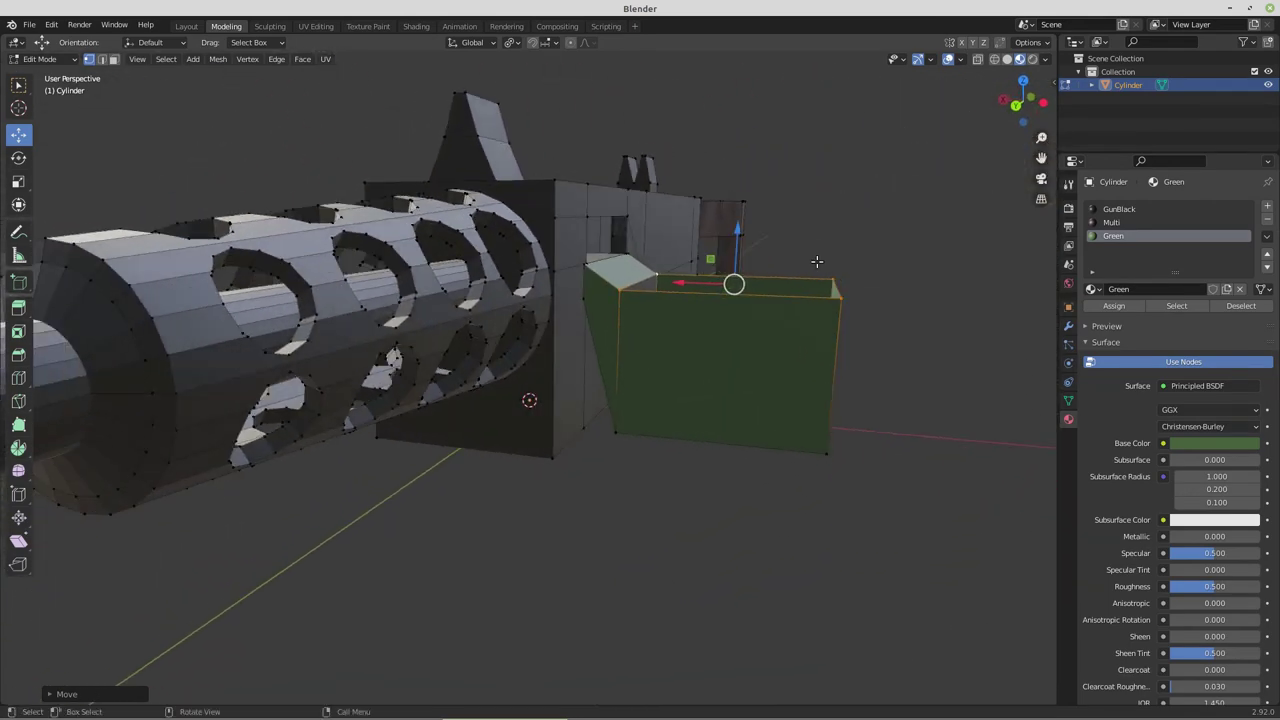
{"action": "left_click", "coordinate": [977, 58]}
{"action": "left_click_drag", "start_coordinate": [802, 244], "coordinate": [885, 494]}
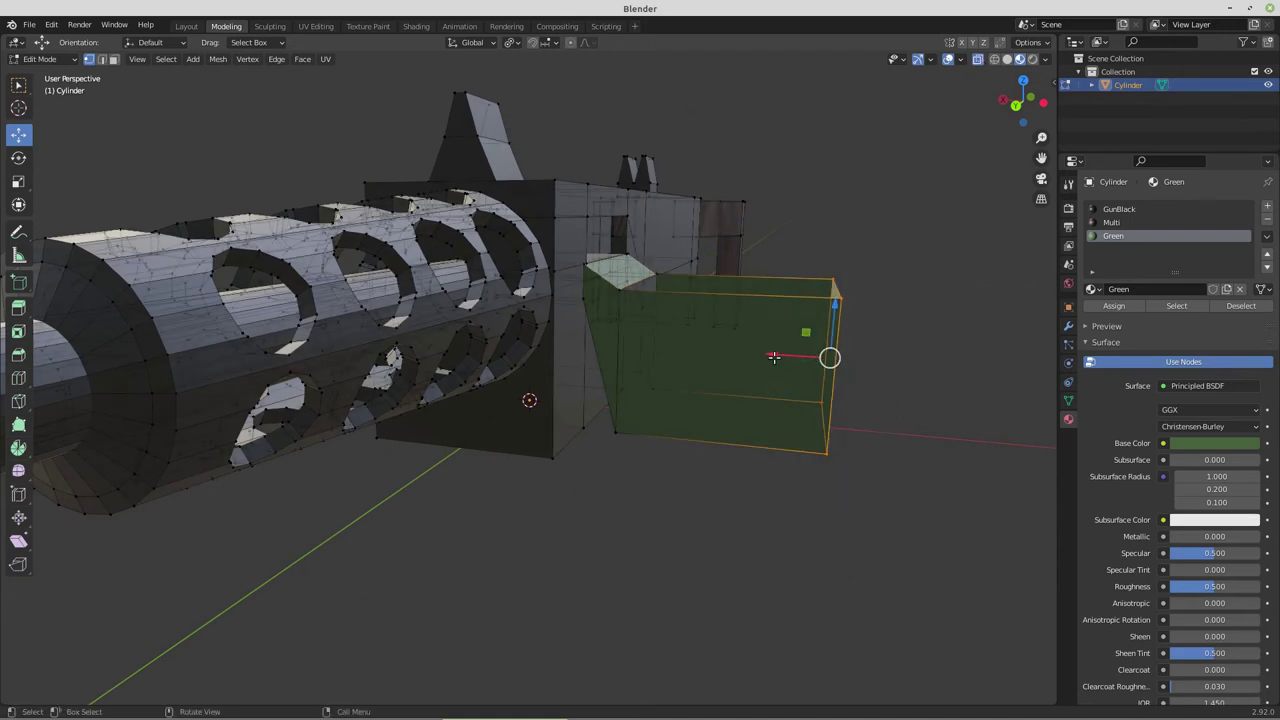
{"action": "left_click_drag", "start_coordinate": [776, 358], "coordinate": [793, 355]}
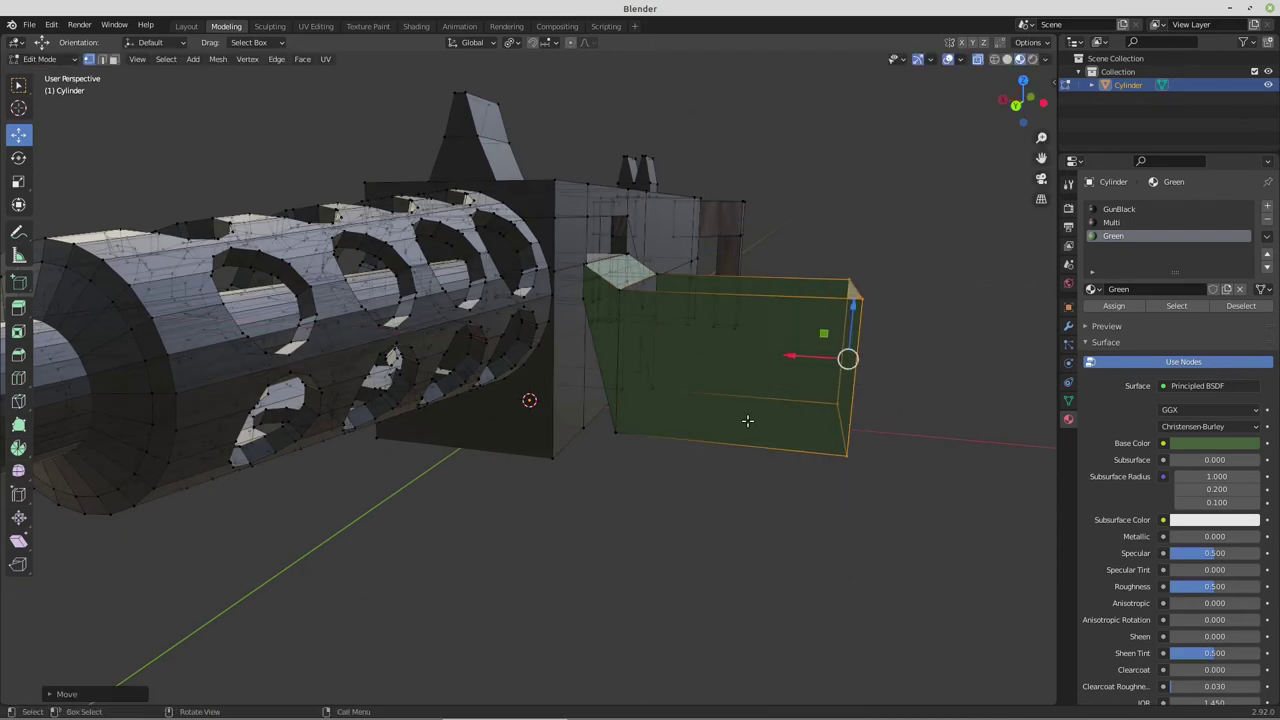
Snap the 3D cursor to the centre of the four corner vertices of the receiver's side opening
{"action": "middle_click_drag", "start_coordinate": [748, 422], "coordinate": [467, 242]}
{"action": "key", "text": "alt+a"}
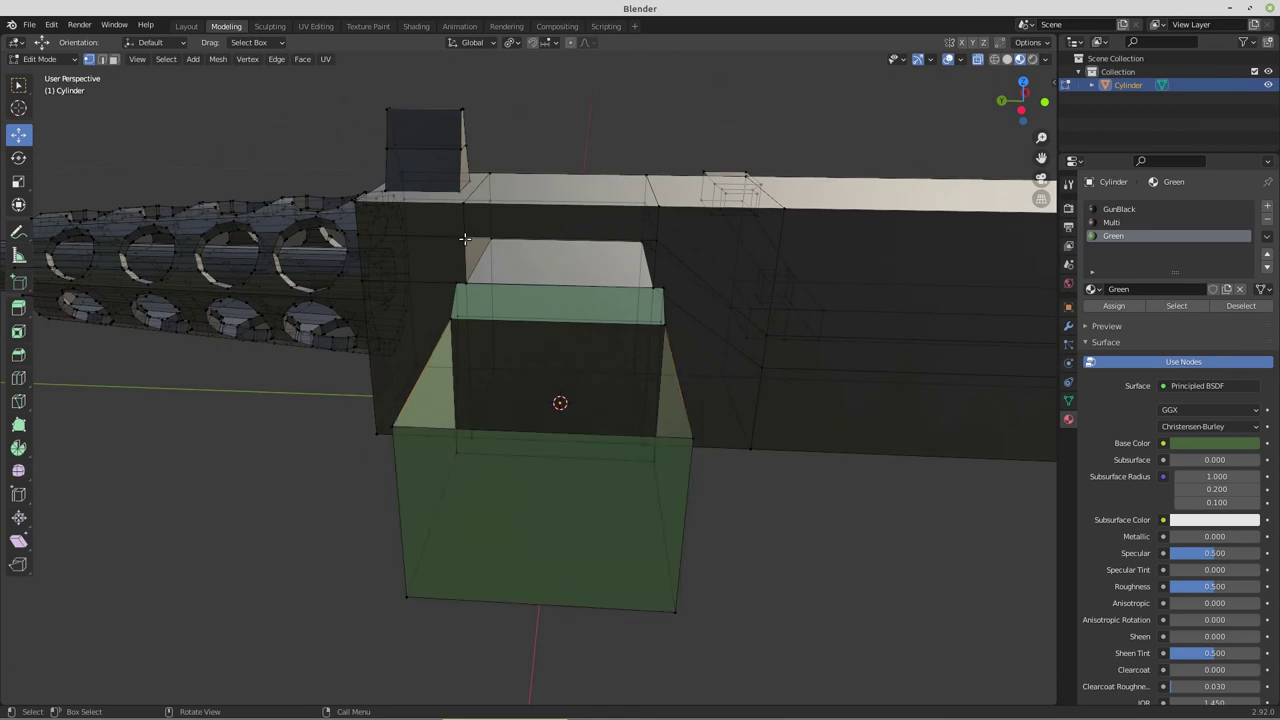
{"action": "left_click", "coordinate": [464, 236]}
{"action": "left_click", "coordinate": [655, 241], "text": "shift"}
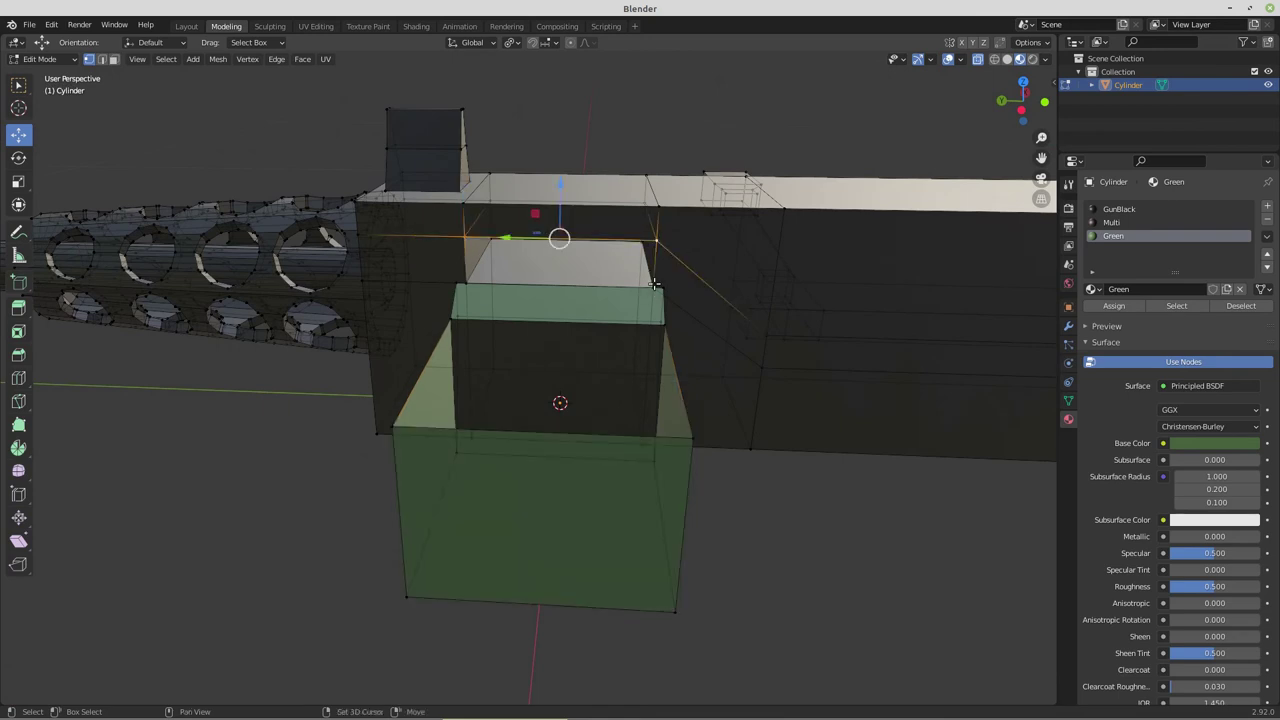
{"action": "left_click", "coordinate": [654, 285], "text": "shift"}
{"action": "left_click", "coordinate": [465, 285], "text": "shift"}
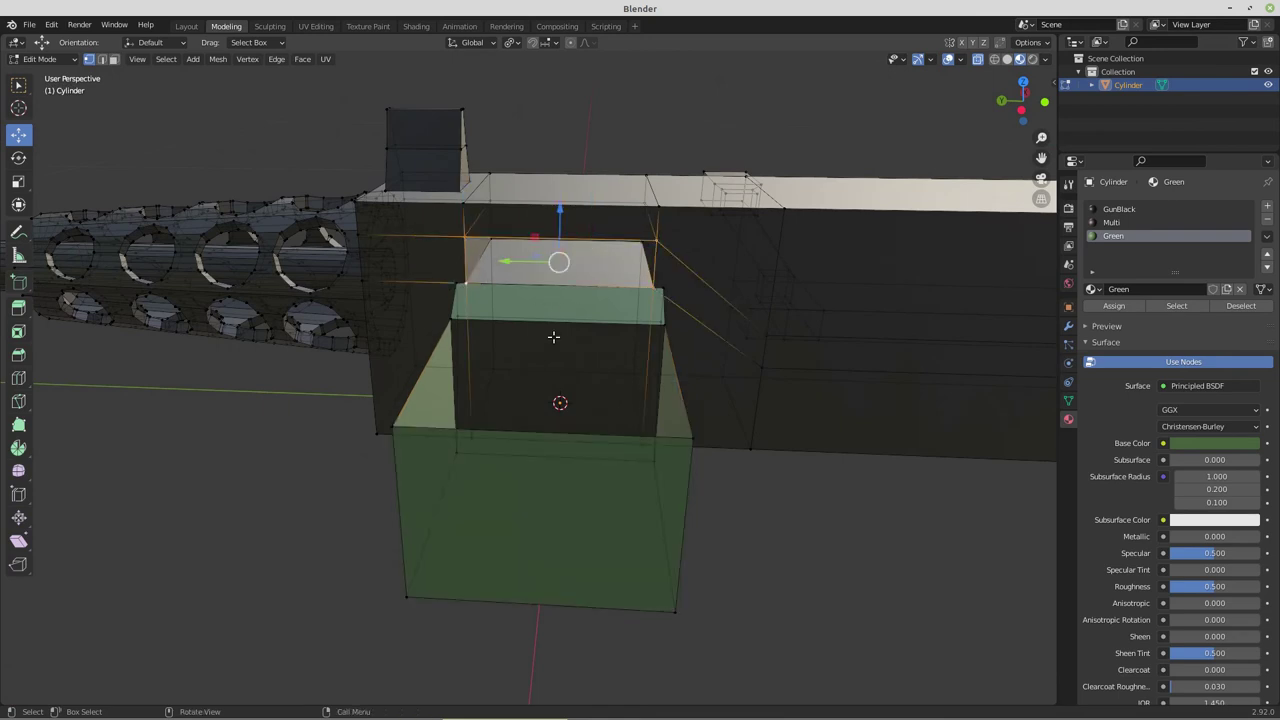
{"action": "key", "text": "shift+s"}
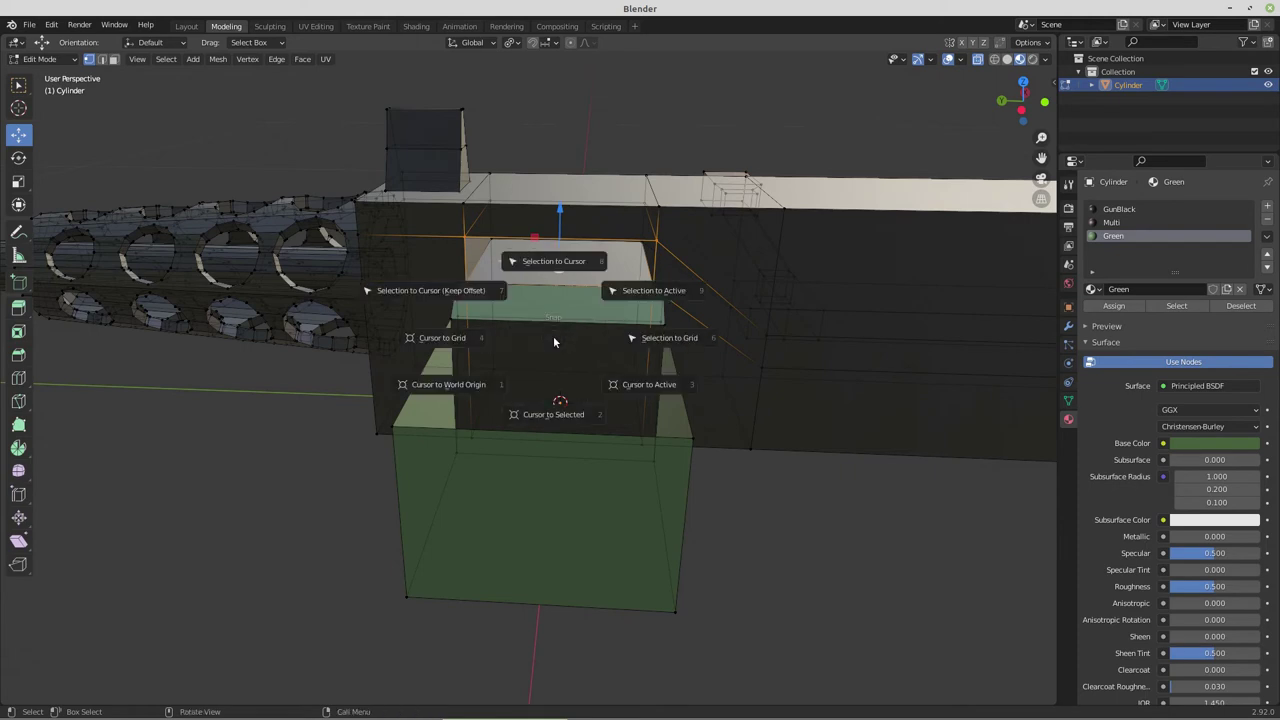
{"action": "left_click", "coordinate": [553, 414]}
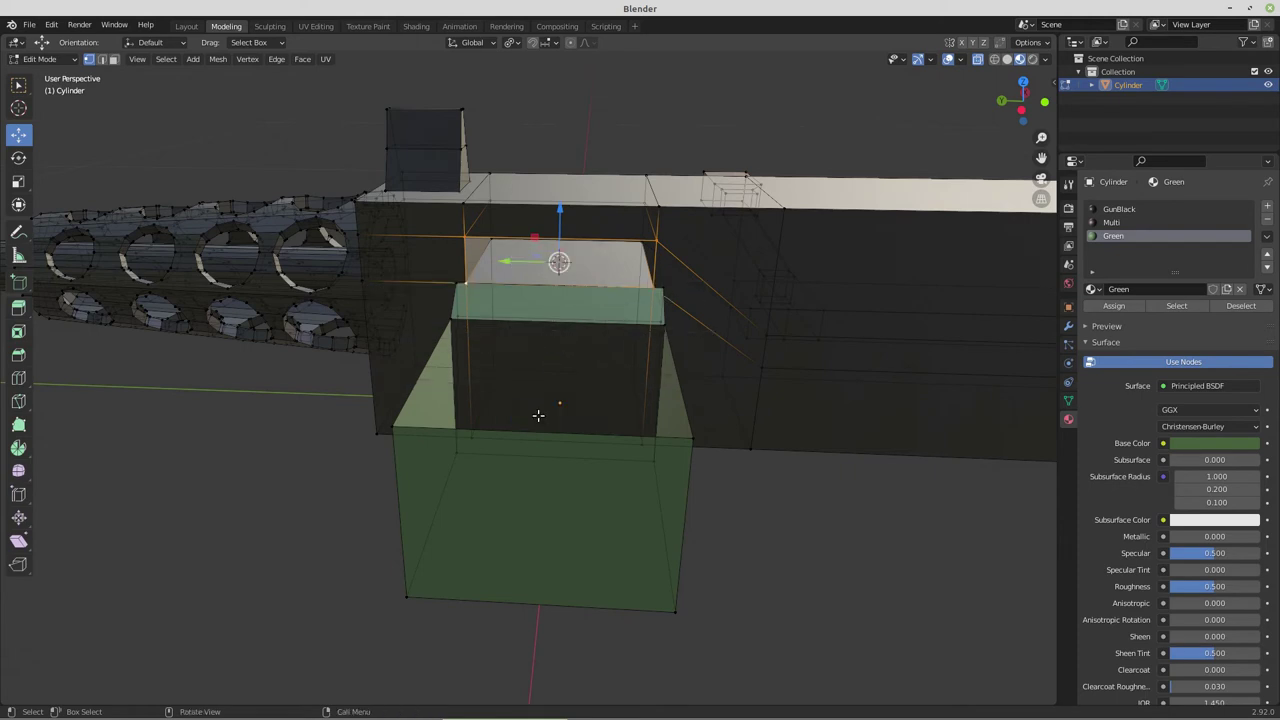
Add a separate mesh cylinder at the 3D cursor in Object Mode and set its X rotation to 90°
{"action": "key", "text": "Tab"}
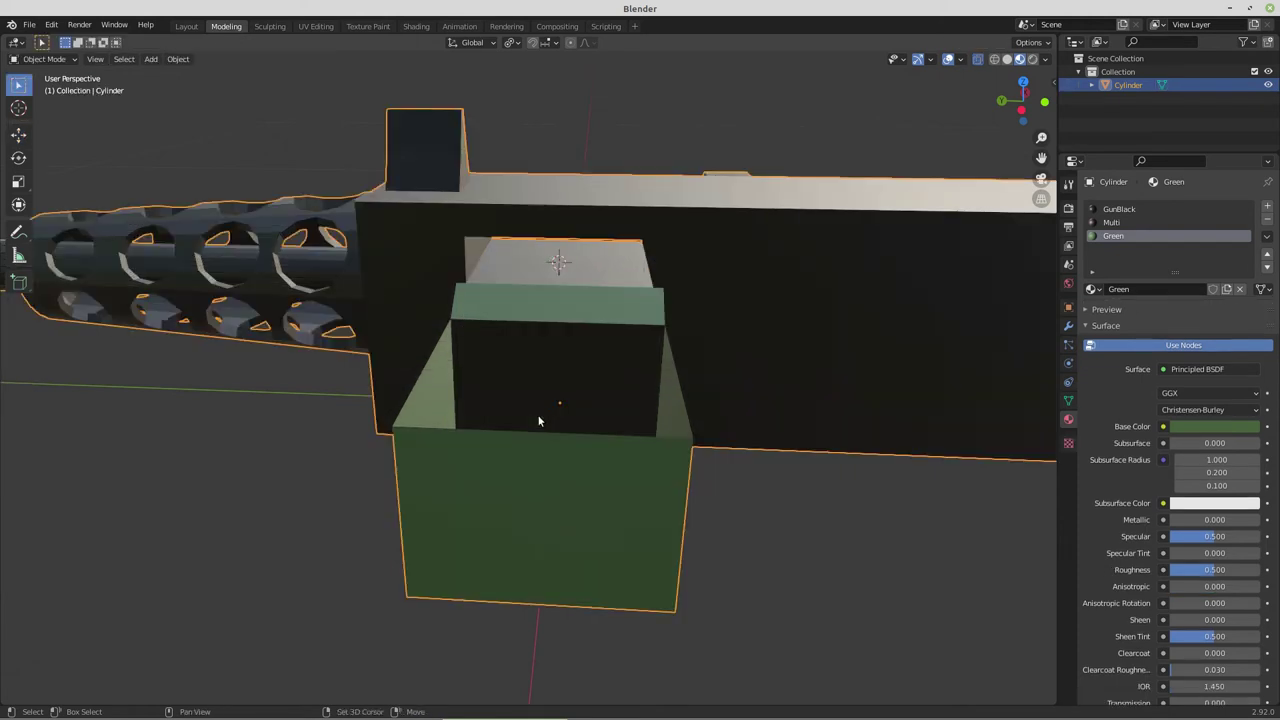
{"action": "key", "text": "shift+a"}
{"action": "mouse_move", "coordinate": [538, 418]}
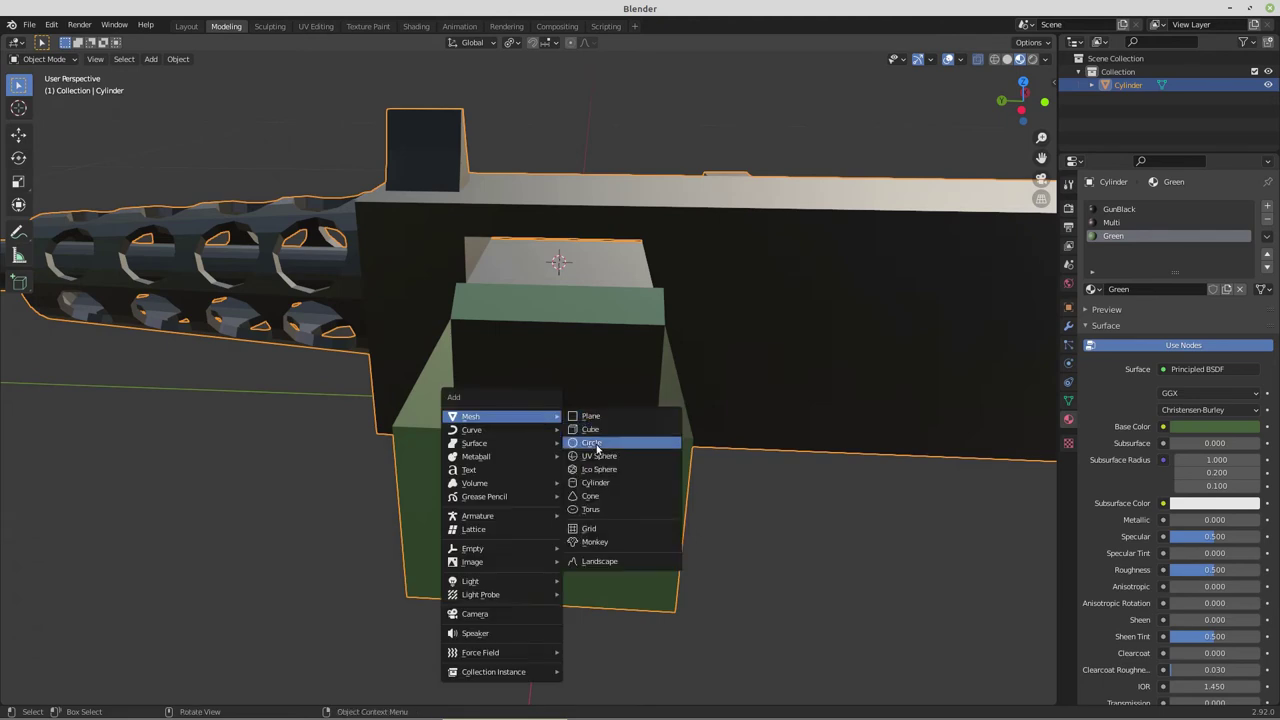
{"action": "left_click", "coordinate": [610, 482]}
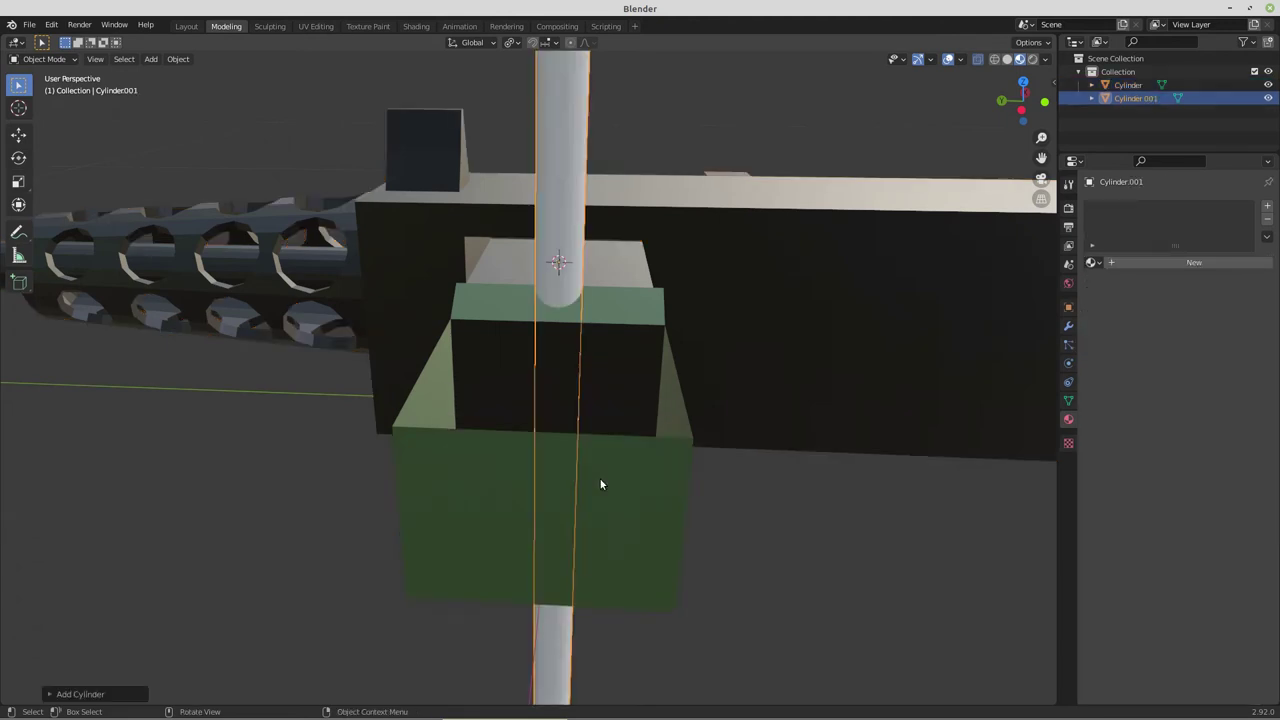
{"action": "key", "text": "F9"}
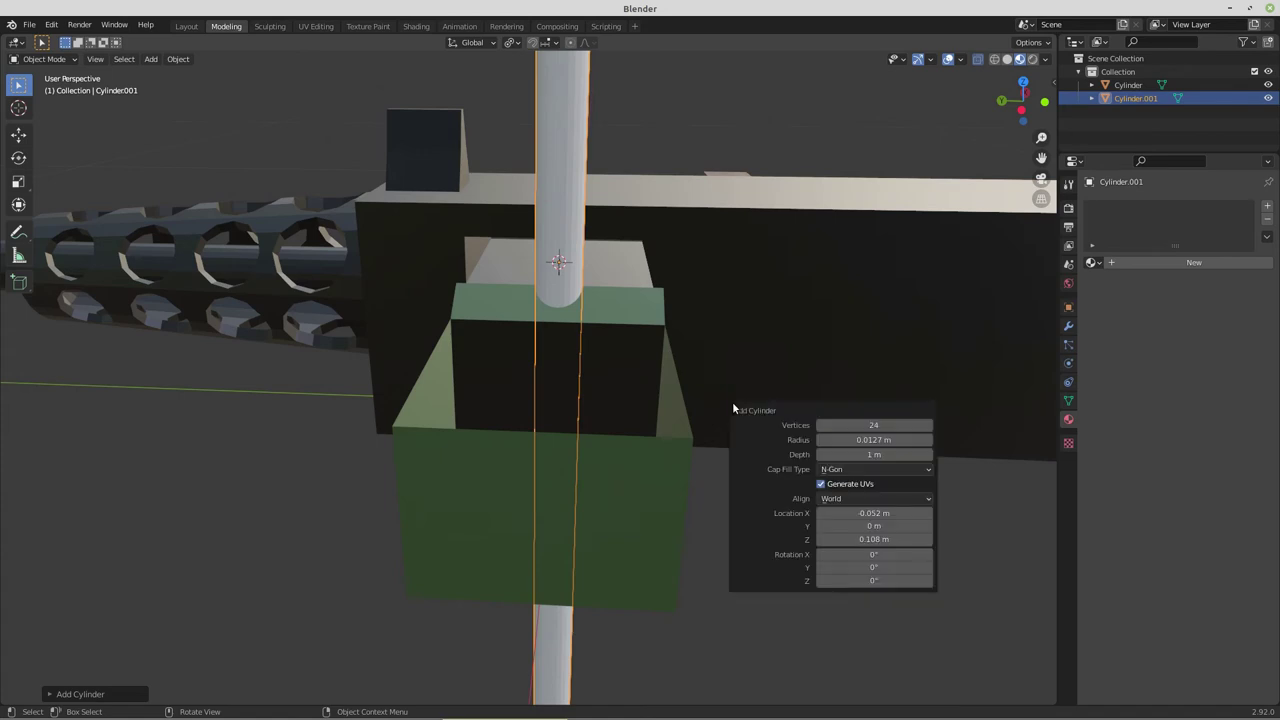
{"action": "left_click", "coordinate": [870, 556]}
{"action": "type", "text": "90"}
{"action": "key", "text": "Return"}
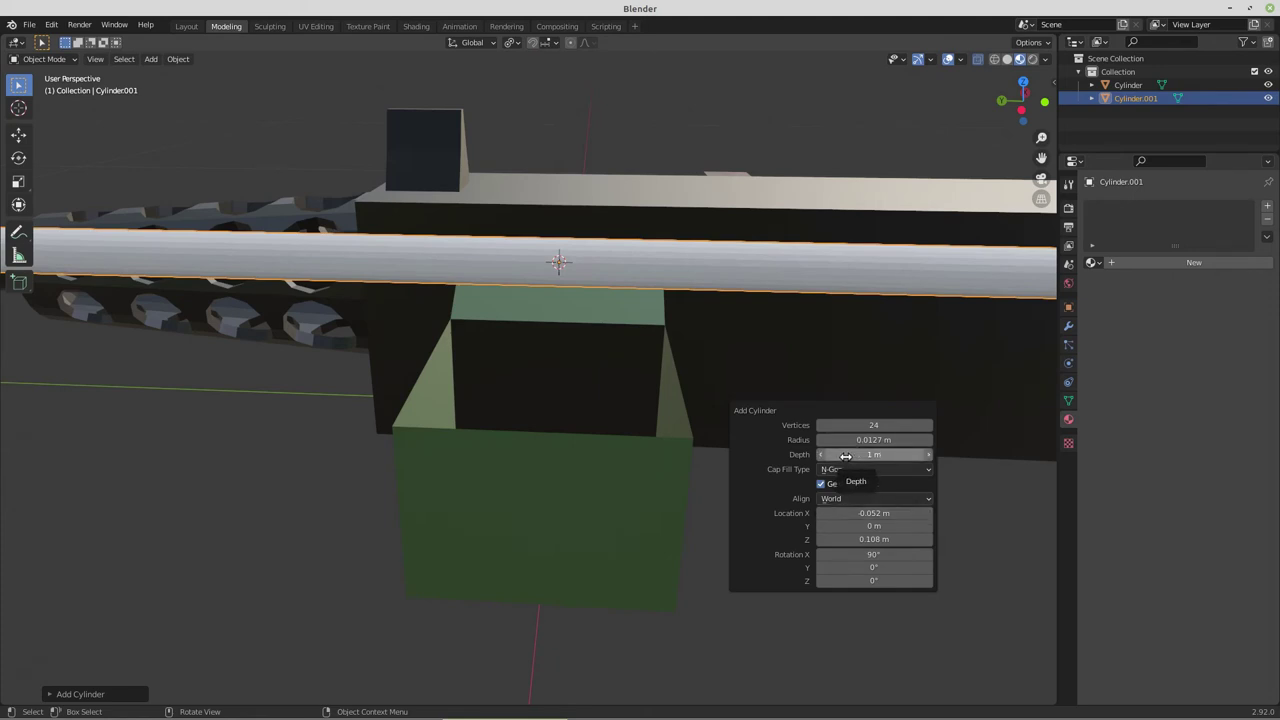
Set the cylinder's depth to 0.09 m and its radius to 0.0127 m, and open its mesh for editing
{"action": "left_click_drag", "start_coordinate": [844, 456], "coordinate": [795, 452]}
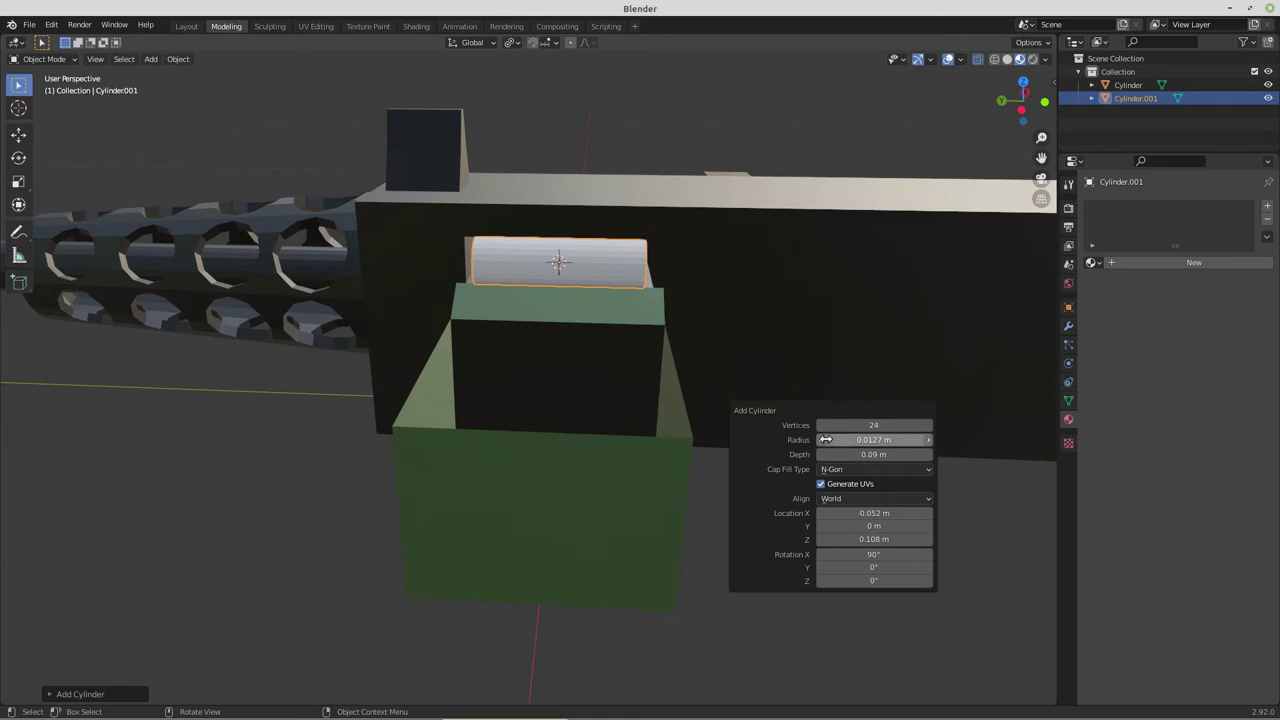
{"action": "left_click", "coordinate": [818, 440]}
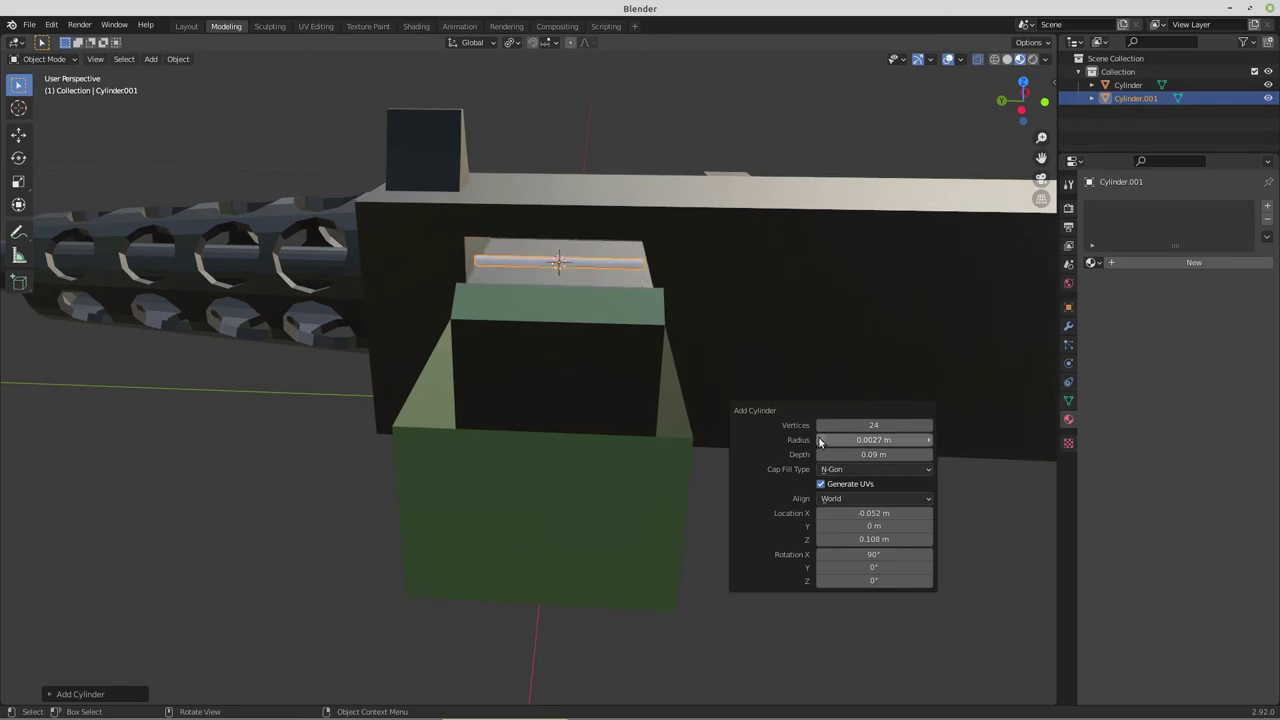
{"action": "left_click", "coordinate": [929, 440]}
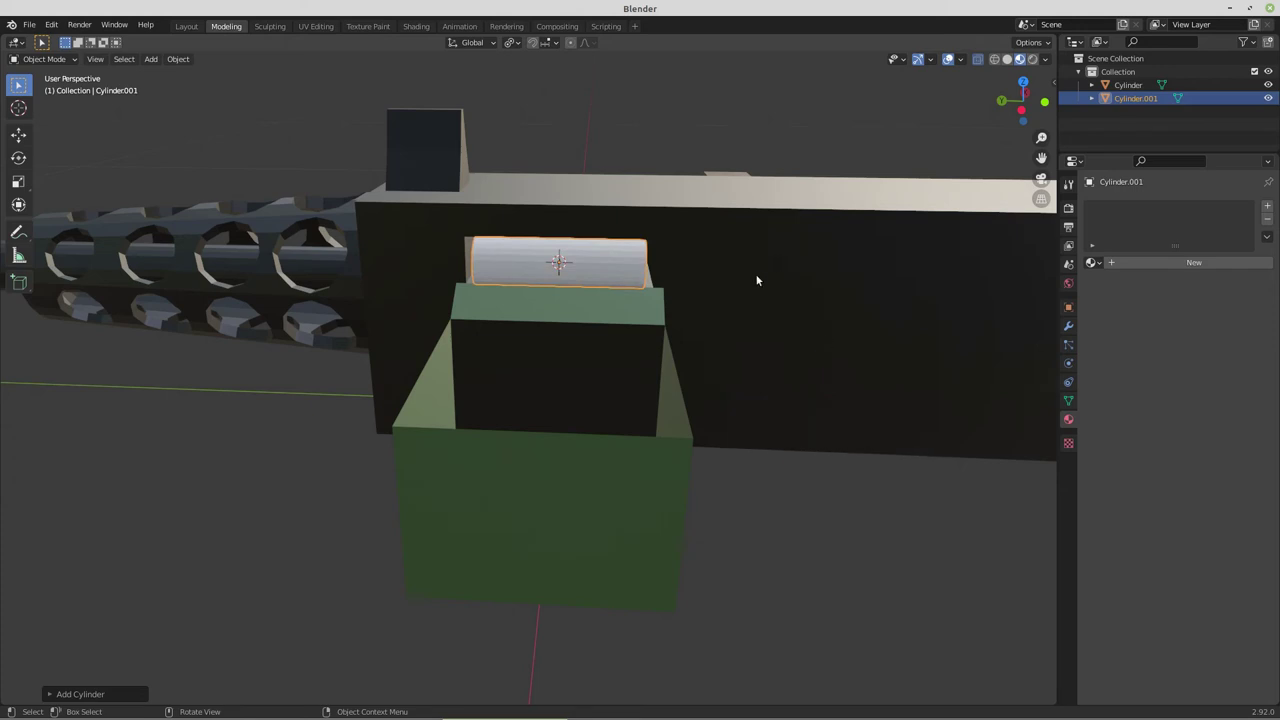
{"action": "key", "text": "Tab"}
{"action": "scroll", "coordinate": [757, 281], "scroll_direction": "up", "scroll_amount": 3}
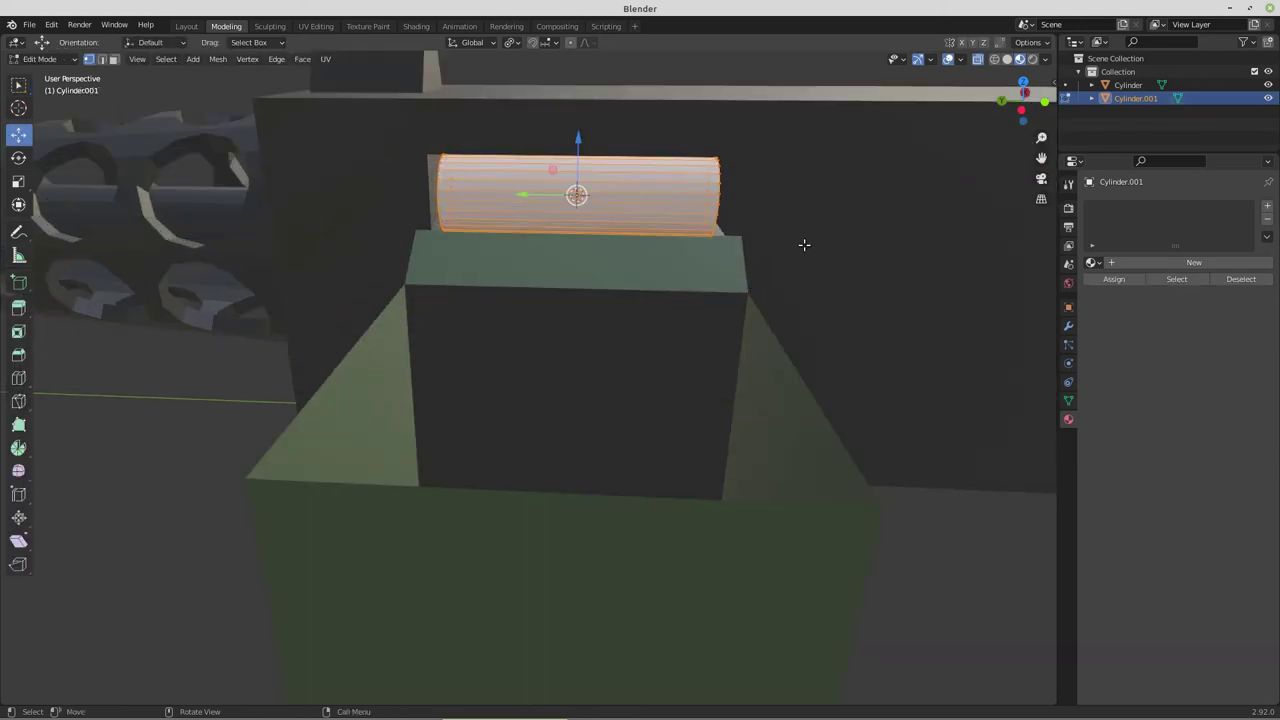
Lengthen the cylinder slightly along Y in two small scalings so it almost fills the length of the receiver's side opening
{"action": "key", "text": "s"}
{"action": "key", "text": "y"}
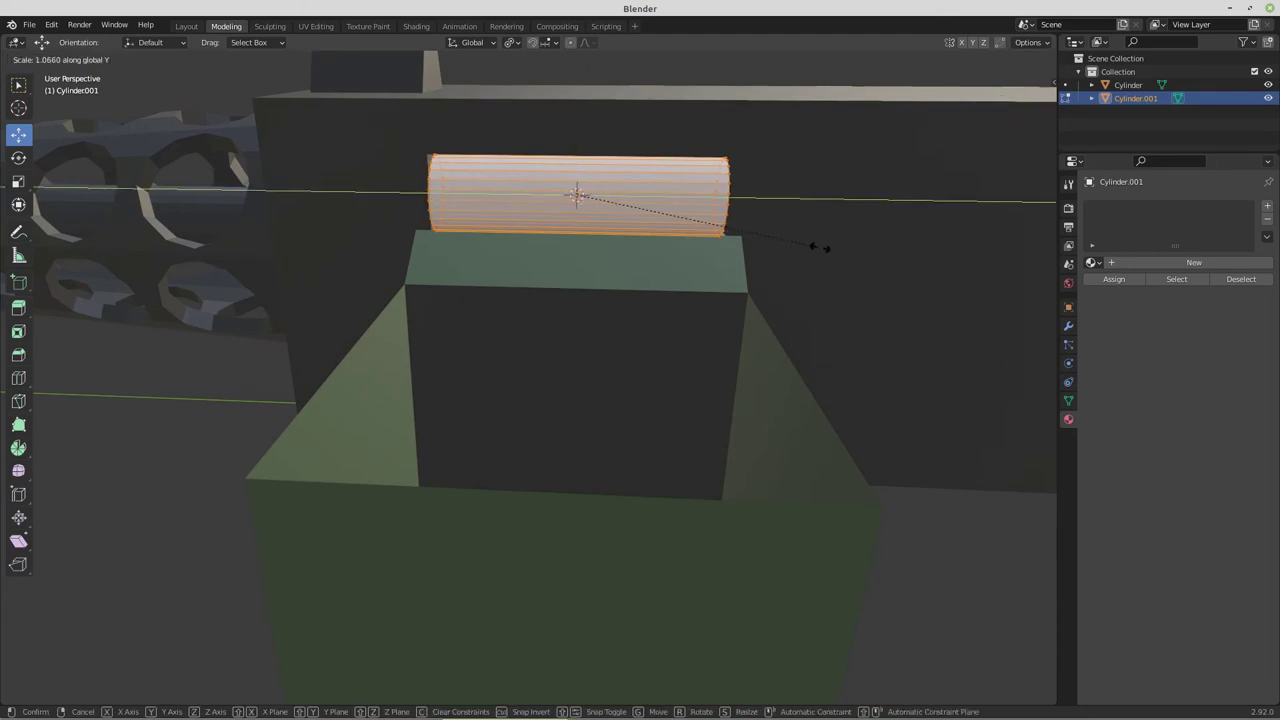
{"action": "left_click", "coordinate": [819, 247]}
{"action": "key", "text": "KP_3"}
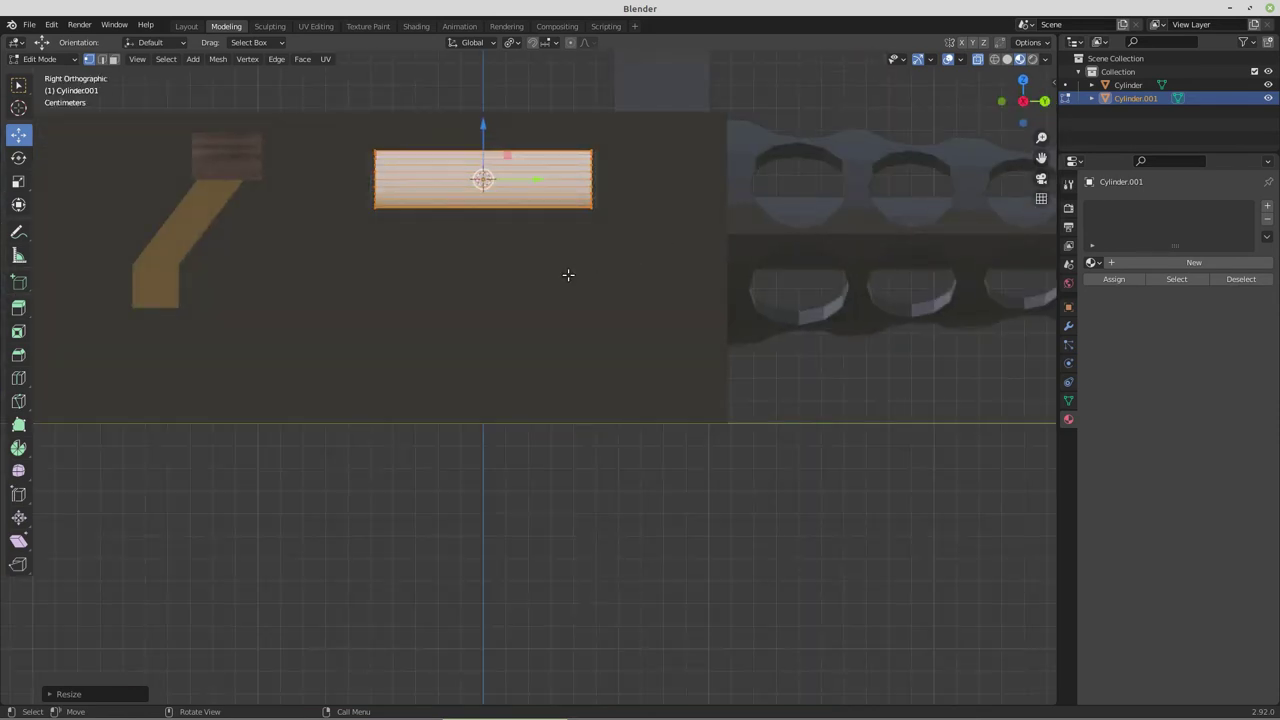
{"action": "middle_click_drag", "start_coordinate": [569, 274], "coordinate": [581, 453], "text": "shift"}
{"action": "scroll", "coordinate": [558, 373], "scroll_direction": "up", "scroll_amount": 3}
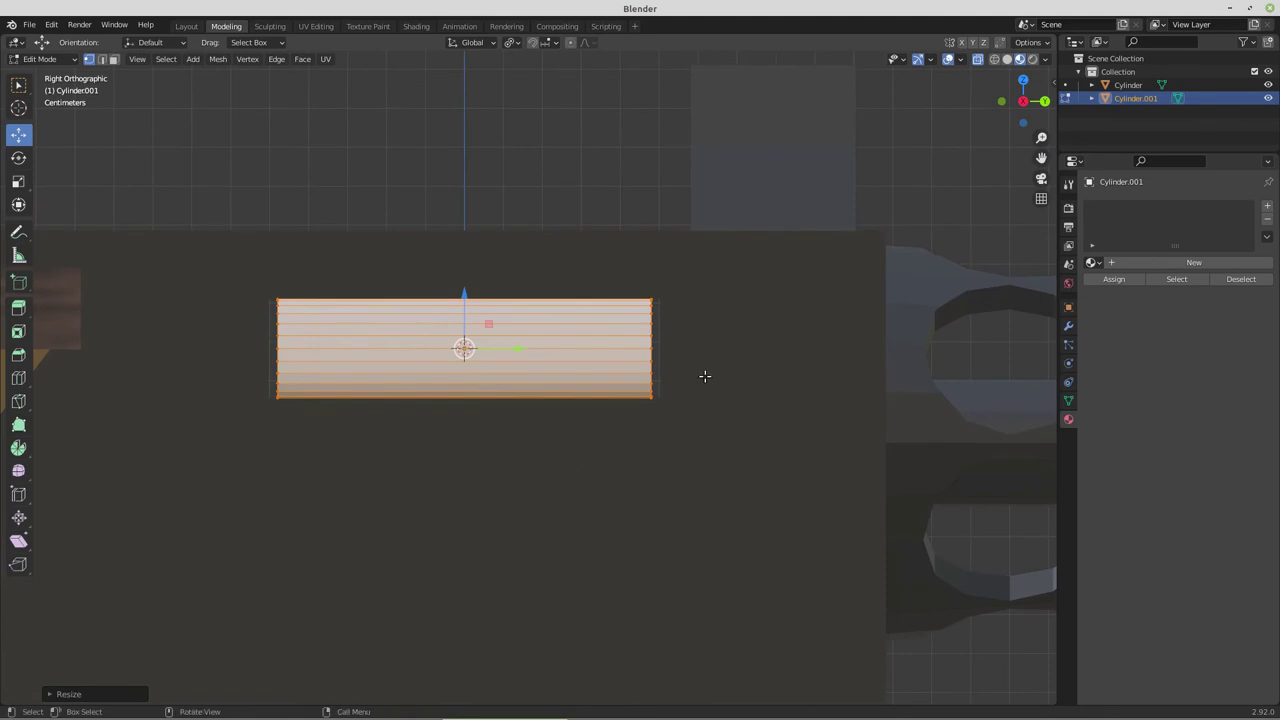
{"action": "key", "text": "s"}
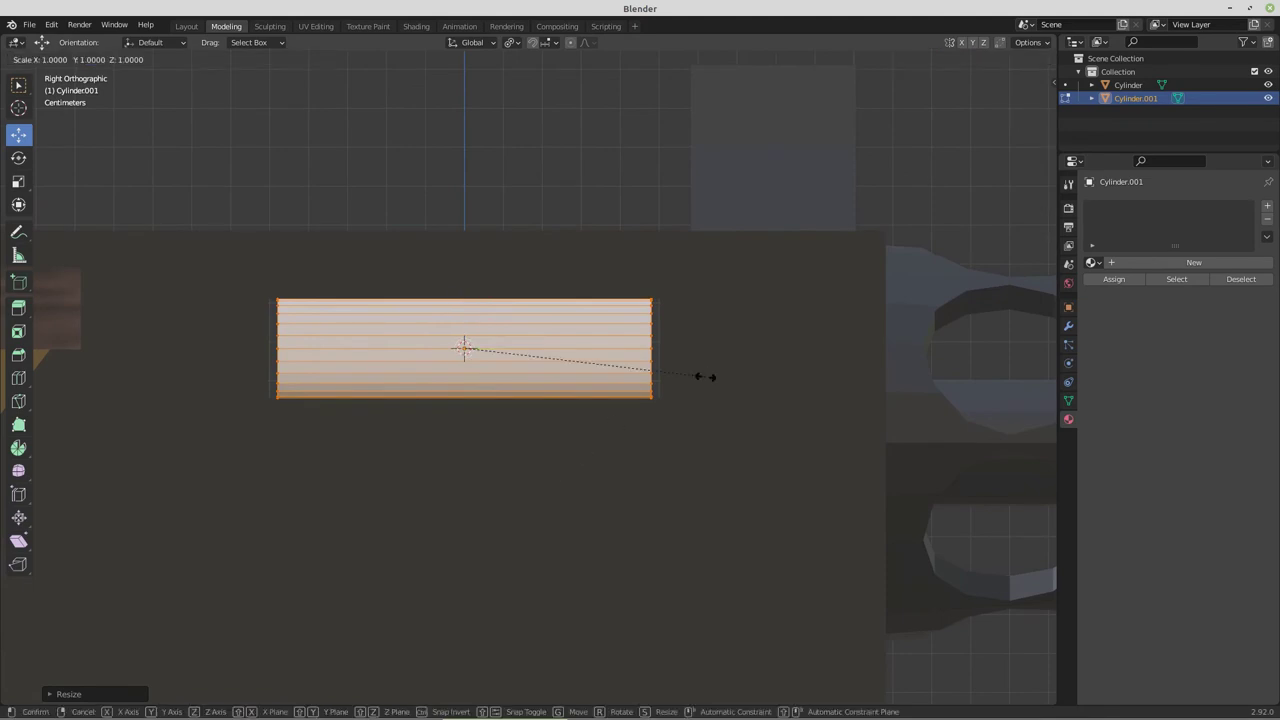
{"action": "key", "text": "y"}
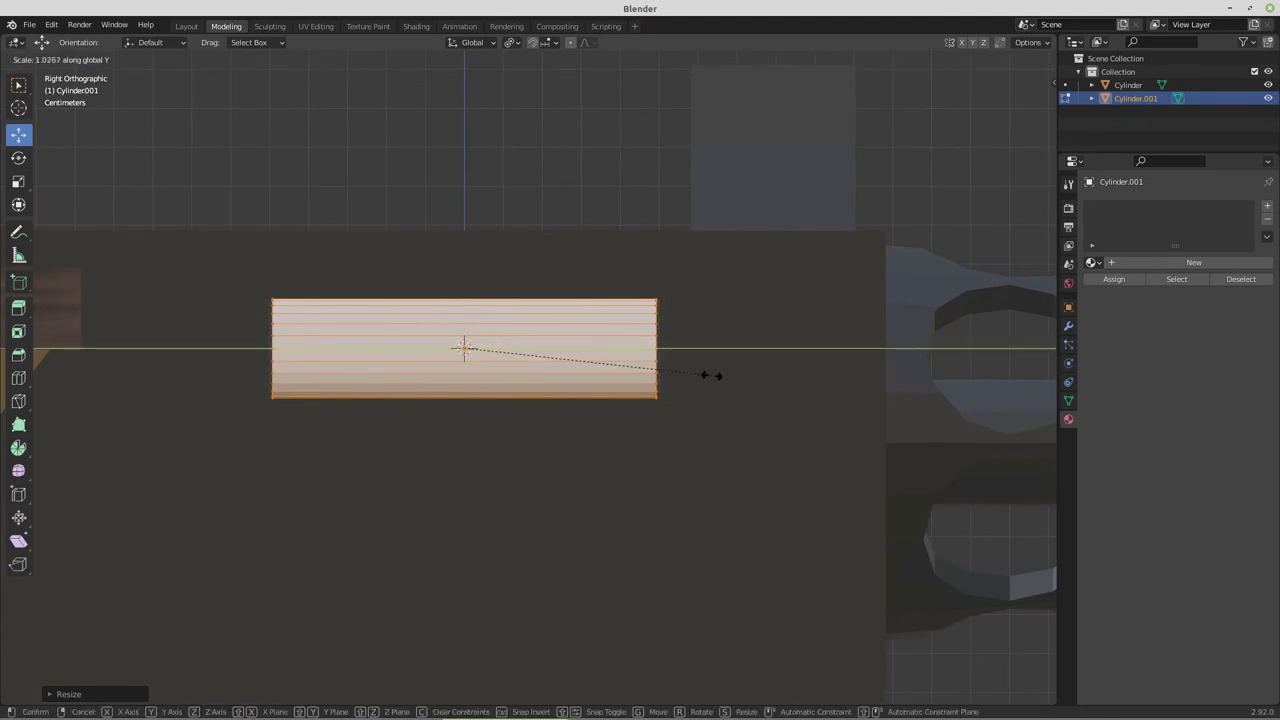
{"action": "left_click", "coordinate": [710, 374]}
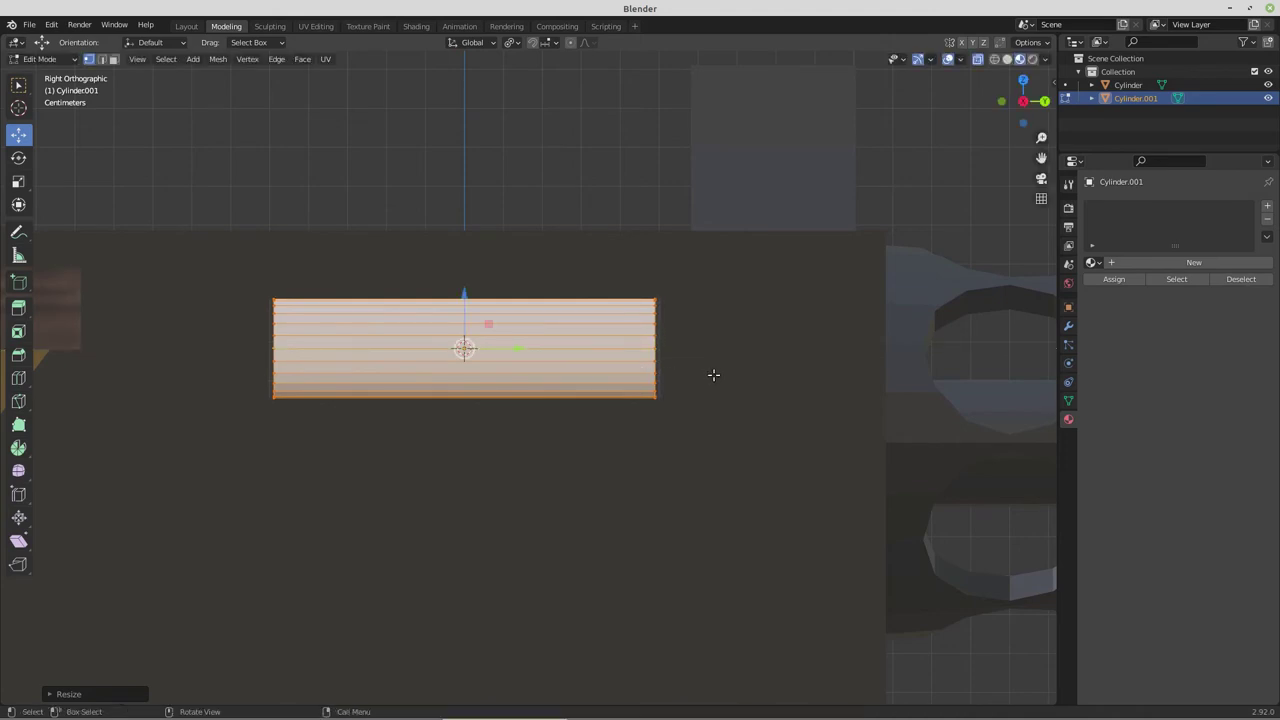
Scale the cylinder's cross-section down to about 80% with Y locked, leaving a gap above and below it in the opening
{"action": "key", "text": "s"}
{"action": "key", "text": "shift+y"}
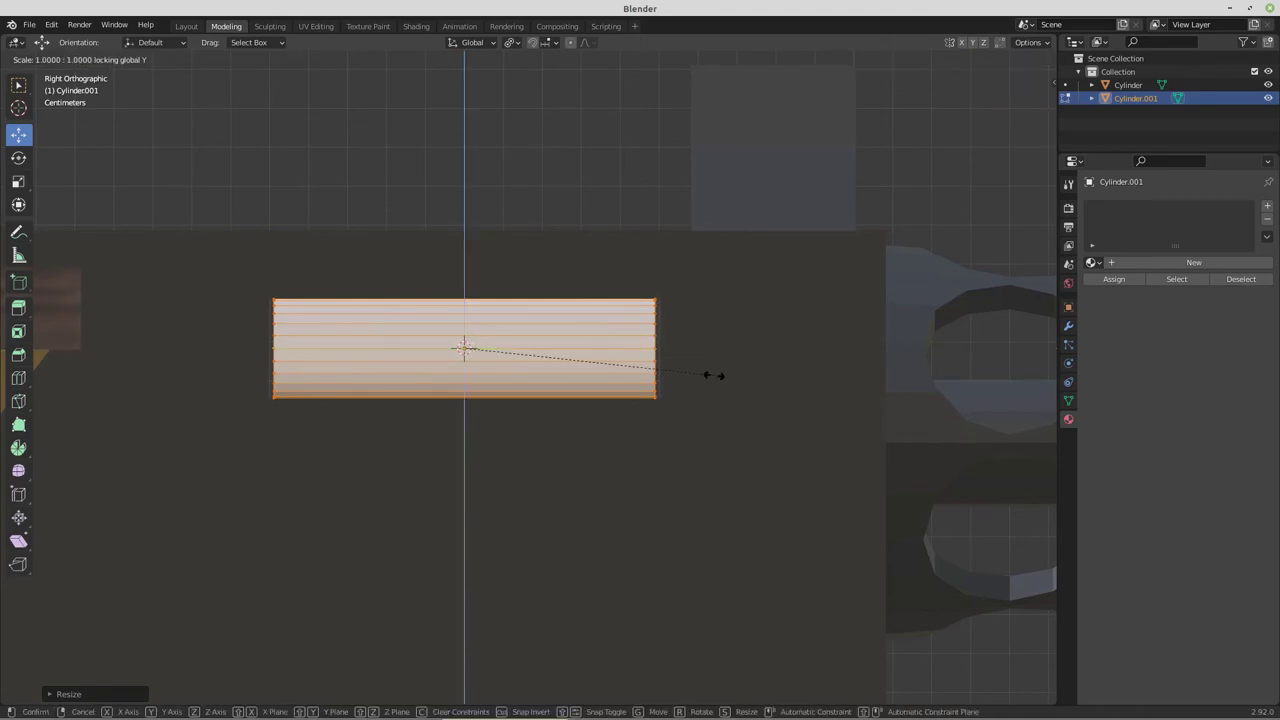
{"action": "left_click", "coordinate": [712, 375]}
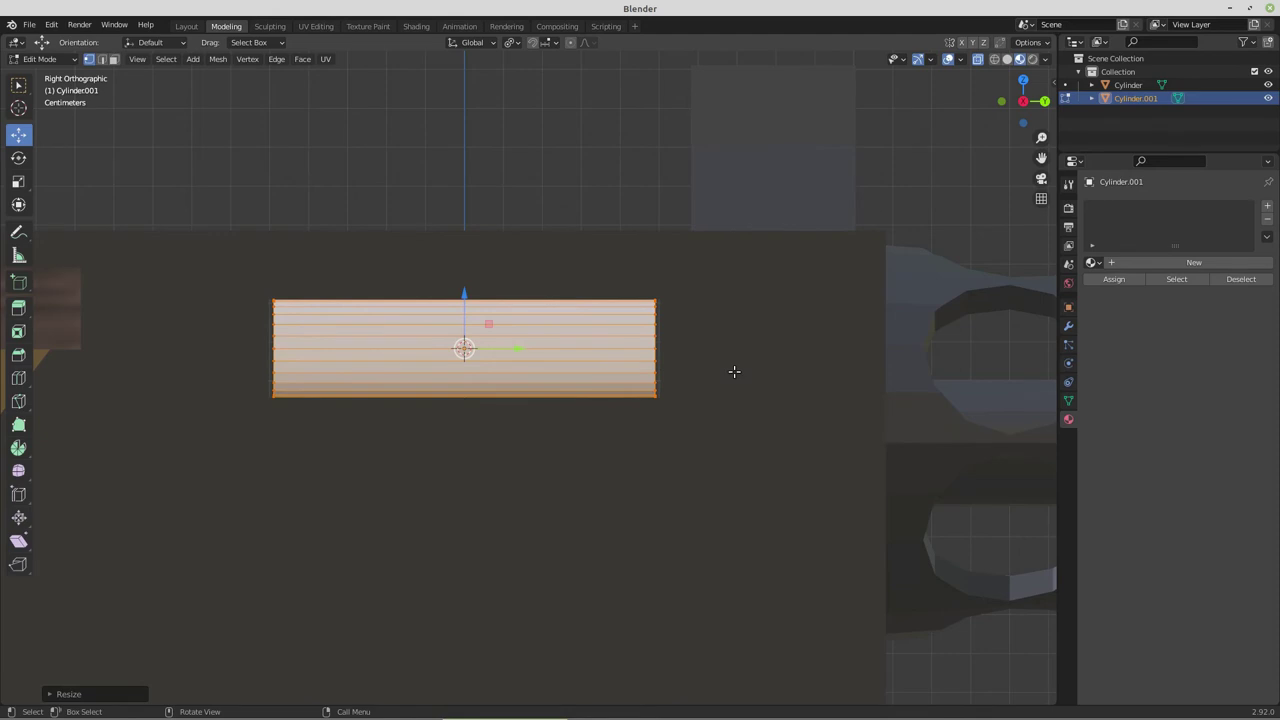
{"action": "key", "text": "s"}
{"action": "key", "text": "shift+y"}
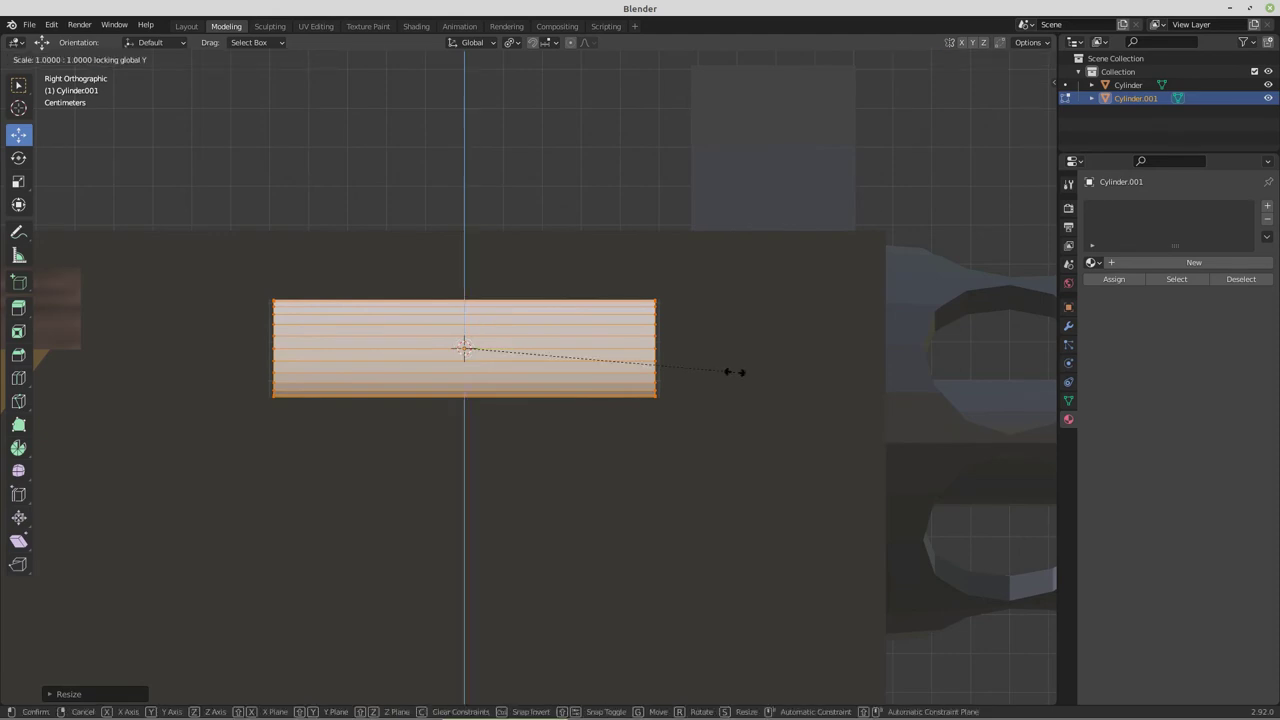
{"action": "left_click", "coordinate": [682, 356]}
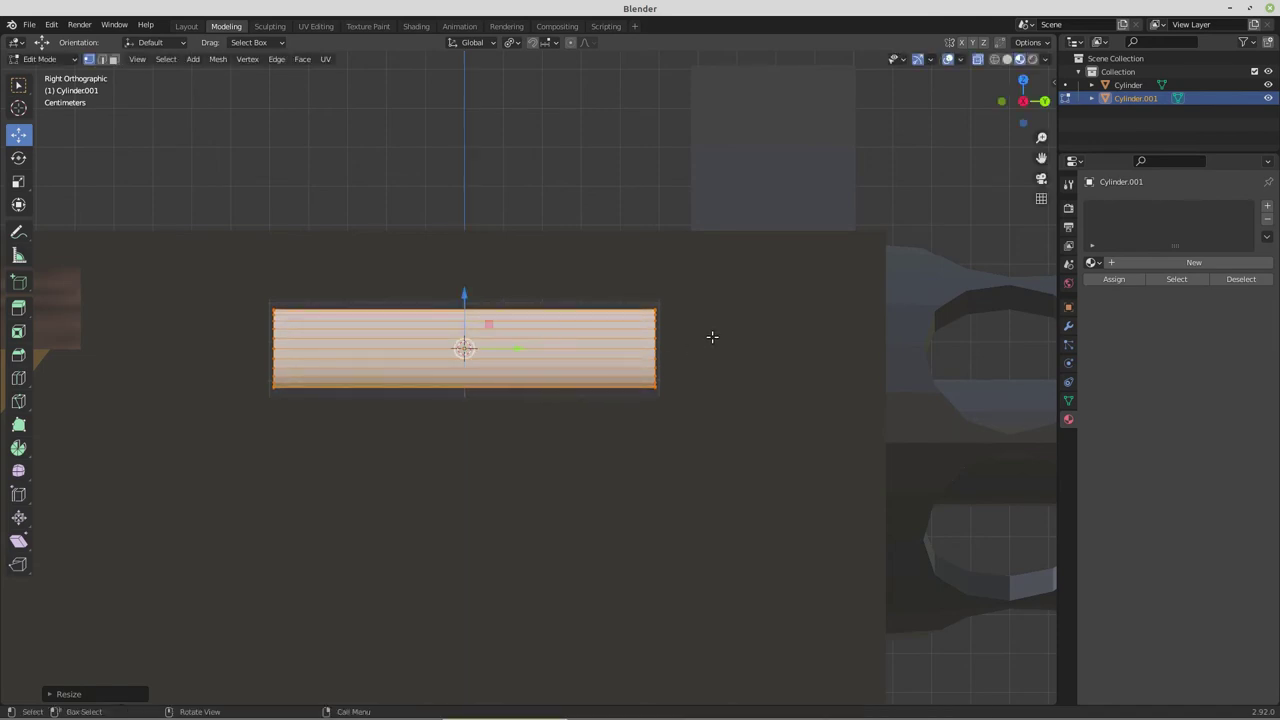
Hide the gun object Cylinder and show the cartridge cylinder alone in the right orthographic view
{"action": "middle_click_drag", "start_coordinate": [459, 389], "coordinate": [646, 434]}
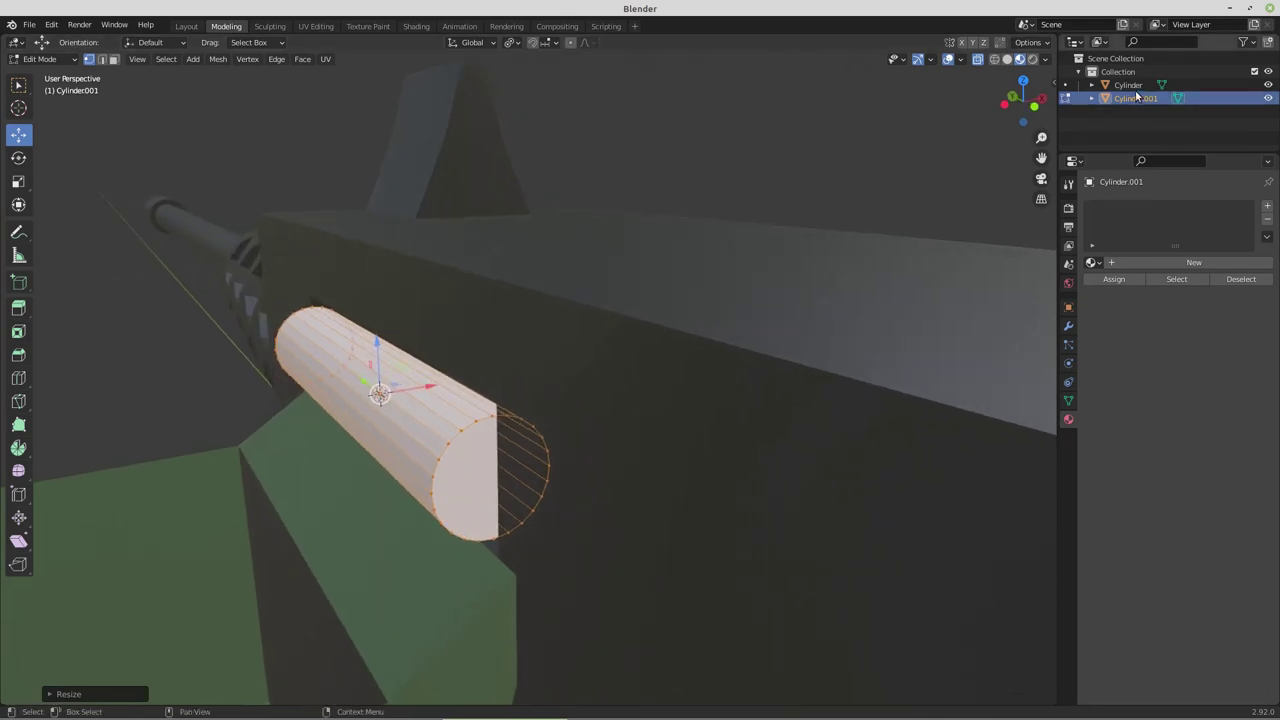
{"action": "left_click", "coordinate": [1267, 86]}
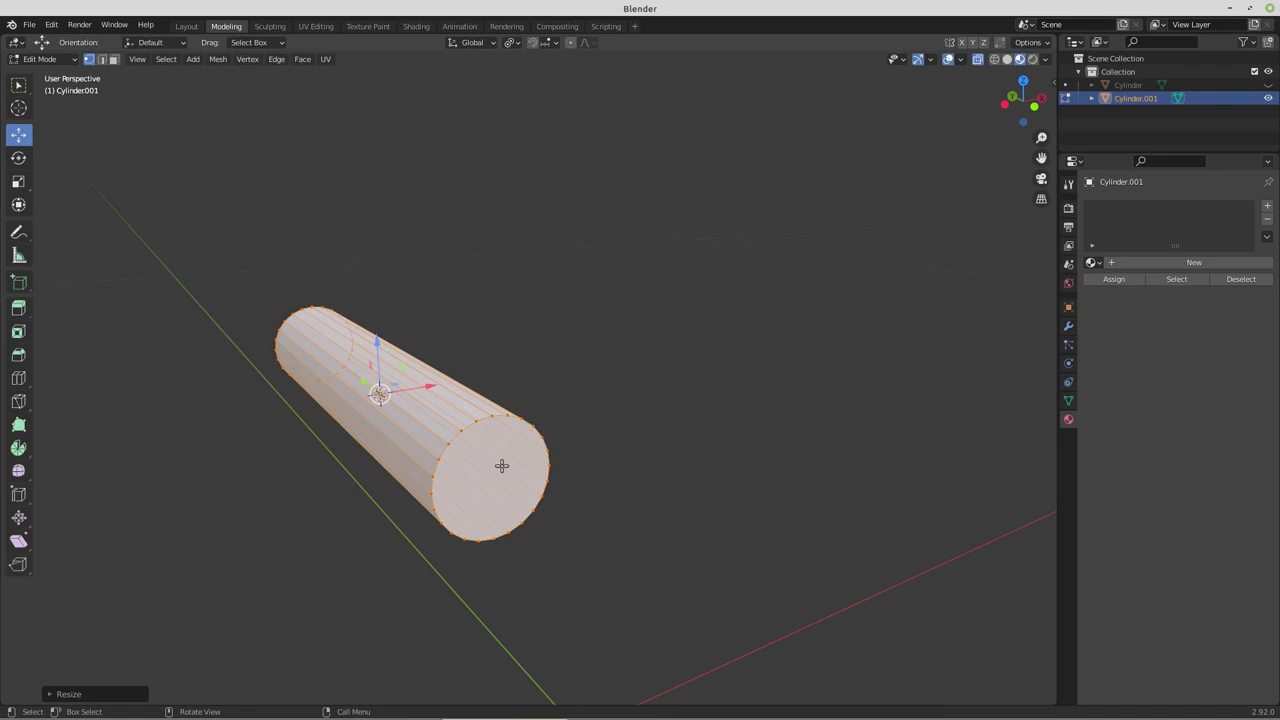
{"action": "key", "text": "KP_1"}
{"action": "key", "text": "KP_3"}
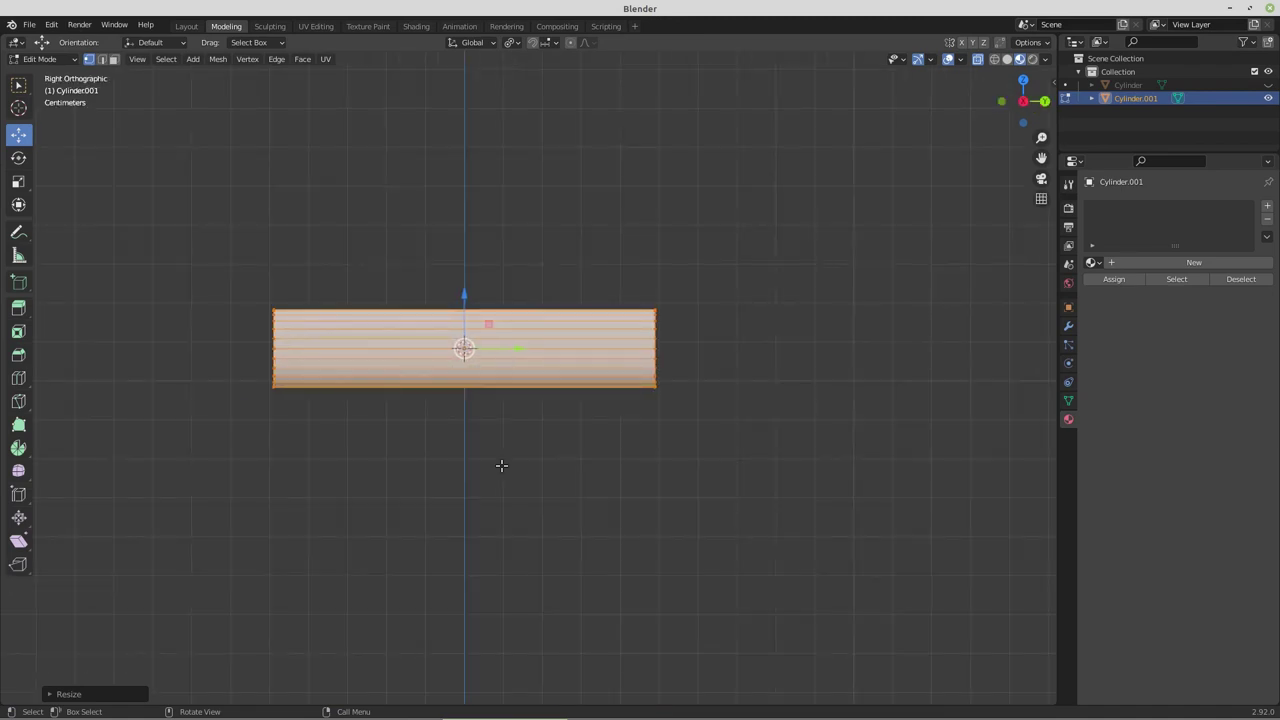
Add three loop cuts around the cylinder: close to the base end, slightly forward of the middle, and within the front section
{"action": "left_click", "coordinate": [18, 378]}
{"action": "left_click_drag", "start_coordinate": [627, 333], "coordinate": [785, 346]}
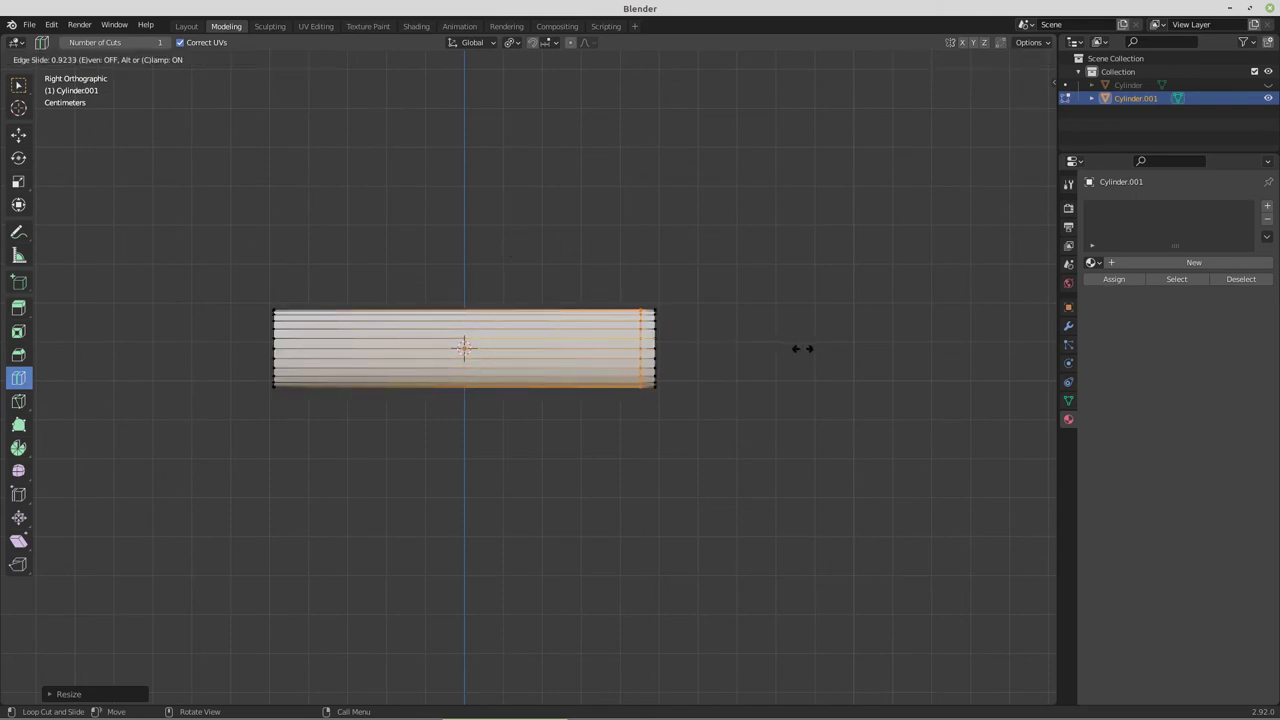
{"action": "left_click", "coordinate": [803, 348]}
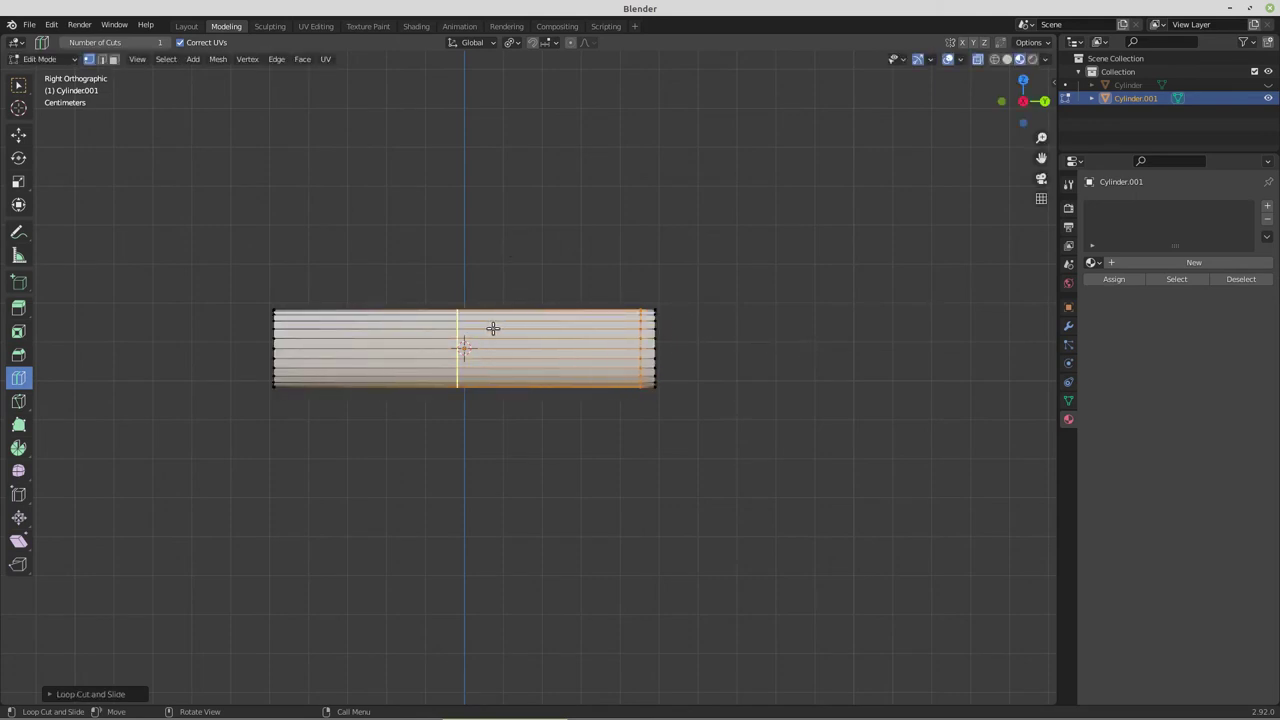
{"action": "left_click", "coordinate": [458, 335]}
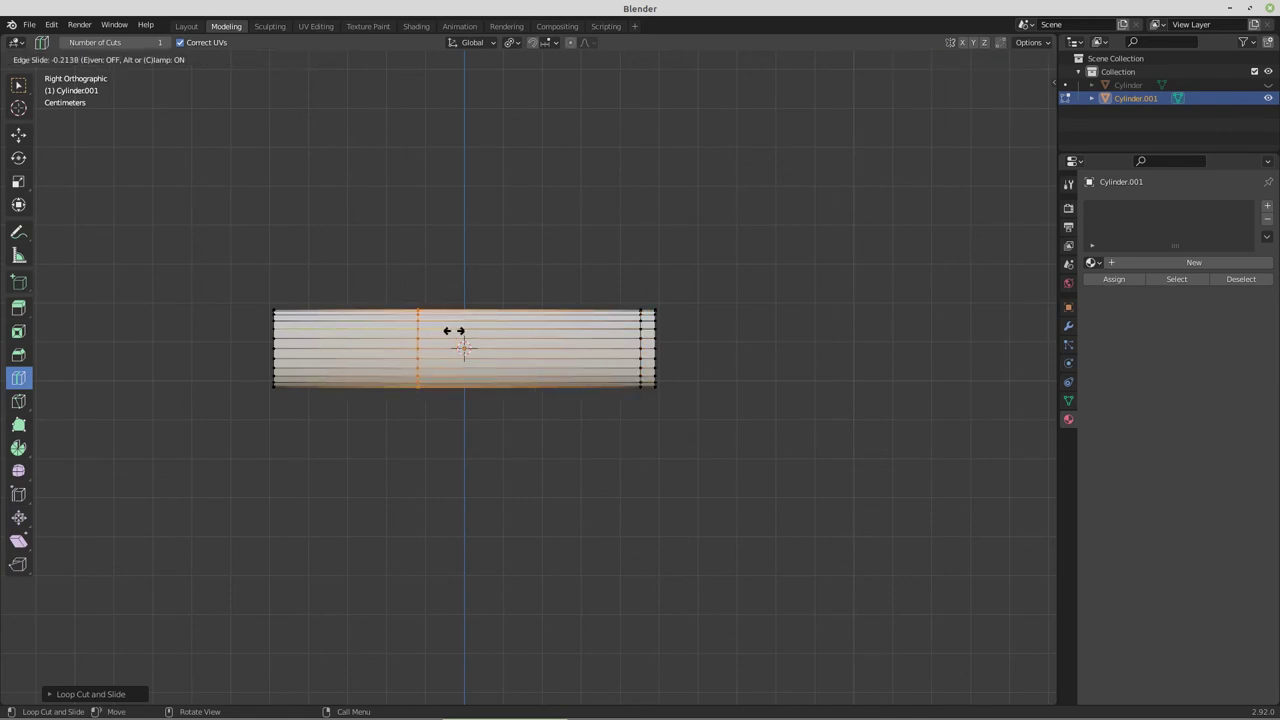
{"action": "left_click", "coordinate": [454, 331]}
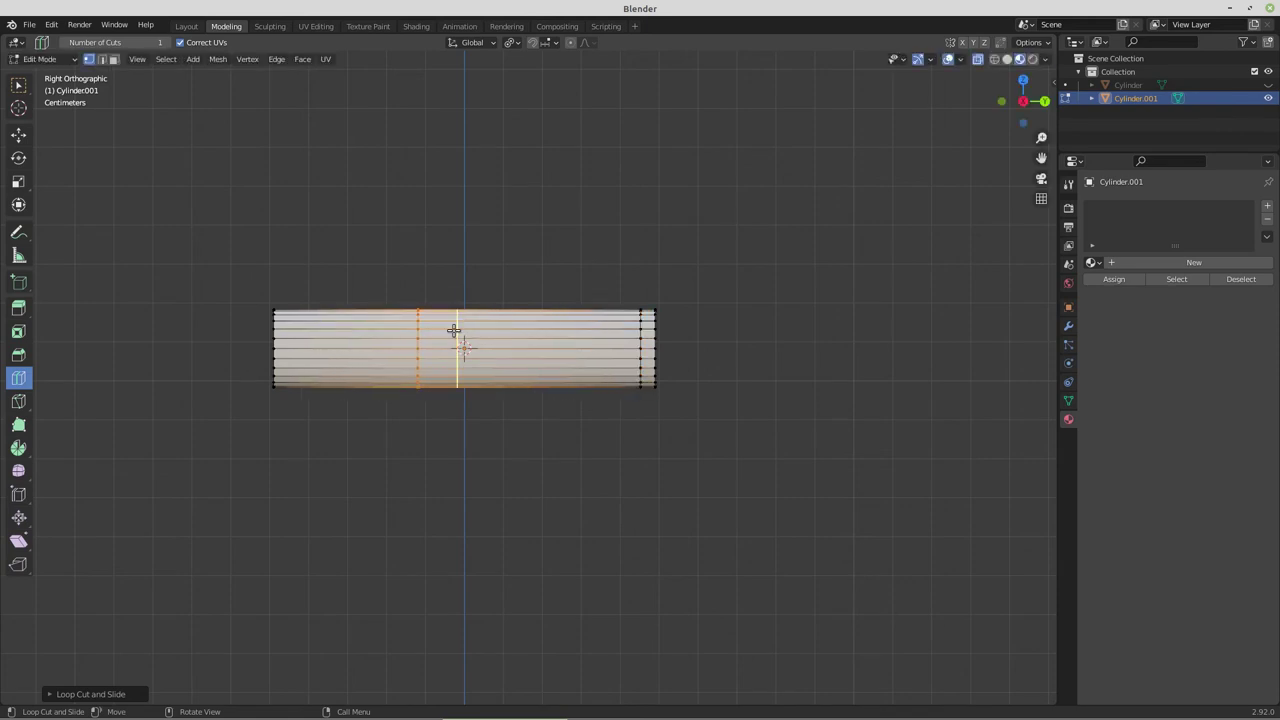
{"action": "left_click", "coordinate": [348, 330]}
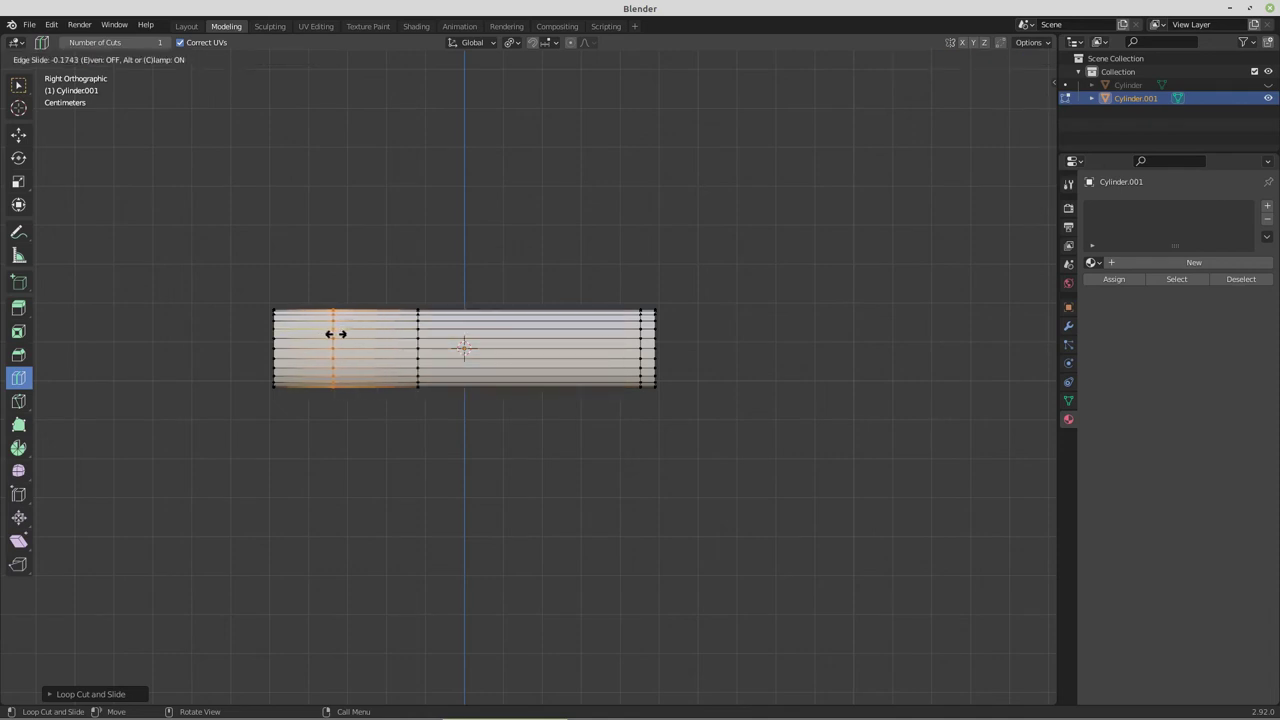
{"action": "left_click", "coordinate": [336, 334]}
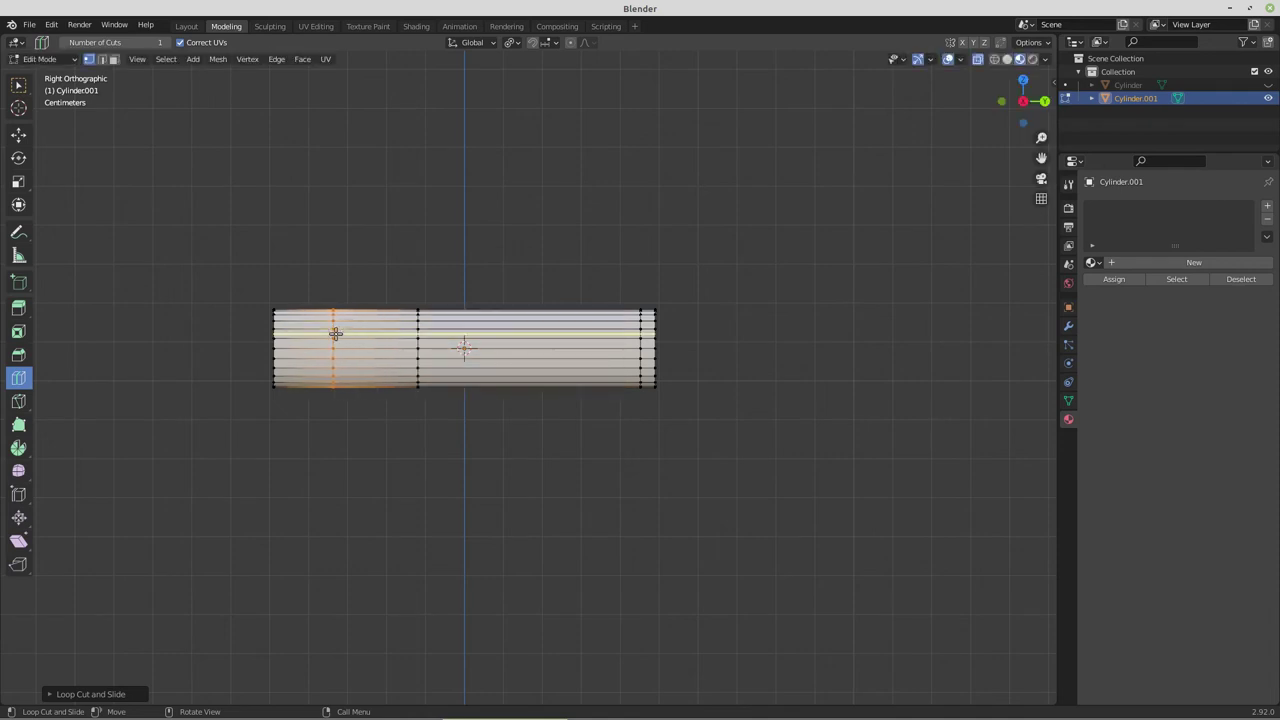
Select the vertex ring at the cartridge's base end and scale it up slightly to form a flared rim
{"action": "left_click", "coordinate": [19, 133]}
{"action": "left_click_drag", "start_coordinate": [651, 259], "coordinate": [688, 403]}
{"action": "key", "text": "s"}
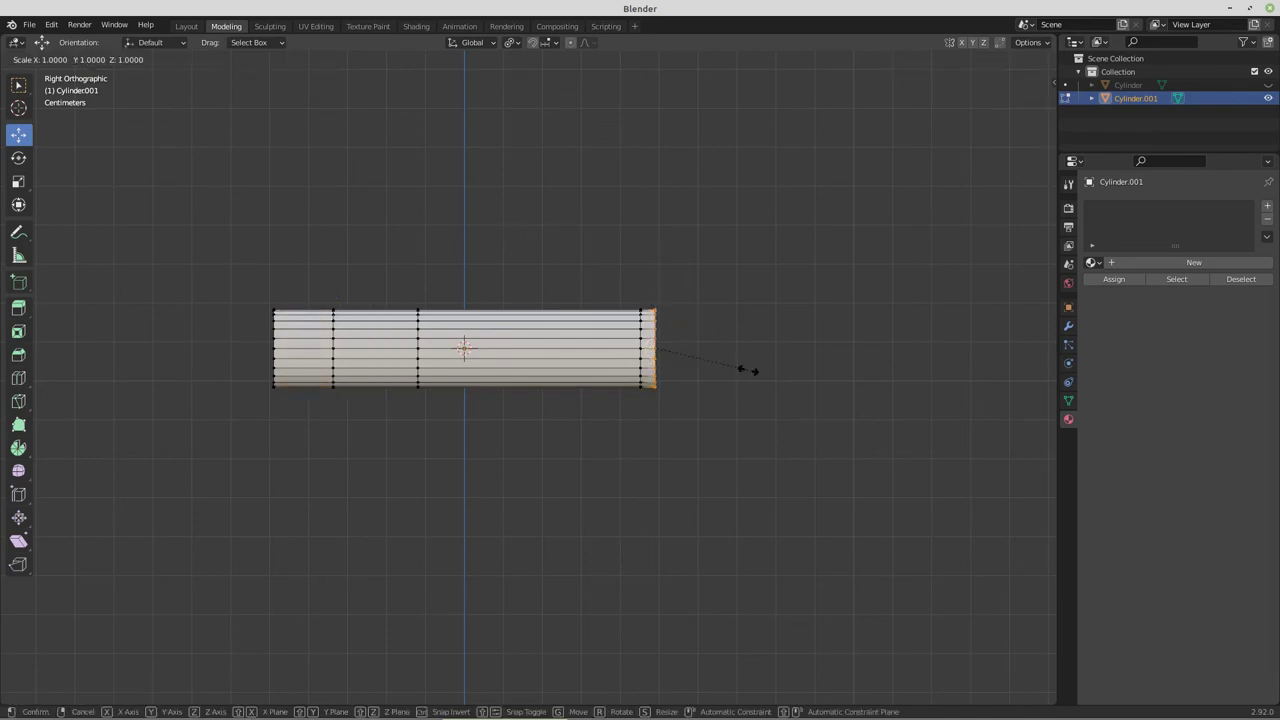
{"action": "left_click", "coordinate": [754, 370]}
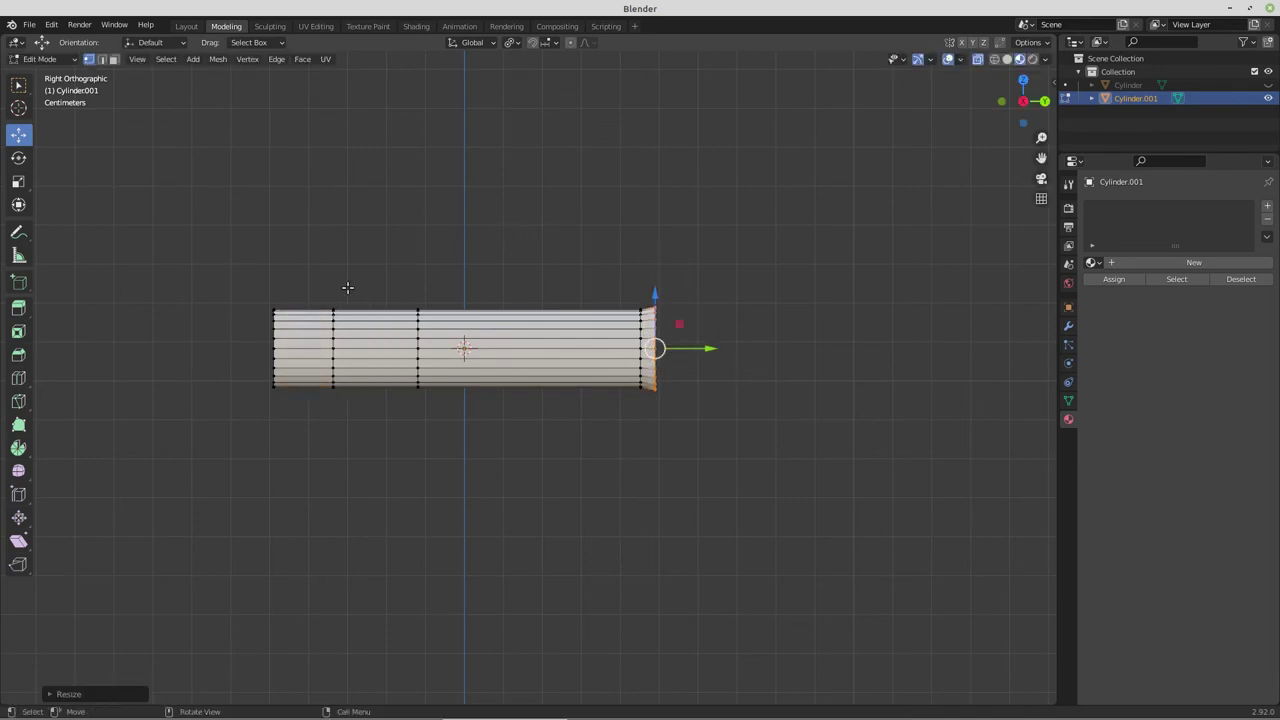
Scale the two front vertex rings down to about 60% with Y locked to form a narrower neck
{"action": "left_click_drag", "start_coordinate": [213, 263], "coordinate": [382, 430]}
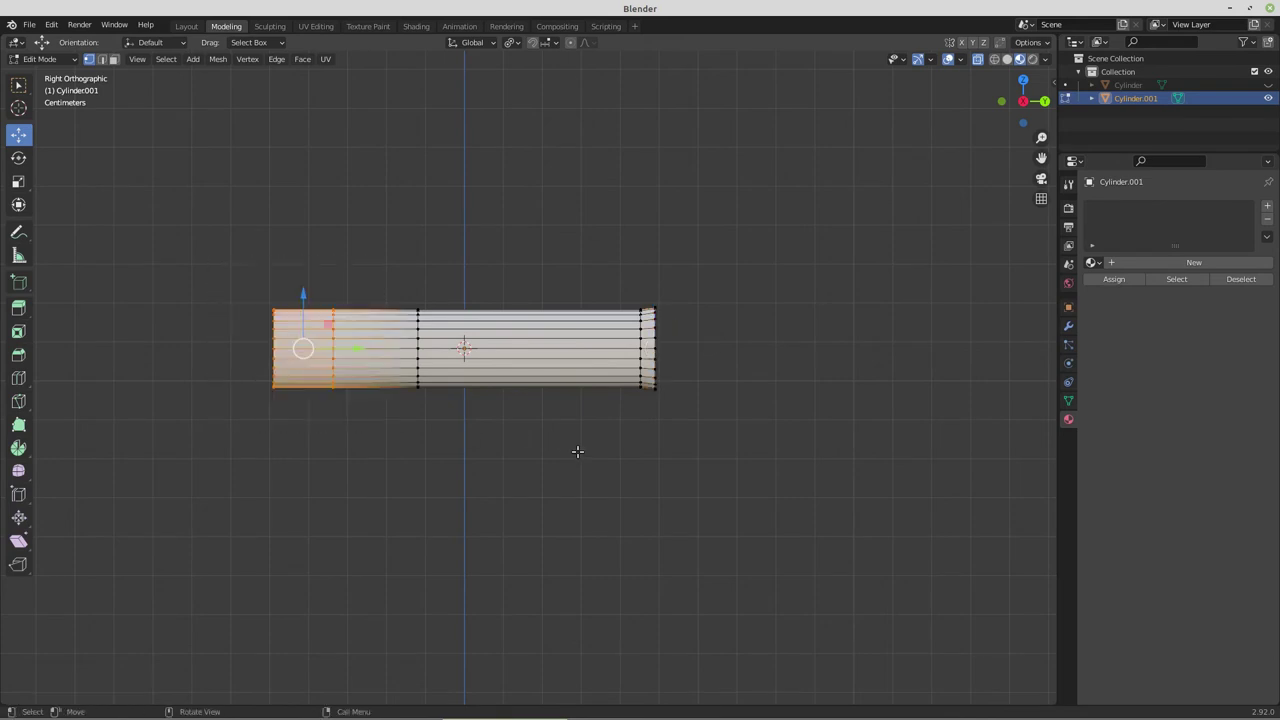
{"action": "key", "text": "s"}
{"action": "key", "text": "shift+y"}
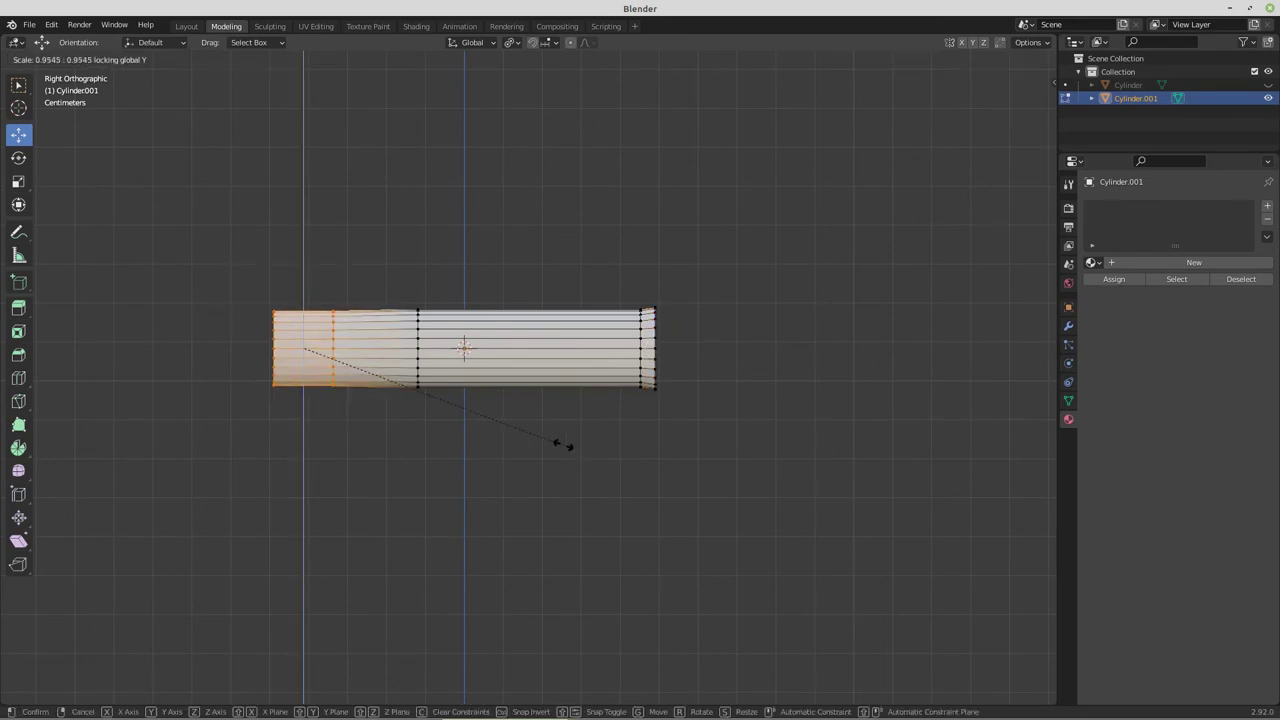
{"action": "left_click", "coordinate": [473, 396]}
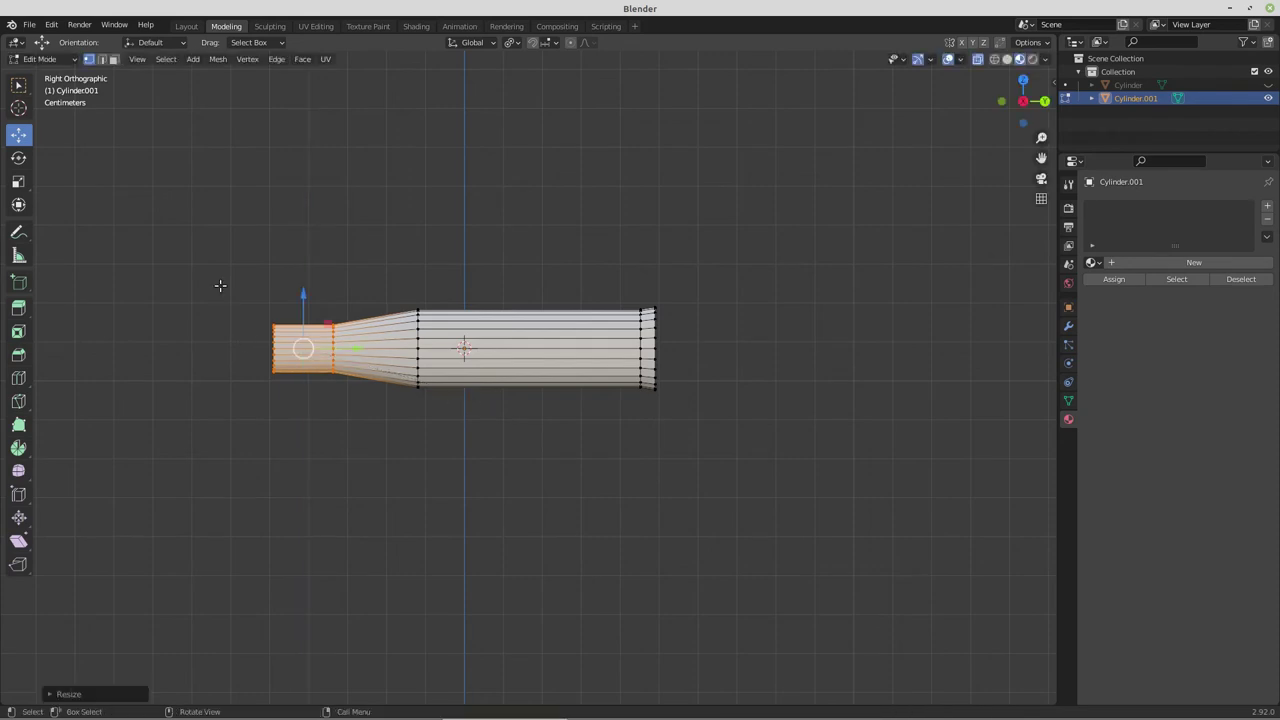
Scale the frontmost vertex ring down to less than half its size to taper the cartridge into a bullet tip
{"action": "left_click_drag", "start_coordinate": [220, 283], "coordinate": [296, 410]}
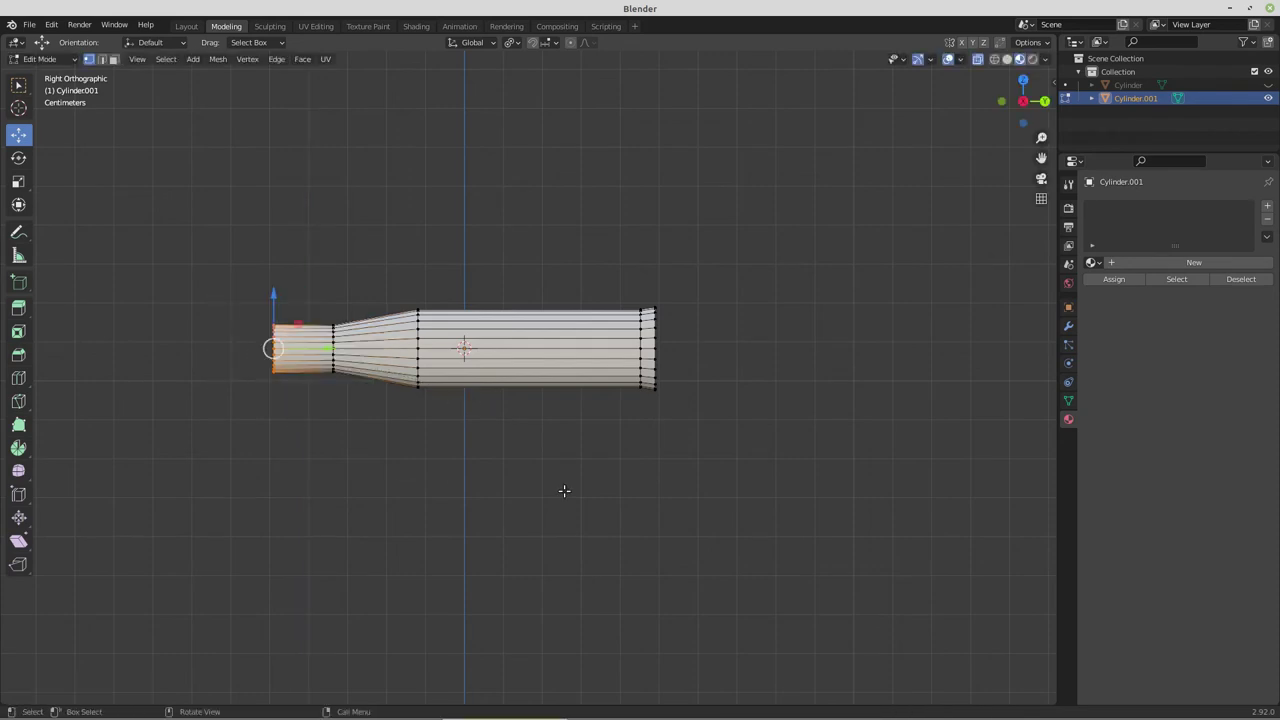
{"action": "key", "text": "s"}
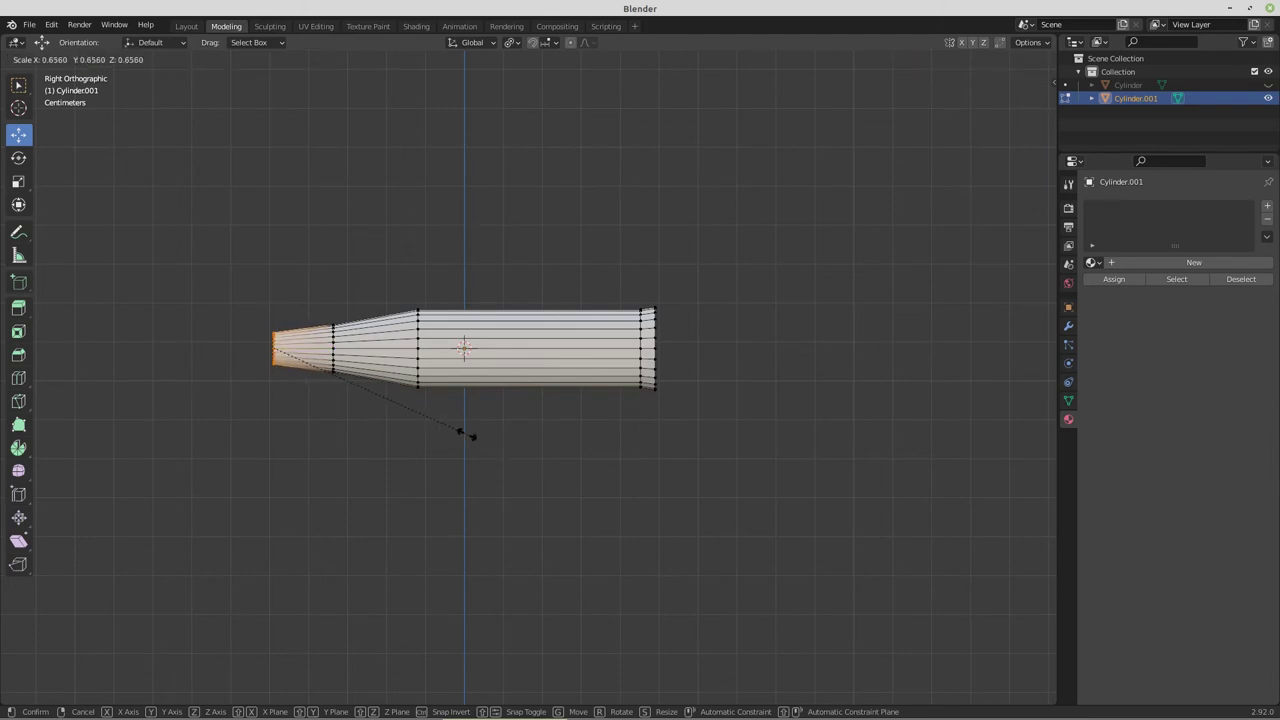
{"action": "left_click", "coordinate": [409, 399]}
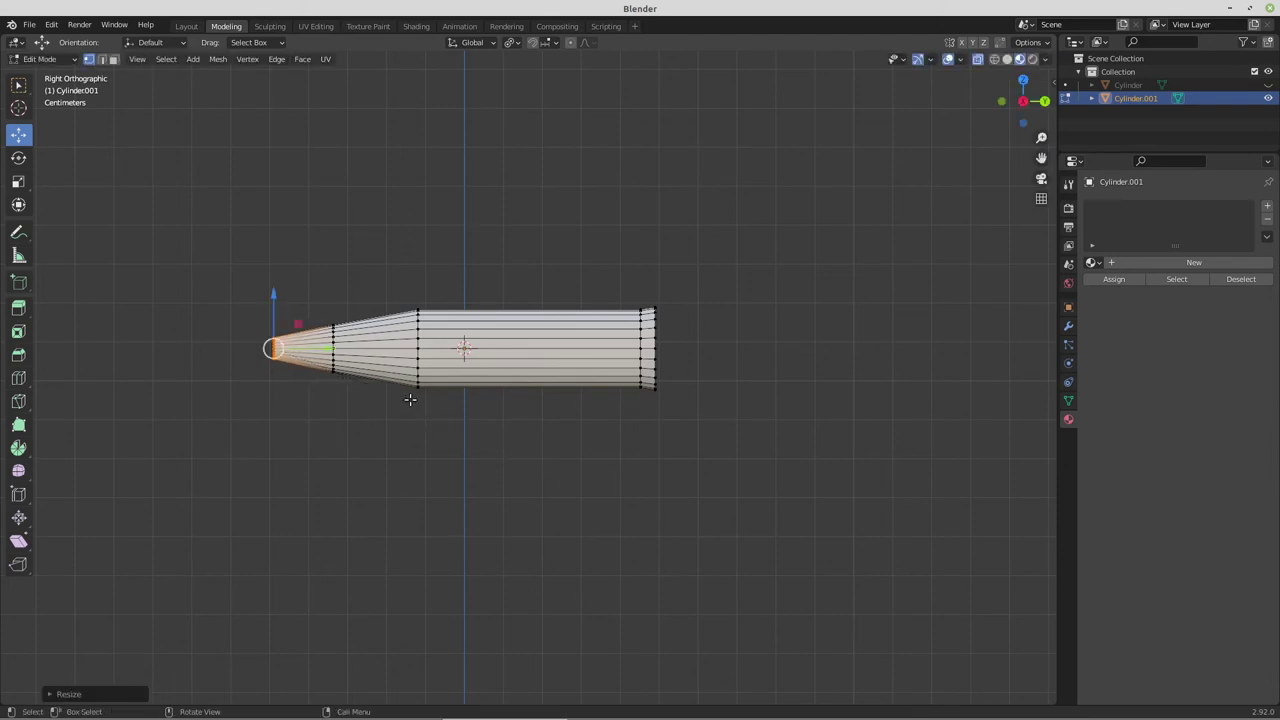
Move the shoulder vertex ring along Y towards the base so the taper starts near the cartridge's middle
{"action": "middle_click_drag", "start_coordinate": [409, 399], "coordinate": [500, 437]}
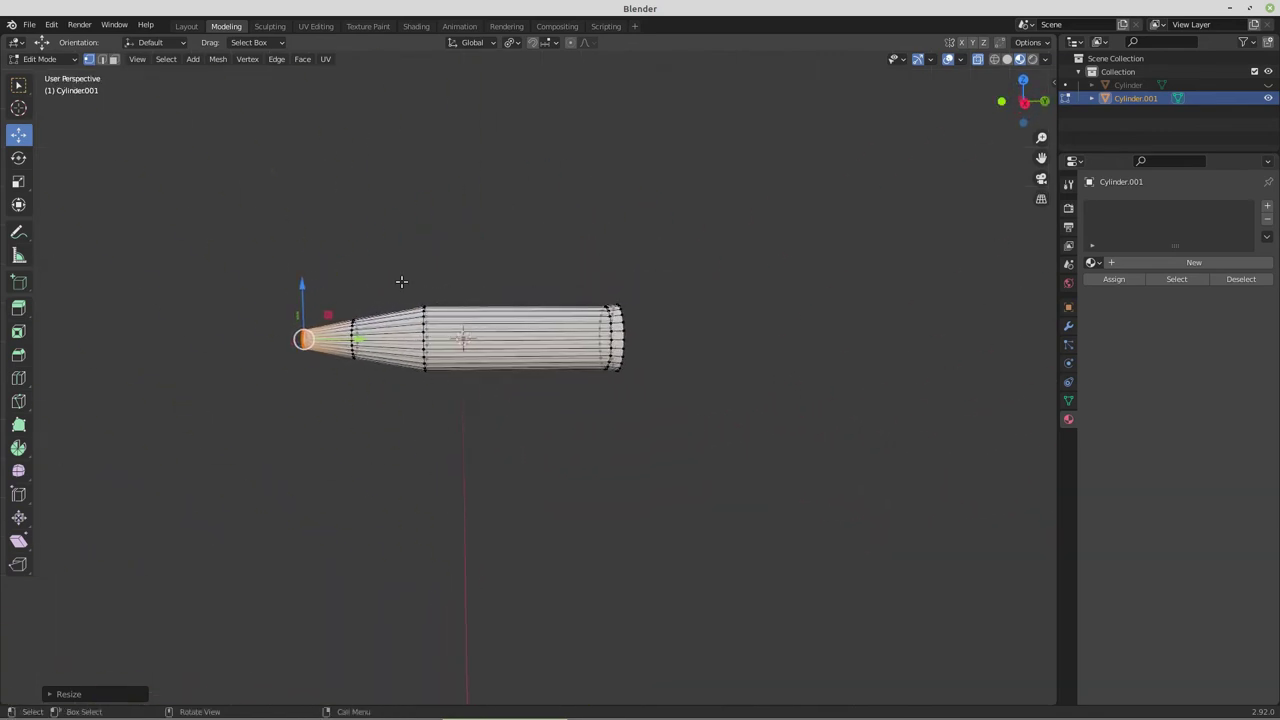
{"action": "left_click_drag", "start_coordinate": [401, 281], "coordinate": [446, 410]}
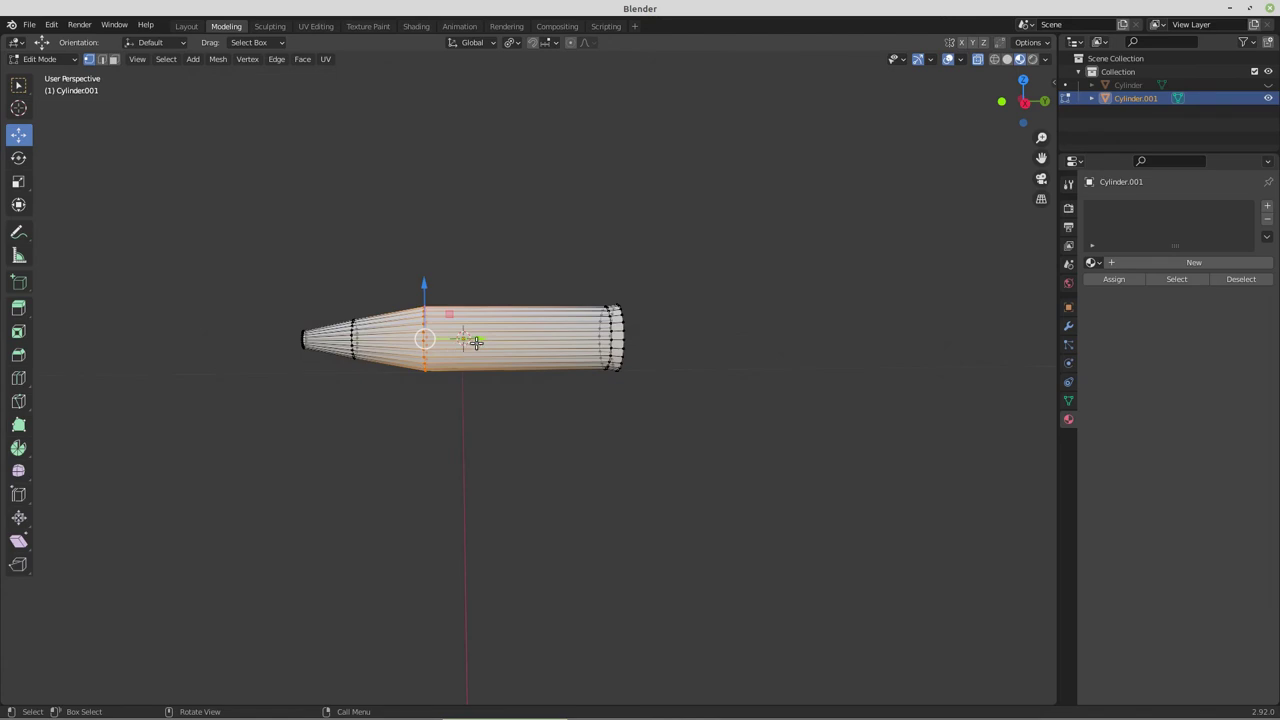
{"action": "left_click_drag", "start_coordinate": [476, 342], "coordinate": [517, 350]}
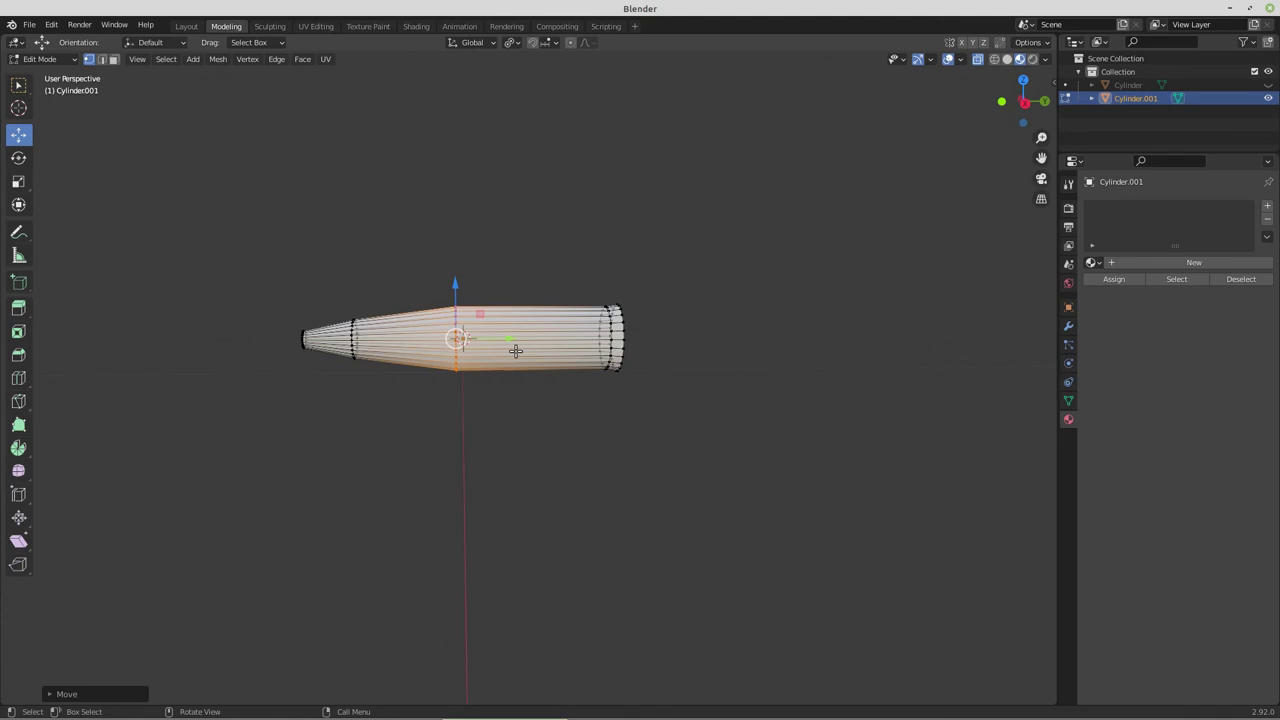
Switch to face selection and inset the cartridge's round base face to leave a narrow ring around its edge
{"action": "middle_click_drag", "start_coordinate": [643, 425], "coordinate": [554, 418]}
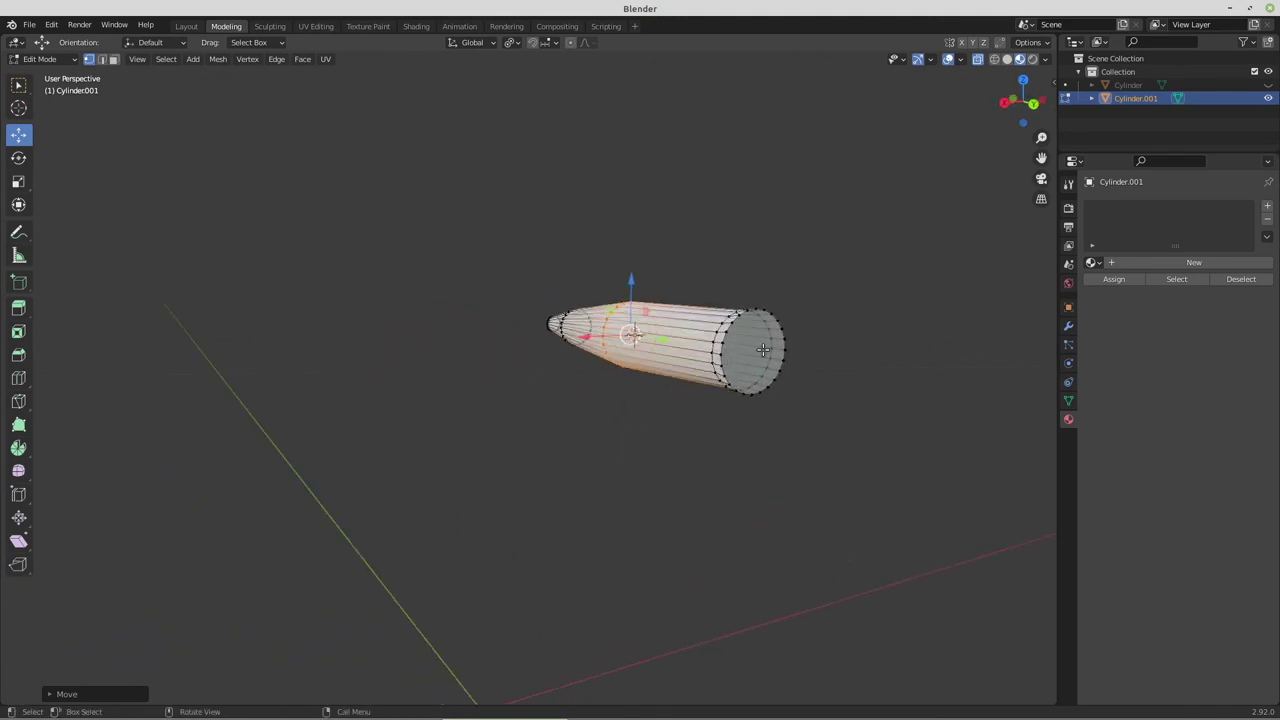
{"action": "left_click", "coordinate": [763, 349], "text": "alt"}
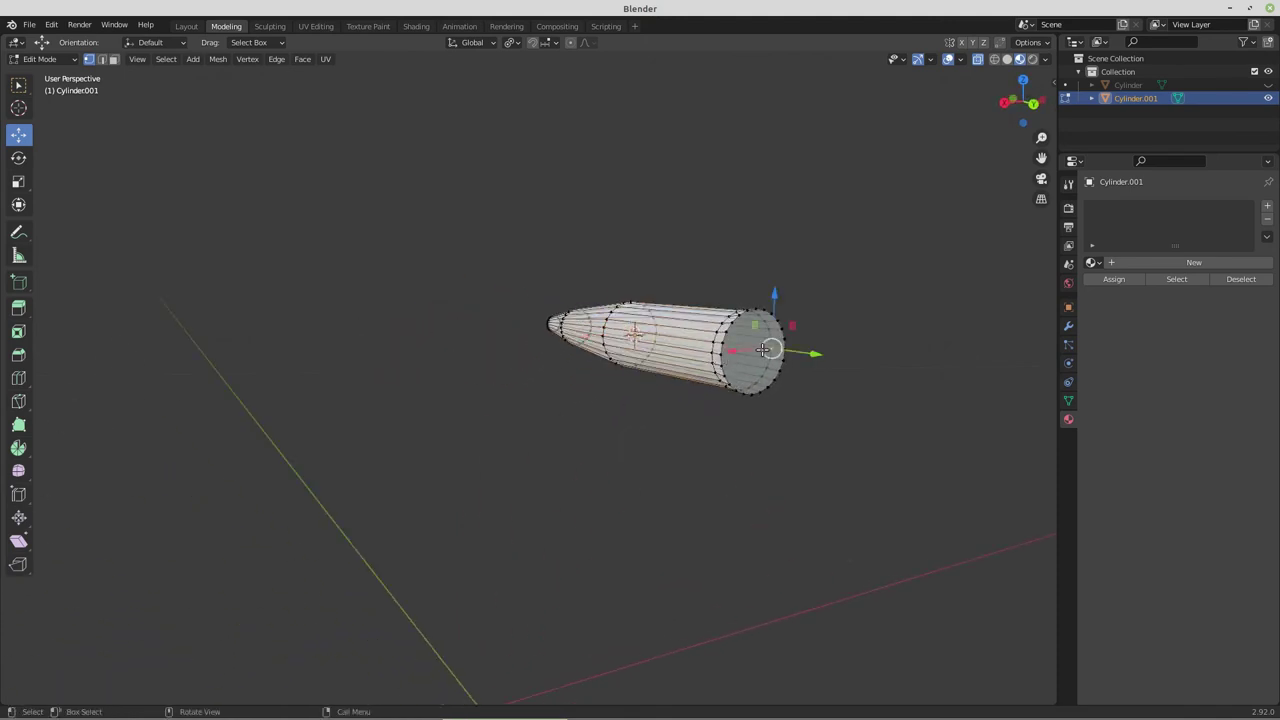
{"action": "left_click", "coordinate": [114, 59]}
{"action": "left_click", "coordinate": [748, 355]}
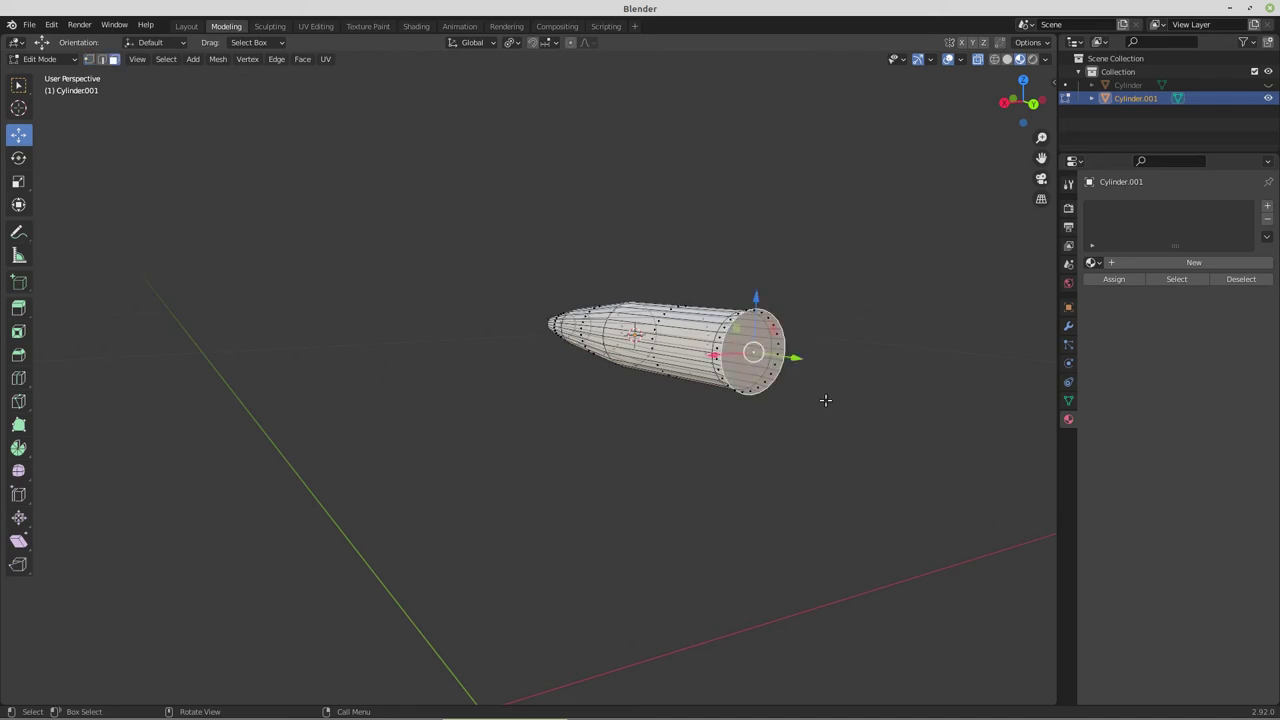
{"action": "key", "text": "i"}
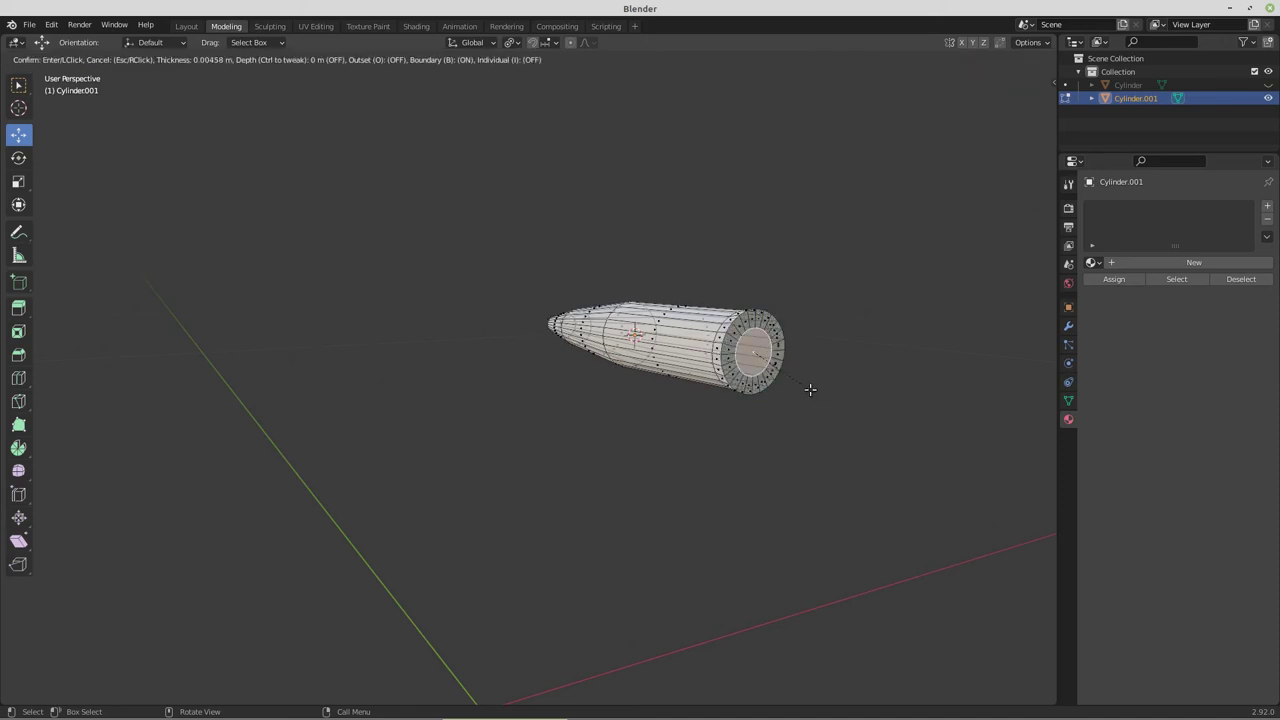
{"action": "left_click", "coordinate": [813, 391]}
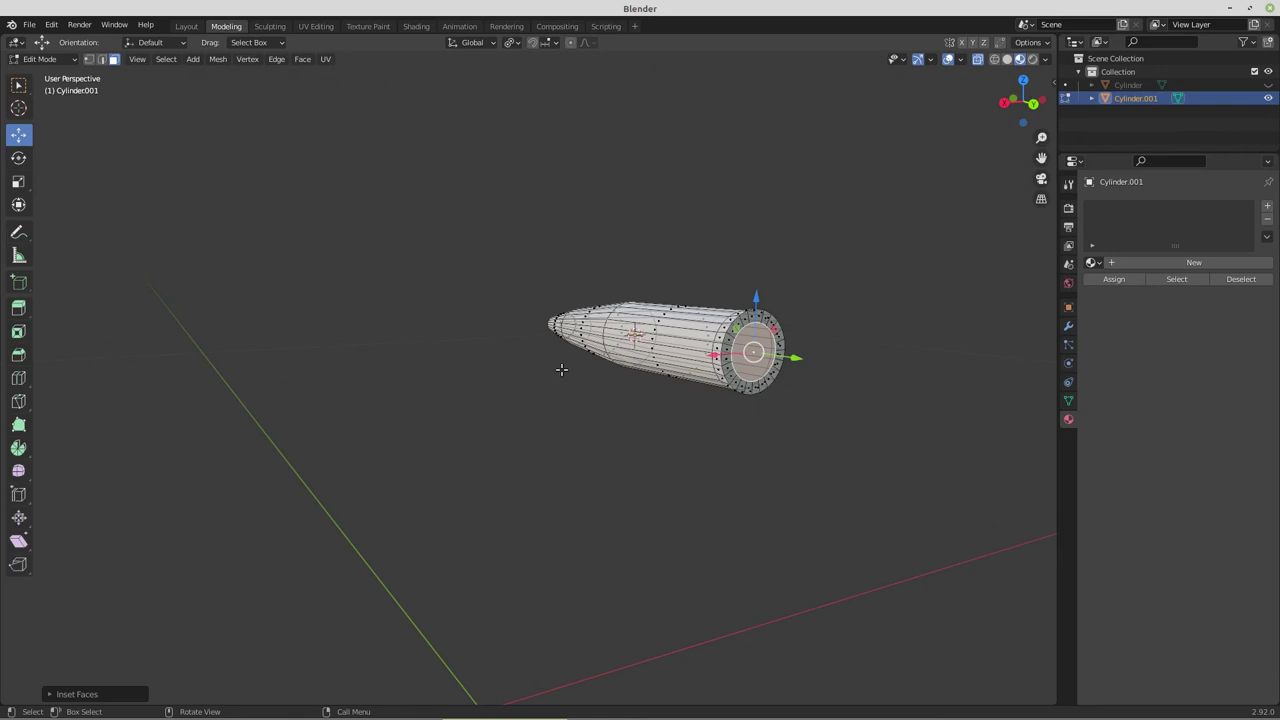
Select the cartridge's tapered front faces and give the object the existing Multi material
{"action": "middle_click_drag", "start_coordinate": [560, 371], "coordinate": [686, 377]}
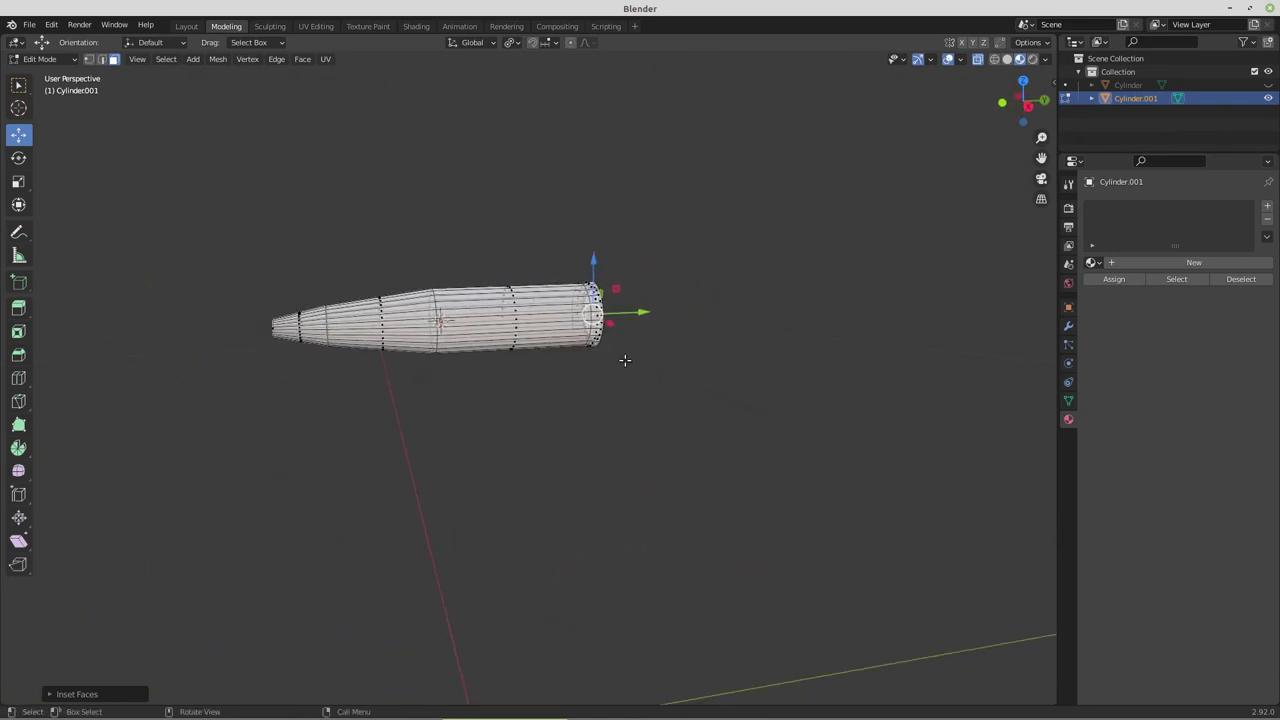
{"action": "left_click_drag", "start_coordinate": [209, 243], "coordinate": [435, 405]}
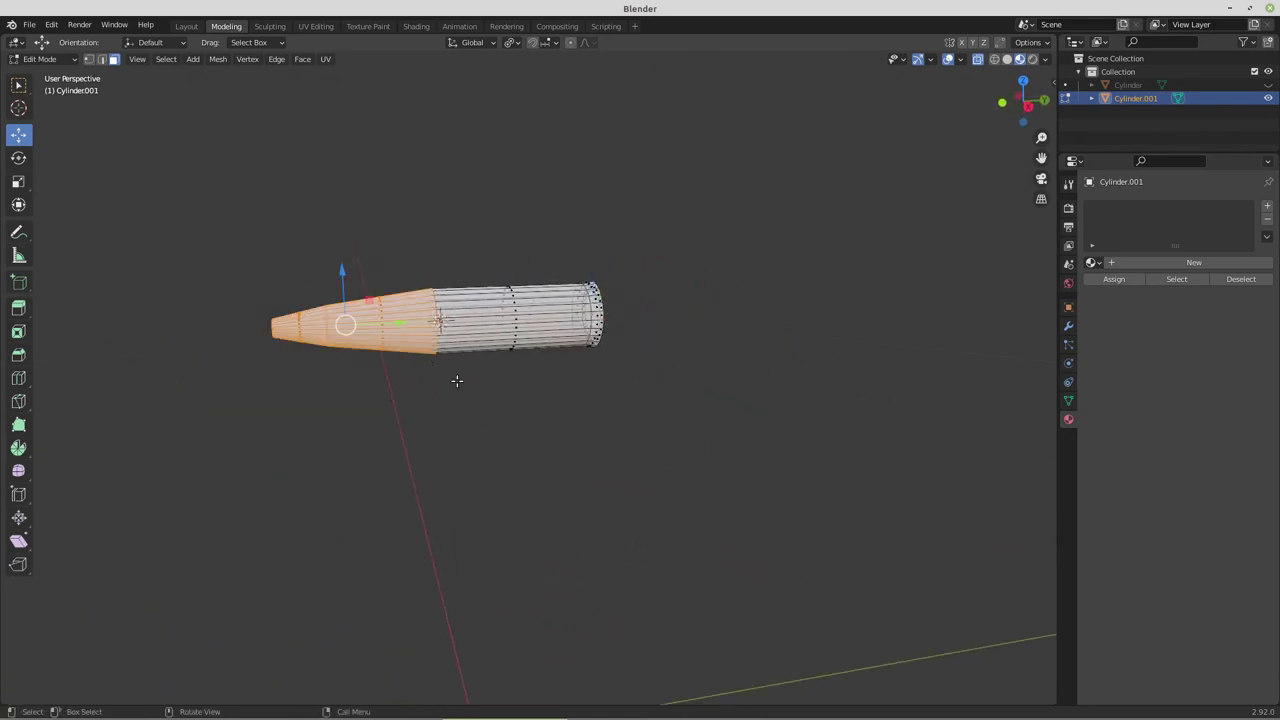
{"action": "left_click", "coordinate": [1092, 262]}
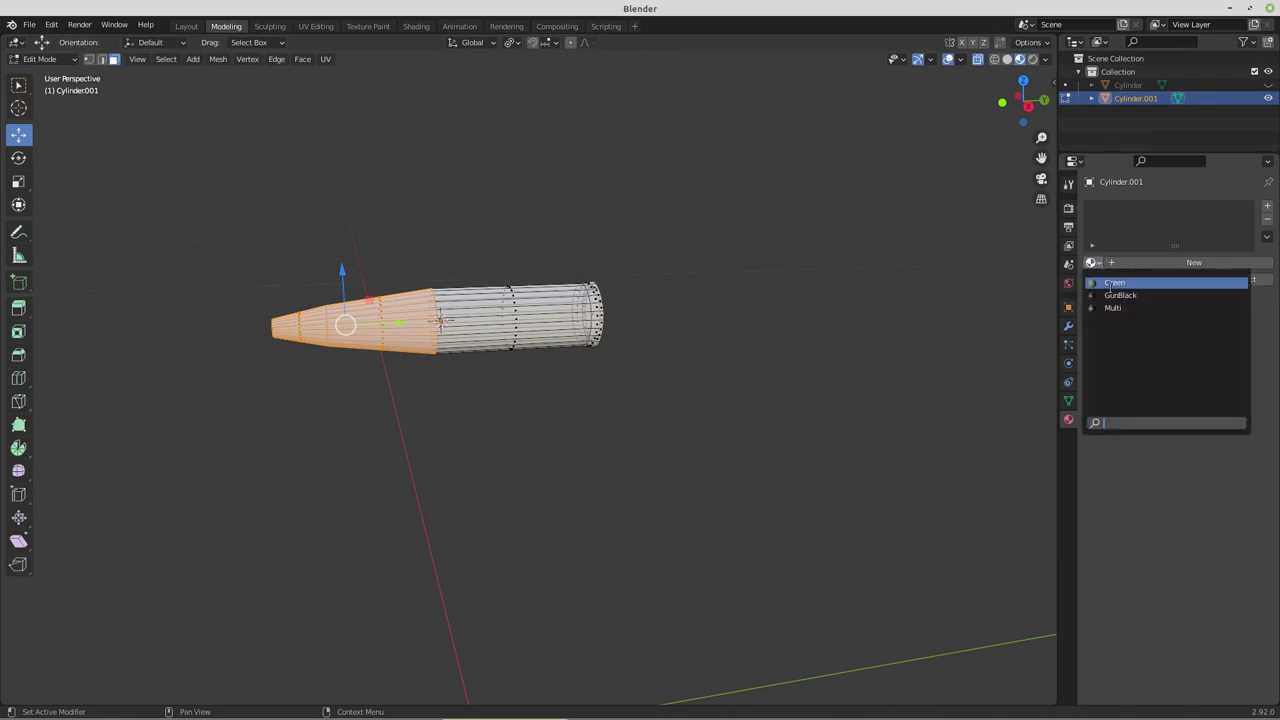
{"action": "left_click", "coordinate": [1117, 314]}
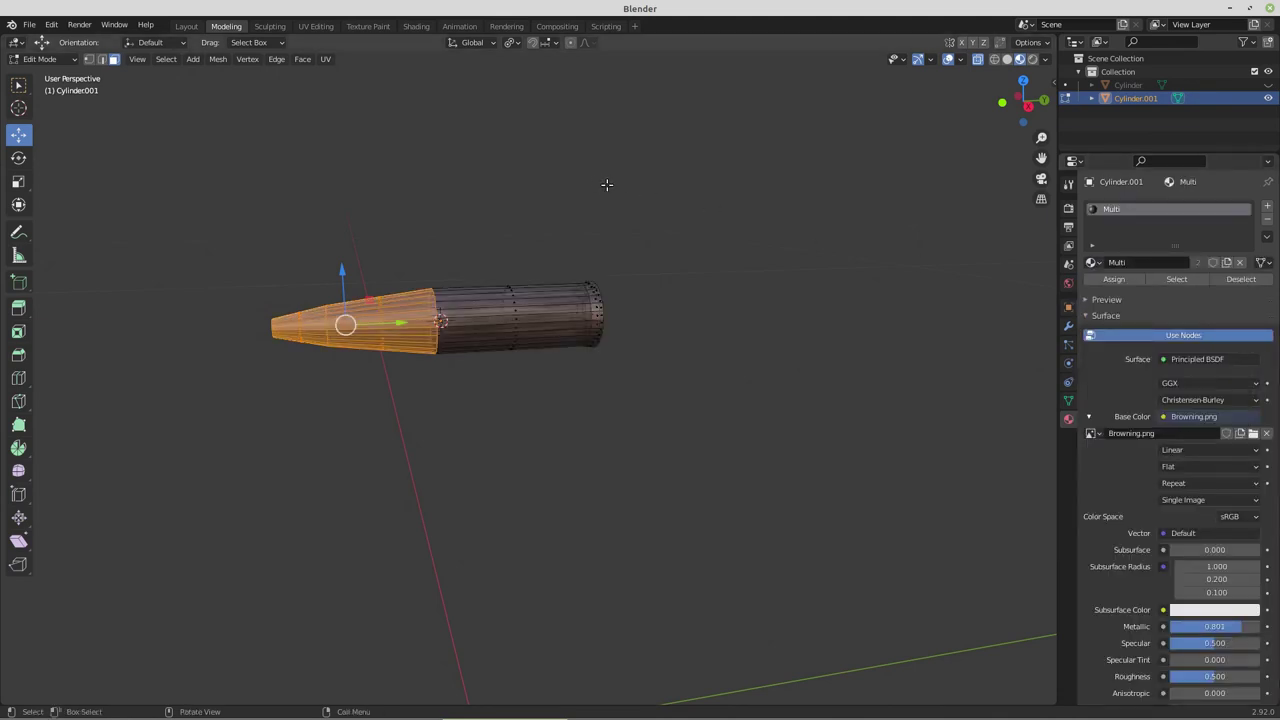
Switch to the UV Editing workspace and unwrap the selected front faces of the cartridge
{"action": "left_click", "coordinate": [314, 29]}
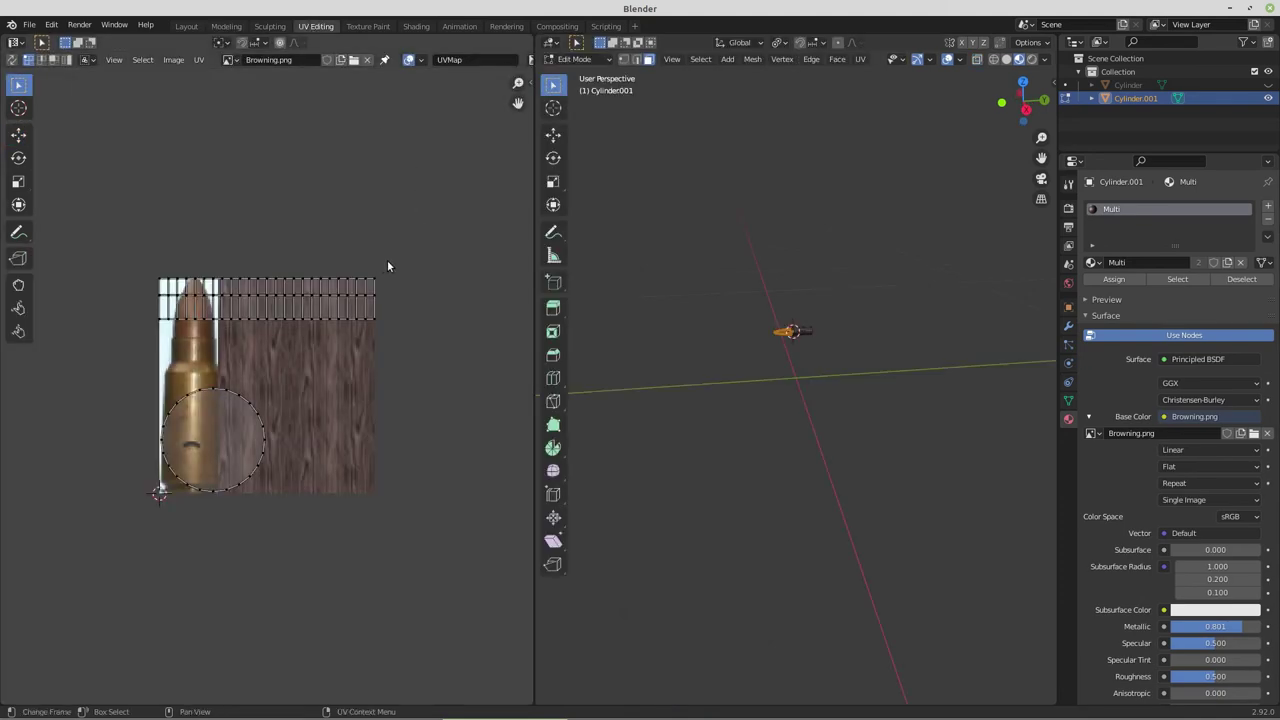
{"action": "scroll", "coordinate": [806, 374], "scroll_direction": "up", "scroll_amount": 6}
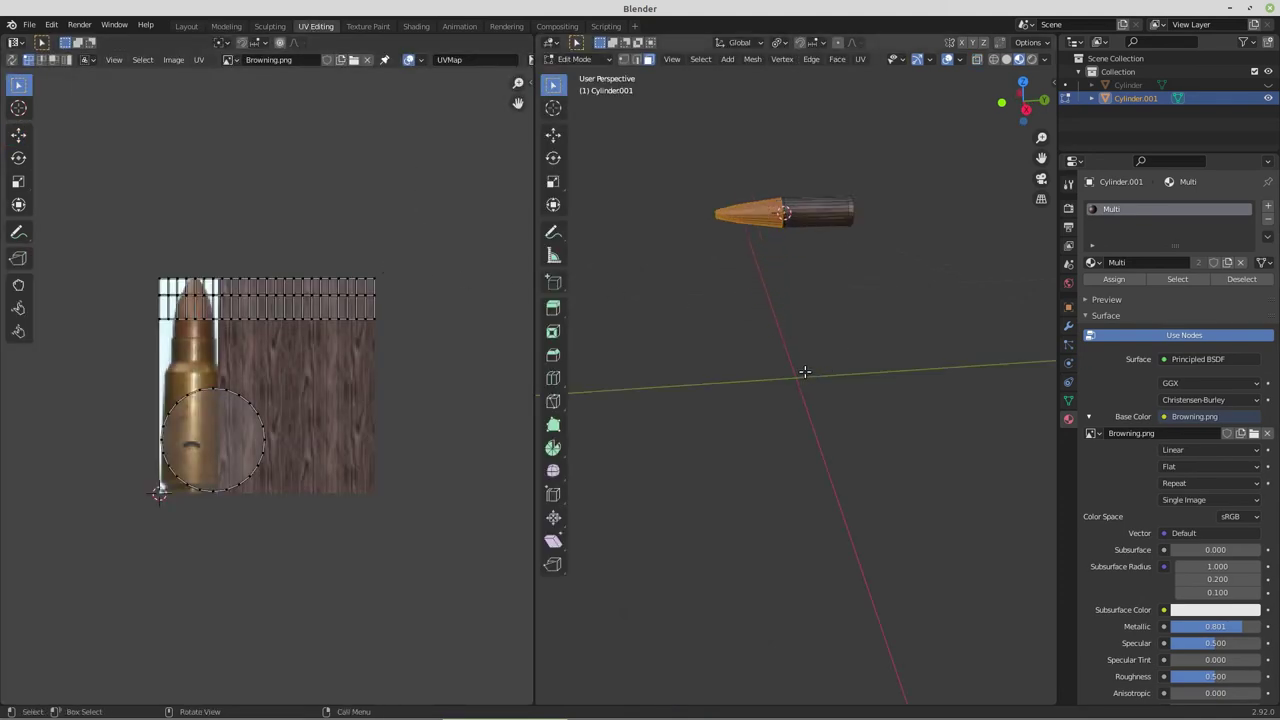
{"action": "left_click", "coordinate": [860, 59]}
{"action": "left_click", "coordinate": [874, 76]}
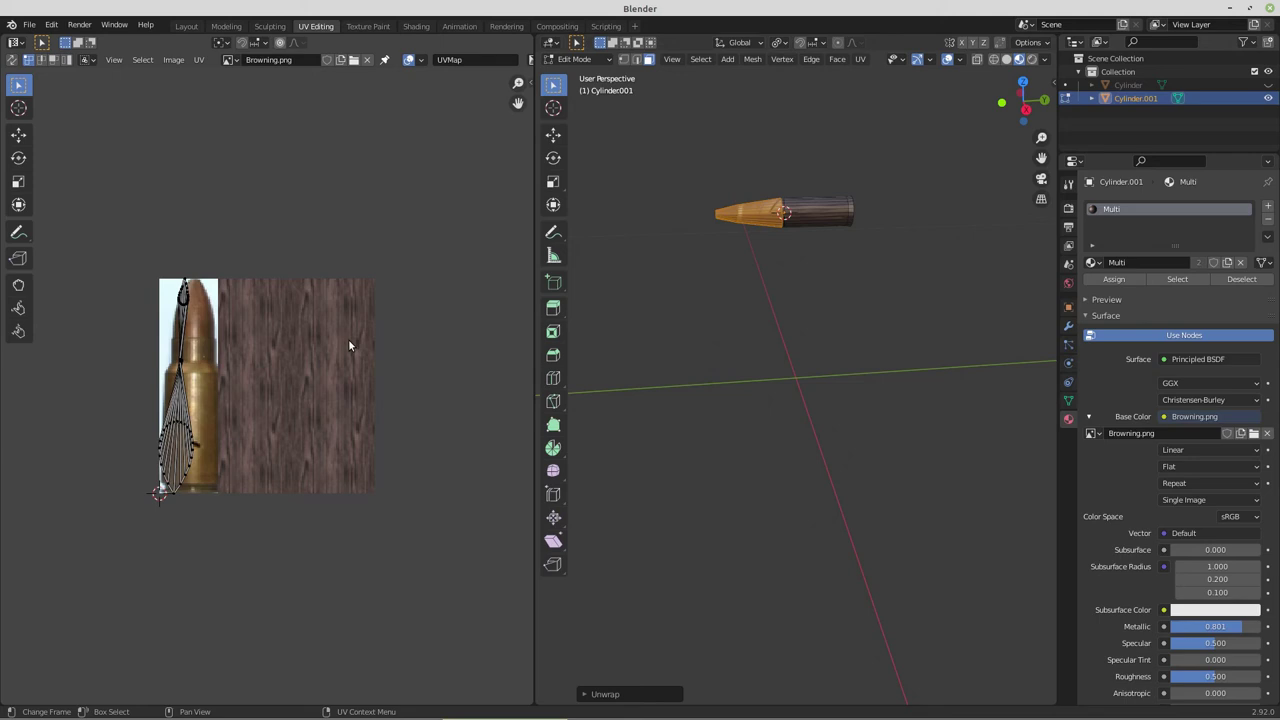
Merge the front faces' UVs at their center and move the point onto the copper bullet tip in Browning.png
{"action": "key", "text": "ctrl+z"}
{"action": "right_click", "coordinate": [264, 362]}
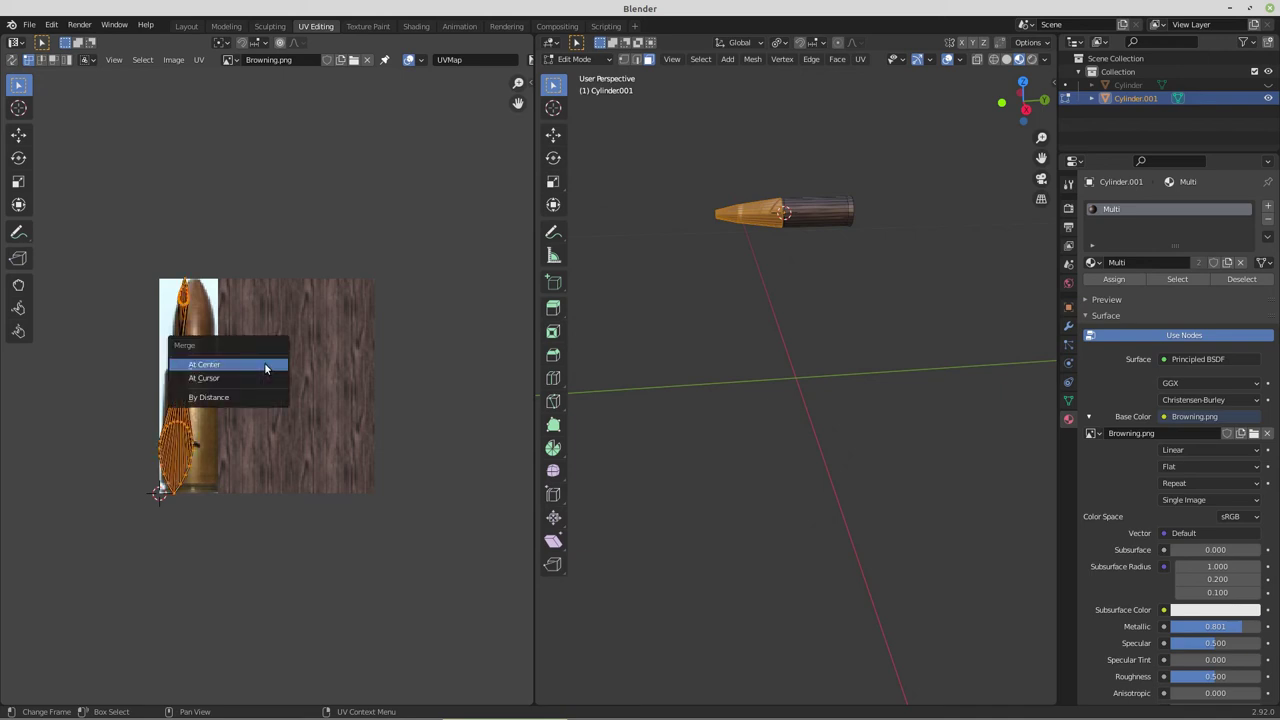
{"action": "left_click", "coordinate": [230, 377]}
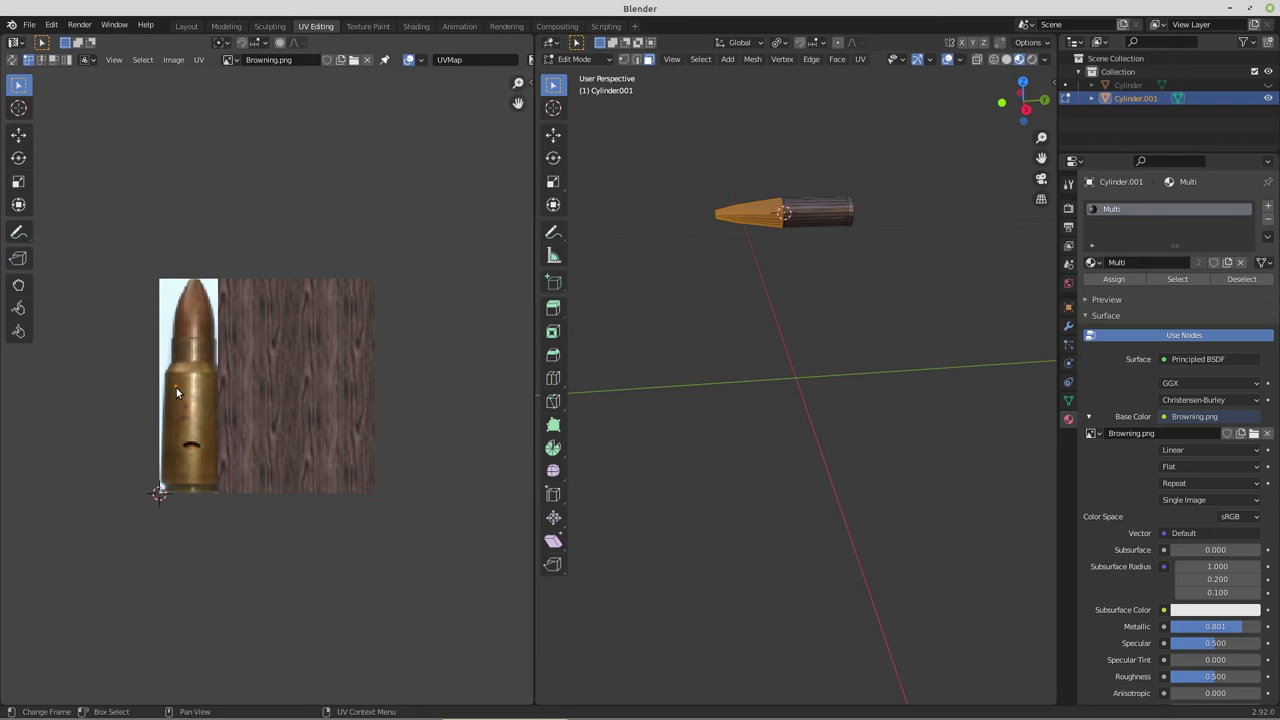
{"action": "key", "text": "g"}
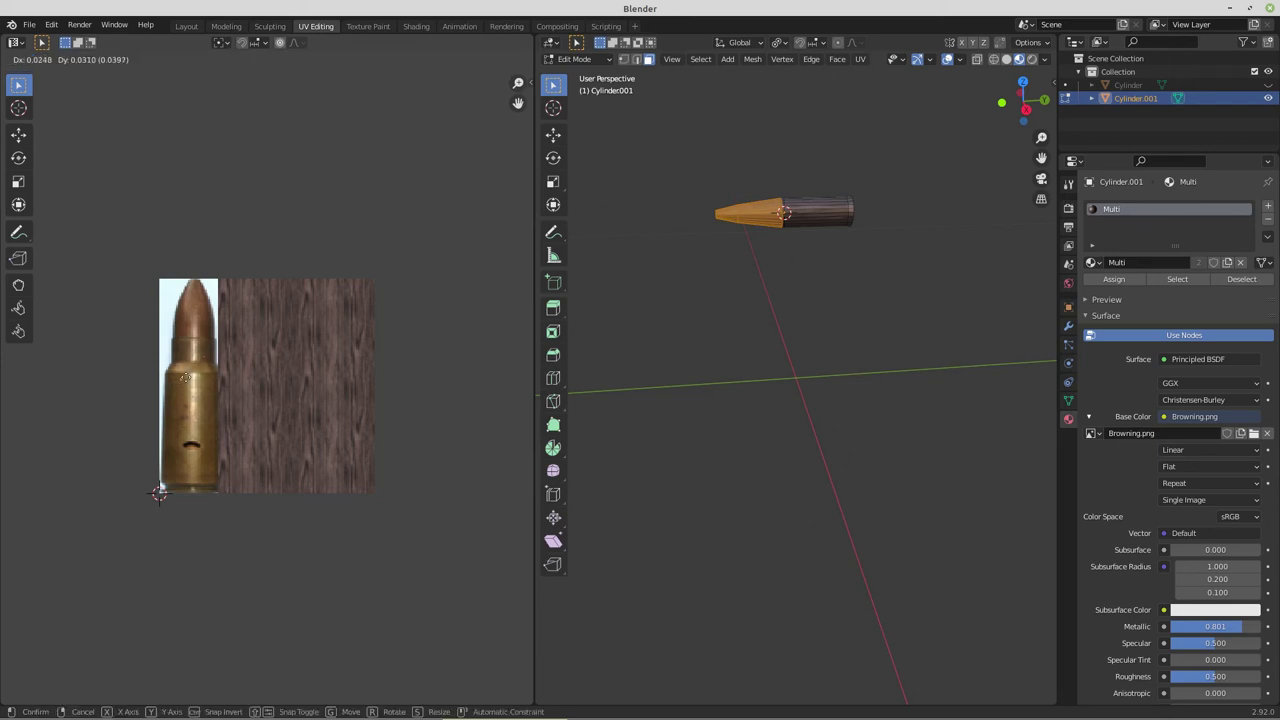
{"action": "left_click", "coordinate": [194, 318]}
Invert the selection to the casing and base faces and unwrap them
{"action": "middle_click_drag", "start_coordinate": [857, 274], "coordinate": [831, 274]}
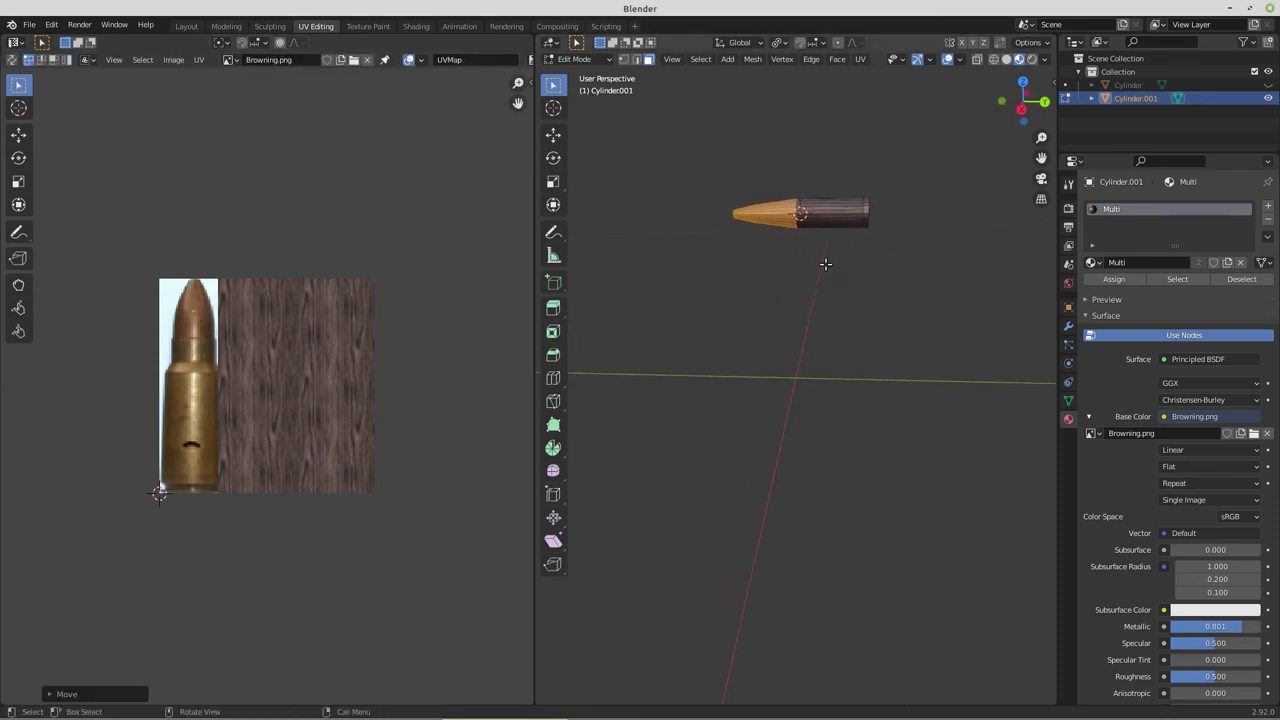
{"action": "key", "text": "a"}
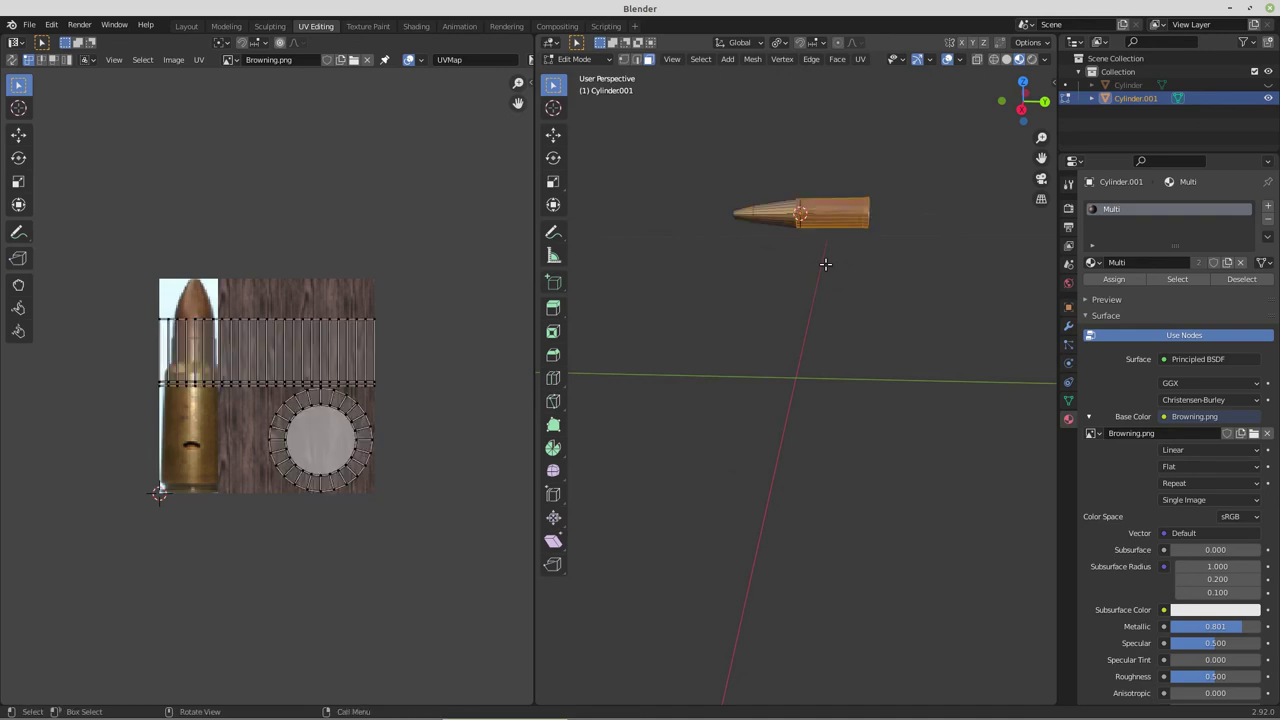
{"action": "left_click", "coordinate": [860, 59]}
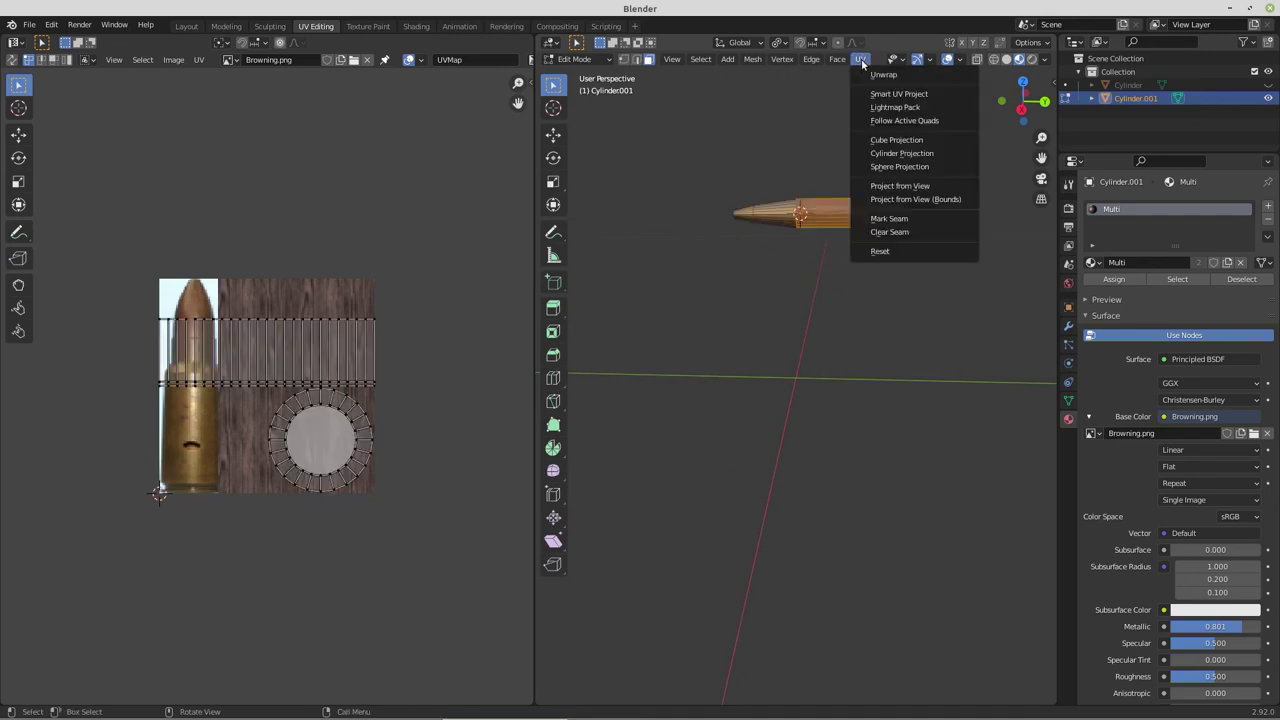
{"action": "left_click", "coordinate": [870, 74]}
Merge the casing UVs at center and move the point onto the brass casing in the texture image
{"action": "key", "text": "a"}
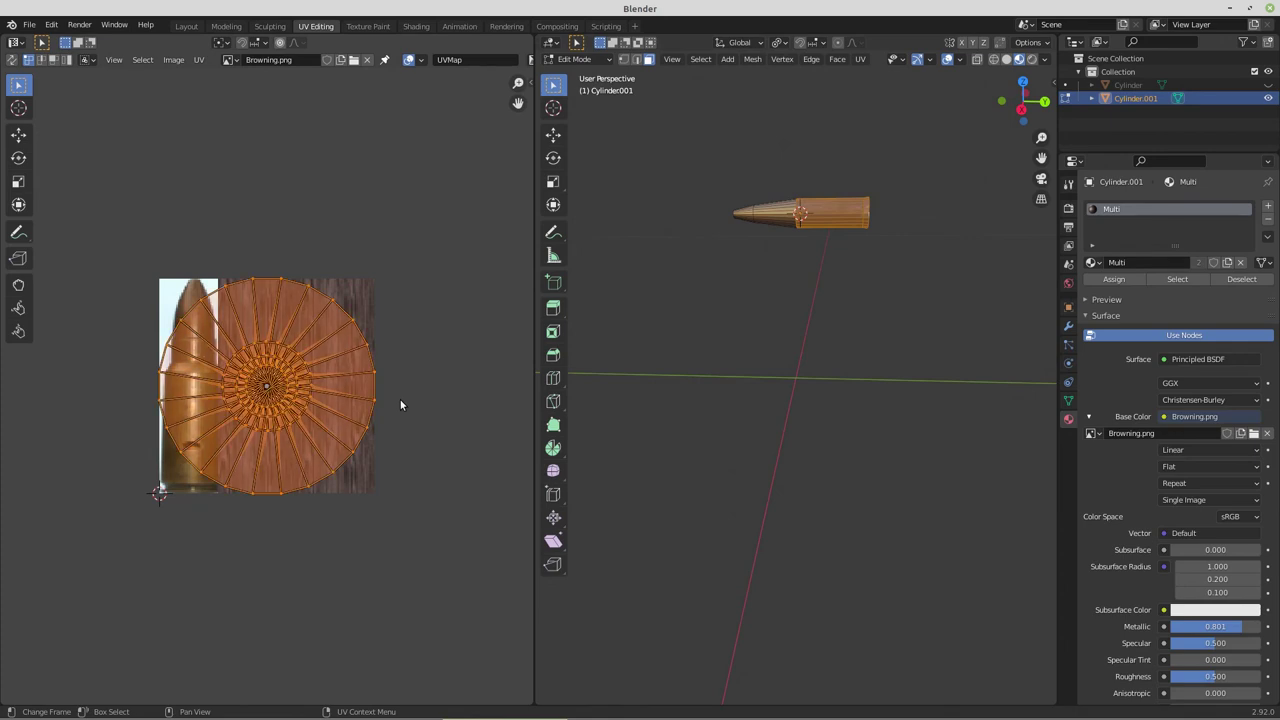
{"action": "key", "text": "m"}
{"action": "left_click", "coordinate": [398, 402]}
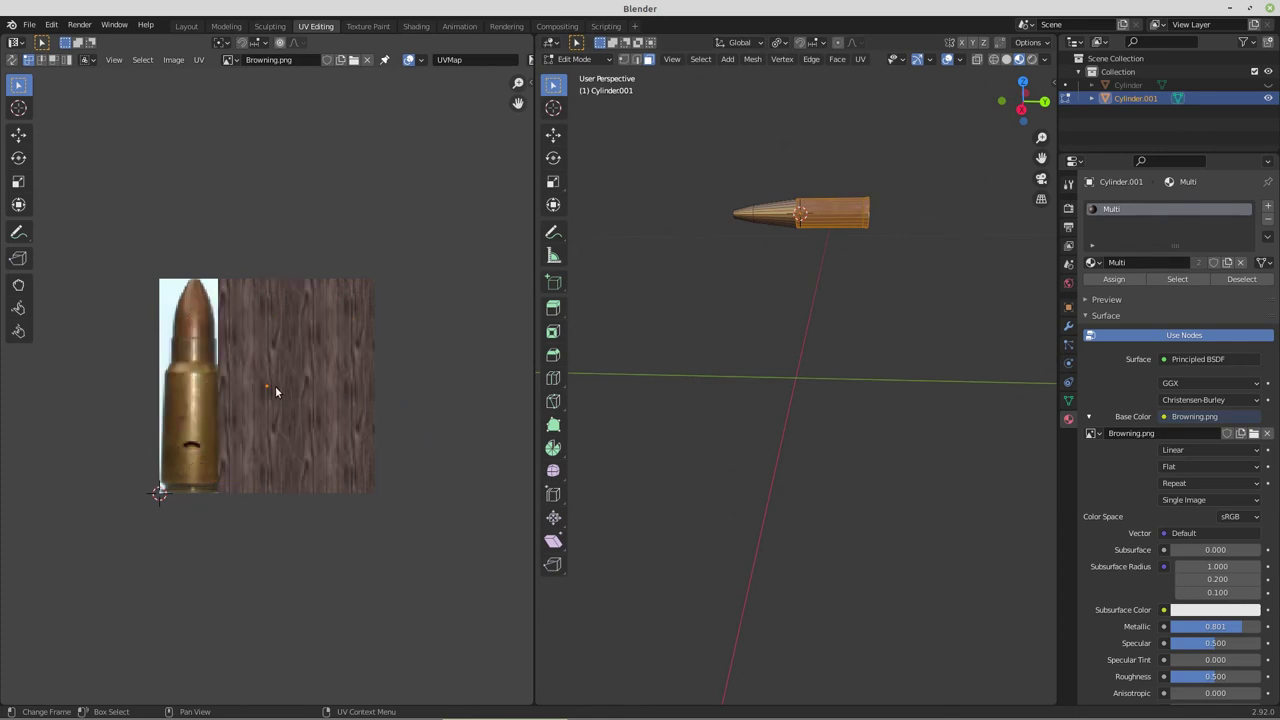
{"action": "key", "text": "g"}
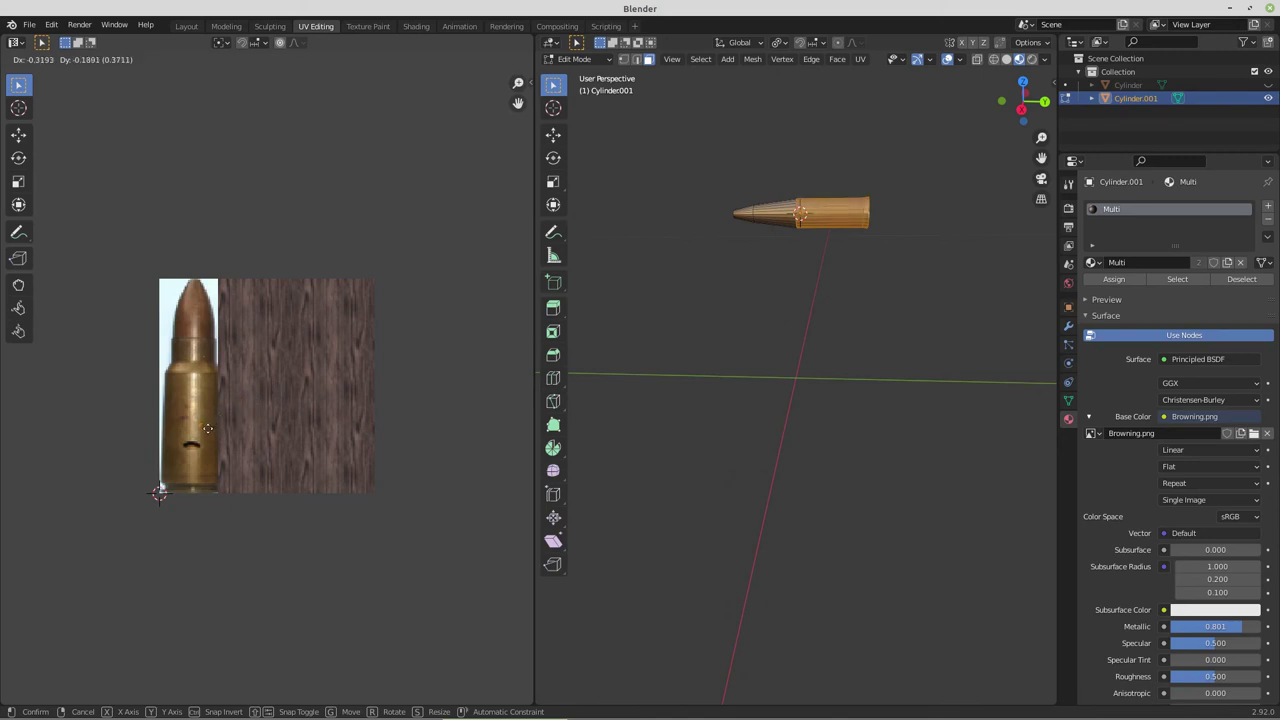
{"action": "left_click", "coordinate": [206, 428]}
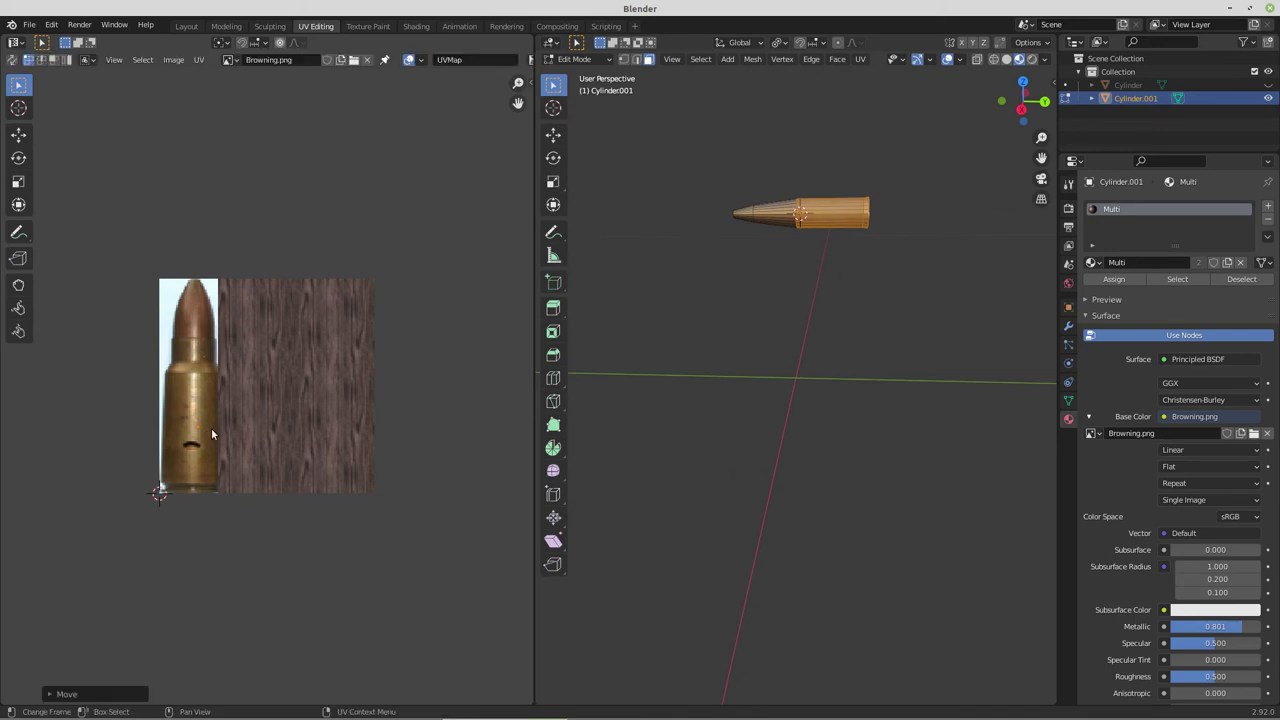
{"action": "left_click", "coordinate": [889, 174]}
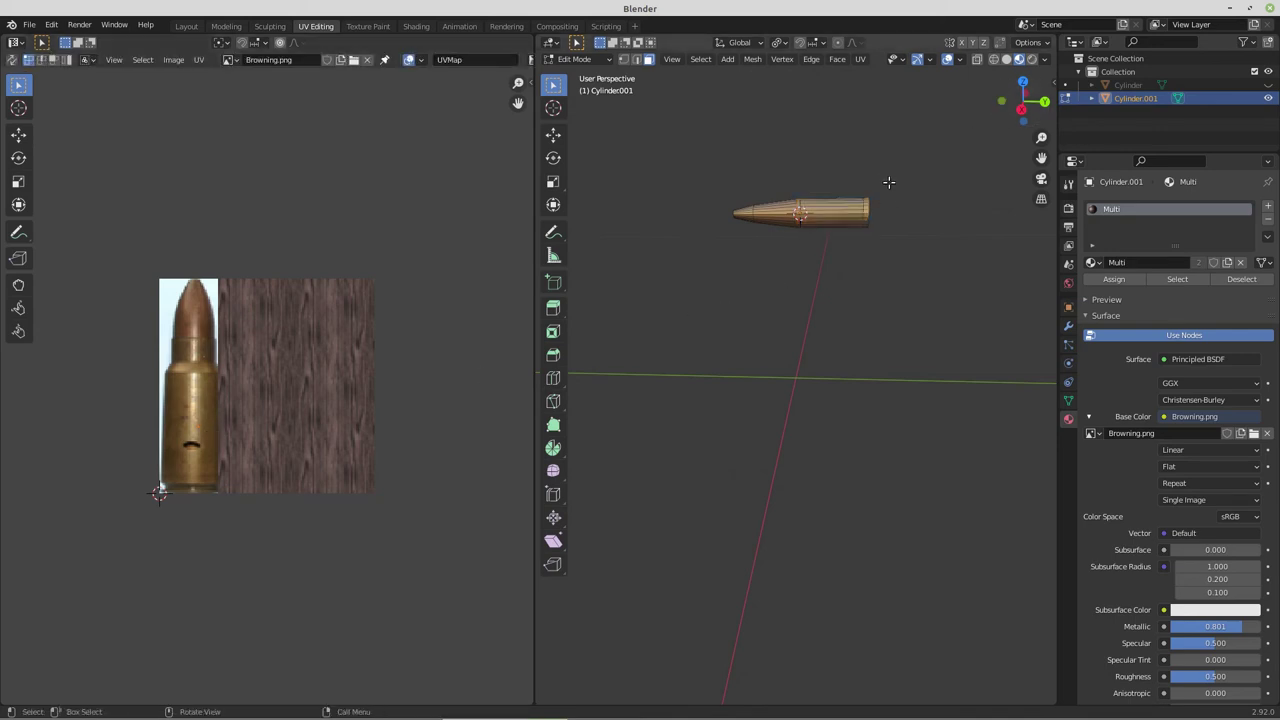
Select the inner round face of the cartridge's base, unwrap it and merge its UVs at center
{"action": "middle_click_drag", "start_coordinate": [786, 263], "coordinate": [763, 411]}
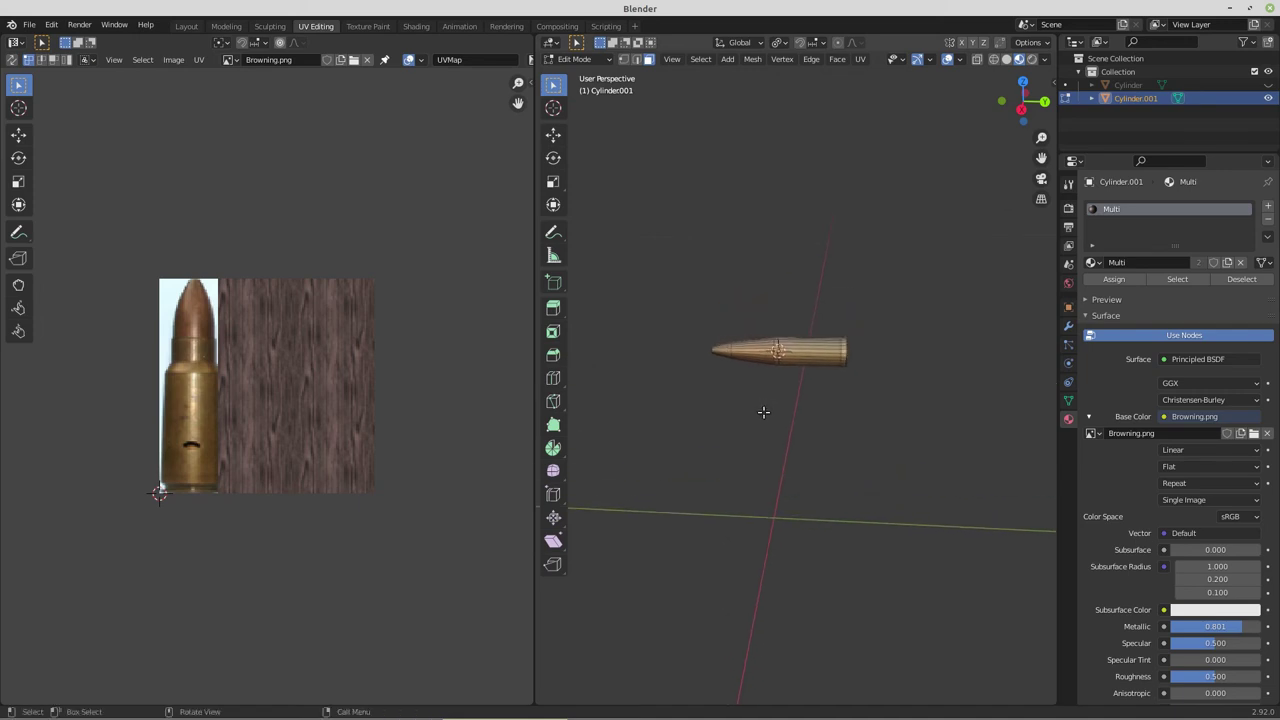
{"action": "scroll", "coordinate": [760, 403], "scroll_direction": "up", "scroll_amount": 5}
{"action": "middle_click_drag", "start_coordinate": [728, 366], "coordinate": [590, 346]}
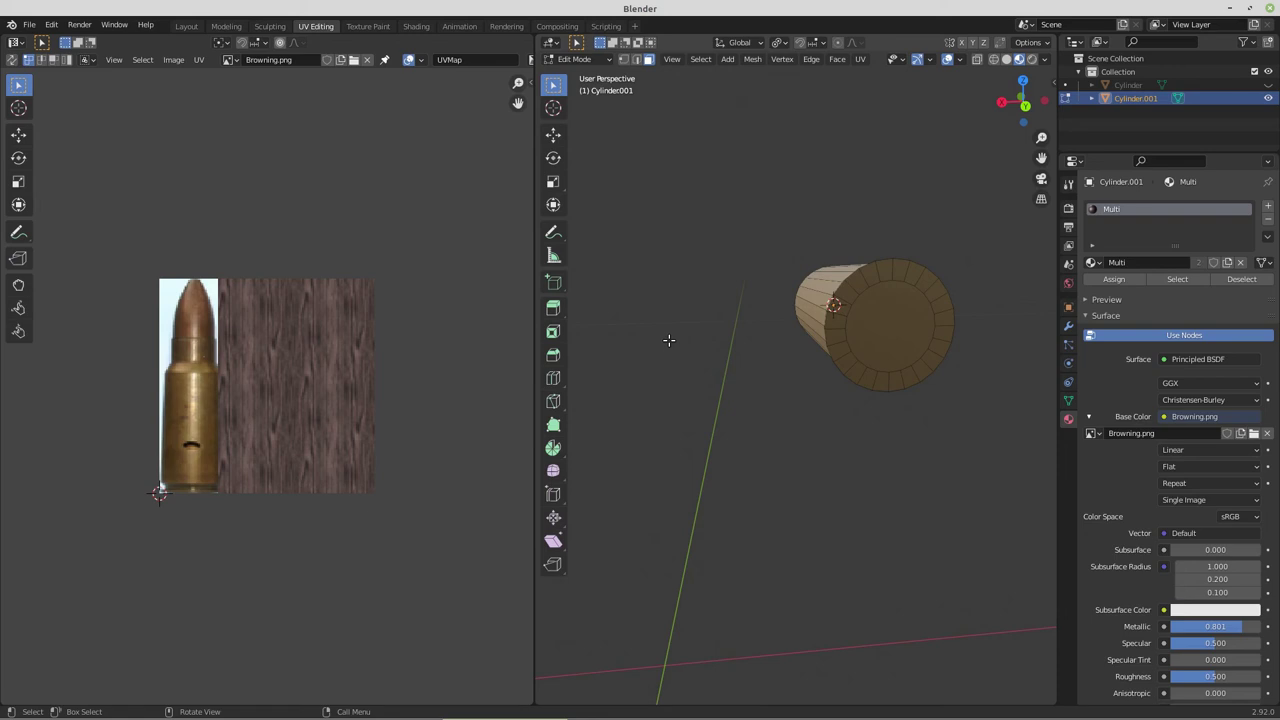
{"action": "left_click", "coordinate": [884, 321]}
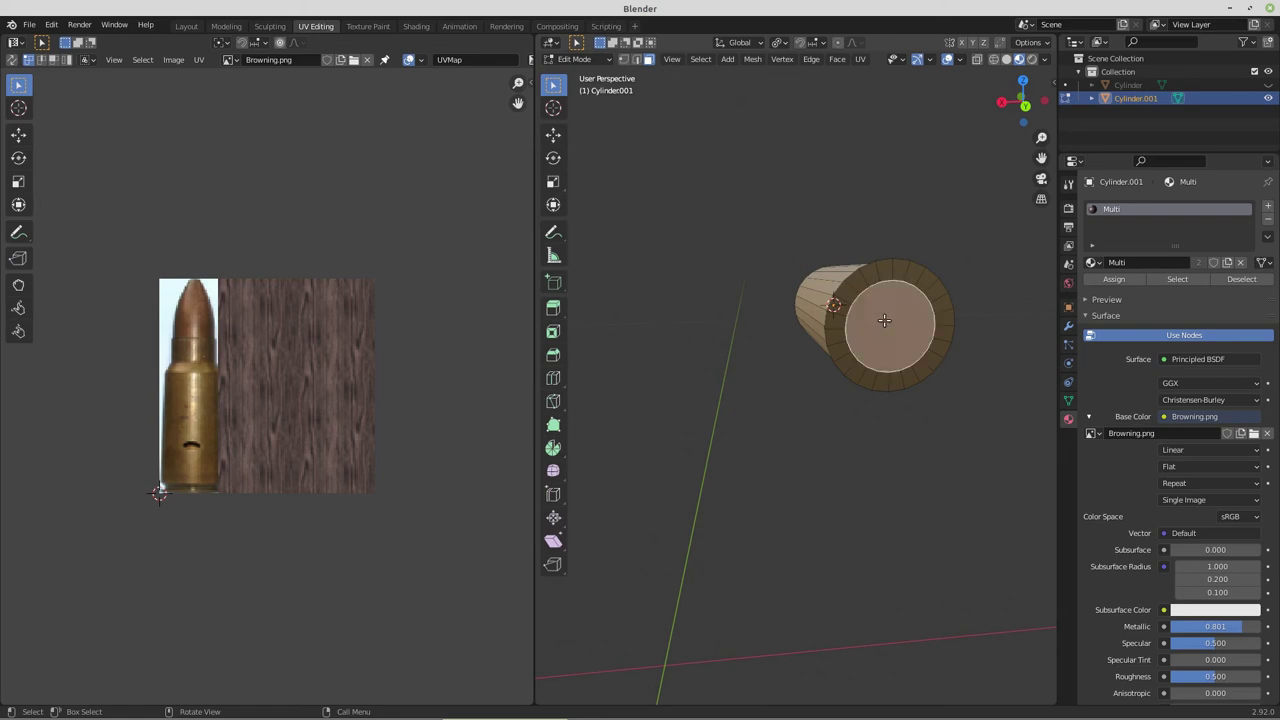
{"action": "left_click", "coordinate": [860, 59]}
{"action": "left_click", "coordinate": [880, 77]}
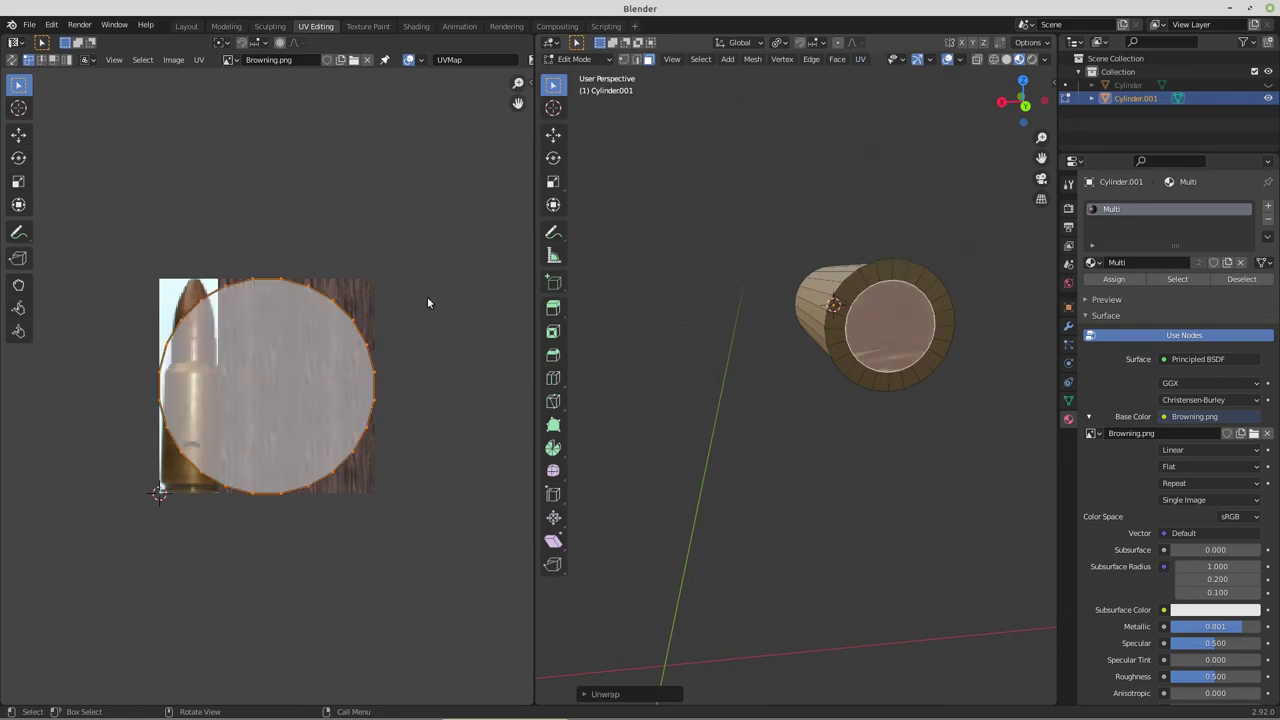
{"action": "key", "text": "m"}
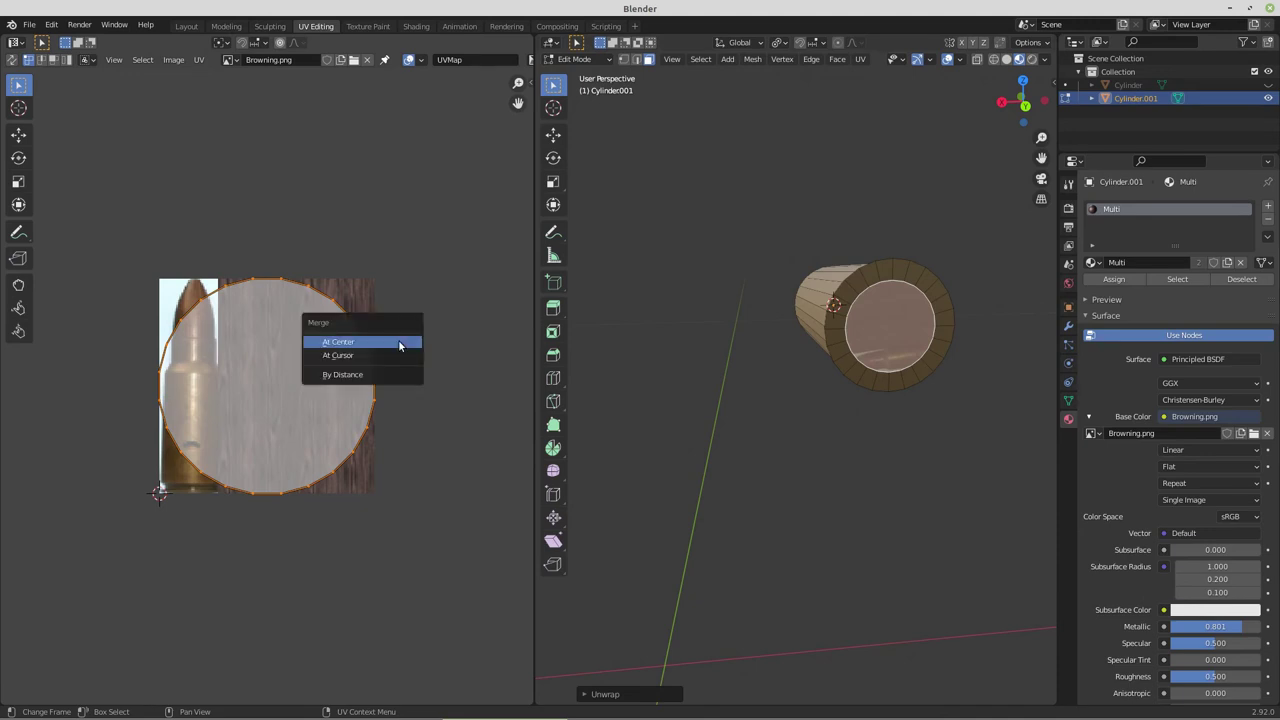
{"action": "left_click", "coordinate": [399, 345]}
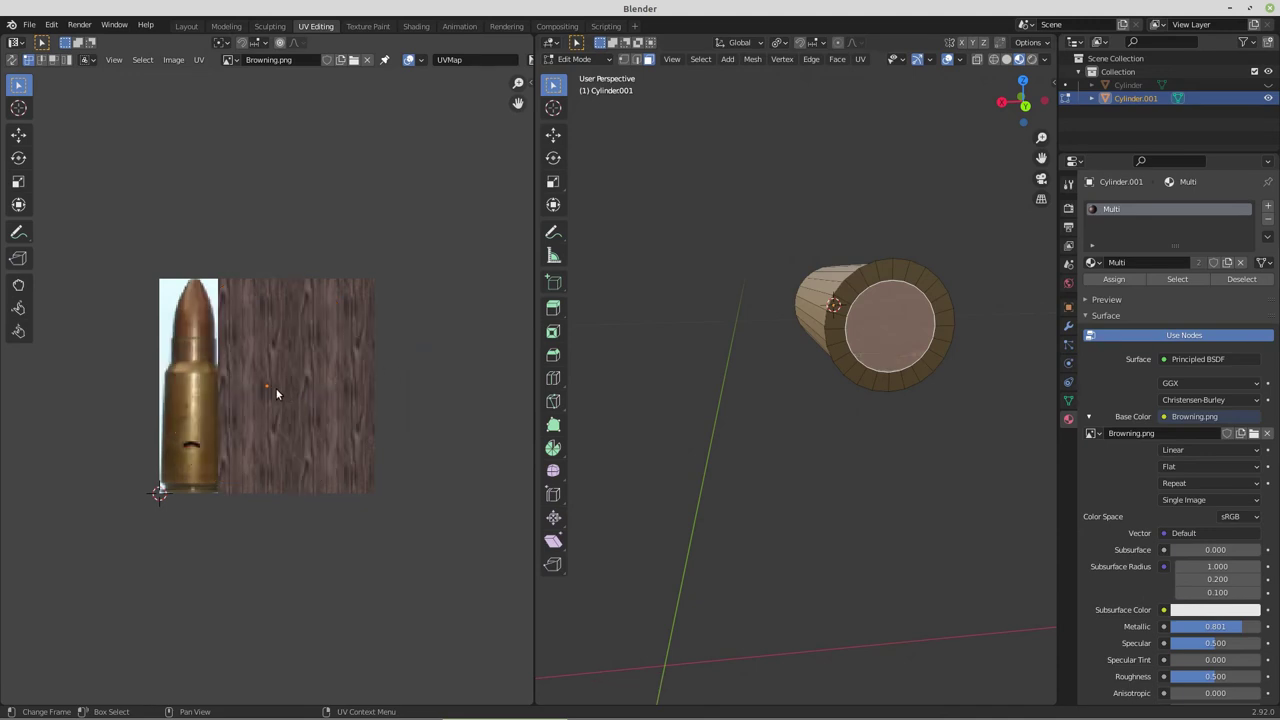
Try placing the base face's UV point on the dark mark in the casing image and check the base's color
{"action": "key", "text": "g"}
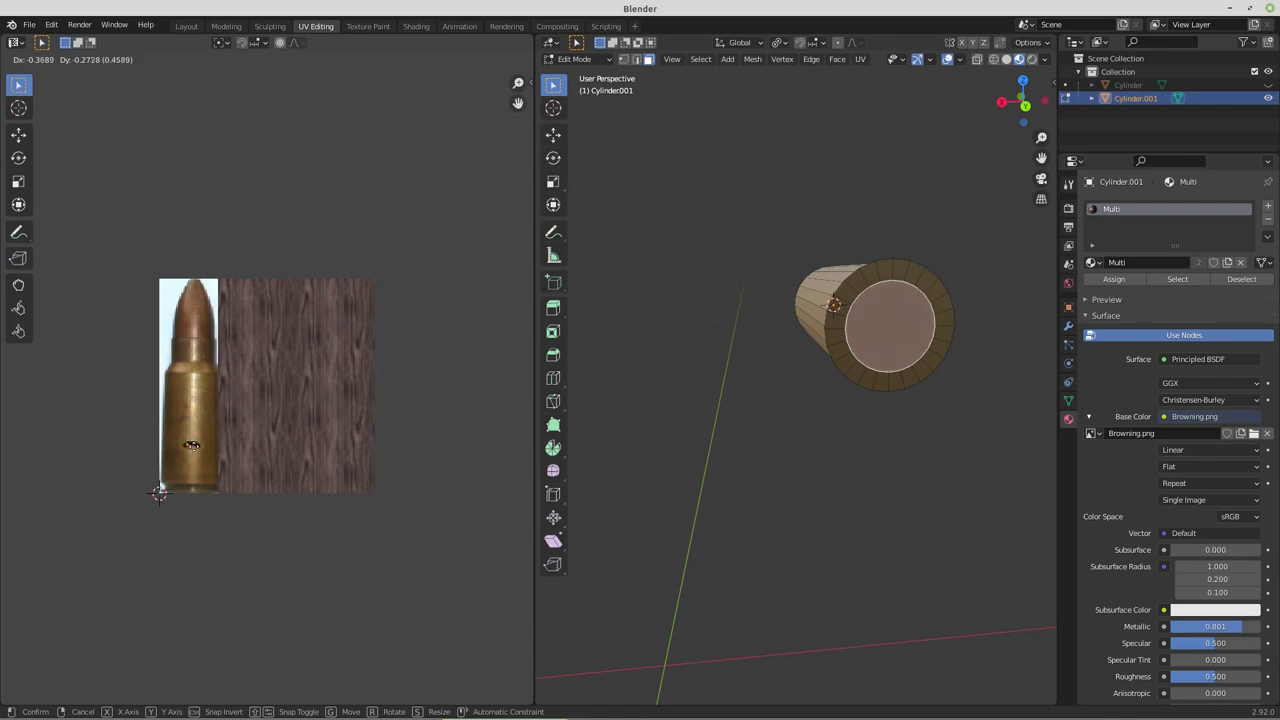
{"action": "left_click", "coordinate": [191, 445]}
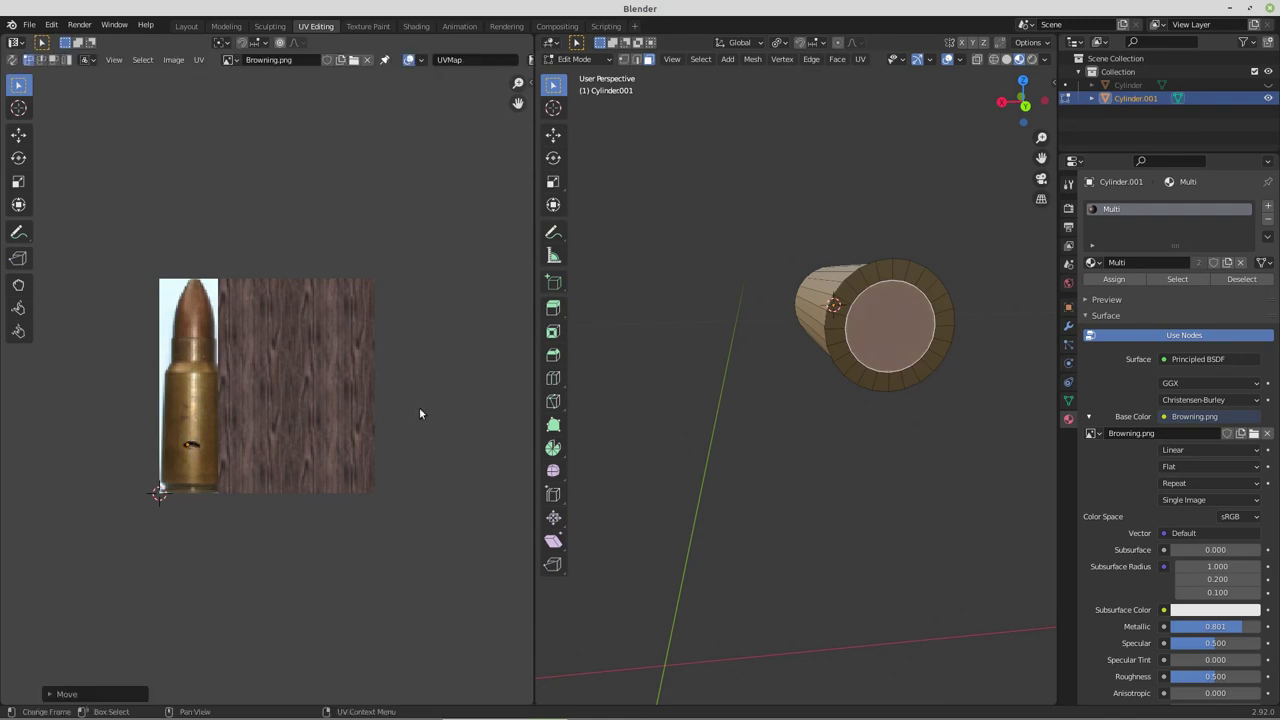
{"action": "key", "text": "h"}
{"action": "middle_click_drag", "start_coordinate": [706, 334], "coordinate": [760, 346]}
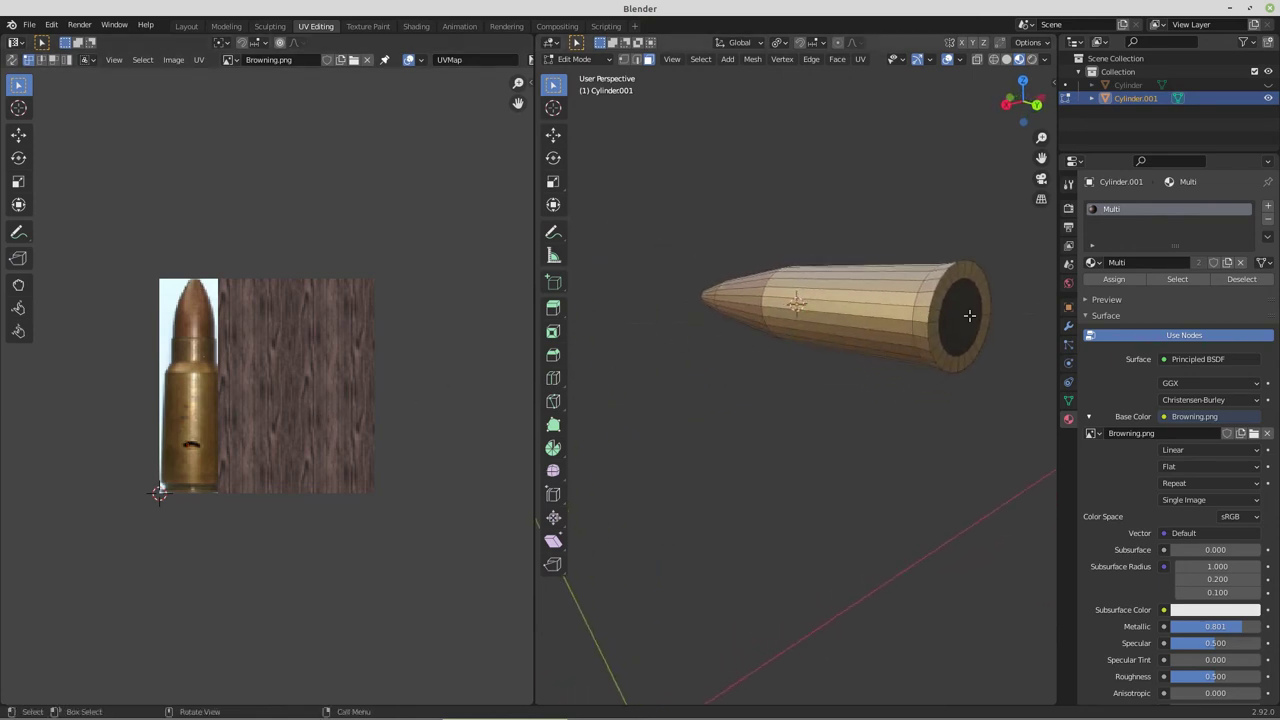
{"action": "key", "text": "alt+h"}
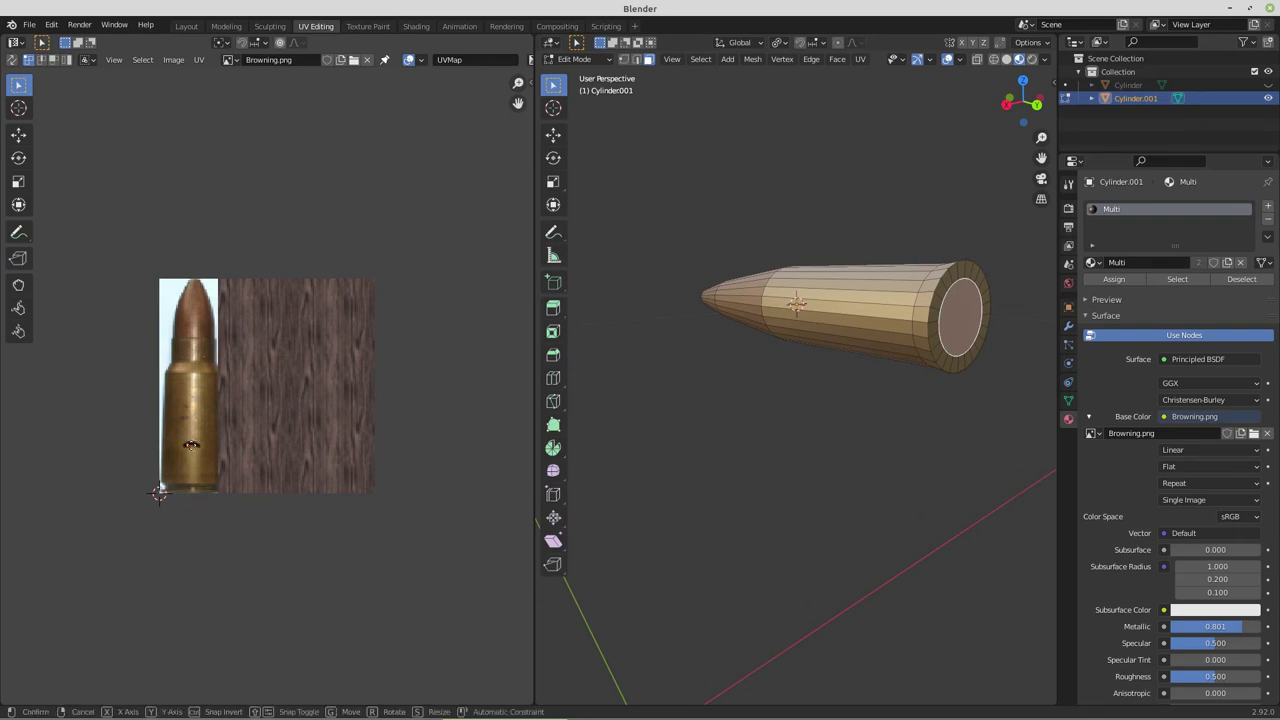
Move the base face's UV point onto the brass area just above the dark mark
{"action": "key", "text": "g"}
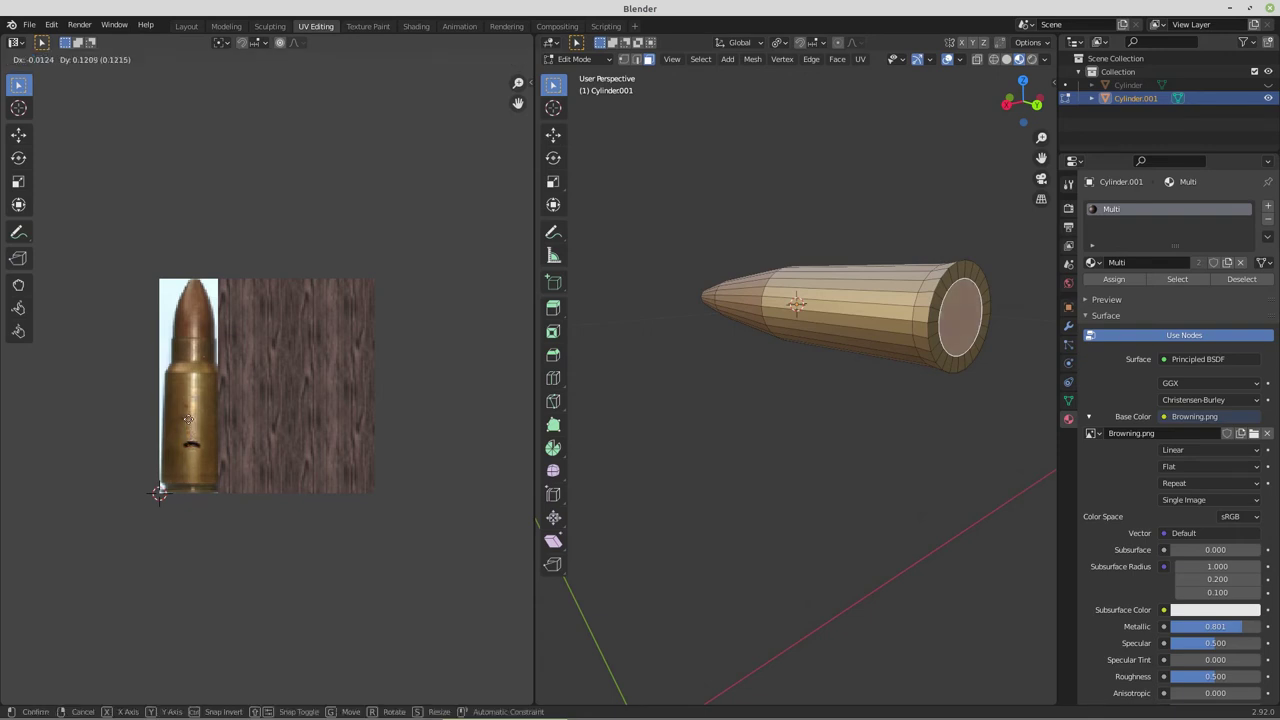
{"action": "left_click", "coordinate": [188, 419]}
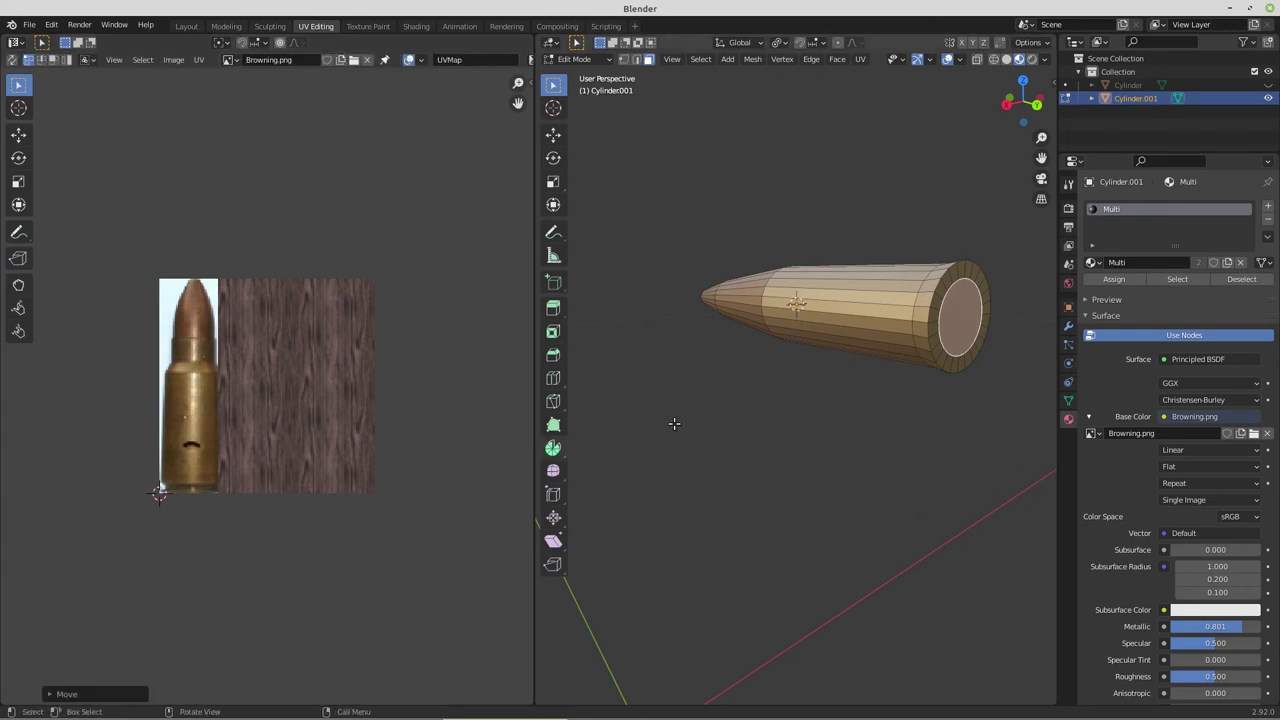
{"action": "scroll", "coordinate": [851, 383], "scroll_direction": "up", "scroll_amount": 4}
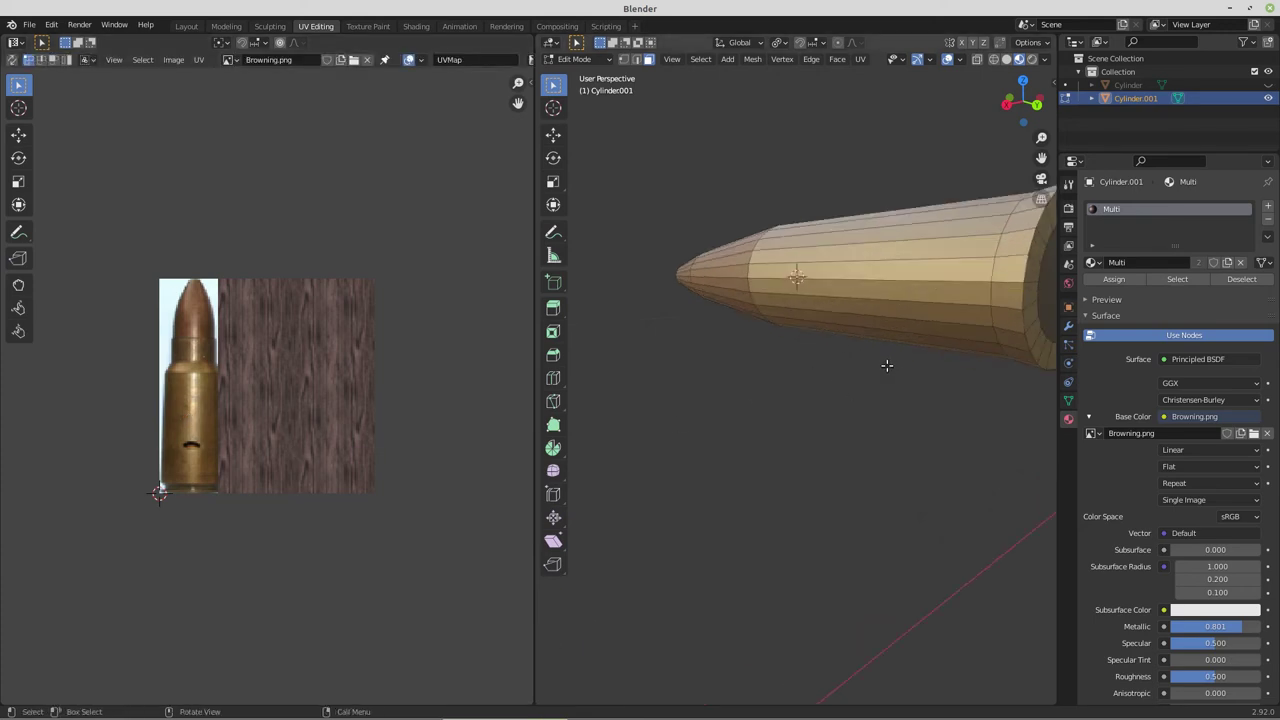
{"action": "middle_click_drag", "start_coordinate": [883, 366], "coordinate": [940, 374]}
{"action": "scroll", "coordinate": [822, 380], "scroll_direction": "down", "scroll_amount": 5}
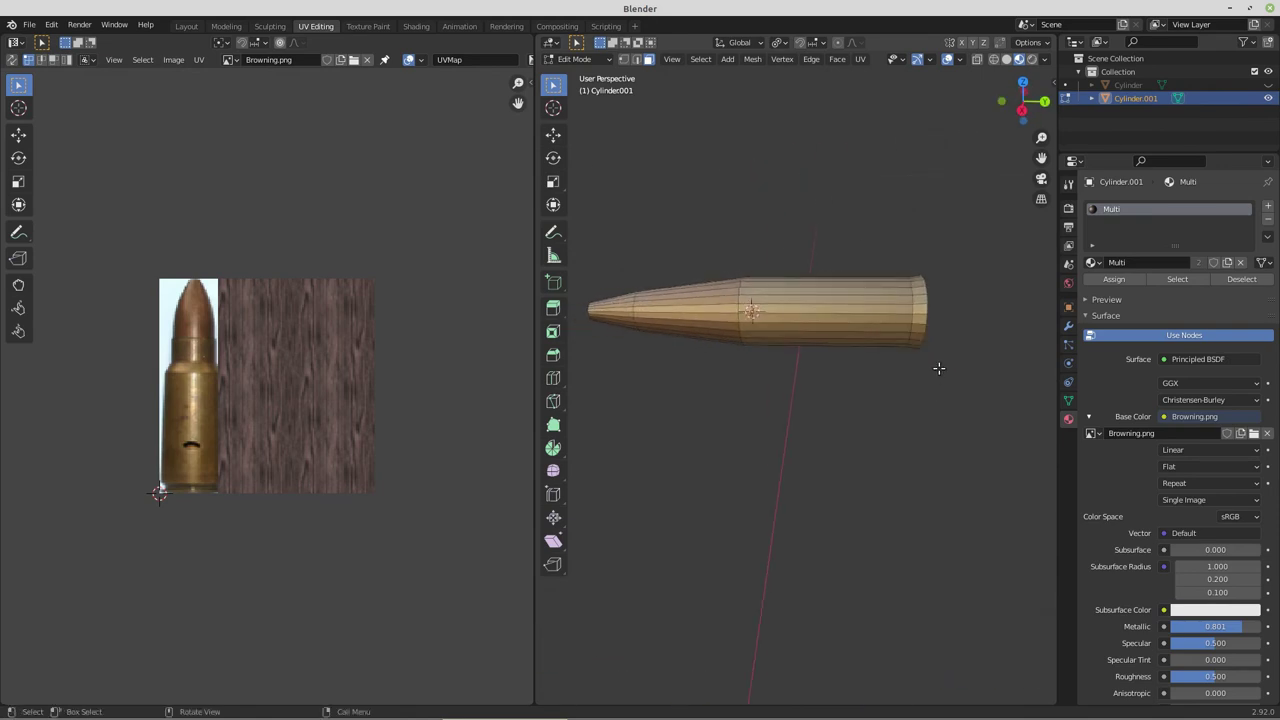
Preview the cartridge in Object Mode, return to editing it in the Modeling workspace and turn off X-ray
{"action": "key", "text": "Tab"}
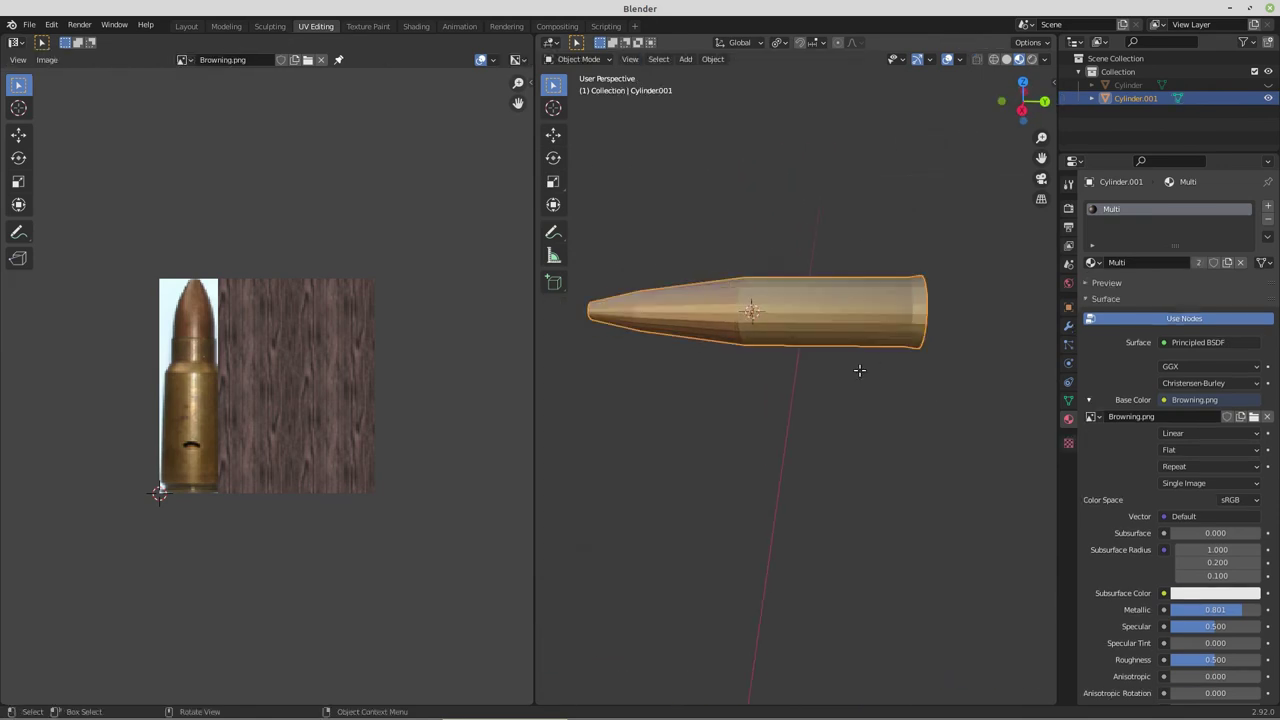
{"action": "key", "text": "Tab"}
{"action": "left_click", "coordinate": [226, 26]}
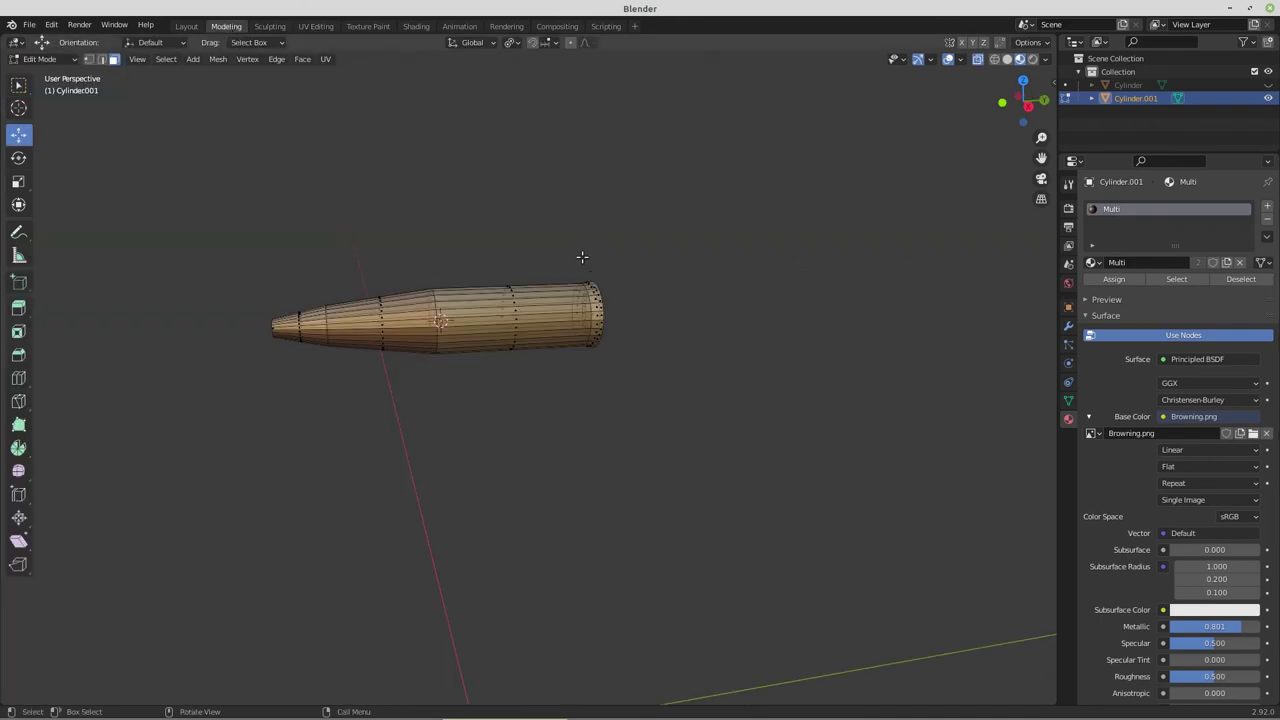
{"action": "left_click", "coordinate": [977, 60]}
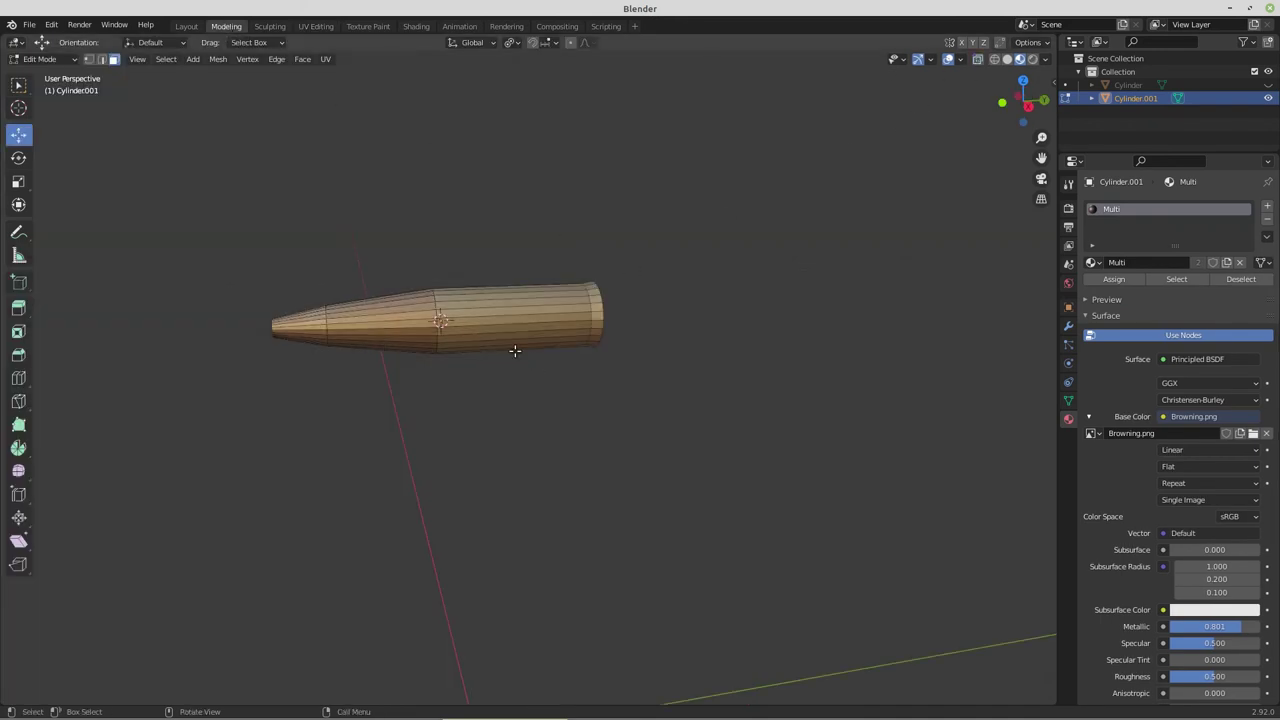
Select all faces of the casing's straight section through the mesh and add a second material slot using GunBlack
{"action": "left_click", "coordinate": [977, 60]}
{"action": "key", "text": "KP_1"}
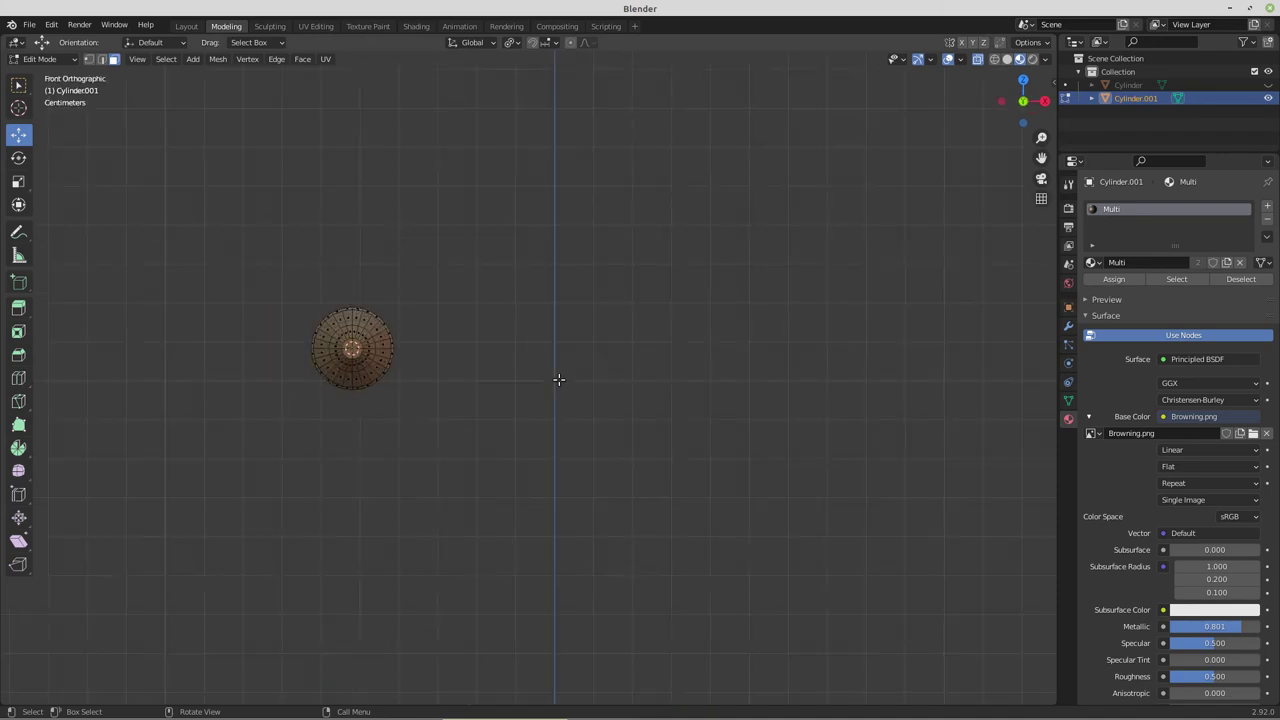
{"action": "key", "text": "KP_3"}
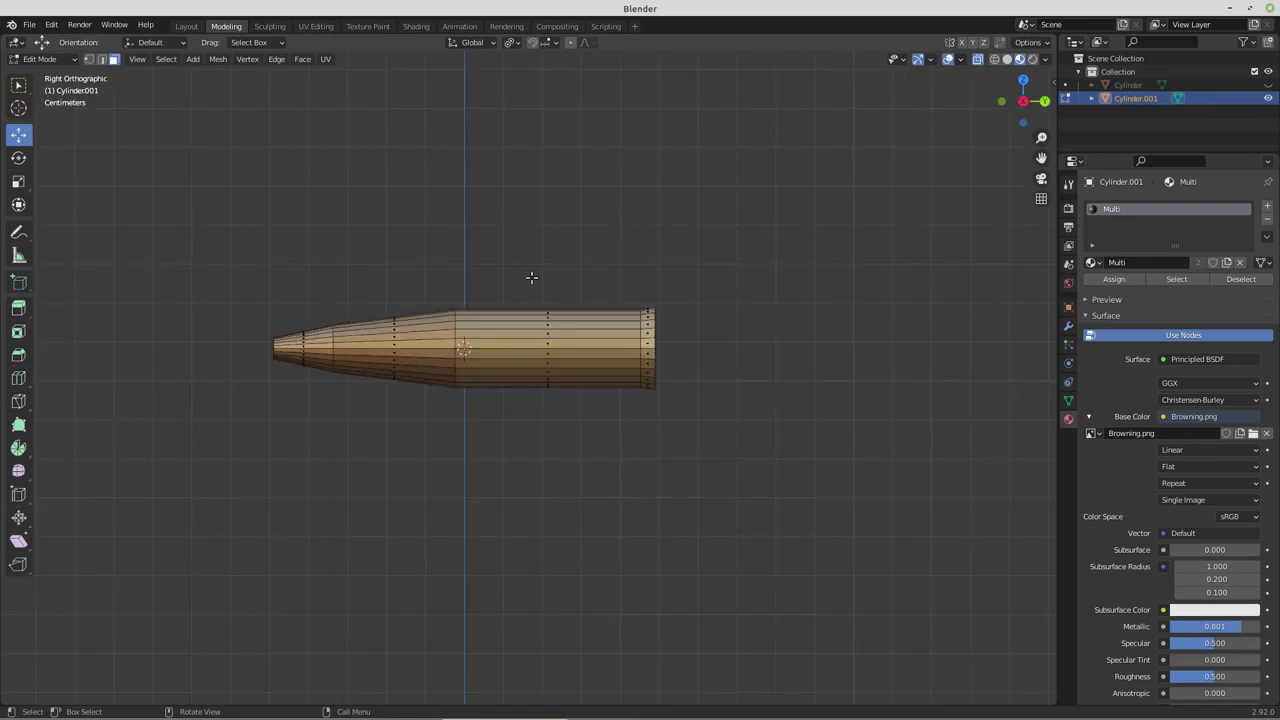
{"action": "left_click_drag", "start_coordinate": [528, 272], "coordinate": [582, 443]}
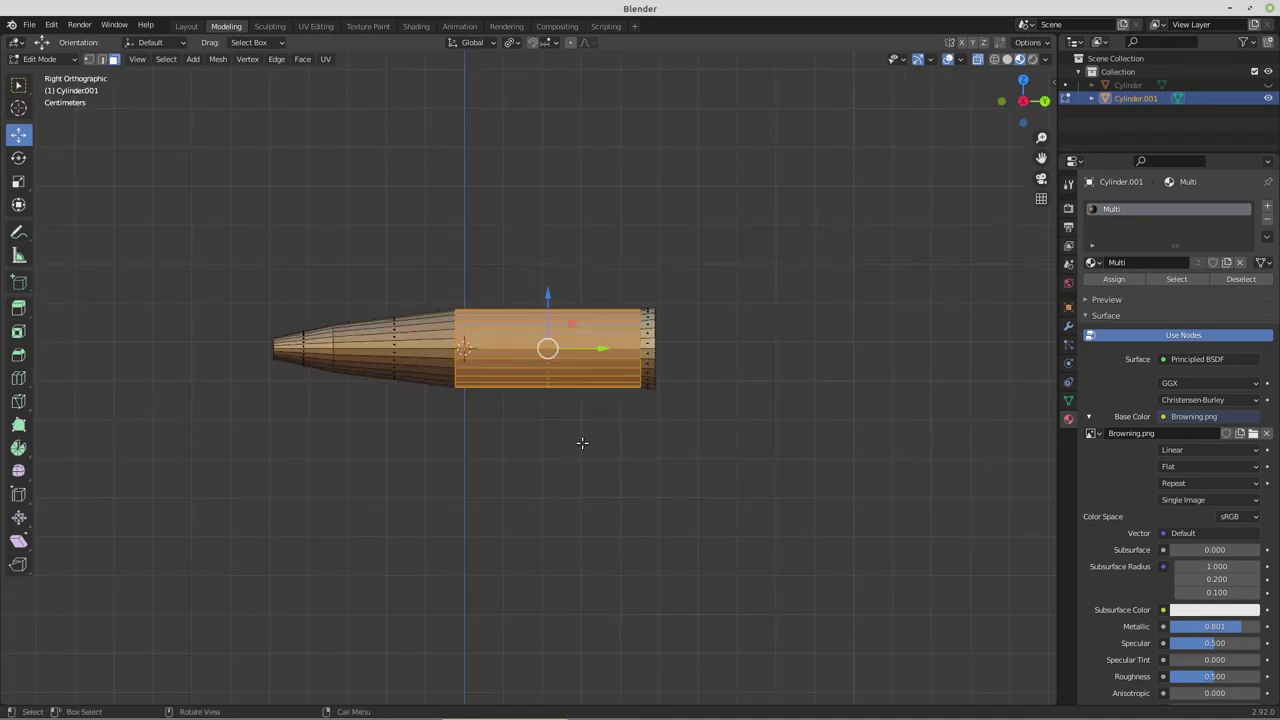
{"action": "middle_click_drag", "start_coordinate": [582, 443], "coordinate": [553, 498], "text": "shift"}
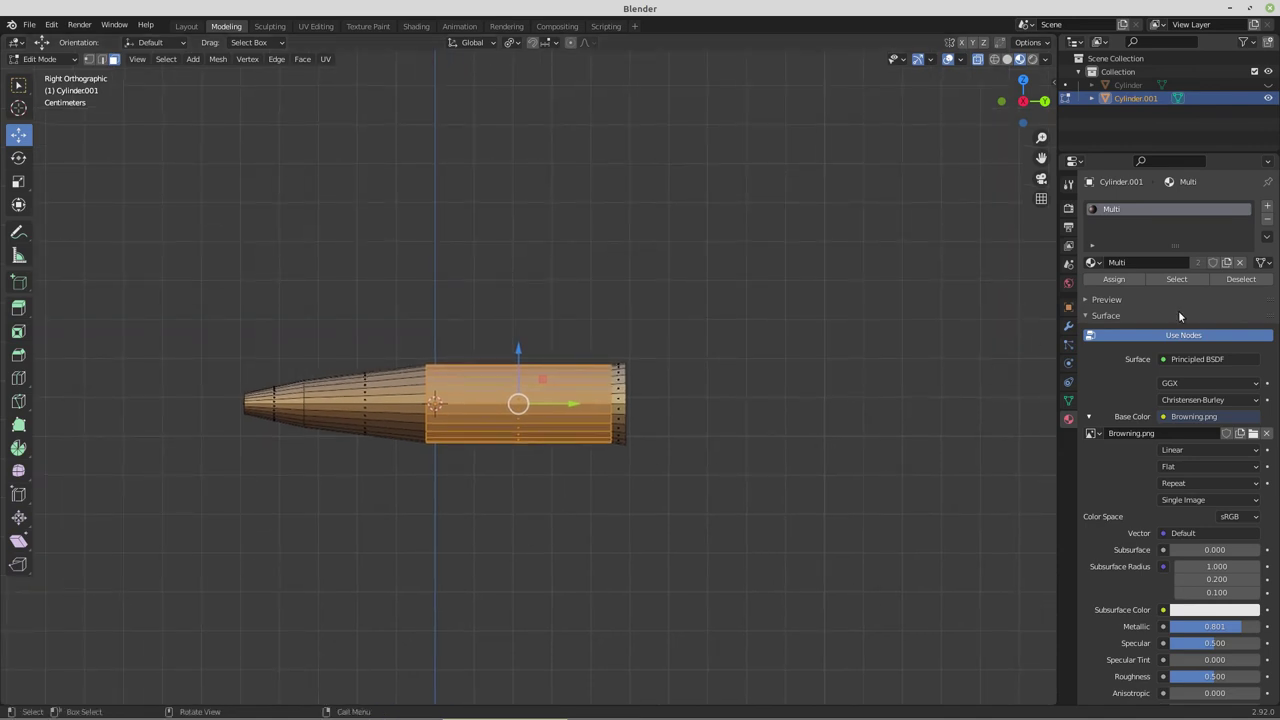
{"action": "left_click", "coordinate": [1267, 206]}
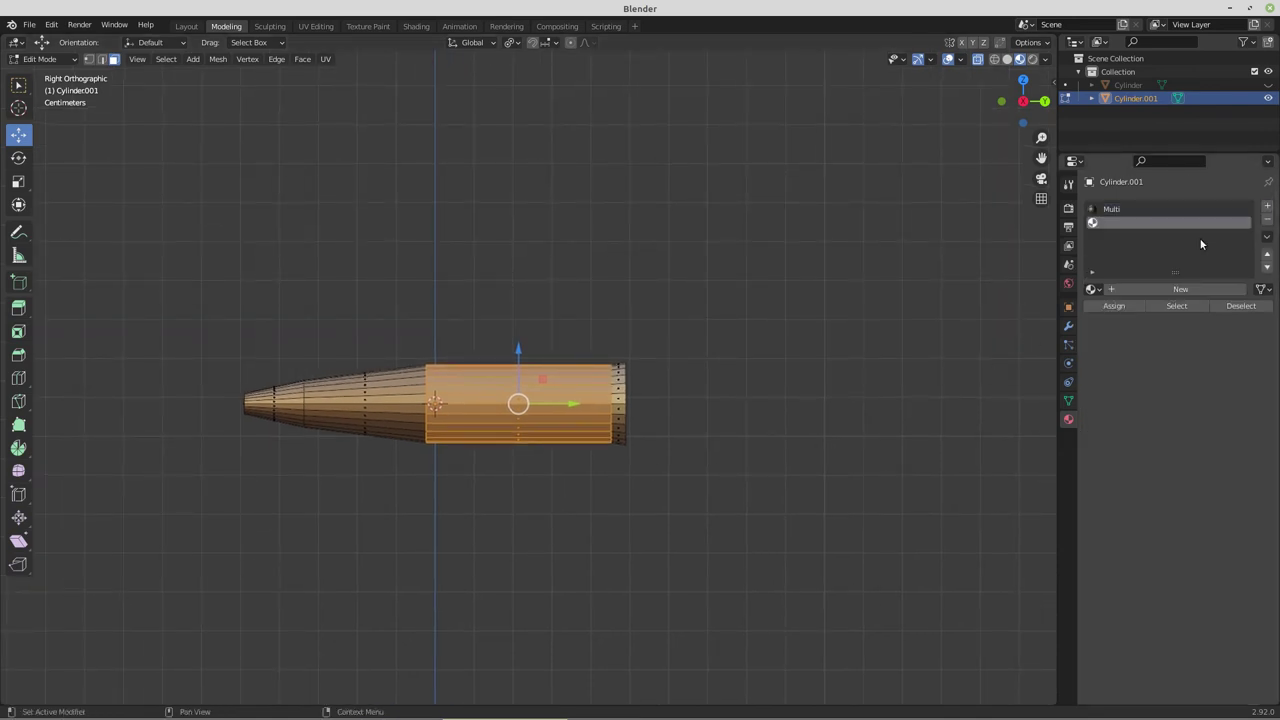
{"action": "left_click", "coordinate": [1093, 289]}
{"action": "left_click", "coordinate": [1120, 322]}
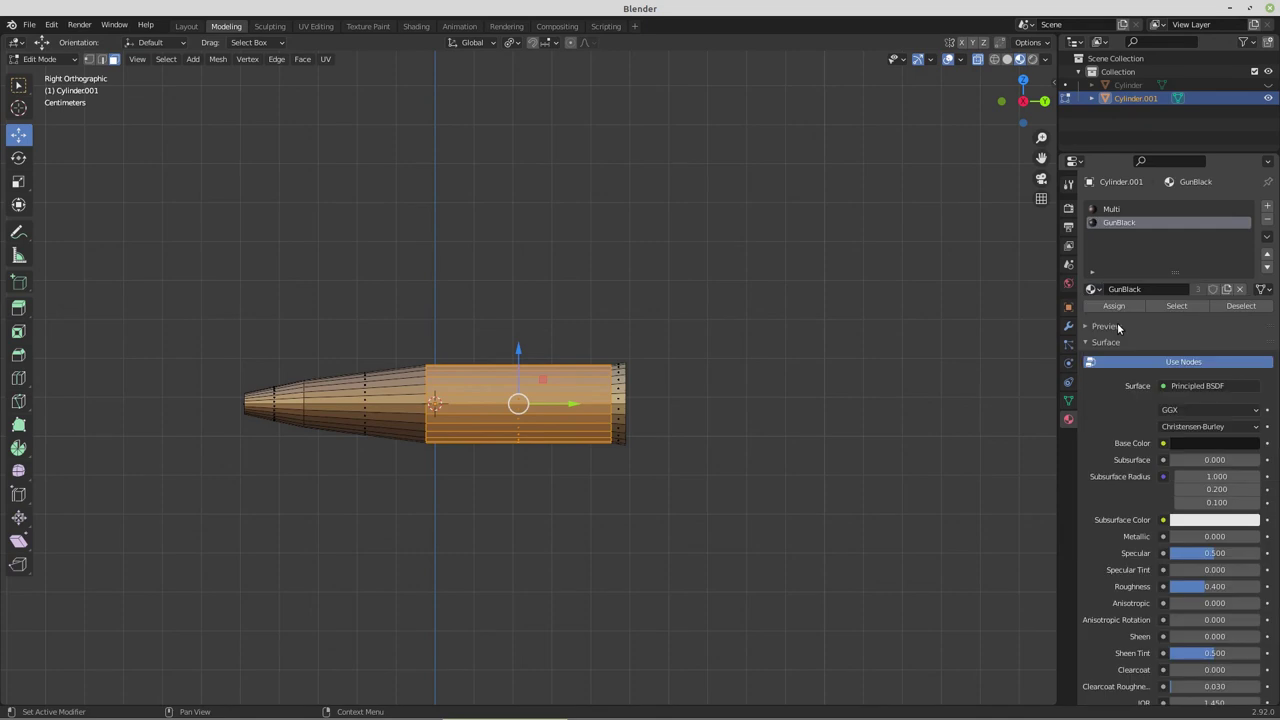
Duplicate the straight casing faces in place, scale the copy up to about 1.03 and shrink it along Y into a narrow band
{"action": "key", "text": "shift+d"}
{"action": "right_click", "coordinate": [614, 467]}
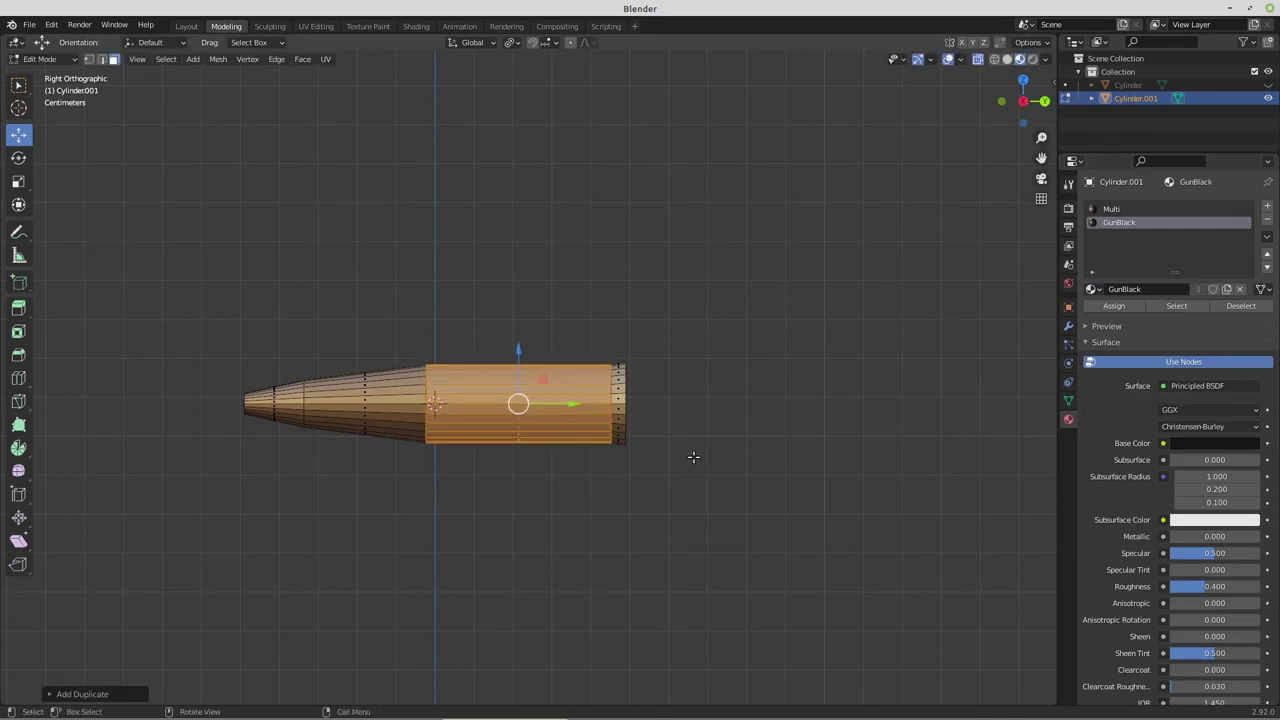
{"action": "key", "text": "s"}
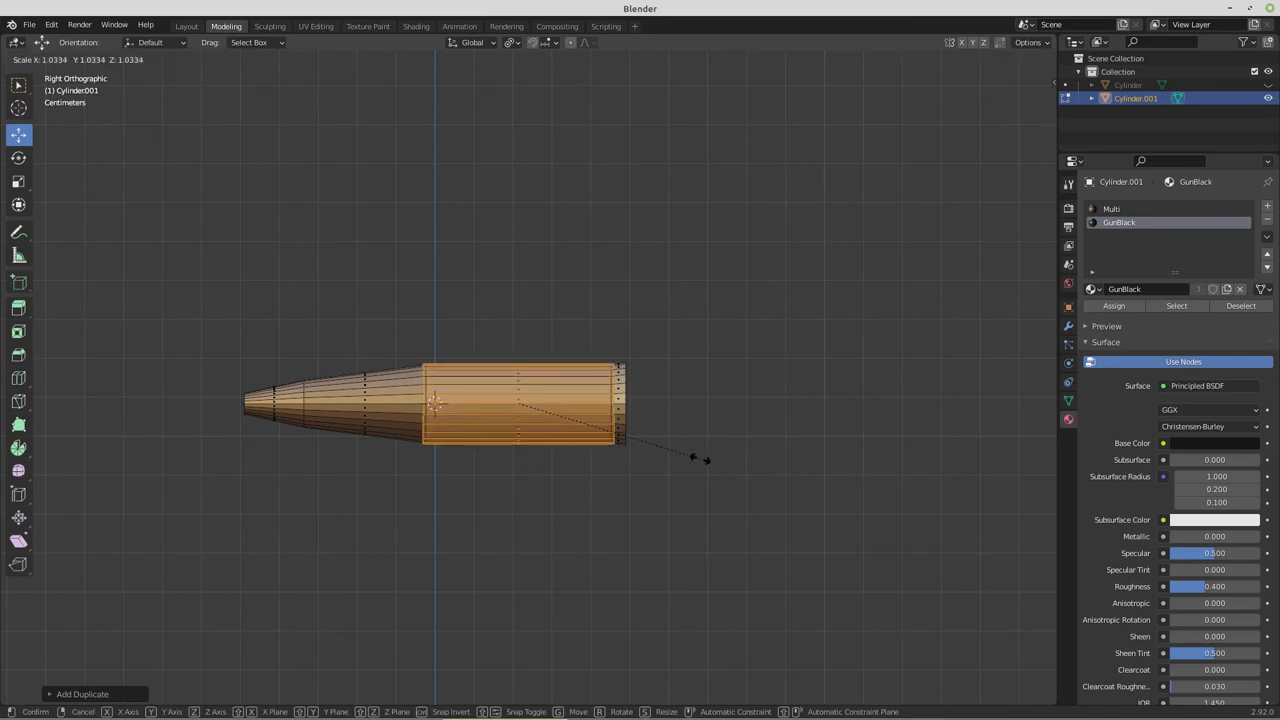
{"action": "left_click", "coordinate": [700, 458]}
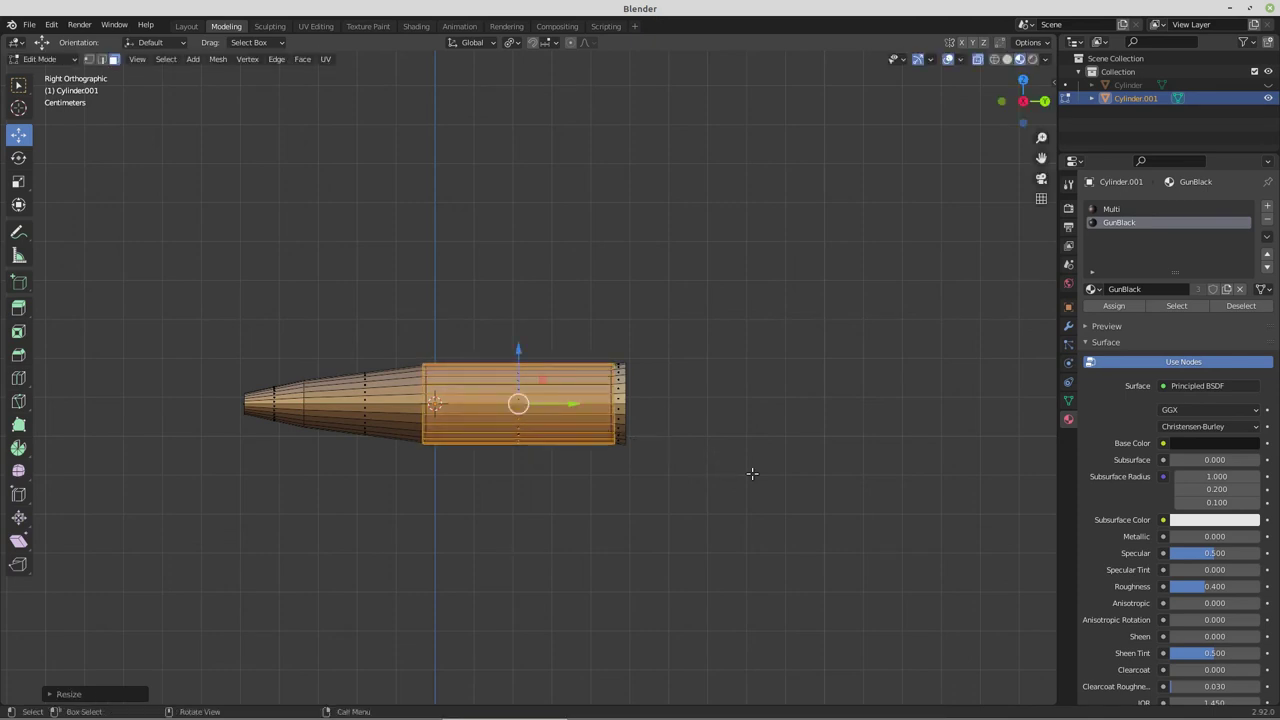
{"action": "key", "text": "s"}
{"action": "key", "text": "y"}
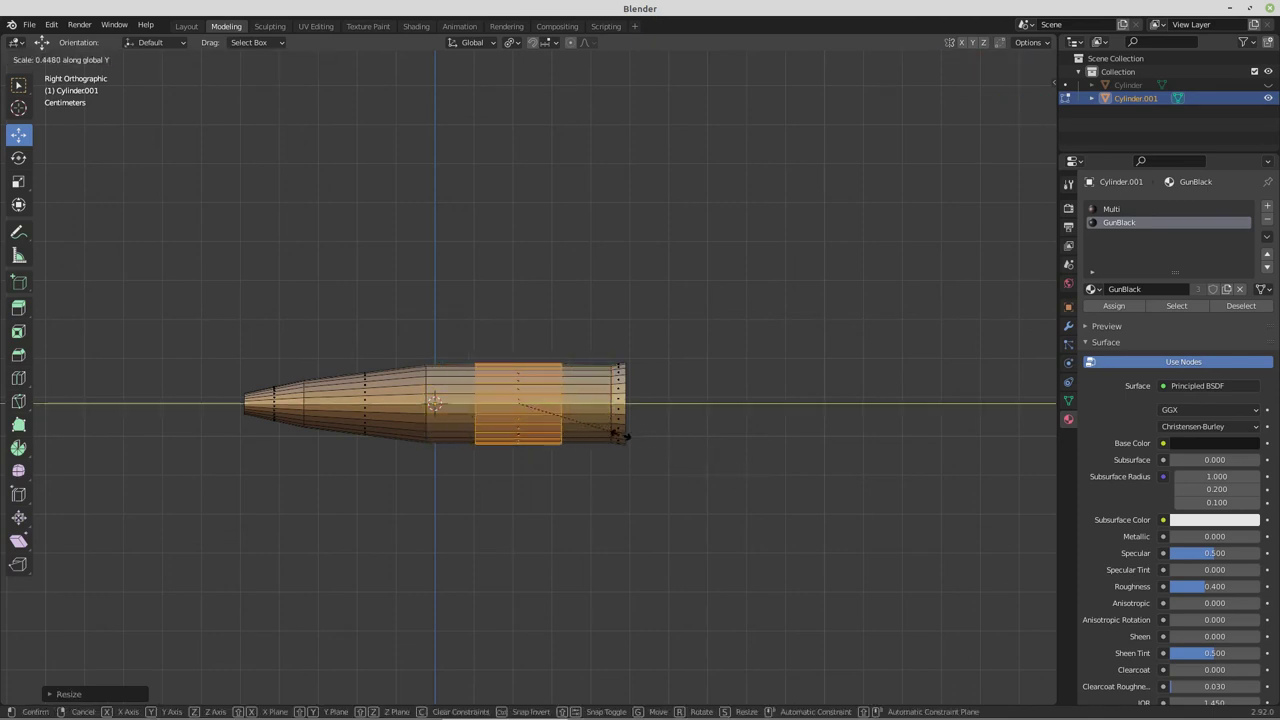
{"action": "left_click", "coordinate": [556, 416]}
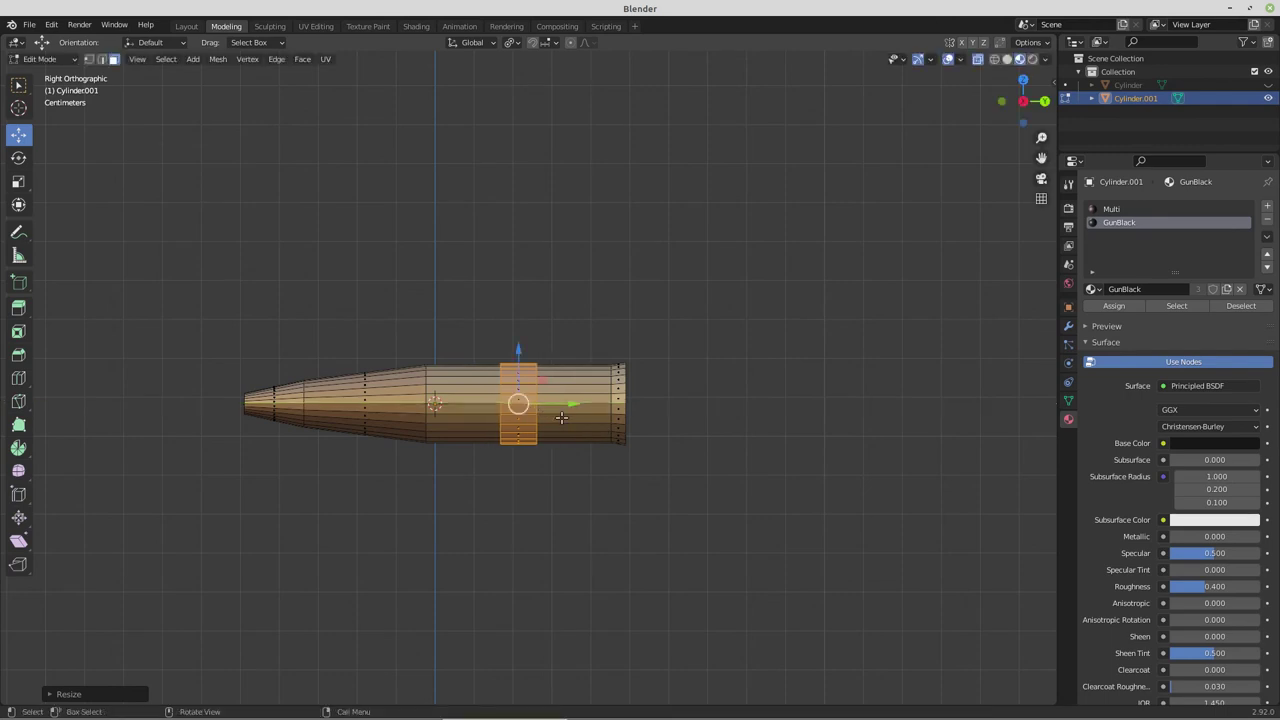
Move the band about 0.013 m along Y toward the base, then duplicate it and place the copy nearer the bullet tip
{"action": "left_click_drag", "start_coordinate": [572, 405], "coordinate": [631, 414]}
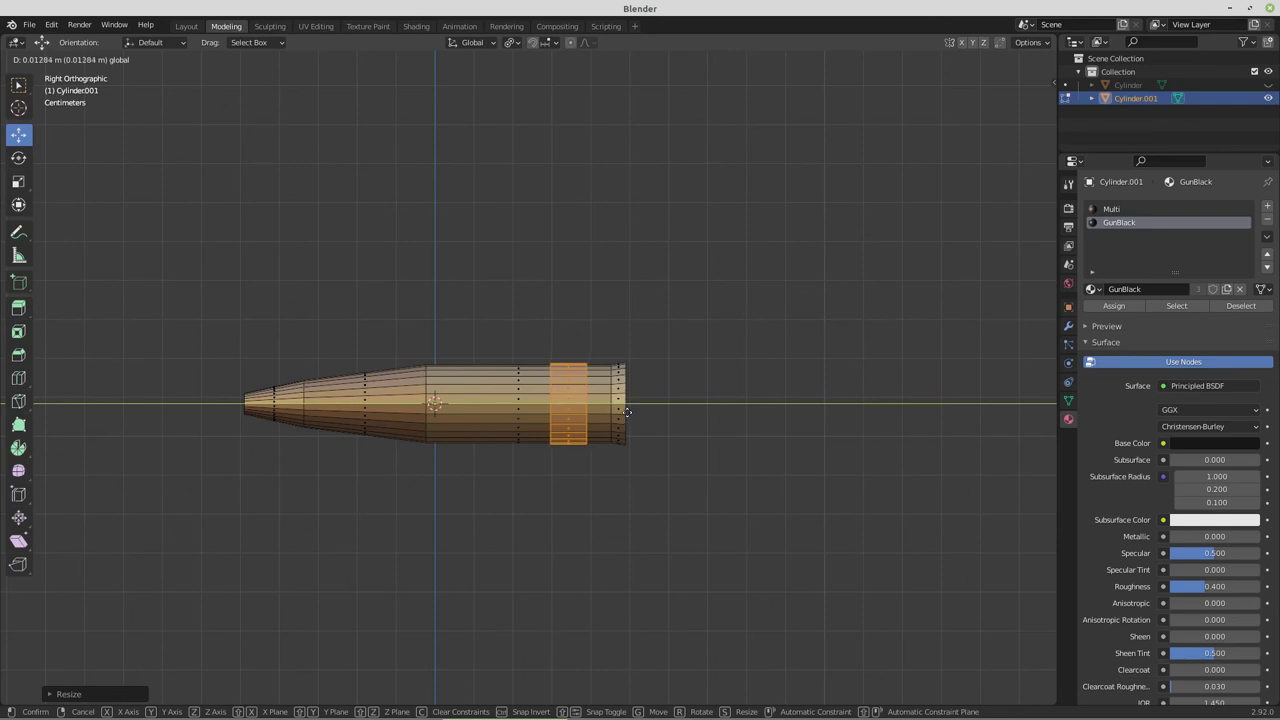
{"action": "left_click", "coordinate": [625, 411]}
{"action": "key", "text": "shift+d"}
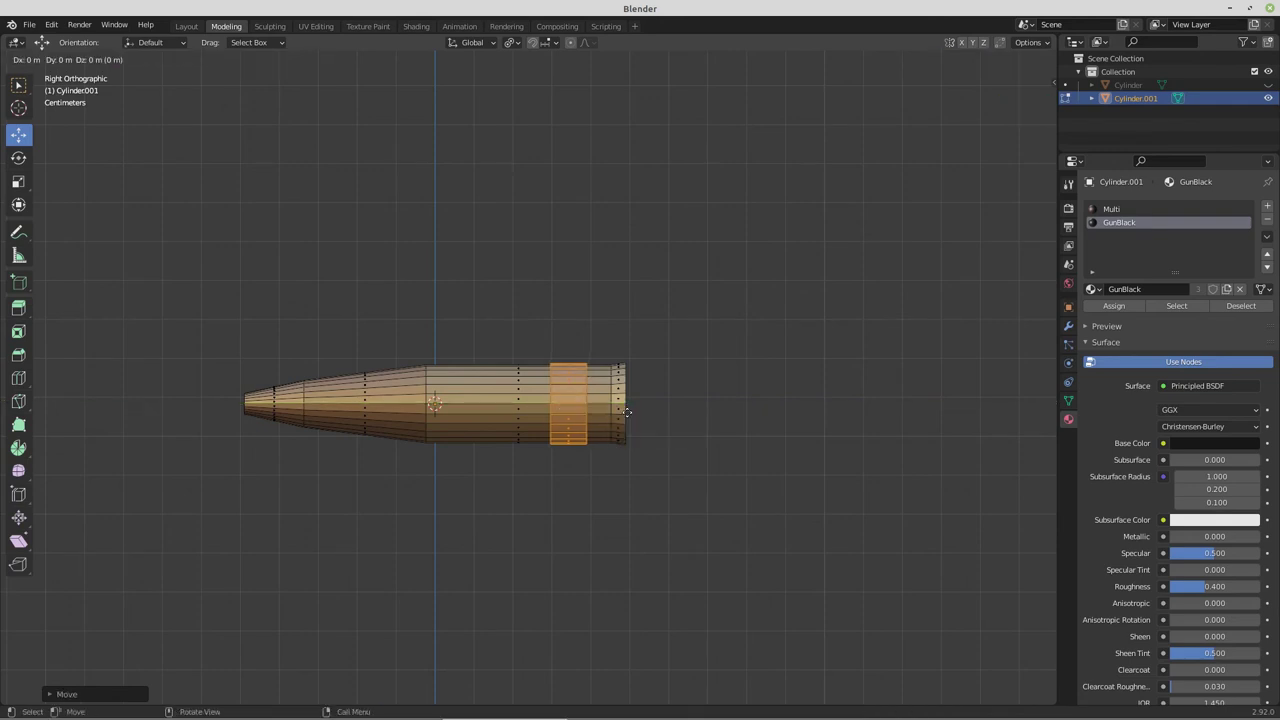
{"action": "right_click", "coordinate": [623, 404]}
{"action": "left_click_drag", "start_coordinate": [622, 403], "coordinate": [540, 400]}
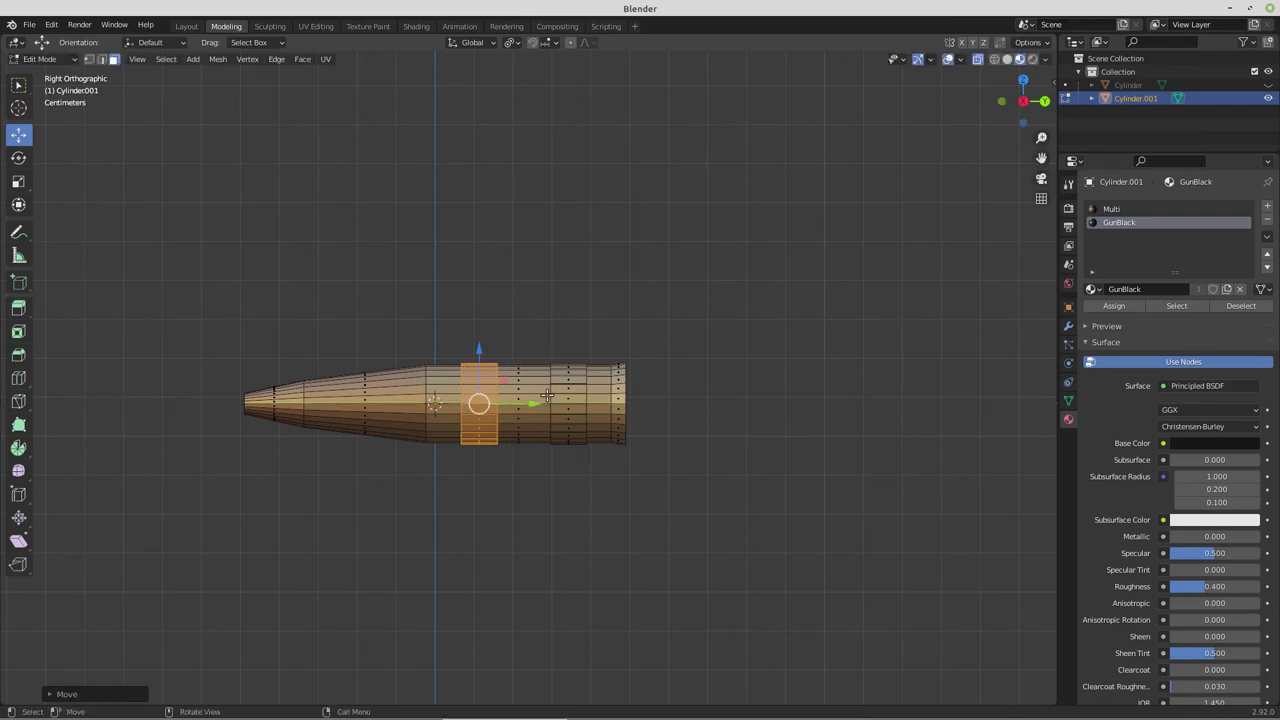
Turn off X-ray, select both bands around the casing and assign them the GunBlack material
{"action": "left_click", "coordinate": [978, 59]}
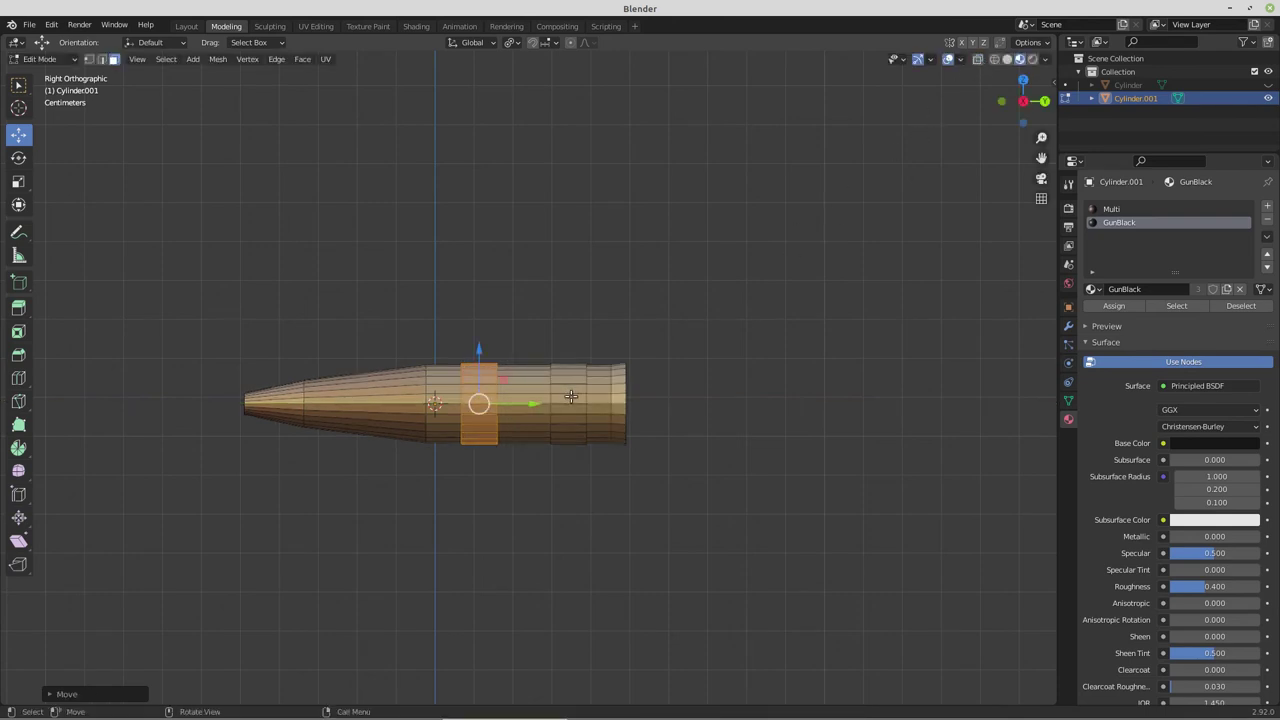
{"action": "key", "text": "l"}
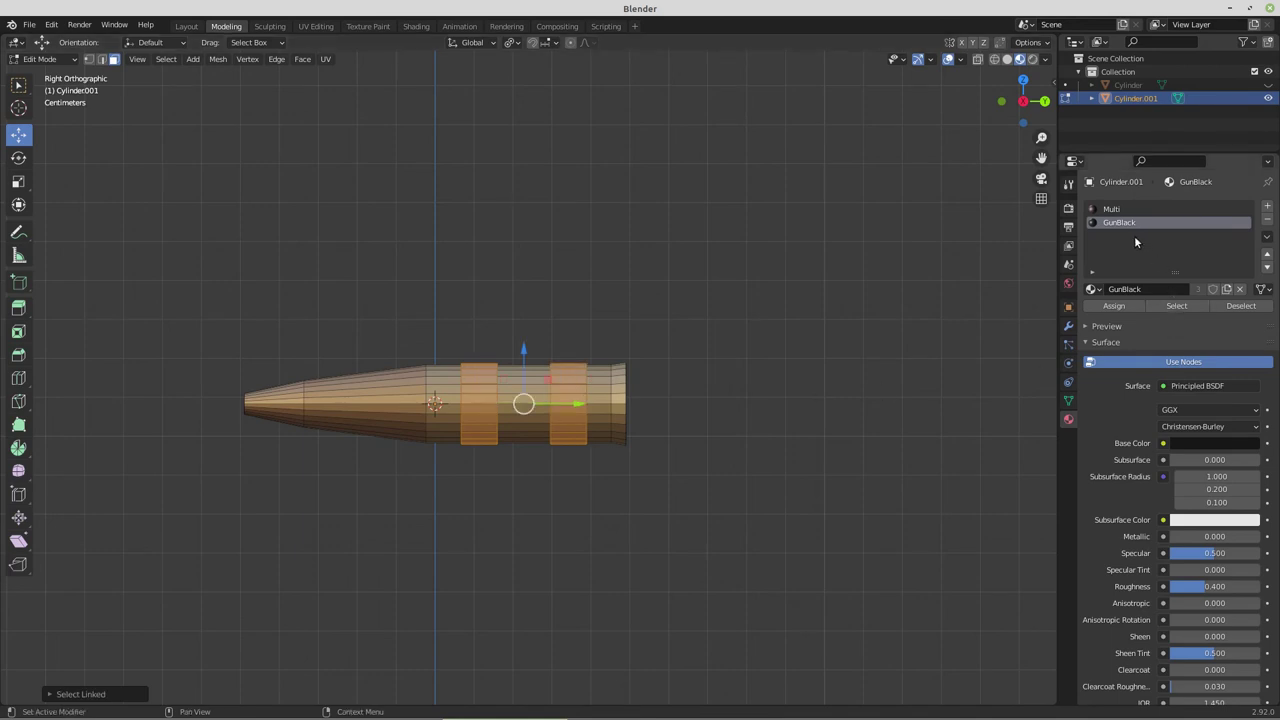
{"action": "left_click", "coordinate": [1121, 307]}
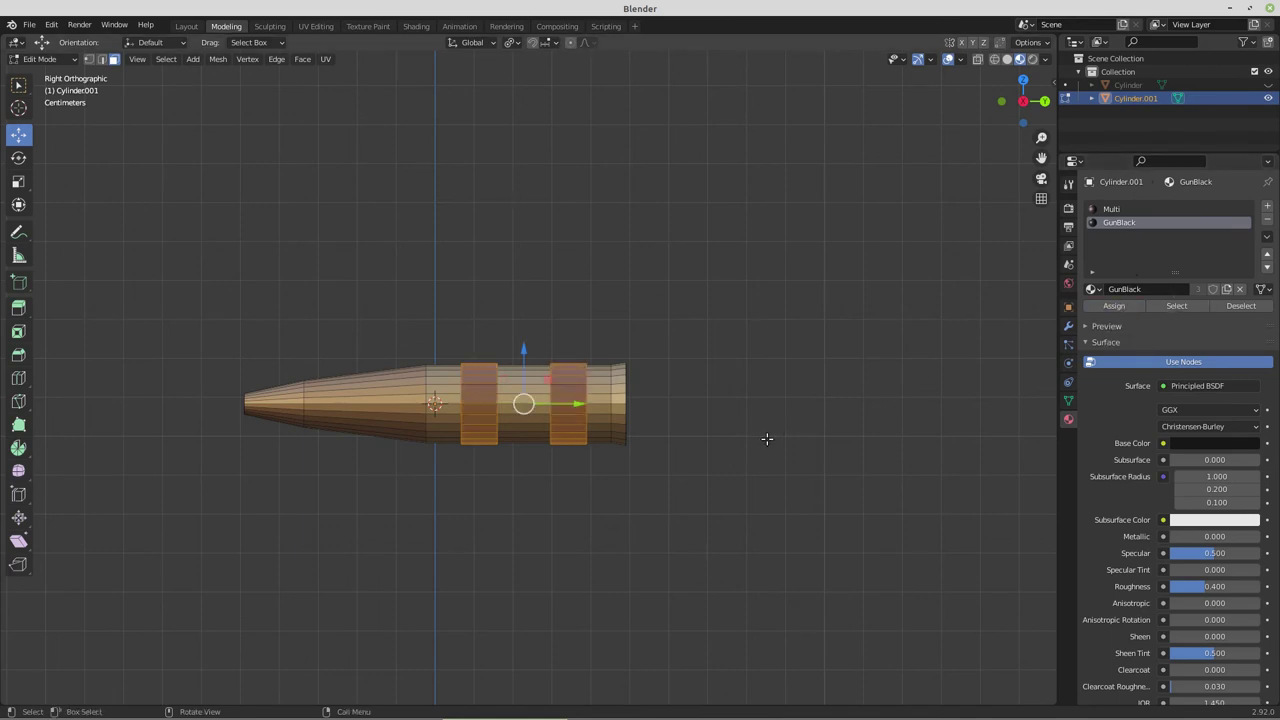
Extrude both black bands and scale them outward to about 1.10 to give them thickness
{"action": "middle_click_drag", "start_coordinate": [766, 437], "coordinate": [800, 432]}
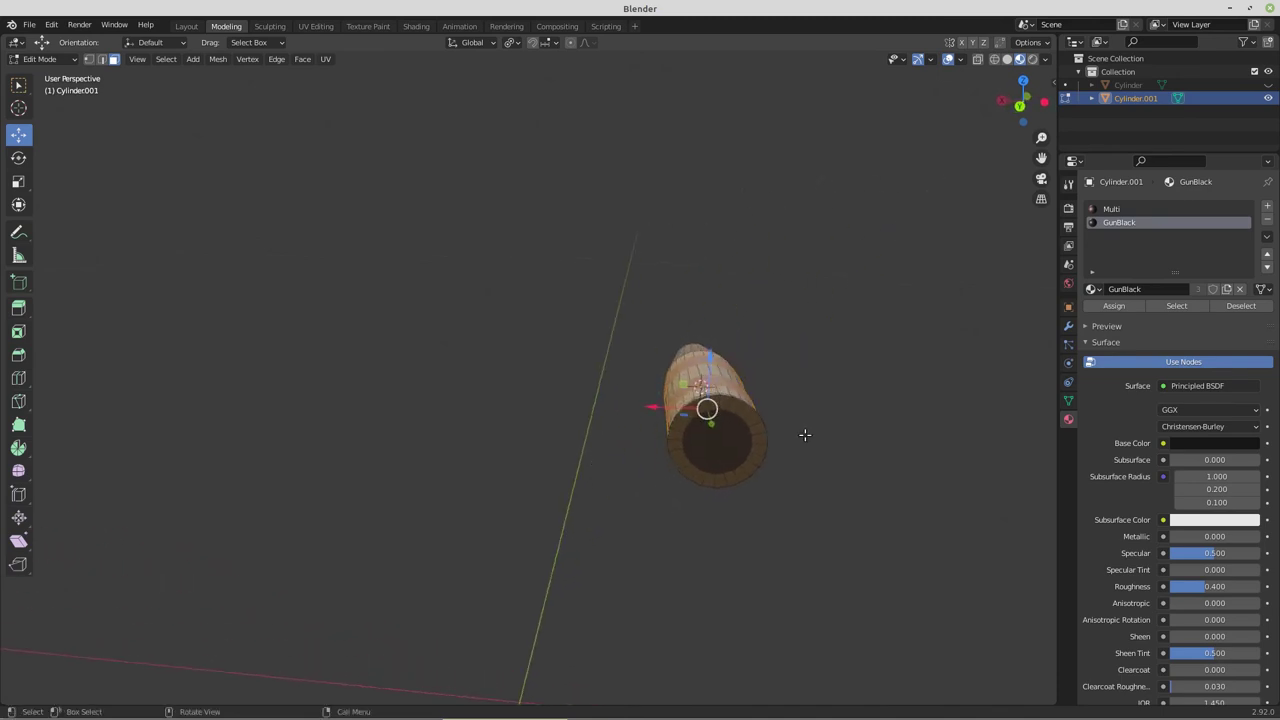
{"action": "key", "text": "e"}
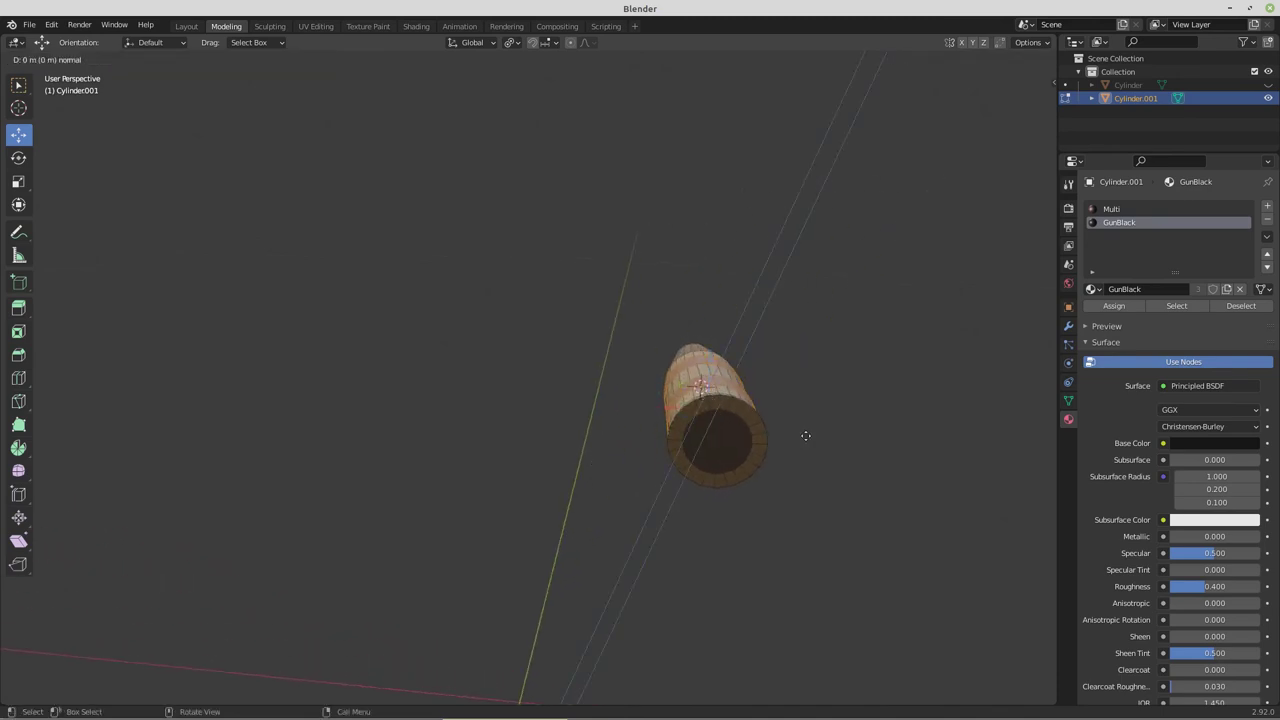
{"action": "key", "text": "s"}
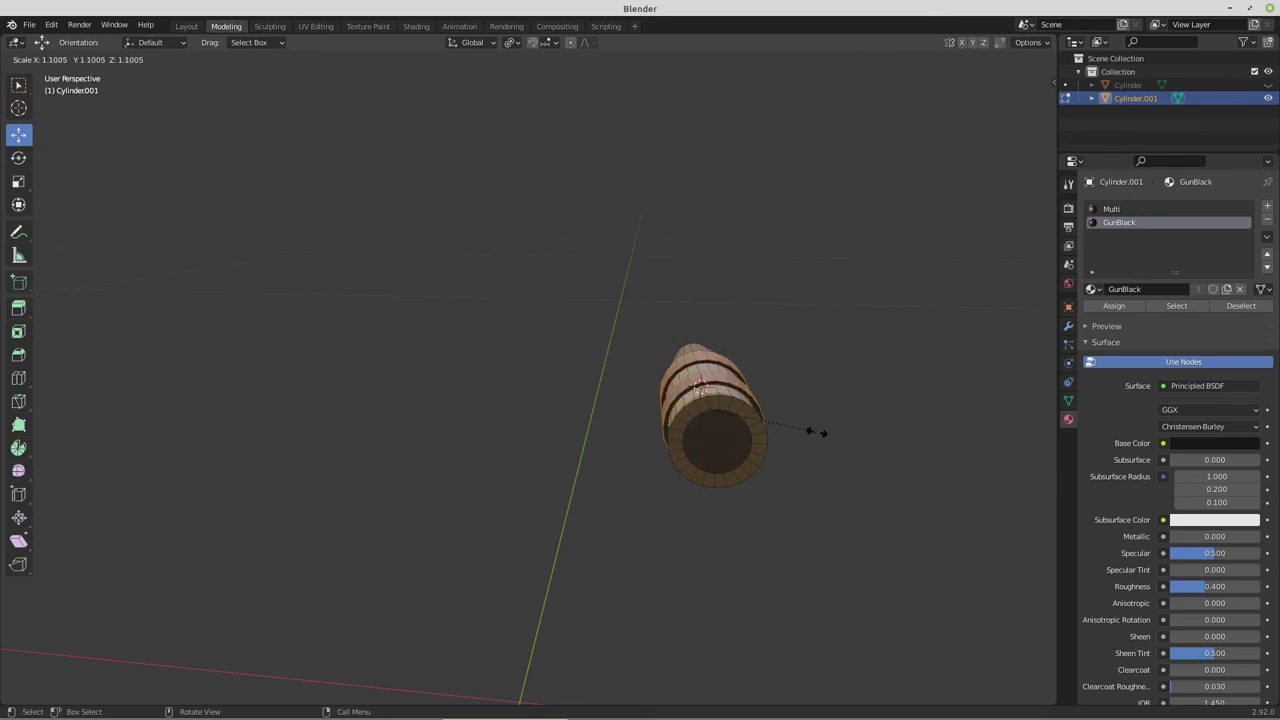
{"action": "left_click", "coordinate": [815, 431]}
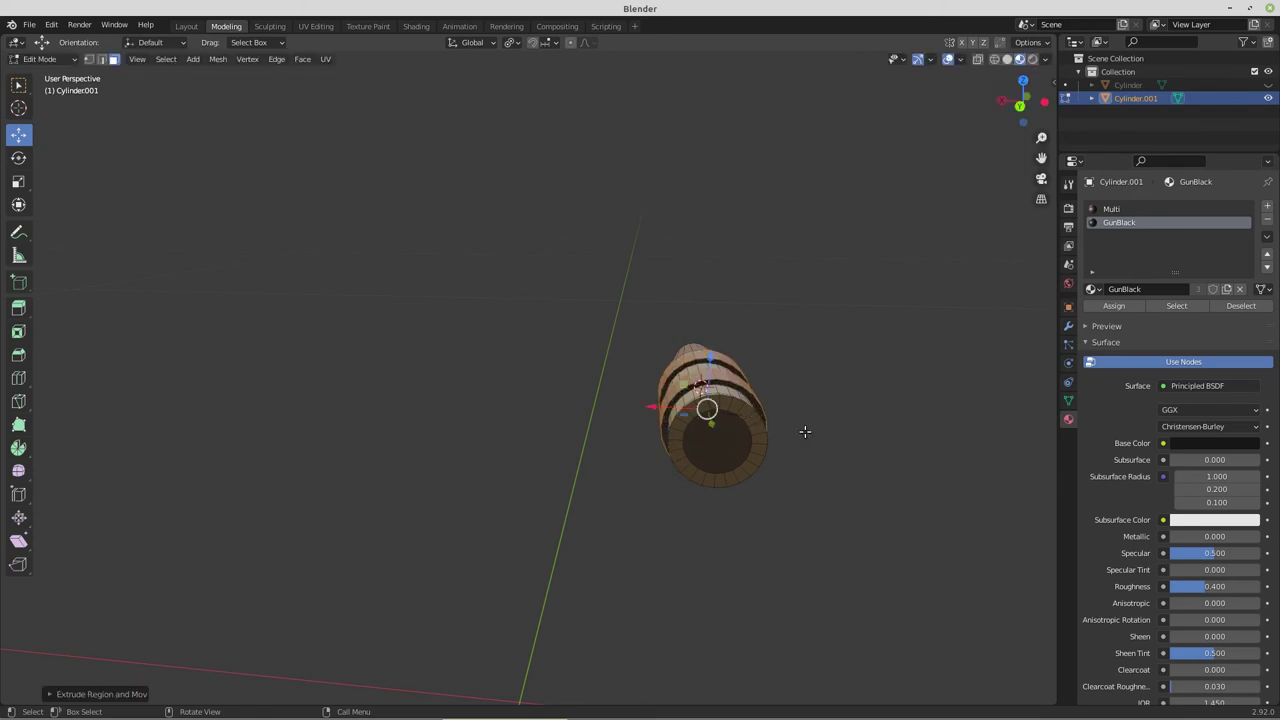
Select one side face on each black band and extrude both outward to form short link tabs
{"action": "middle_click_drag", "start_coordinate": [806, 429], "coordinate": [607, 414]}
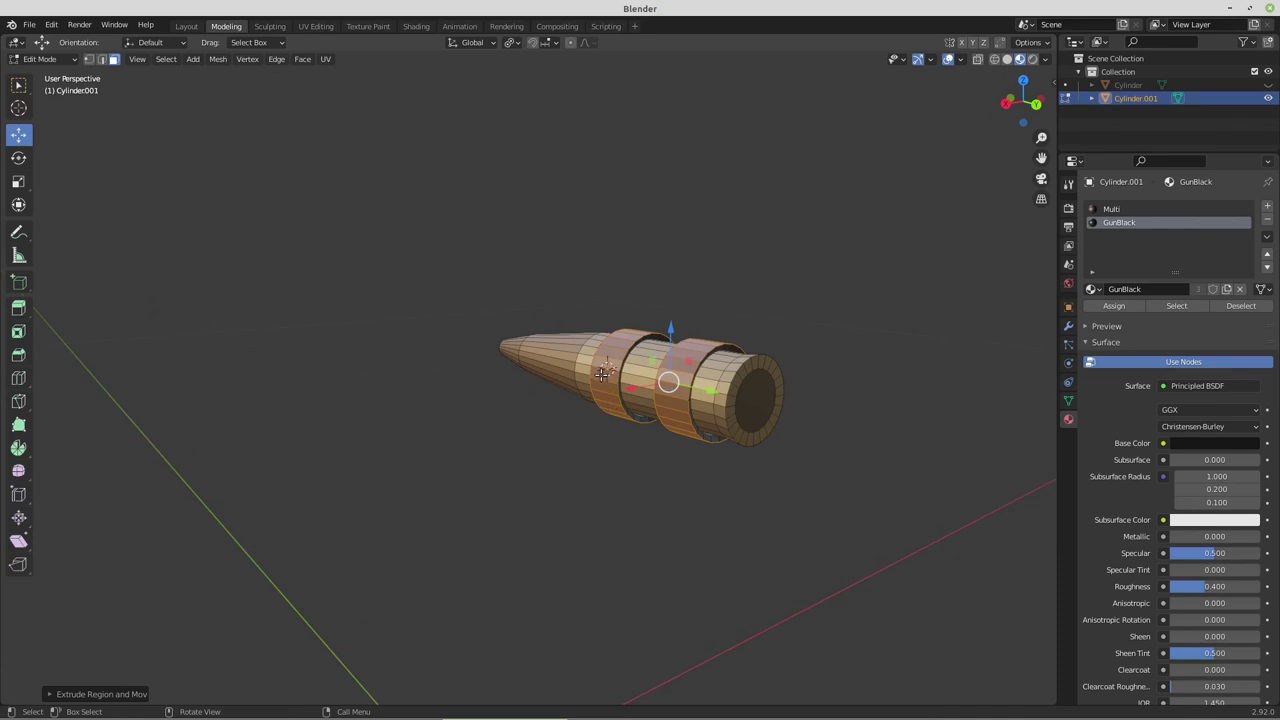
{"action": "left_click", "coordinate": [601, 374]}
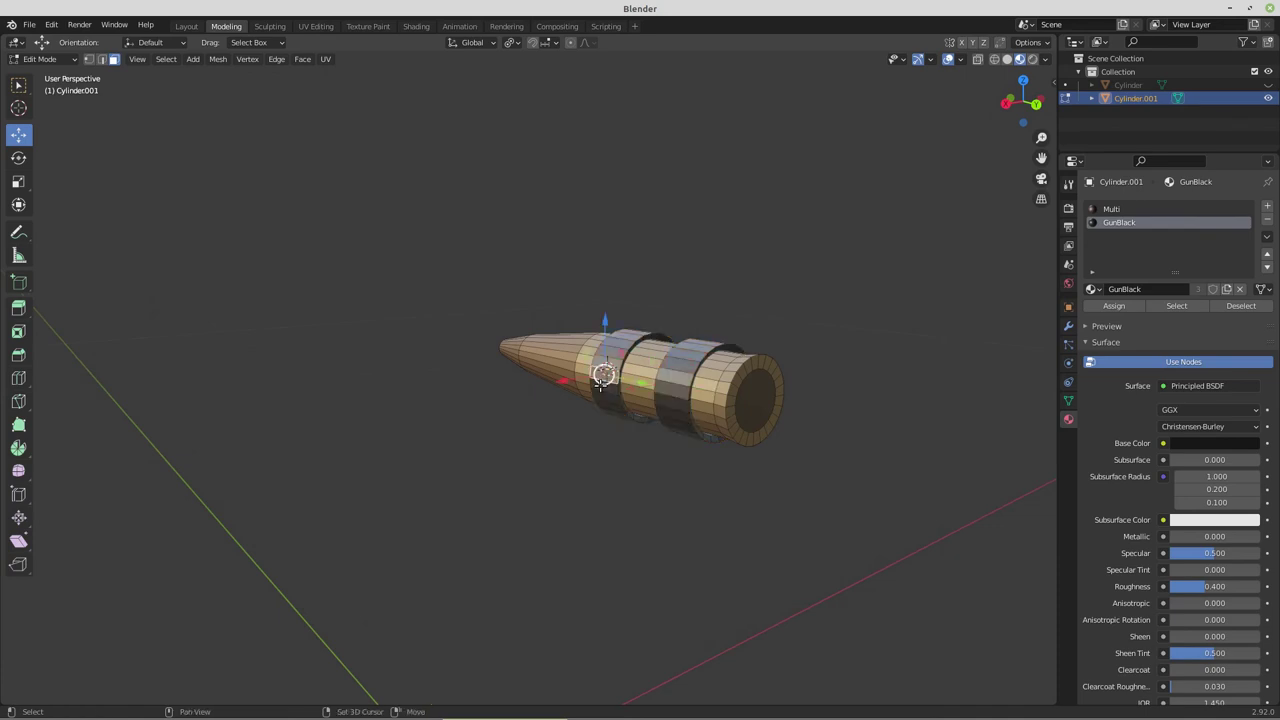
{"action": "left_click", "coordinate": [664, 388], "text": "shift"}
{"action": "left_click", "coordinate": [670, 400], "text": "shift"}
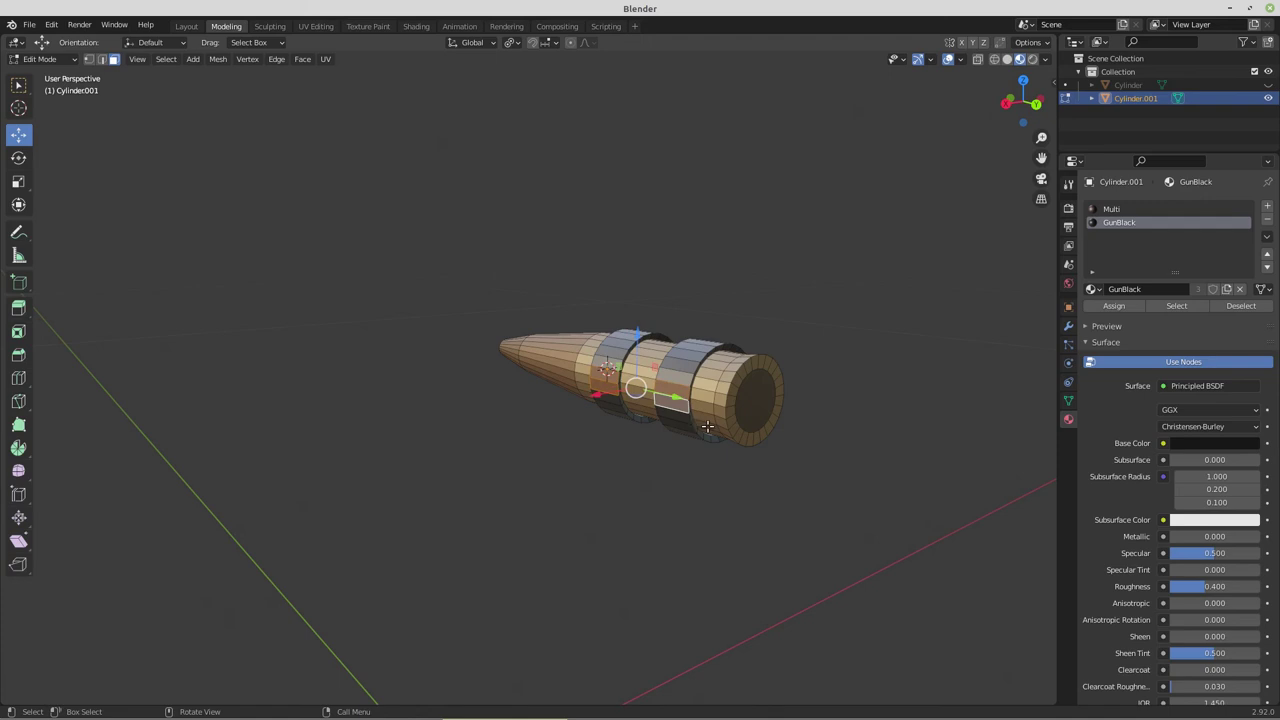
{"action": "key", "text": "e"}
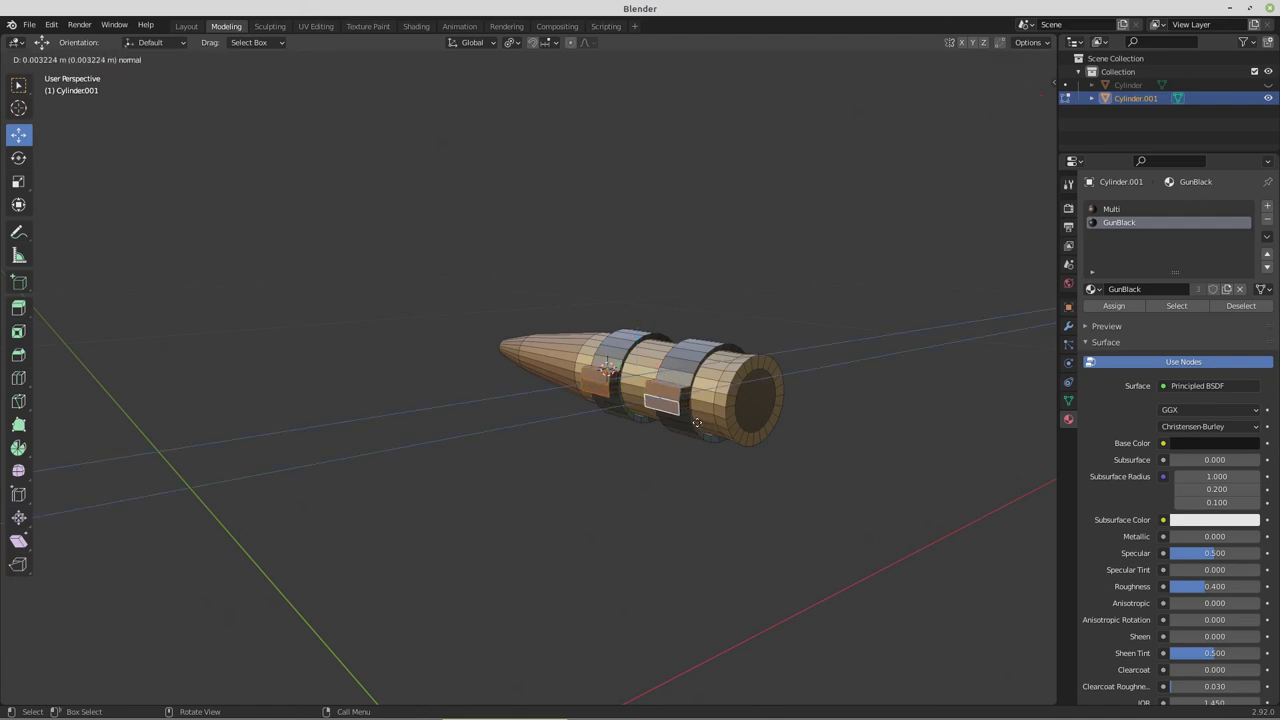
{"action": "left_click", "coordinate": [692, 421]}
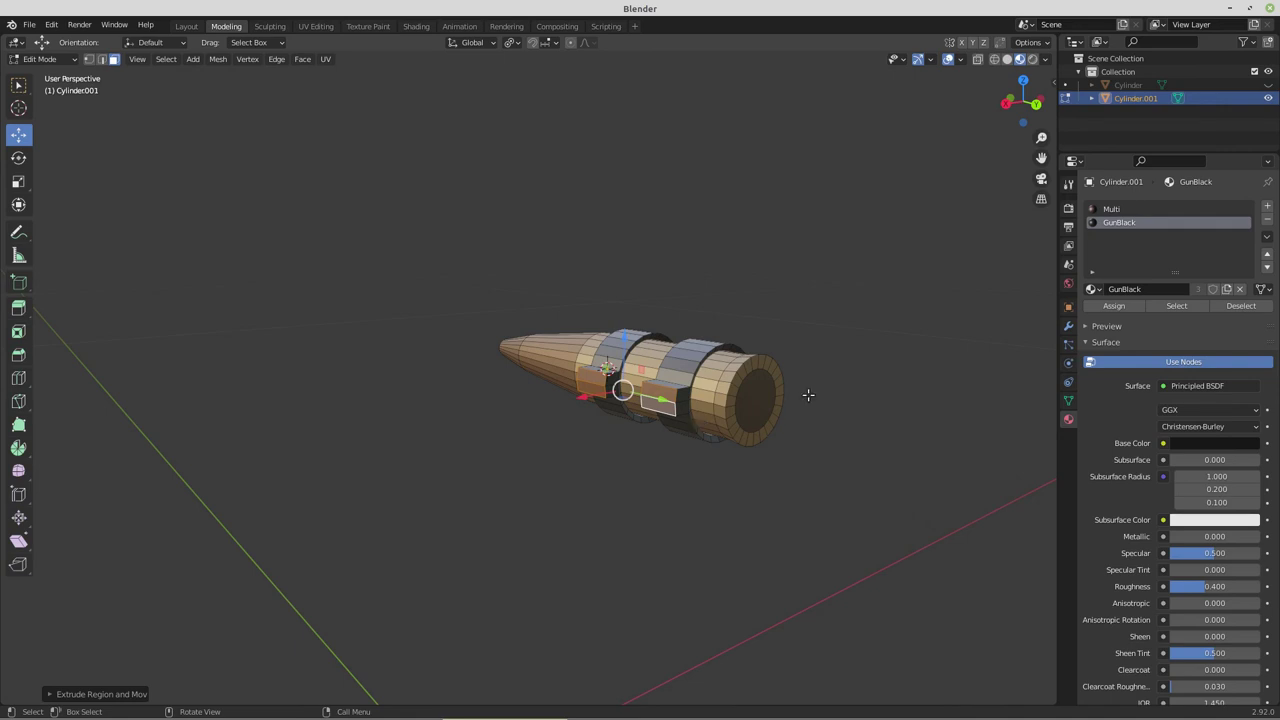
Add an Array modifier to the cartridge and check the spacing of the copies from above and from the side
{"action": "left_click", "coordinate": [1068, 325]}
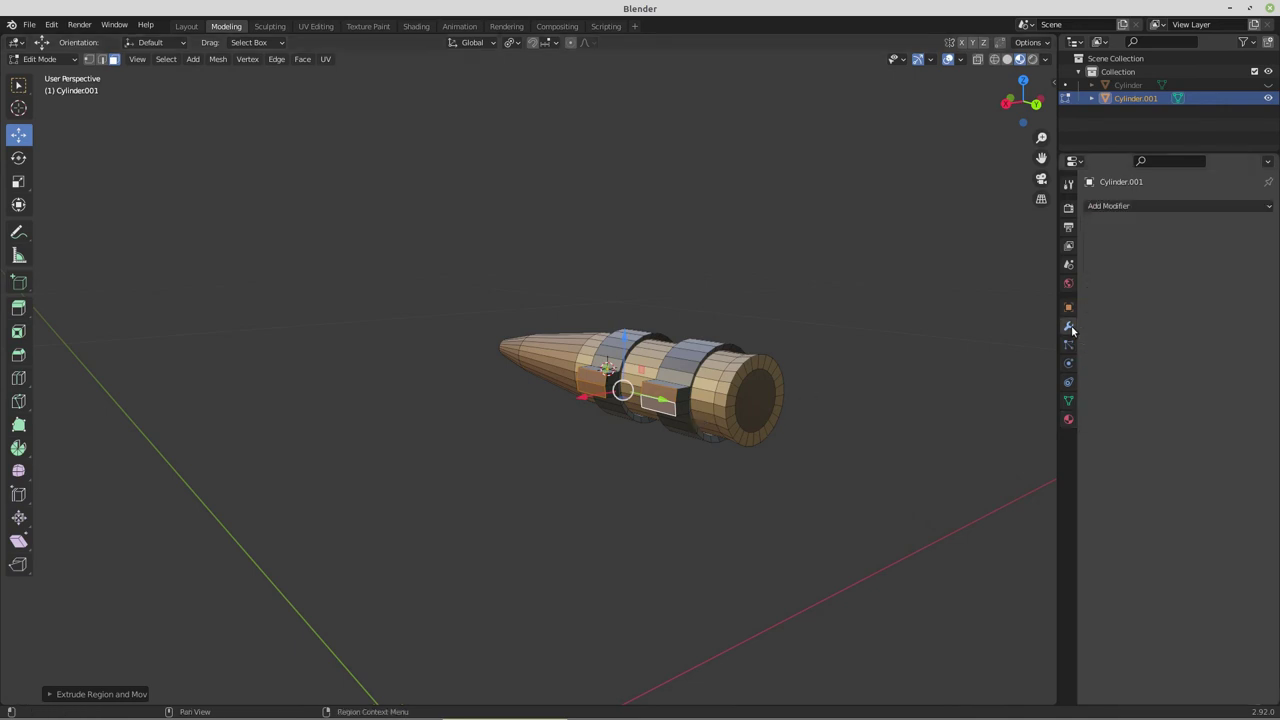
{"action": "left_click", "coordinate": [1124, 205]}
{"action": "left_click", "coordinate": [1027, 246]}
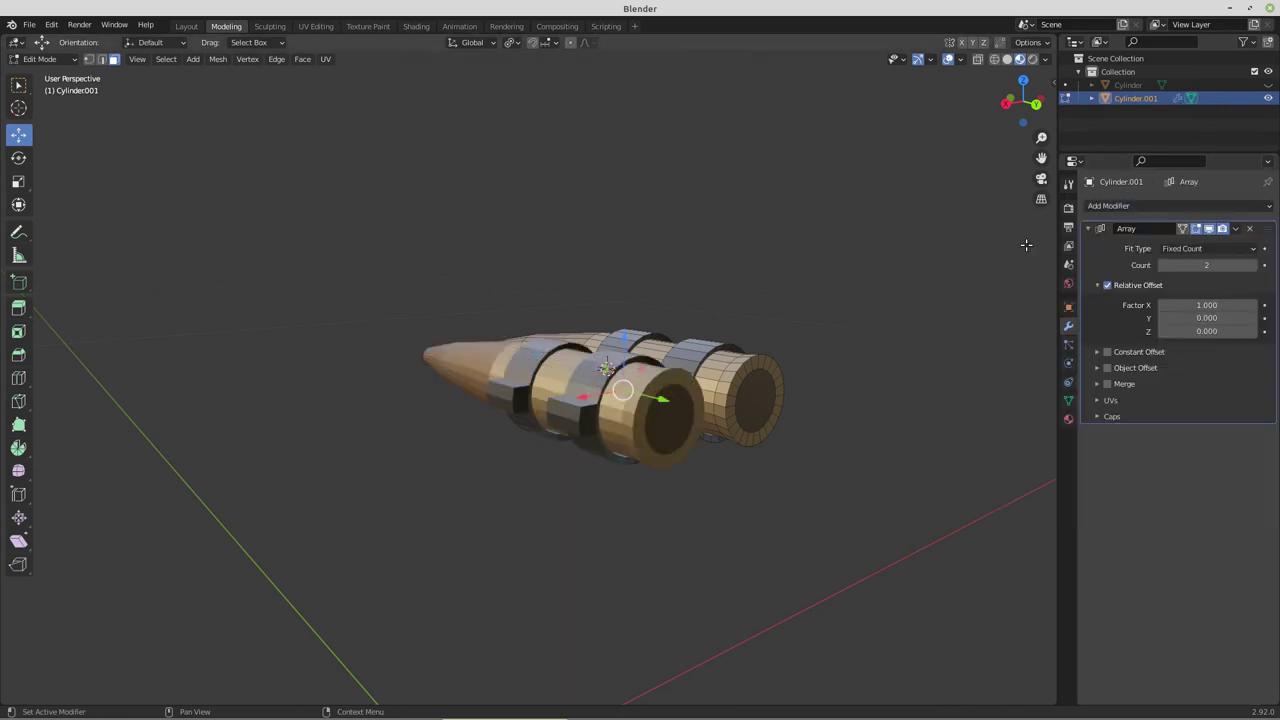
{"action": "middle_click_drag", "start_coordinate": [849, 477], "coordinate": [777, 486]}
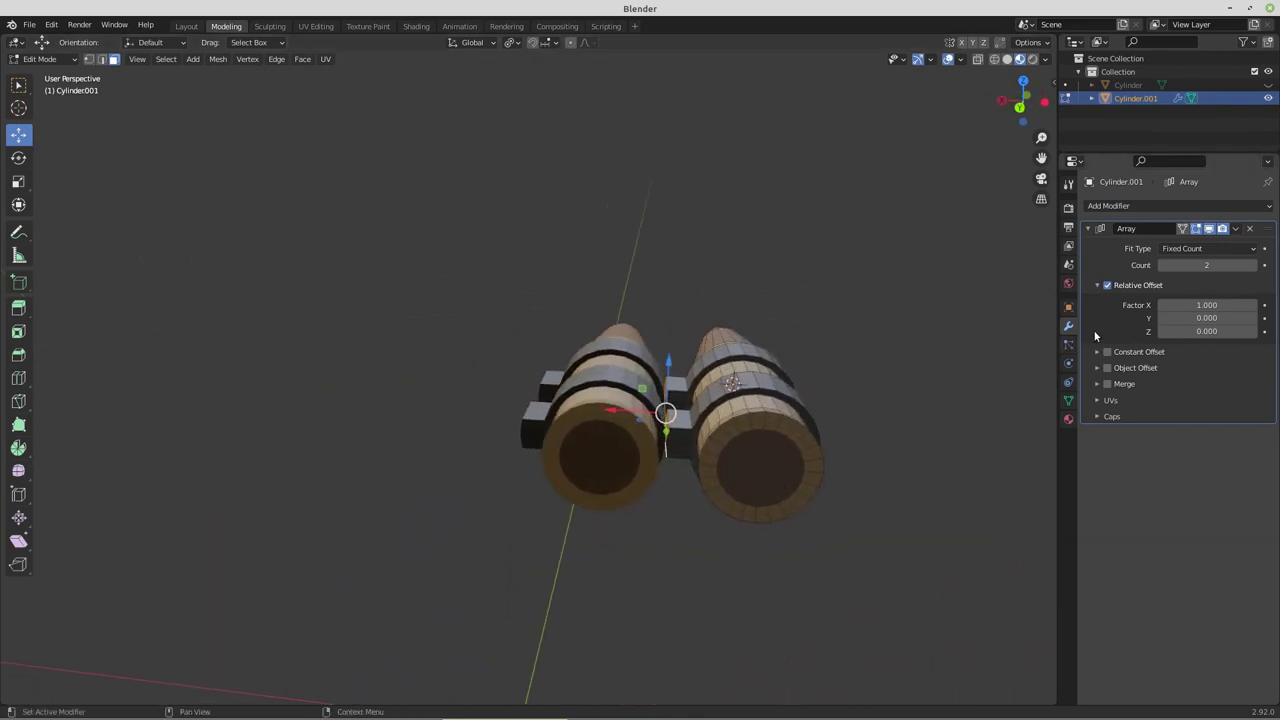
{"action": "key", "text": "KP_7"}
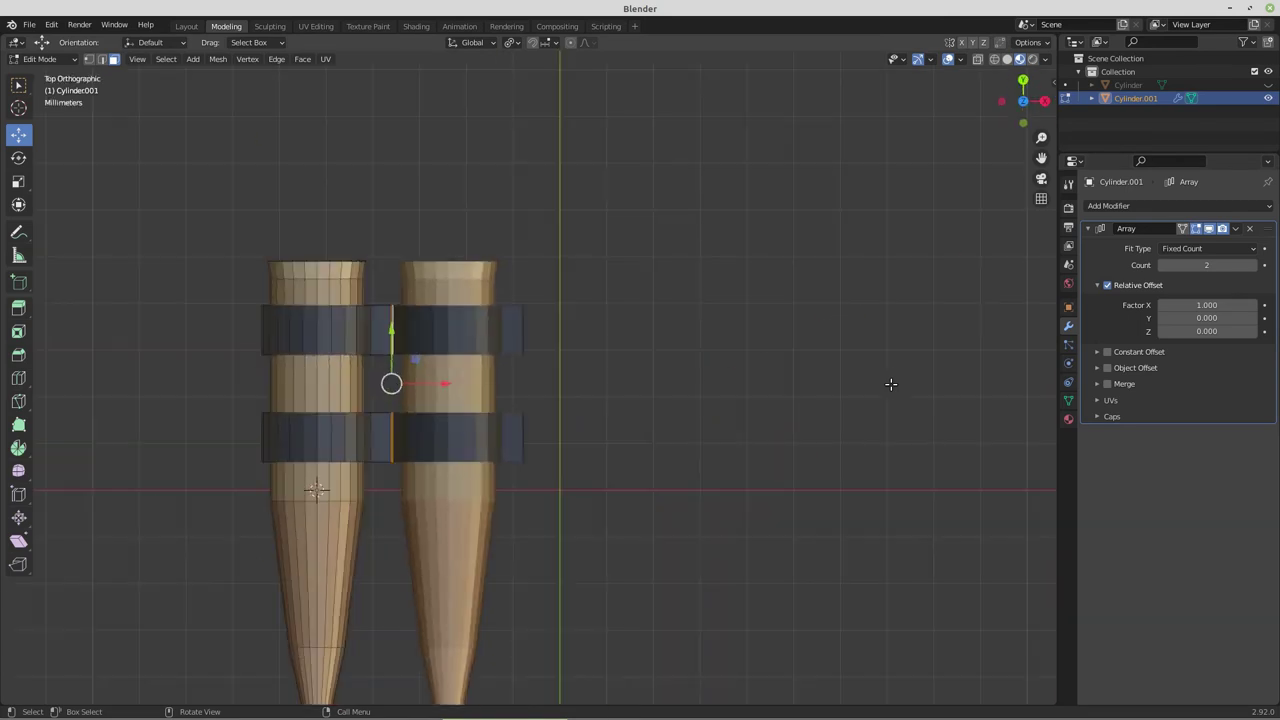
{"action": "scroll", "coordinate": [726, 431], "scroll_direction": "down", "scroll_amount": 2}
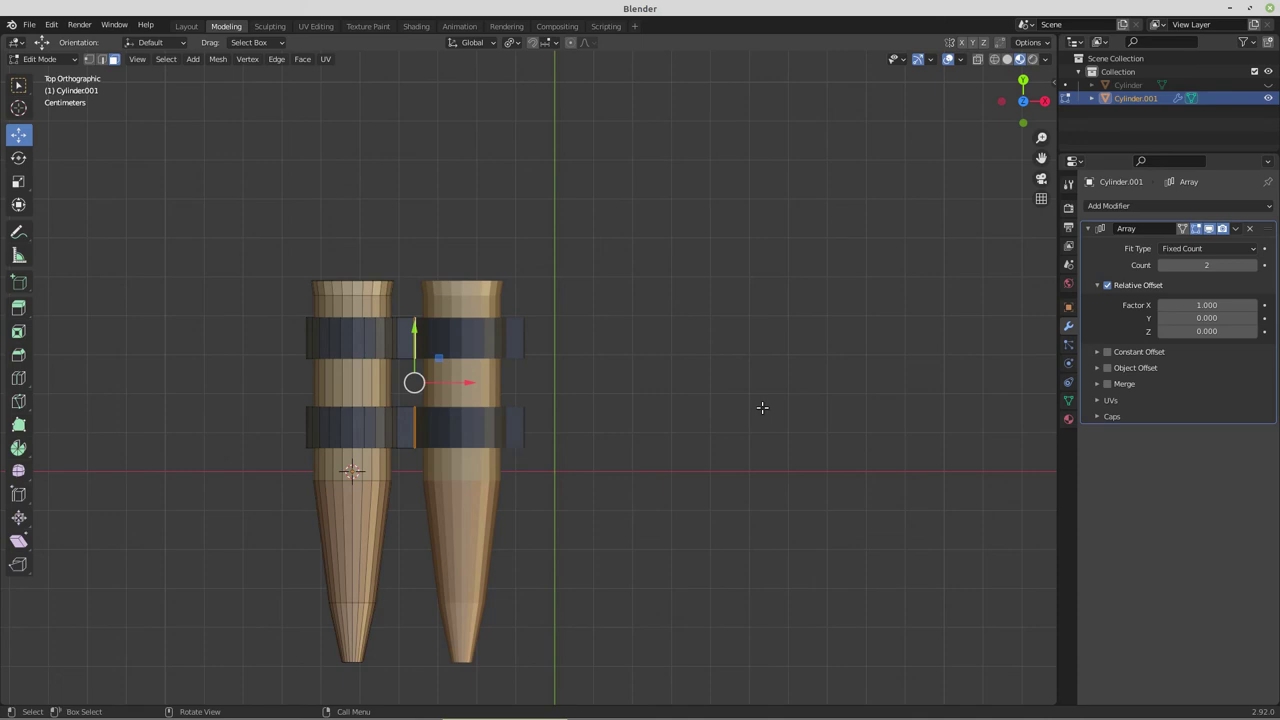
{"action": "middle_click_drag", "start_coordinate": [762, 407], "coordinate": [640, 318]}
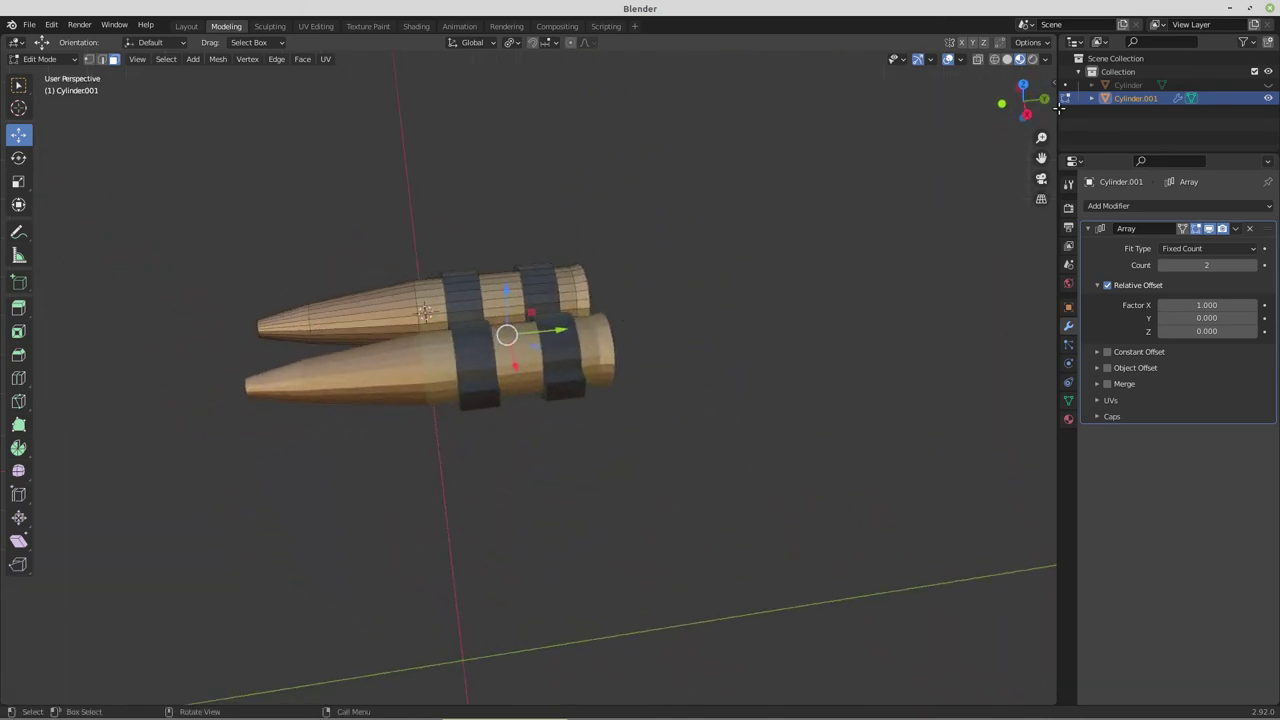
Show the gun again and rotate the whole cartridge mesh 180° in the right side view
{"action": "left_click", "coordinate": [1268, 85]}
{"action": "middle_click_drag", "start_coordinate": [740, 352], "coordinate": [826, 366]}
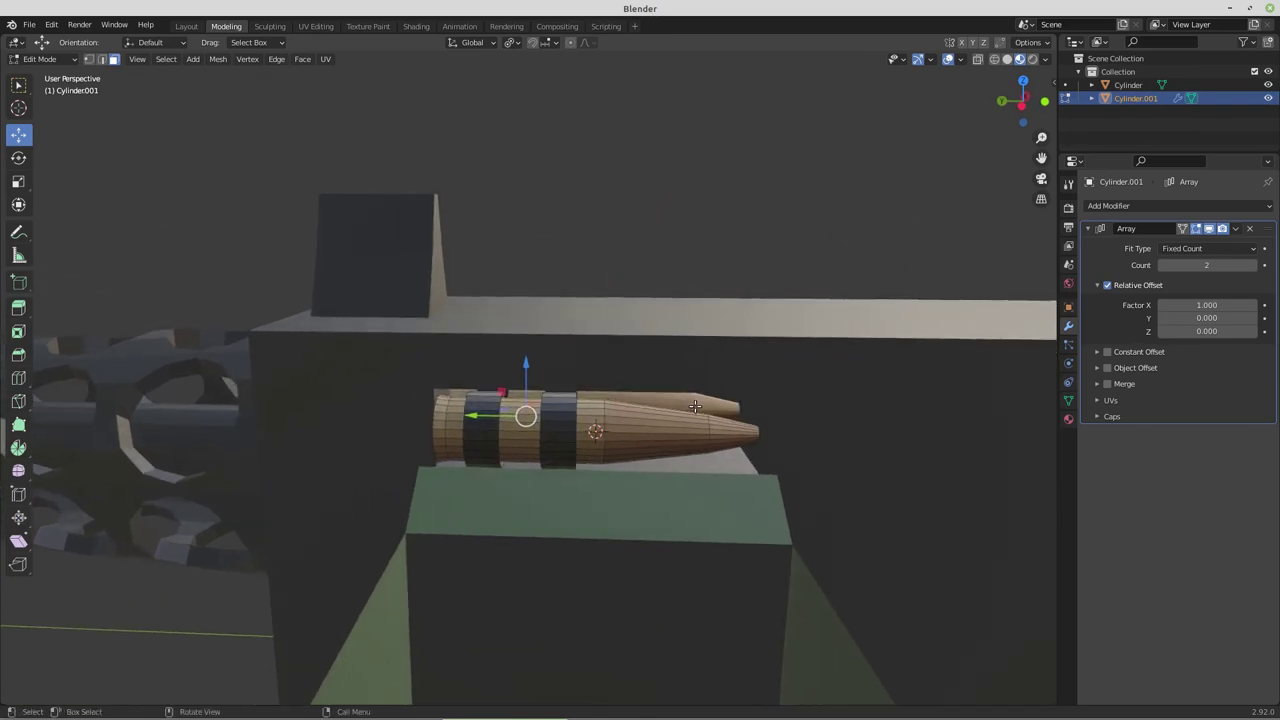
{"action": "key", "text": "a"}
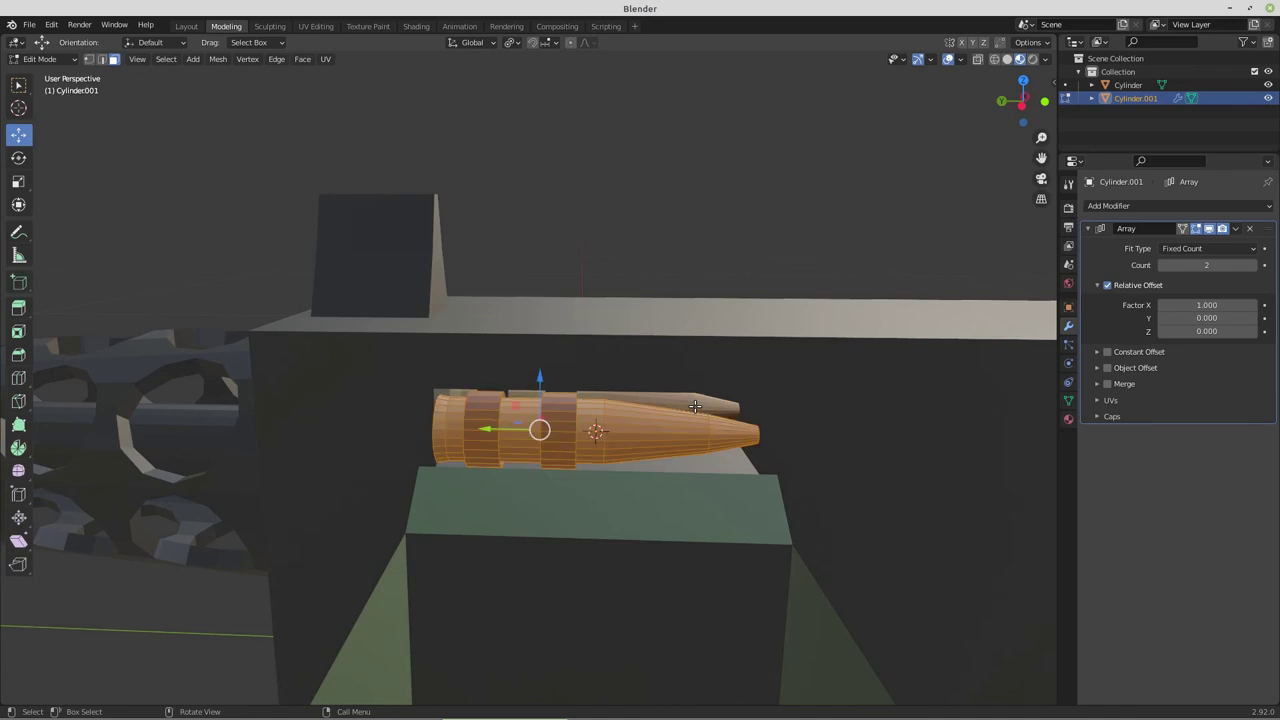
{"action": "key", "text": "KP_3"}
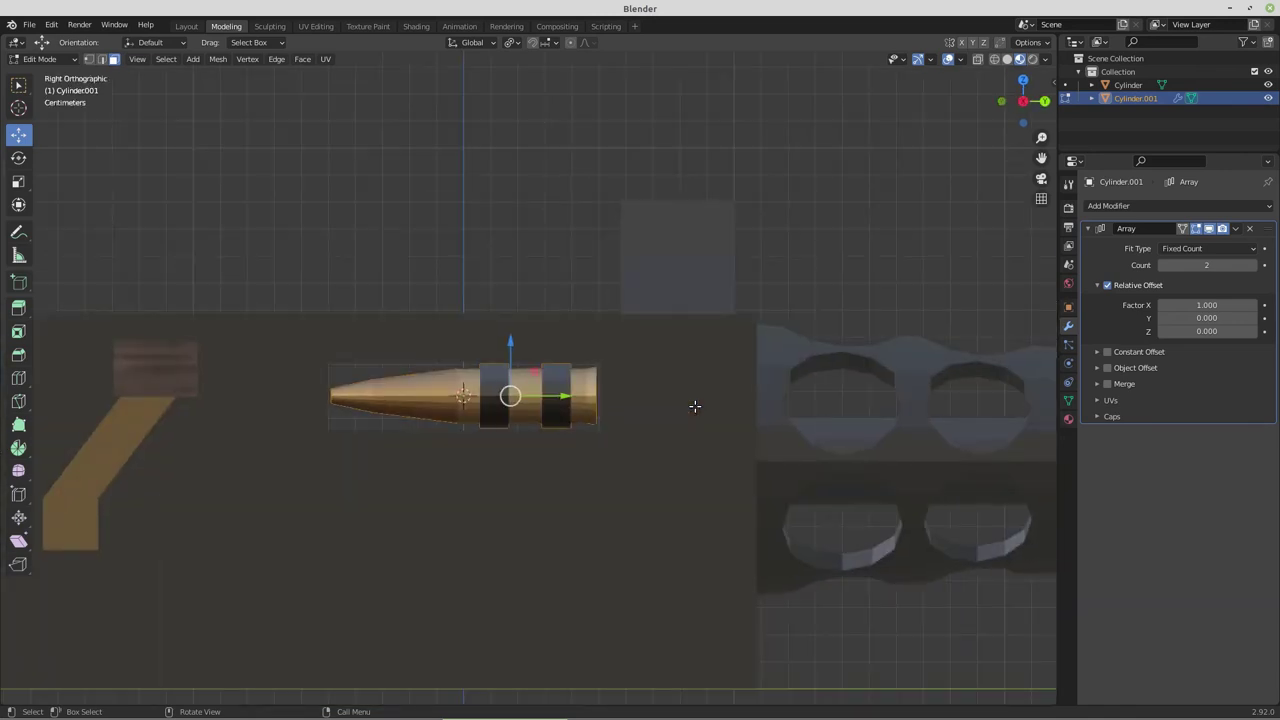
{"action": "type", "text": "r180"}
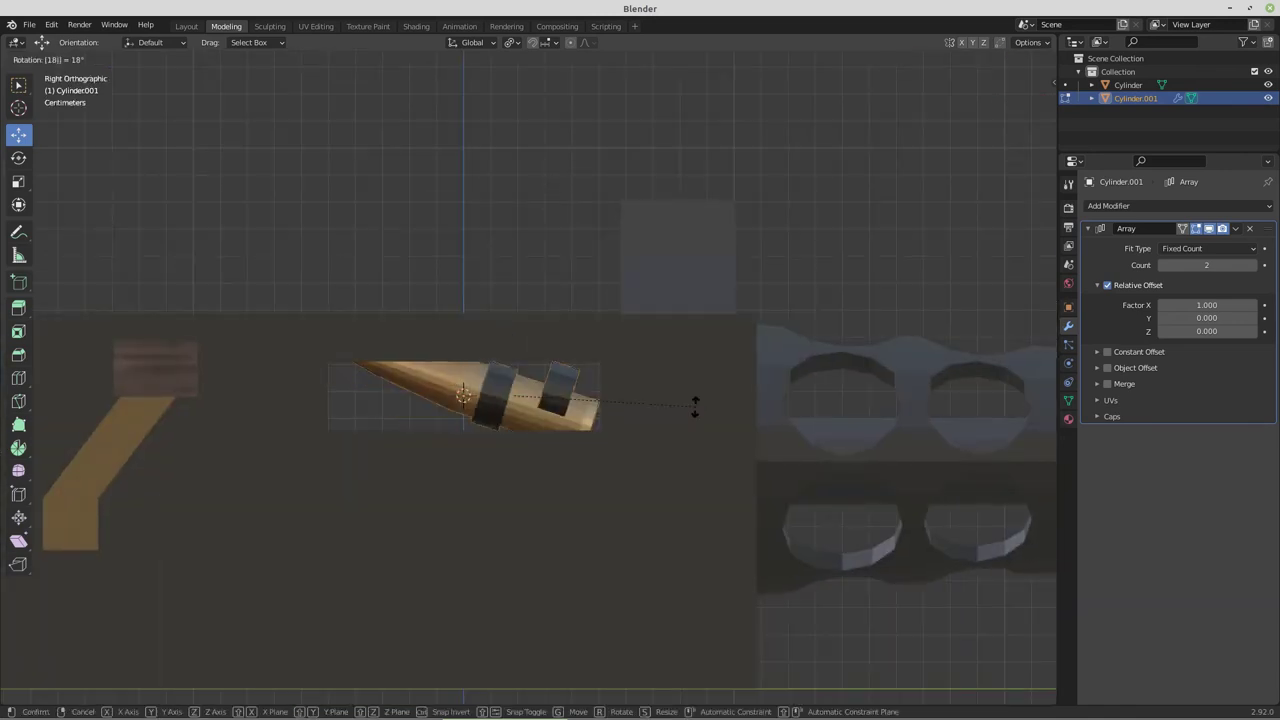
{"action": "key", "text": "Return"}
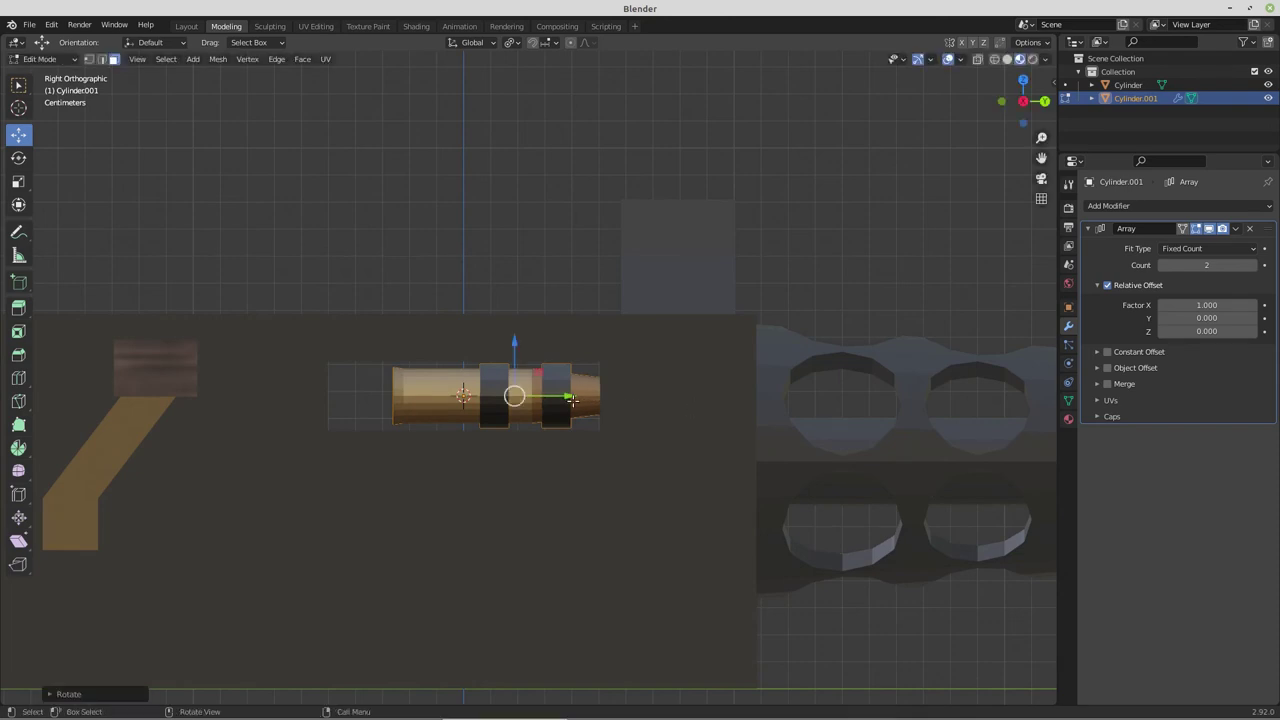
Move the cartridge along the Y axis by about -0.022 m
{"action": "key", "text": "g"}
{"action": "key", "text": "y"}
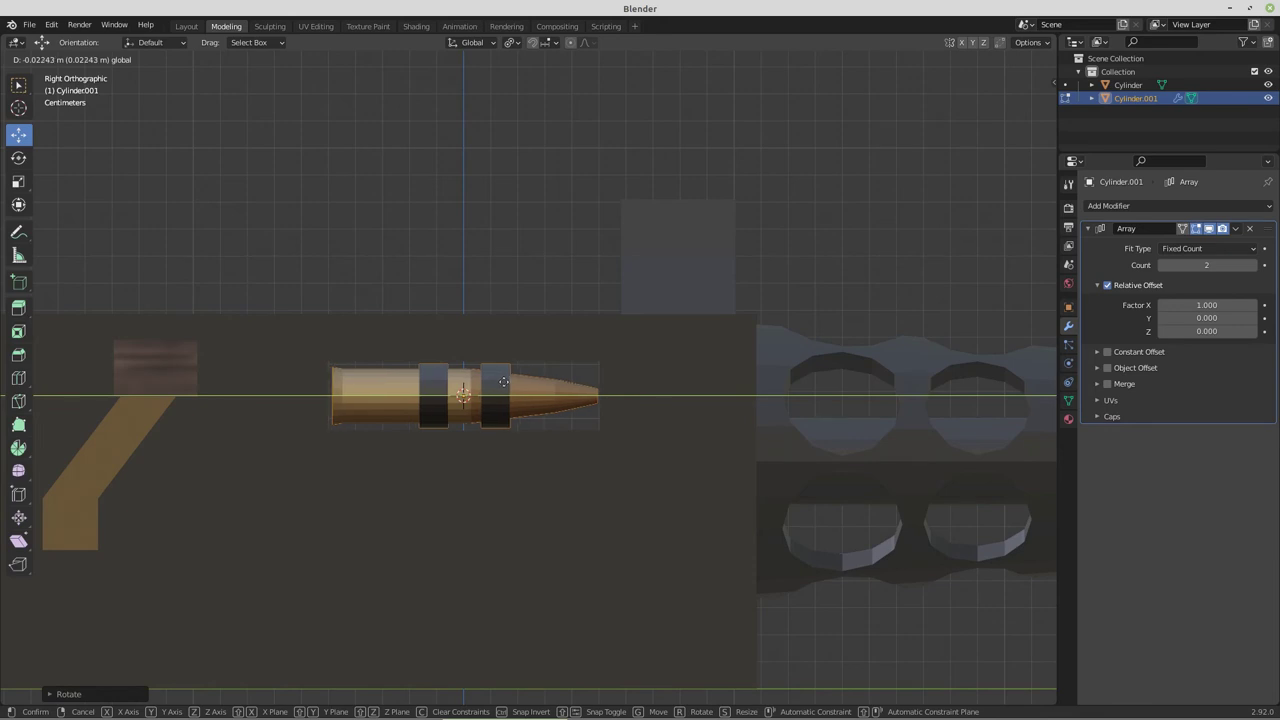
{"action": "left_click", "coordinate": [504, 382]}
Set the Array's relative offset Factor X to -0.900 and its count to 6 so the belt spans the ammunition box
{"action": "key", "text": "KP_7"}
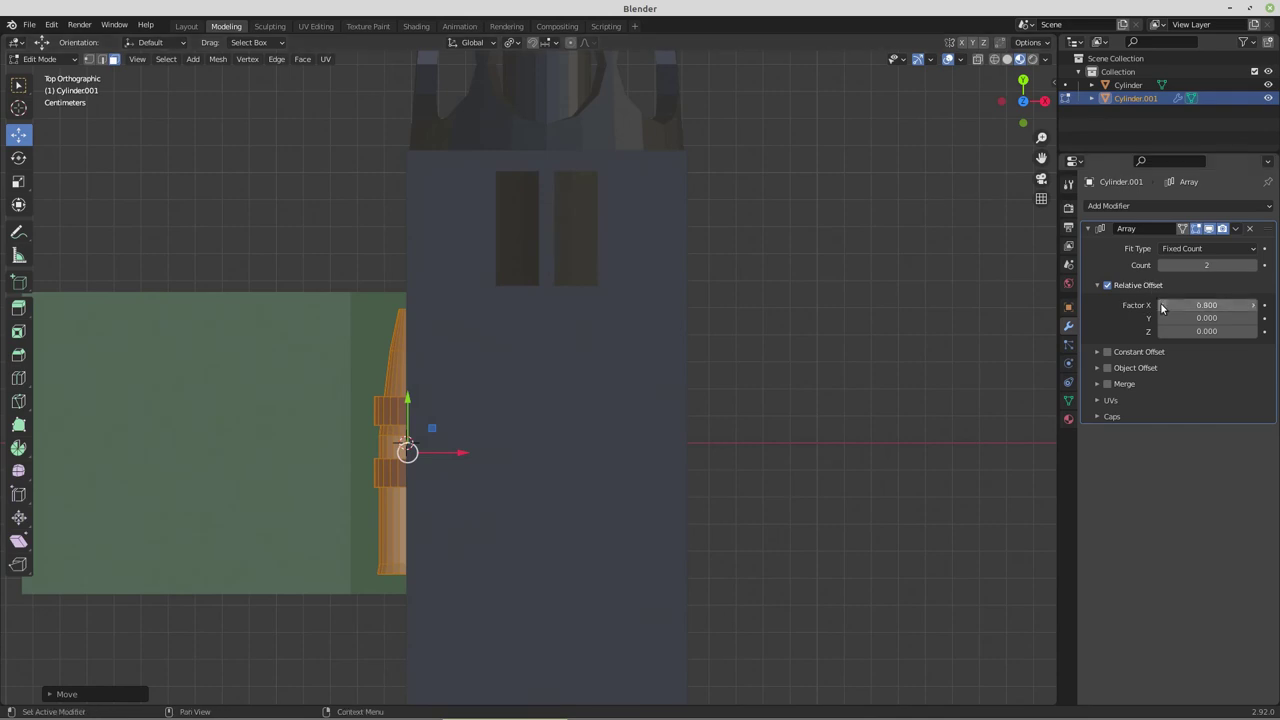
{"action": "mouse_move", "coordinate": [1162, 306]}
{"action": "left_mouse_down"}
{"action": "mouse_move", "coordinate": [1144, 308]}
{"action": "mouse_move", "coordinate": [1162, 307]}
{"action": "left_mouse_up"}
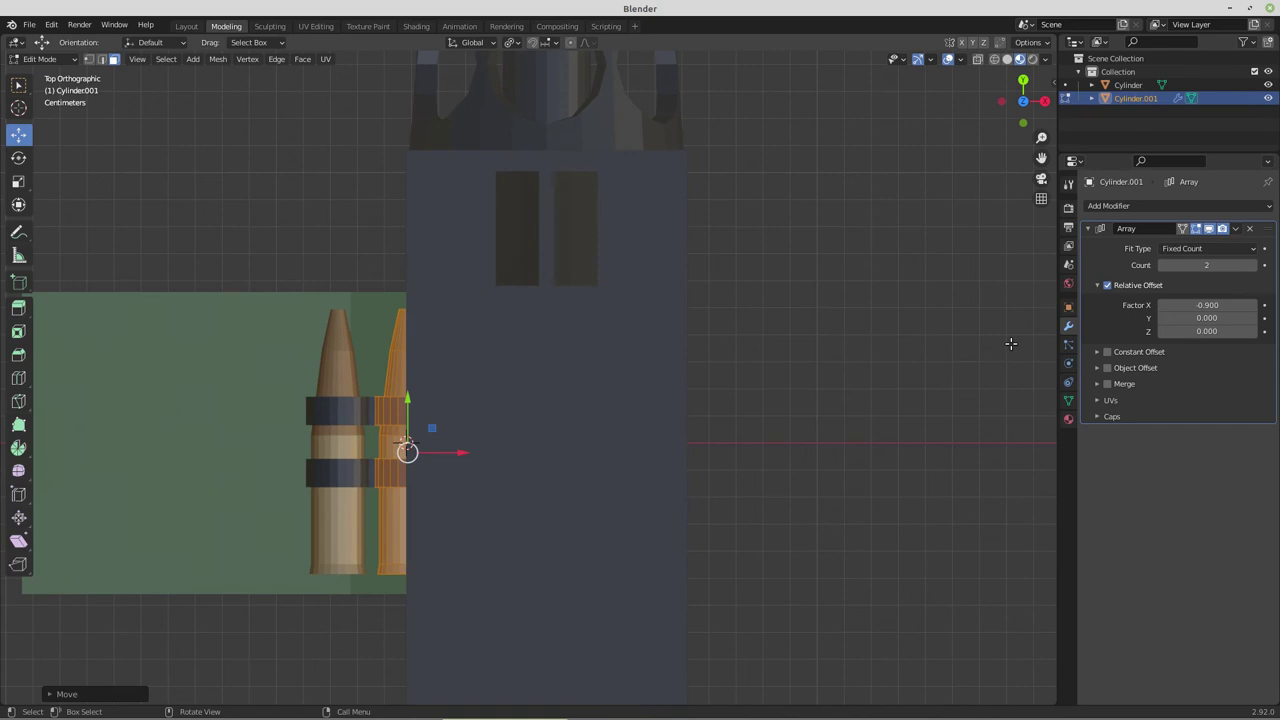
{"action": "left_click", "coordinate": [1254, 266]}
{"action": "left_click", "coordinate": [1254, 266]}
{"action": "left_click", "coordinate": [1254, 266]}
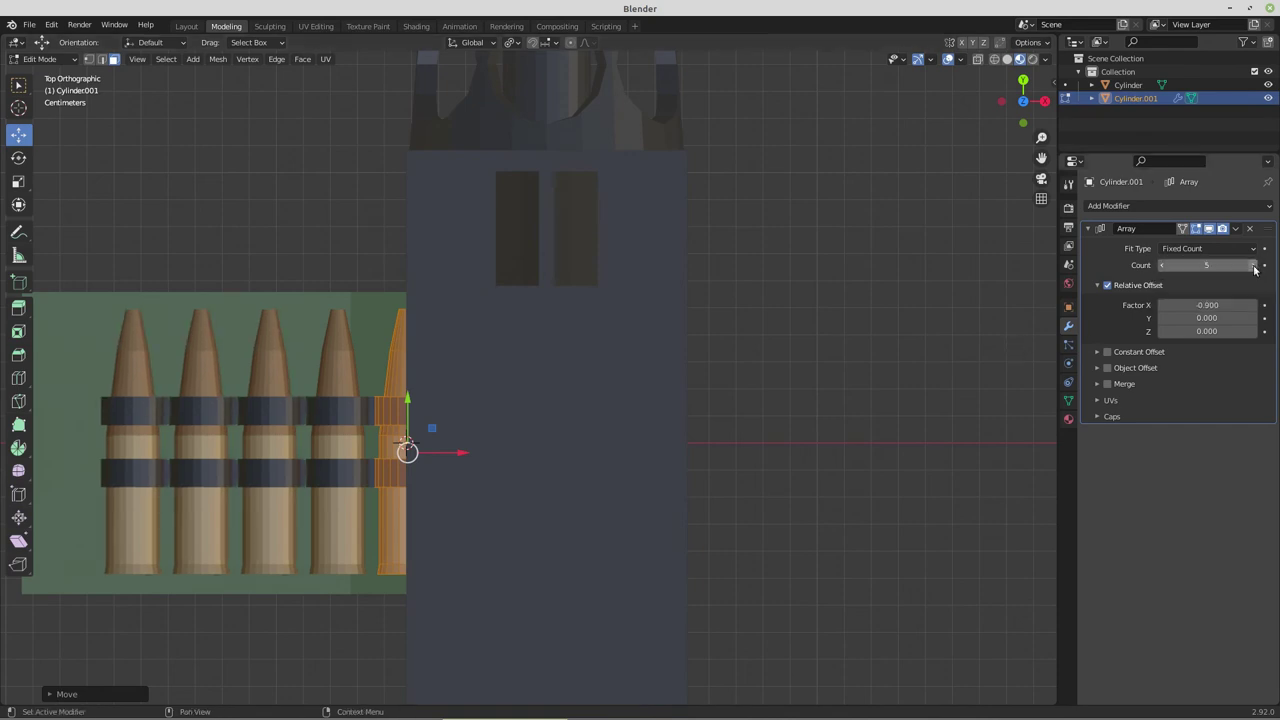
{"action": "scroll", "coordinate": [669, 446], "scroll_direction": "down", "scroll_amount": 2}
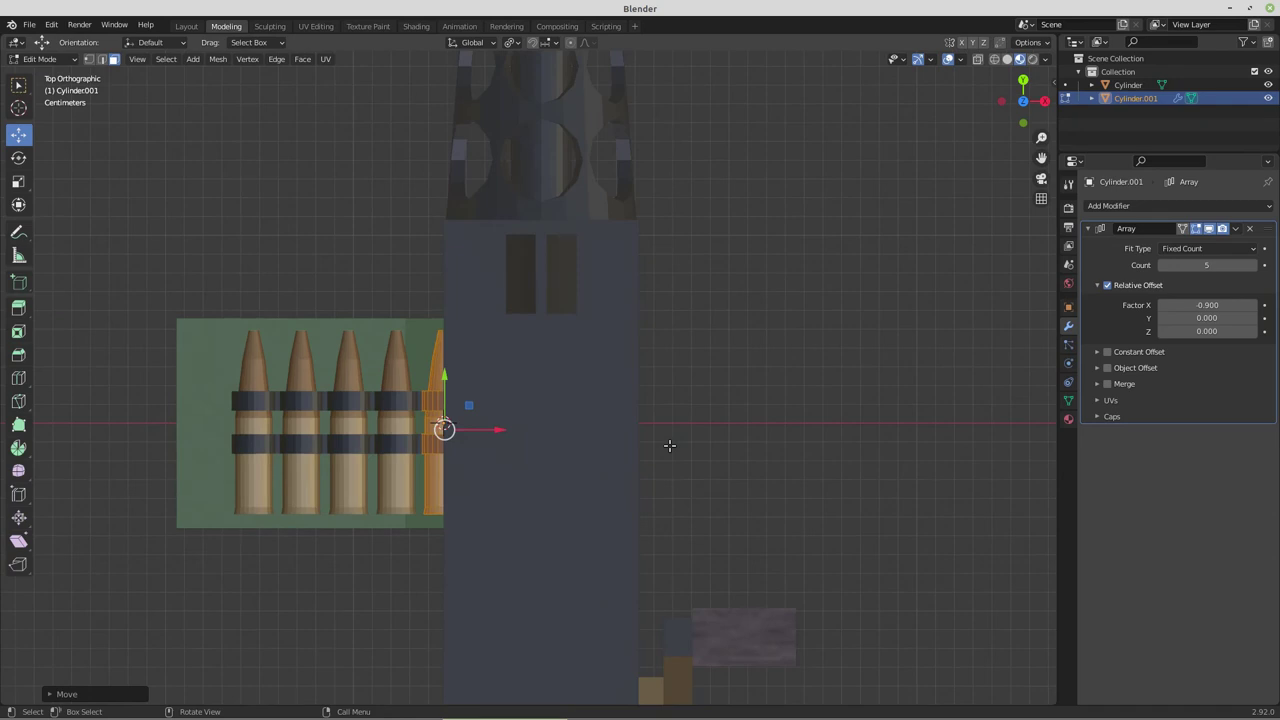
{"action": "left_click", "coordinate": [1254, 266]}
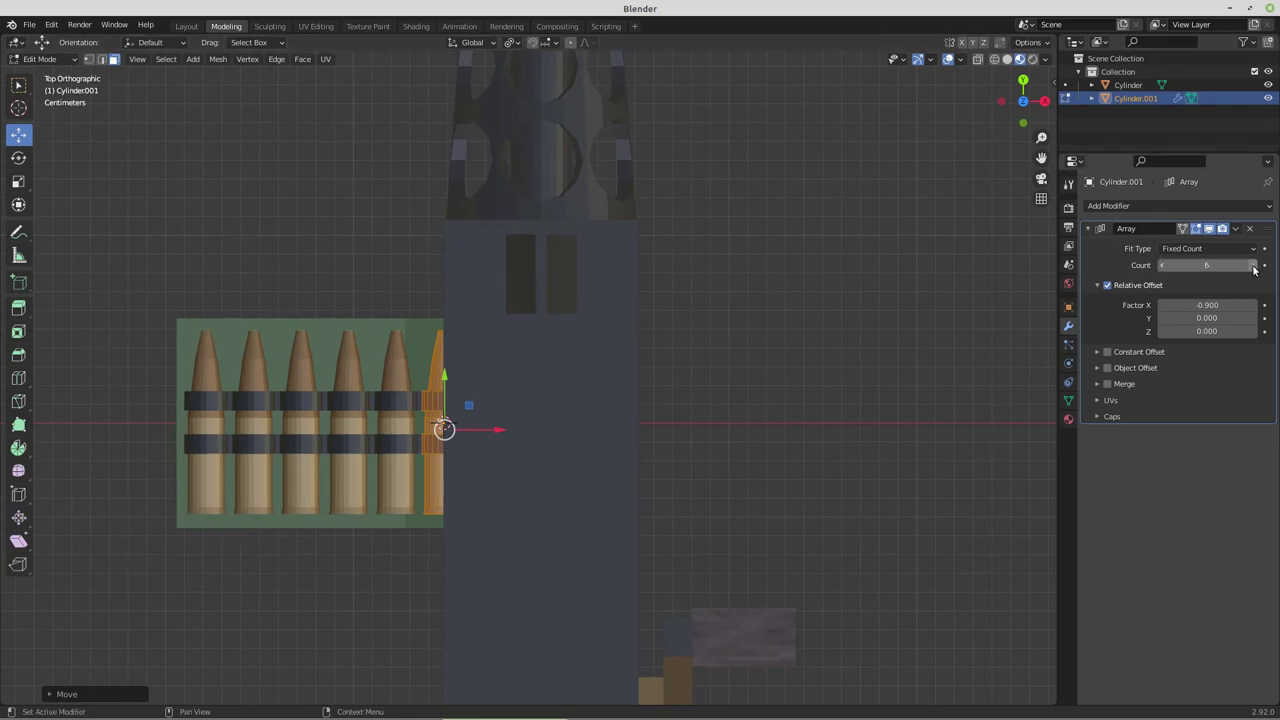
Return to Object Mode and apply the Array modifier on the cartridge belt
{"action": "middle_click_drag", "start_coordinate": [474, 486], "coordinate": [493, 352]}
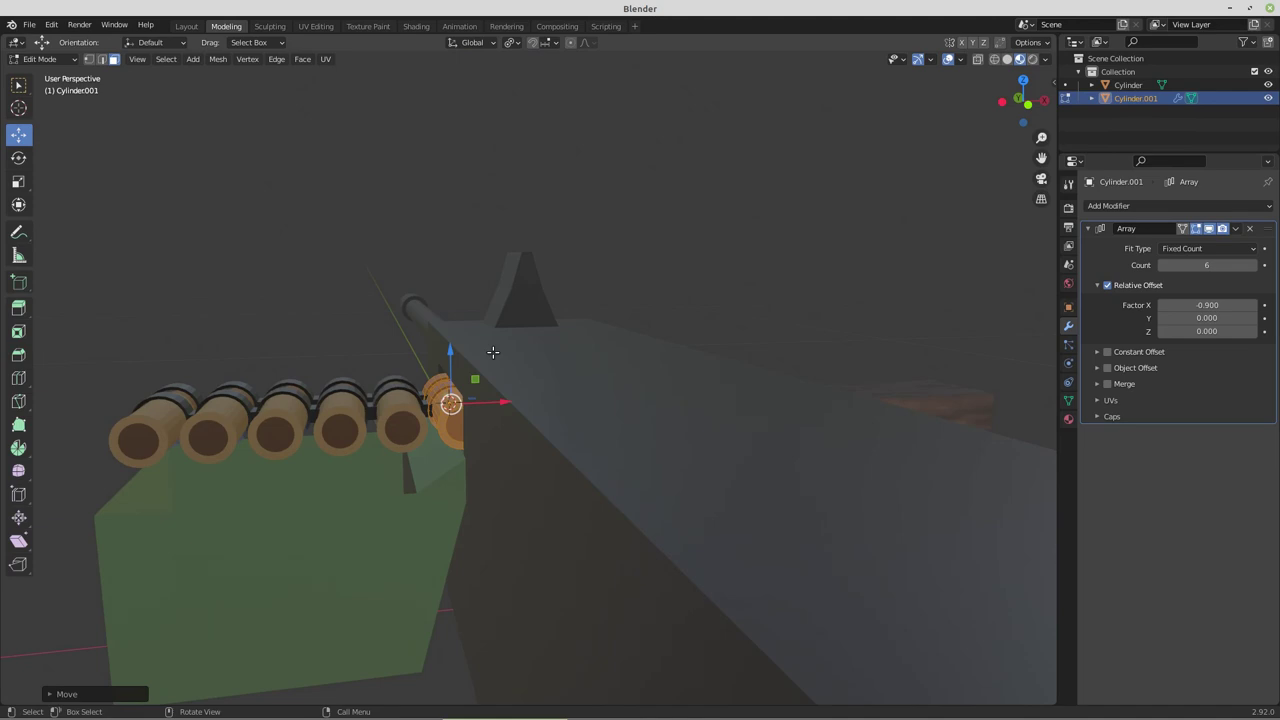
{"action": "key", "text": "Tab"}
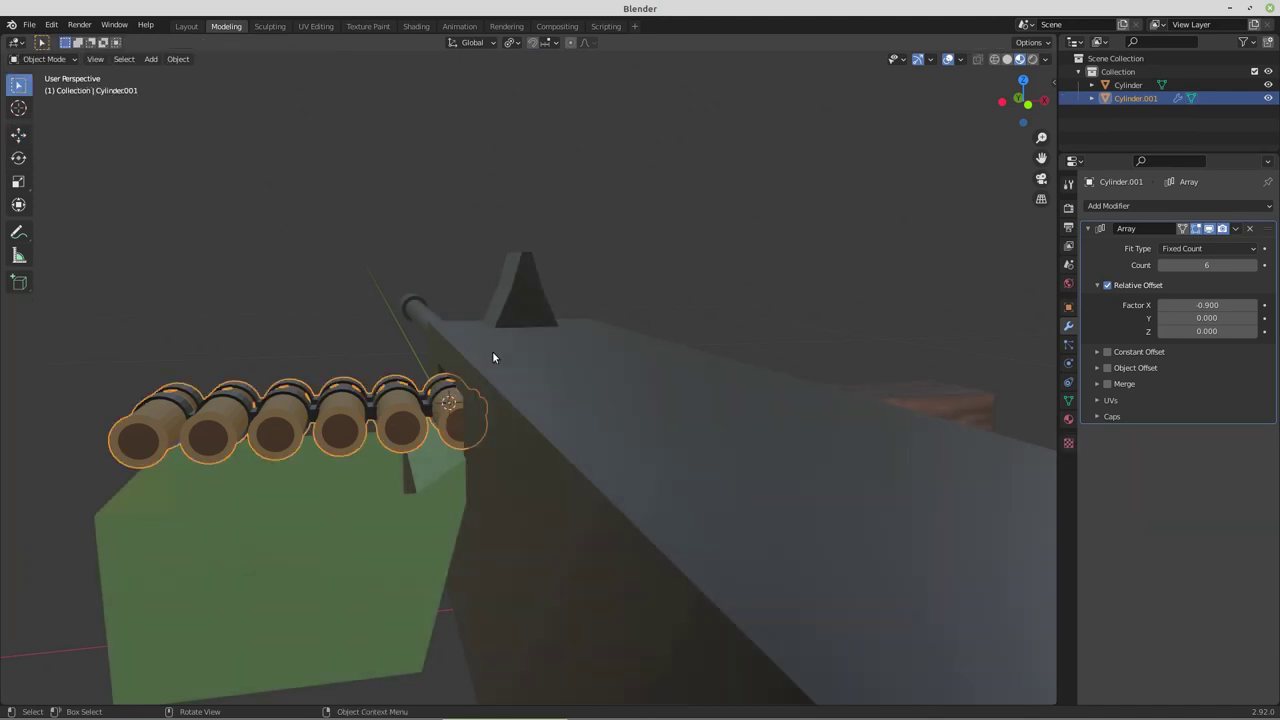
{"action": "left_click", "coordinate": [1236, 229]}
{"action": "left_click", "coordinate": [1228, 245]}
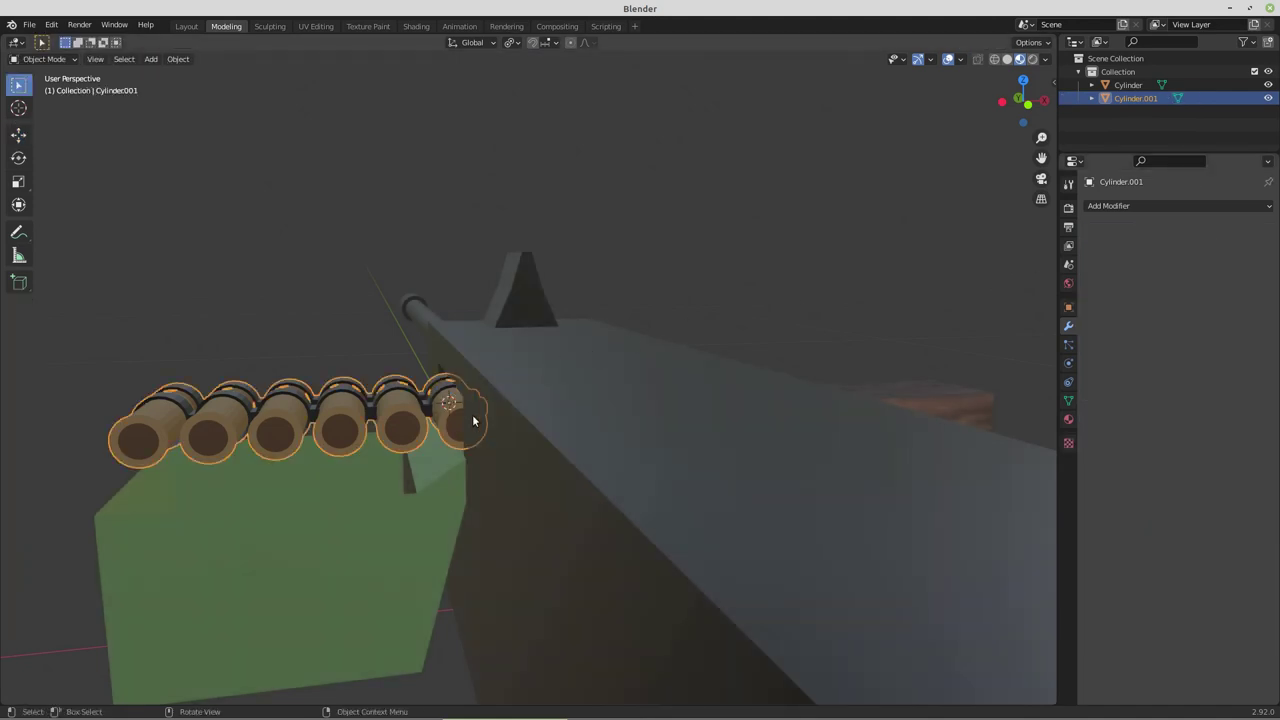
Snap the 3D cursor to the linked mesh of the cartridge nearest the receiver and set the pivot point to 3D Cursor
{"action": "key", "text": "Tab"}
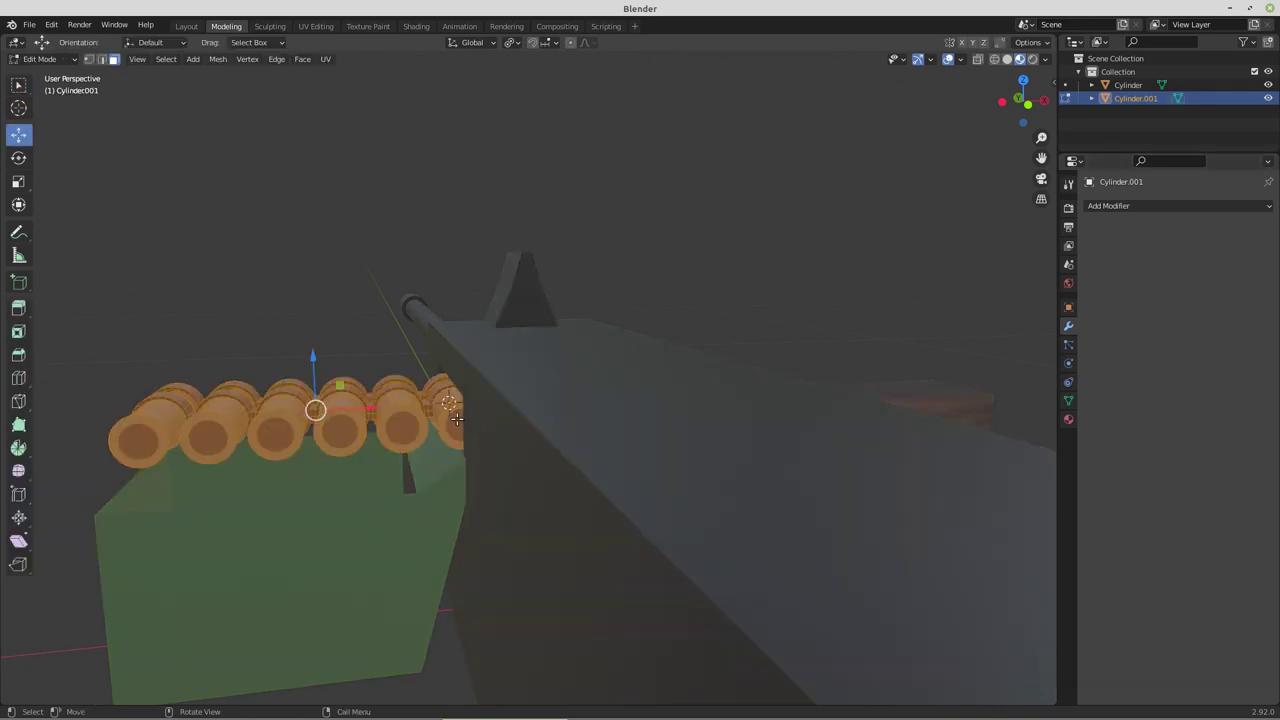
{"action": "left_click", "coordinate": [456, 420]}
{"action": "key", "text": "ctrl+l"}
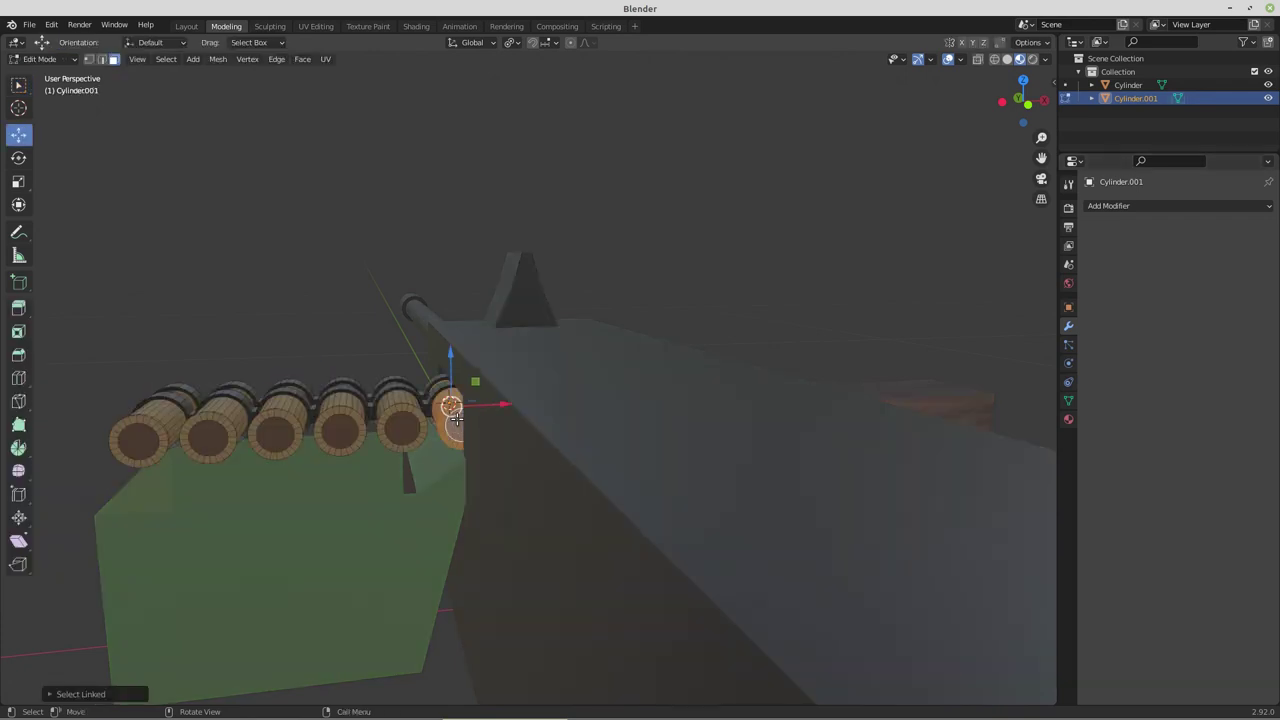
{"action": "key", "text": "shift+s"}
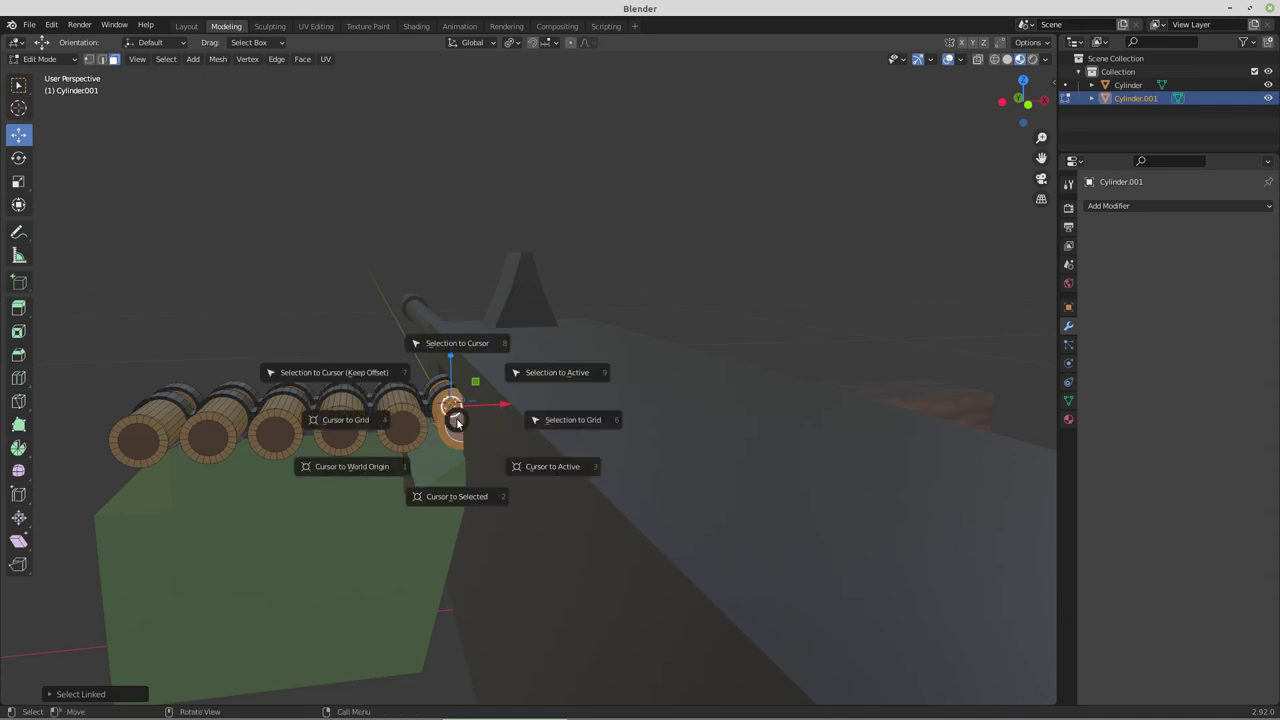
{"action": "left_click", "coordinate": [468, 492]}
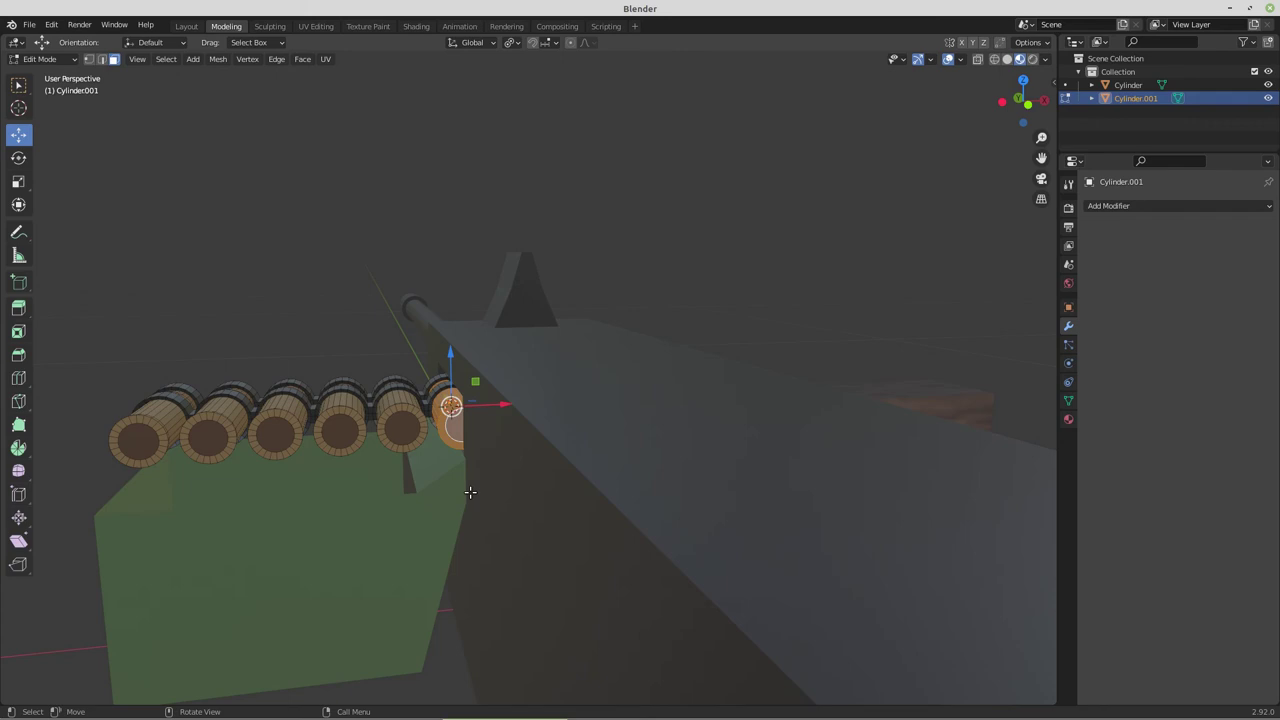
{"action": "key", "text": "period"}
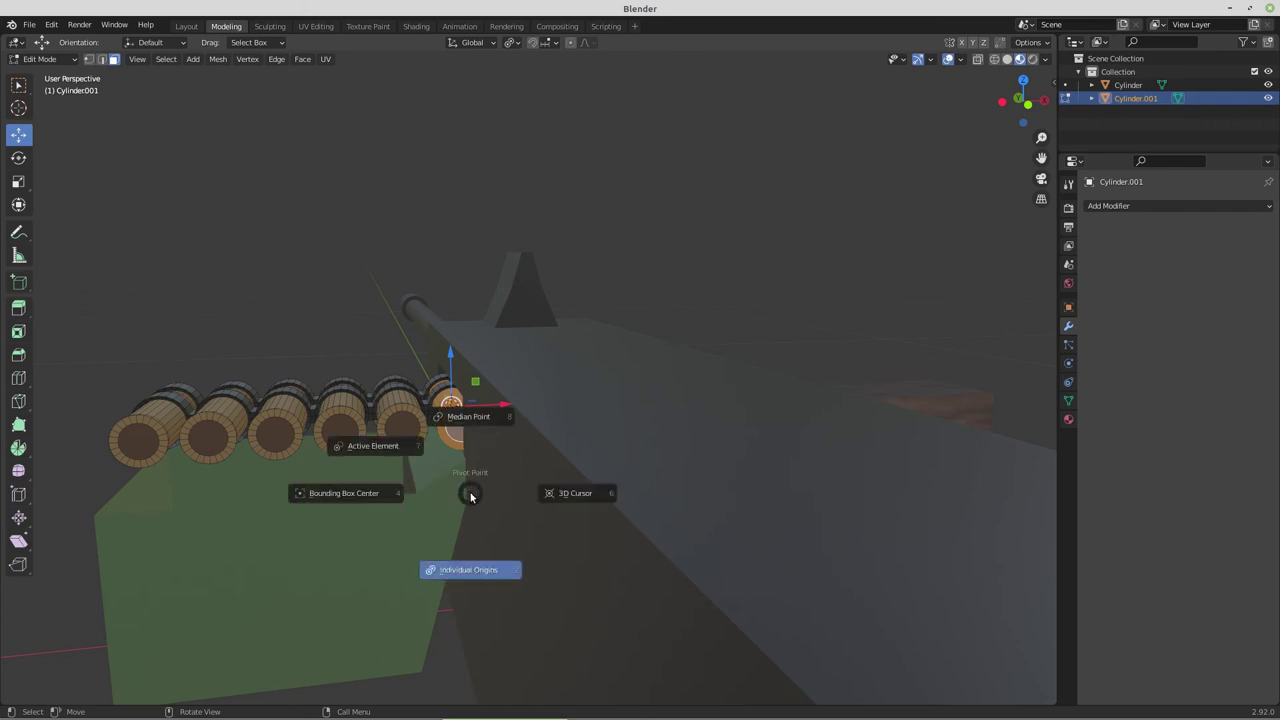
{"action": "left_click", "coordinate": [566, 492]}
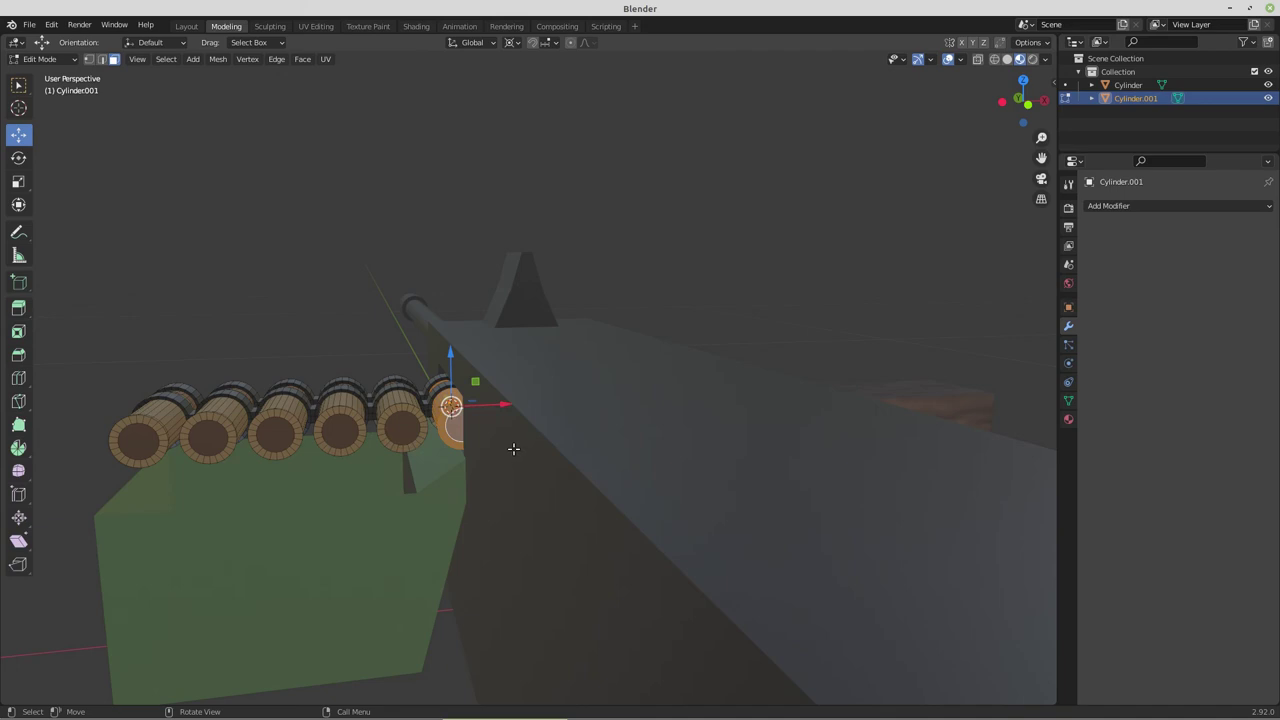
Try rotating the whole cartridge belt about the 3D cursor by about -9.55° so it slopes down toward the ammunition box
{"action": "key", "text": "a"}
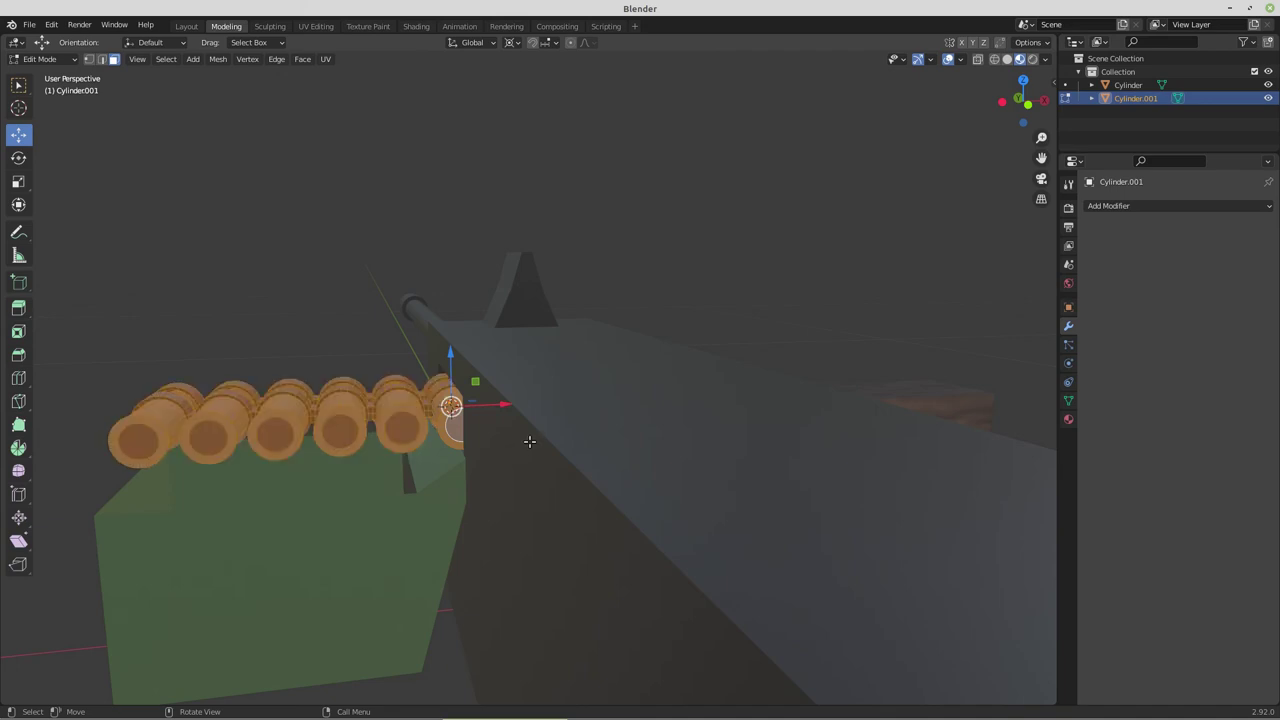
{"action": "key", "text": "r"}
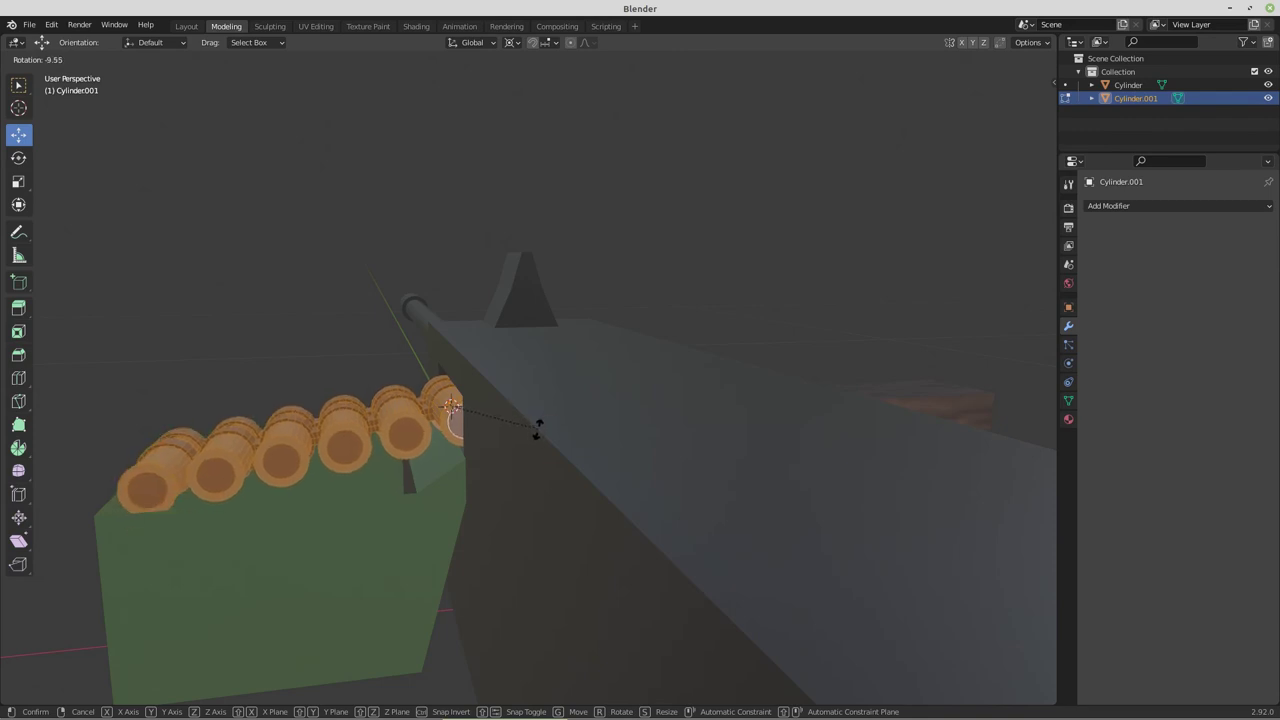
{"action": "left_click", "coordinate": [538, 428]}
Try duplicating the outermost cartridge casing with X-ray on and placing the copy below the cartridge nearest the receiver, about 0.114 m away
{"action": "middle_click_drag", "start_coordinate": [320, 497], "coordinate": [353, 482]}
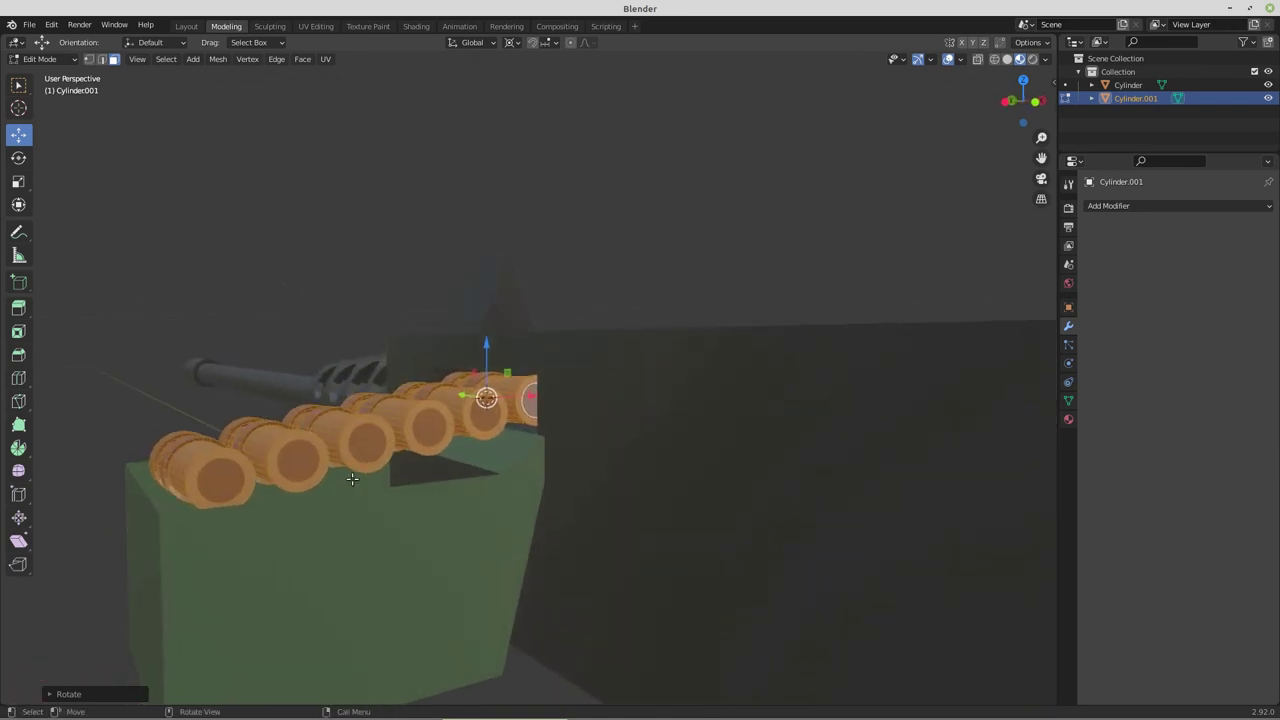
{"action": "left_click", "coordinate": [228, 479]}
{"action": "key", "text": "l"}
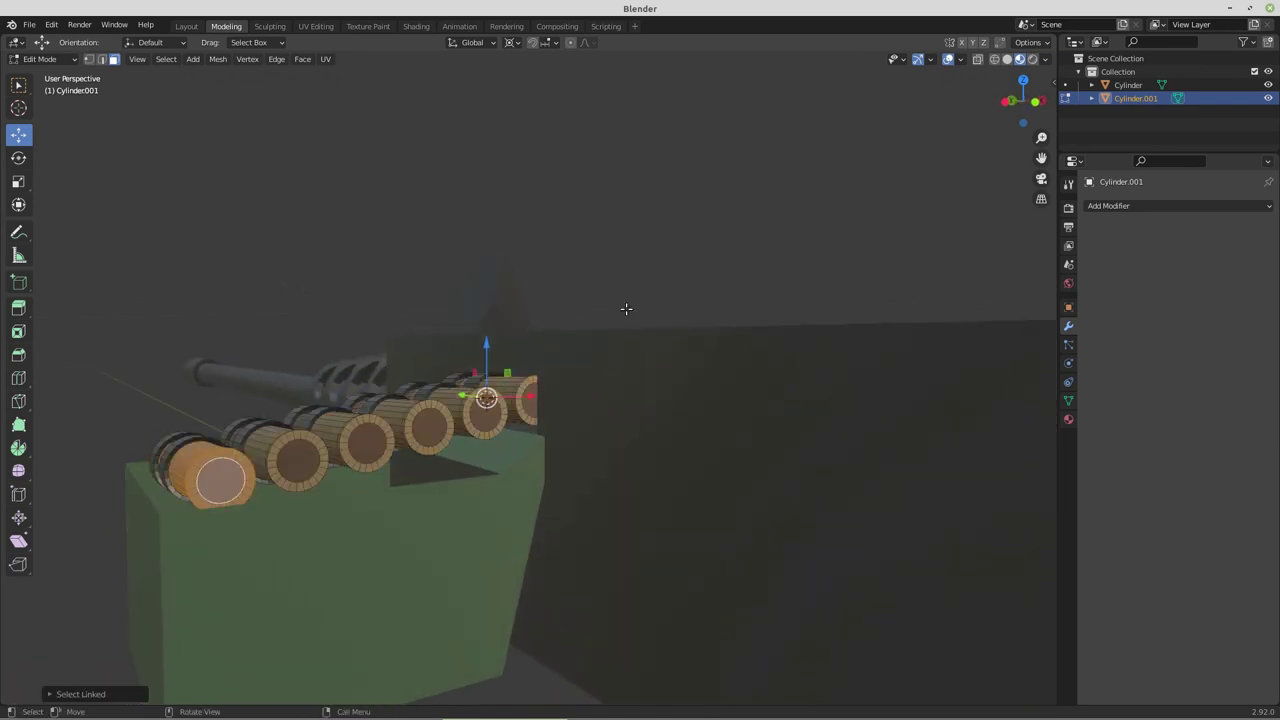
{"action": "key", "text": "alt+z"}
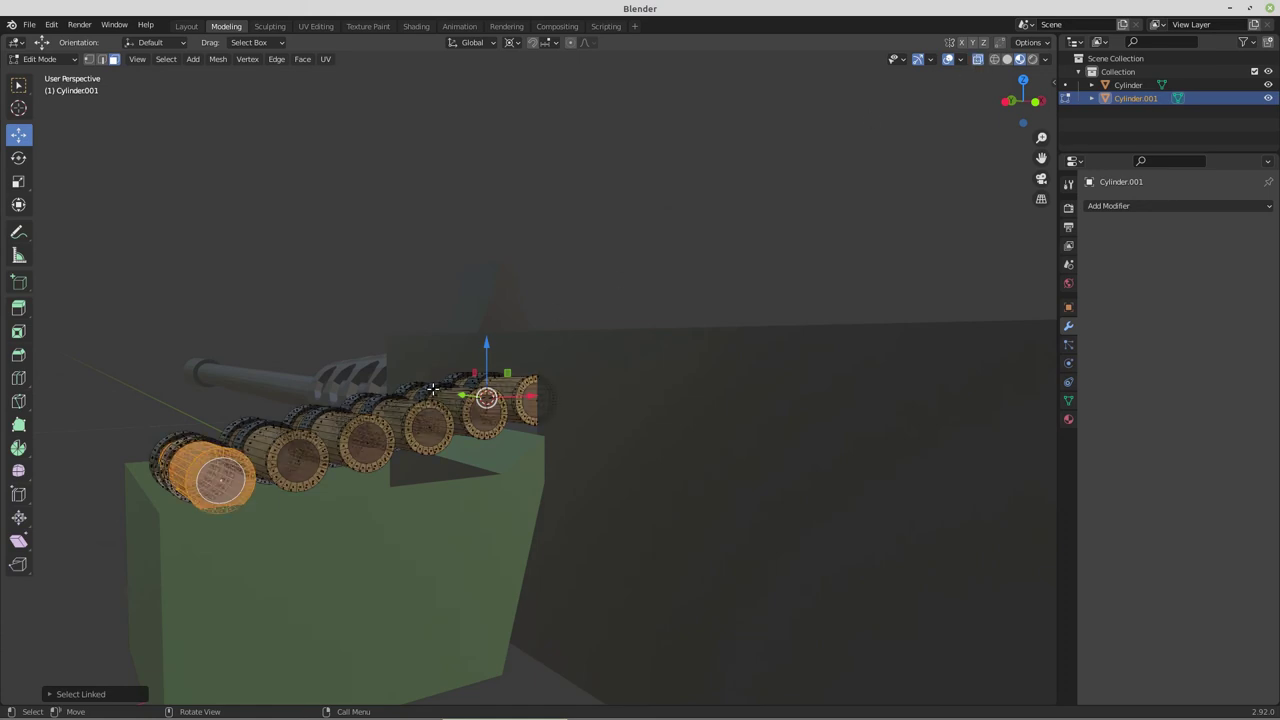
{"action": "key", "text": "KP_1"}
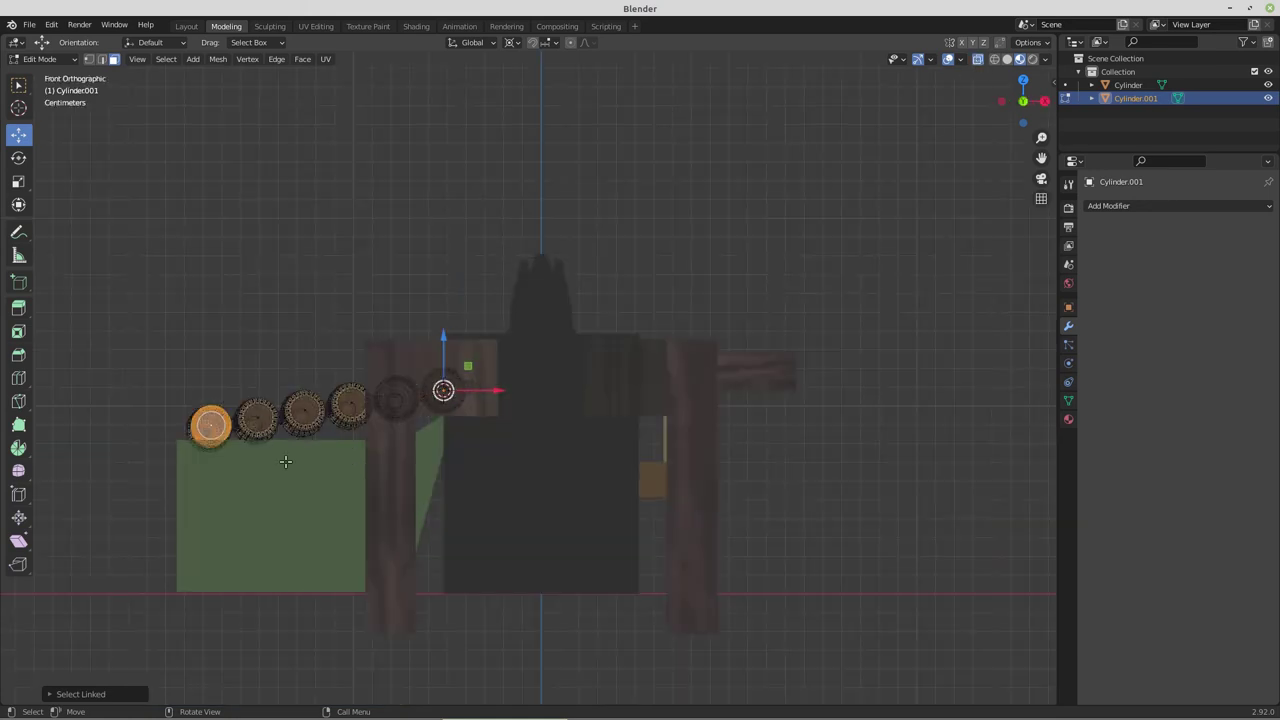
{"action": "scroll", "coordinate": [285, 461], "scroll_direction": "up", "scroll_amount": 1}
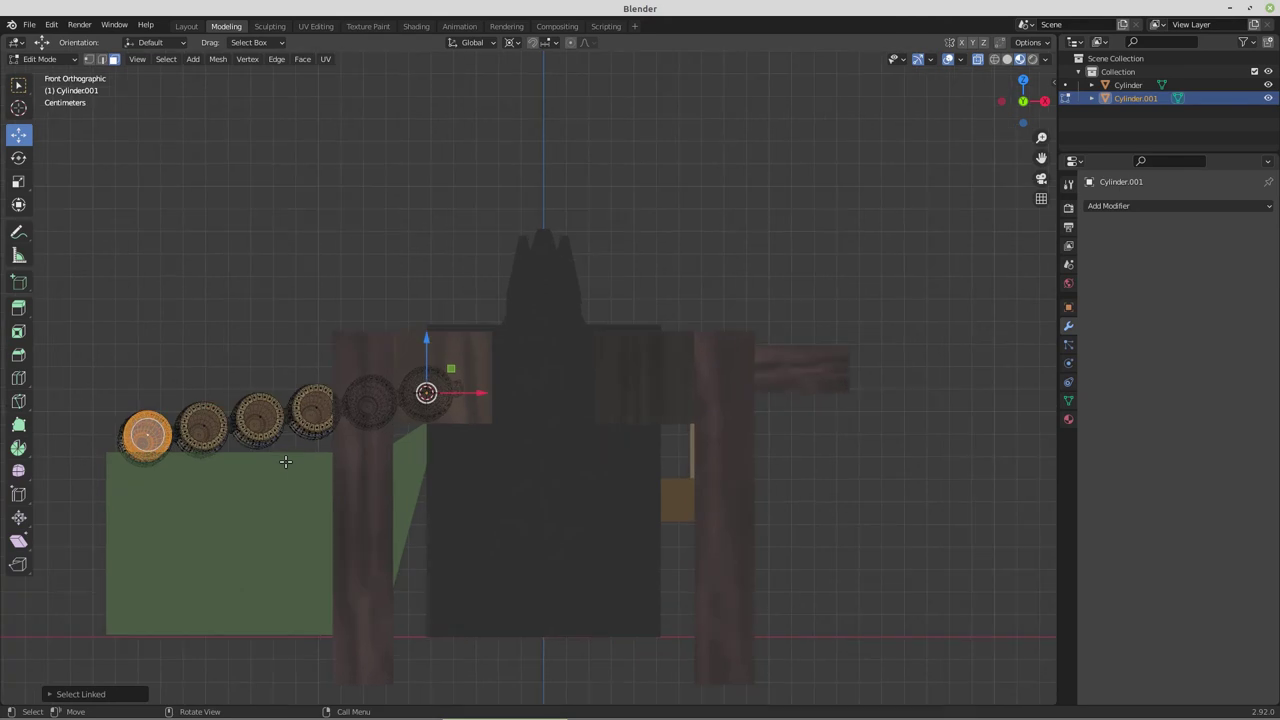
{"action": "key", "text": "ctrl+KP_1"}
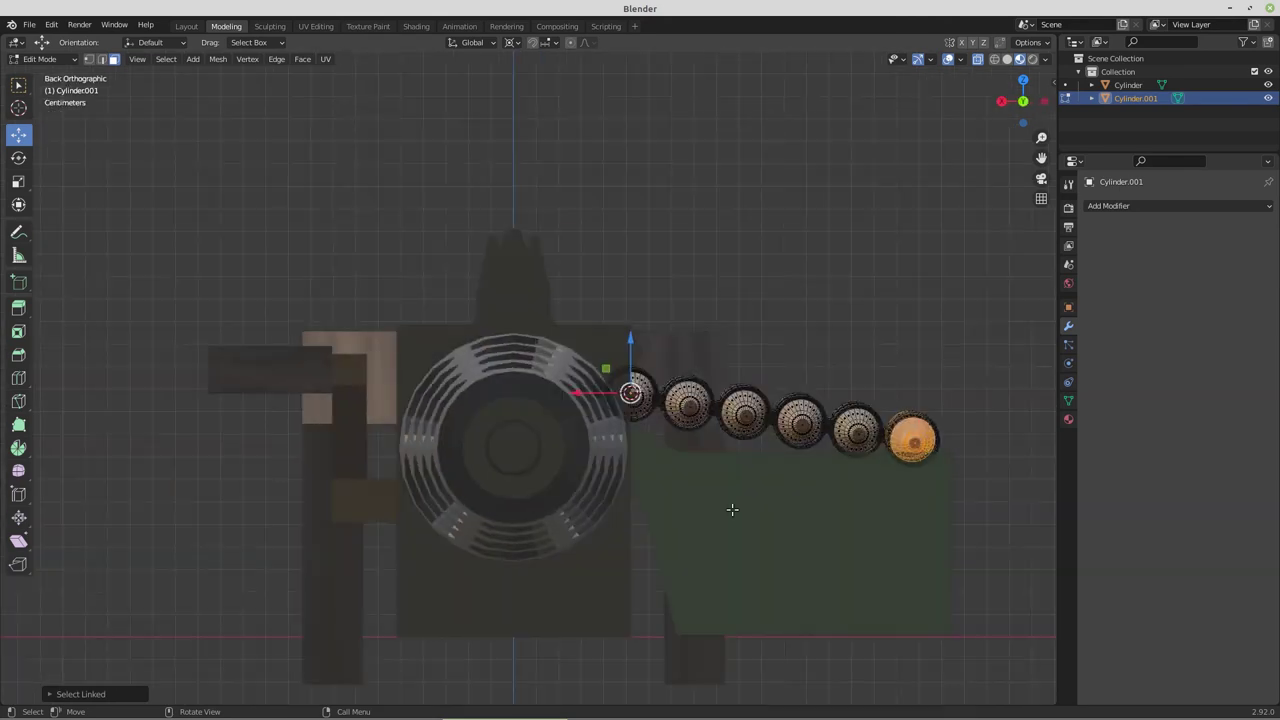
{"action": "middle_click_drag", "start_coordinate": [827, 504], "coordinate": [617, 456], "text": "shift"}
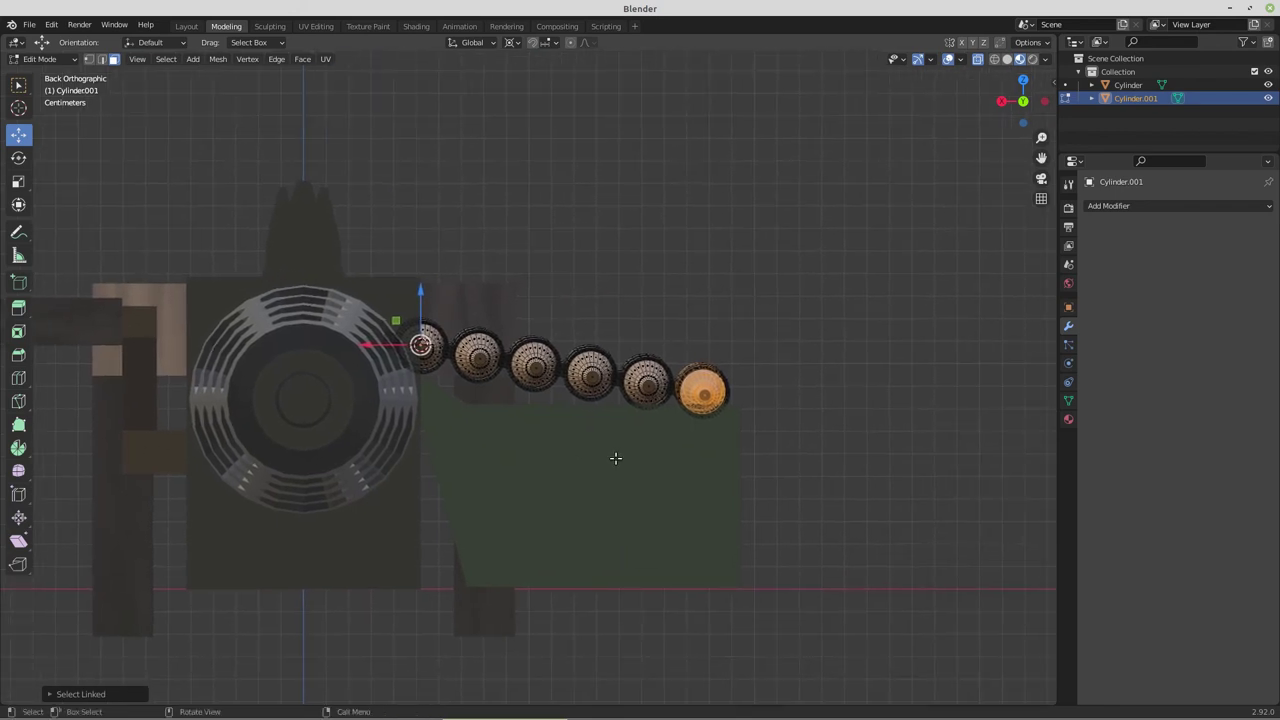
{"action": "scroll", "coordinate": [609, 476], "scroll_direction": "up", "scroll_amount": 2}
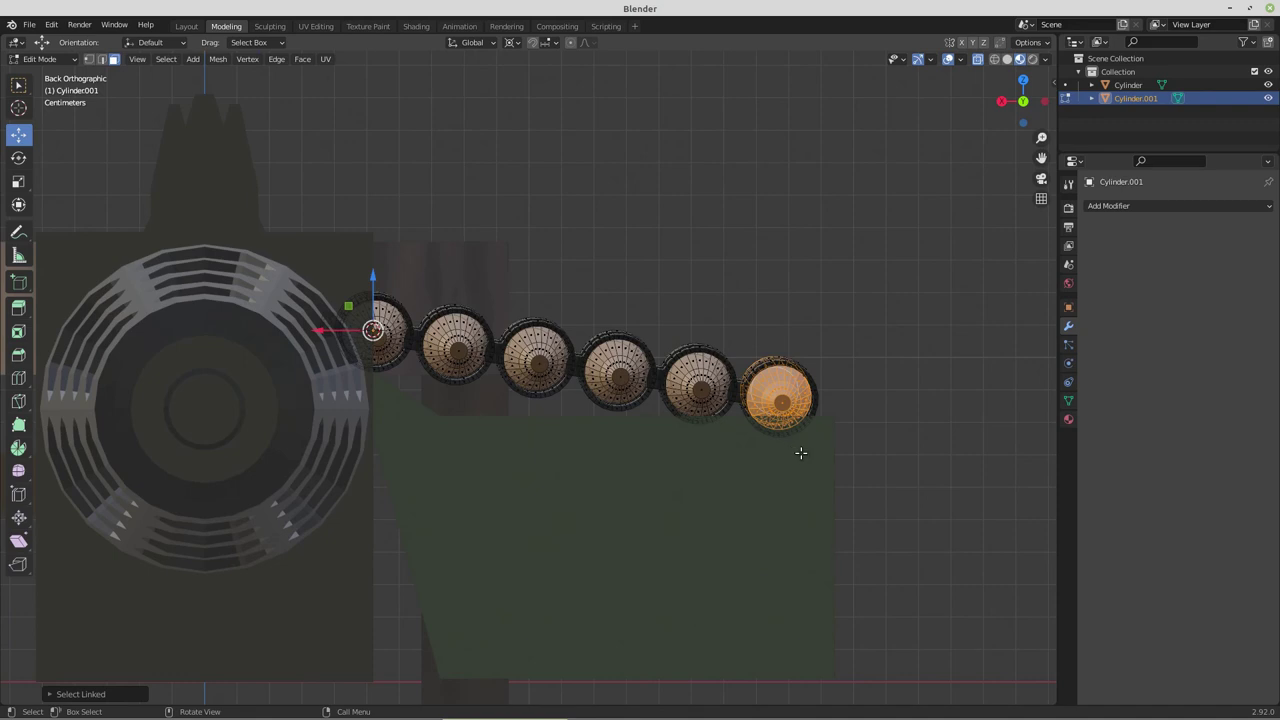
{"action": "key", "text": "g"}
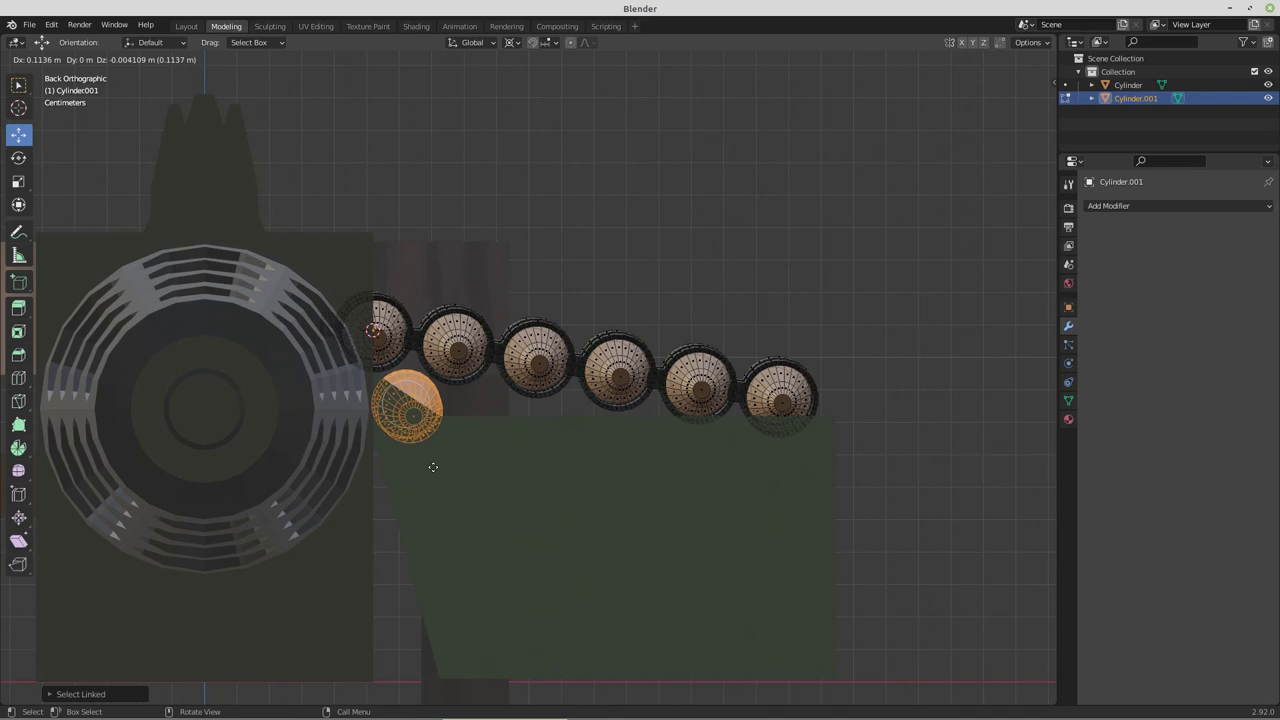
{"action": "left_click", "coordinate": [432, 466]}
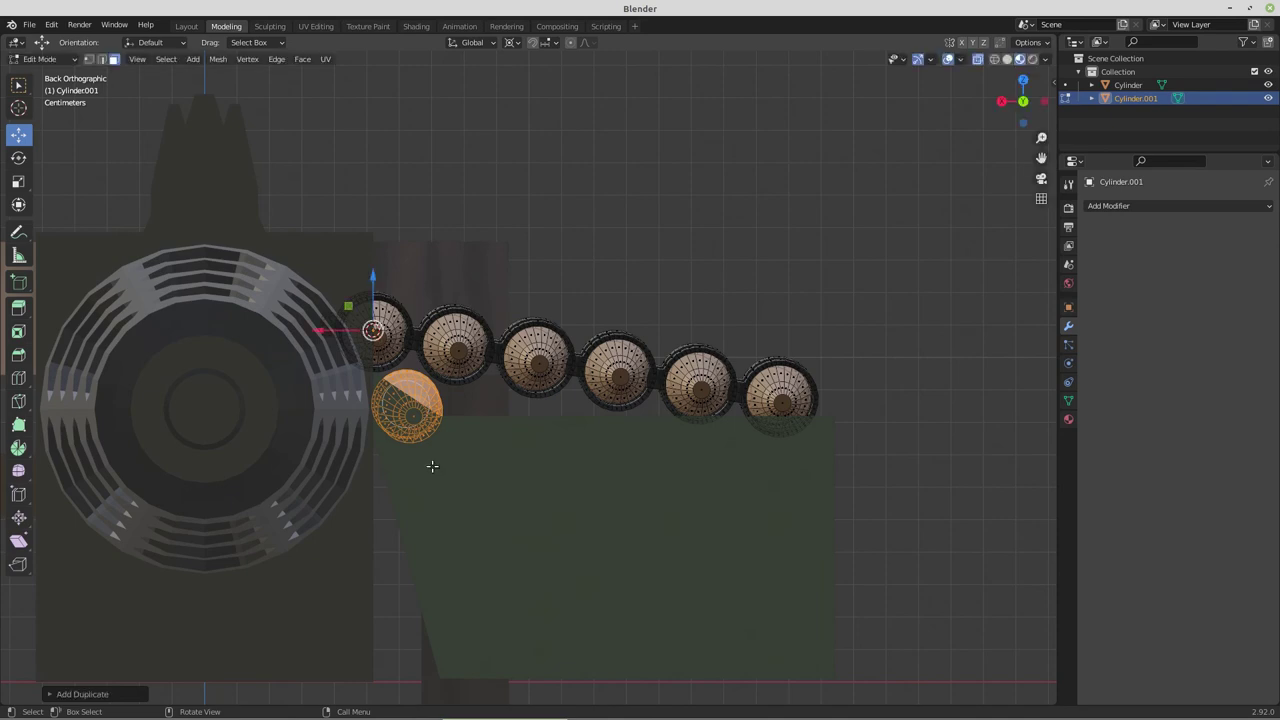
Undo the casing duplicate and the rotation of the whole belt
{"action": "key", "text": "KP_7"}
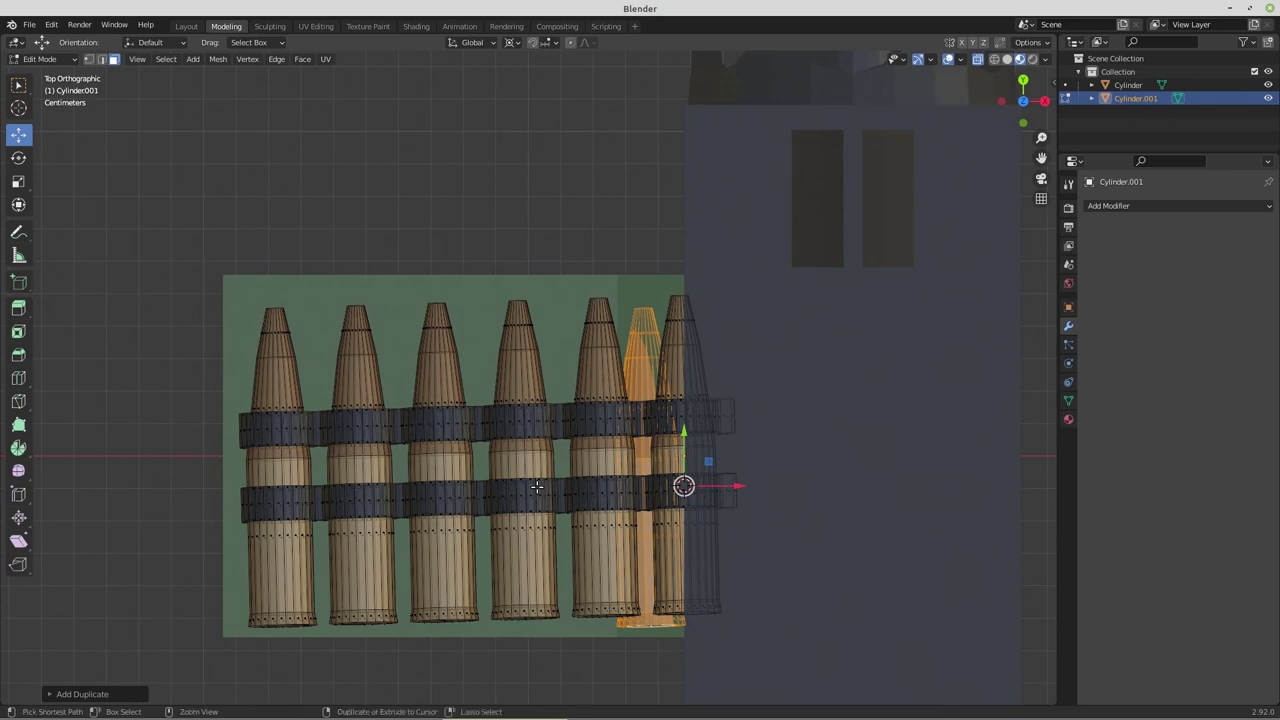
{"action": "key", "text": "ctrl+z"}
{"action": "key", "text": "ctrl+z"}
{"action": "key", "text": "ctrl+z"}
{"action": "key", "text": "ctrl+z"}
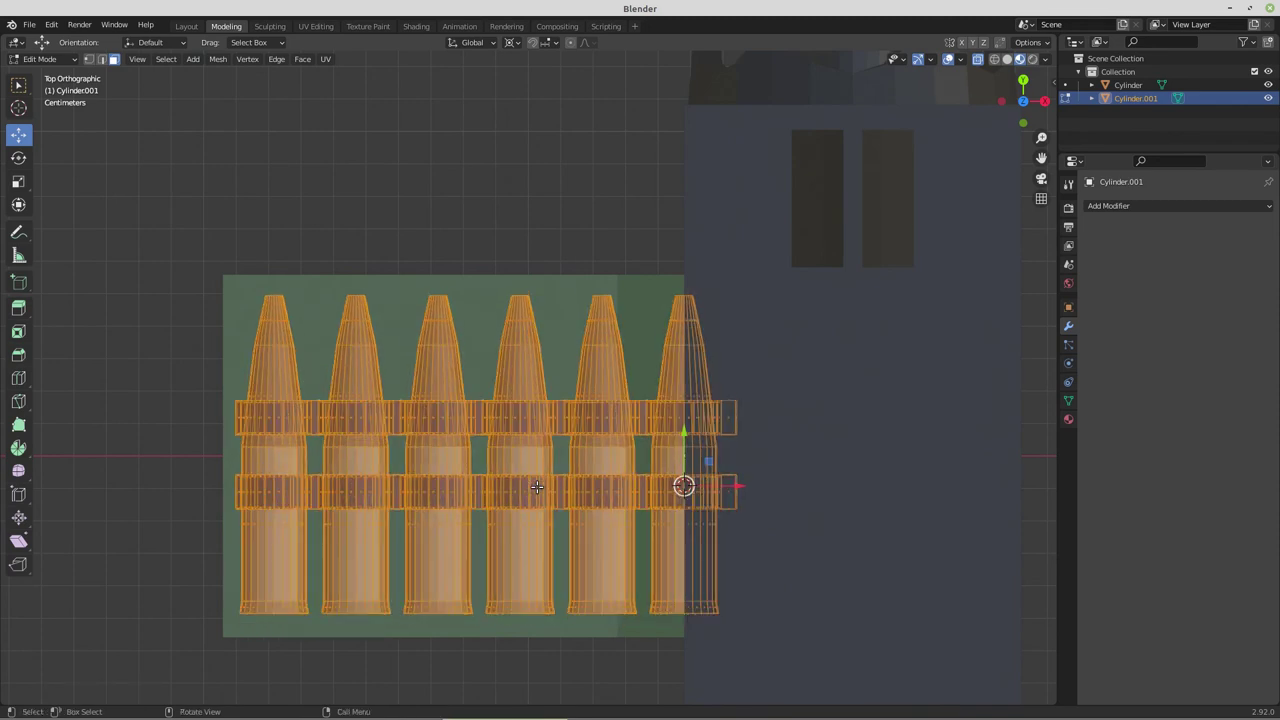
{"action": "key", "text": "KP_1"}
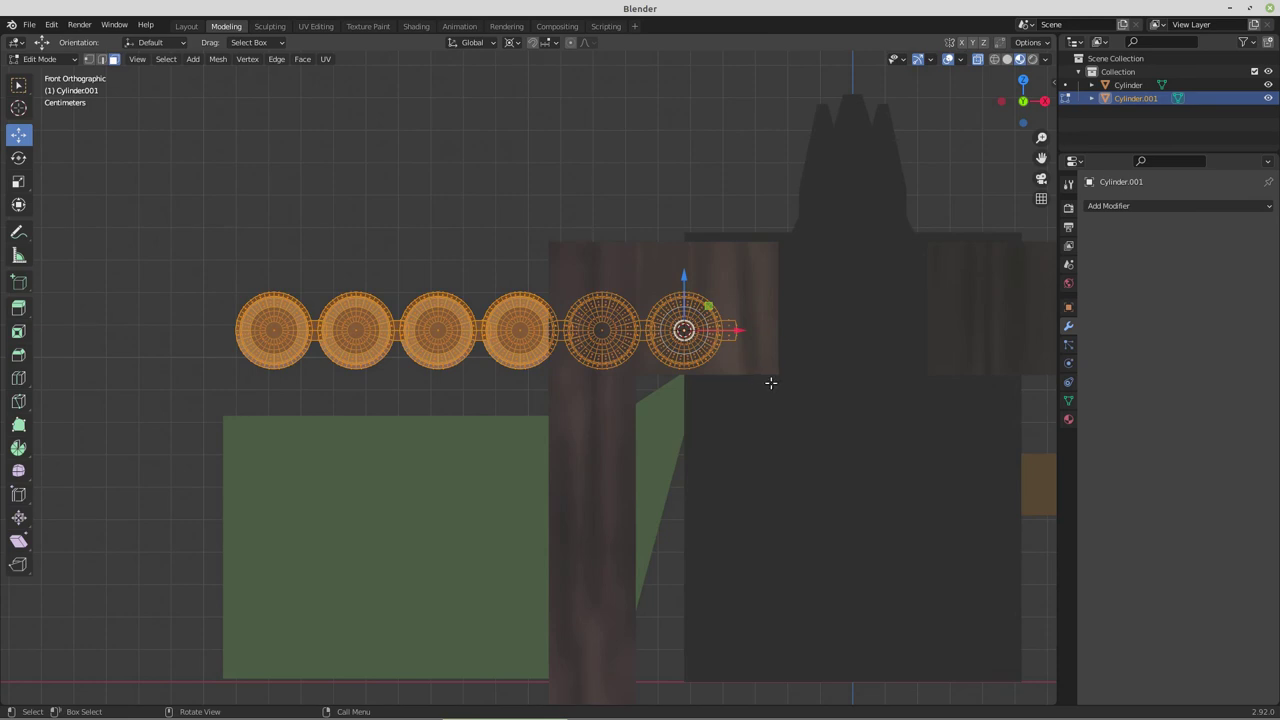
Rotate the whole cartridge belt about the 3D cursor by about -20.5° and snap the cursor to the second cartridge from the receiver
{"action": "key", "text": "r"}
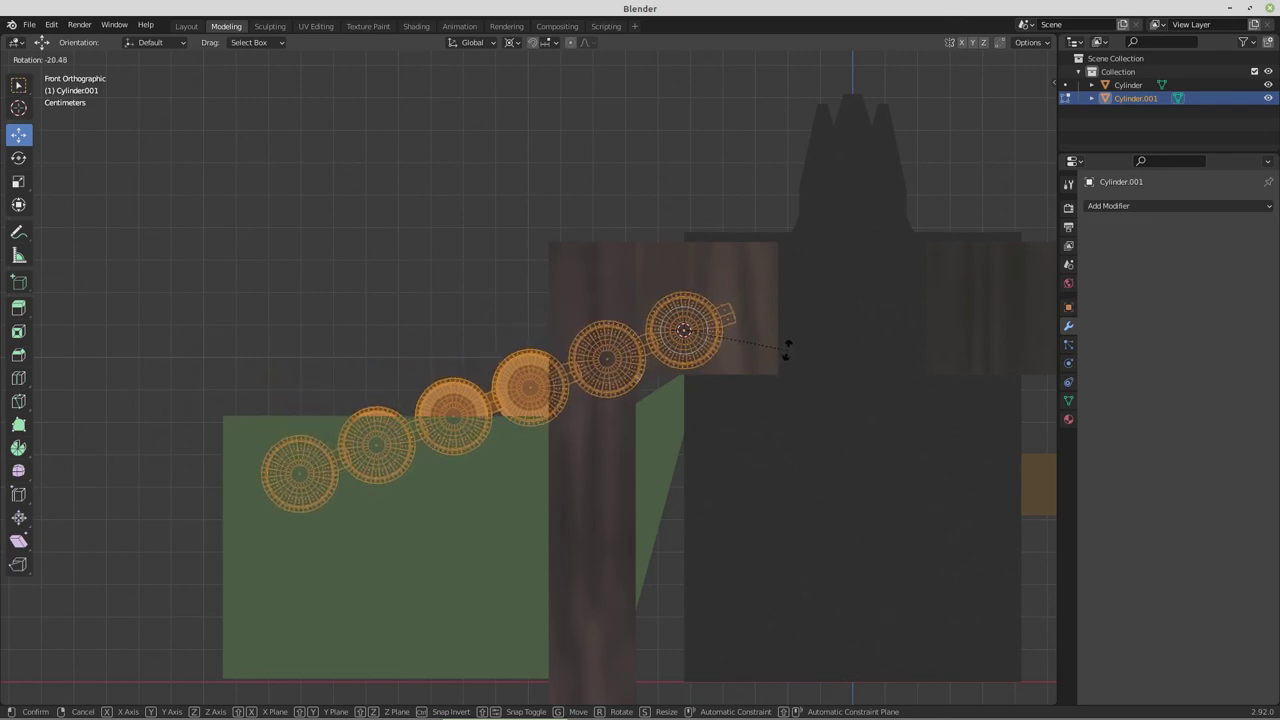
{"action": "left_click", "coordinate": [787, 348]}
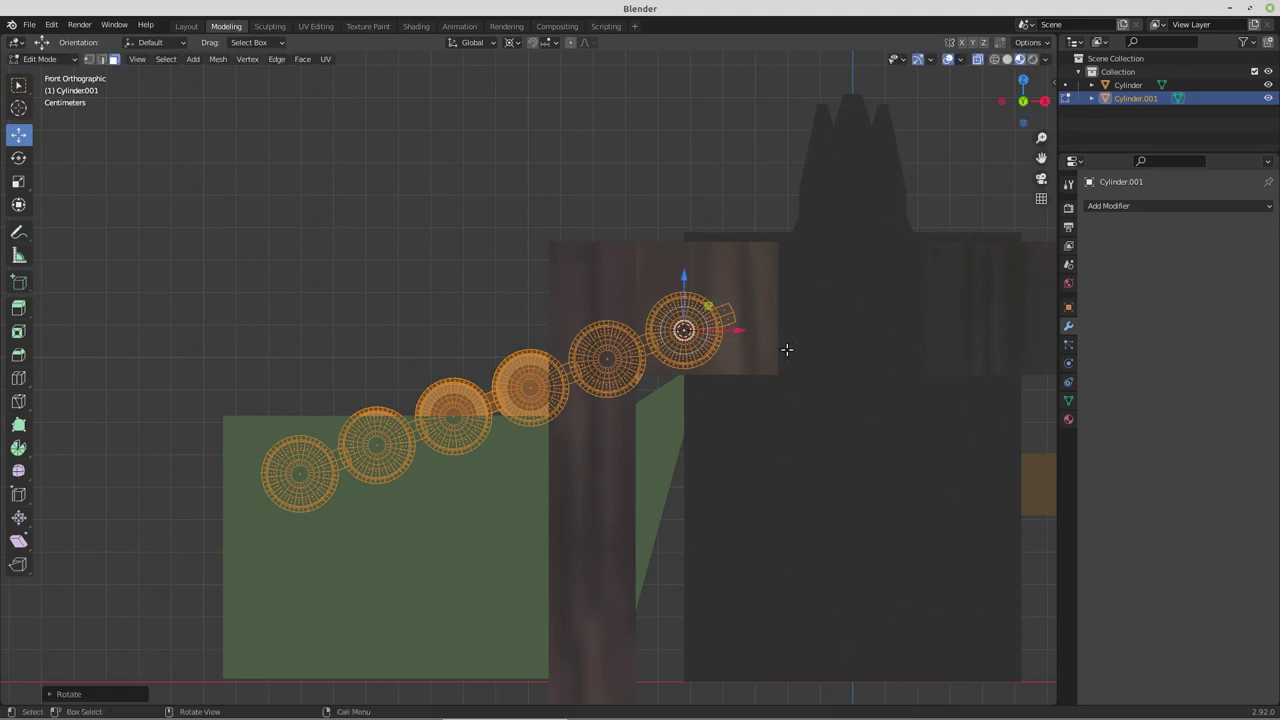
{"action": "left_click", "coordinate": [606, 358]}
{"action": "key", "text": "l"}
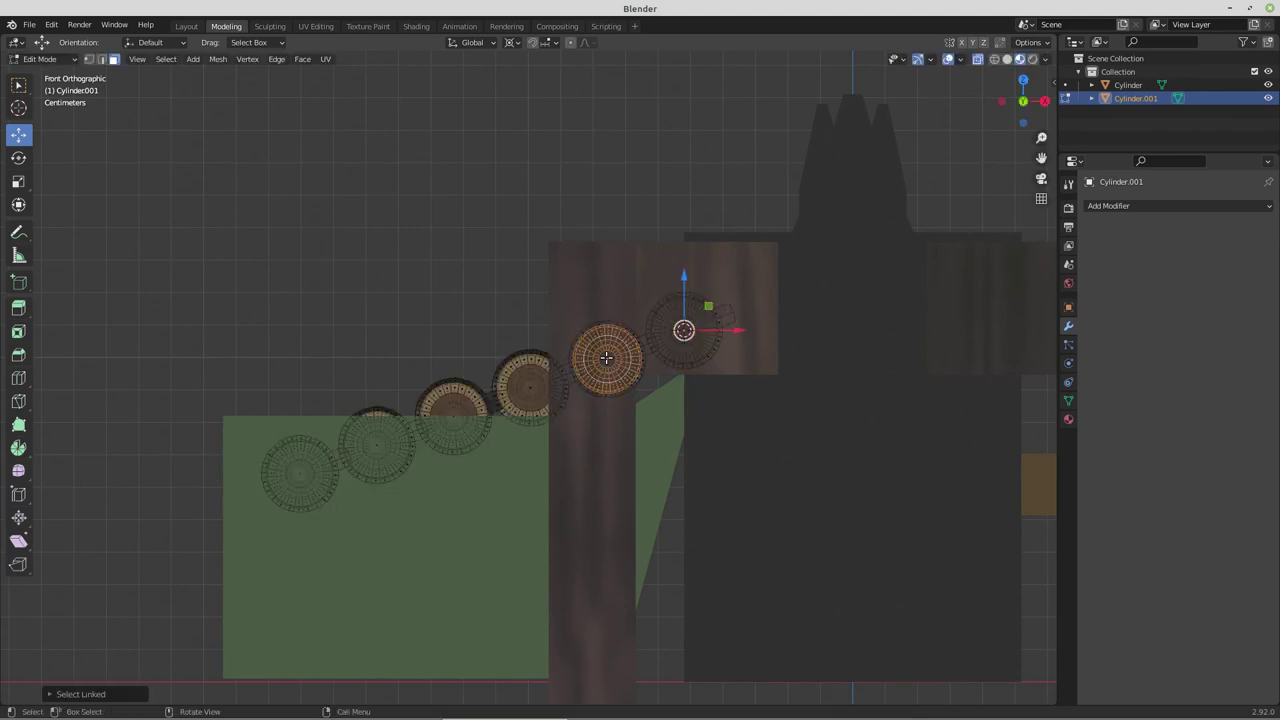
{"action": "key", "text": "shift+s"}
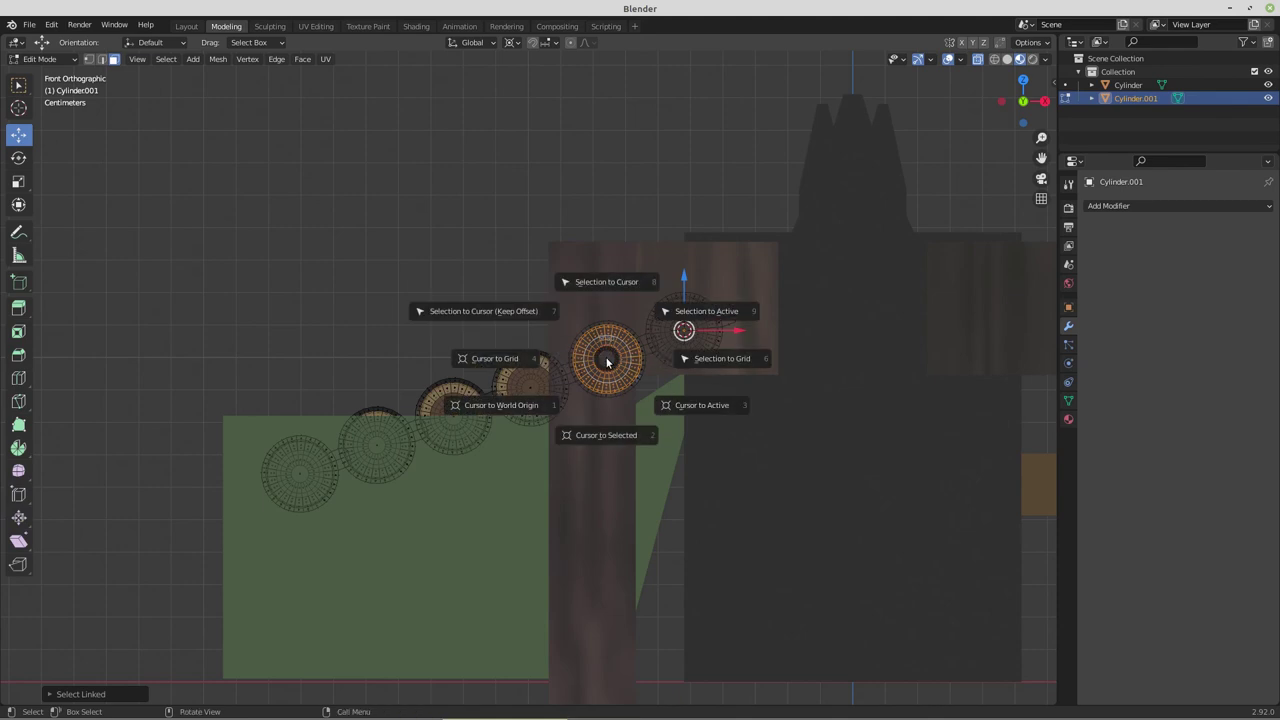
{"action": "left_click", "coordinate": [611, 429]}
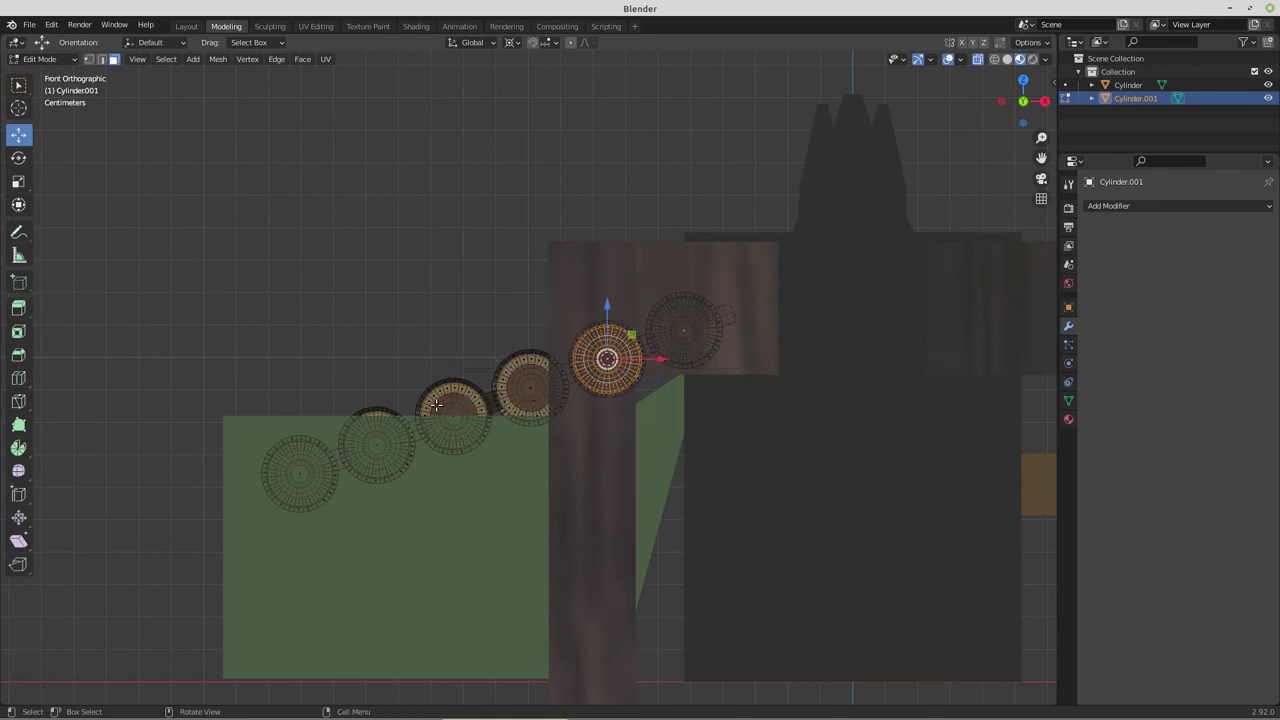
Select the four outer cartridges with their links and rotate them about the 3D cursor by about 11.25° to flatten the belt's slope
{"action": "left_click_drag", "start_coordinate": [204, 319], "coordinate": [563, 561]}
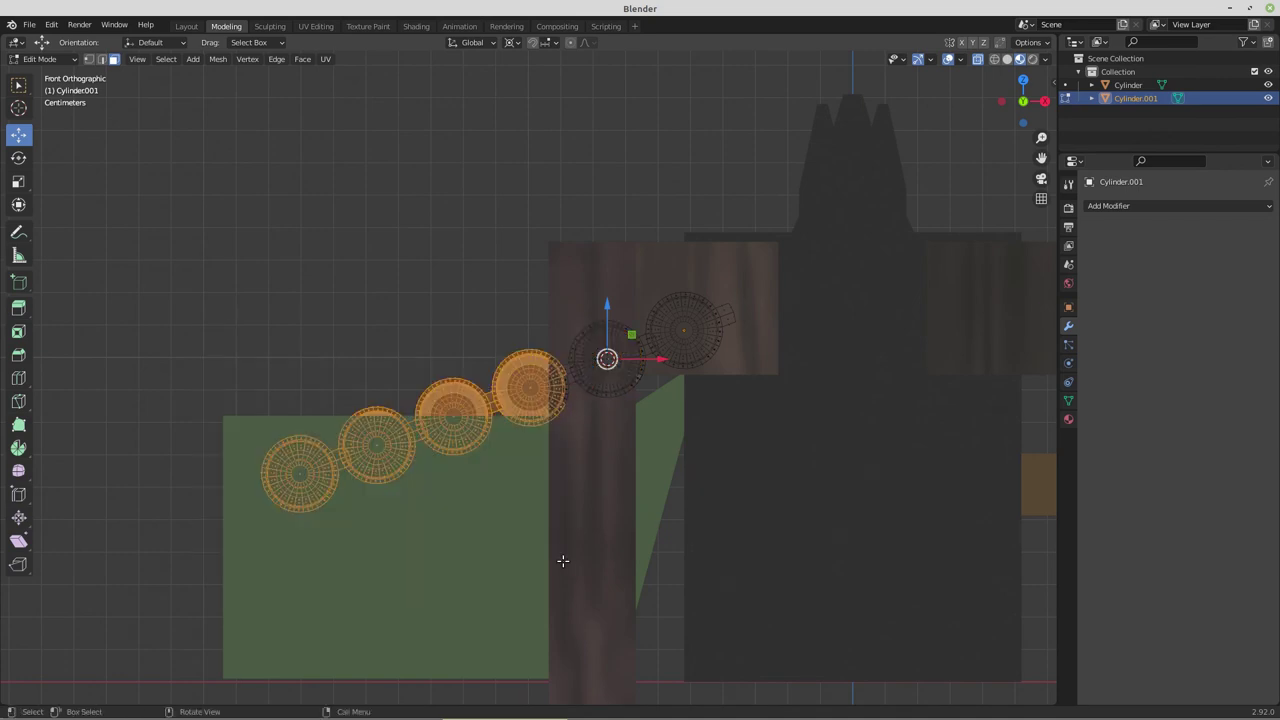
{"action": "key", "text": "ctrl"}
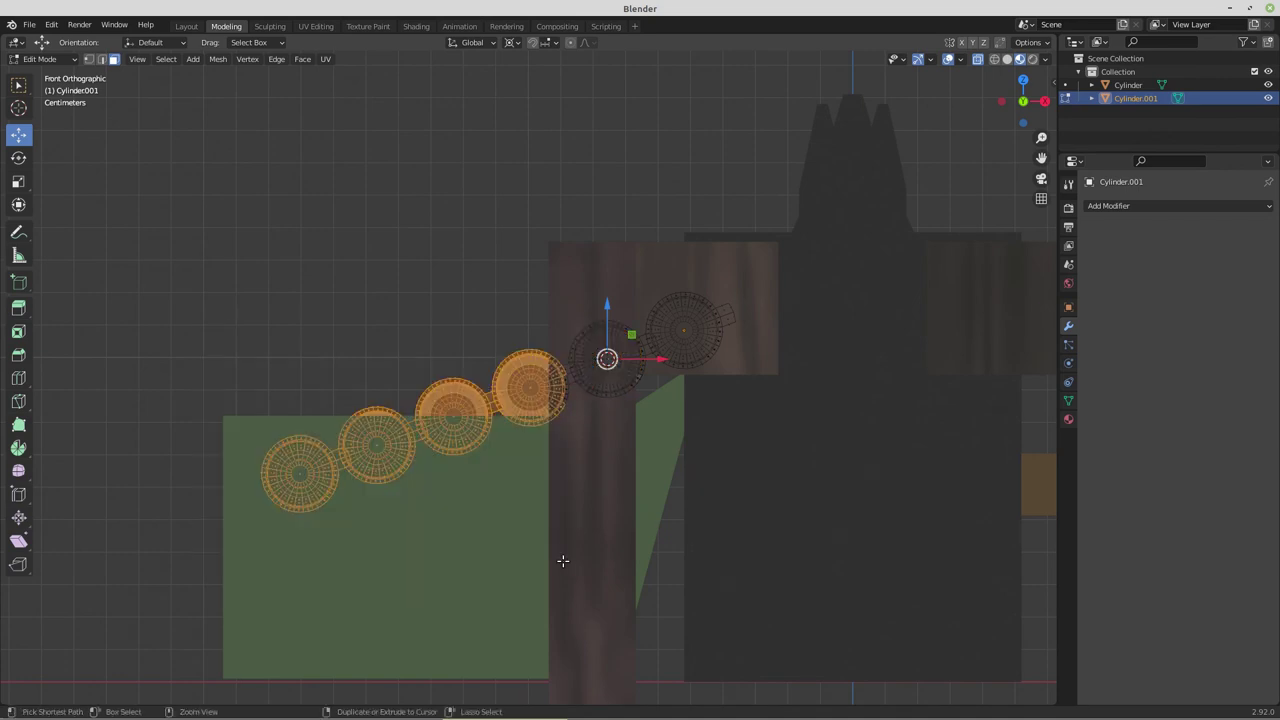
{"action": "key", "text": "ctrl+KP_Add"}
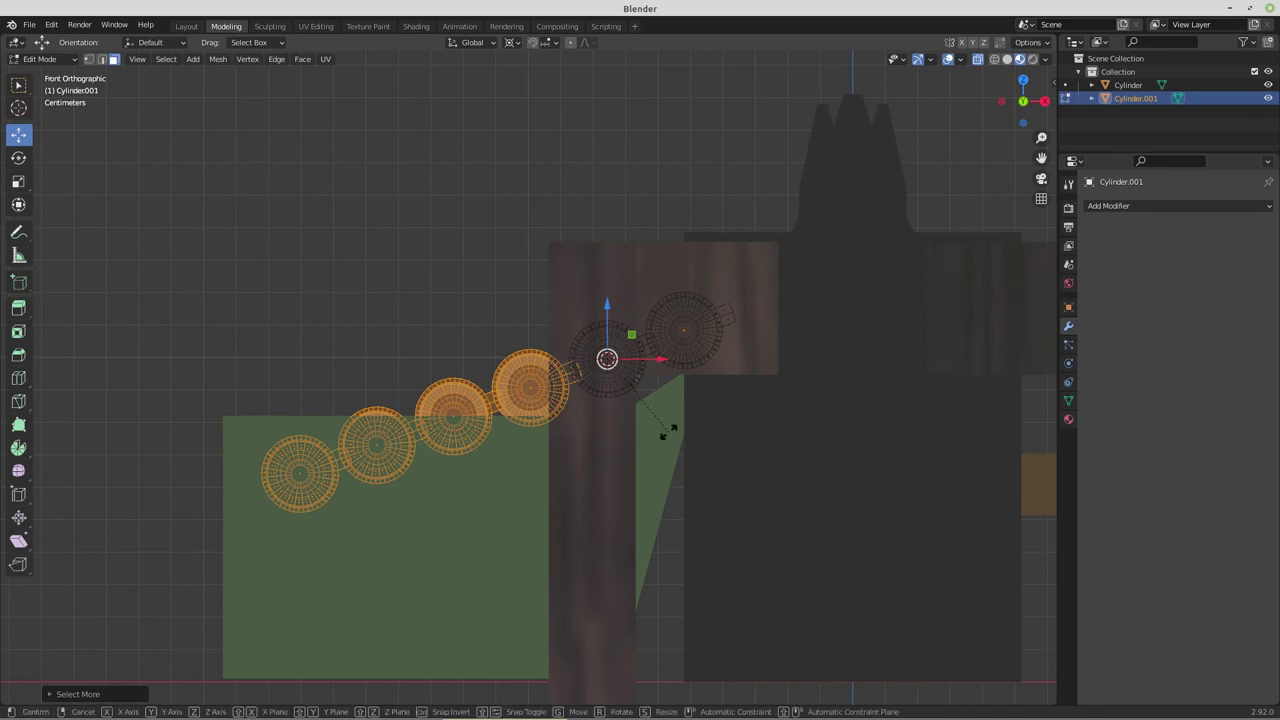
{"action": "key", "text": "r"}
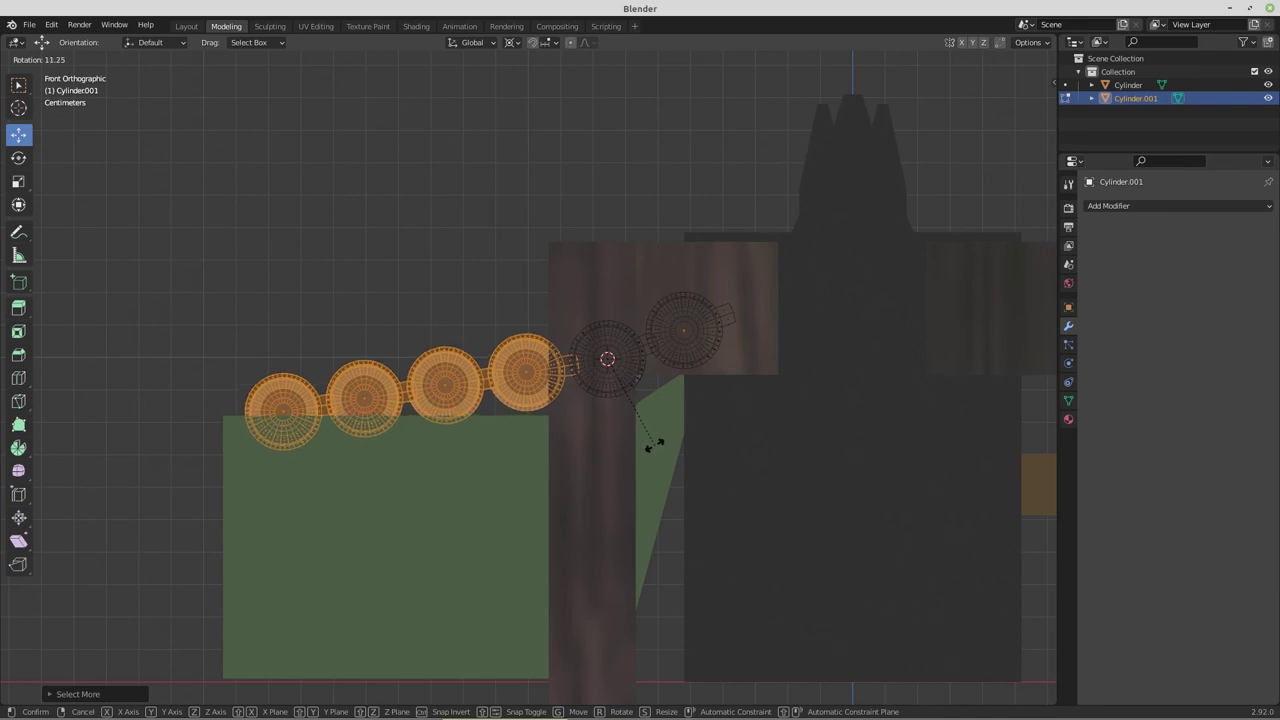
{"action": "left_click", "coordinate": [653, 445]}
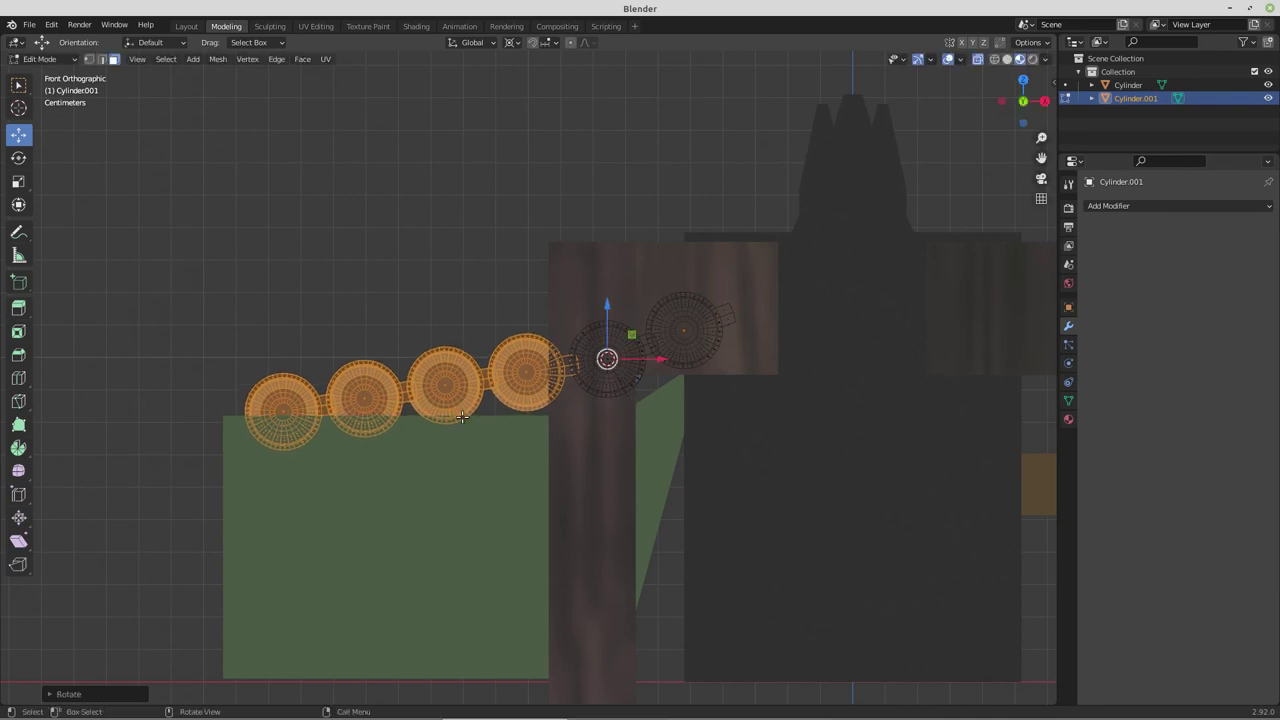
Duplicate the outermost cartridge casing without its links and place the copy below the belt beside the receiver, about 0.113 m away
{"action": "left_click", "coordinate": [285, 401]}
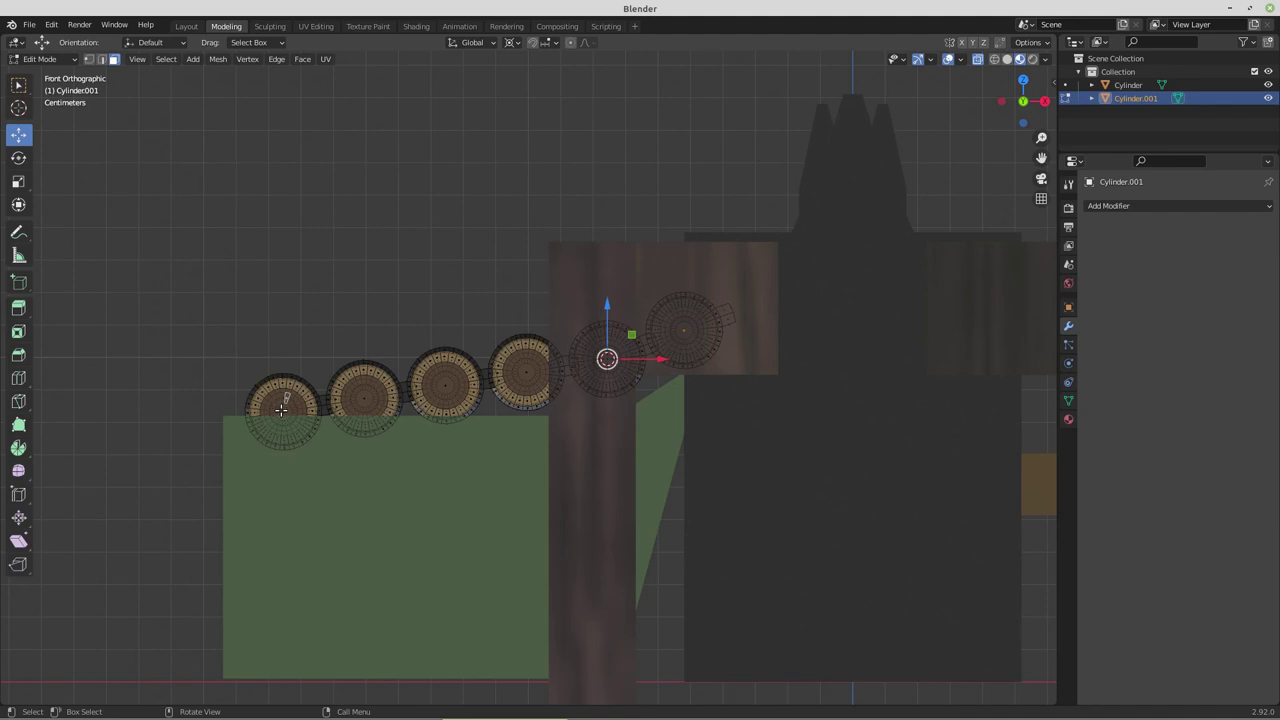
{"action": "key", "text": "ctrl+l"}
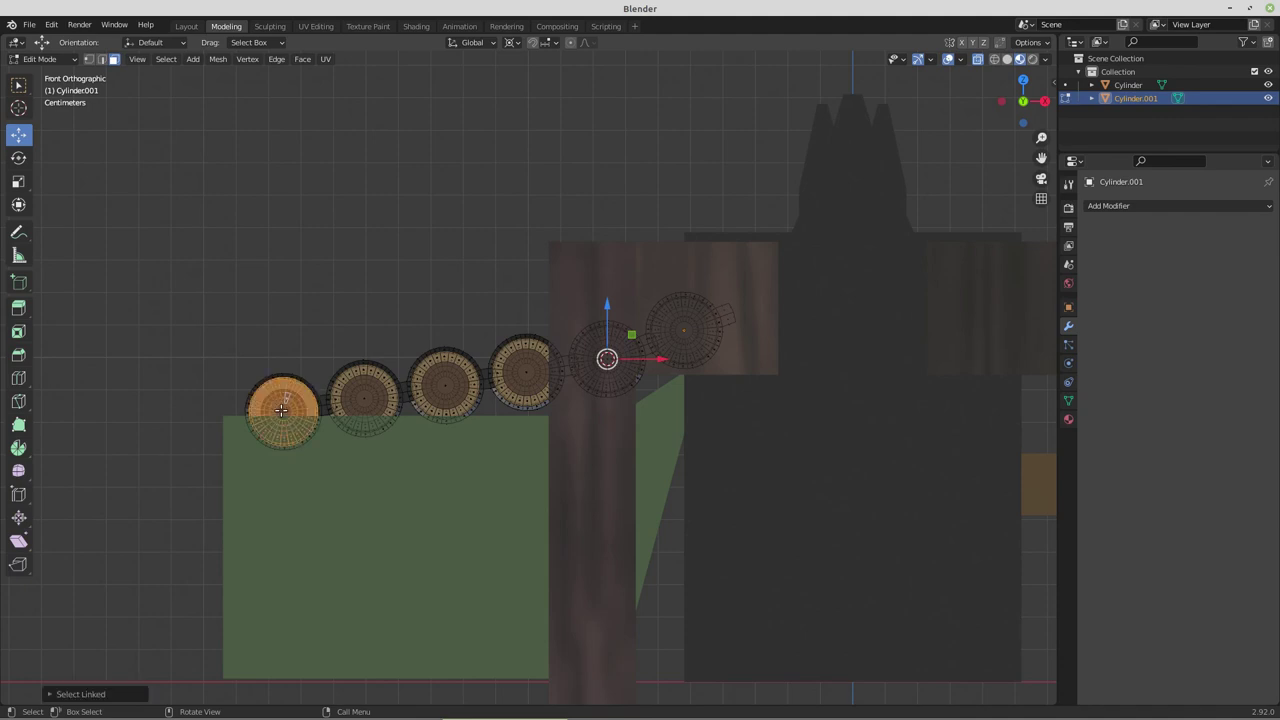
{"action": "key", "text": "ctrl+KP_1"}
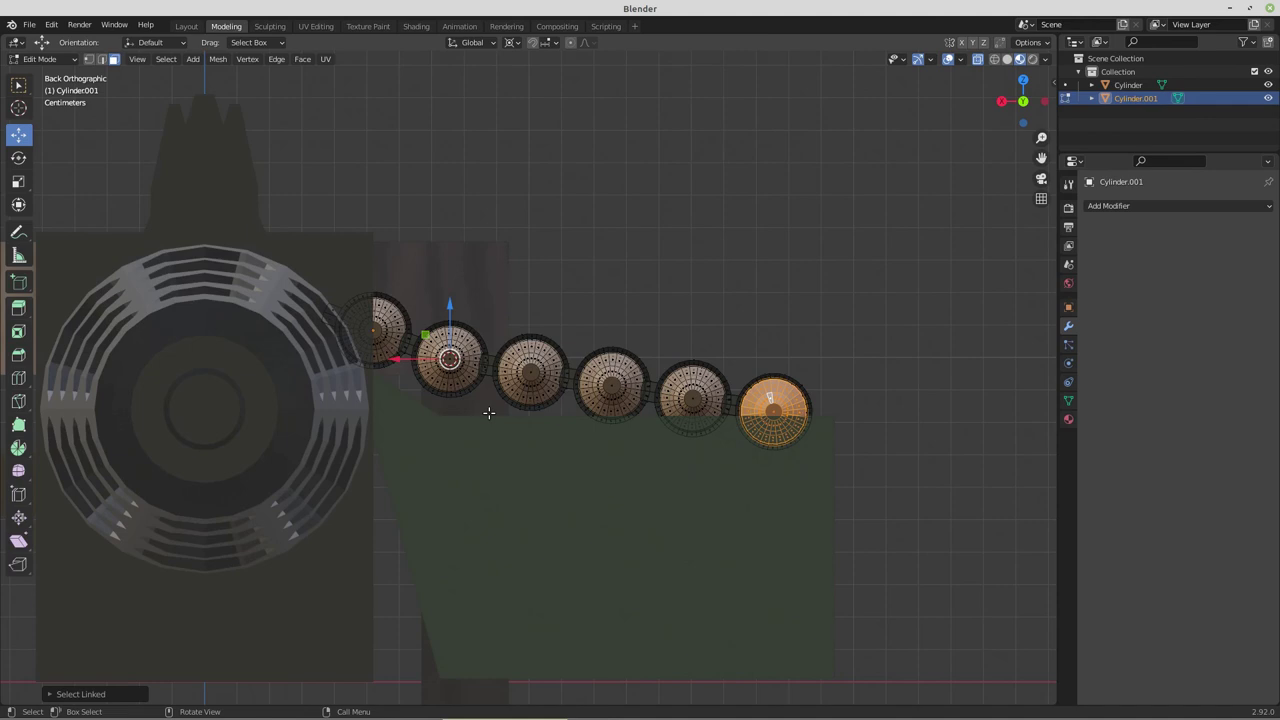
{"action": "key", "text": "KP_7"}
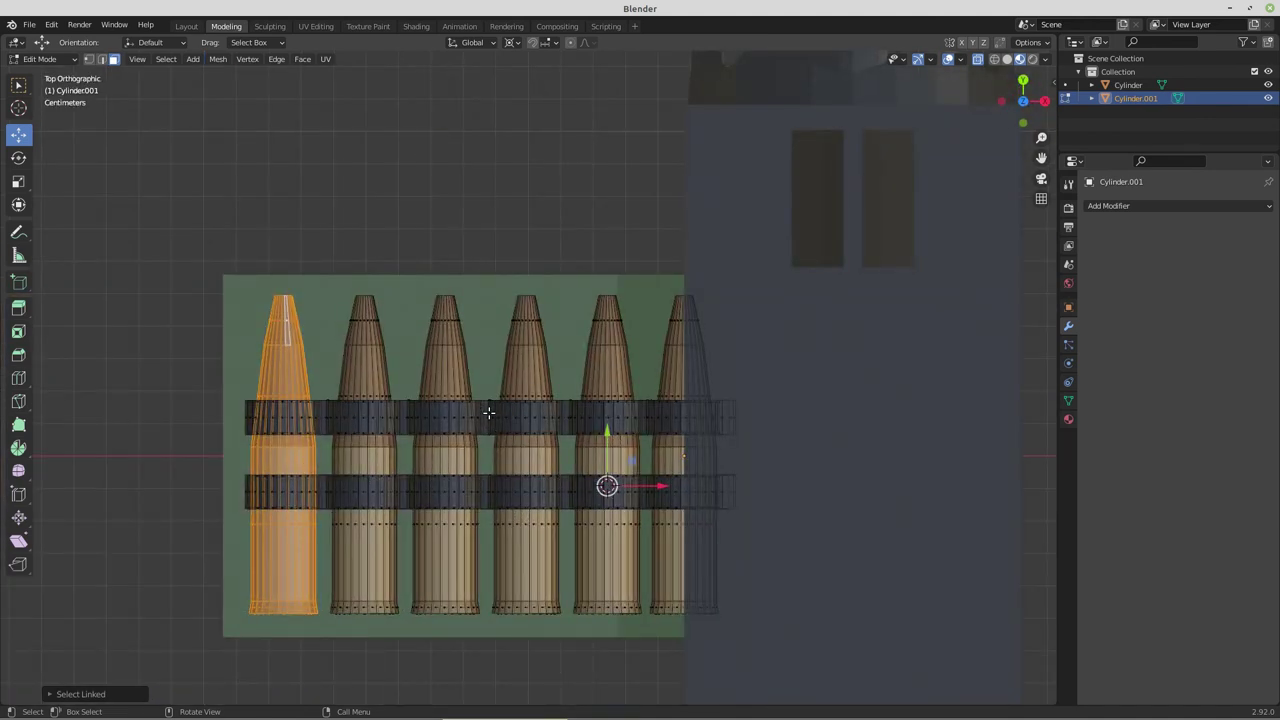
{"action": "key", "text": "ctrl+KP_1"}
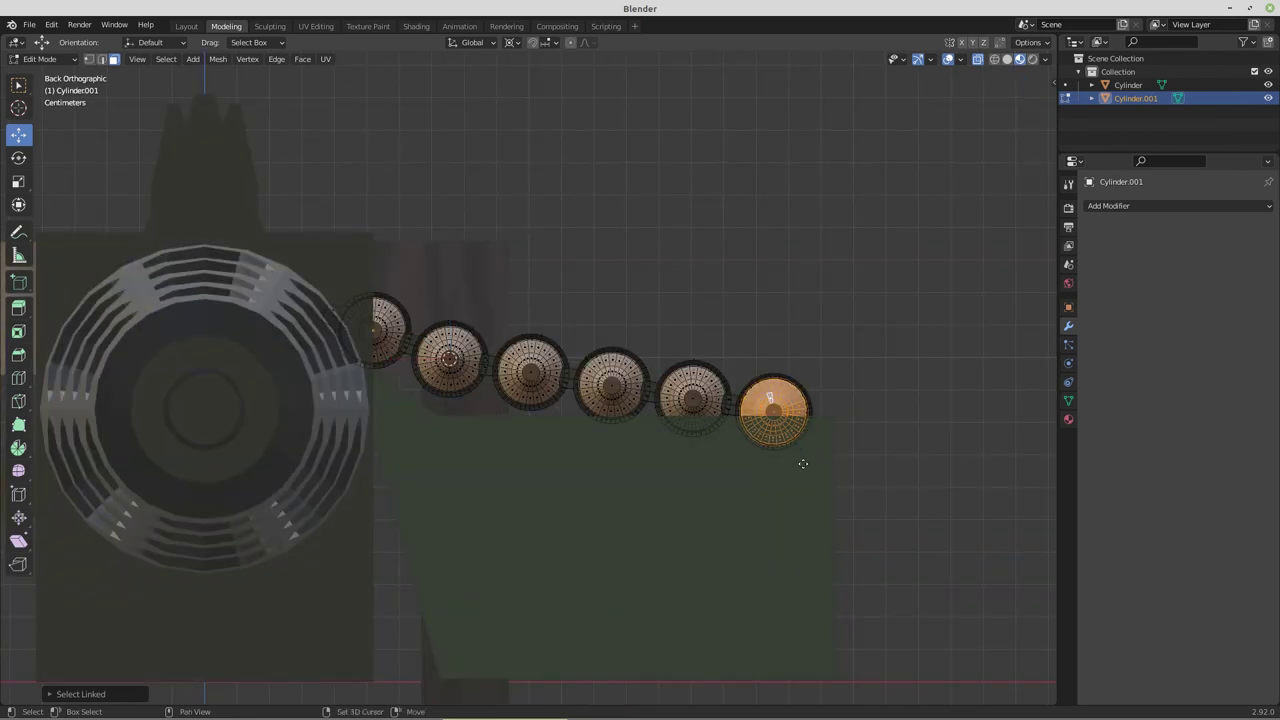
{"action": "key", "text": "g"}
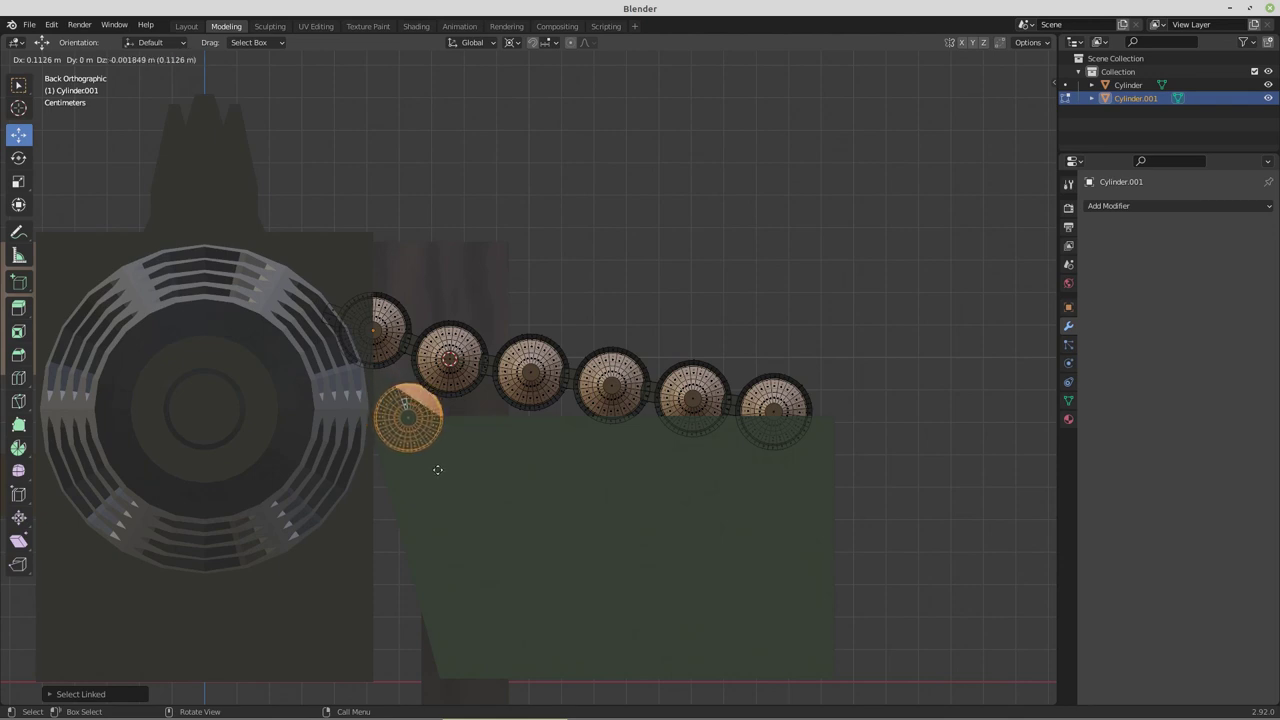
{"action": "left_click", "coordinate": [437, 469]}
Duplicate the loose casing six more times, forming a row about 0.022 m apart under the belt, with the last copy deeper in the box
{"action": "key", "text": "shift+d"}
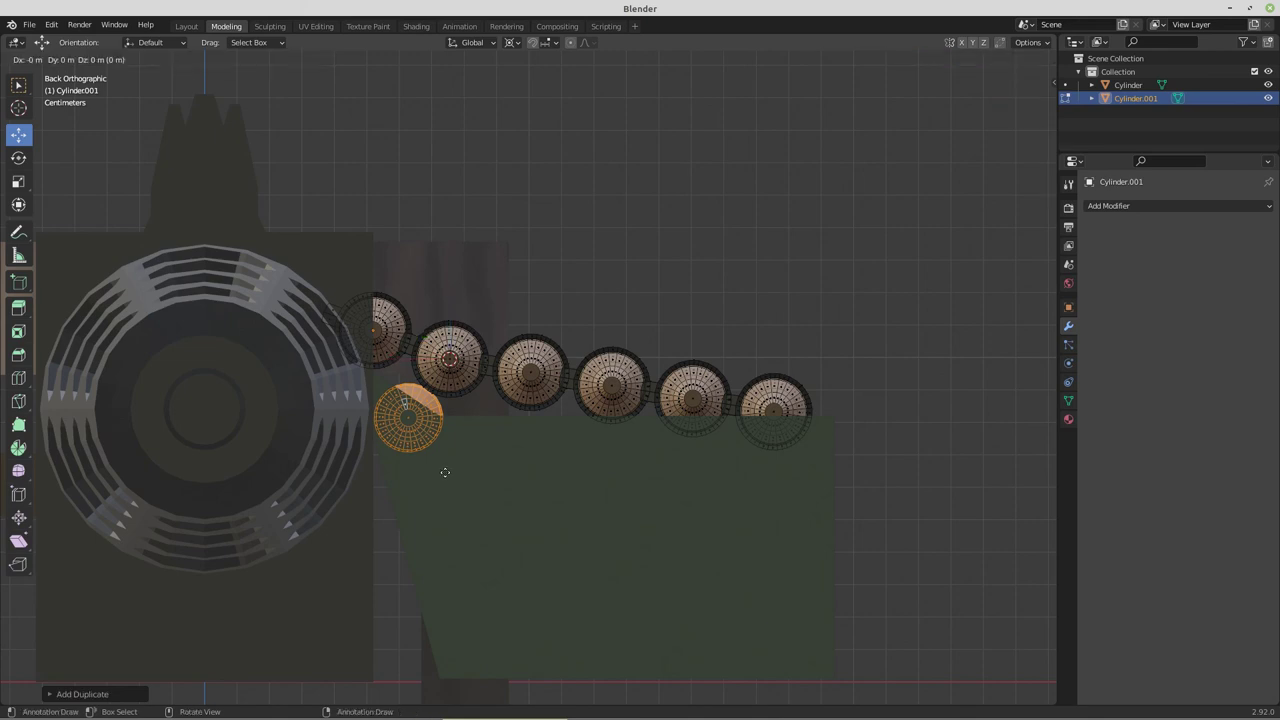
{"action": "left_click", "coordinate": [506, 482]}
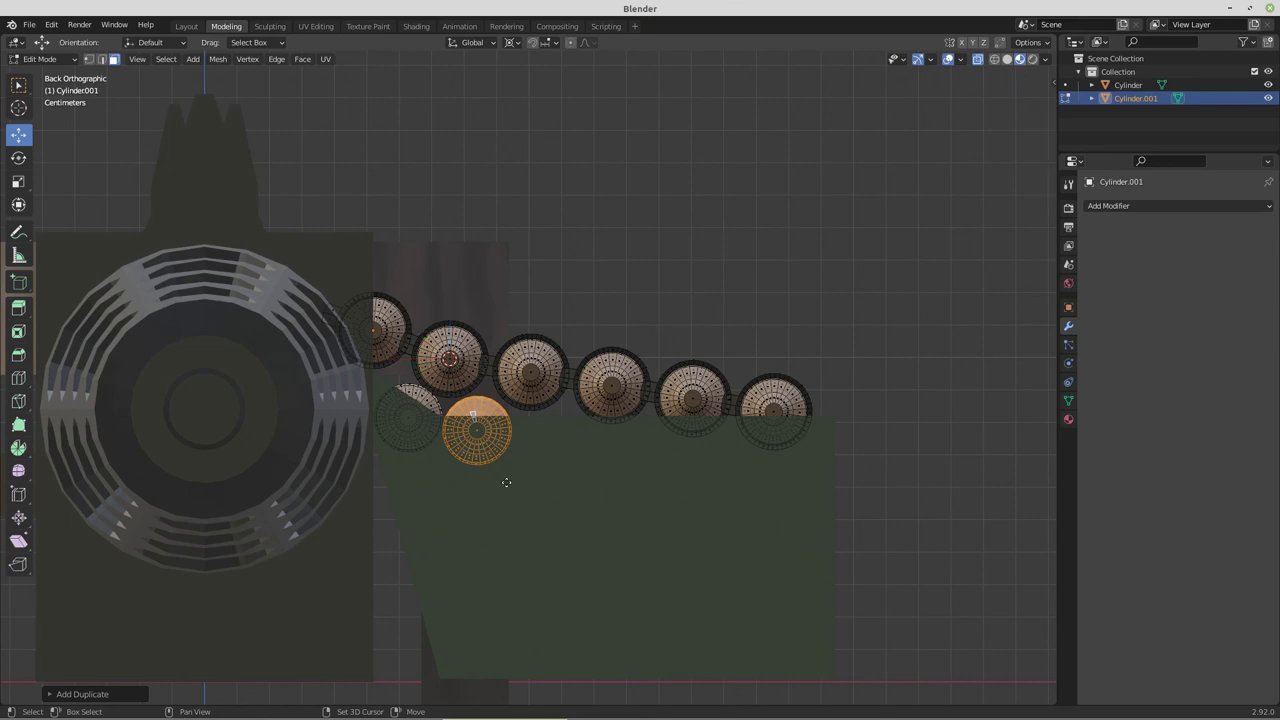
{"action": "key", "text": "shift+d"}
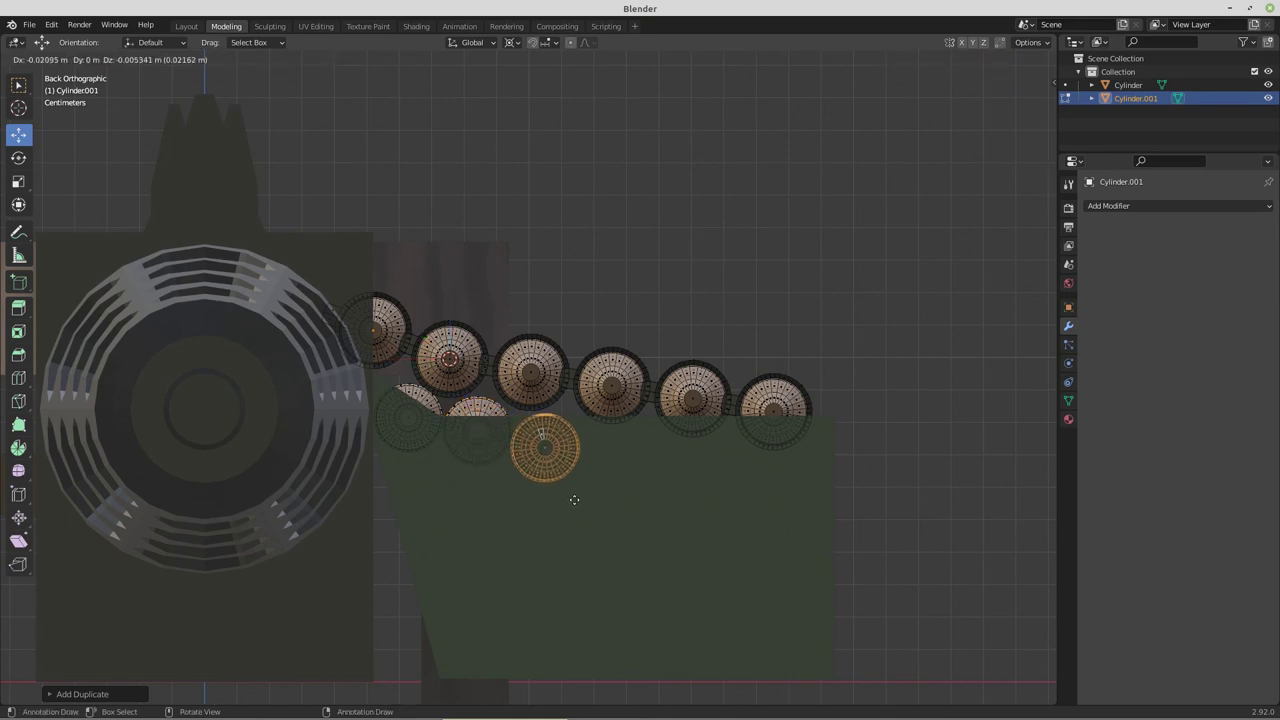
{"action": "left_click", "coordinate": [574, 499]}
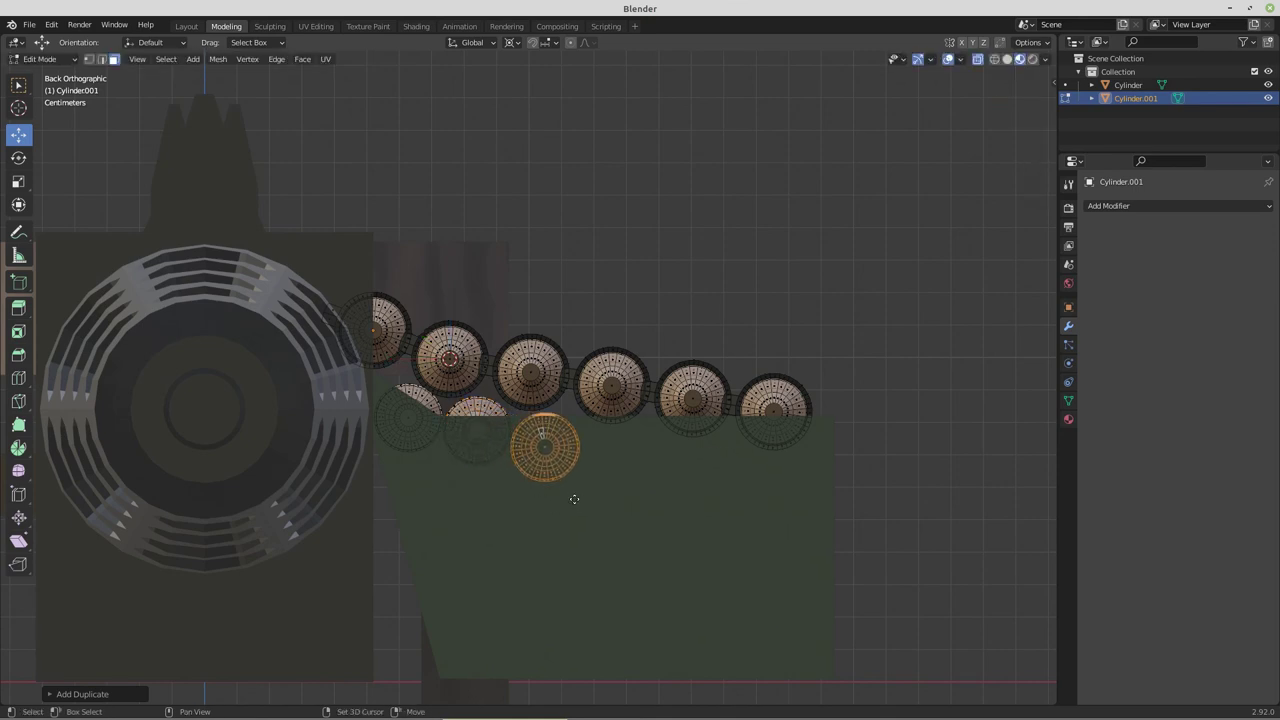
{"action": "key", "text": "shift+d"}
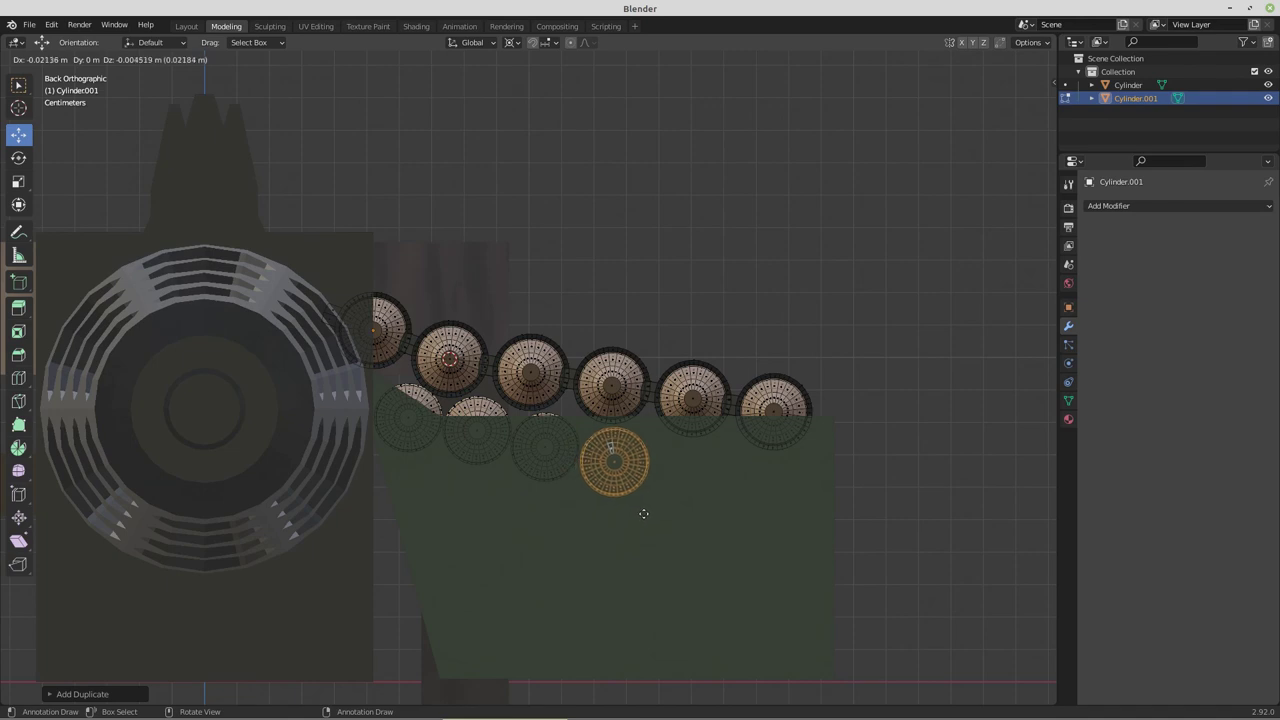
{"action": "left_click", "coordinate": [643, 514]}
{"action": "key", "text": "shift+d"}
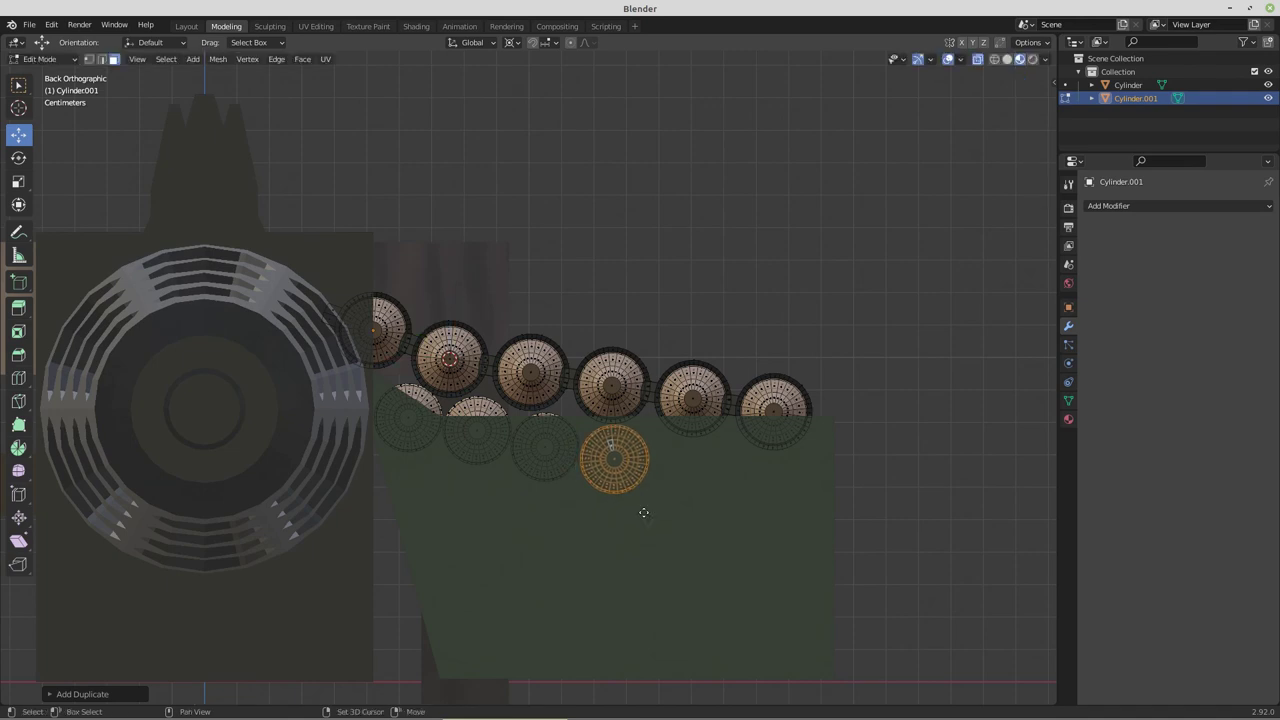
{"action": "left_click", "coordinate": [711, 525]}
{"action": "key", "text": "shift+d"}
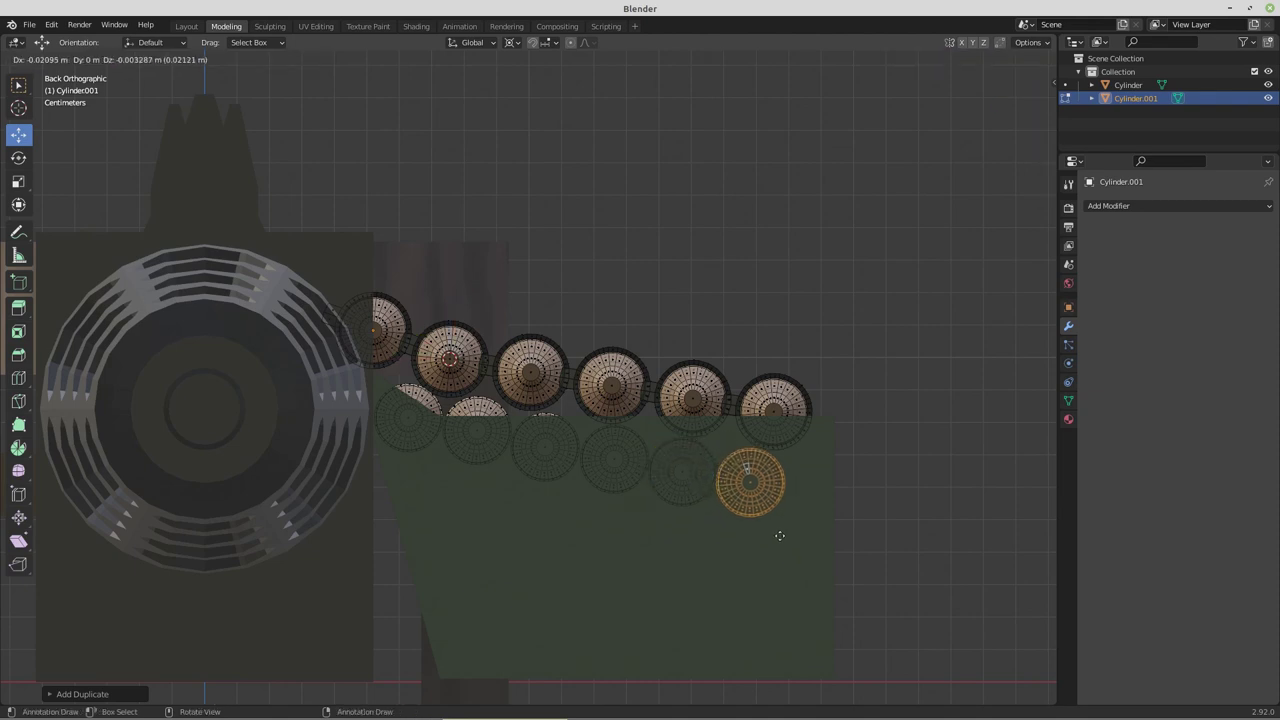
{"action": "left_click", "coordinate": [780, 534]}
{"action": "key", "text": "shift+d"}
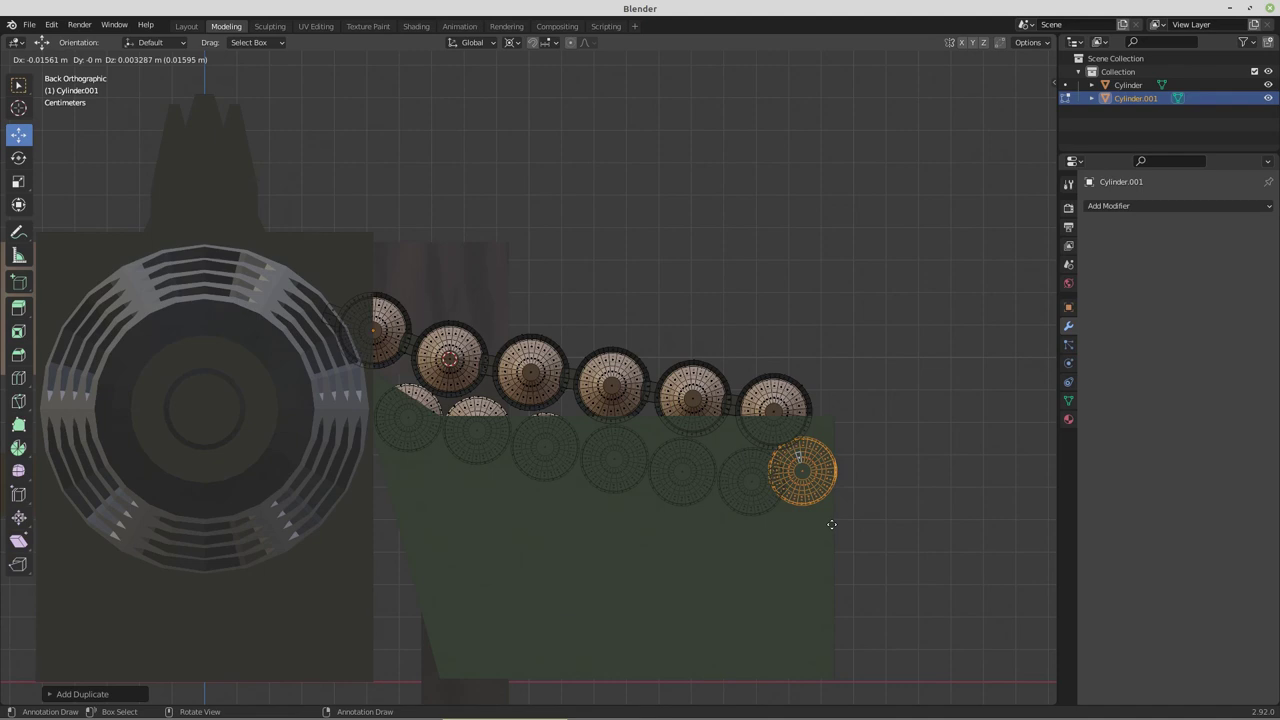
{"action": "left_click", "coordinate": [829, 589]}
Clear the casing selection and turn off X-ray to inspect the filled ammunition box and the whole gun
{"action": "middle_click_drag", "start_coordinate": [849, 577], "coordinate": [564, 604]}
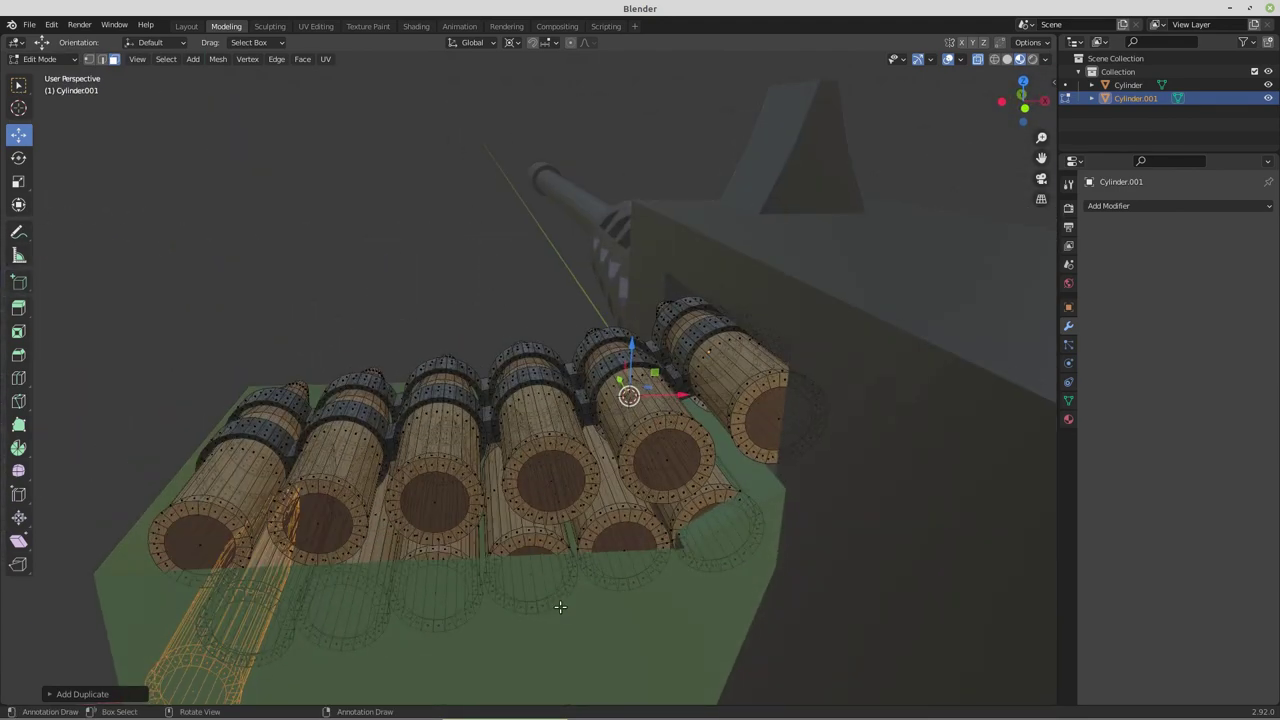
{"action": "scroll", "coordinate": [566, 600], "scroll_direction": "down", "scroll_amount": 4}
{"action": "middle_click_drag", "start_coordinate": [662, 518], "coordinate": [656, 543]}
{"action": "key", "text": "ctrl+z"}
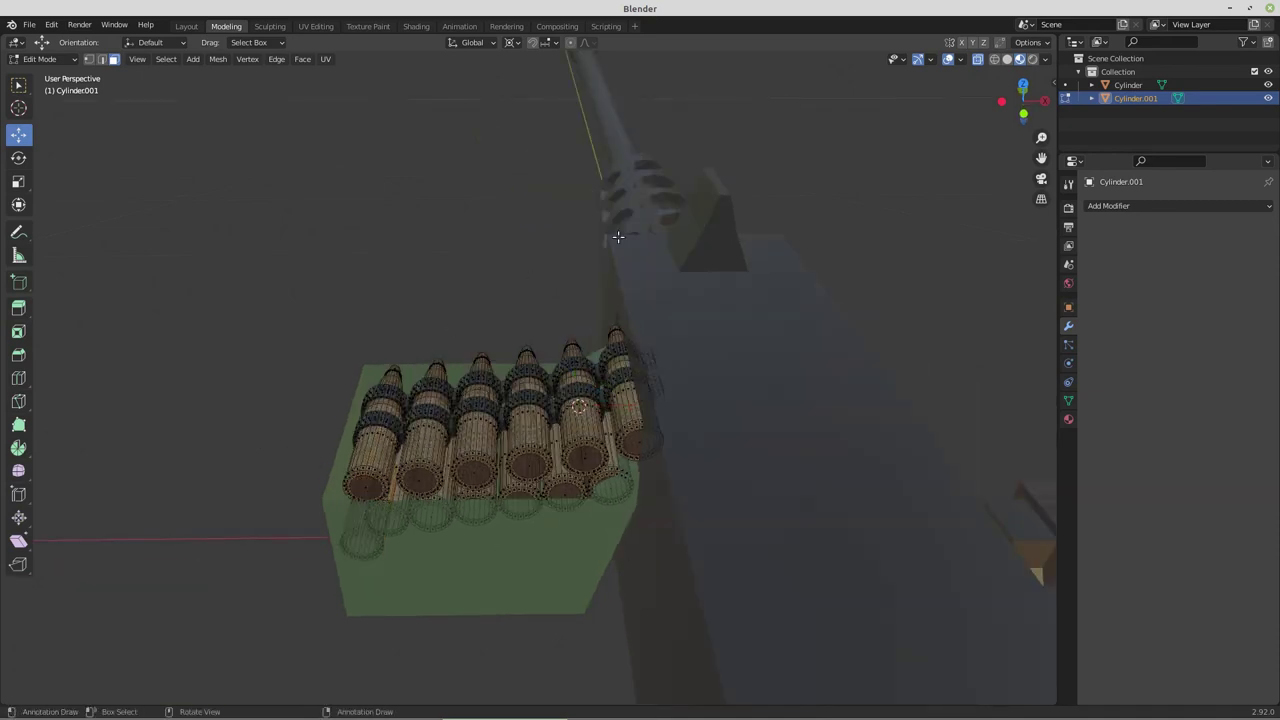
{"action": "left_click", "coordinate": [979, 60]}
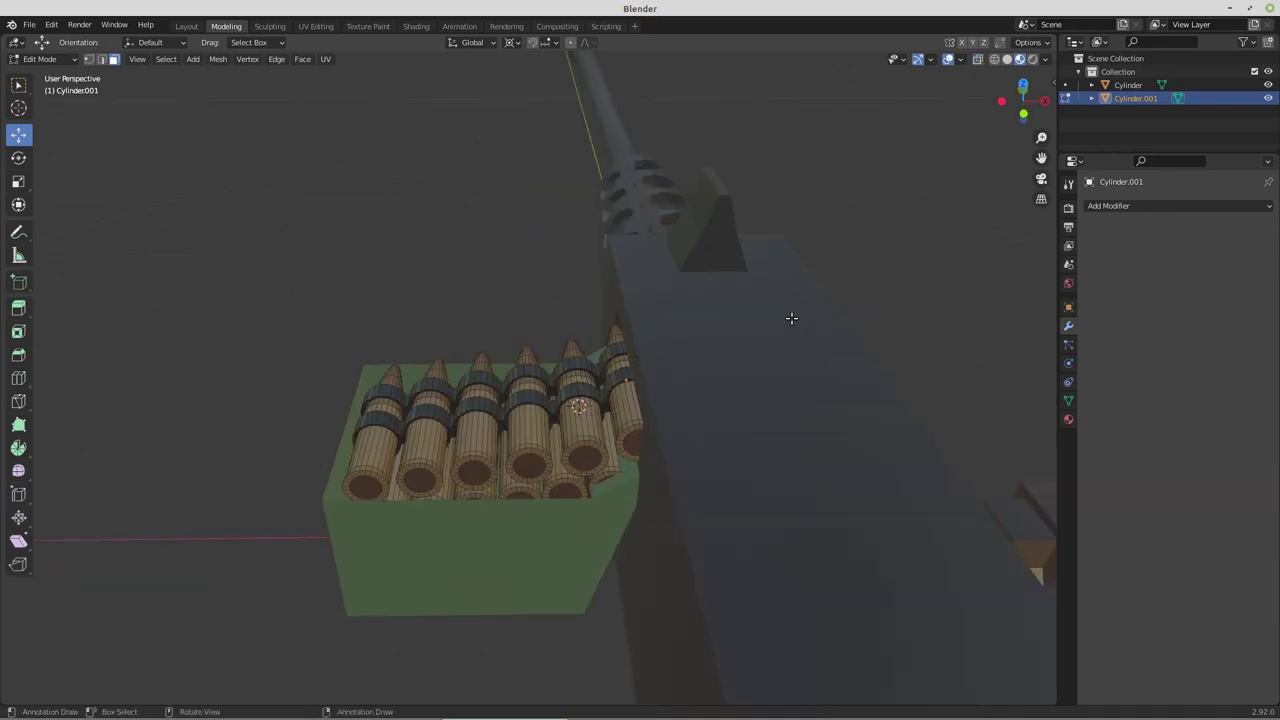
{"action": "middle_click_drag", "start_coordinate": [789, 323], "coordinate": [619, 441]}
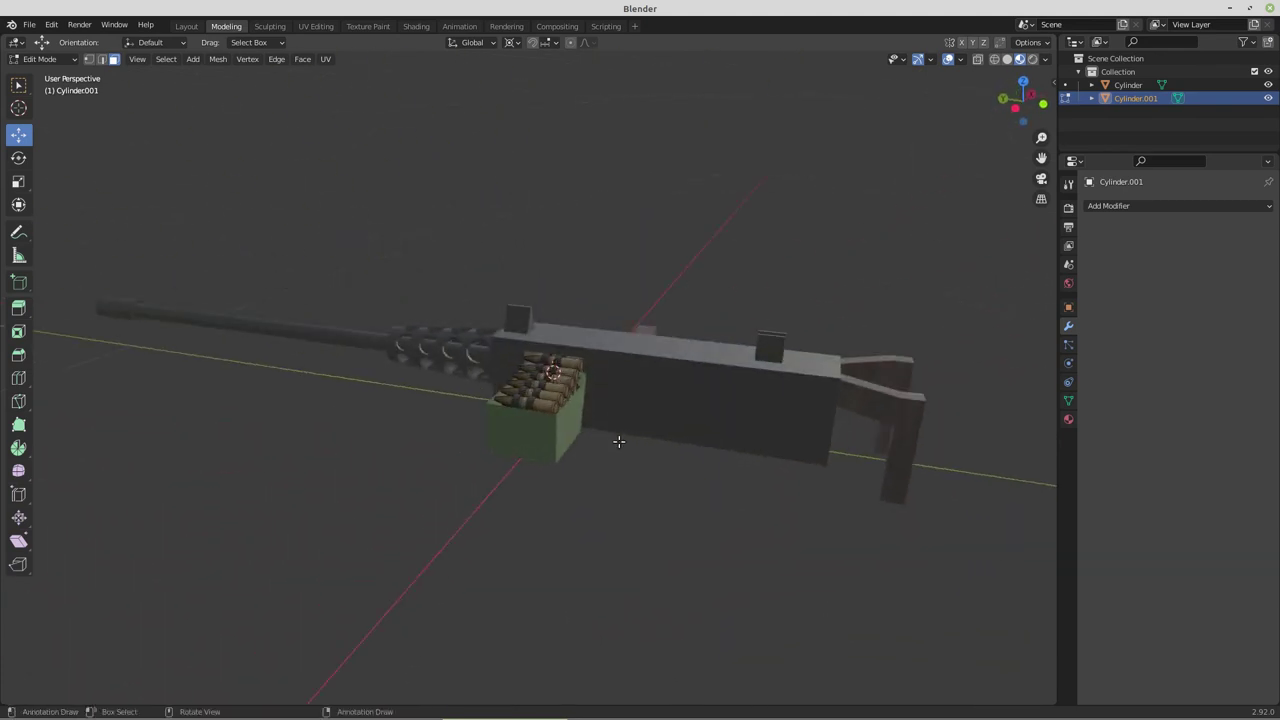
Leave Edit Mode and join the cartridge object into the machine gun body
{"action": "key", "text": "Tab"}
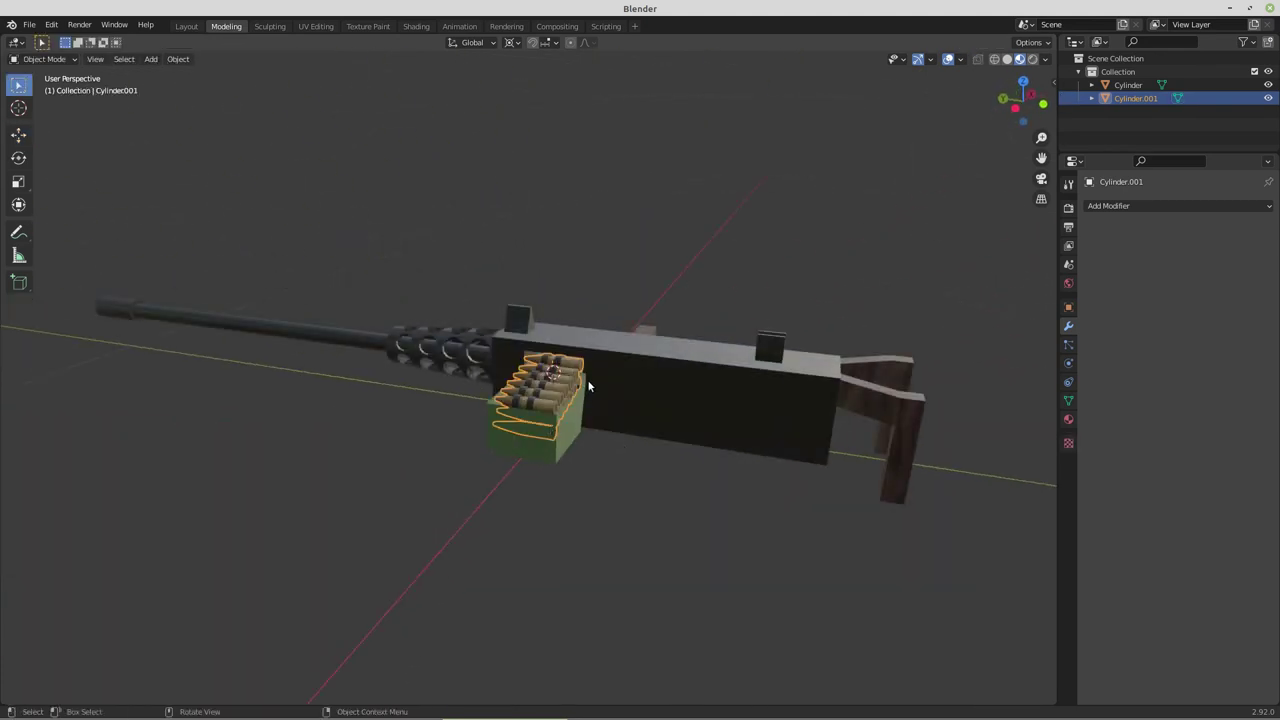
{"action": "left_click", "coordinate": [645, 368], "text": "shift"}
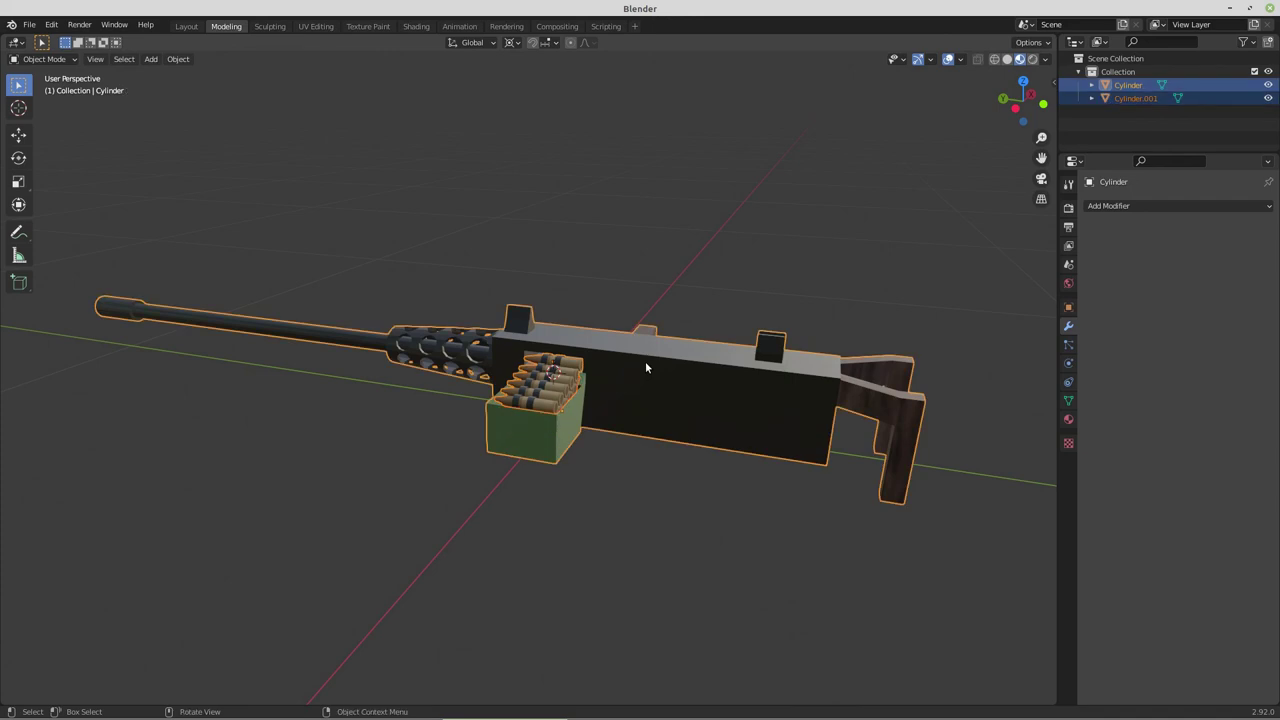
{"action": "key", "text": "ctrl+j"}
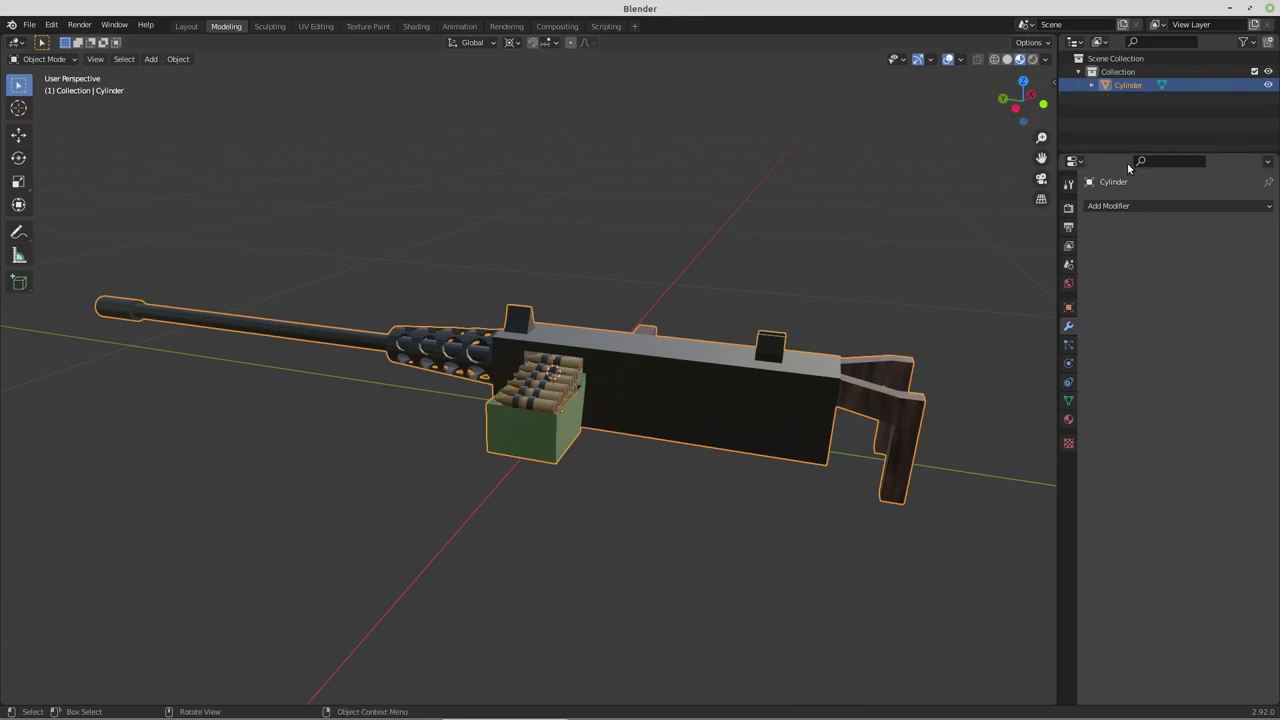
Rename the joined gun object to Browning
{"action": "double_click", "coordinate": [1130, 85]}
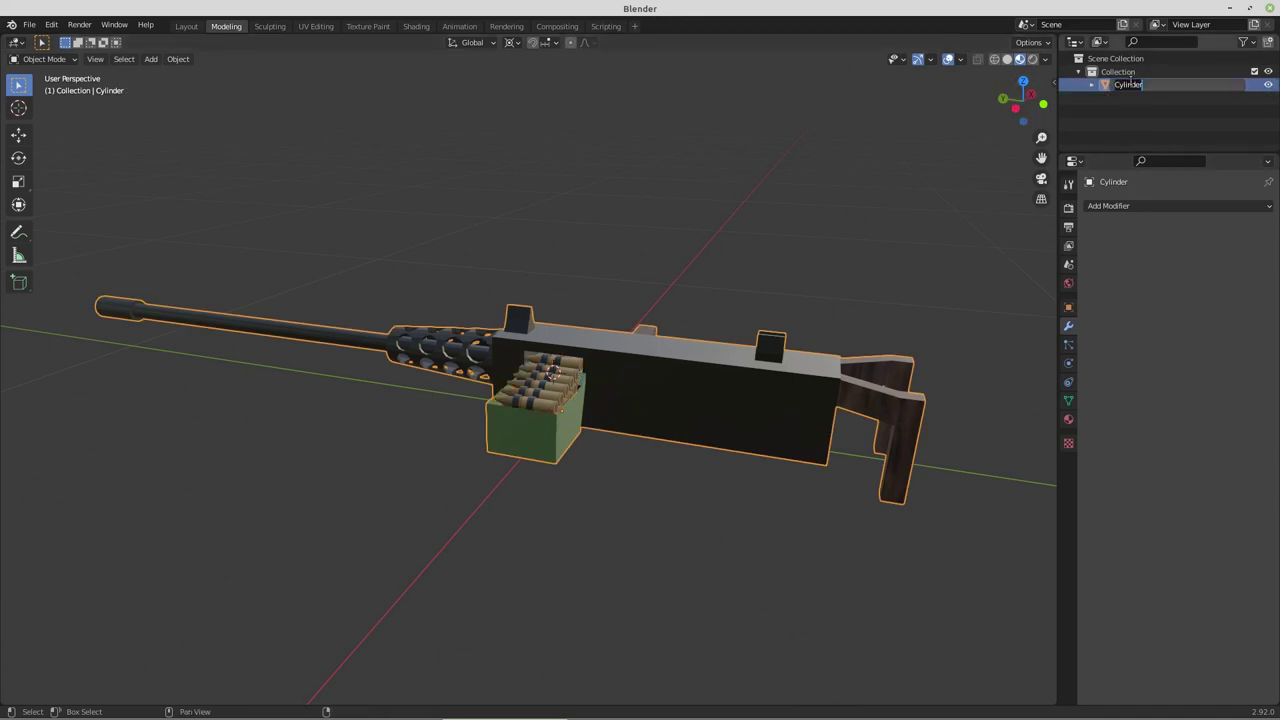
{"action": "type", "text": "B"}
{"action": "key", "text": "BackSpace"}
{"action": "key", "text": "Return"}
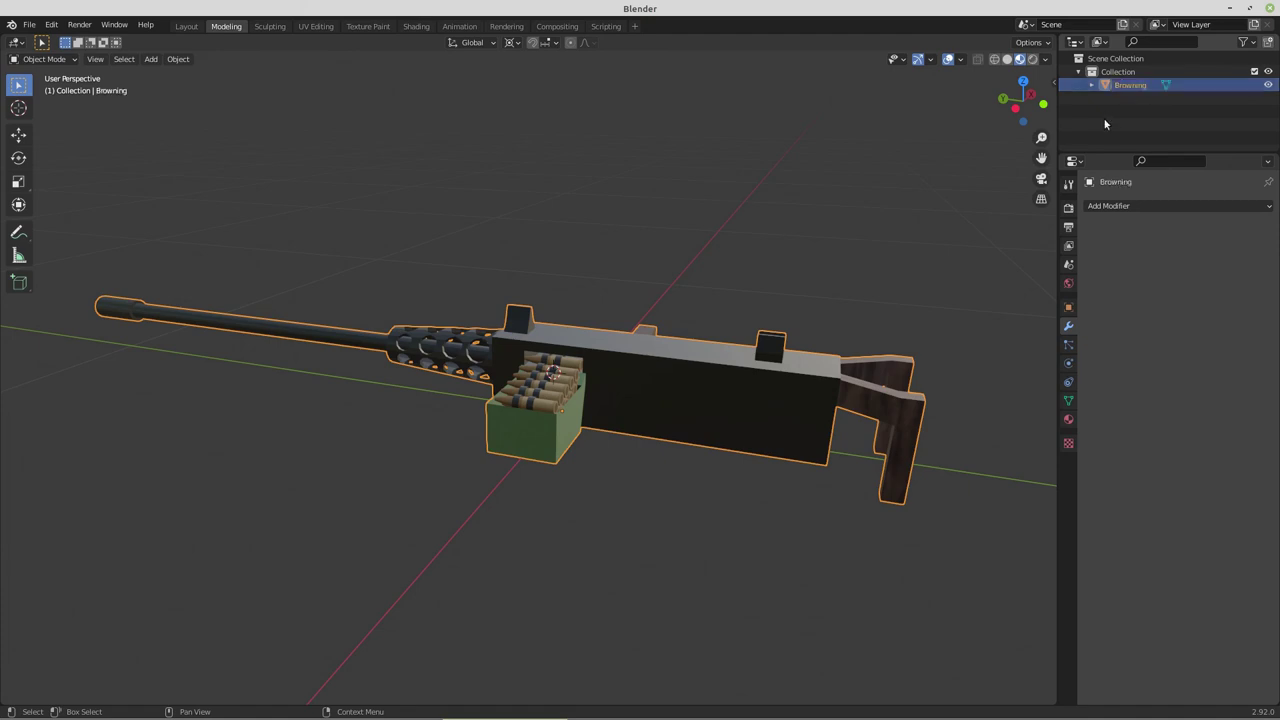
Copy the Browning gun and switch to the Blender window with Vehicle_1.blend
{"action": "mouse_move", "coordinate": [681, 391]}
{"action": "middle_mouse_down"}
{"action": "mouse_move", "coordinate": [457, 364]}
{"action": "mouse_move", "coordinate": [571, 400]}
{"action": "mouse_move", "coordinate": [672, 396]}
{"action": "middle_mouse_up"}
{"action": "scroll", "coordinate": [674, 397], "scroll_direction": "down", "scroll_amount": 2}
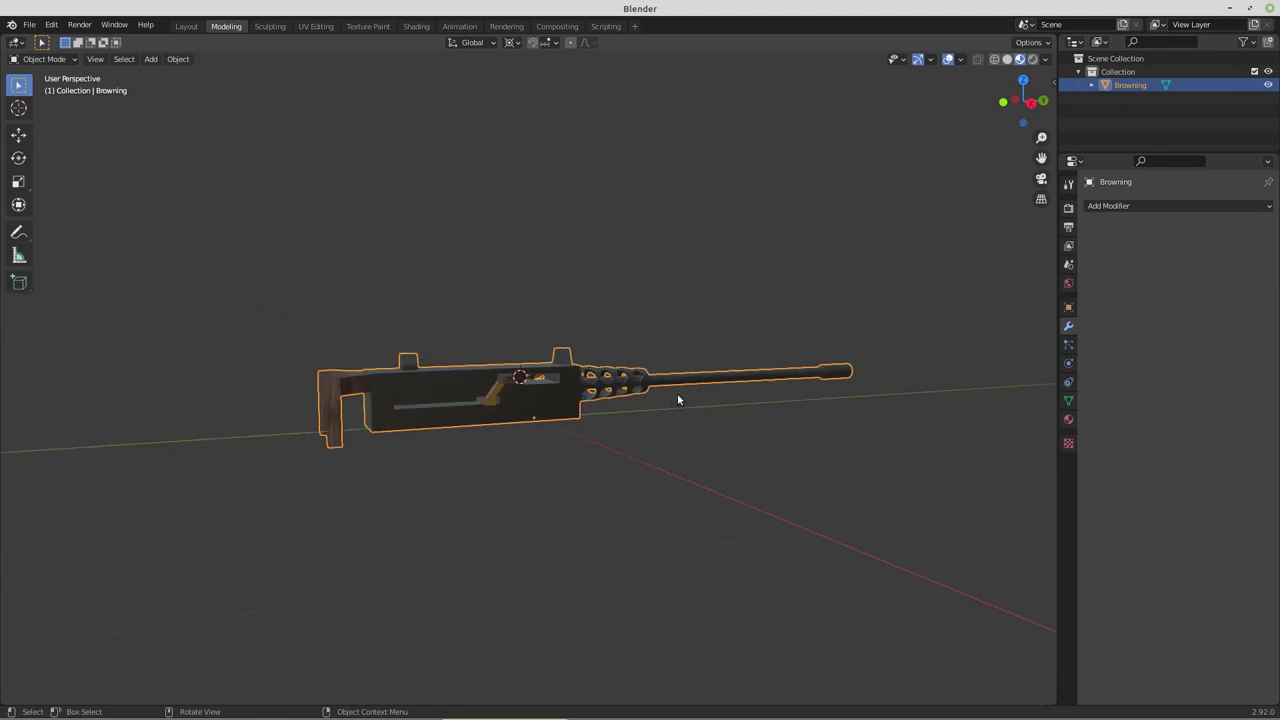
{"action": "key", "text": "ctrl"}
{"action": "mouse_move", "coordinate": [400, 711]}
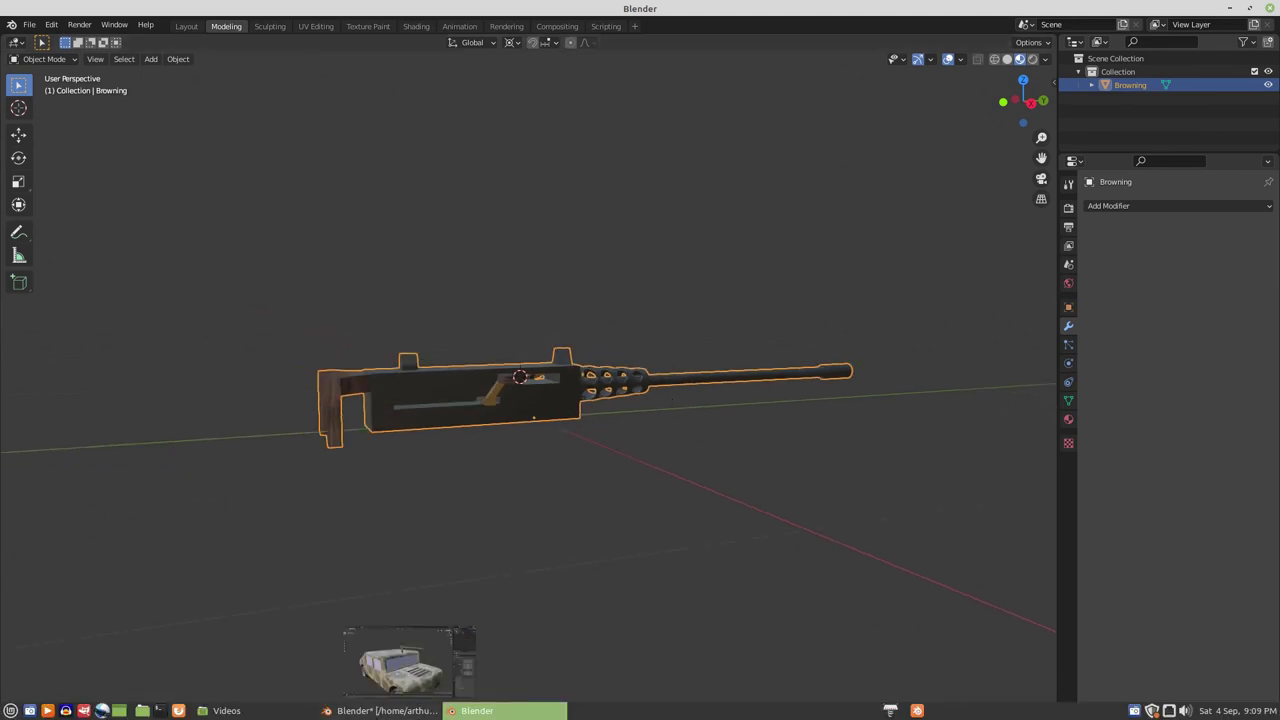
{"action": "left_click", "coordinate": [400, 665]}
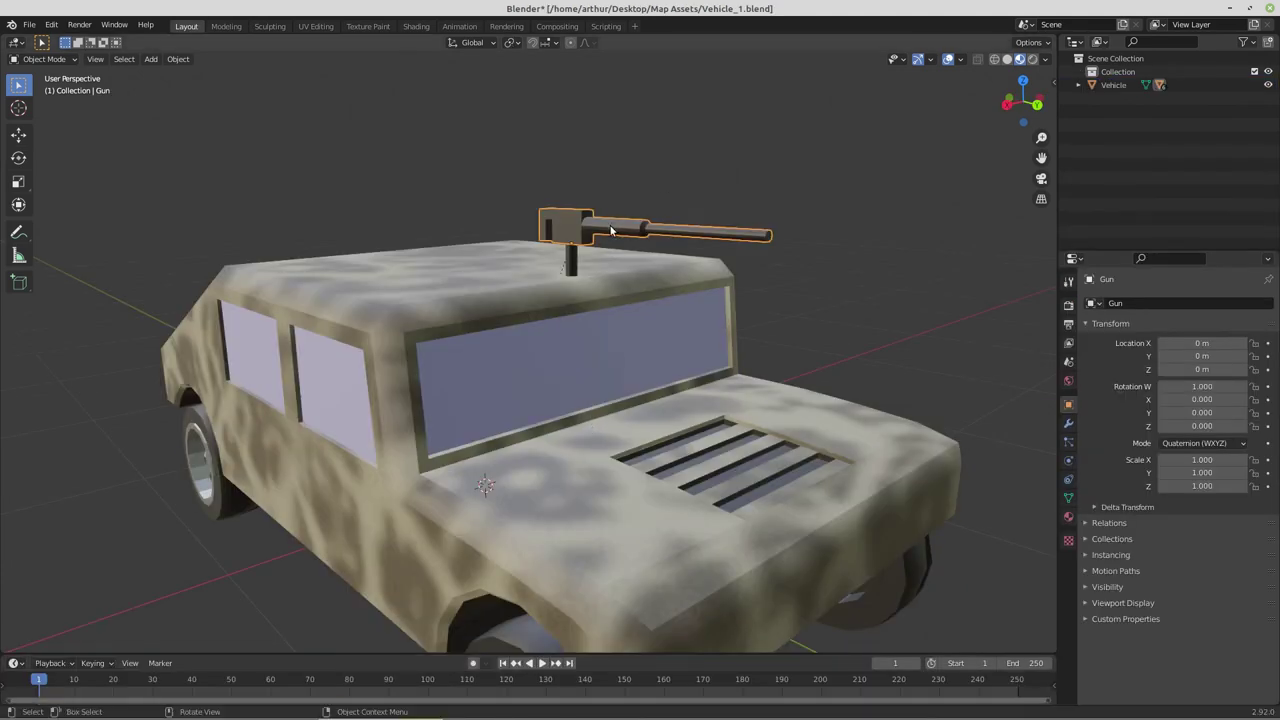
Delete the old Gun object from the vehicle's roof and paste the copied Browning into the scene
{"action": "key", "text": "x"}
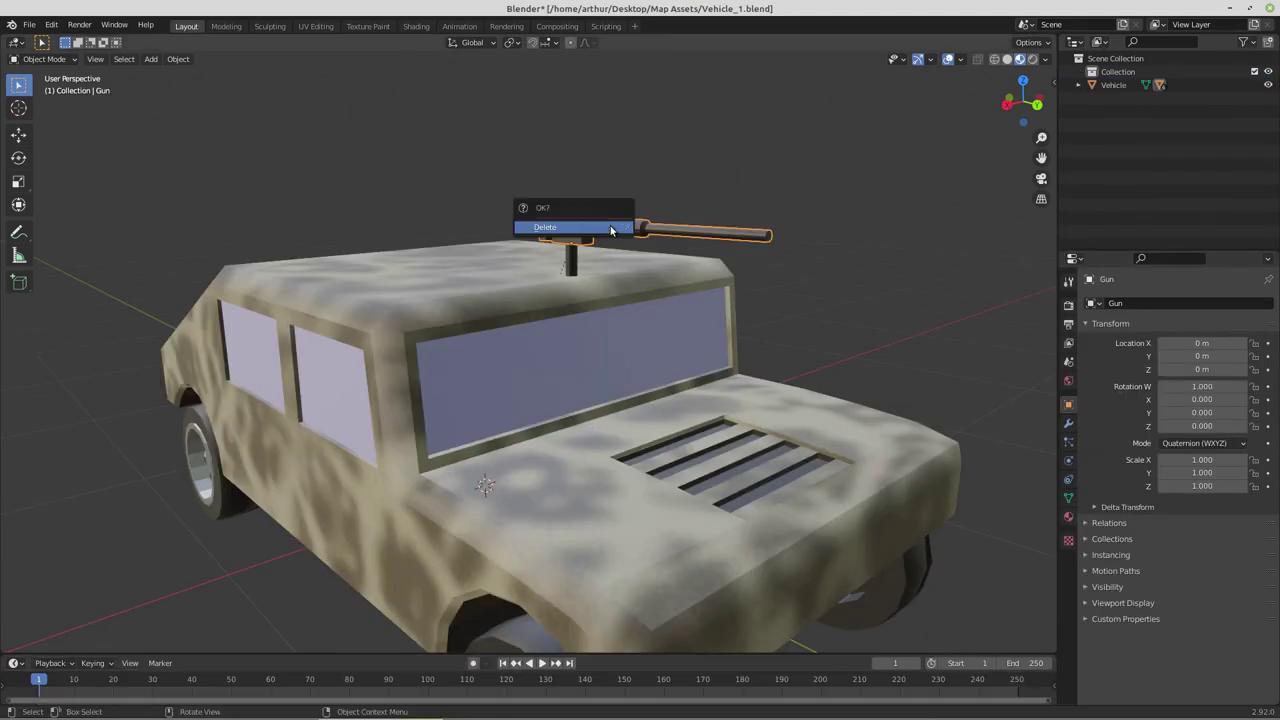
{"action": "left_click", "coordinate": [611, 228]}
{"action": "key", "text": "ctrl+v"}
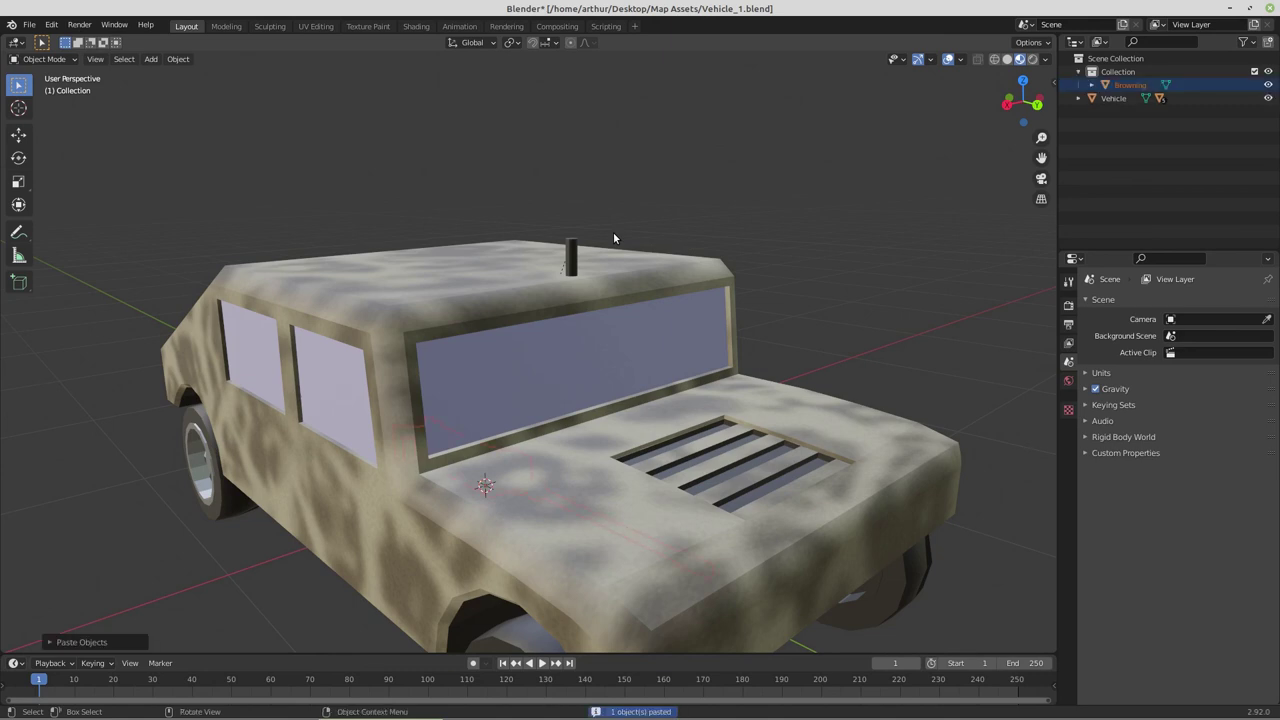
Snap the 3D cursor to the GunMount object on the vehicle's roof
{"action": "key", "text": "shift"}
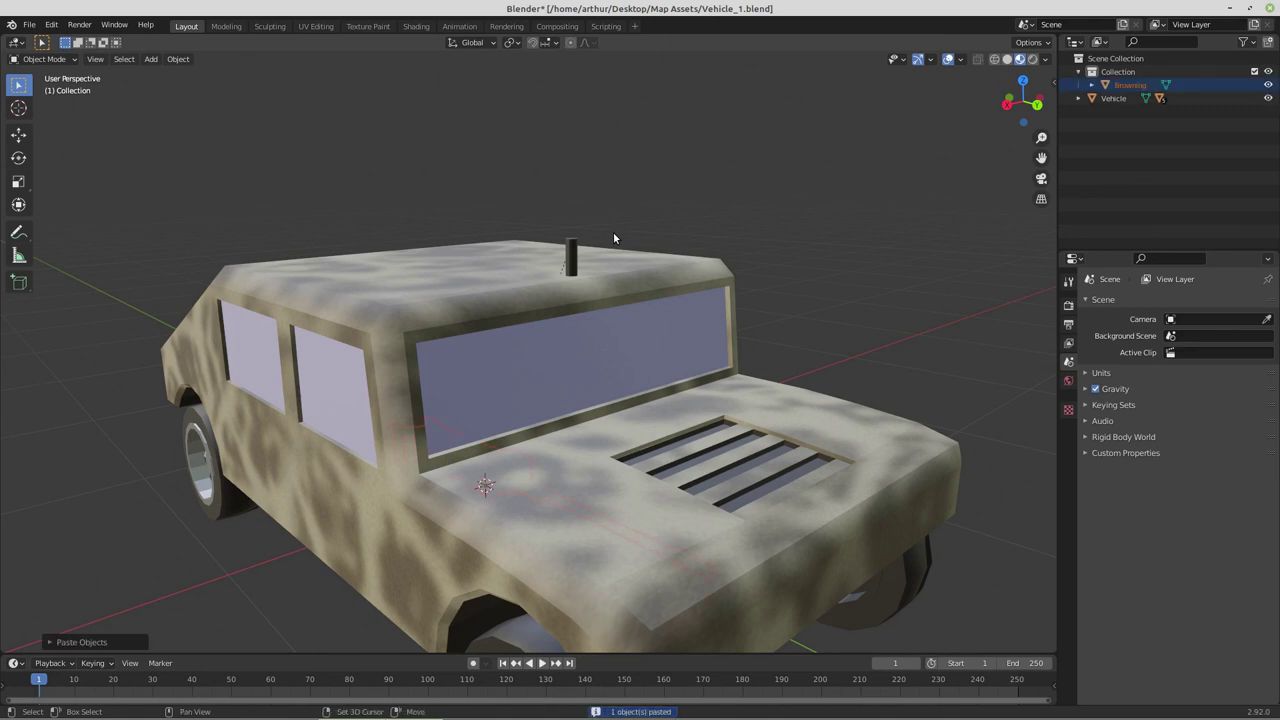
{"action": "left_click", "coordinate": [572, 250]}
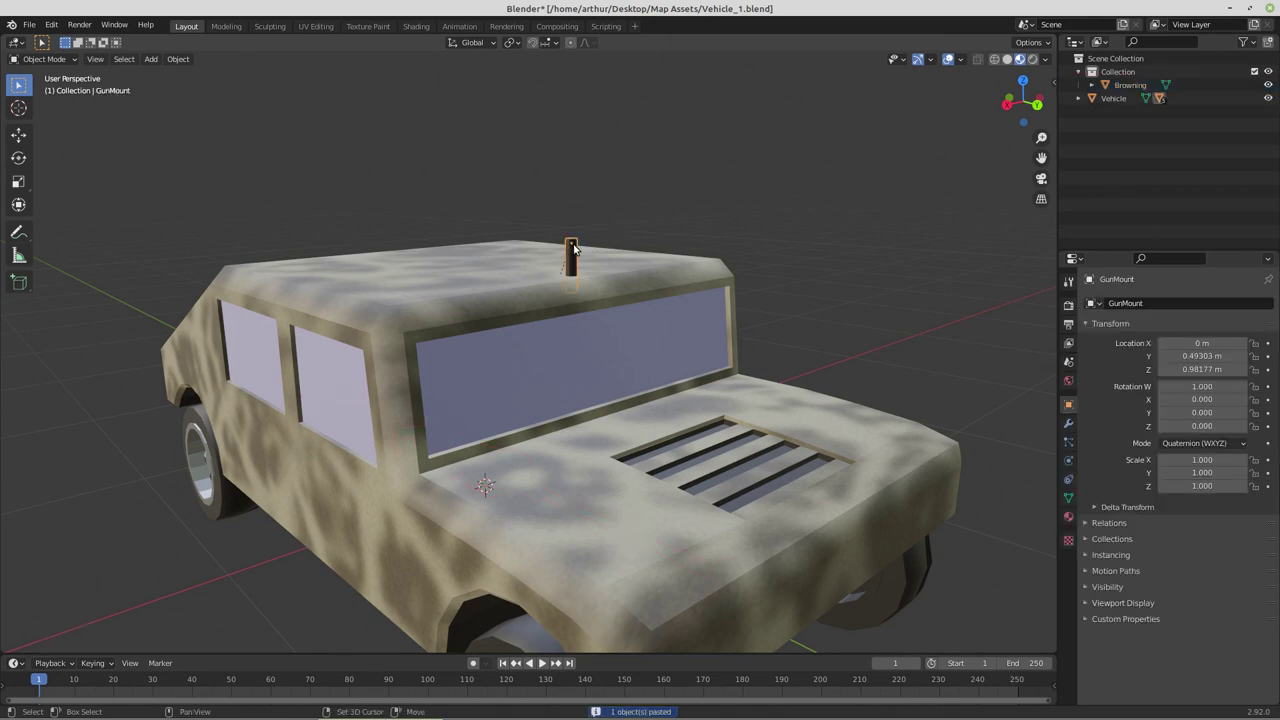
{"action": "key", "text": "shift+s"}
{"action": "left_click", "coordinate": [570, 329]}
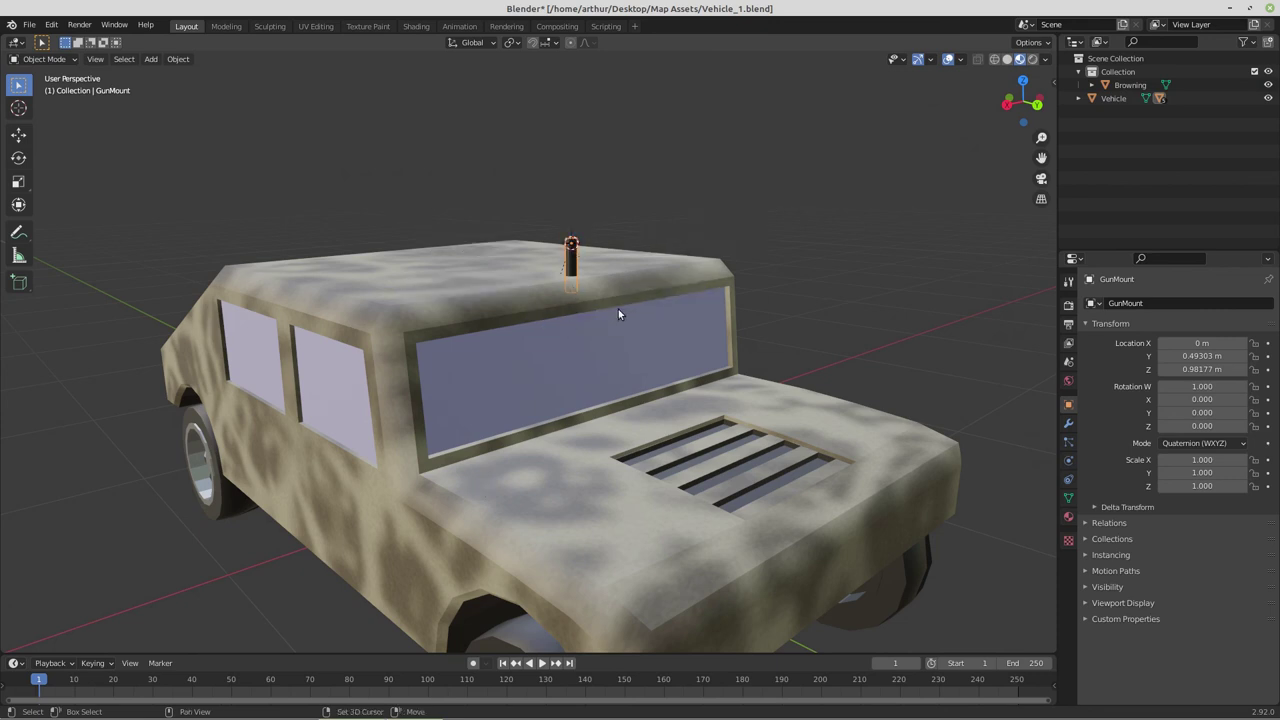
Snap the Browning to the 3D cursor on the gun mount and inspect its size against the vehicle
{"action": "scroll", "coordinate": [574, 420], "scroll_direction": "down", "scroll_amount": 3}
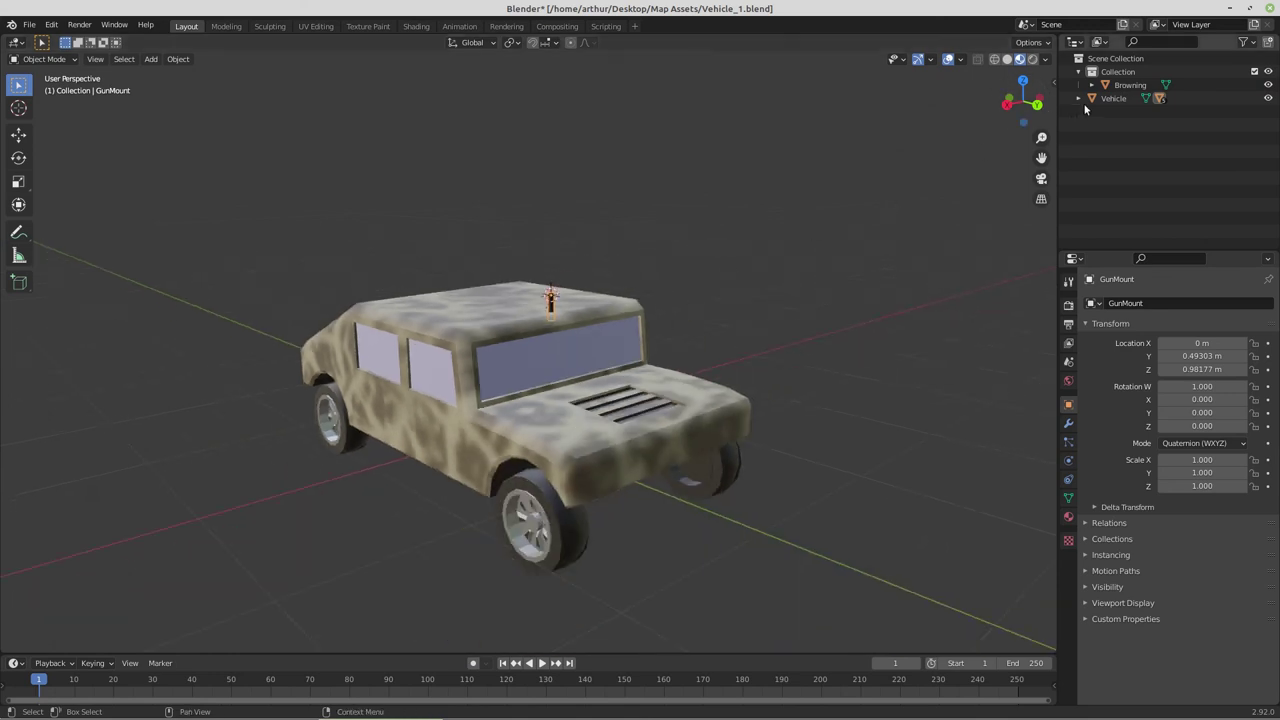
{"action": "left_click", "coordinate": [1128, 85]}
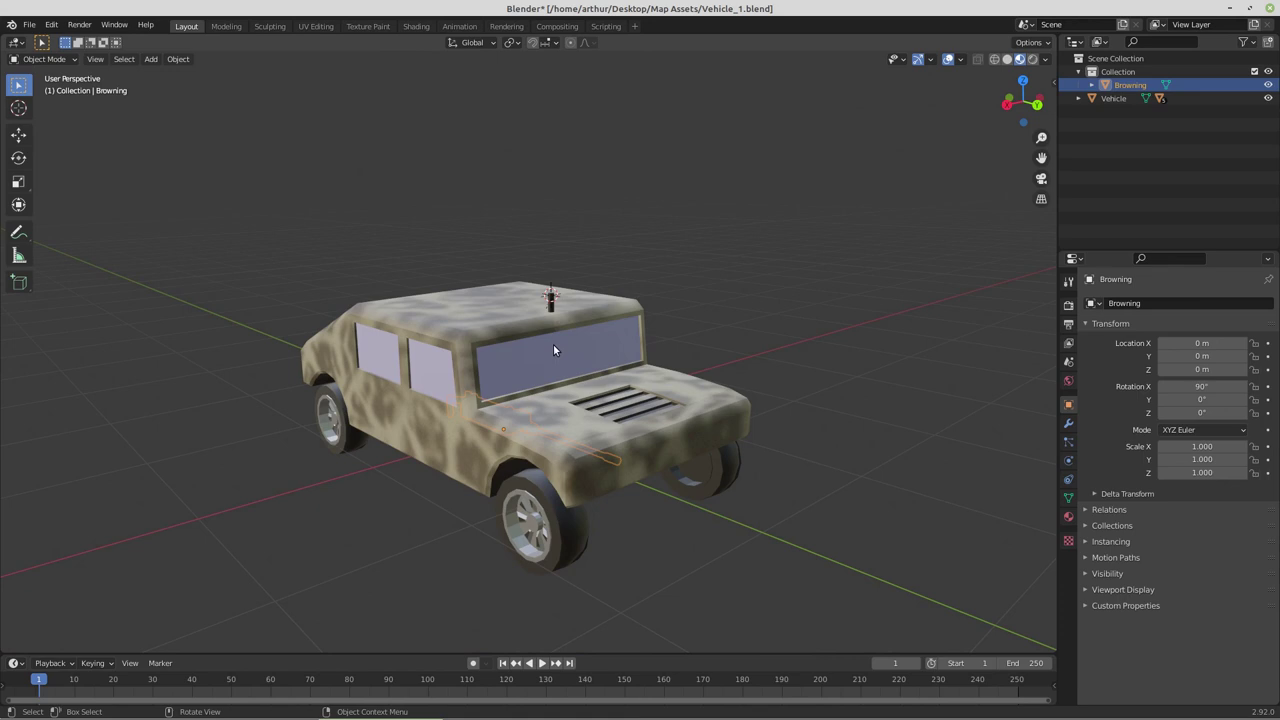
{"action": "key", "text": "shift+s"}
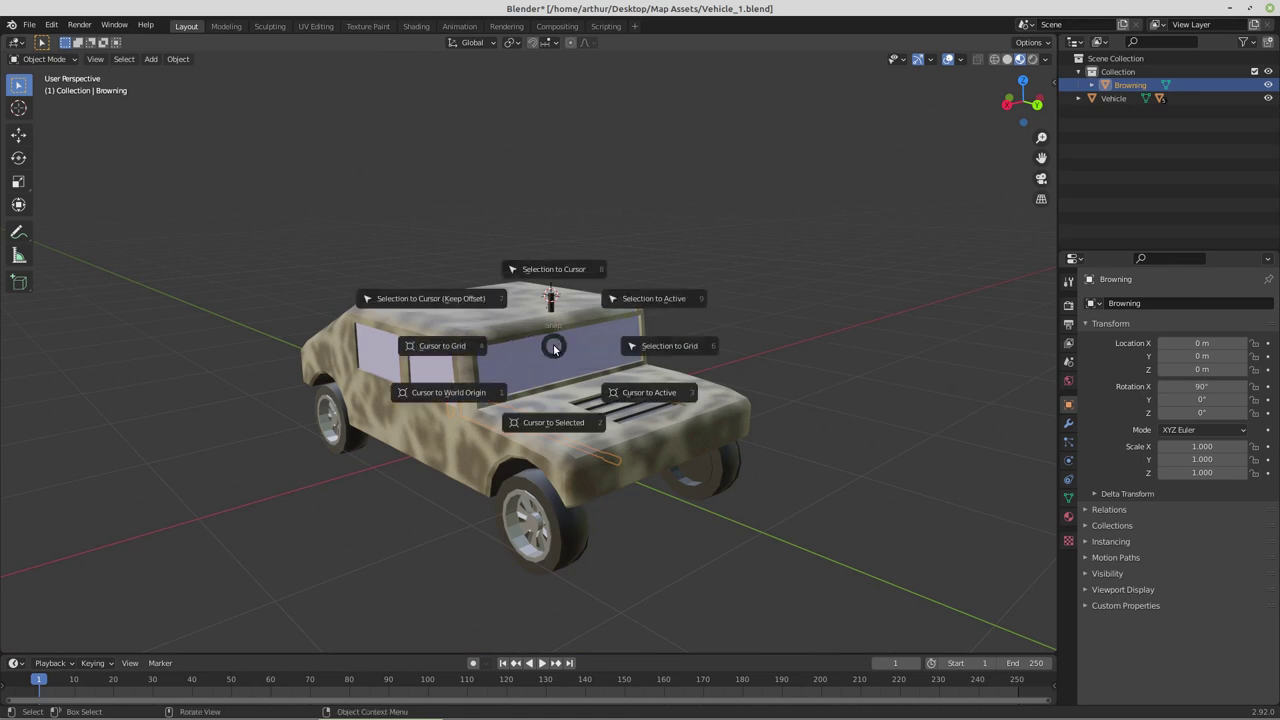
{"action": "left_click", "coordinate": [576, 267]}
{"action": "mouse_move", "coordinate": [590, 317]}
{"action": "middle_mouse_down"}
{"action": "mouse_move", "coordinate": [624, 314]}
{"action": "mouse_move", "coordinate": [562, 300]}
{"action": "mouse_move", "coordinate": [577, 309]}
{"action": "middle_mouse_up"}
{"action": "scroll", "coordinate": [624, 315], "scroll_direction": "up", "scroll_amount": 6}
{"action": "scroll", "coordinate": [613, 335], "scroll_direction": "down", "scroll_amount": 4}
{"action": "middle_click_drag", "start_coordinate": [571, 371], "coordinate": [501, 343]}
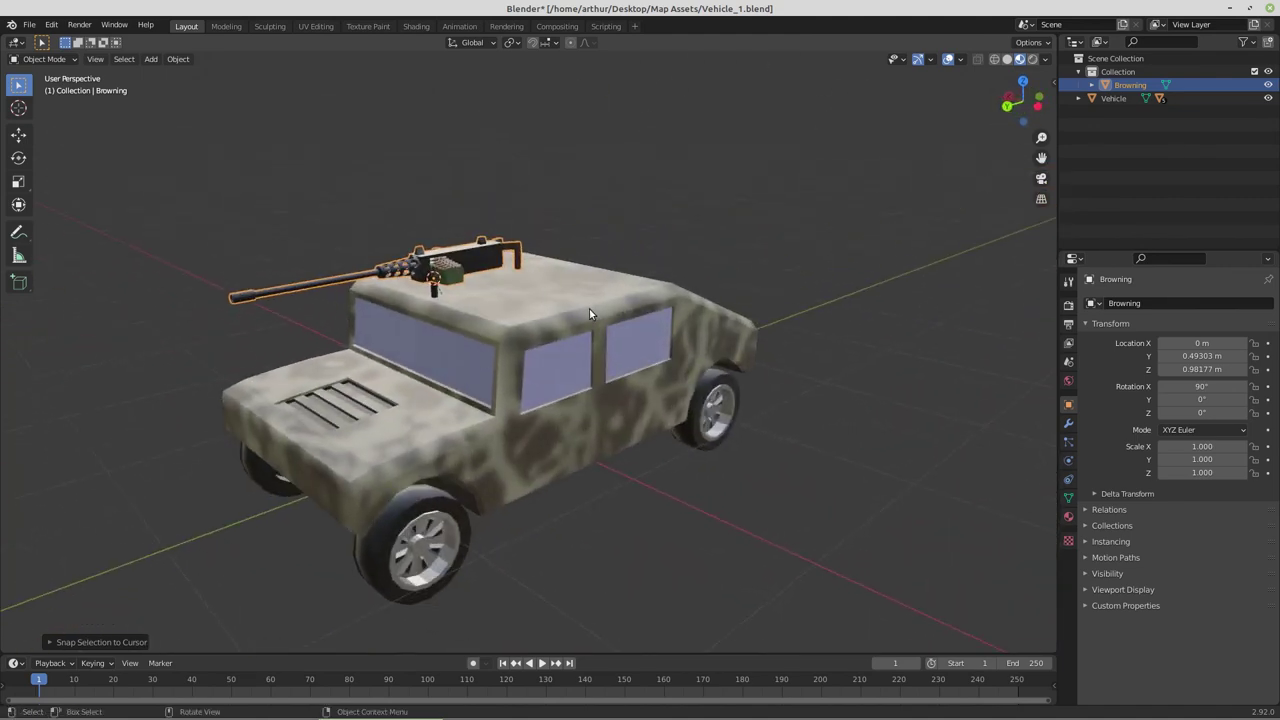
Scale the Browning uniformly to about 0.745 to suit the vehicle, showing its dimensions, for a length of about 1.19 m
{"action": "key", "text": "s"}
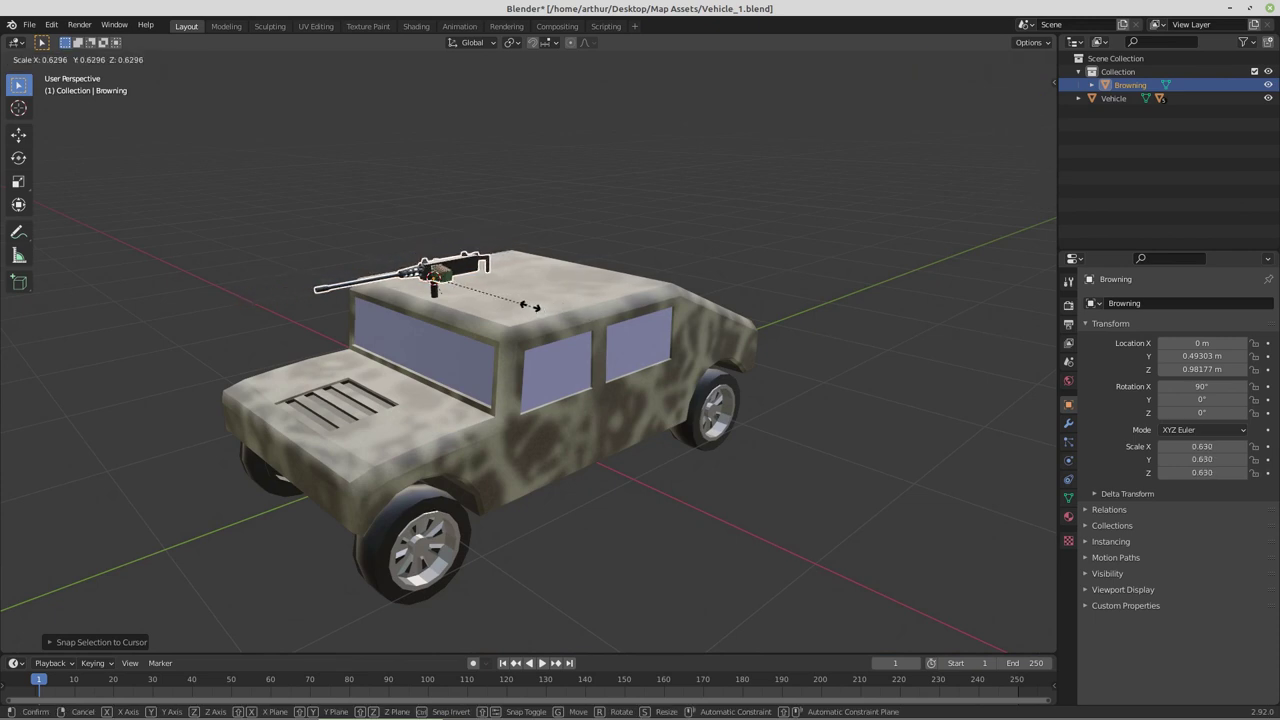
{"action": "left_click", "coordinate": [533, 307]}
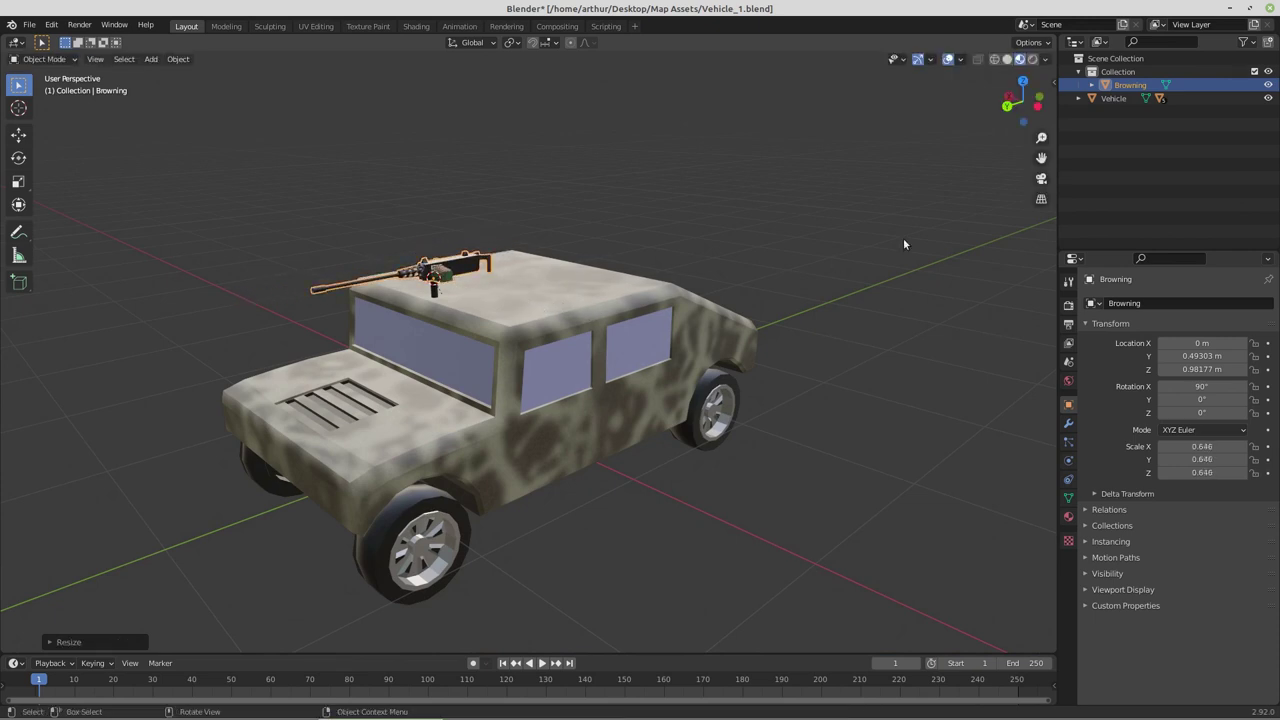
{"action": "left_click", "coordinate": [1051, 79]}
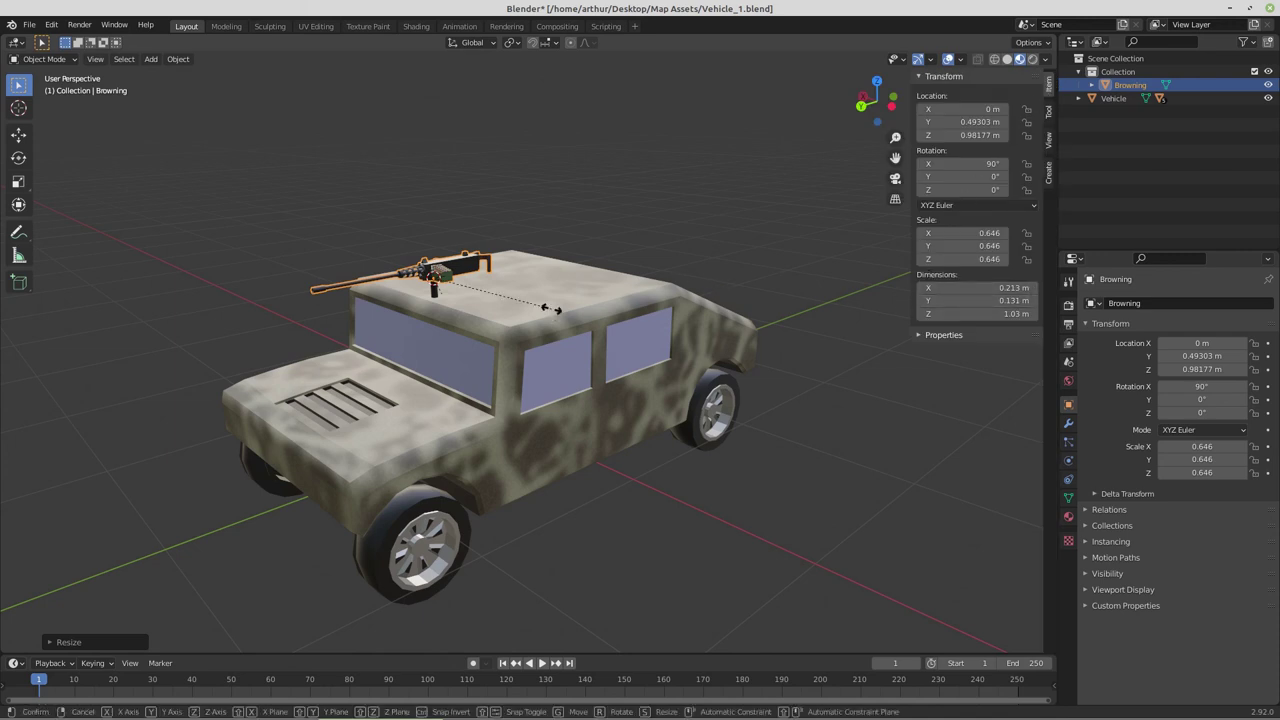
{"action": "key", "text": "s"}
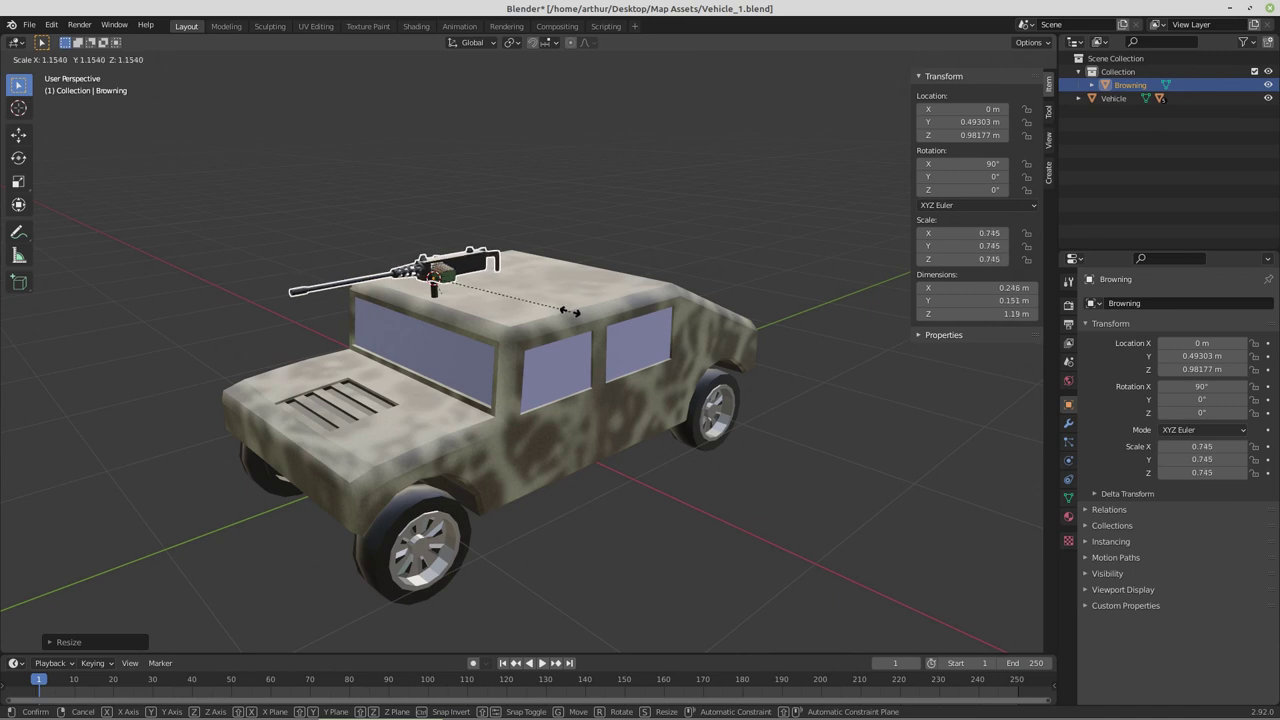
{"action": "left_click", "coordinate": [566, 306]}
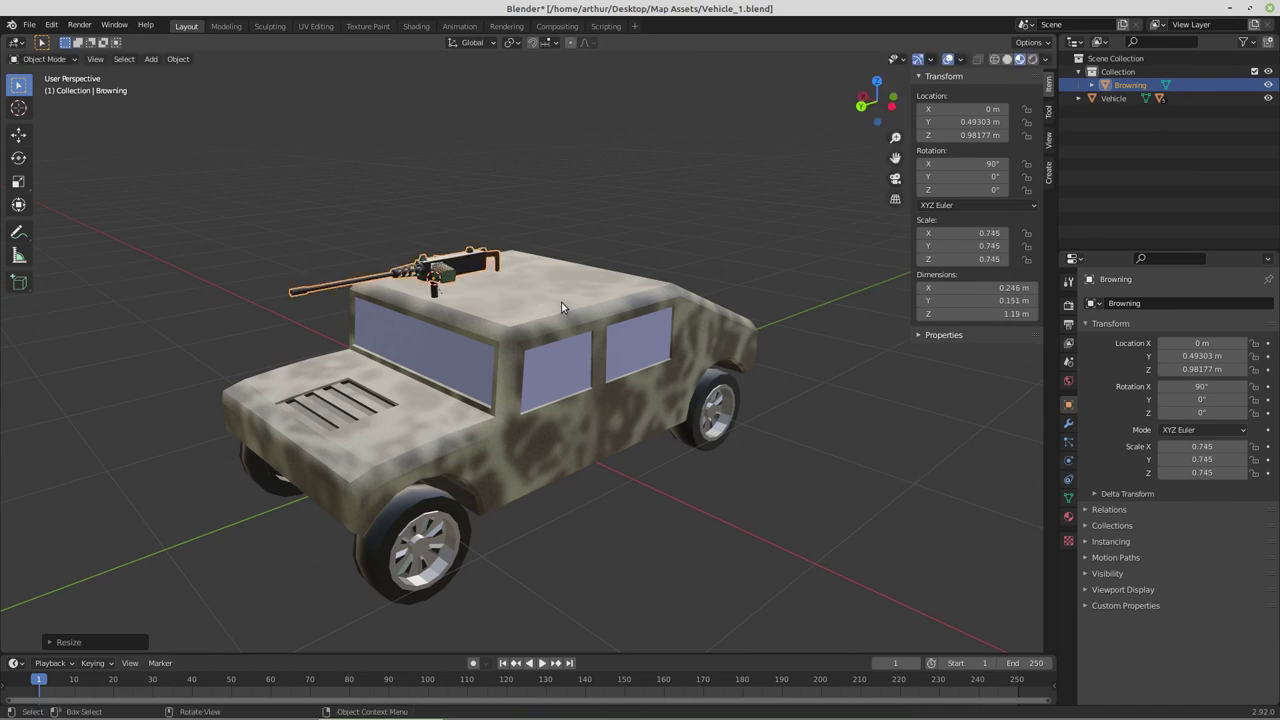
{"action": "middle_click_drag", "start_coordinate": [561, 302], "coordinate": [491, 283]}
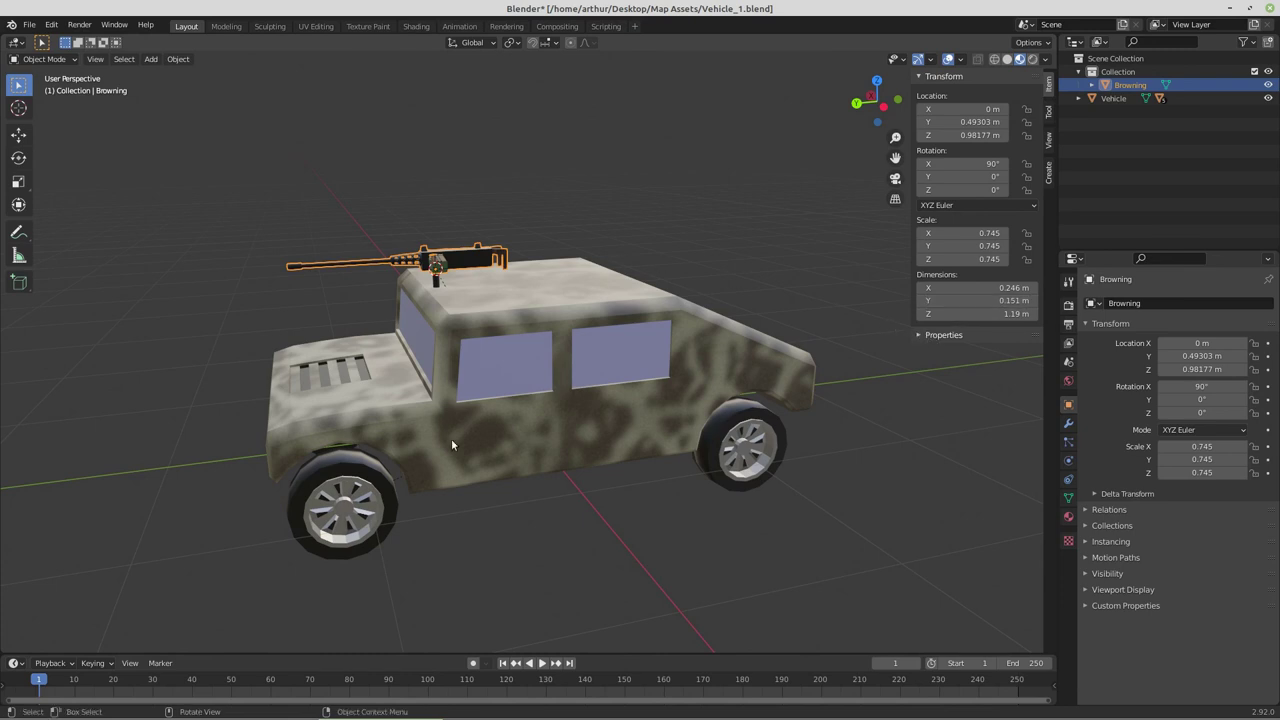
Delete the test Browning from the vehicle scene and close Vehicle_1.blend without saving
{"action": "key", "text": "x"}
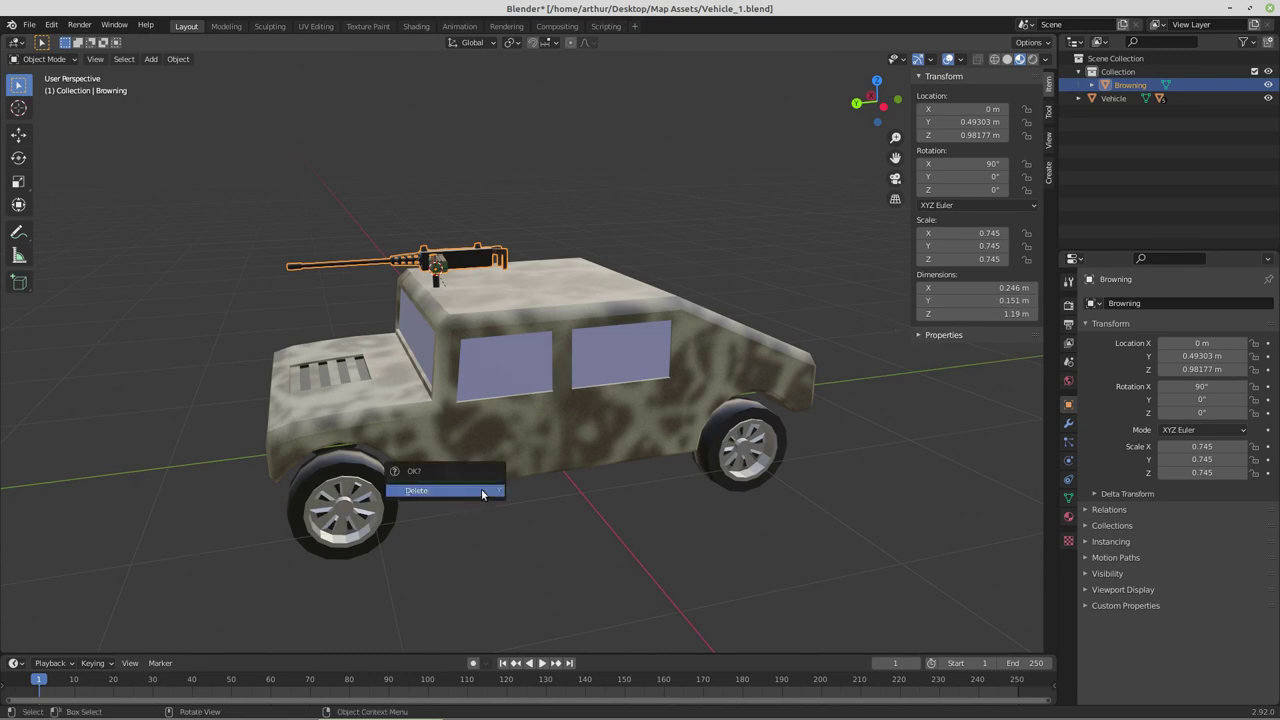
{"action": "left_click", "coordinate": [481, 488]}
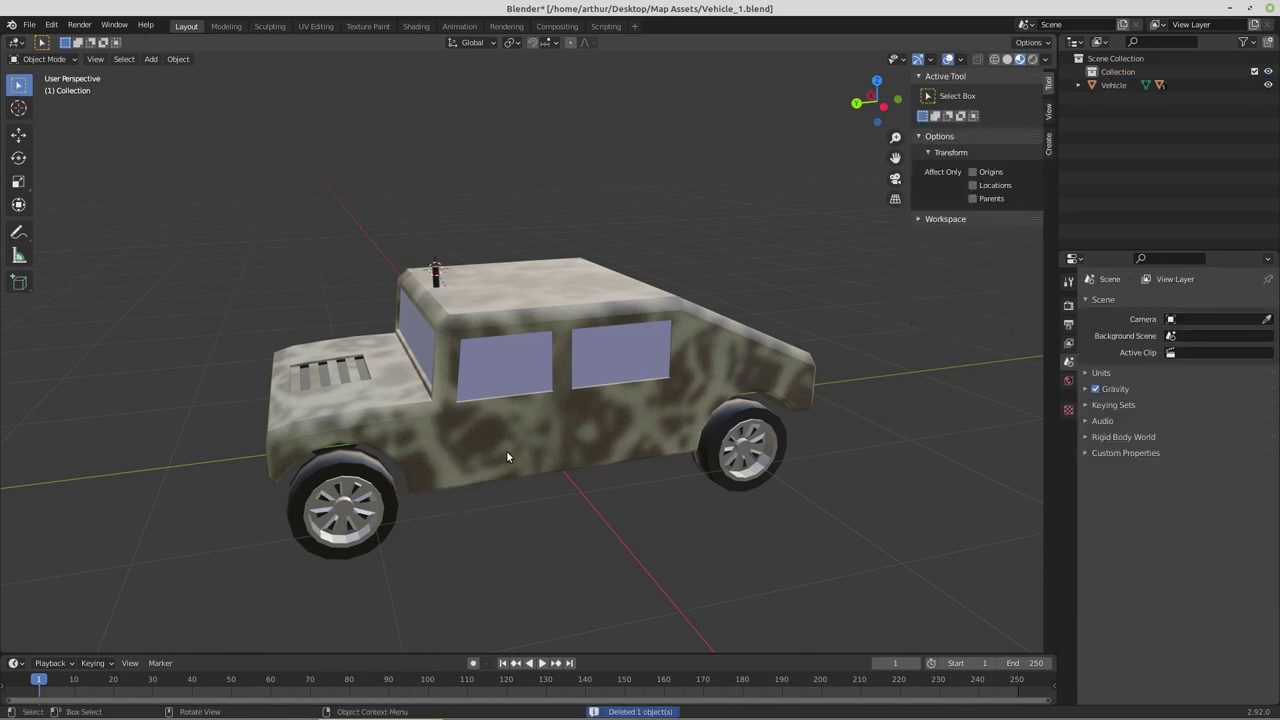
{"action": "left_click", "coordinate": [1268, 8]}
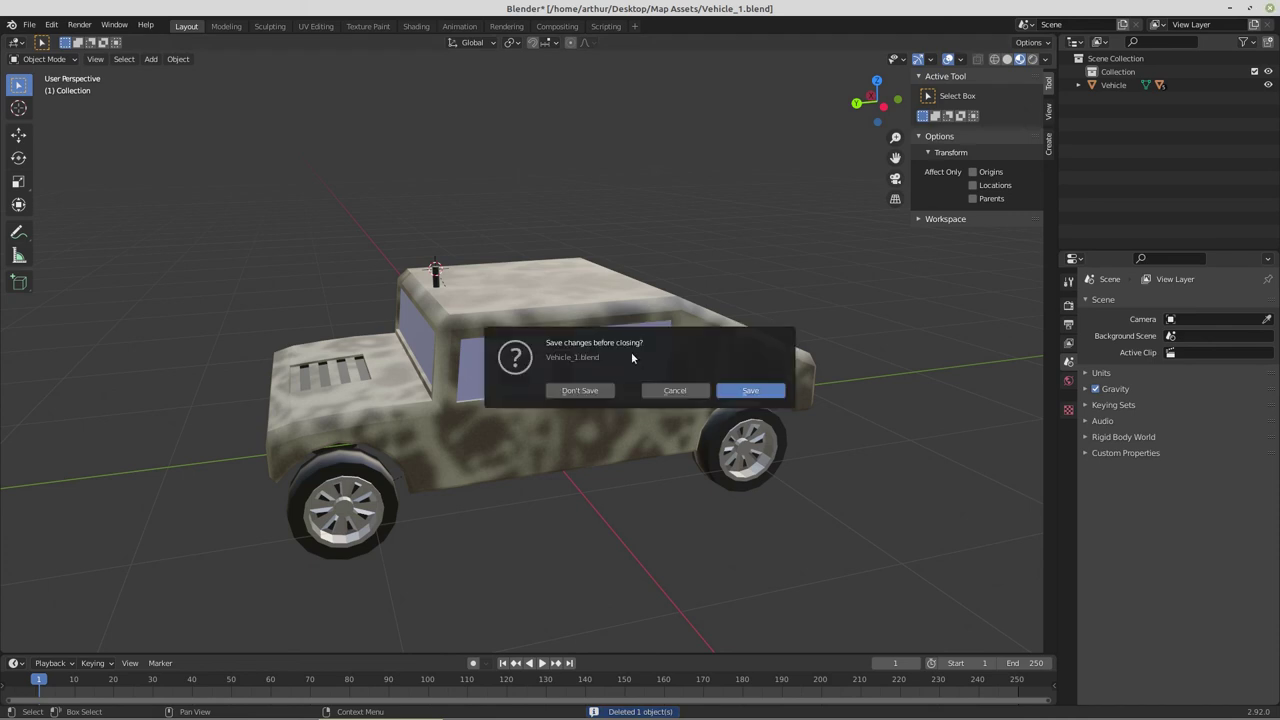
{"action": "left_click", "coordinate": [580, 389]}
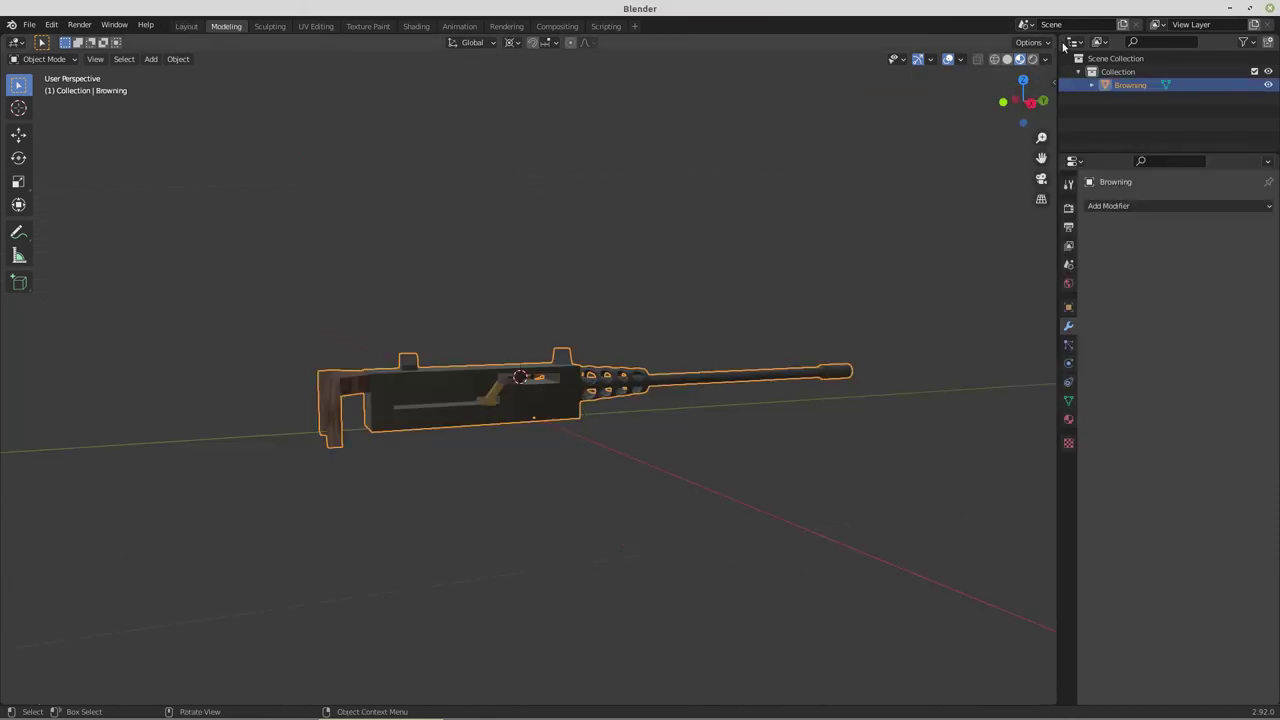
Show the original Browning's dimensions and scale it uniformly to about 0.743, for a length of about 1.19 m
{"action": "left_click", "coordinate": [1053, 80]}
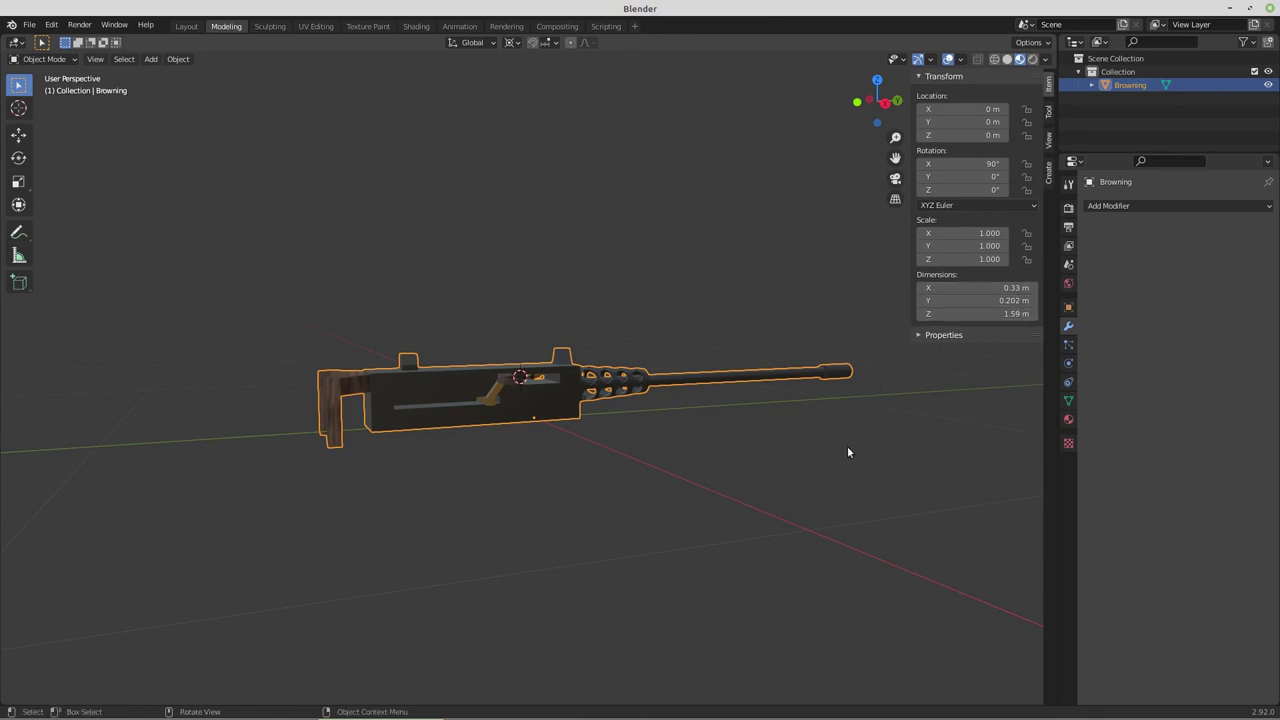
{"action": "key", "text": "s"}
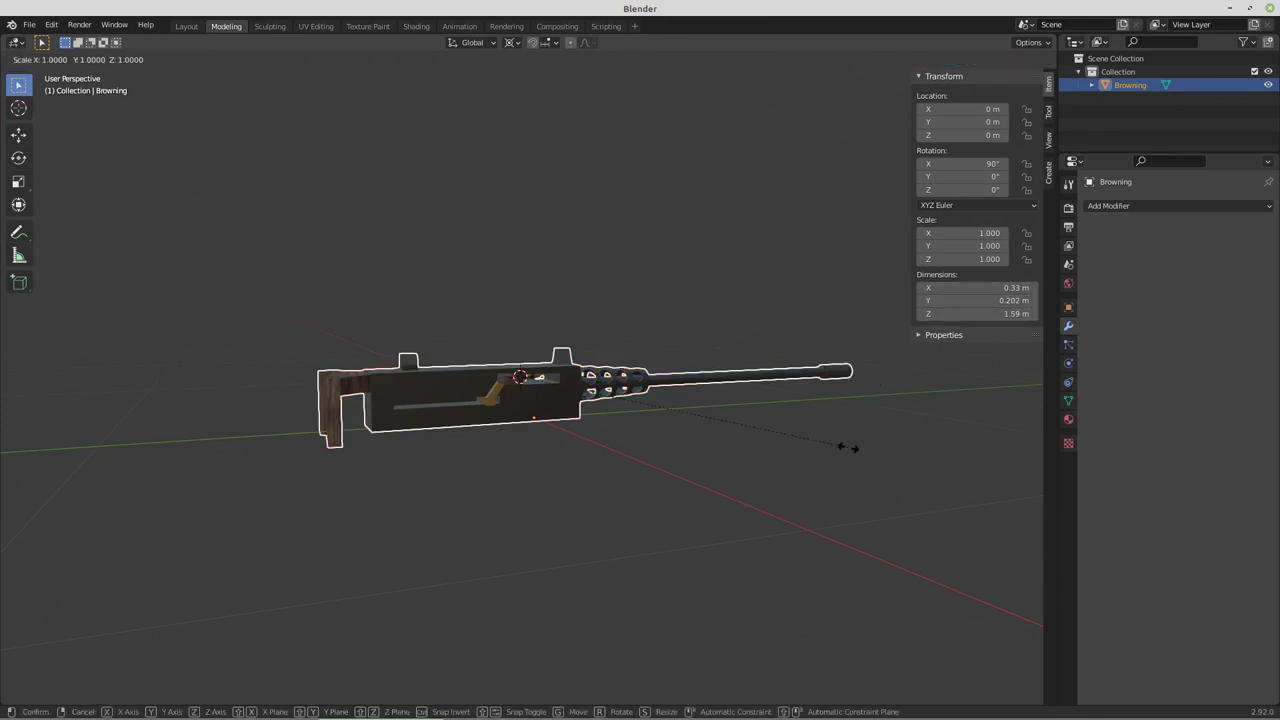
{"action": "left_click", "coordinate": [762, 429]}
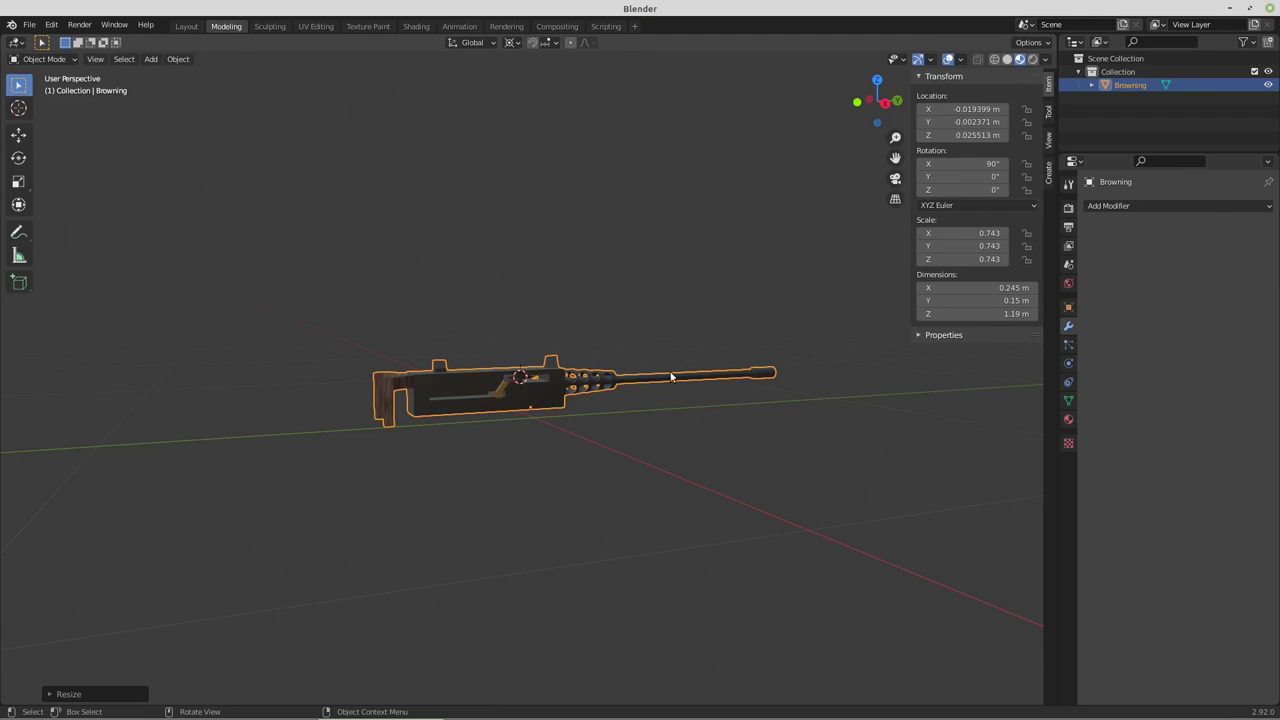
{"action": "middle_click_drag", "start_coordinate": [719, 388], "coordinate": [617, 395]}
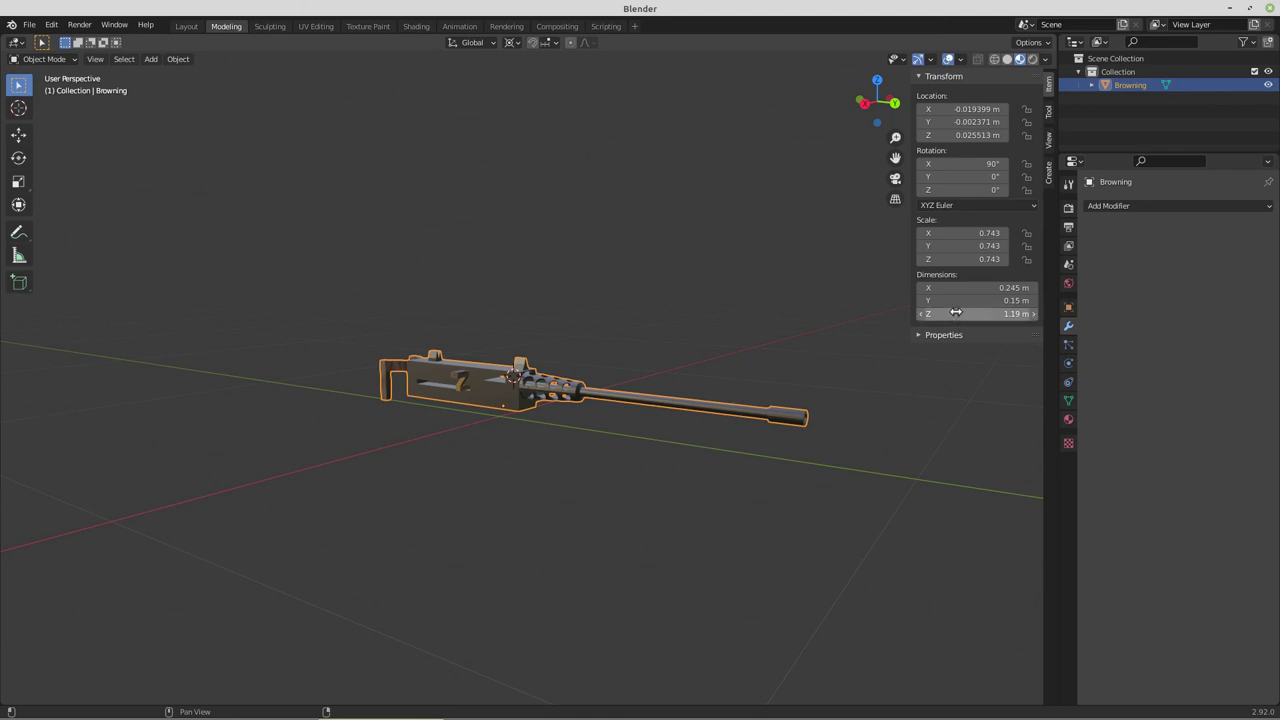
Apply the rotation and scale of the Browning object
{"action": "left_click", "coordinate": [180, 59]}
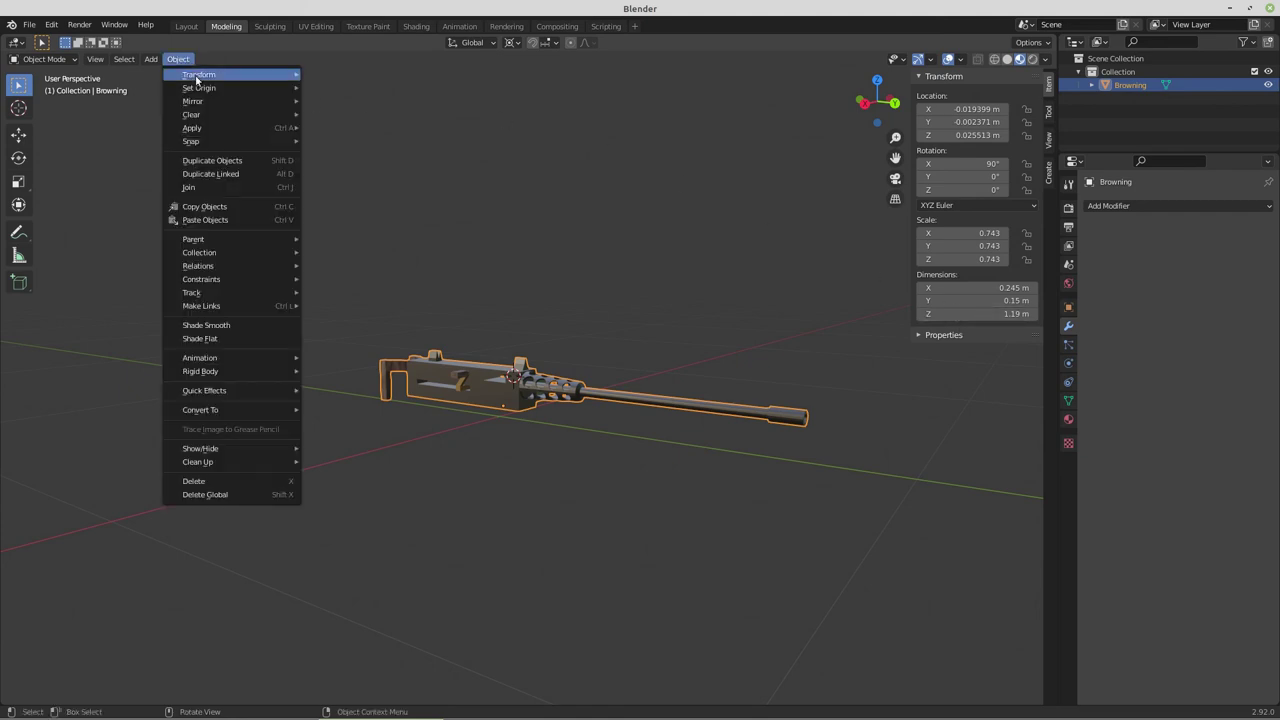
{"action": "mouse_move", "coordinate": [208, 130]}
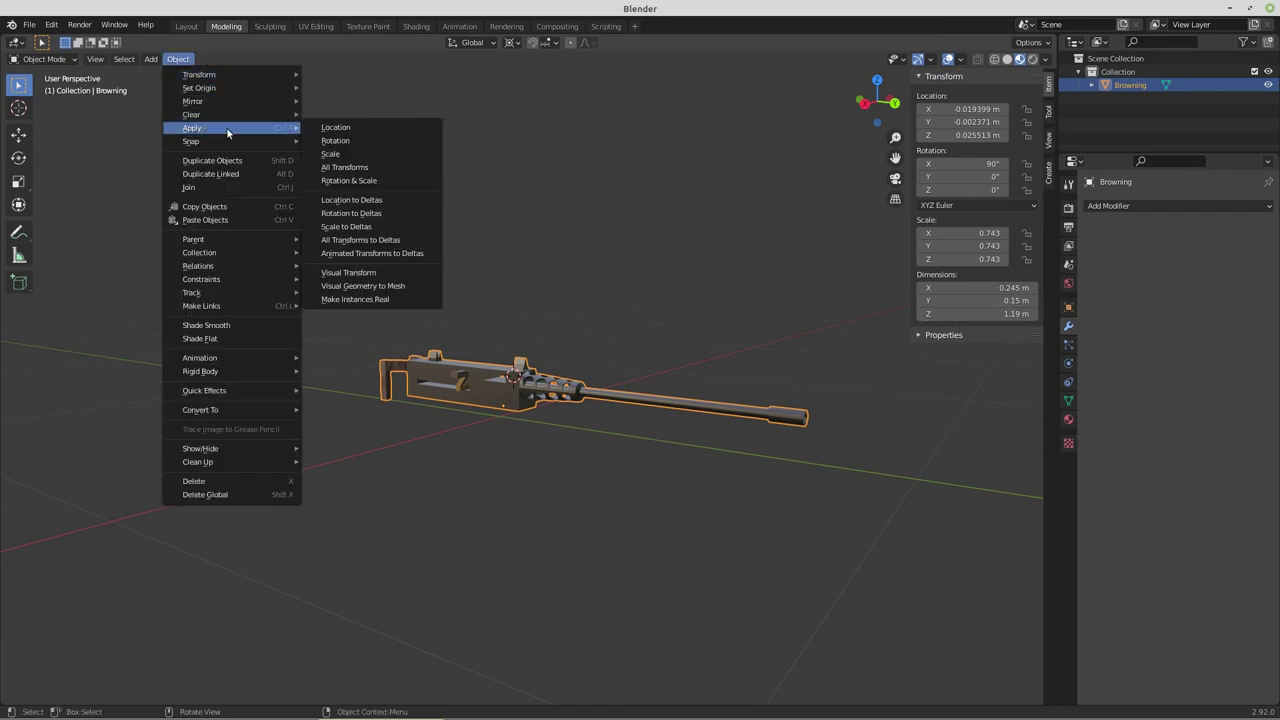
{"action": "left_click", "coordinate": [355, 181]}
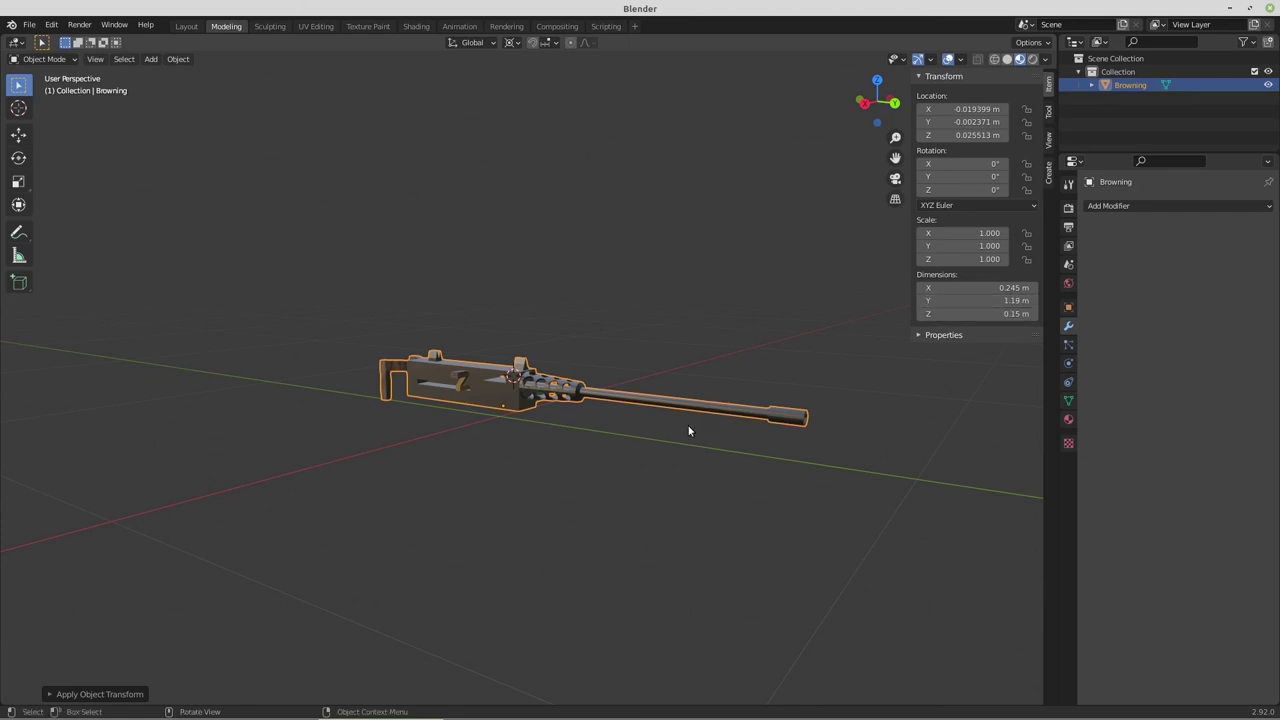
{"action": "middle_click_drag", "start_coordinate": [688, 431], "coordinate": [351, 417]}
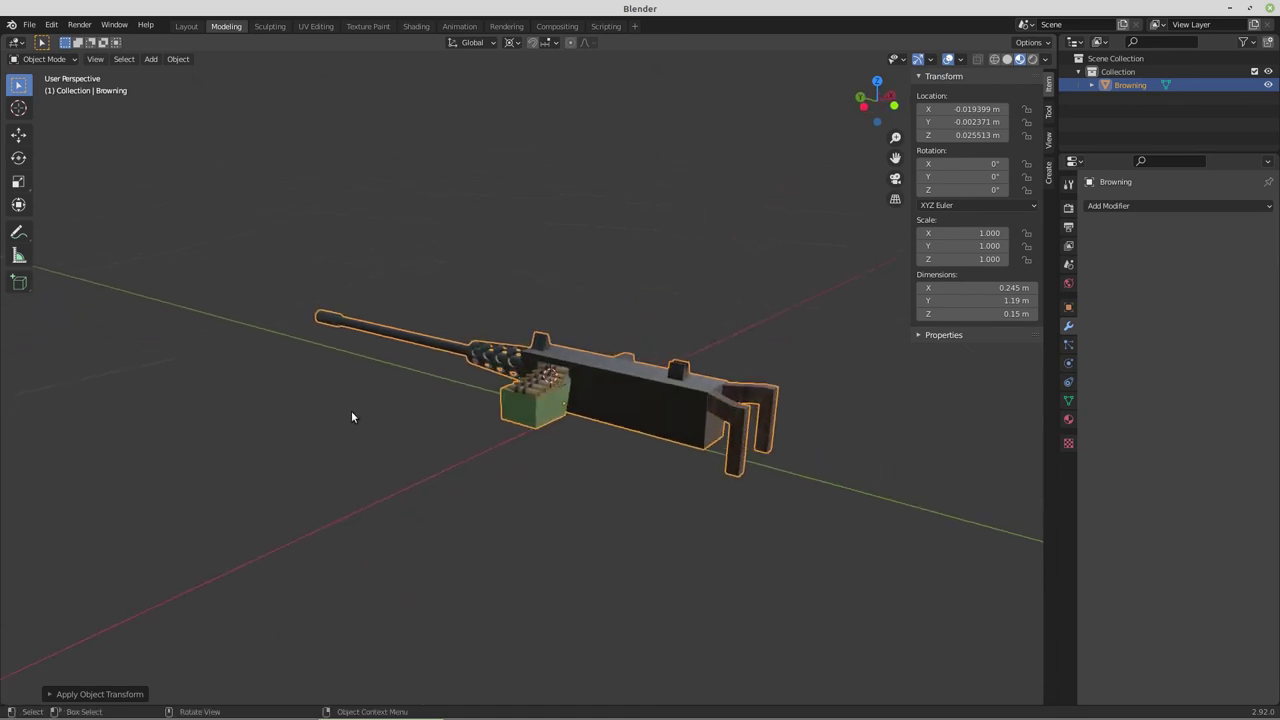
{"action": "left_click", "coordinate": [30, 24]}
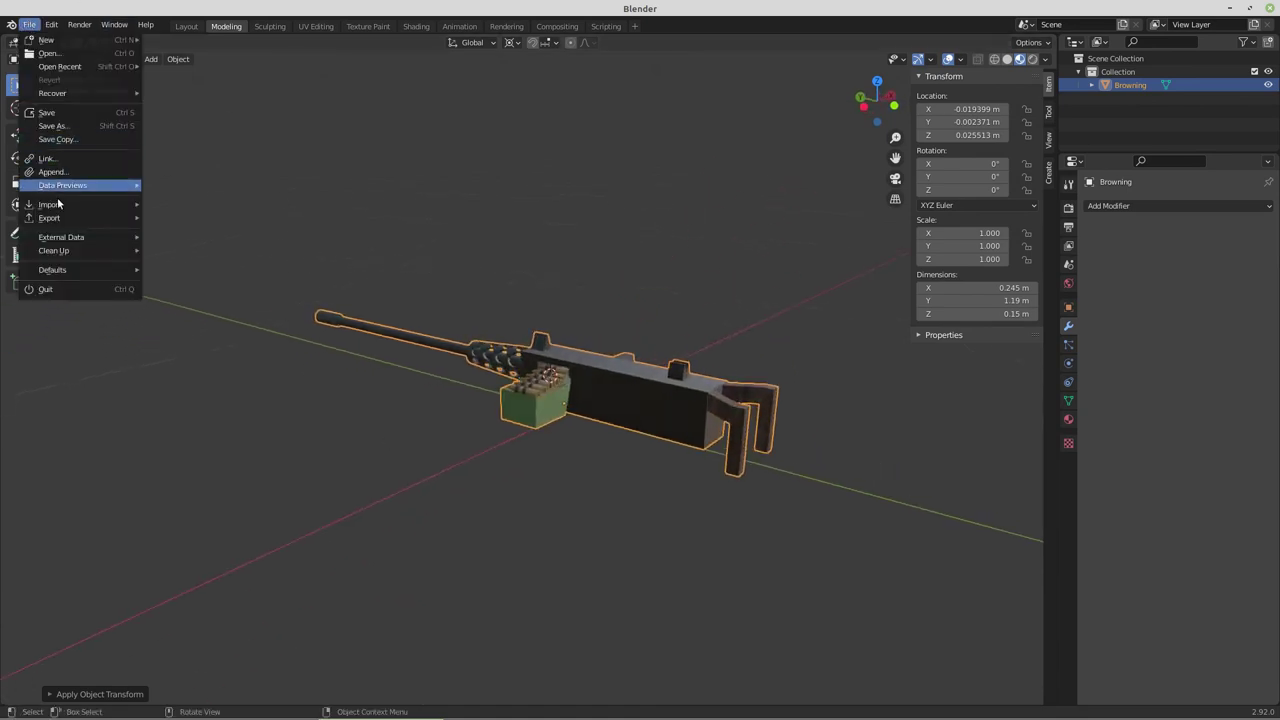
{"action": "mouse_move", "coordinate": [54, 218]}
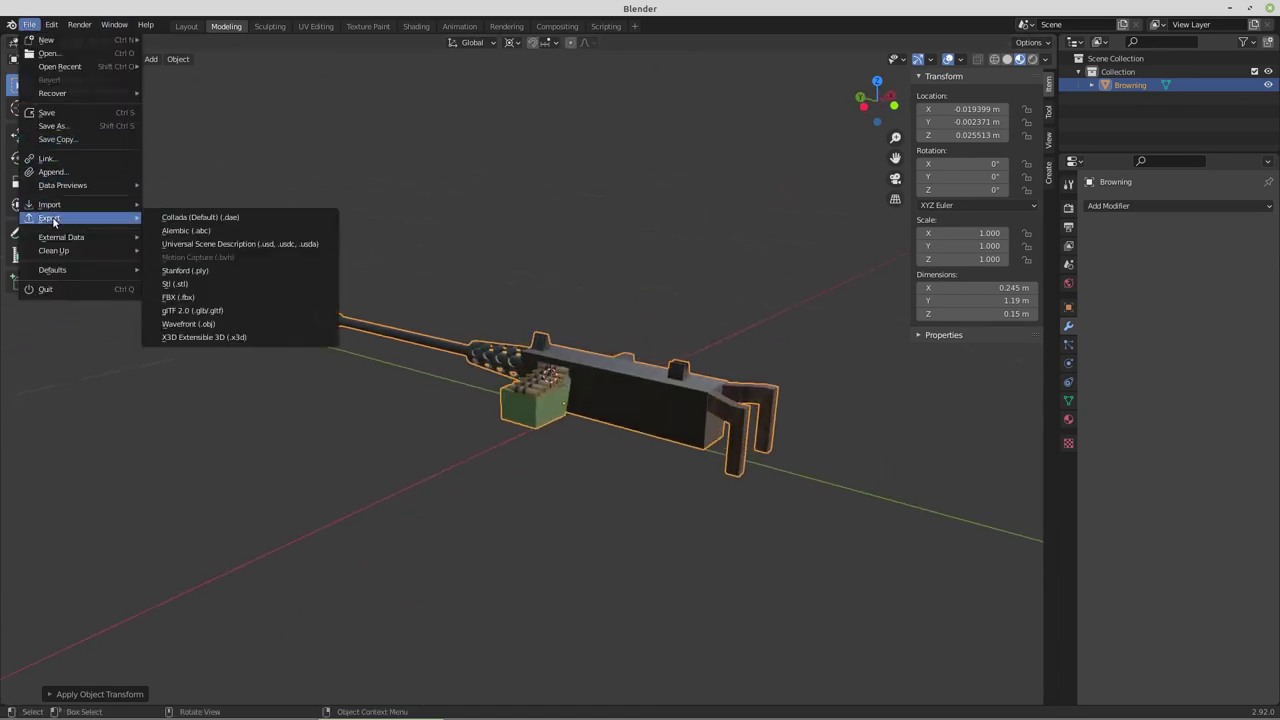
{"action": "left_click", "coordinate": [194, 311]}
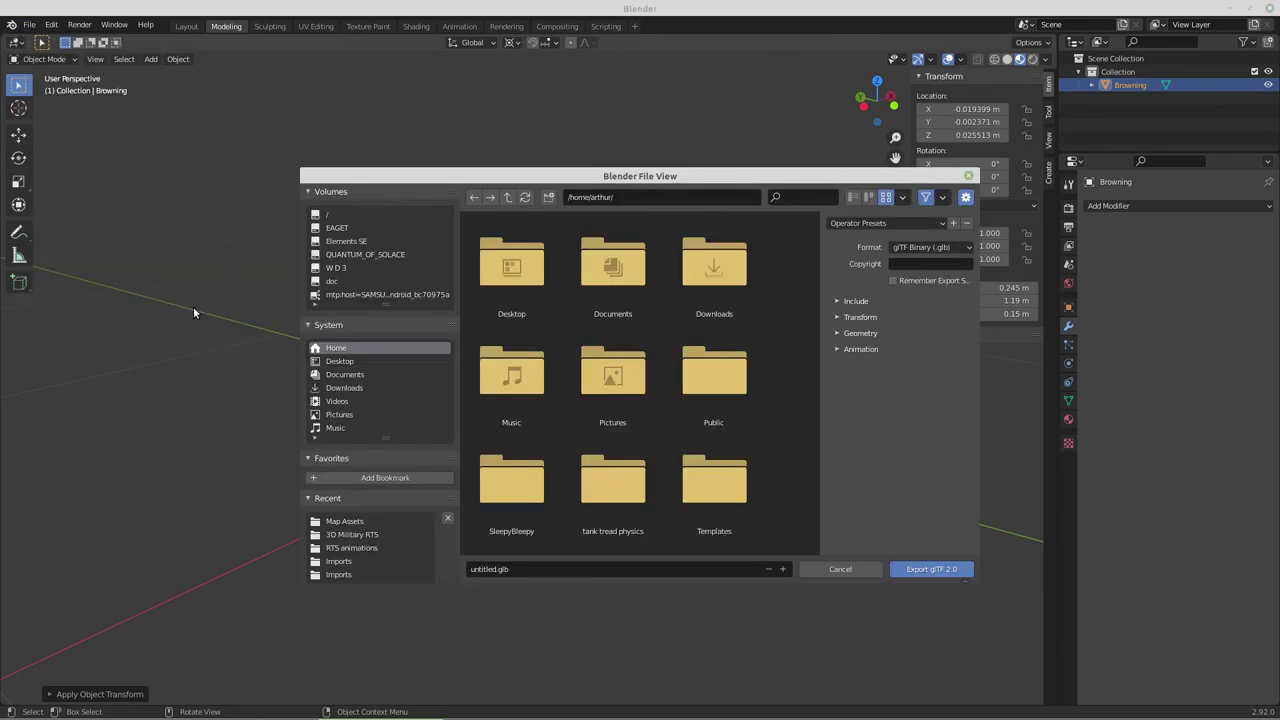
{"action": "double_click", "coordinate": [515, 275]}
{"action": "double_click", "coordinate": [515, 274]}
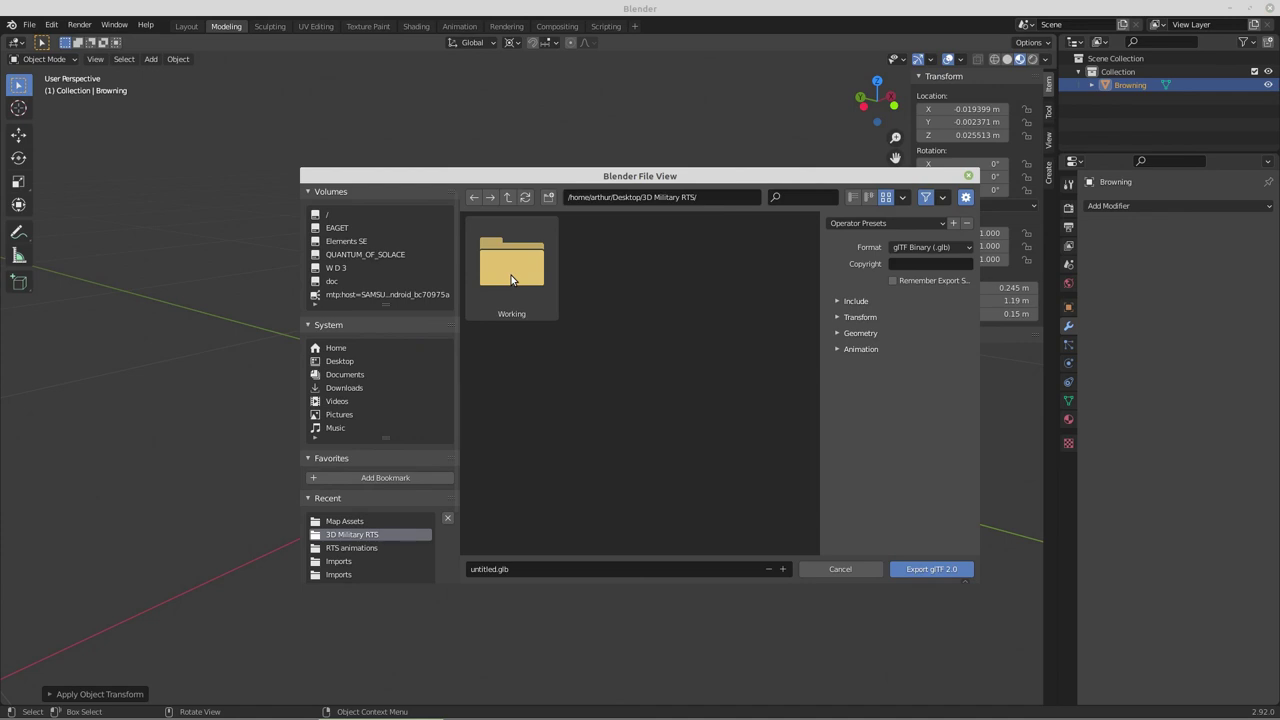
{"action": "left_click", "coordinate": [491, 569]}
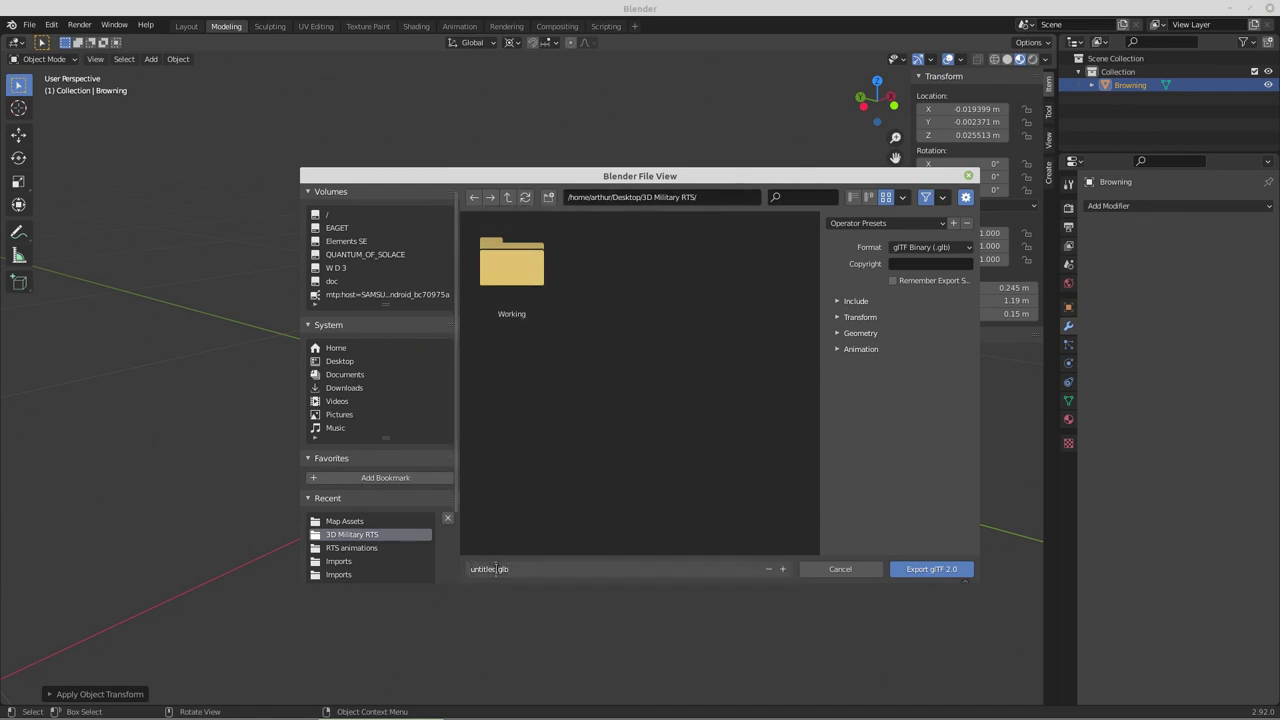
{"action": "left_click_drag", "start_coordinate": [497, 569], "coordinate": [456, 567]}
{"action": "type", "text": "Brownin"}
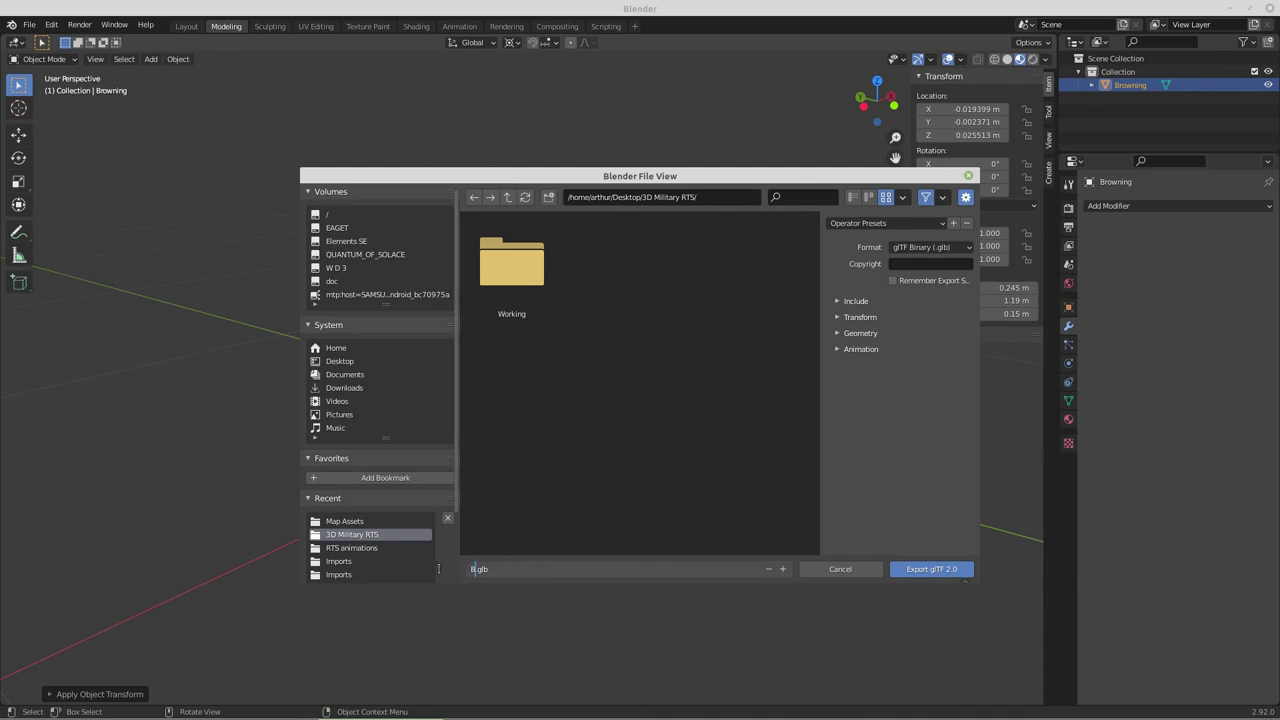
{"action": "type", "text": "g50Cal"}
{"action": "left_click", "coordinate": [934, 571]}
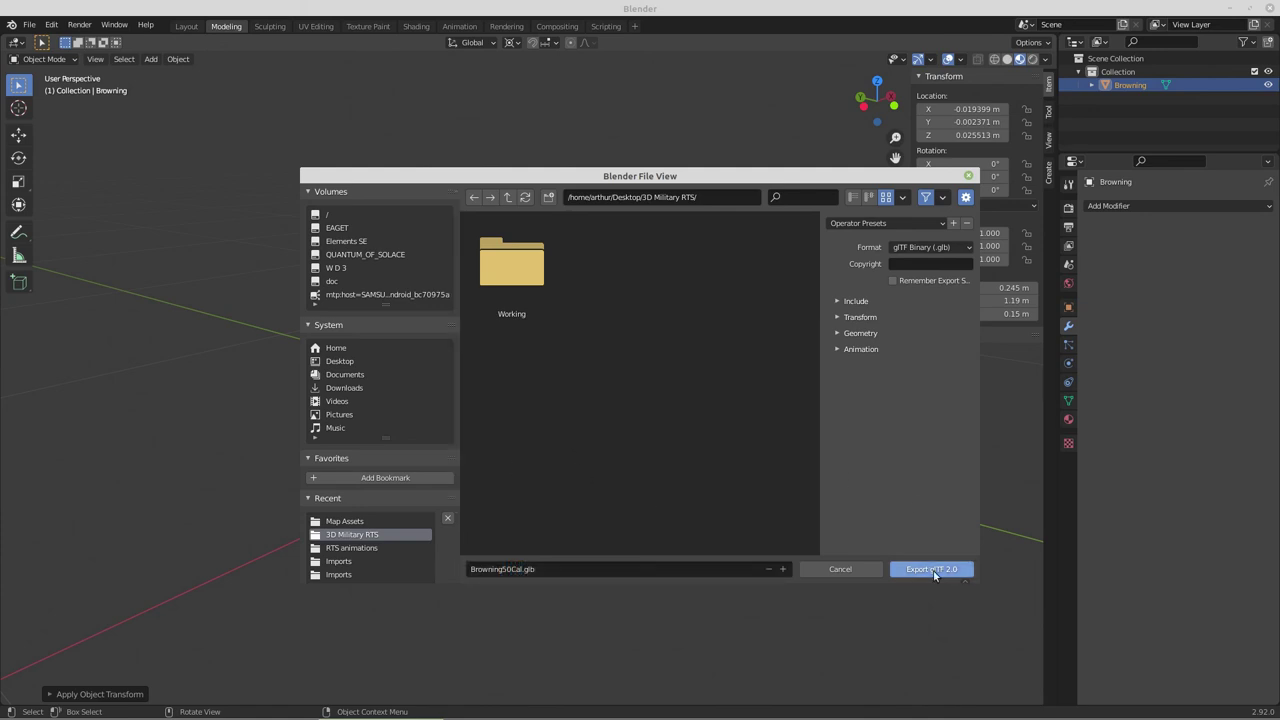
{"action": "left_click", "coordinate": [843, 570]}
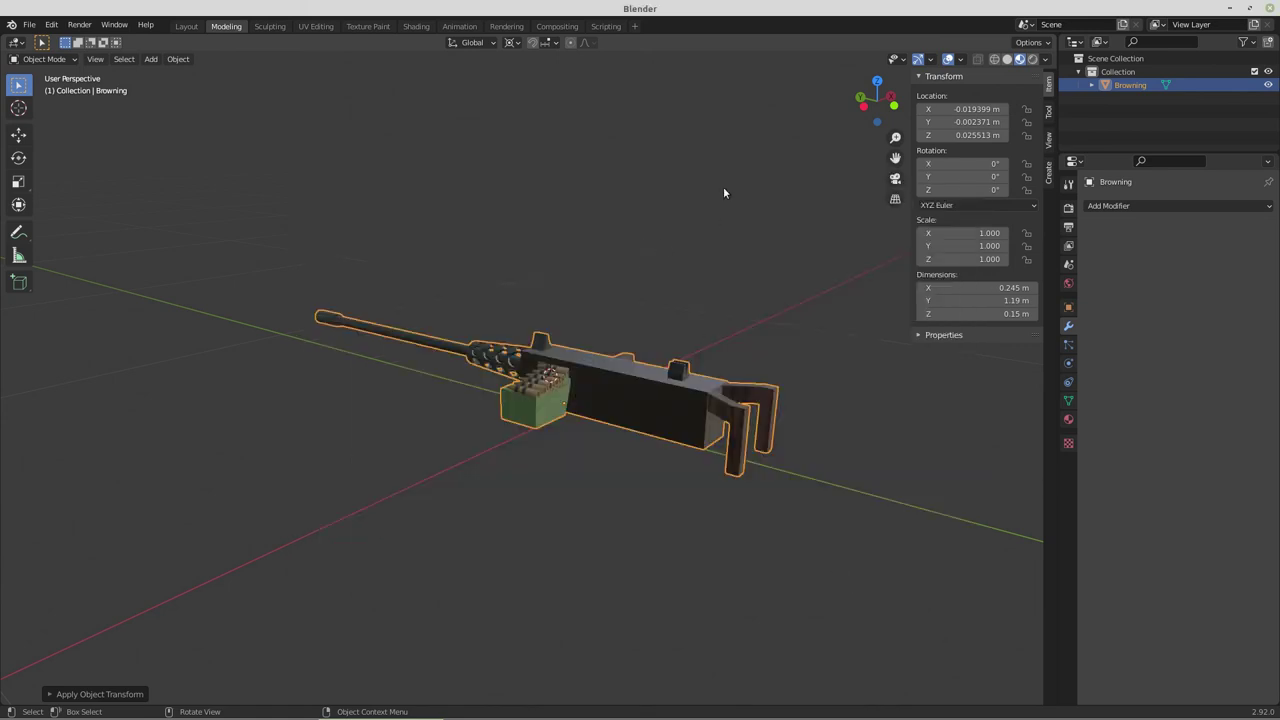
Save the machine gun scene as Browning50Cal.blend in the Map Assets folder on the Desktop
{"action": "left_click", "coordinate": [29, 24]}
{"action": "left_click", "coordinate": [49, 126]}
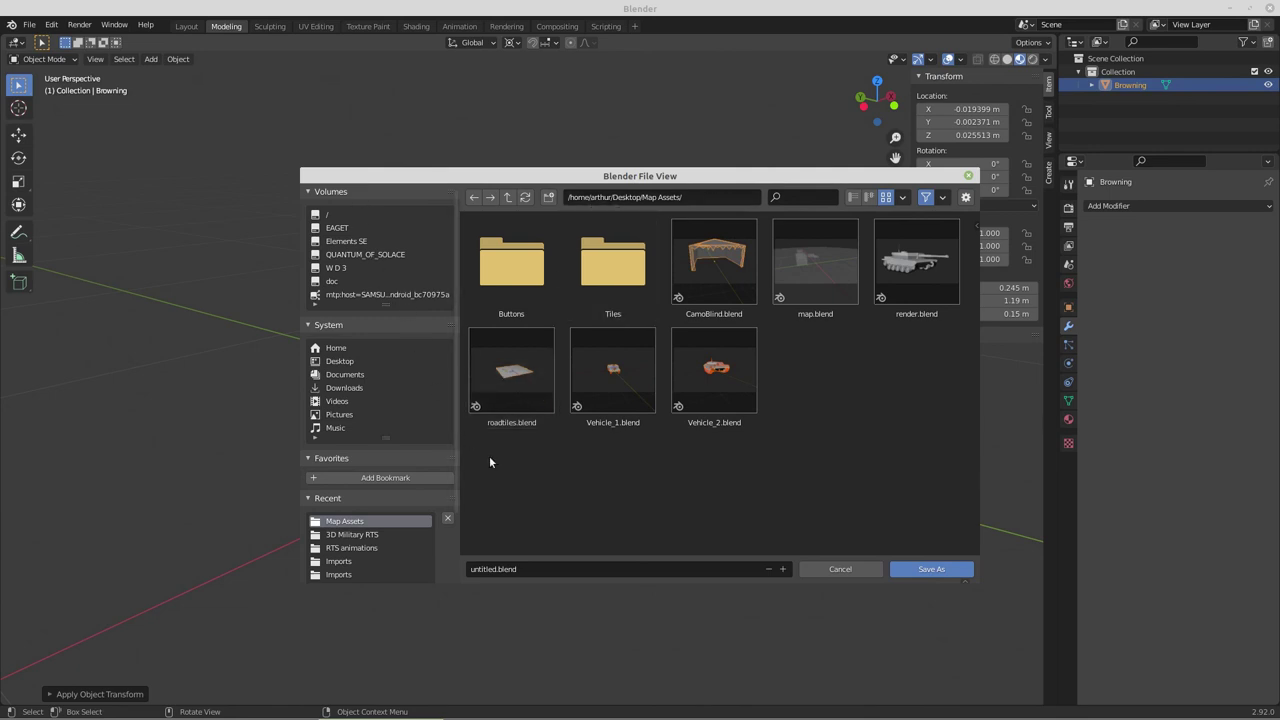
{"action": "left_click", "coordinate": [494, 567]}
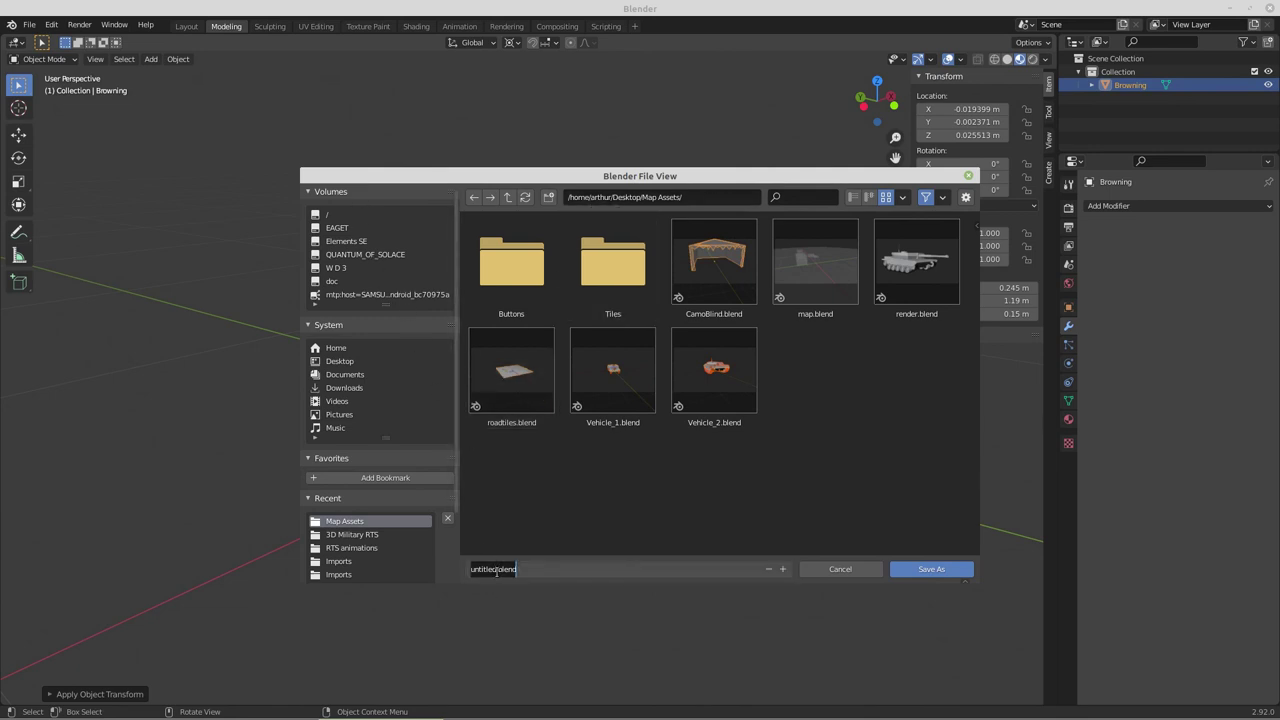
{"action": "left_click_drag", "start_coordinate": [496, 572], "coordinate": [441, 573]}
{"action": "type", "text": "Browning"}
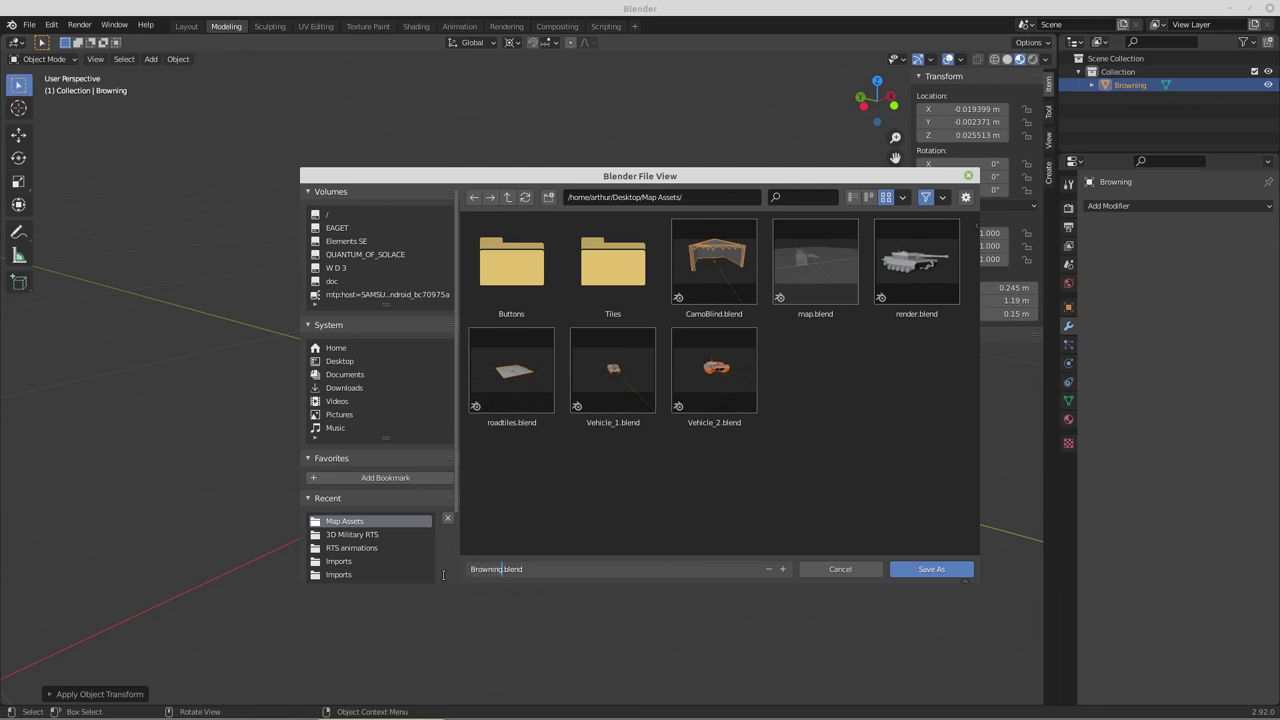
{"action": "type", "text": "50Cal"}
{"action": "left_click", "coordinate": [442, 574]}
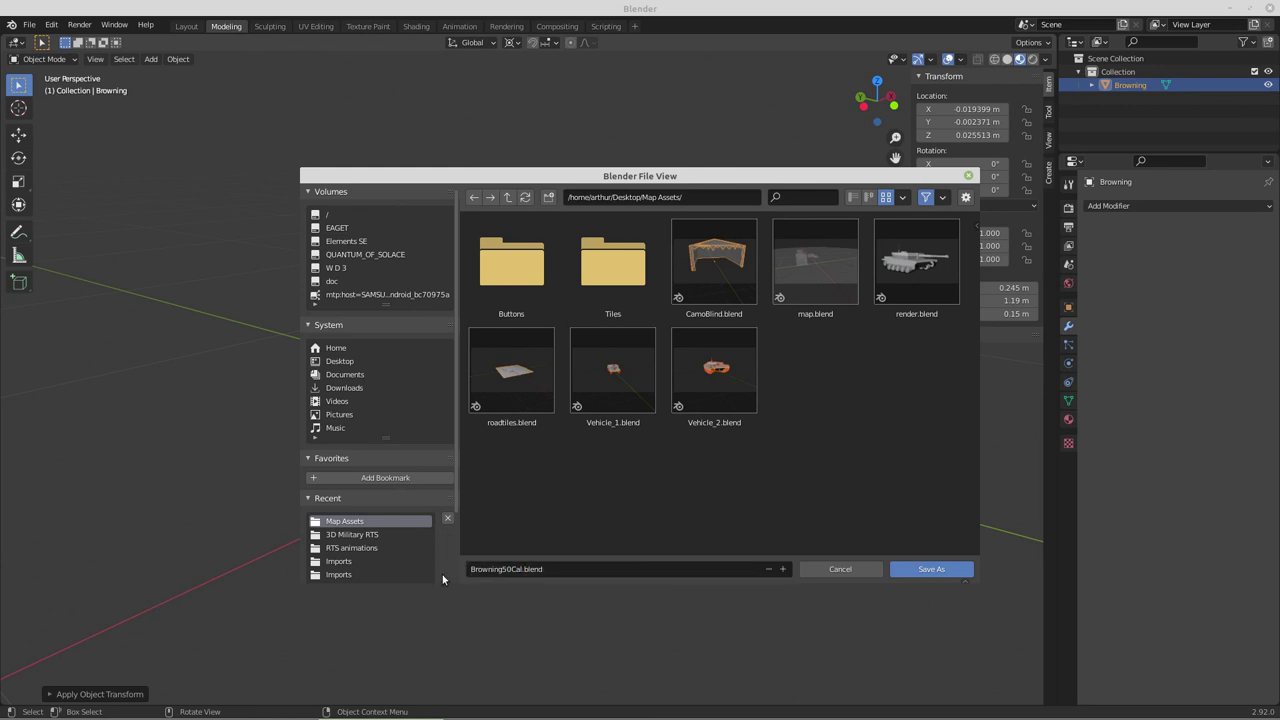
{"action": "key", "text": "Return"}
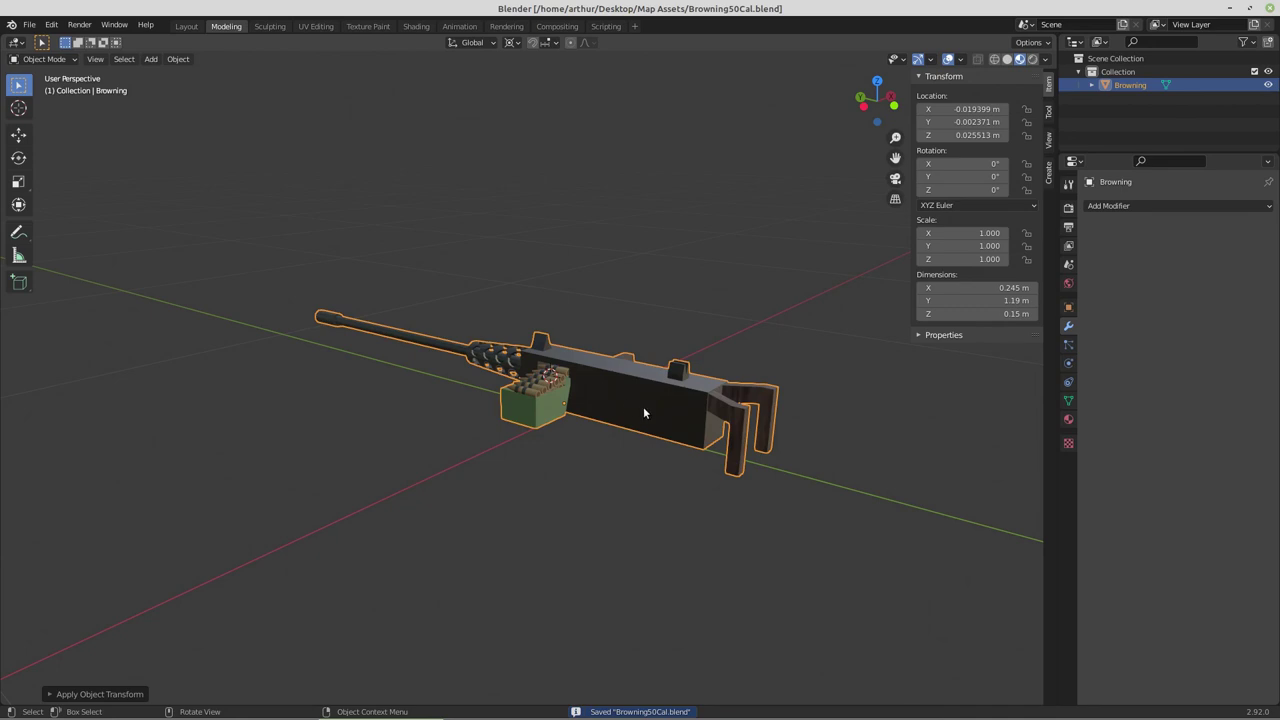
{"action": "middle_click_drag", "start_coordinate": [643, 406], "coordinate": [497, 402]}
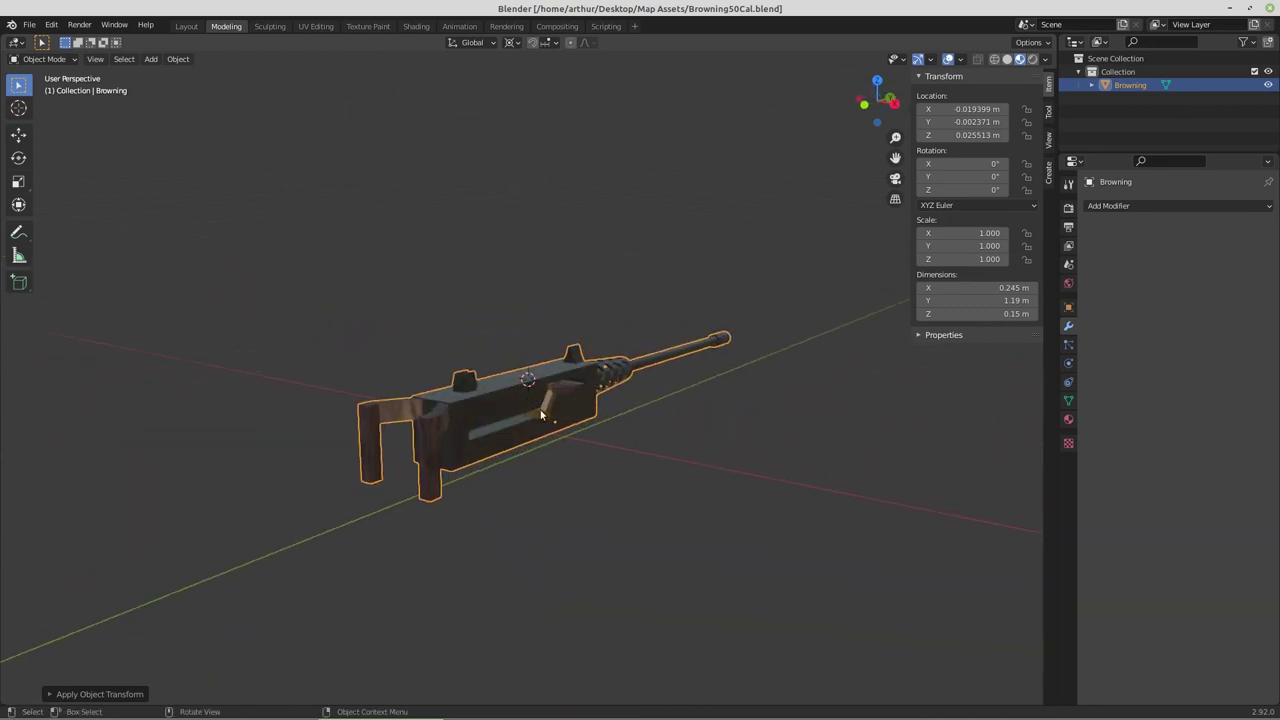